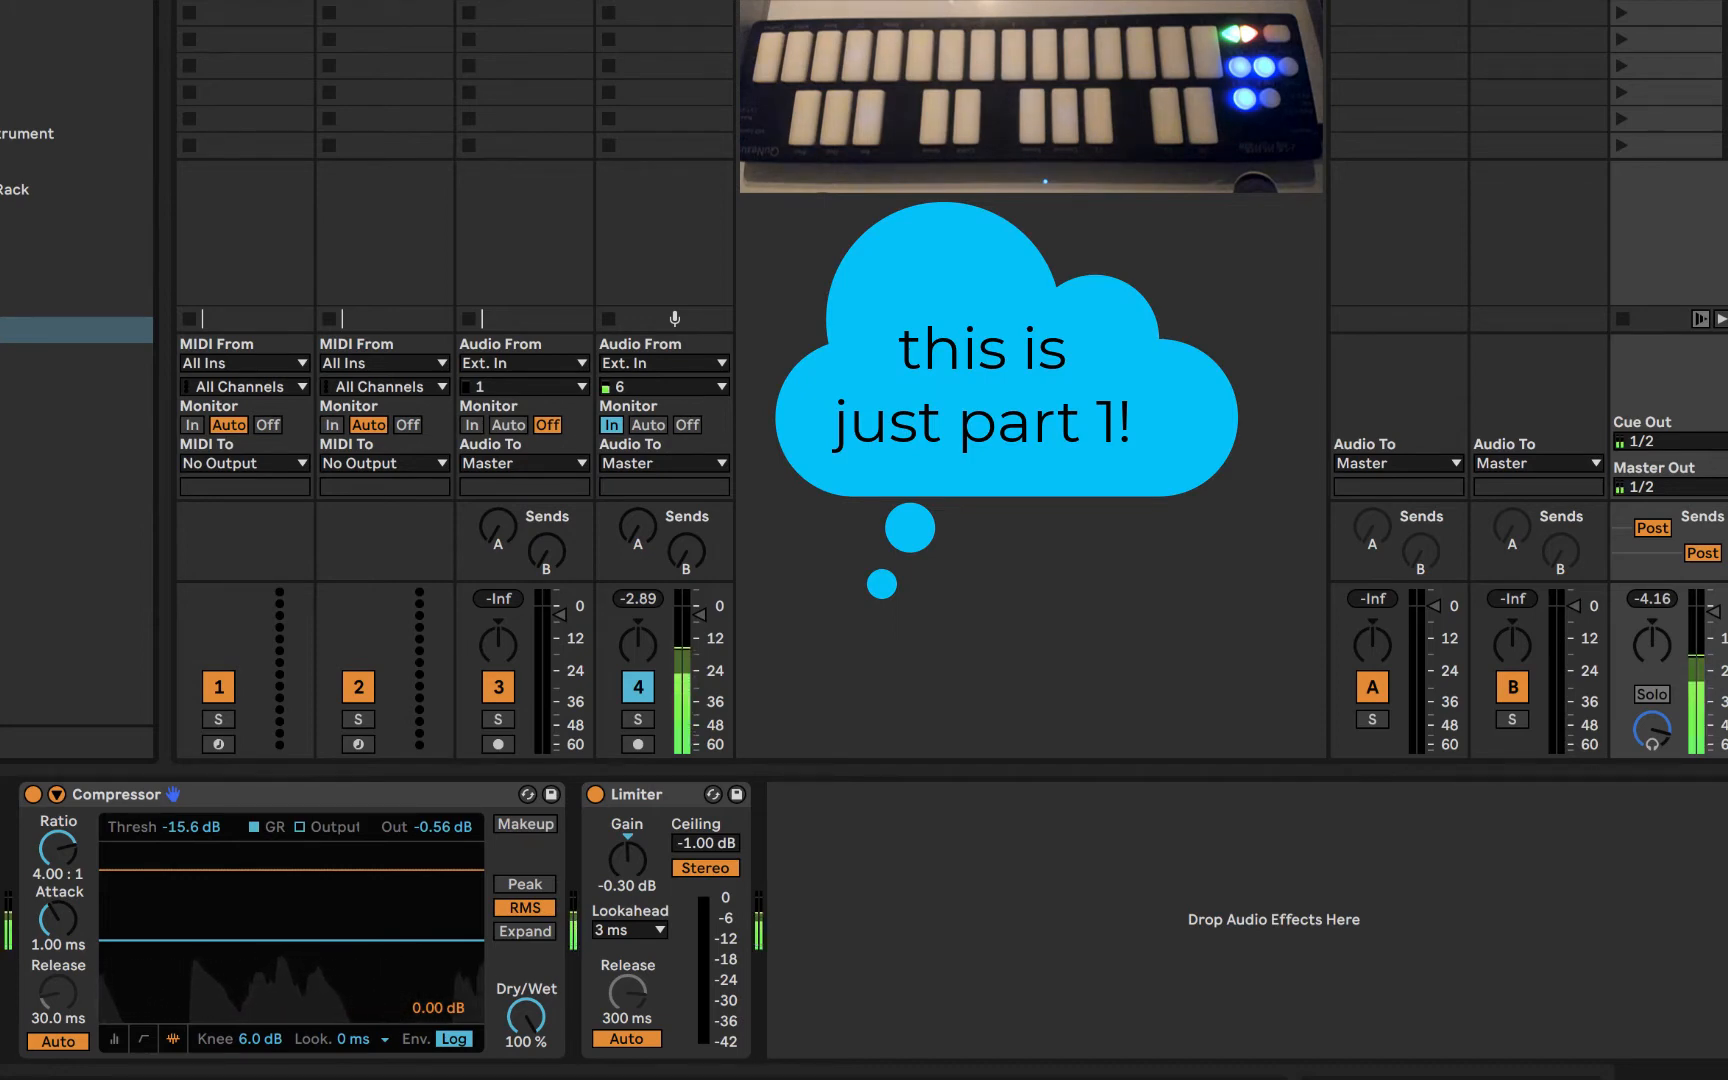
{"action": "left_click", "coordinate": [245, 5]}
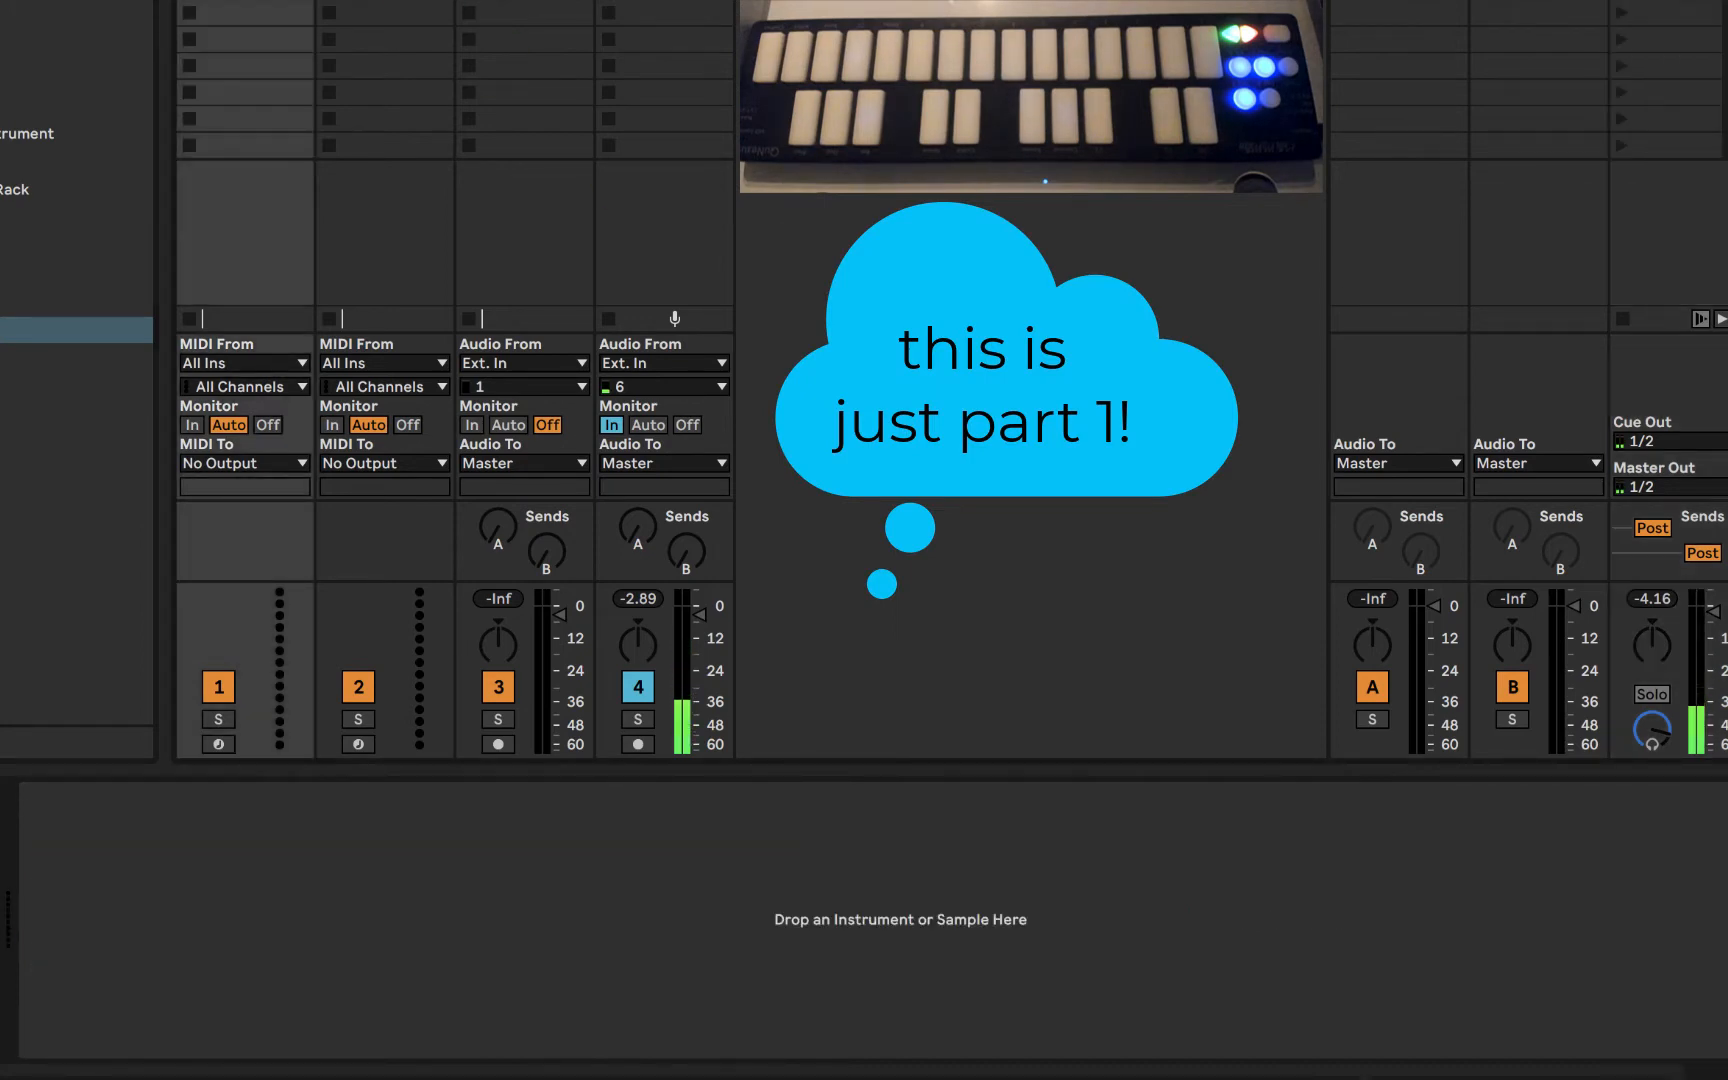
{"action": "left_click", "coordinate": [385, 5]}
{"action": "left_click", "coordinate": [245, 5]}
{"action": "left_click", "coordinate": [525, 5]}
{"action": "left_click", "coordinate": [385, 5]}
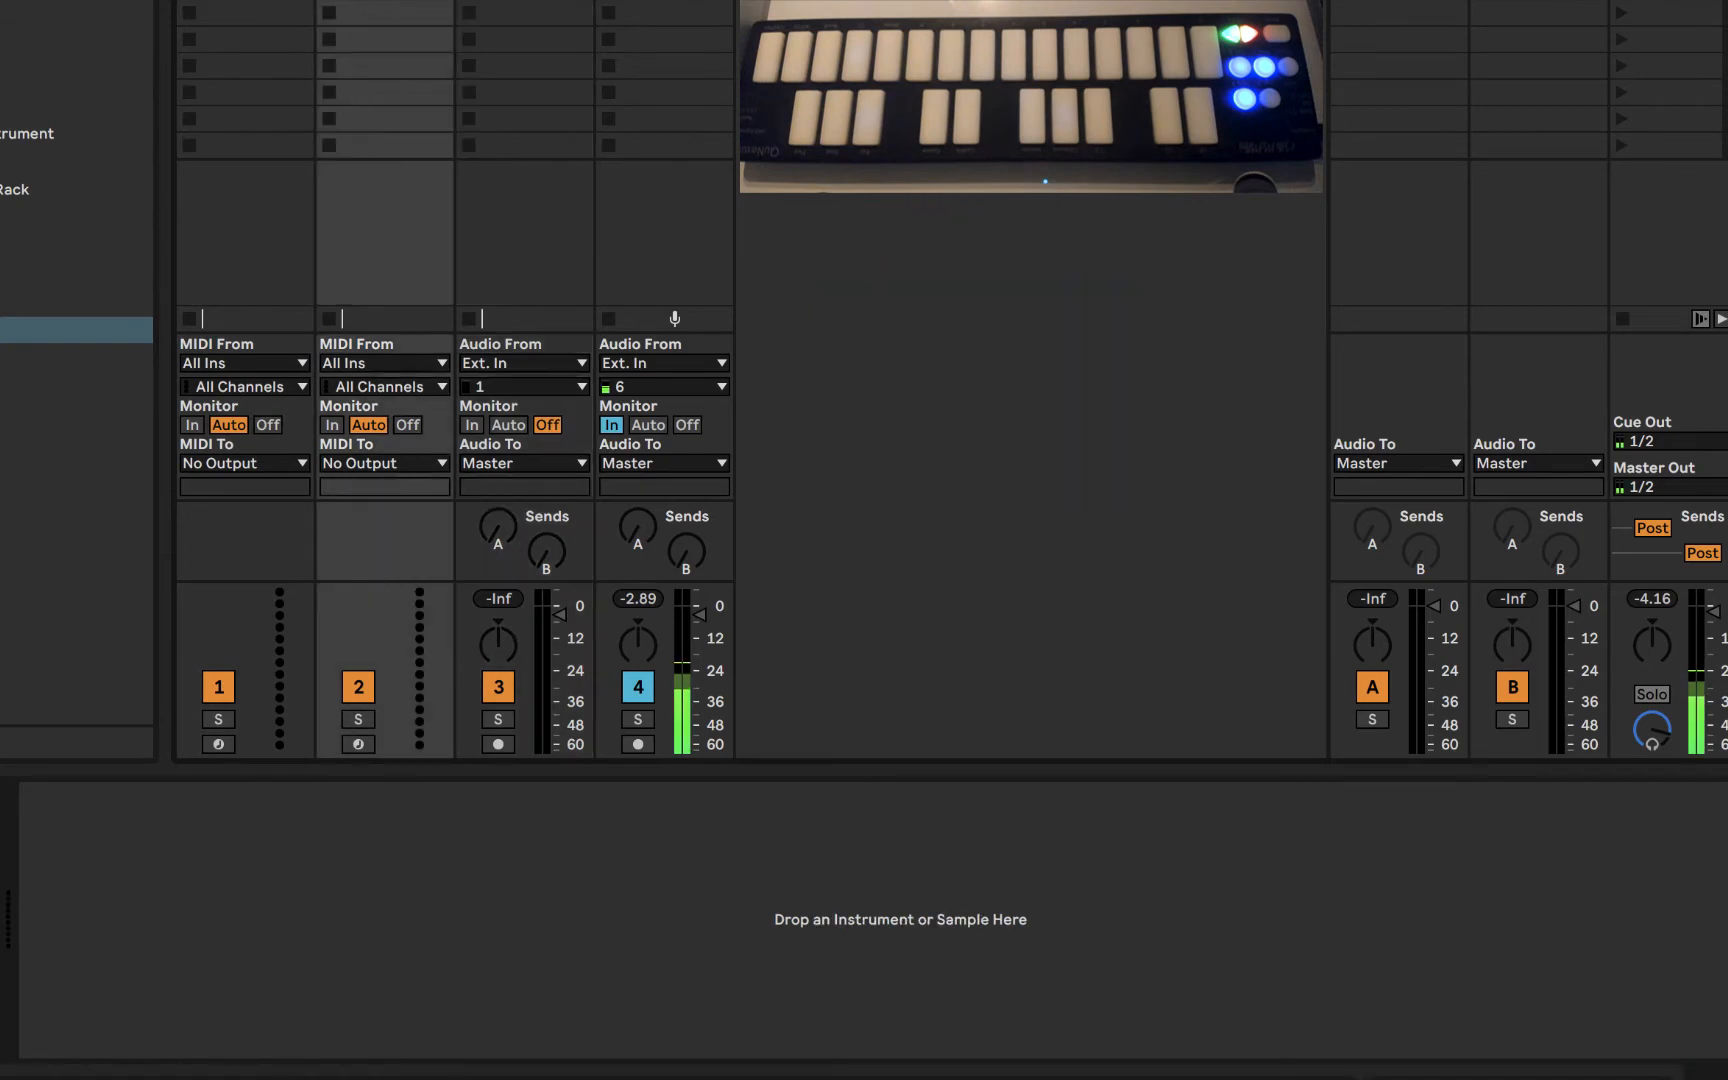
- Load the Wavetable instrument onto the first MIDI track
{"action": "left_click", "coordinate": [245, 5]}
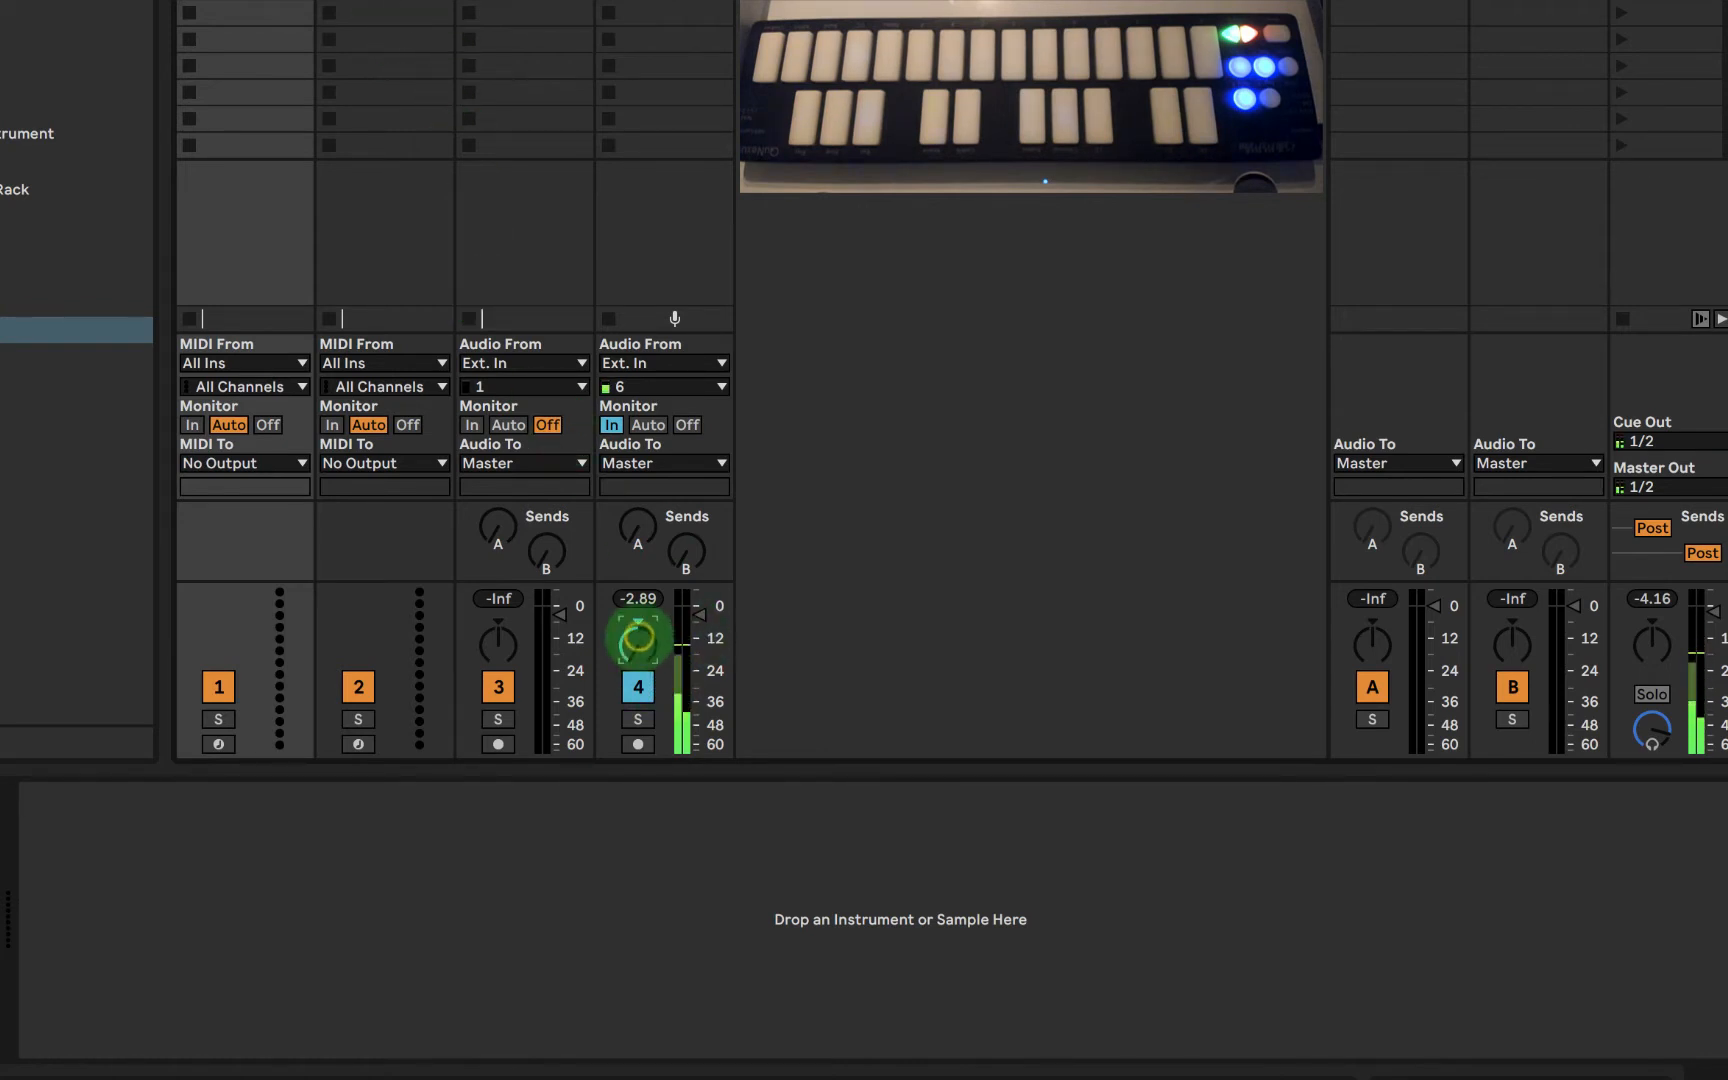
{"action": "left_click", "coordinate": [638, 642]}
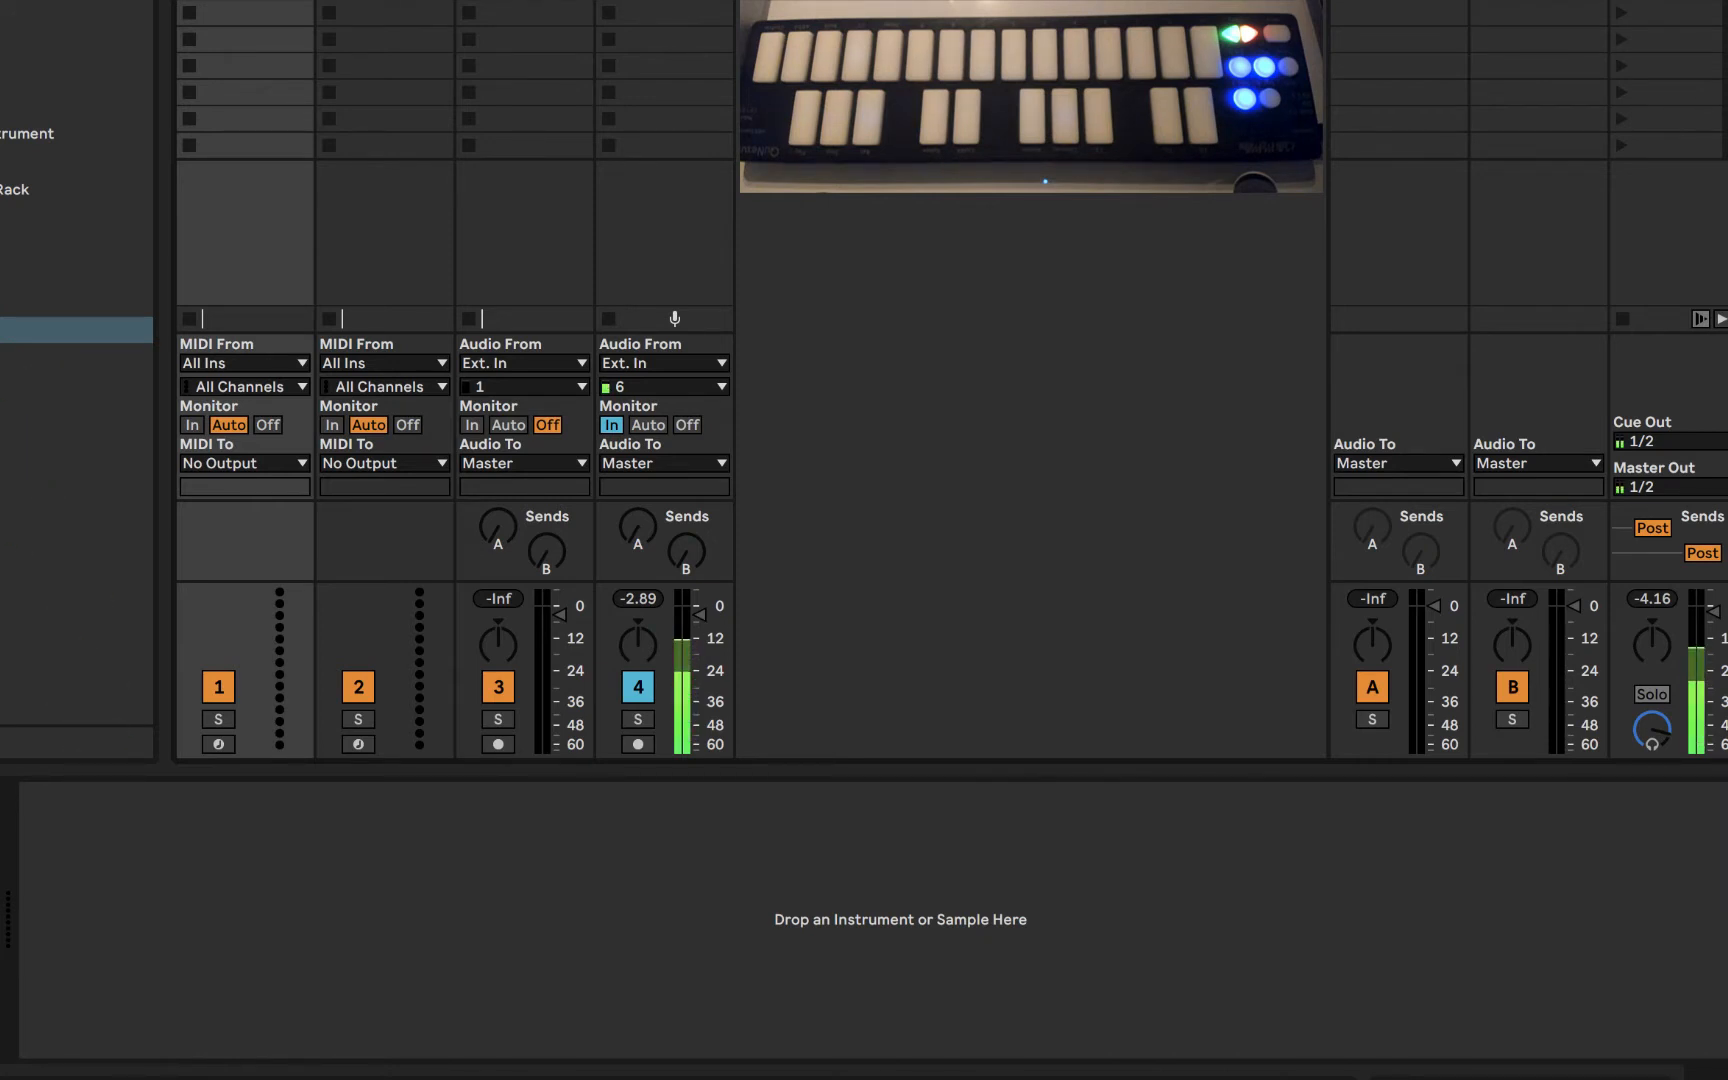
{"action": "left_click", "coordinate": [40, 330]}
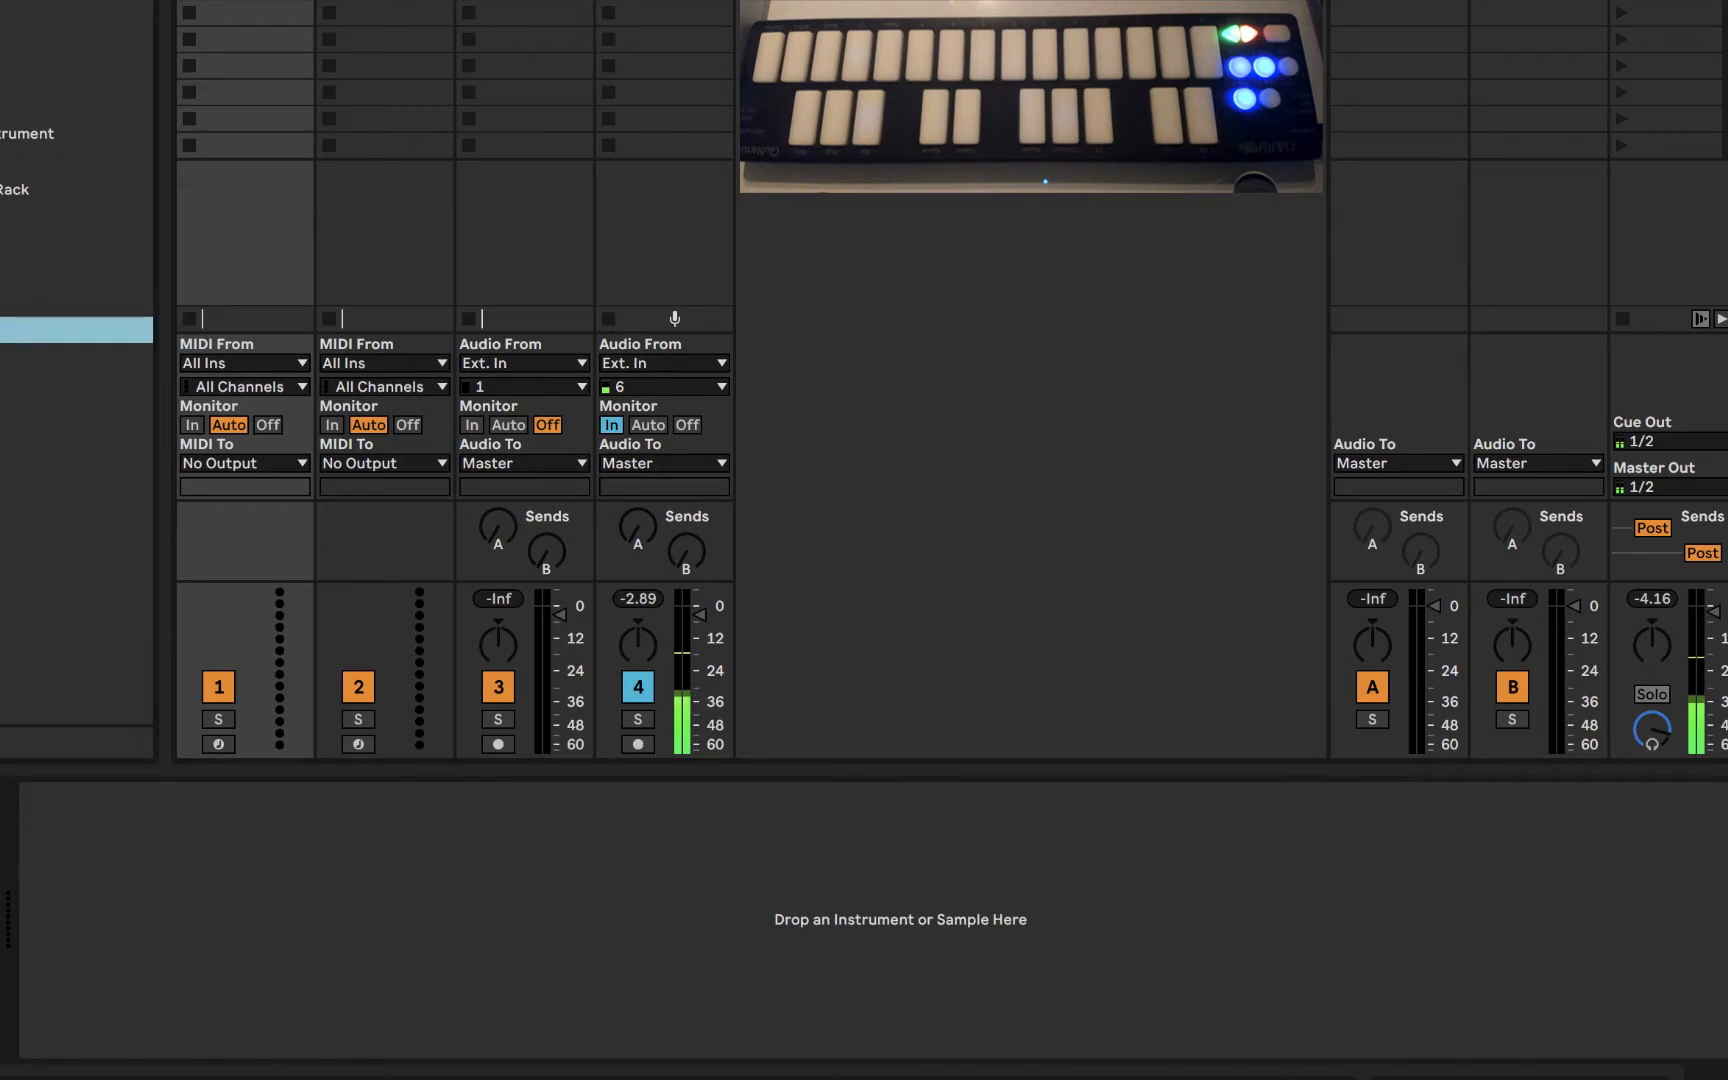
{"action": "left_click_drag", "start_coordinate": [25, 367], "coordinate": [431, 960]}
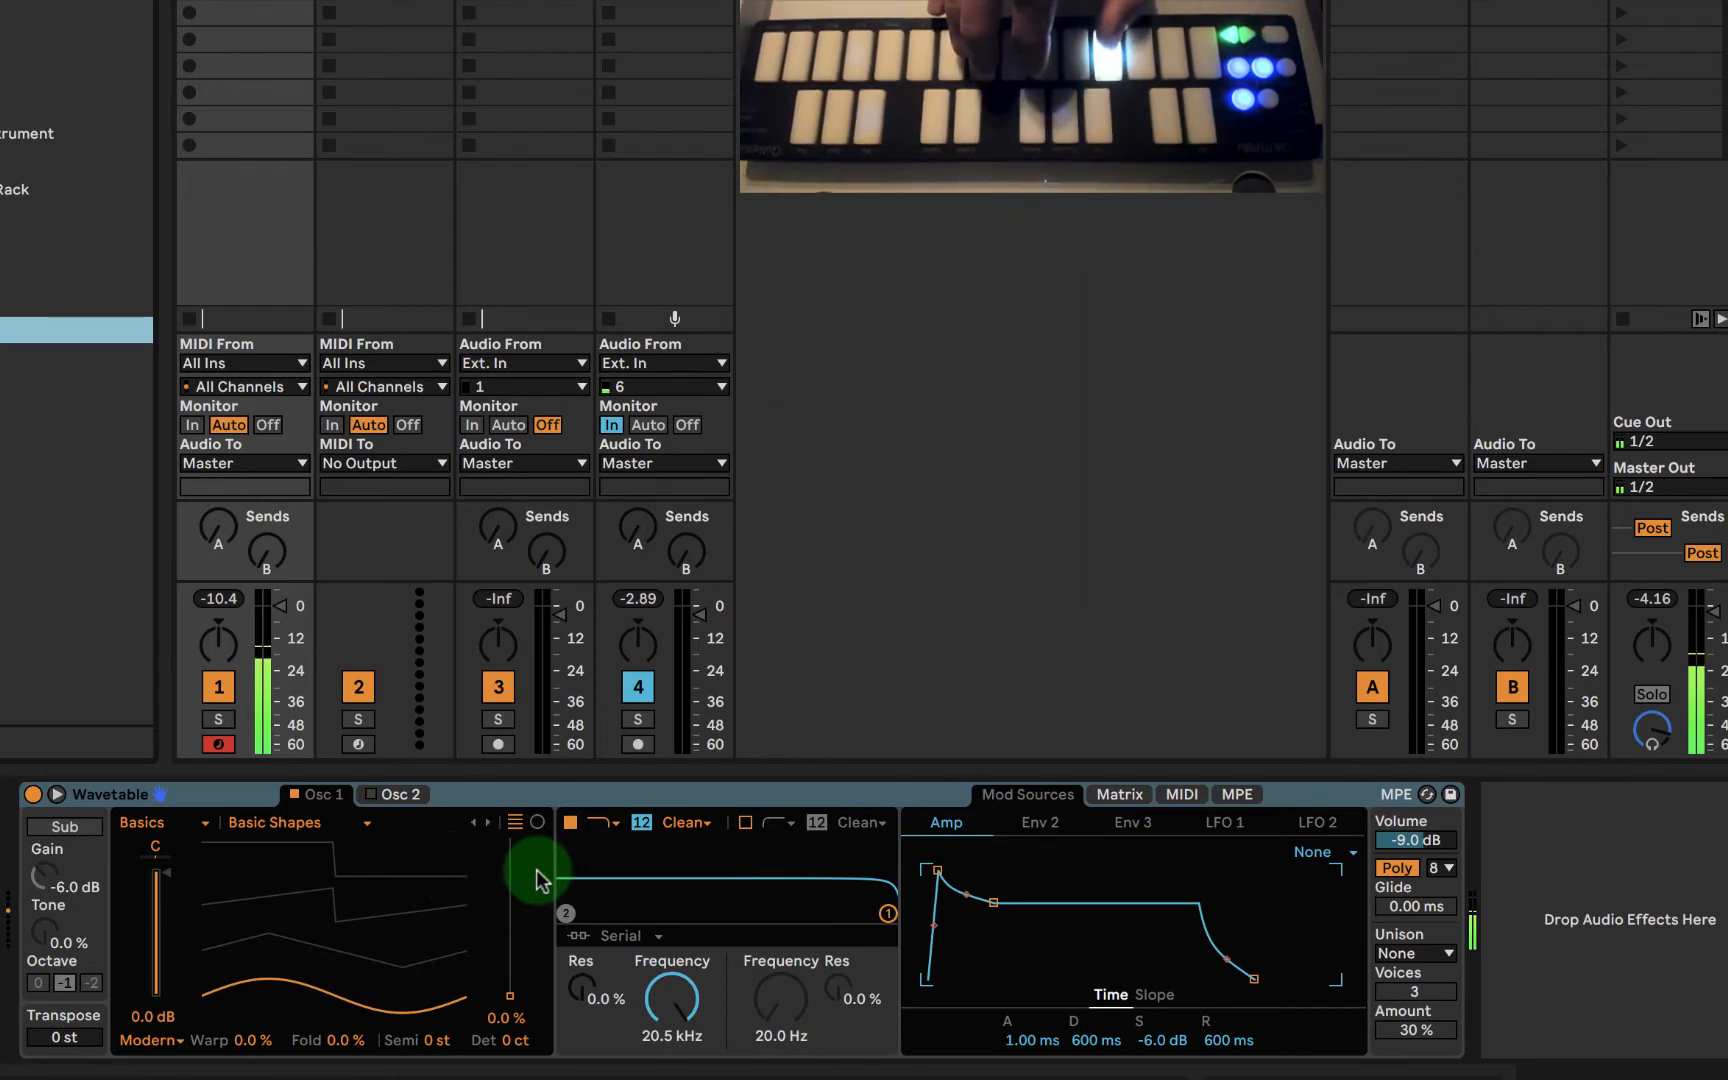
- Set the wavetable position of Wavetable's oscillator 1 to 19%
{"action": "right_click", "coordinate": [505, 1003]}
{"action": "left_click", "coordinate": [490, 956]}
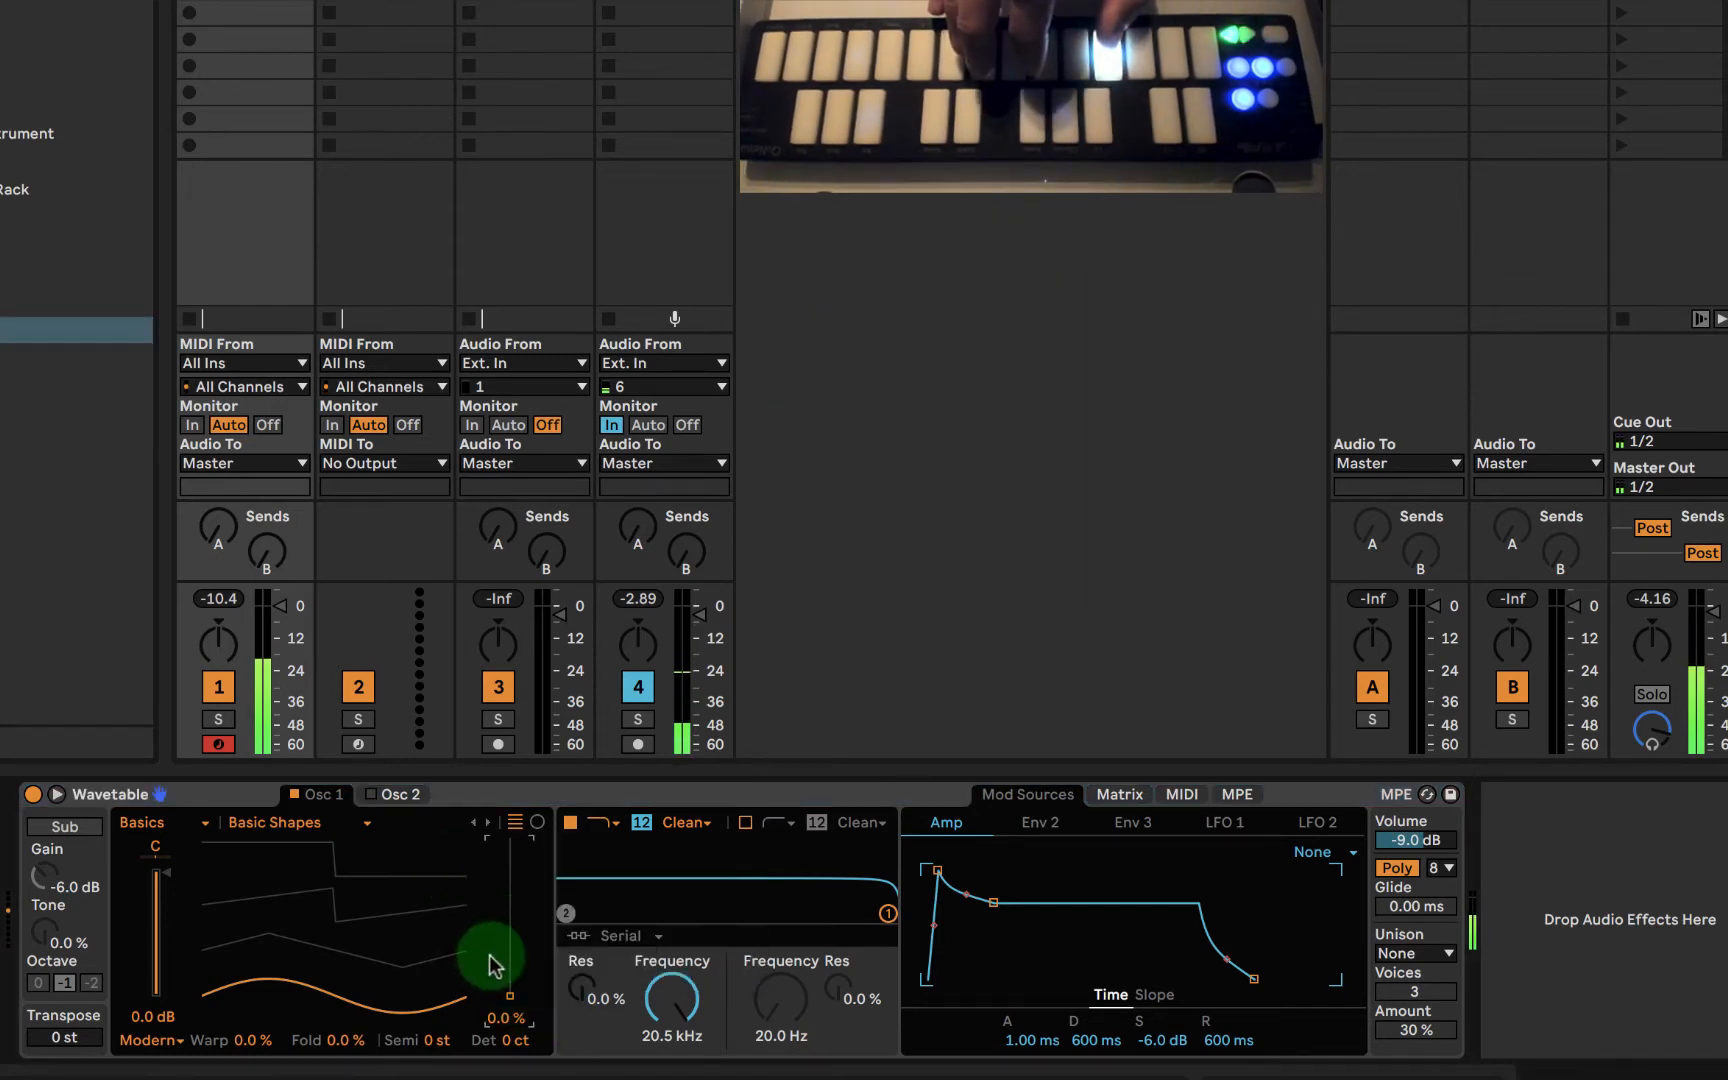
{"action": "left_click_drag", "start_coordinate": [508, 991], "coordinate": [485, 989]}
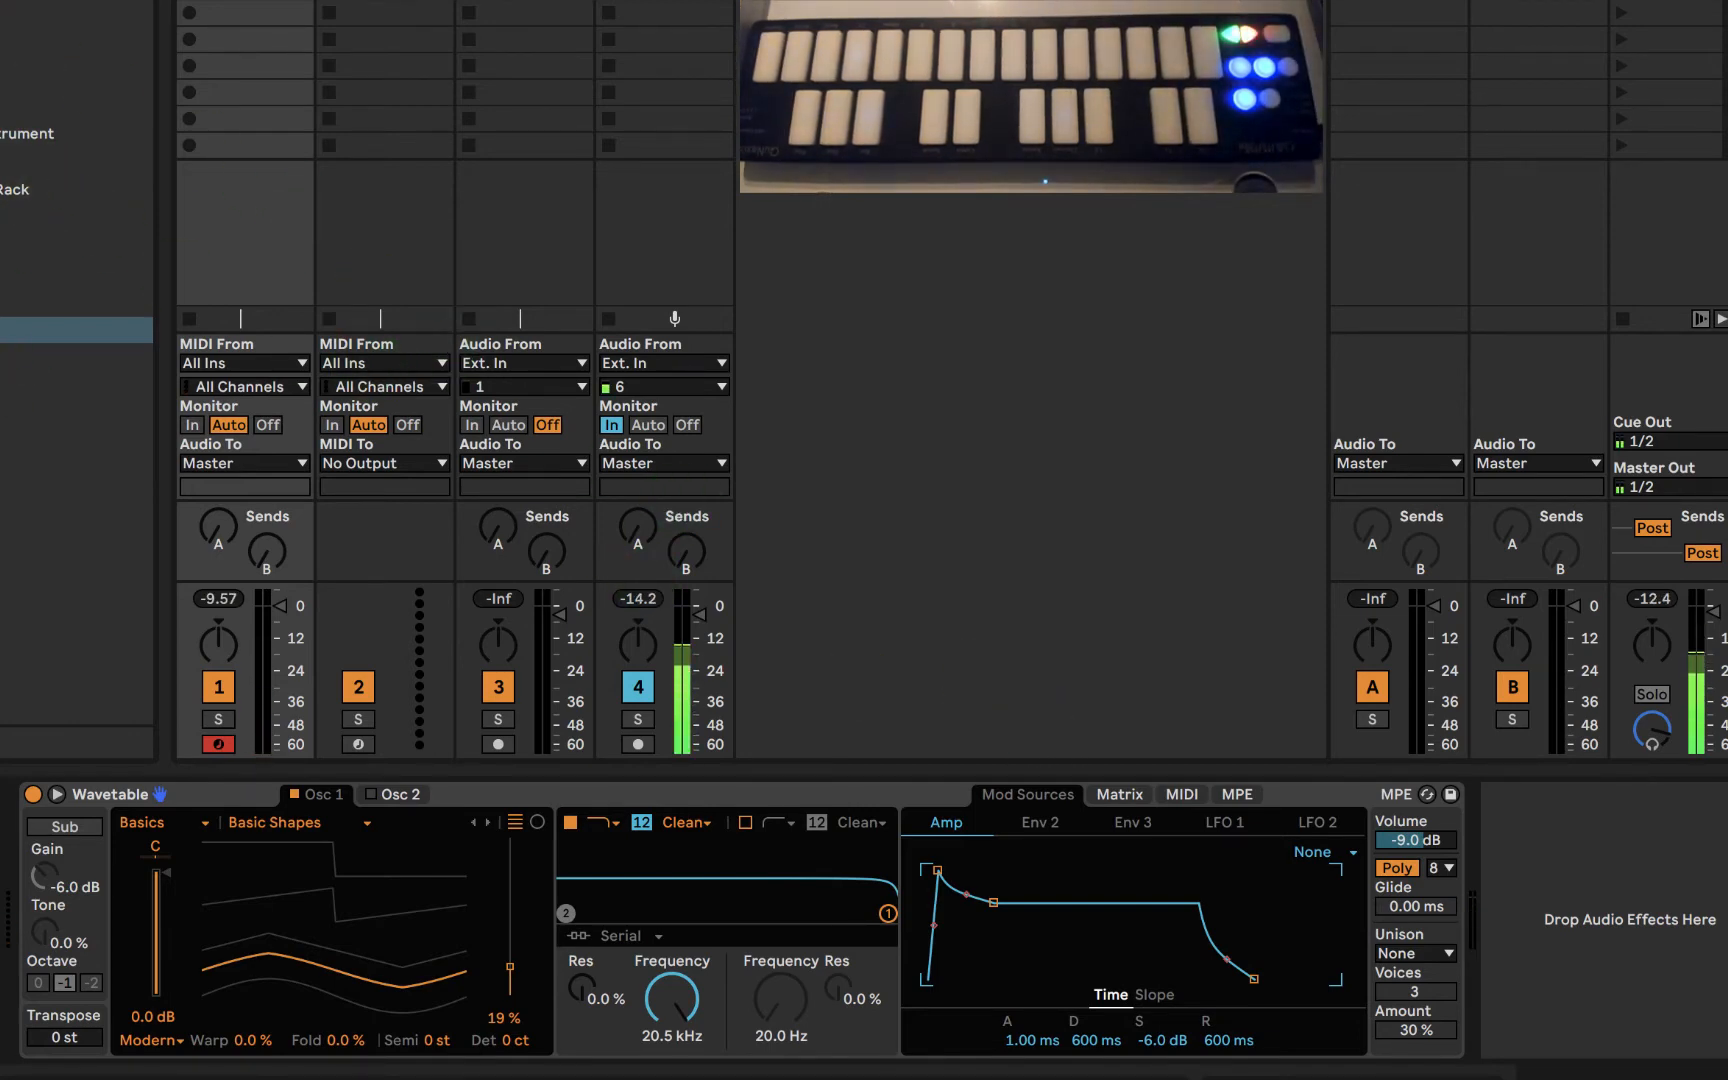
- Add an Echo and a Compressor after Wavetable on the first track
{"action": "left_click", "coordinate": [4, 78]}
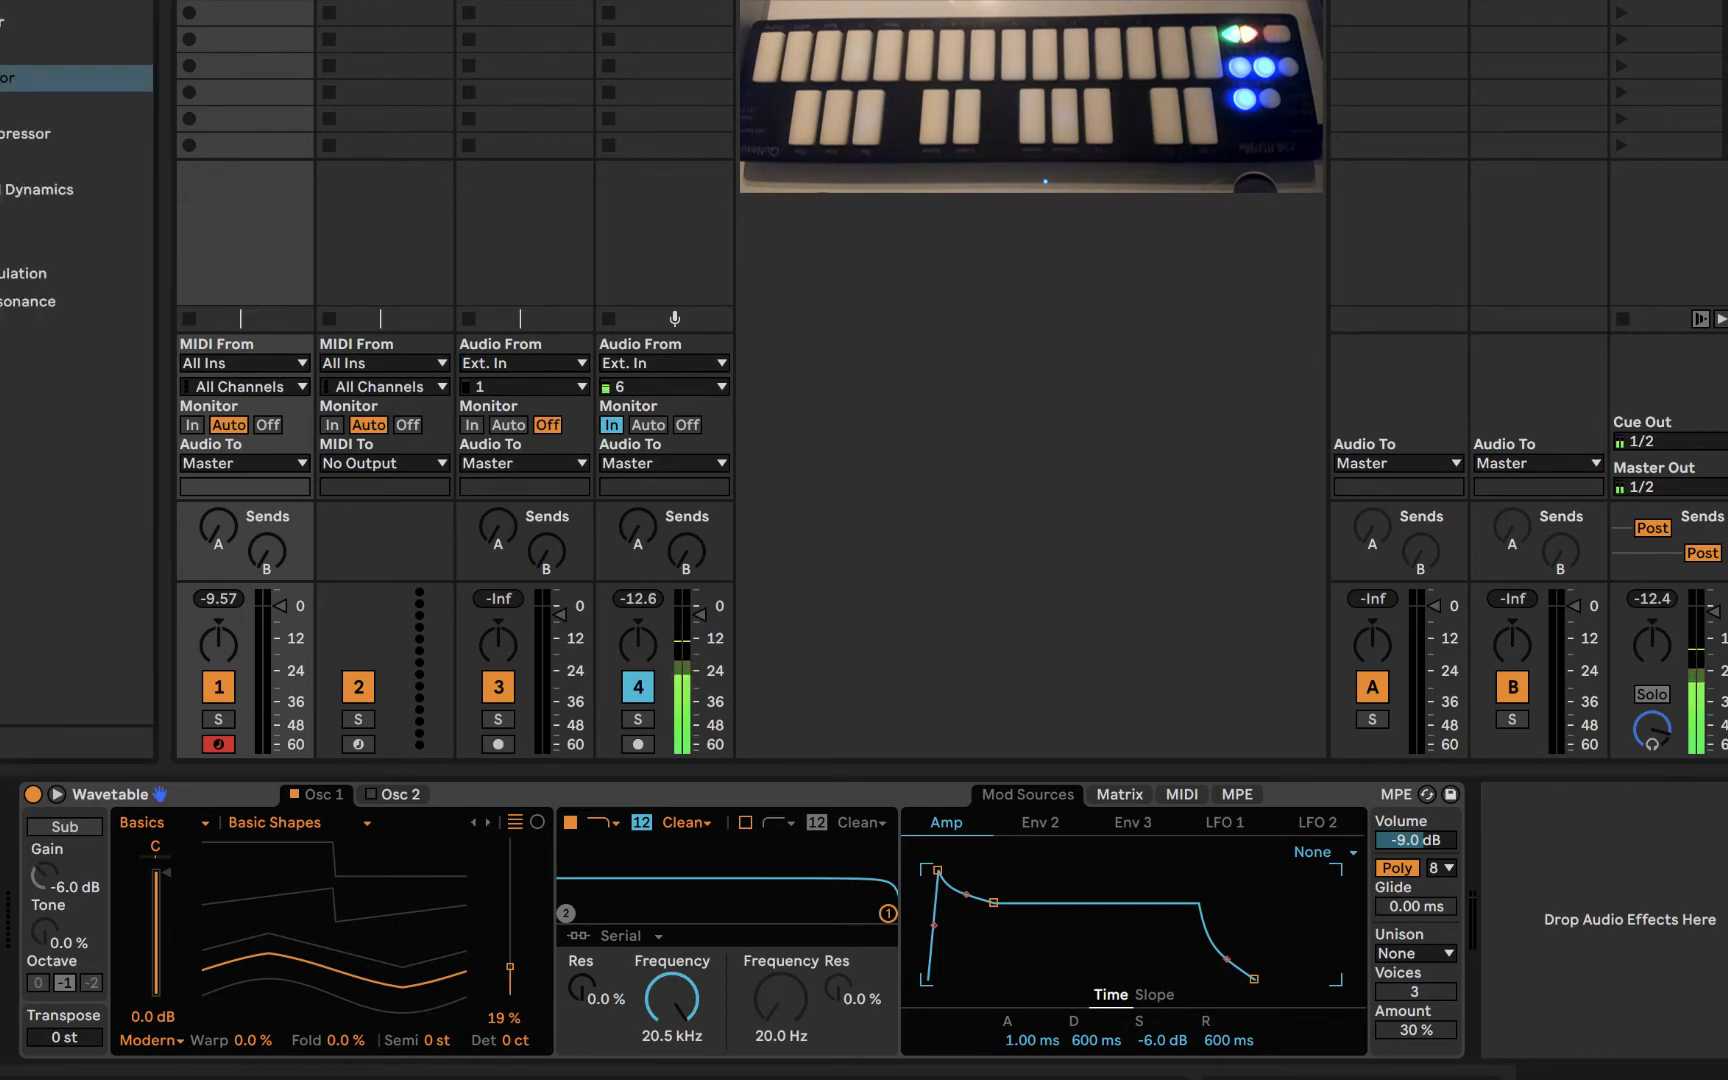
{"action": "left_click", "coordinate": [4, 50]}
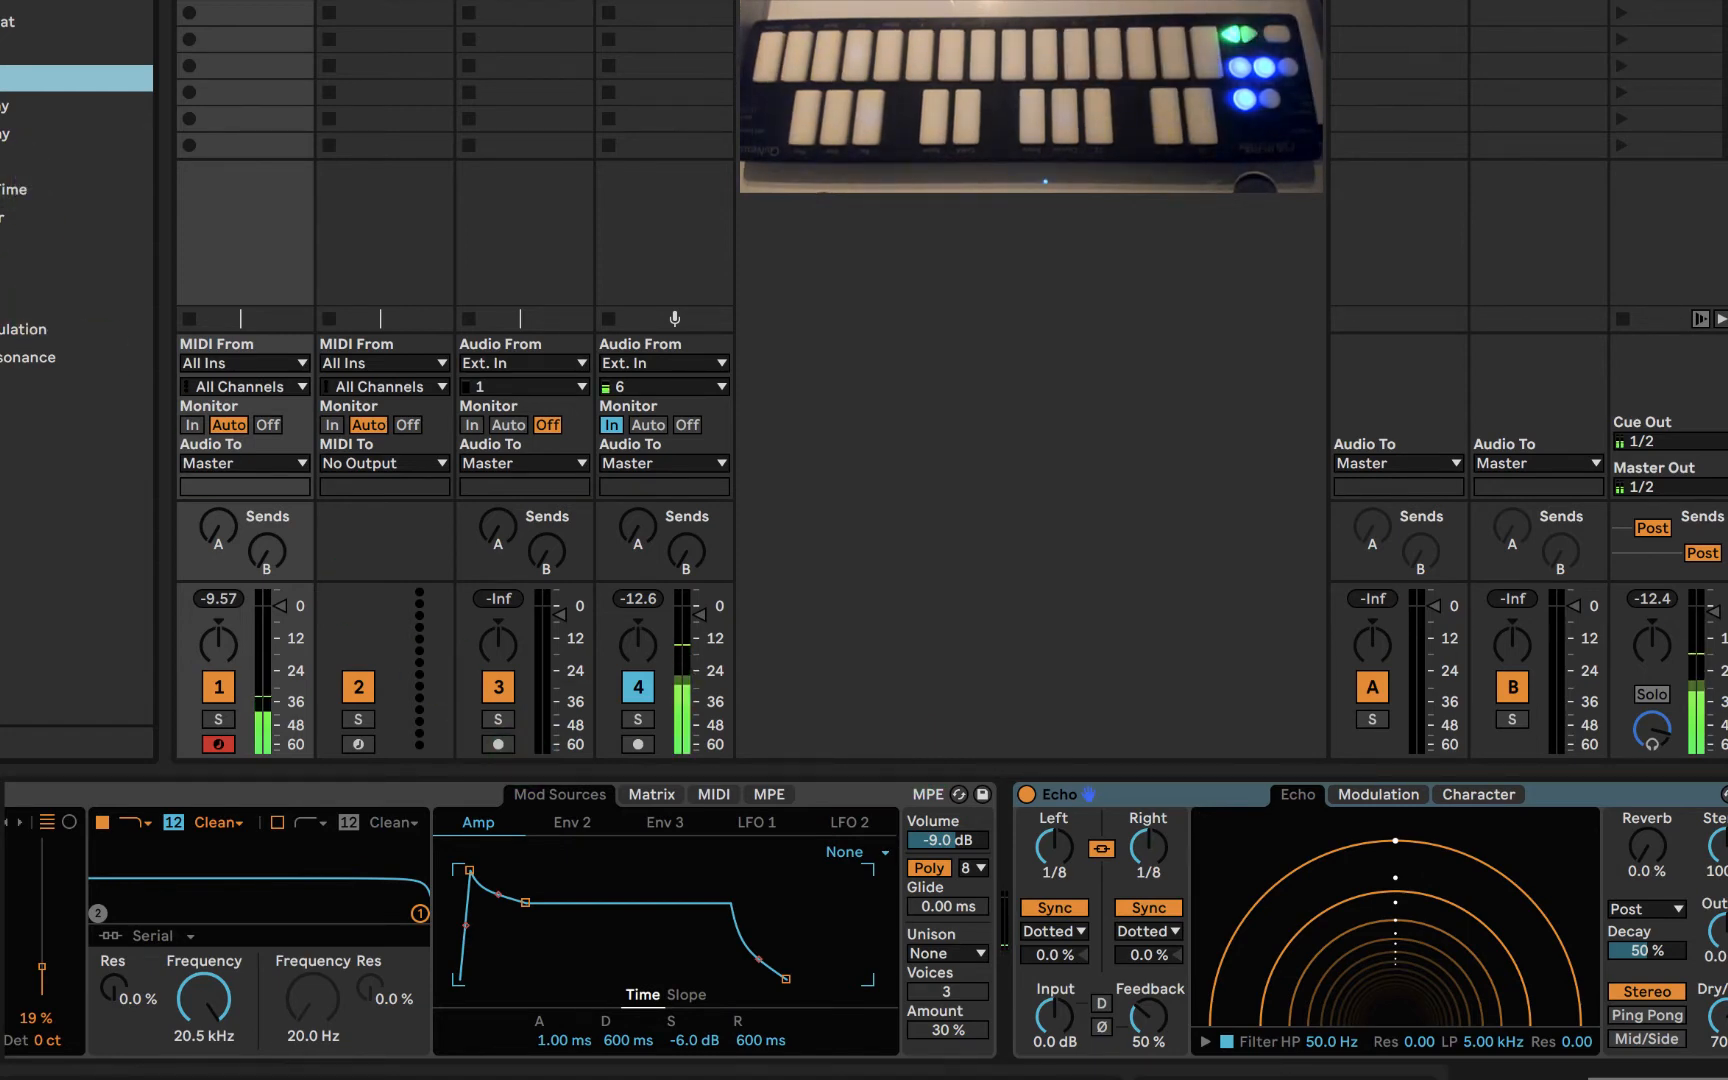
{"action": "left_click", "coordinate": [40, 247]}
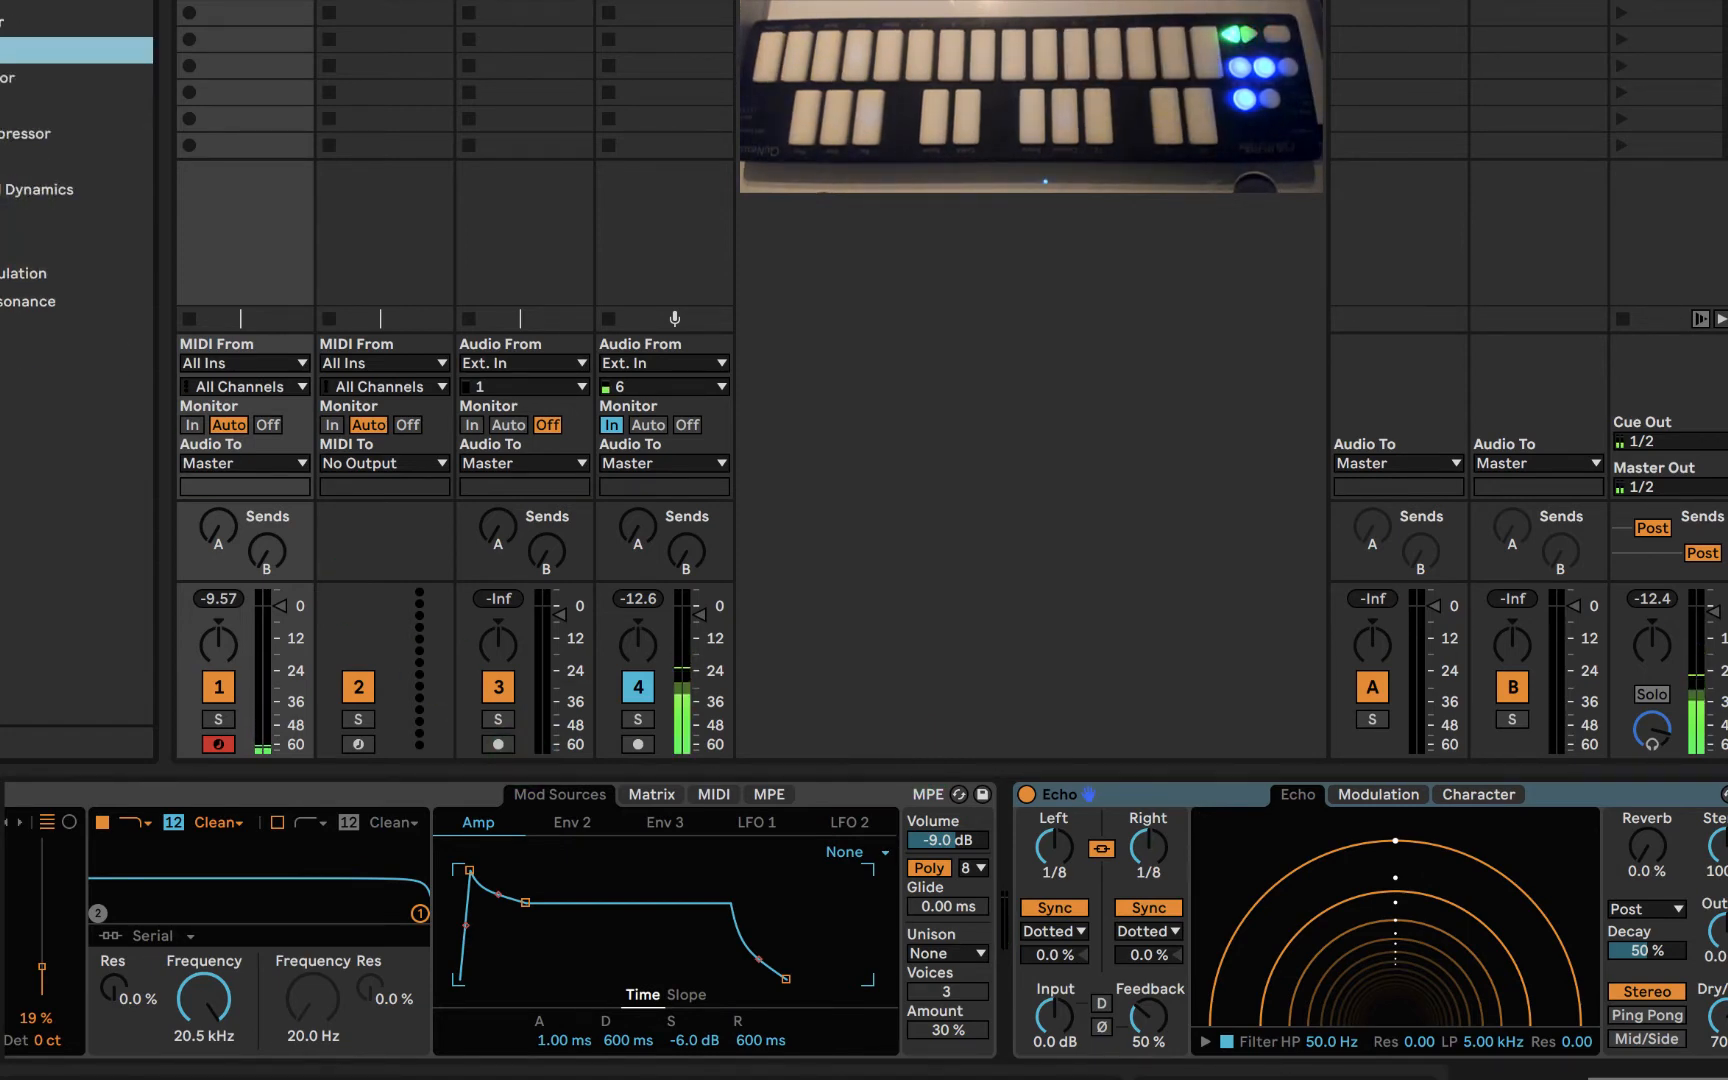
{"action": "double_click", "coordinate": [40, 78]}
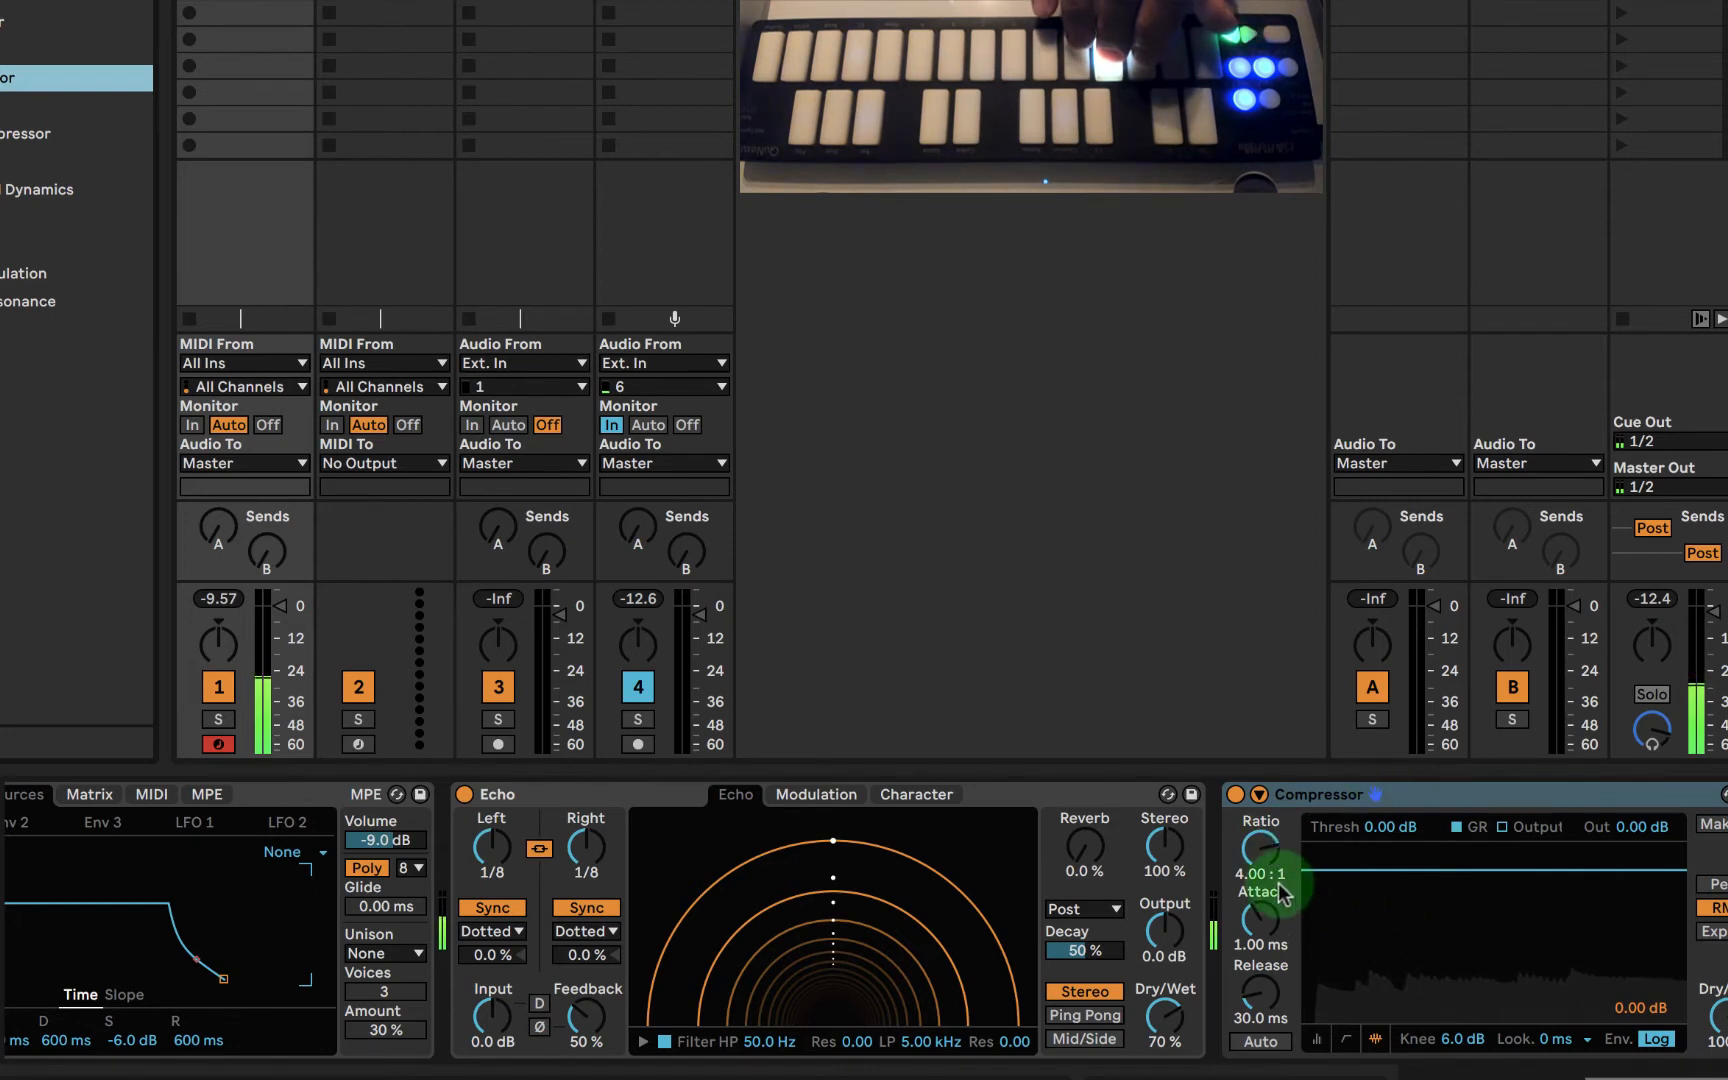
- Set the Compressor's threshold to -14.9 dB and turn on Makeup gain and automatic release
{"action": "mouse_move", "coordinate": [1388, 826]}
{"action": "left_mouse_down"}
{"action": "mouse_move", "coordinate": [1388, 846]}
{"action": "mouse_move", "coordinate": [1390, 832]}
{"action": "left_mouse_up"}
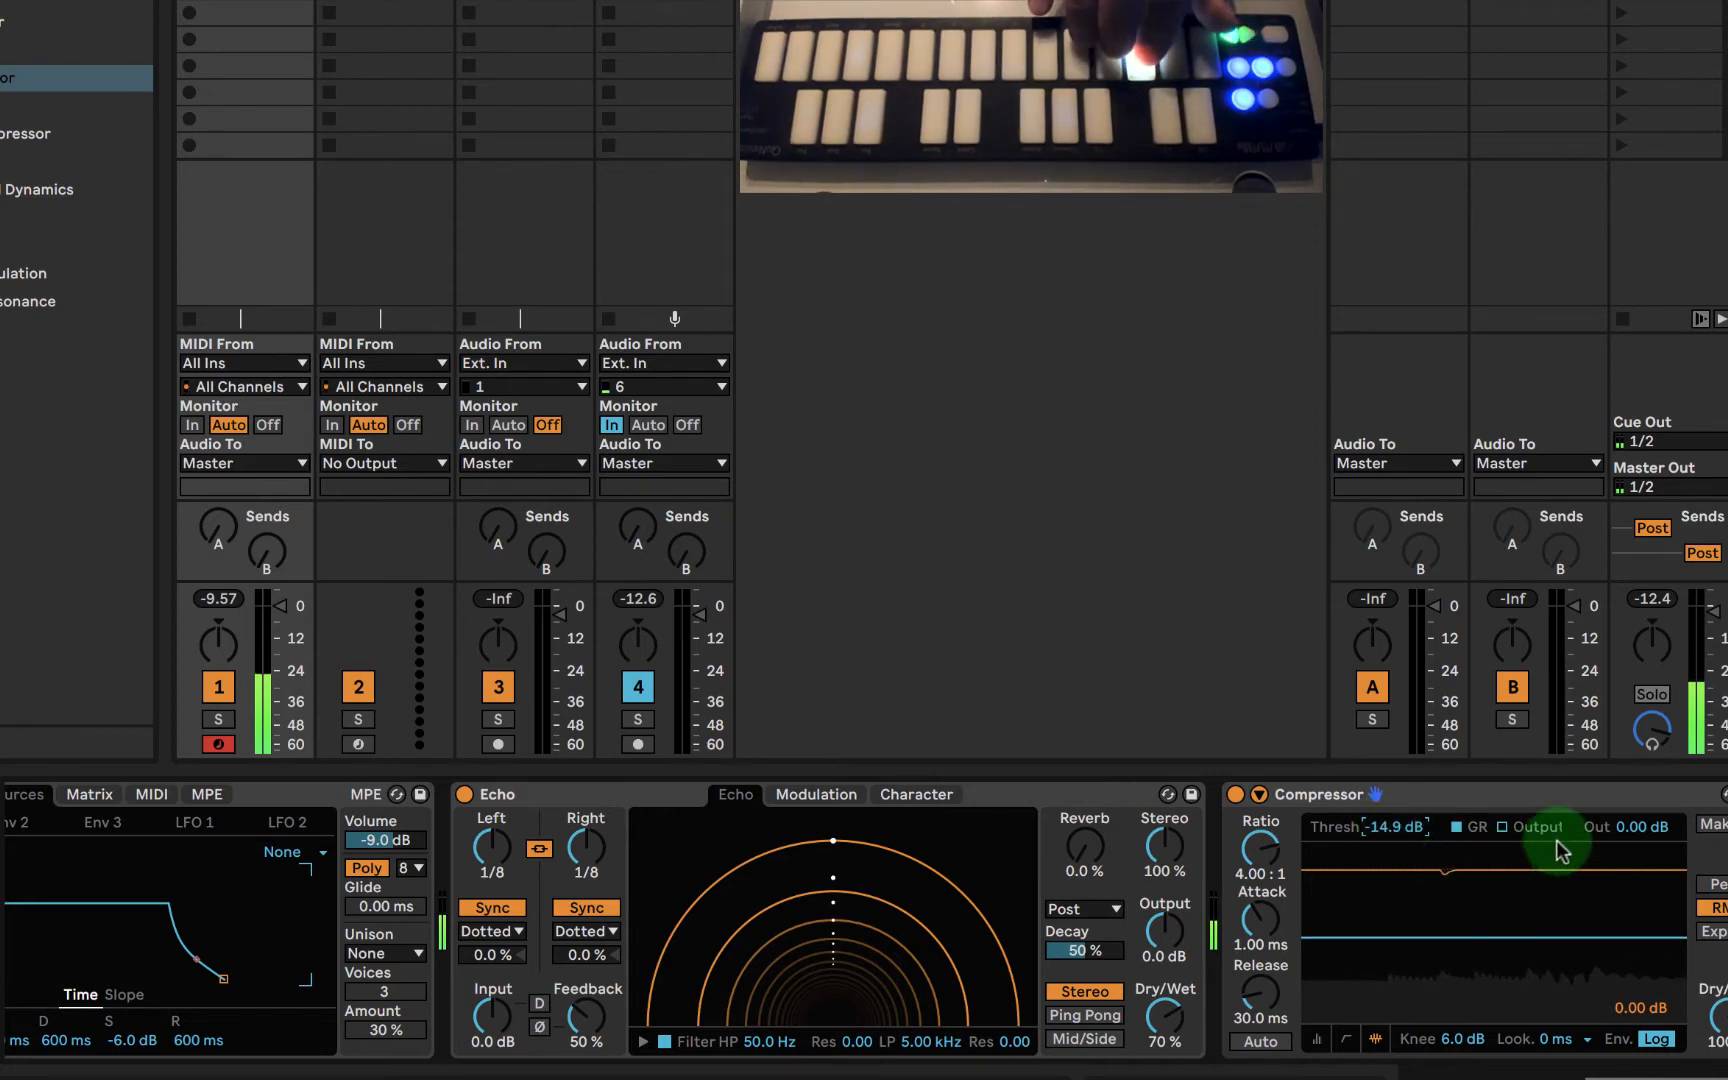
{"action": "left_click", "coordinate": [1711, 828]}
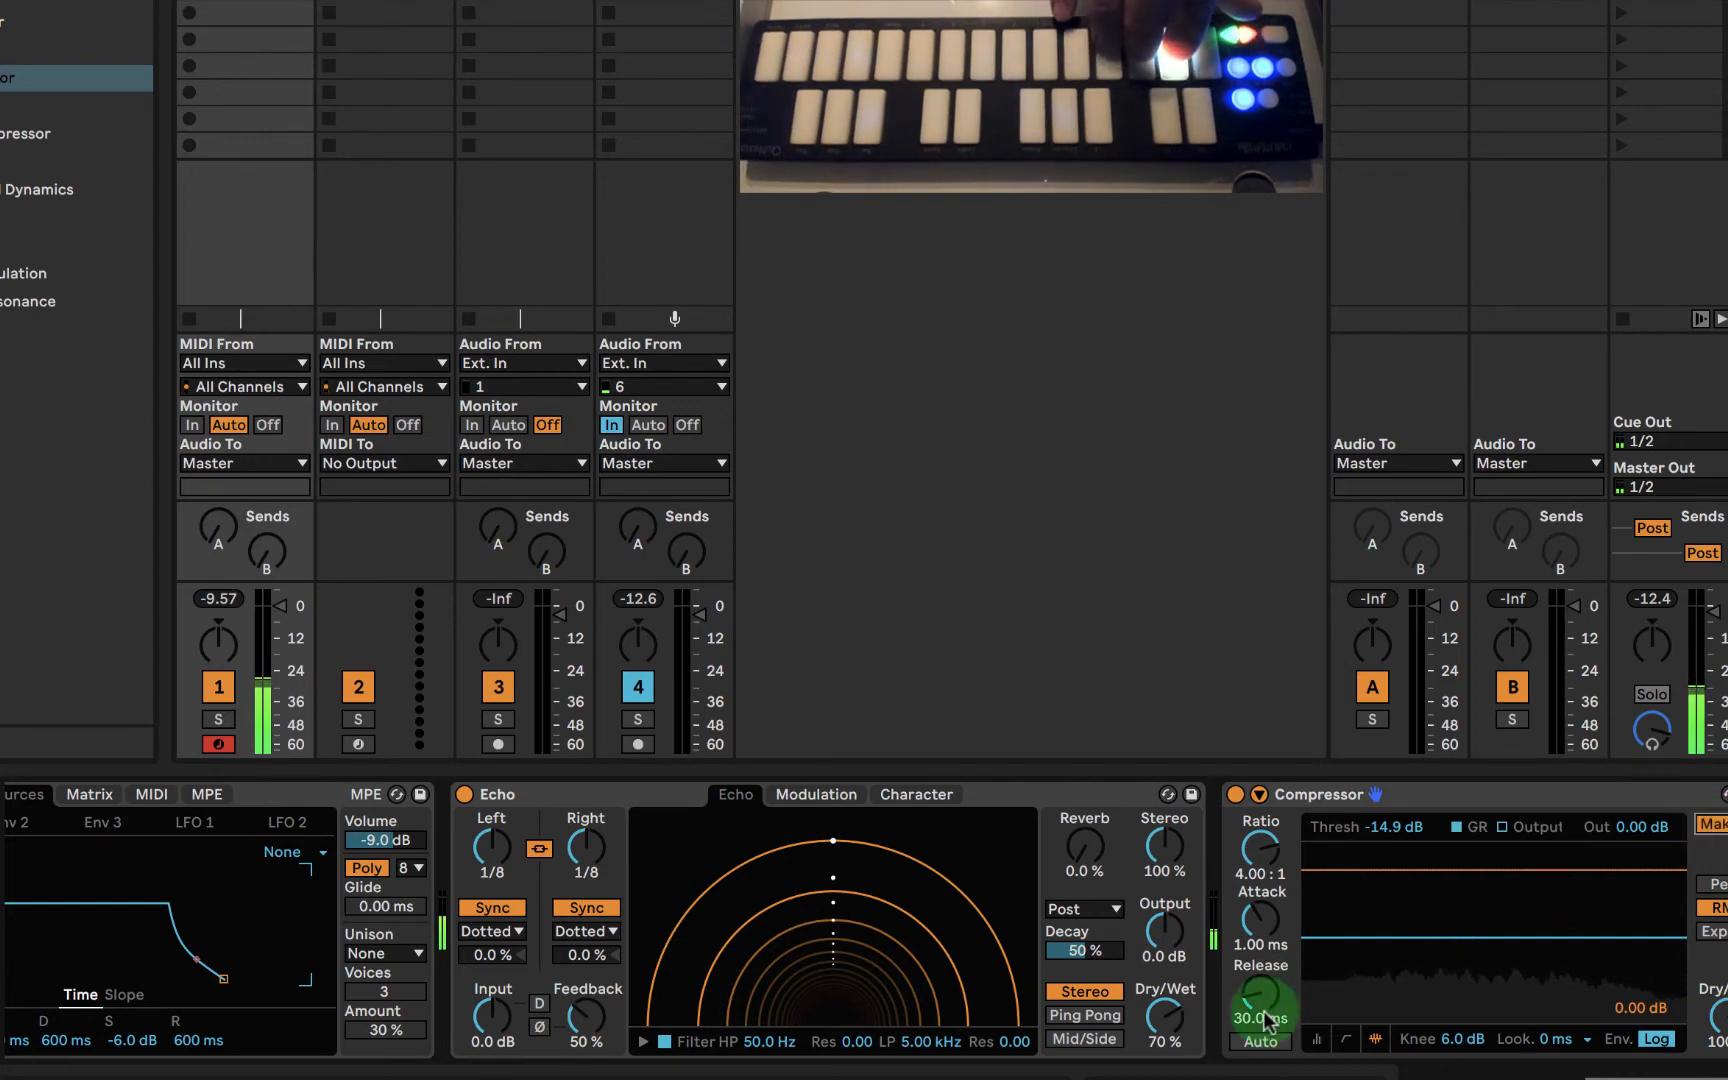
{"action": "left_click", "coordinate": [1250, 1042]}
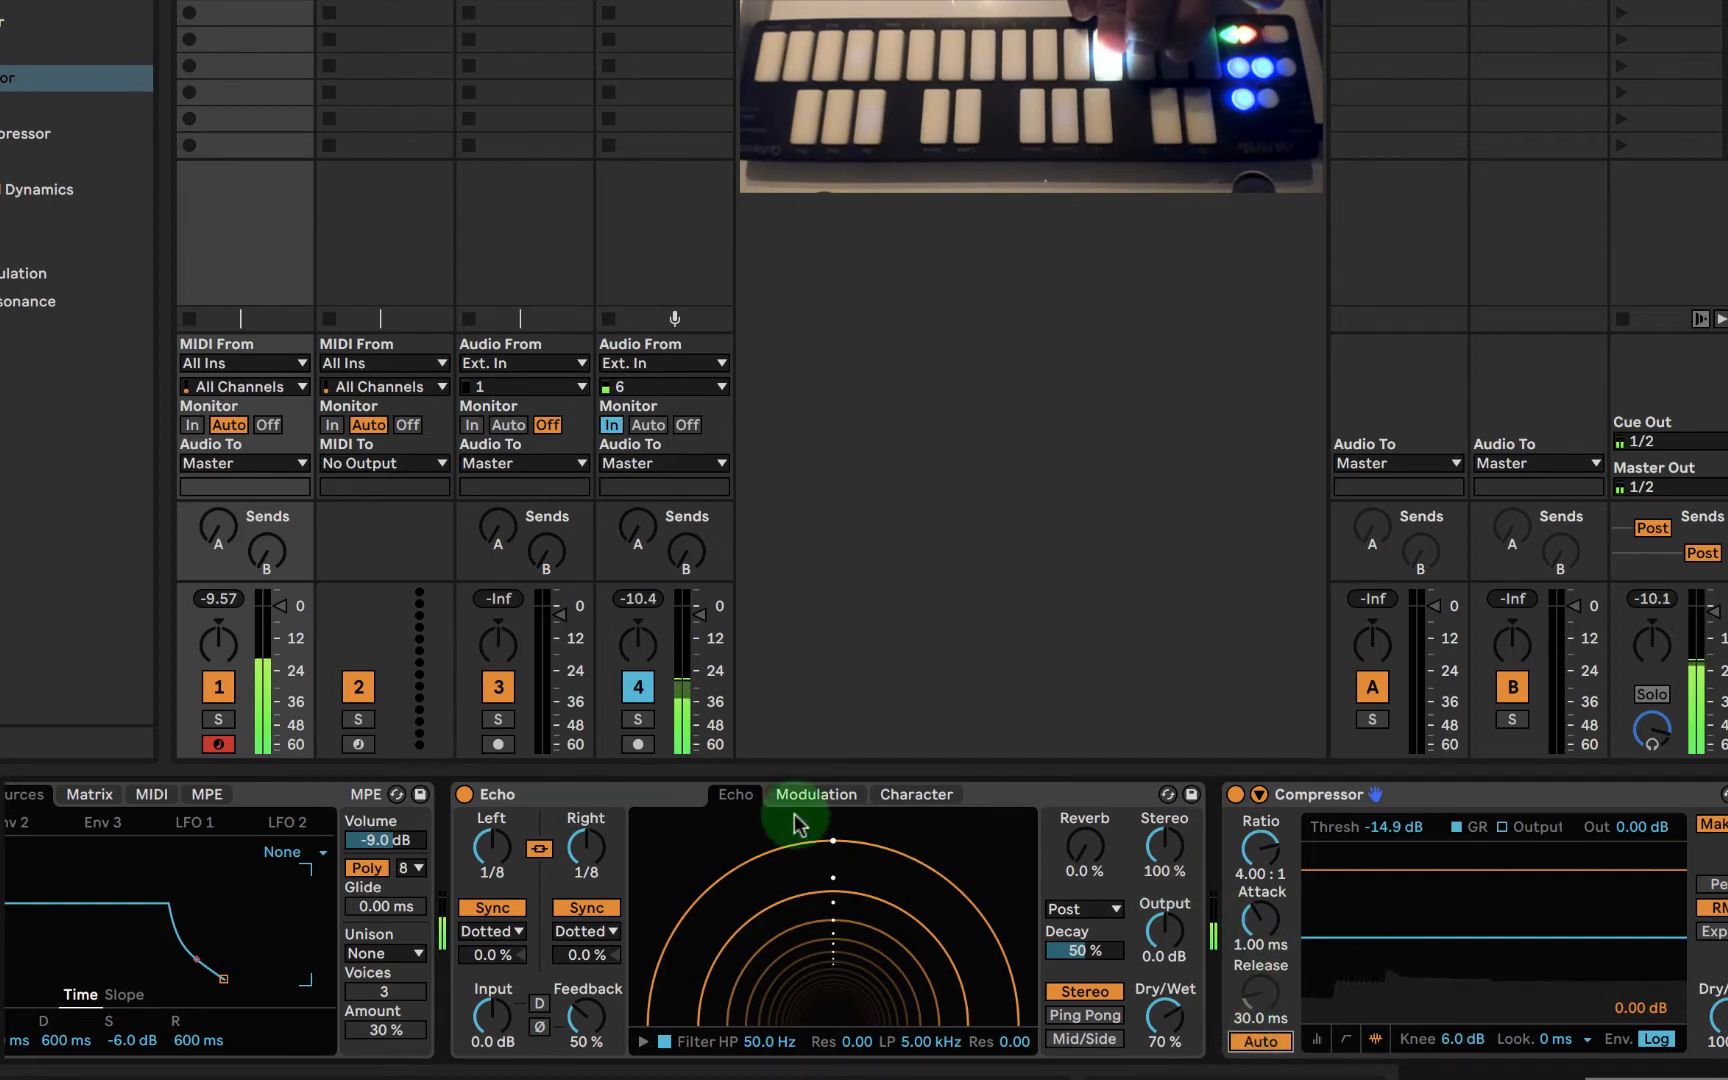
- Raise the wavetable position of Wavetable's oscillator 1 to 21%
{"action": "scroll", "coordinate": [302, 800], "scroll_direction": "left", "scroll_amount": 5}
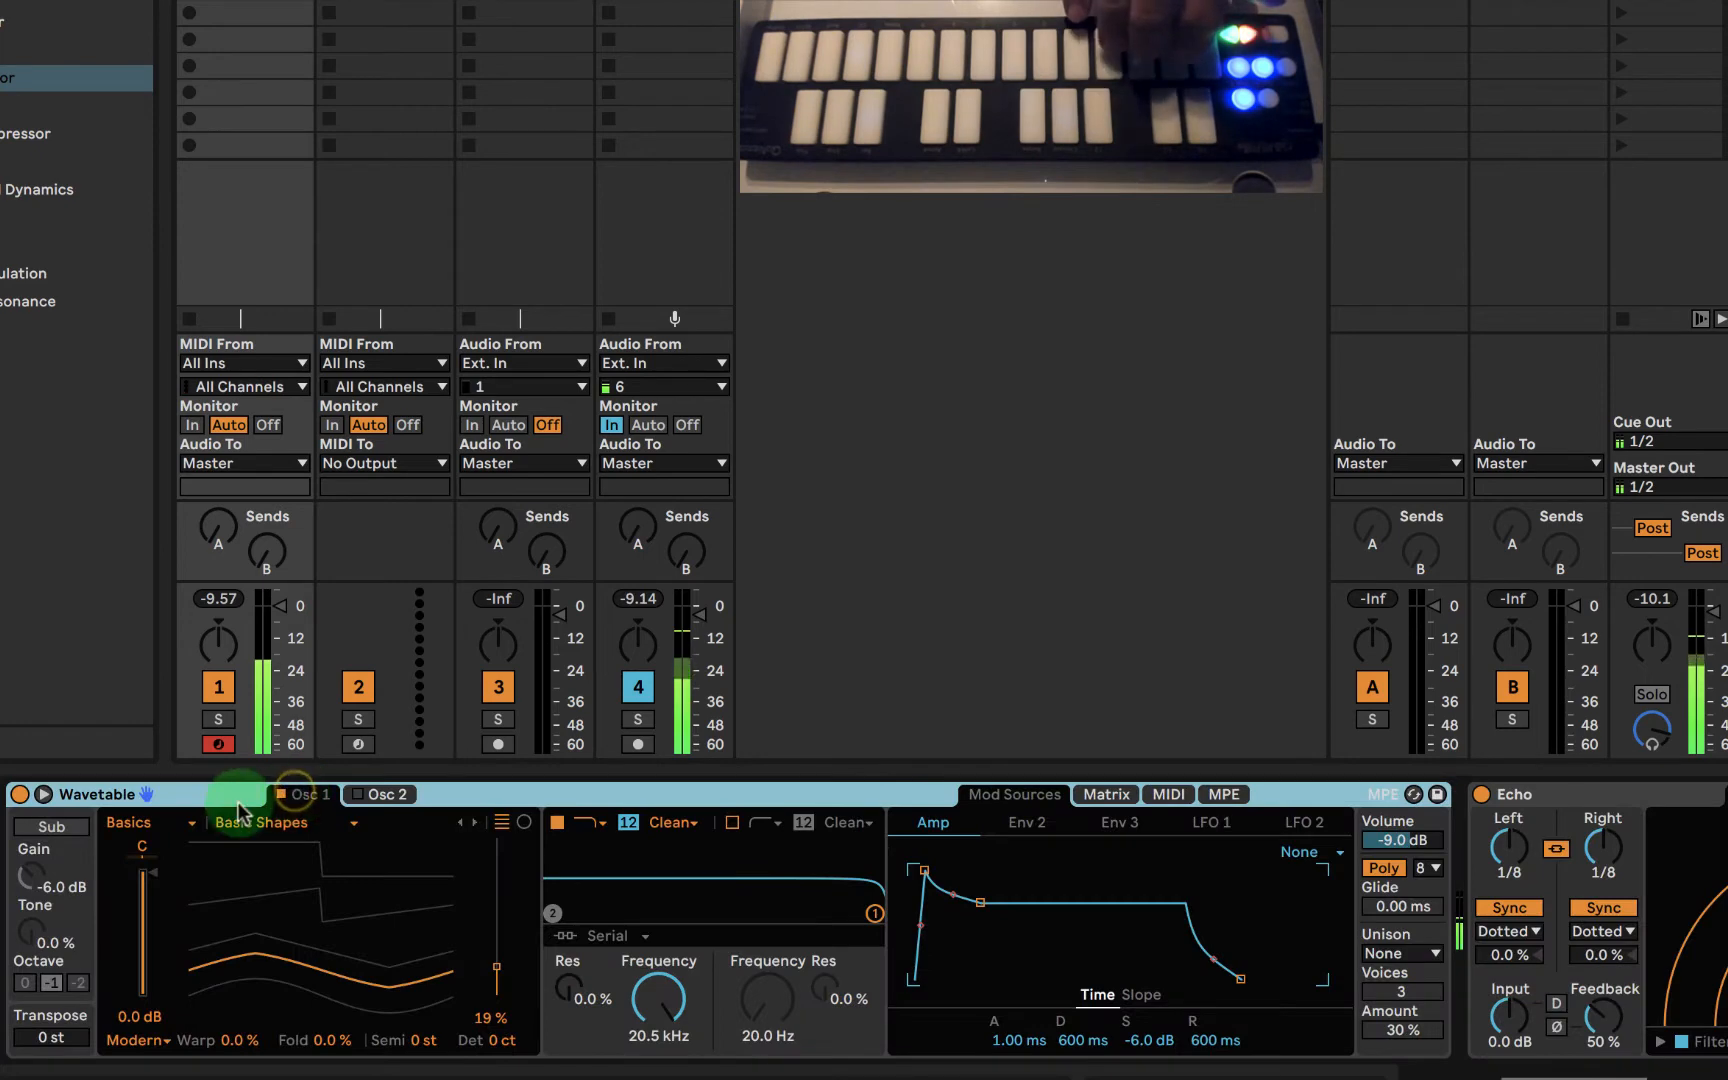
{"action": "scroll", "coordinate": [525, 840], "scroll_direction": "right", "scroll_amount": 8}
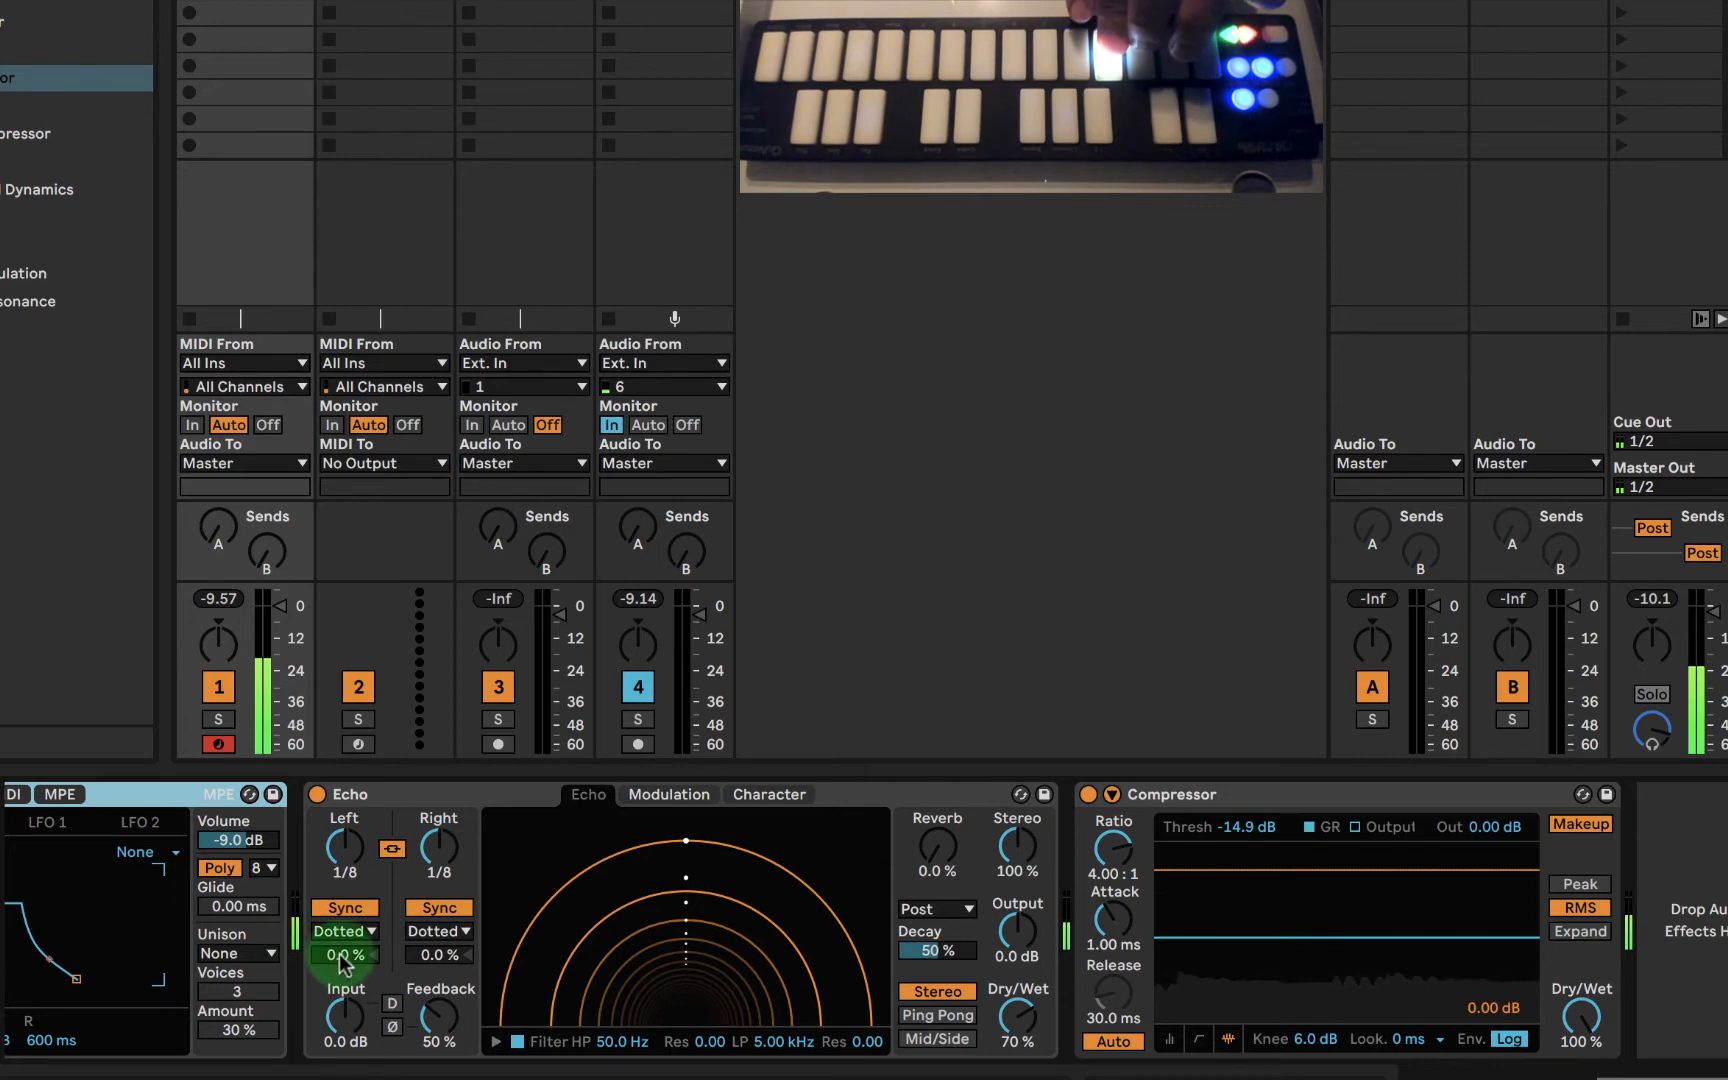
{"action": "scroll", "coordinate": [340, 955], "scroll_direction": "left", "scroll_amount": 8}
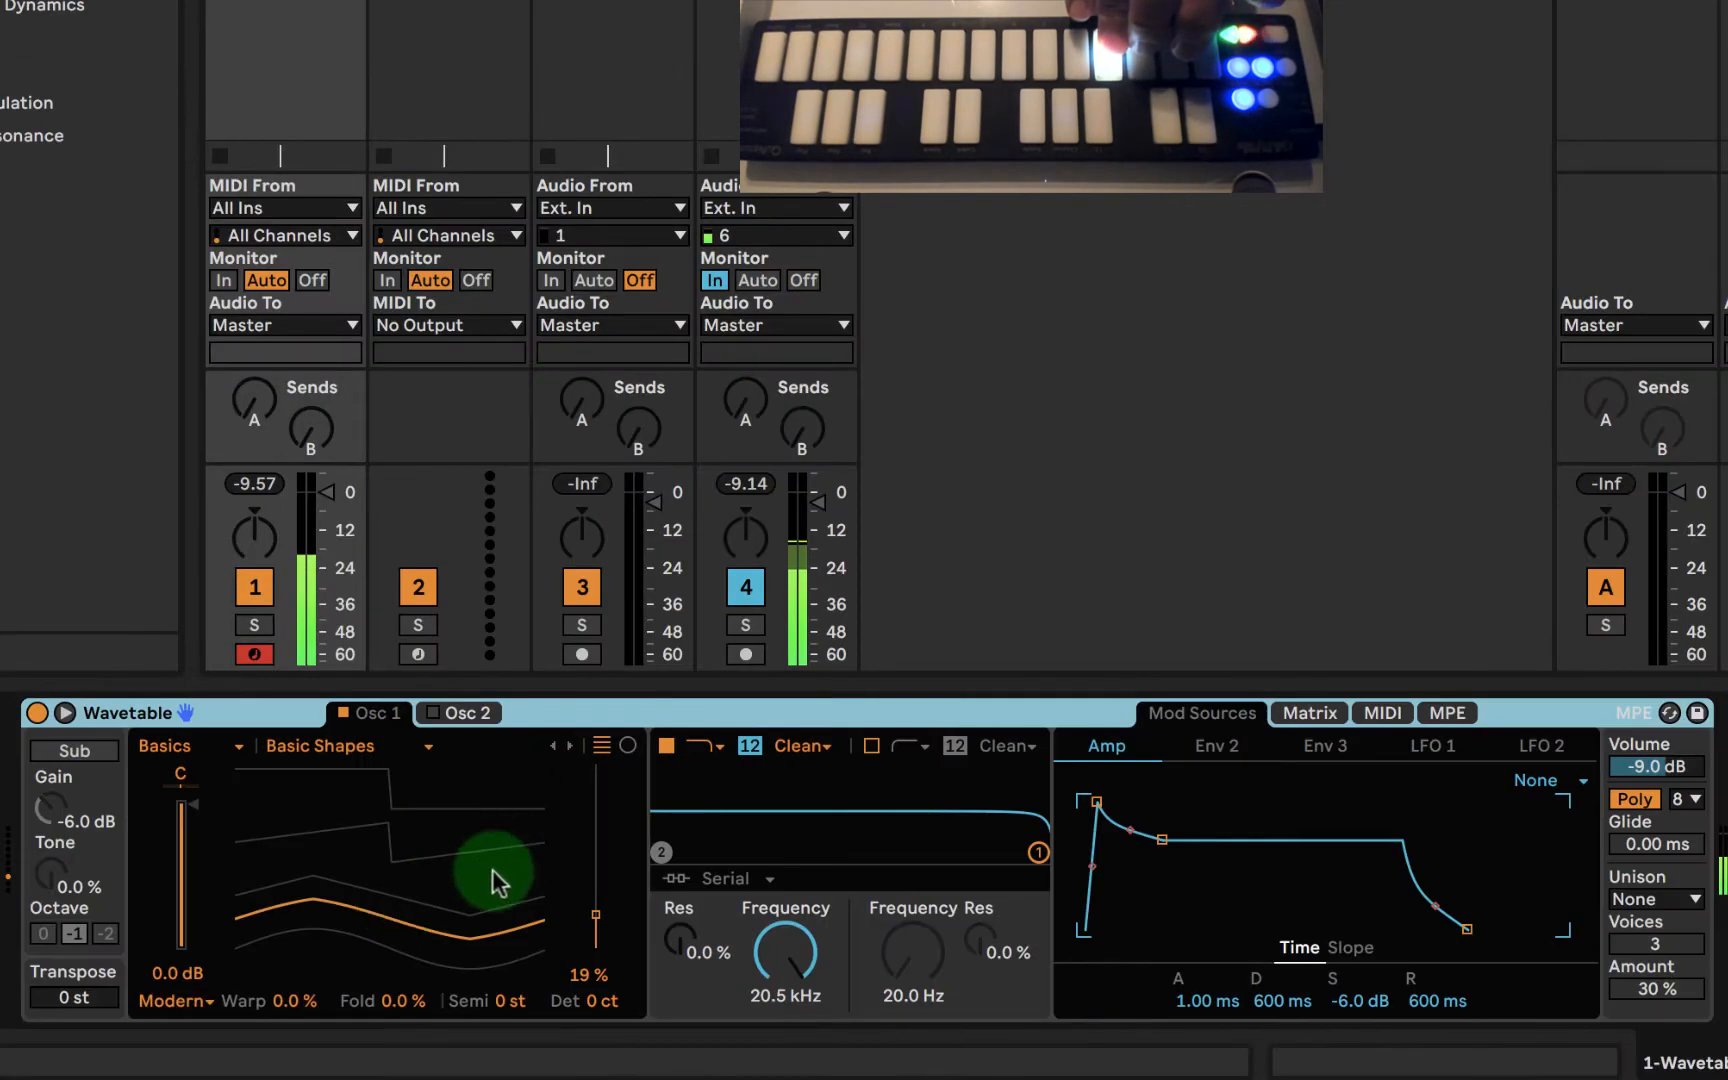
{"action": "left_click_drag", "start_coordinate": [586, 914], "coordinate": [566, 914]}
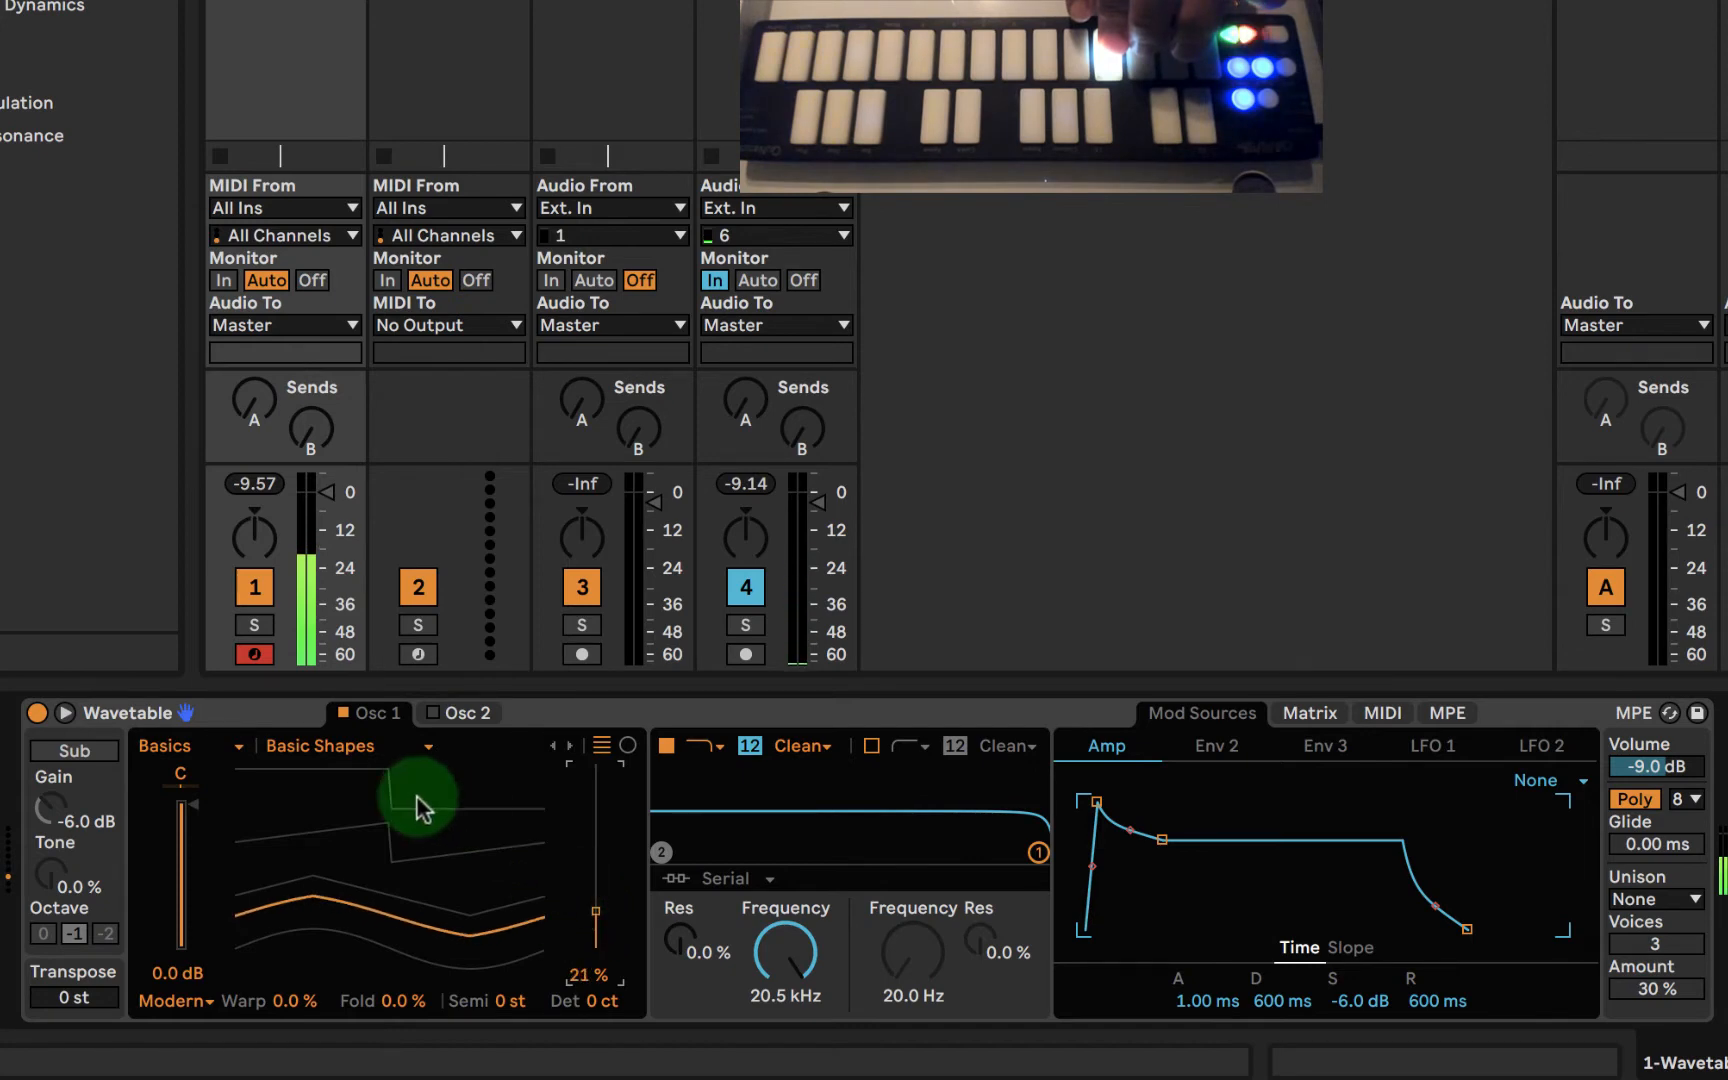
- Enable Wavetable's oscillator 2 and set its Basic Shapes wavetable position to 21%
{"action": "left_click", "coordinate": [463, 714]}
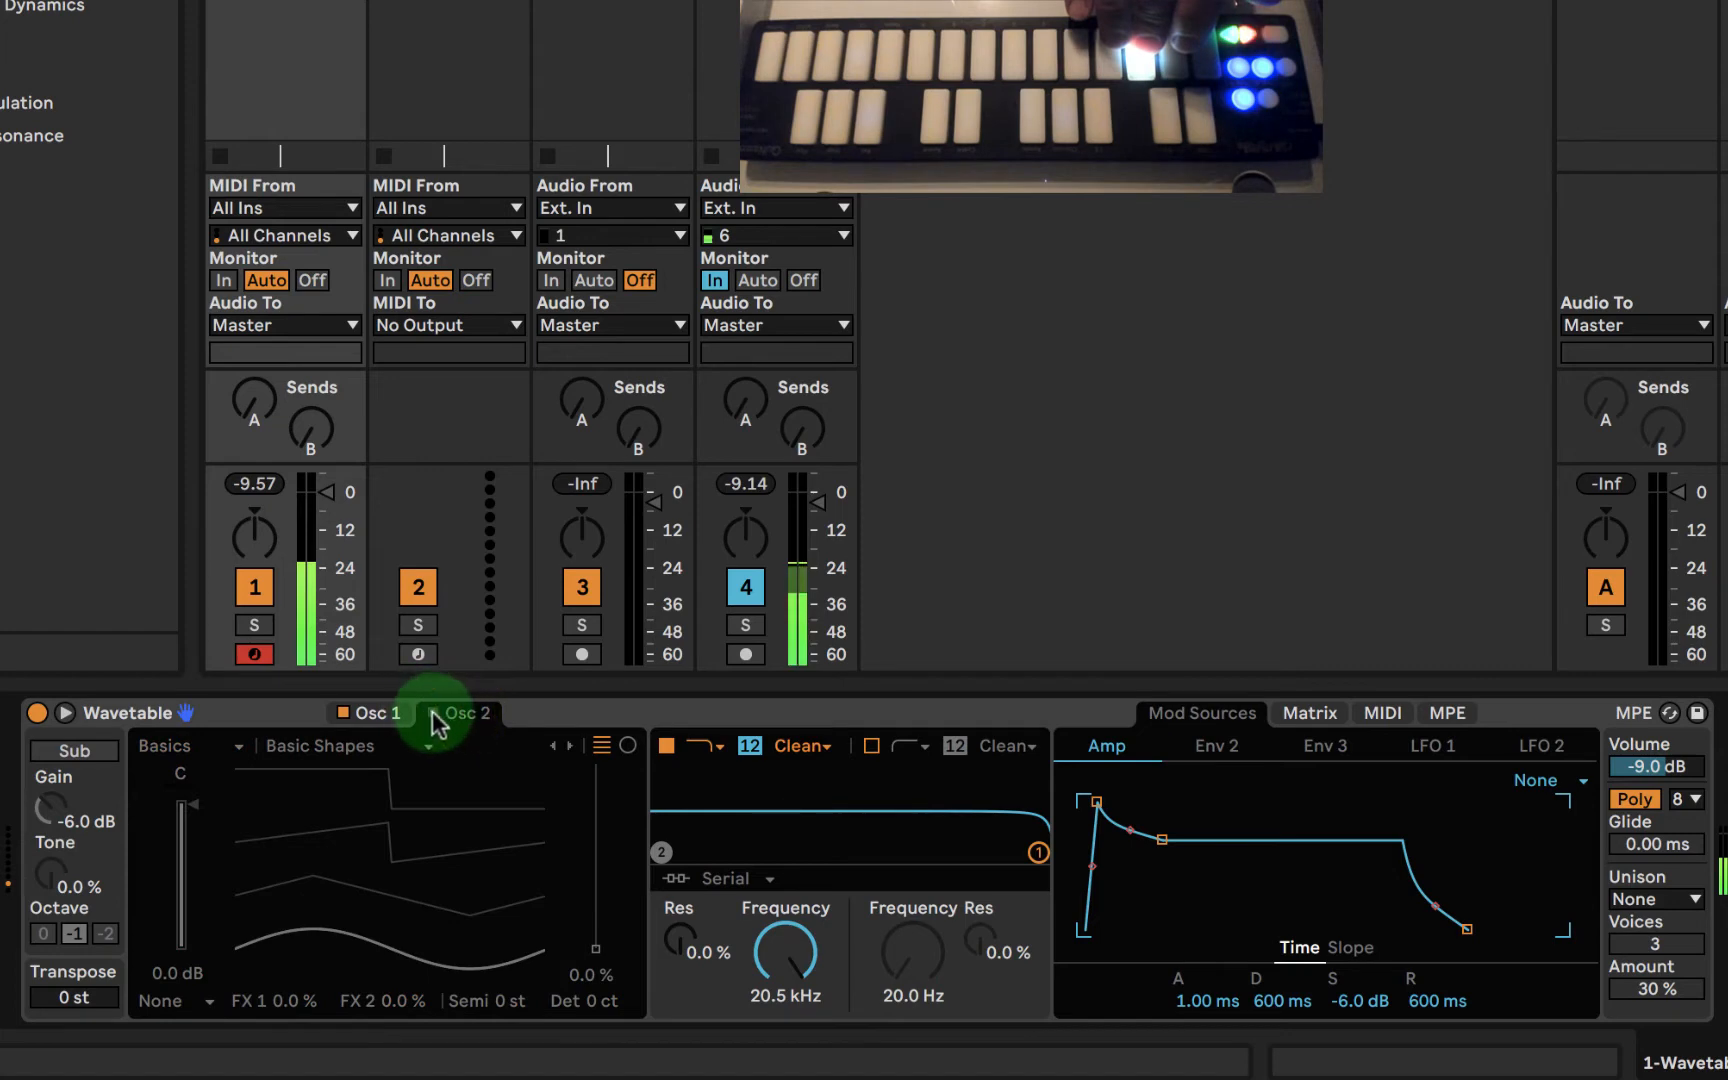
{"action": "left_click", "coordinate": [433, 713]}
{"action": "left_click_drag", "start_coordinate": [586, 930], "coordinate": [565, 930]}
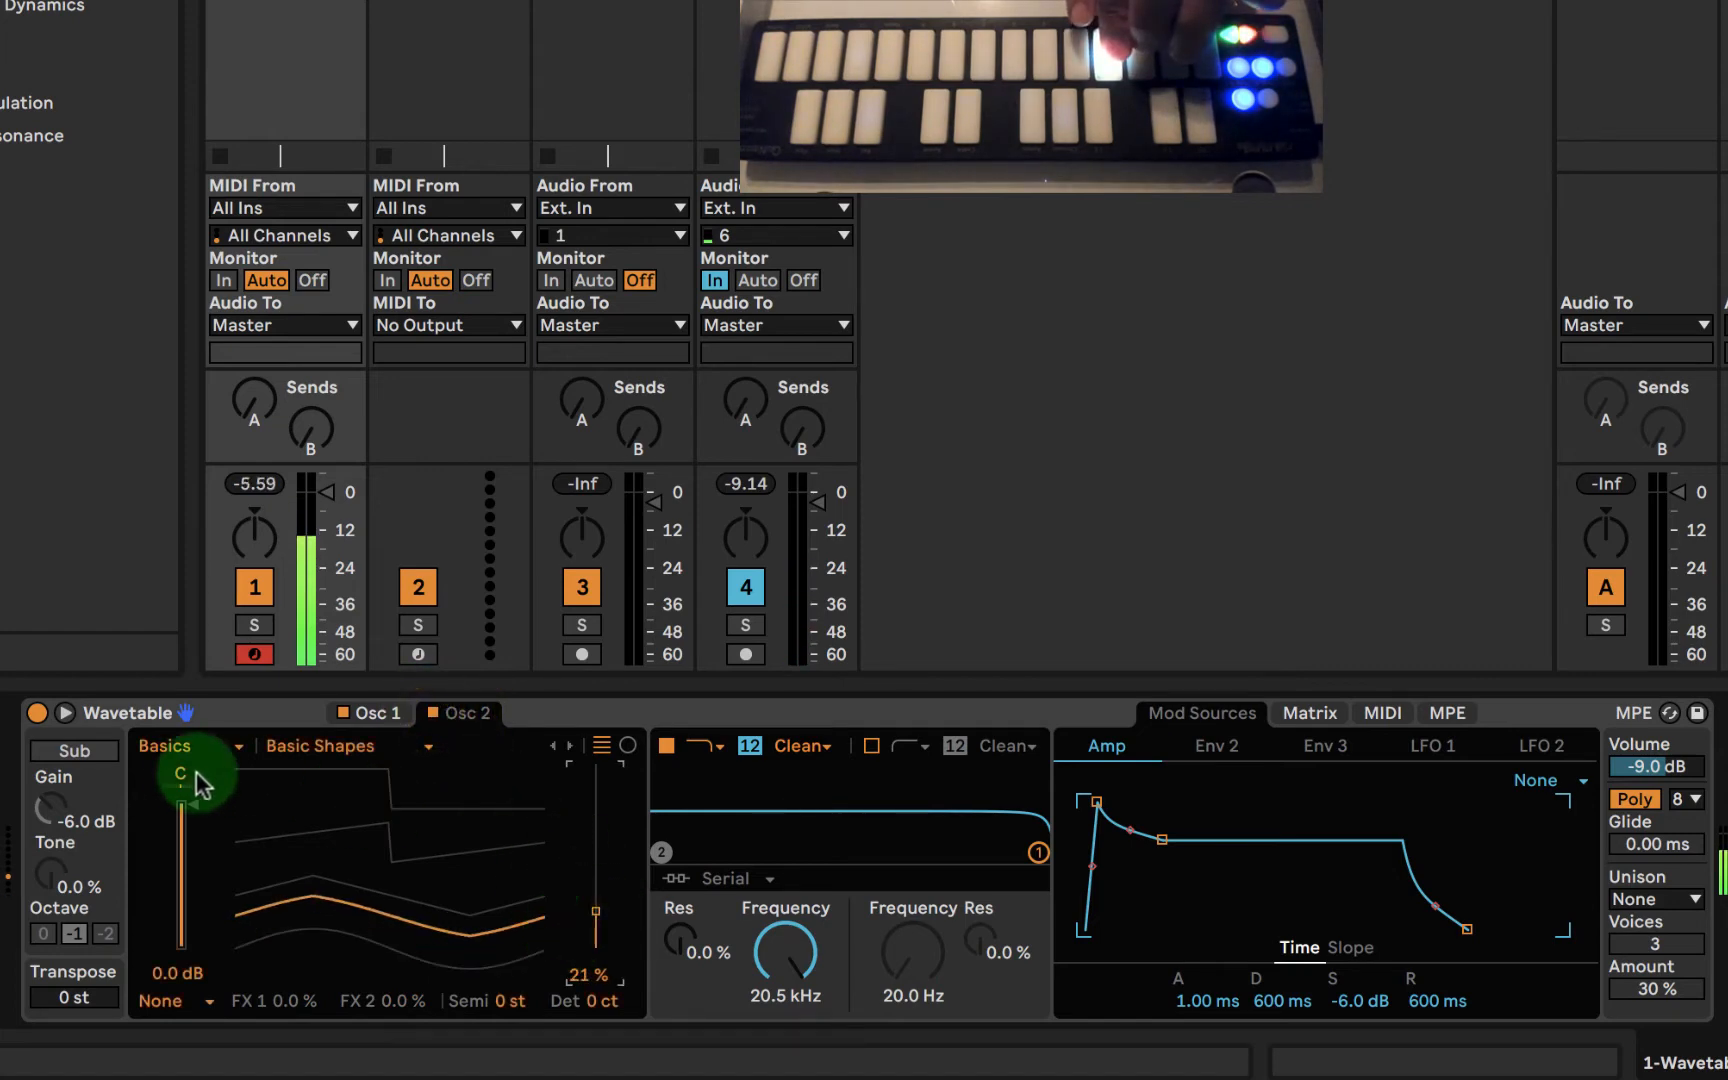
- Pan oscillator 2 to 39R and oscillator 1 to 45L in Wavetable
{"action": "left_click_drag", "start_coordinate": [180, 775], "coordinate": [180, 775]}
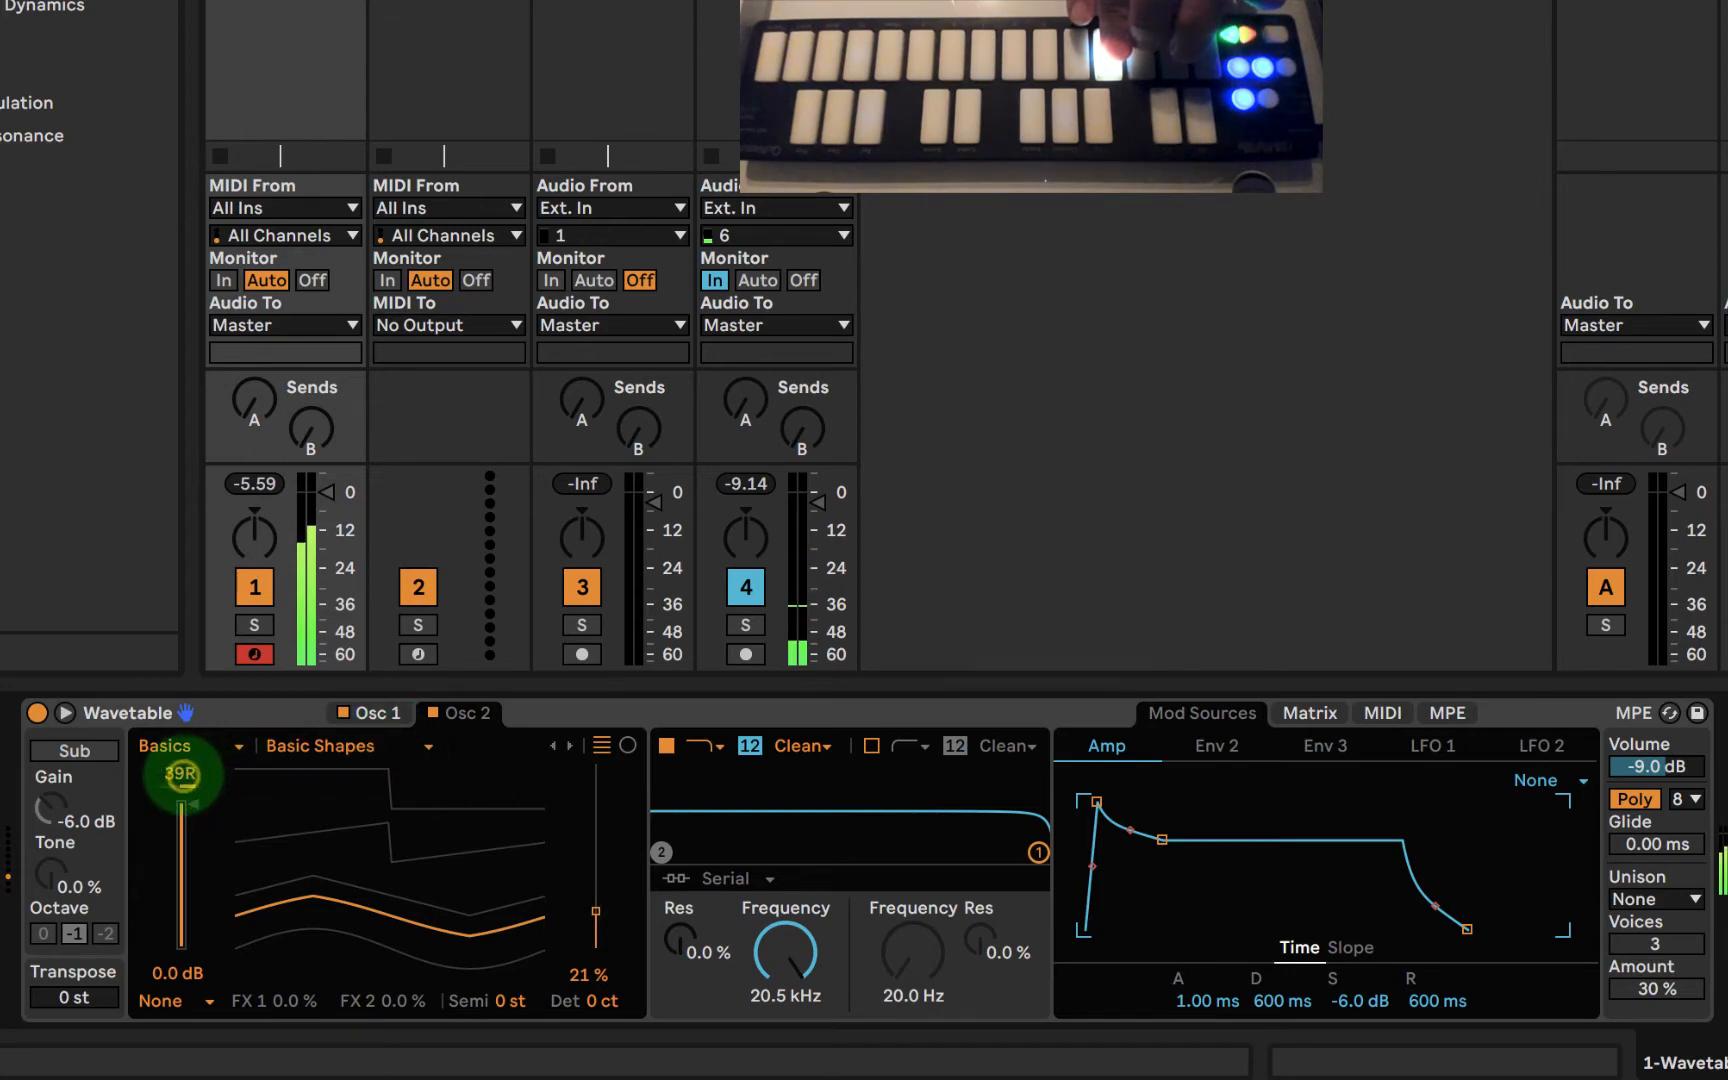
{"action": "left_click", "coordinate": [365, 712]}
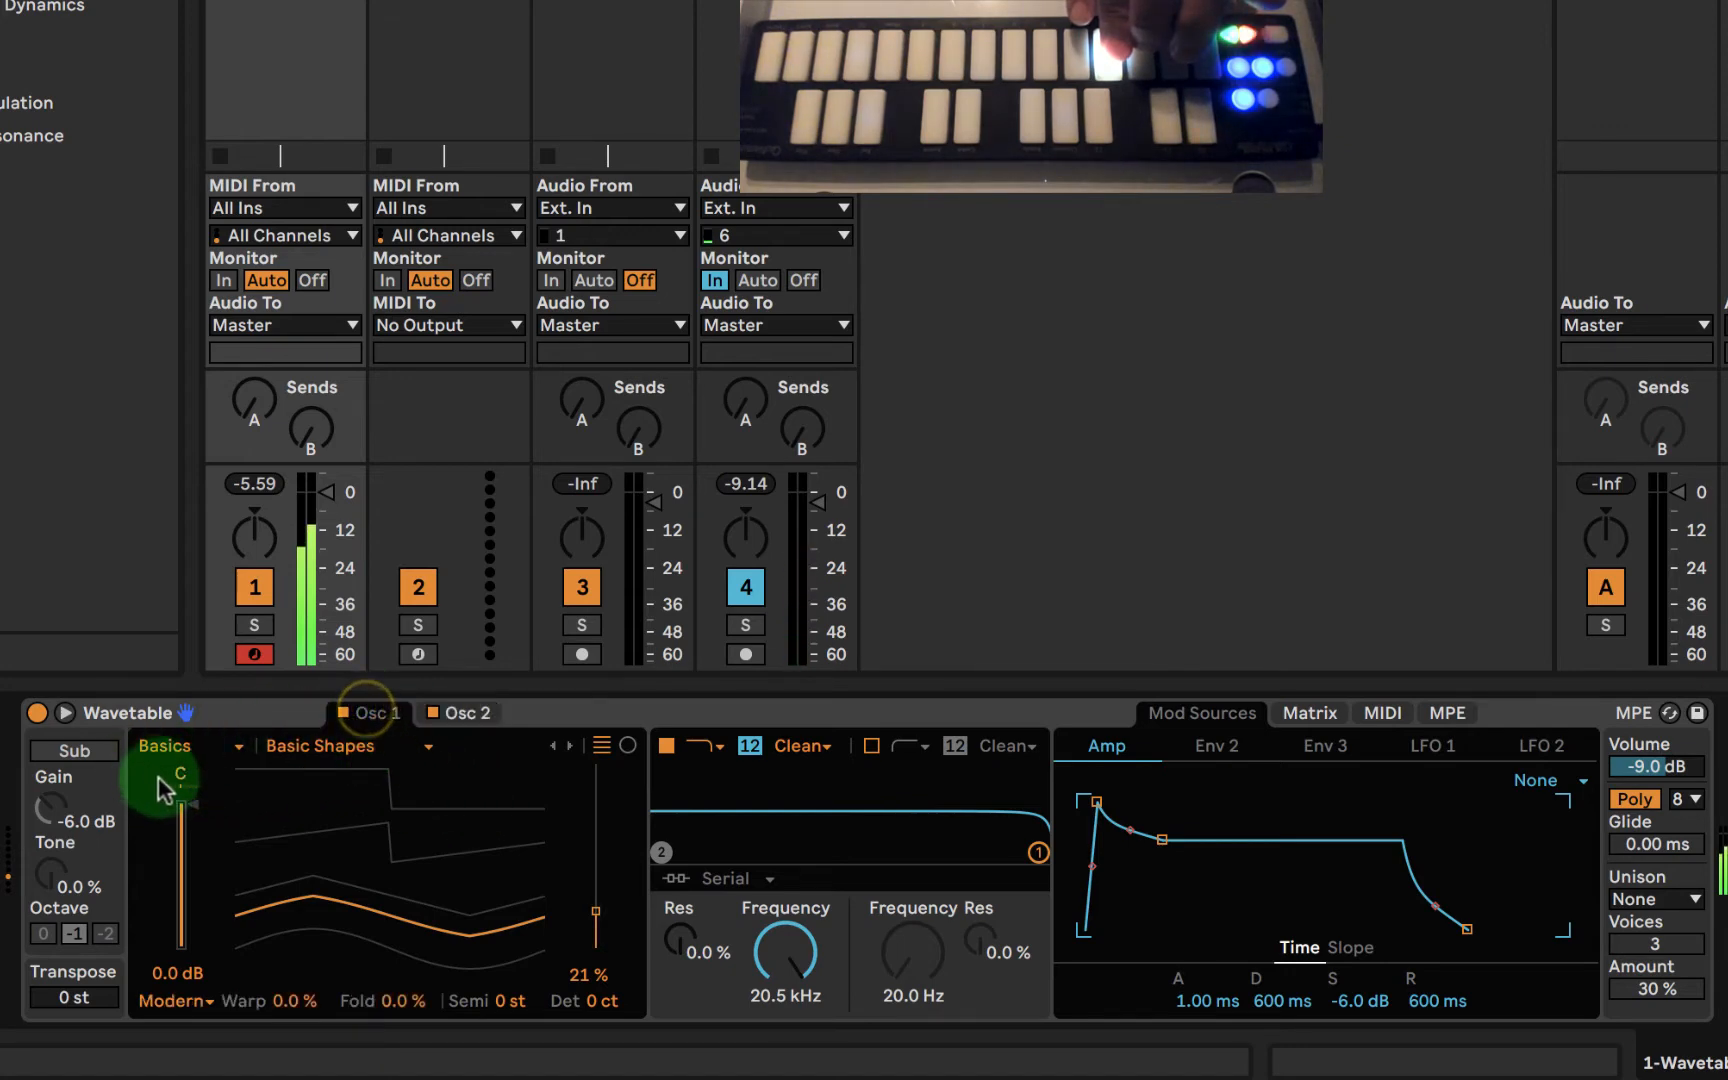
{"action": "left_click_drag", "start_coordinate": [165, 790], "coordinate": [175, 770]}
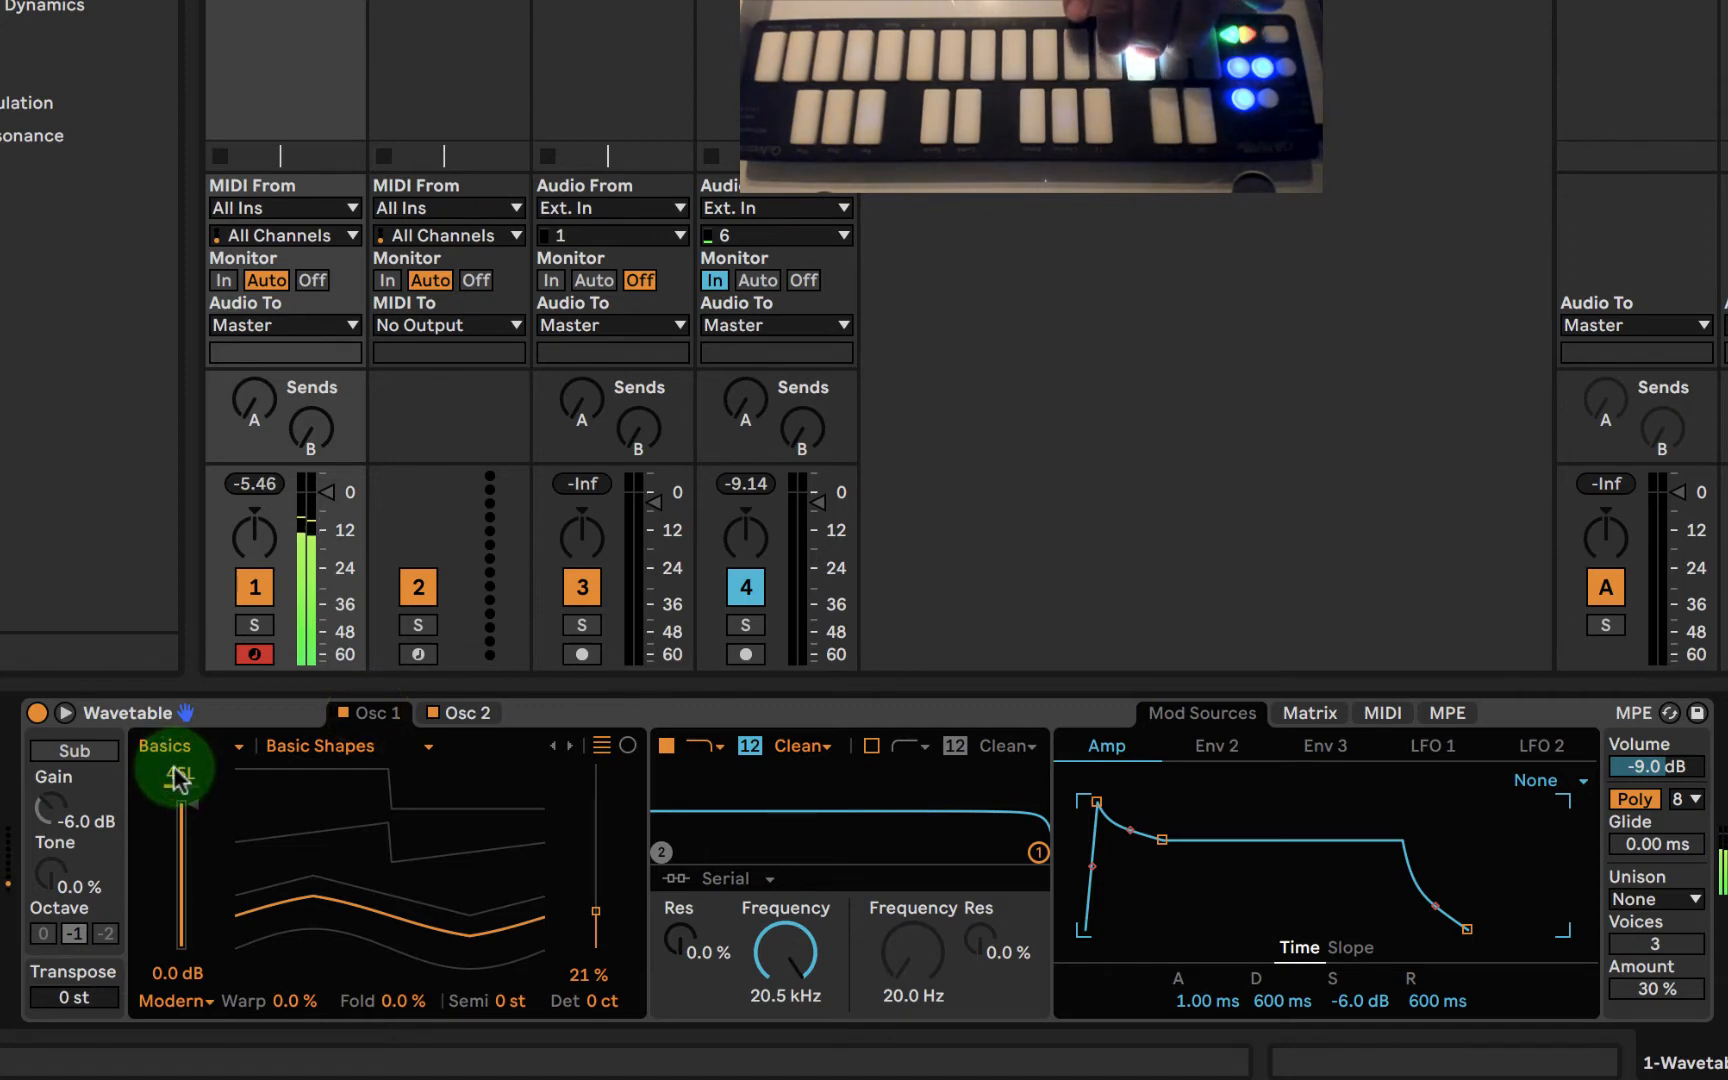
- Set Wavetable's first filter to a frequency of 1.92 kHz with 39% resonance
{"action": "left_click_drag", "start_coordinate": [790, 962], "coordinate": [811, 953]}
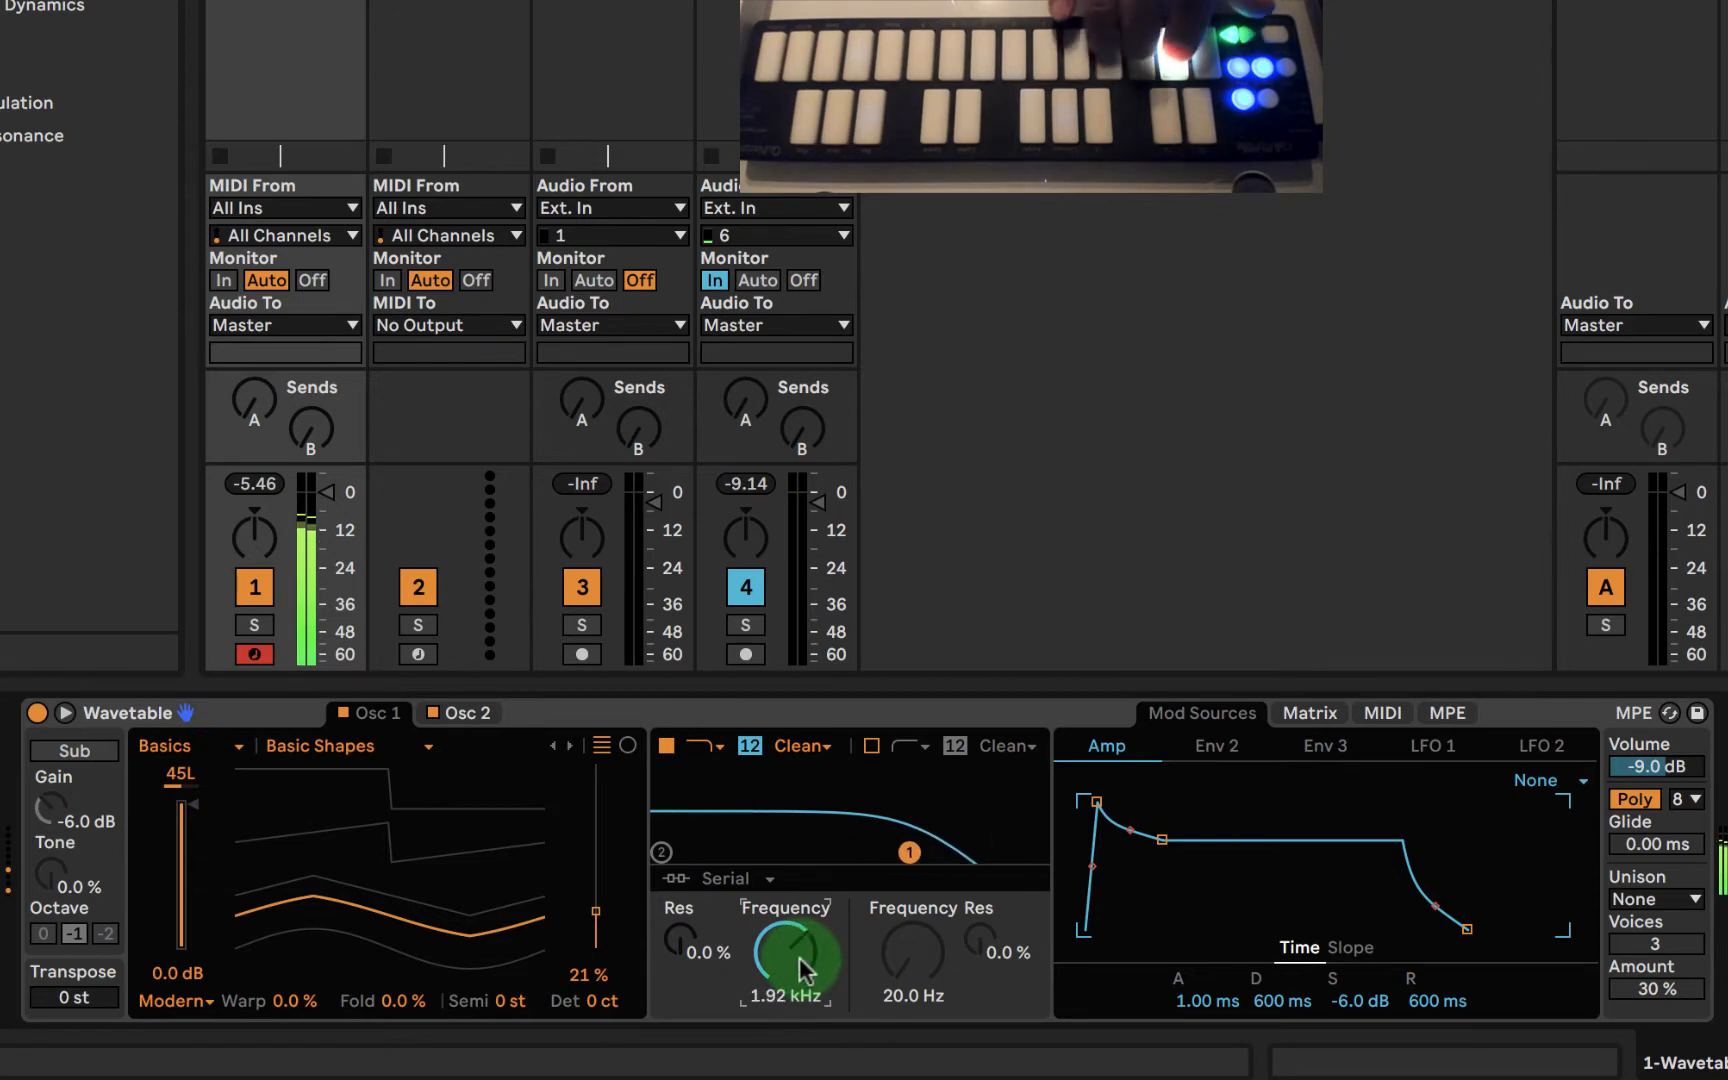
{"action": "left_click", "coordinate": [680, 950]}
{"action": "left_click_drag", "start_coordinate": [680, 940], "coordinate": [680, 895]}
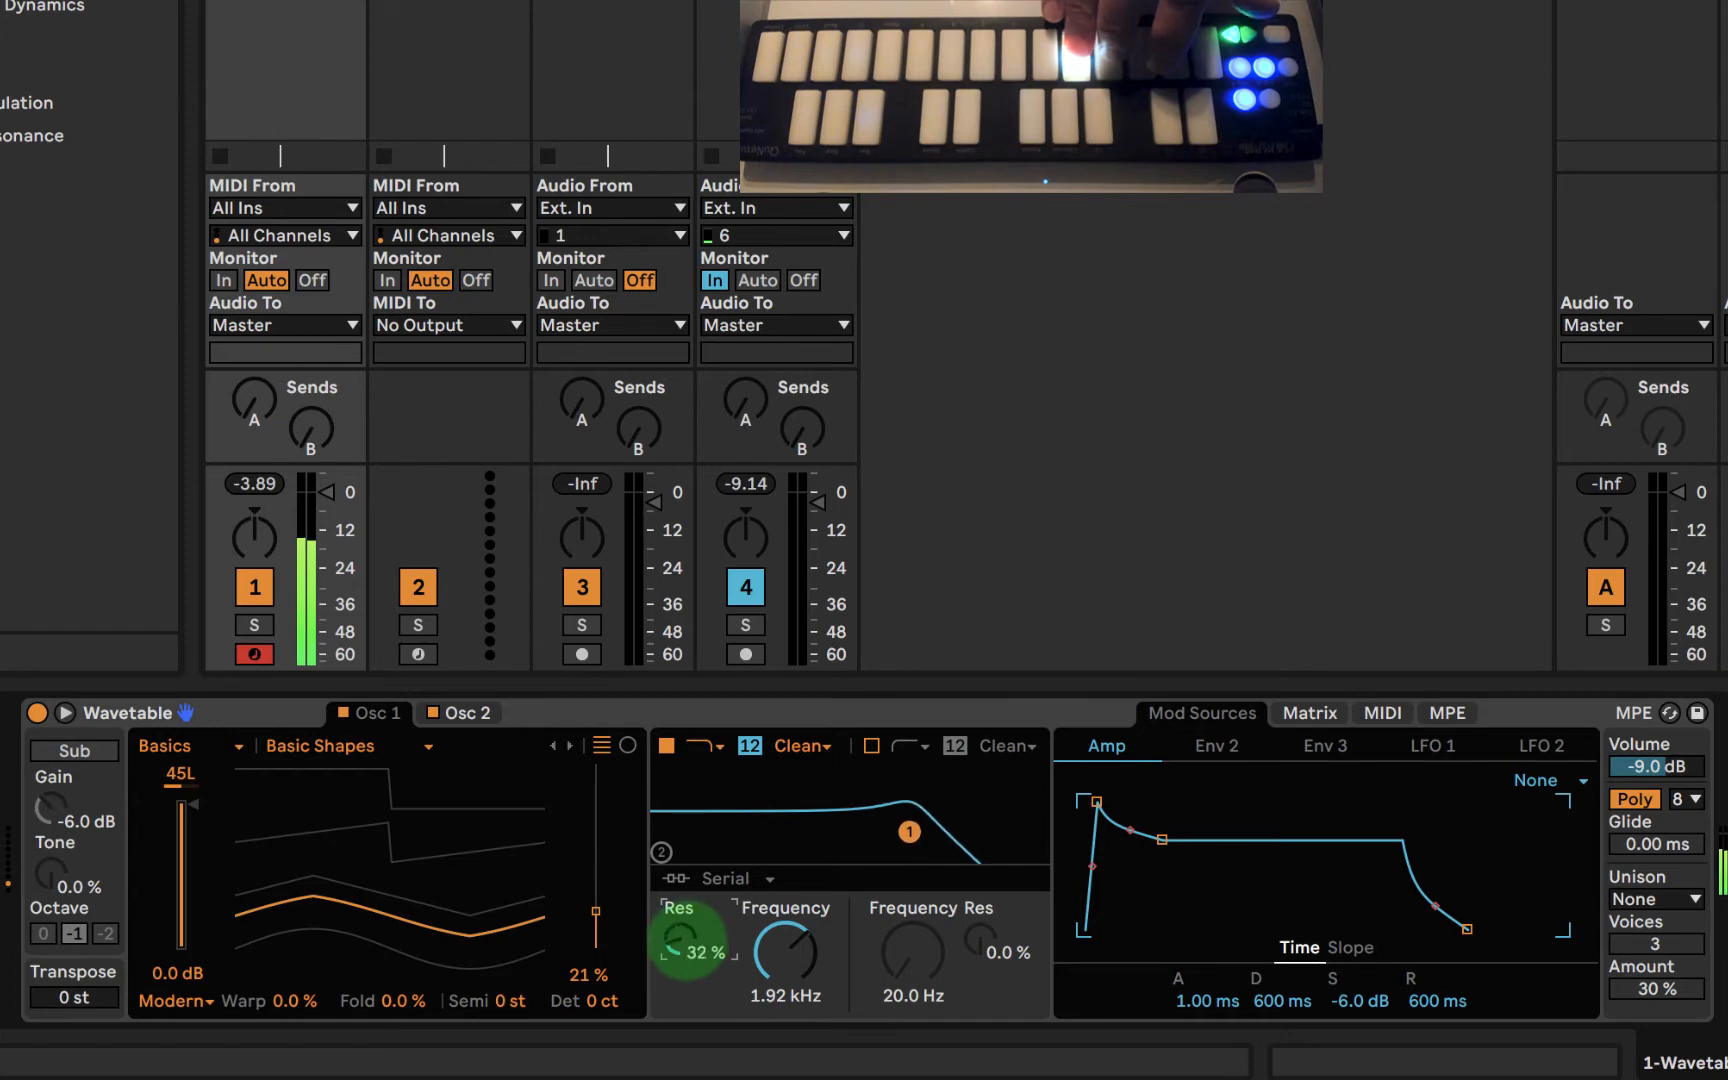
- Enable Wavetable's second filter and set its frequency to 104 Hz with 57% resonance
{"action": "mouse_move", "coordinate": [892, 955]}
{"action": "left_mouse_down"}
{"action": "mouse_move", "coordinate": [890, 935]}
{"action": "mouse_move", "coordinate": [891, 958]}
{"action": "left_mouse_up"}
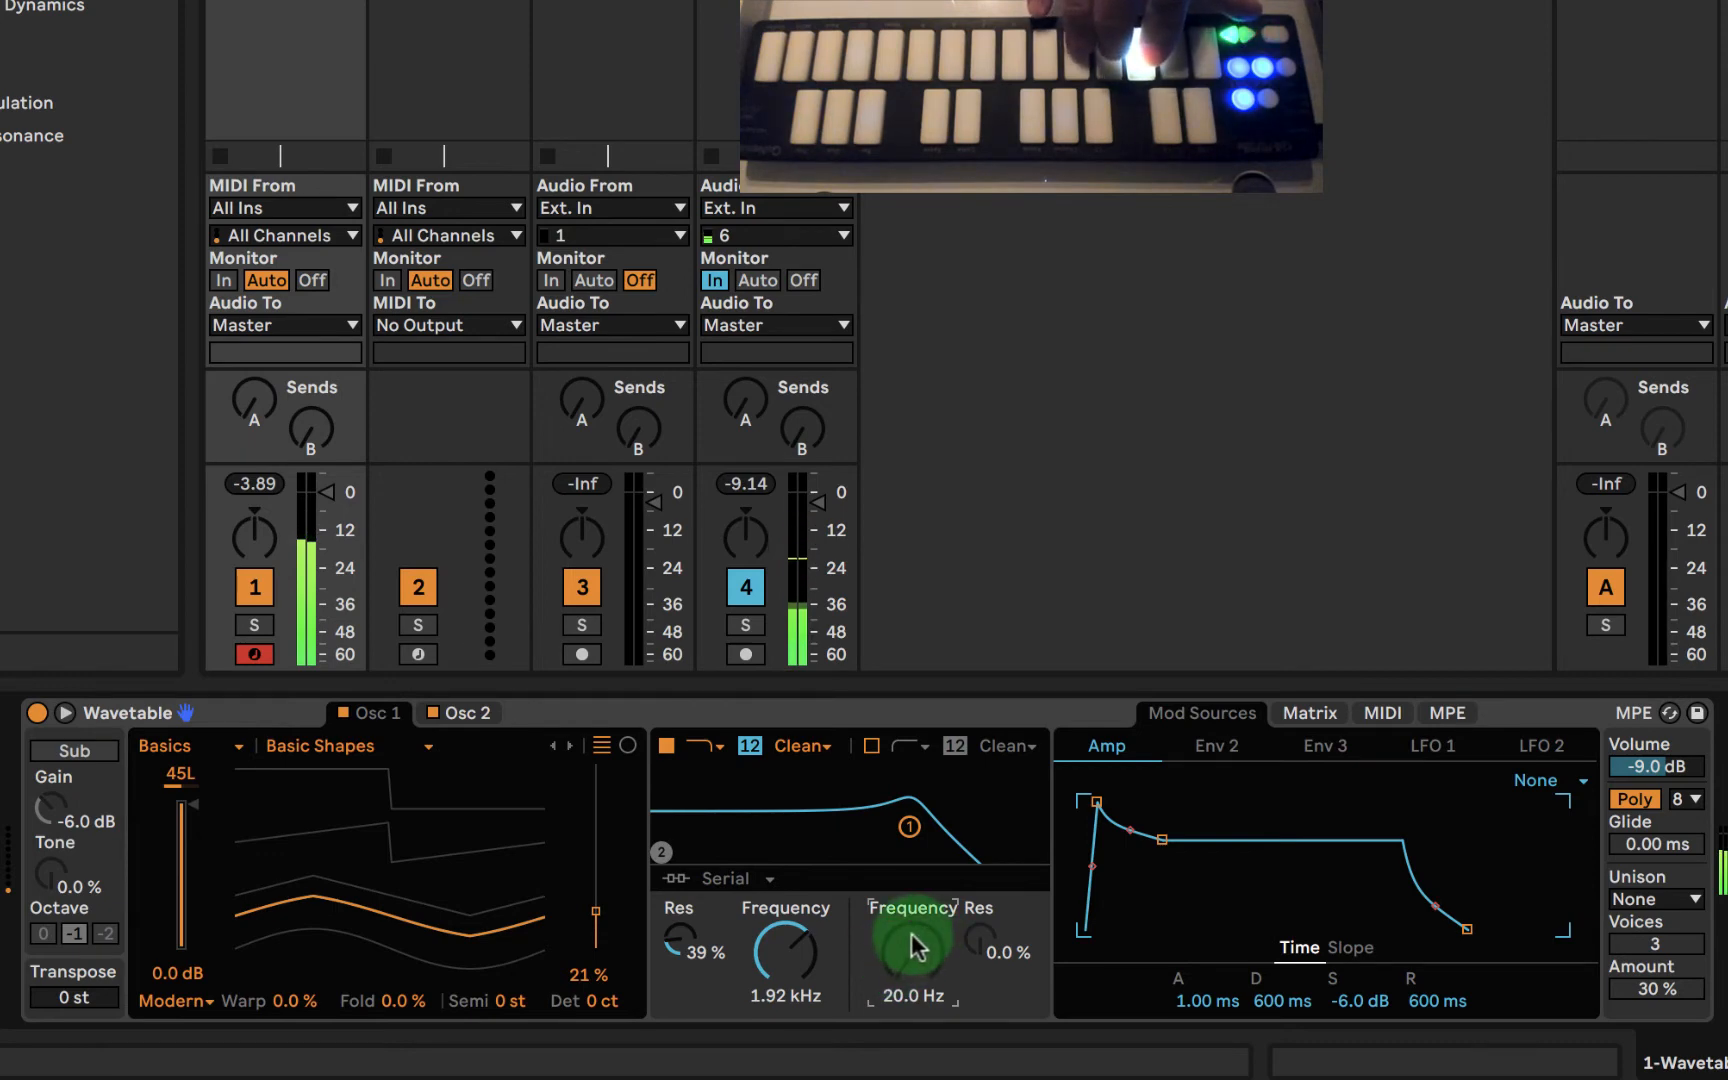
{"action": "left_click", "coordinate": [873, 745]}
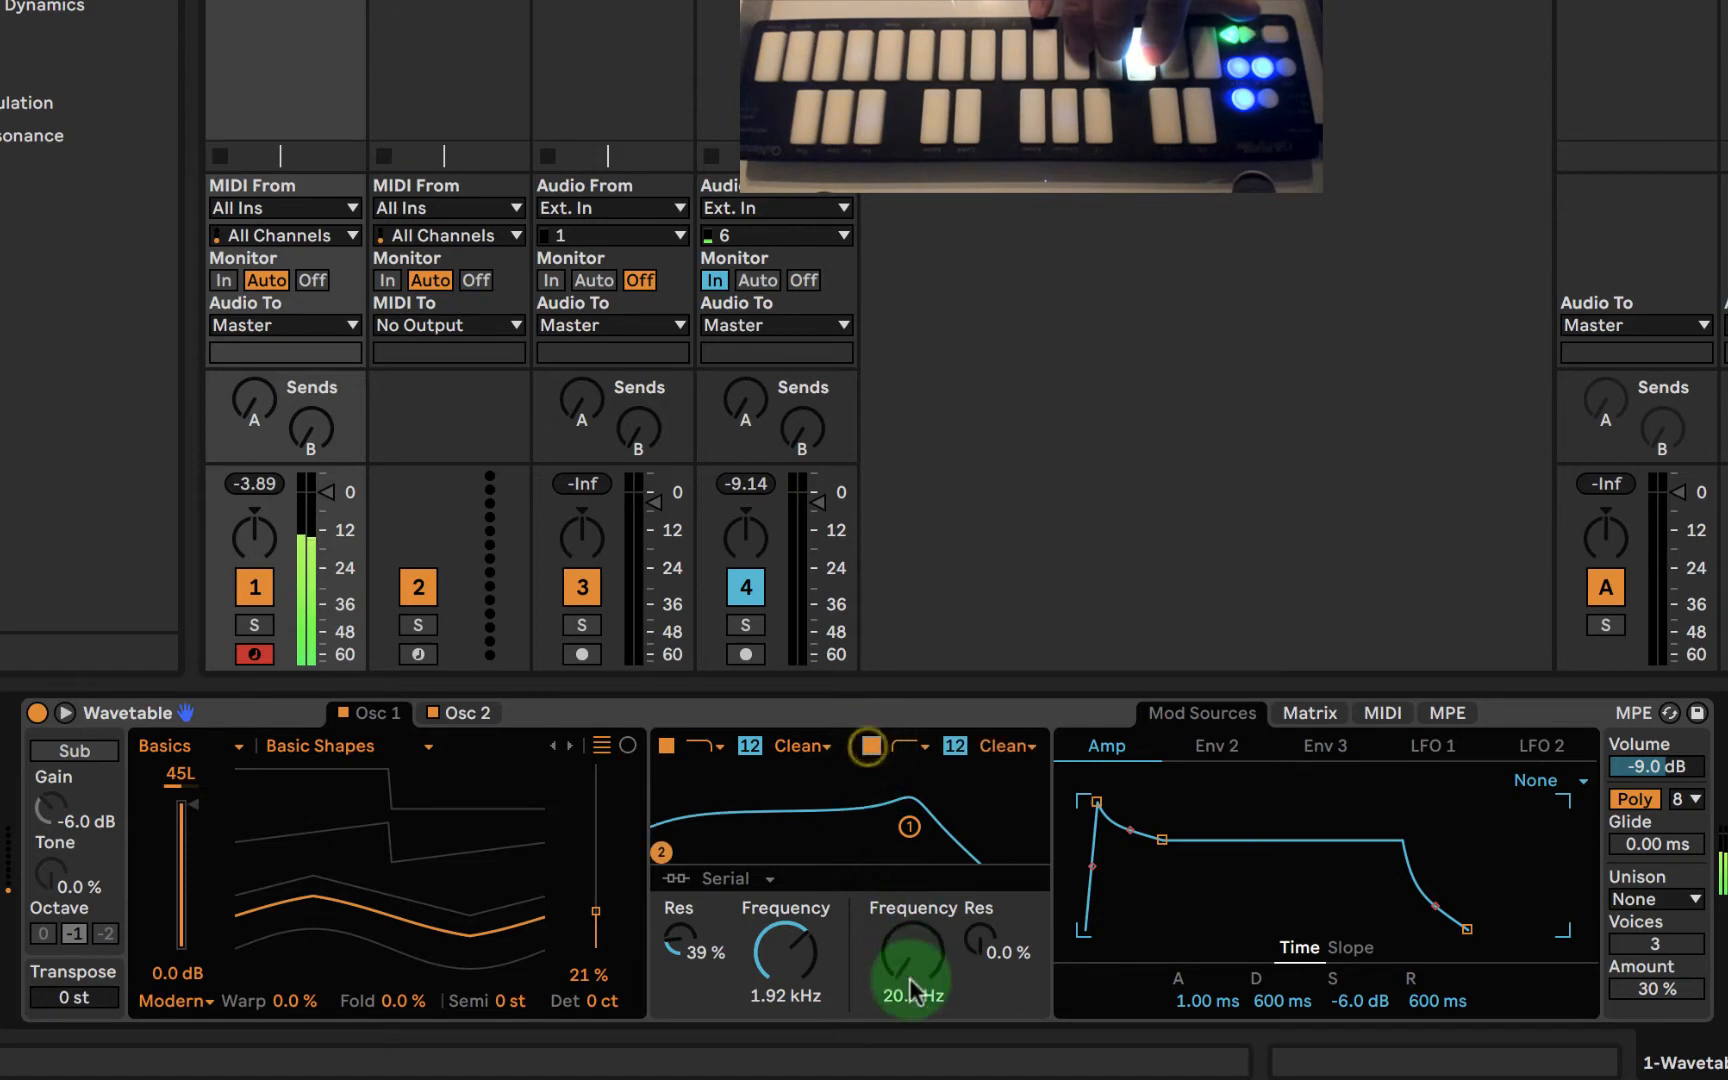
{"action": "left_click_drag", "start_coordinate": [909, 977], "coordinate": [908, 947]}
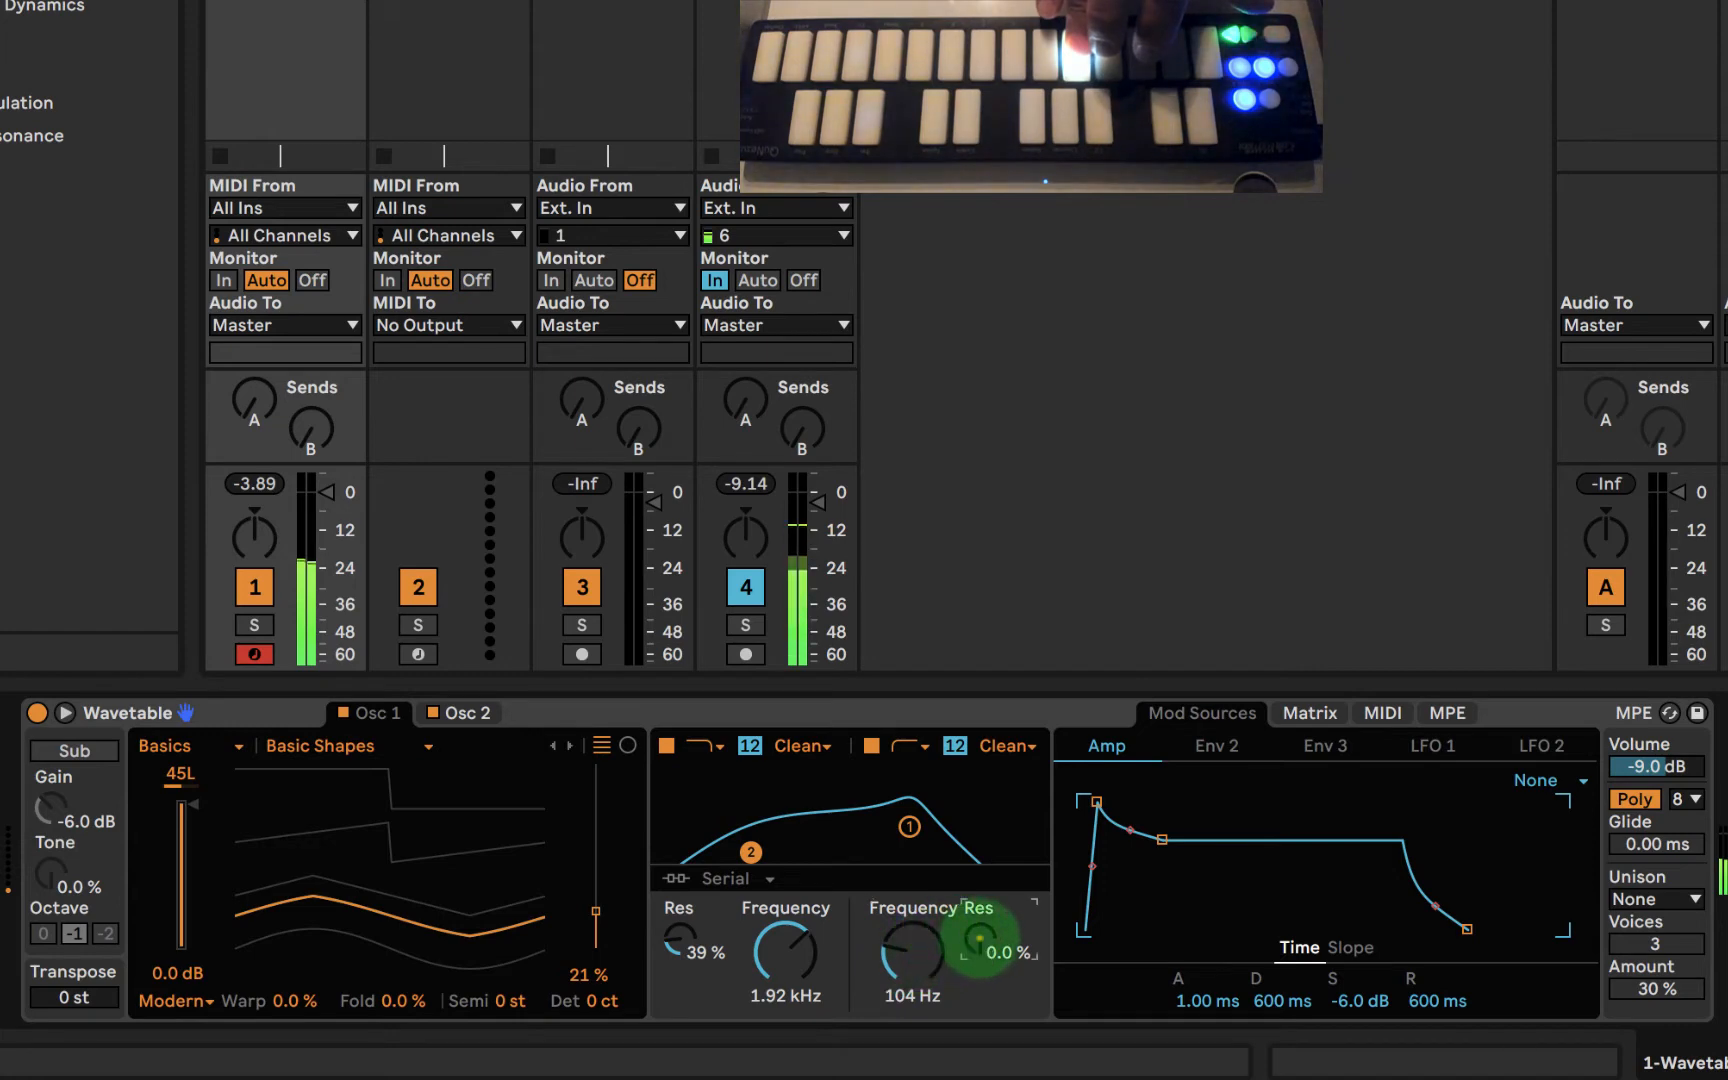
{"action": "left_click_drag", "start_coordinate": [965, 937], "coordinate": [965, 885]}
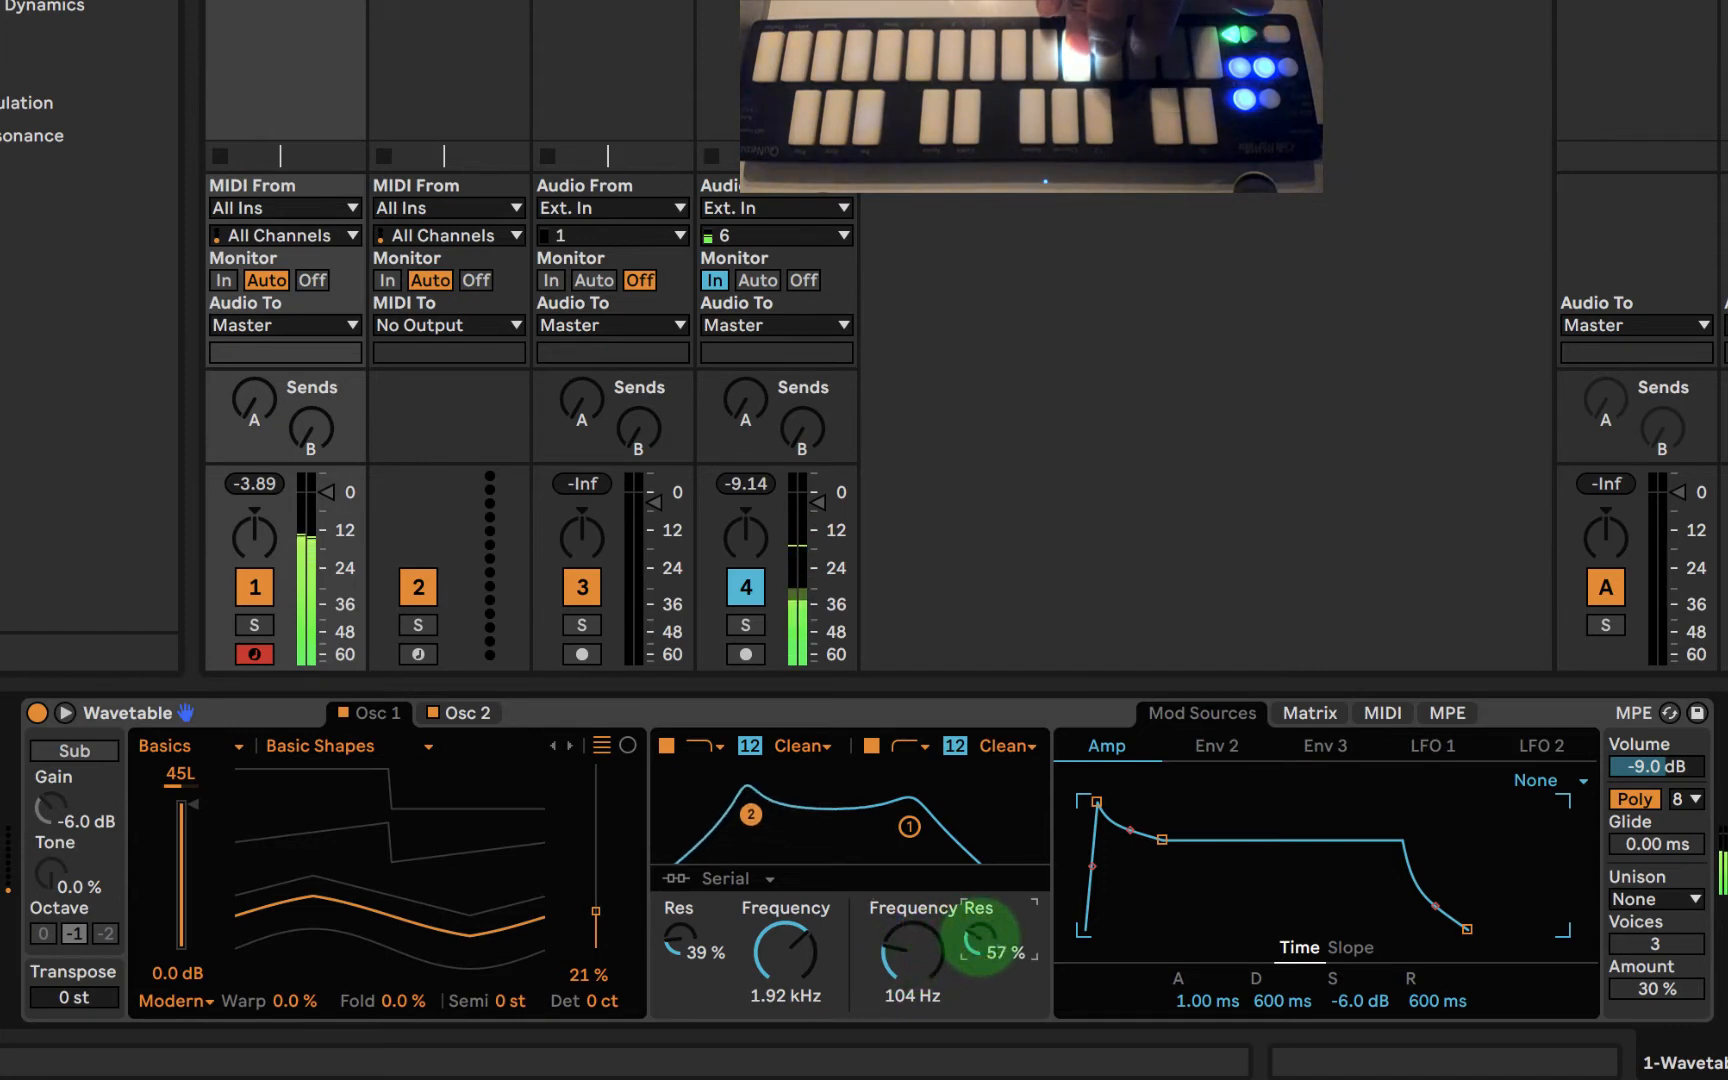
- Adjust the second filter to 85.8 Hz with 65% resonance and switch its circuit type to SMP
{"action": "mouse_move", "coordinate": [910, 950]}
{"action": "left_mouse_down"}
{"action": "mouse_move", "coordinate": [910, 880]}
{"action": "mouse_move", "coordinate": [910, 985]}
{"action": "mouse_move", "coordinate": [910, 965]}
{"action": "left_mouse_up"}
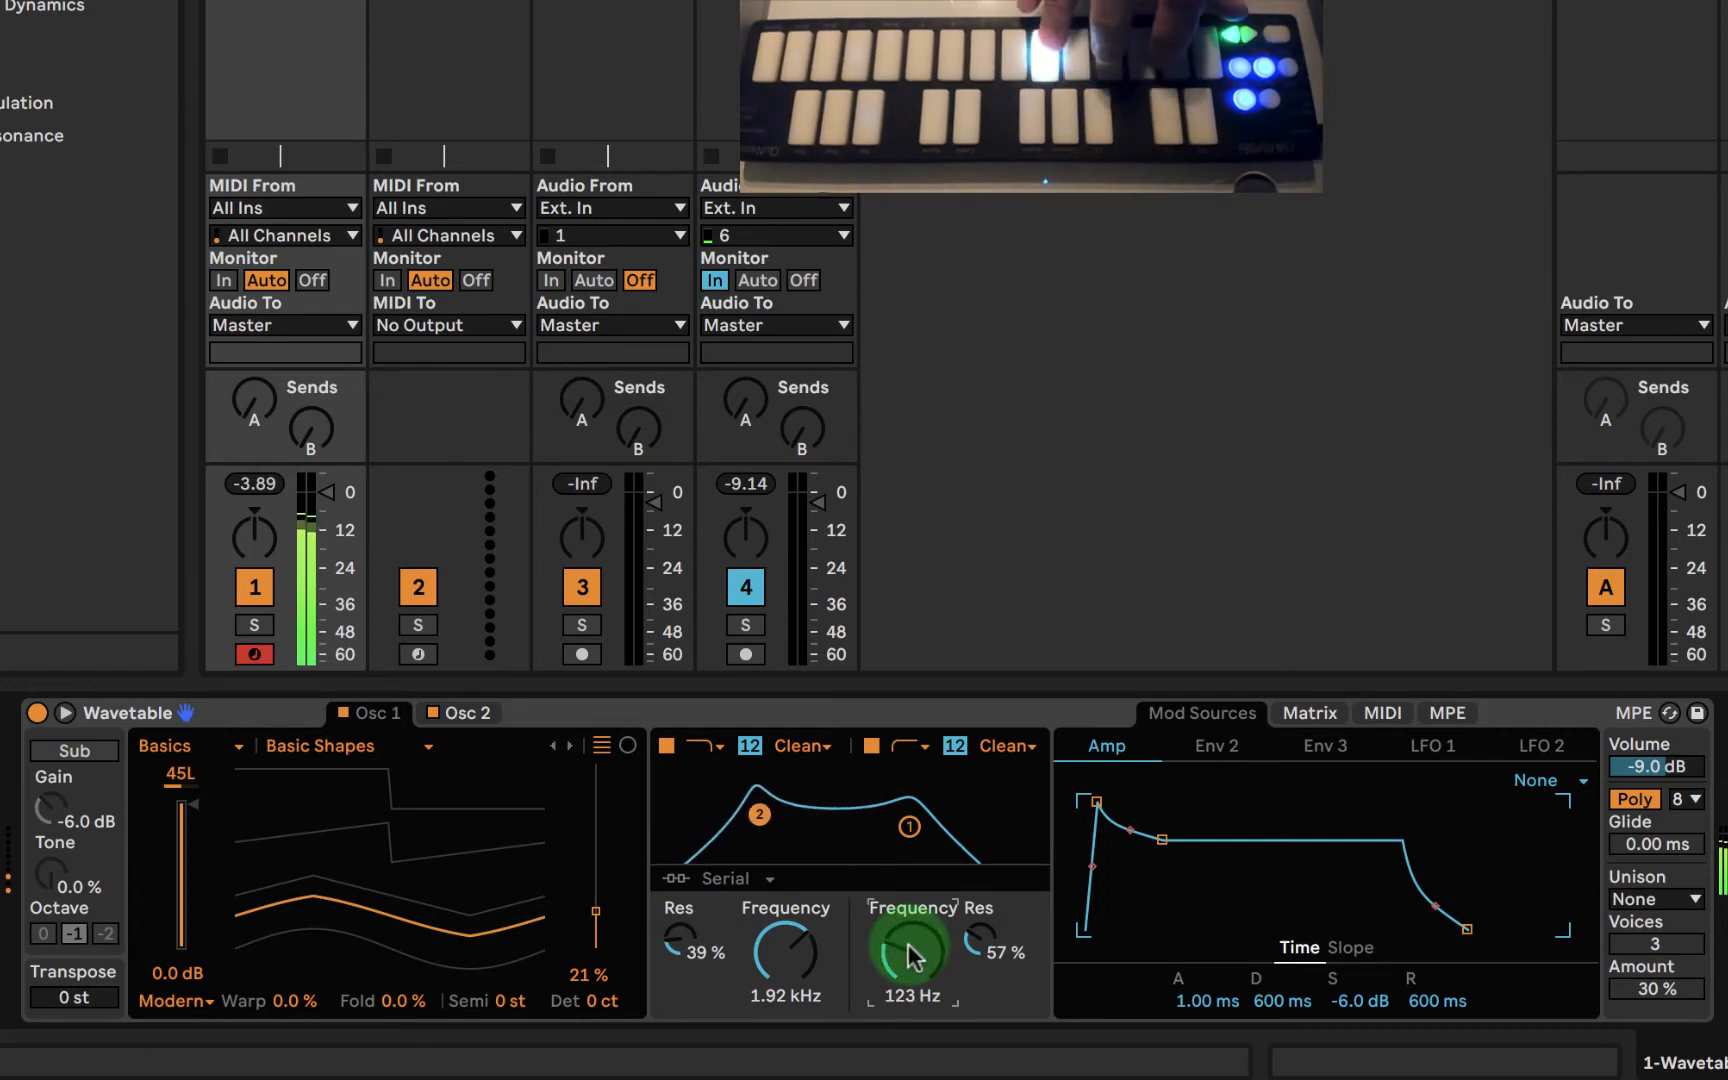
{"action": "left_click_drag", "start_coordinate": [909, 944], "coordinate": [909, 944]}
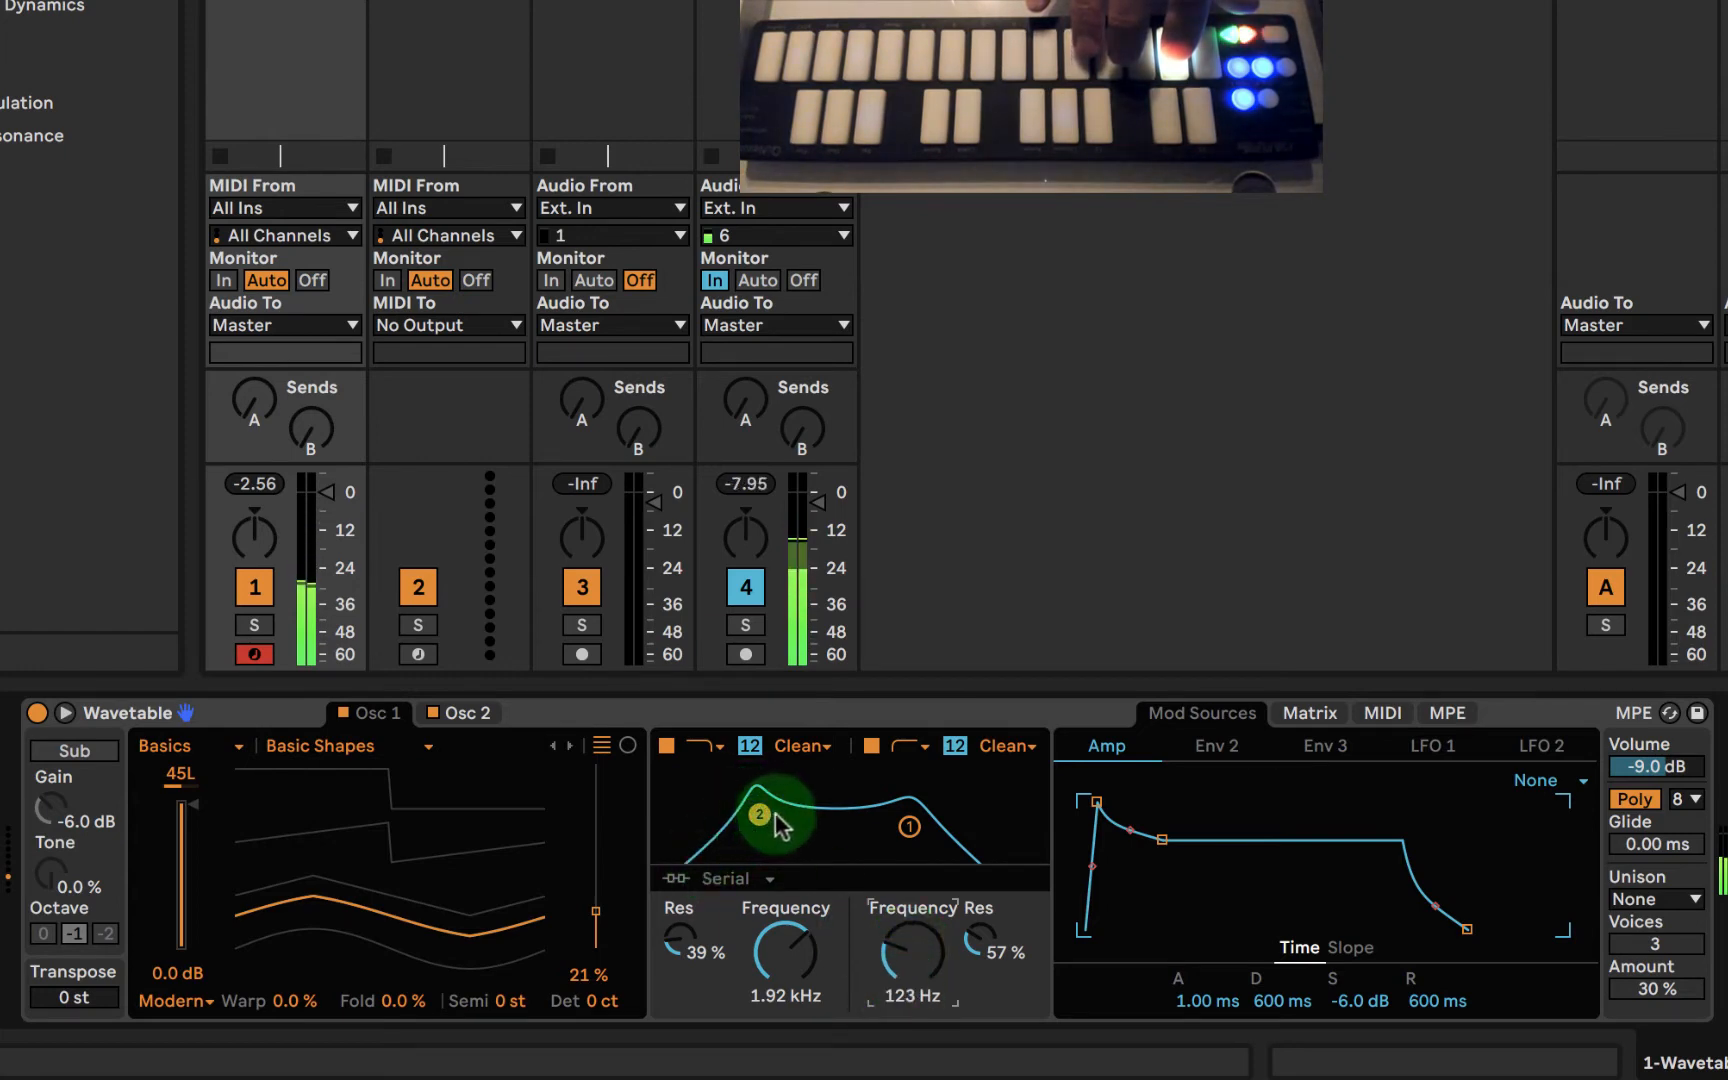
{"action": "mouse_move", "coordinate": [770, 808]}
{"action": "left_mouse_down"}
{"action": "mouse_move", "coordinate": [795, 816]}
{"action": "mouse_move", "coordinate": [735, 788]}
{"action": "mouse_move", "coordinate": [740, 811]}
{"action": "left_mouse_up"}
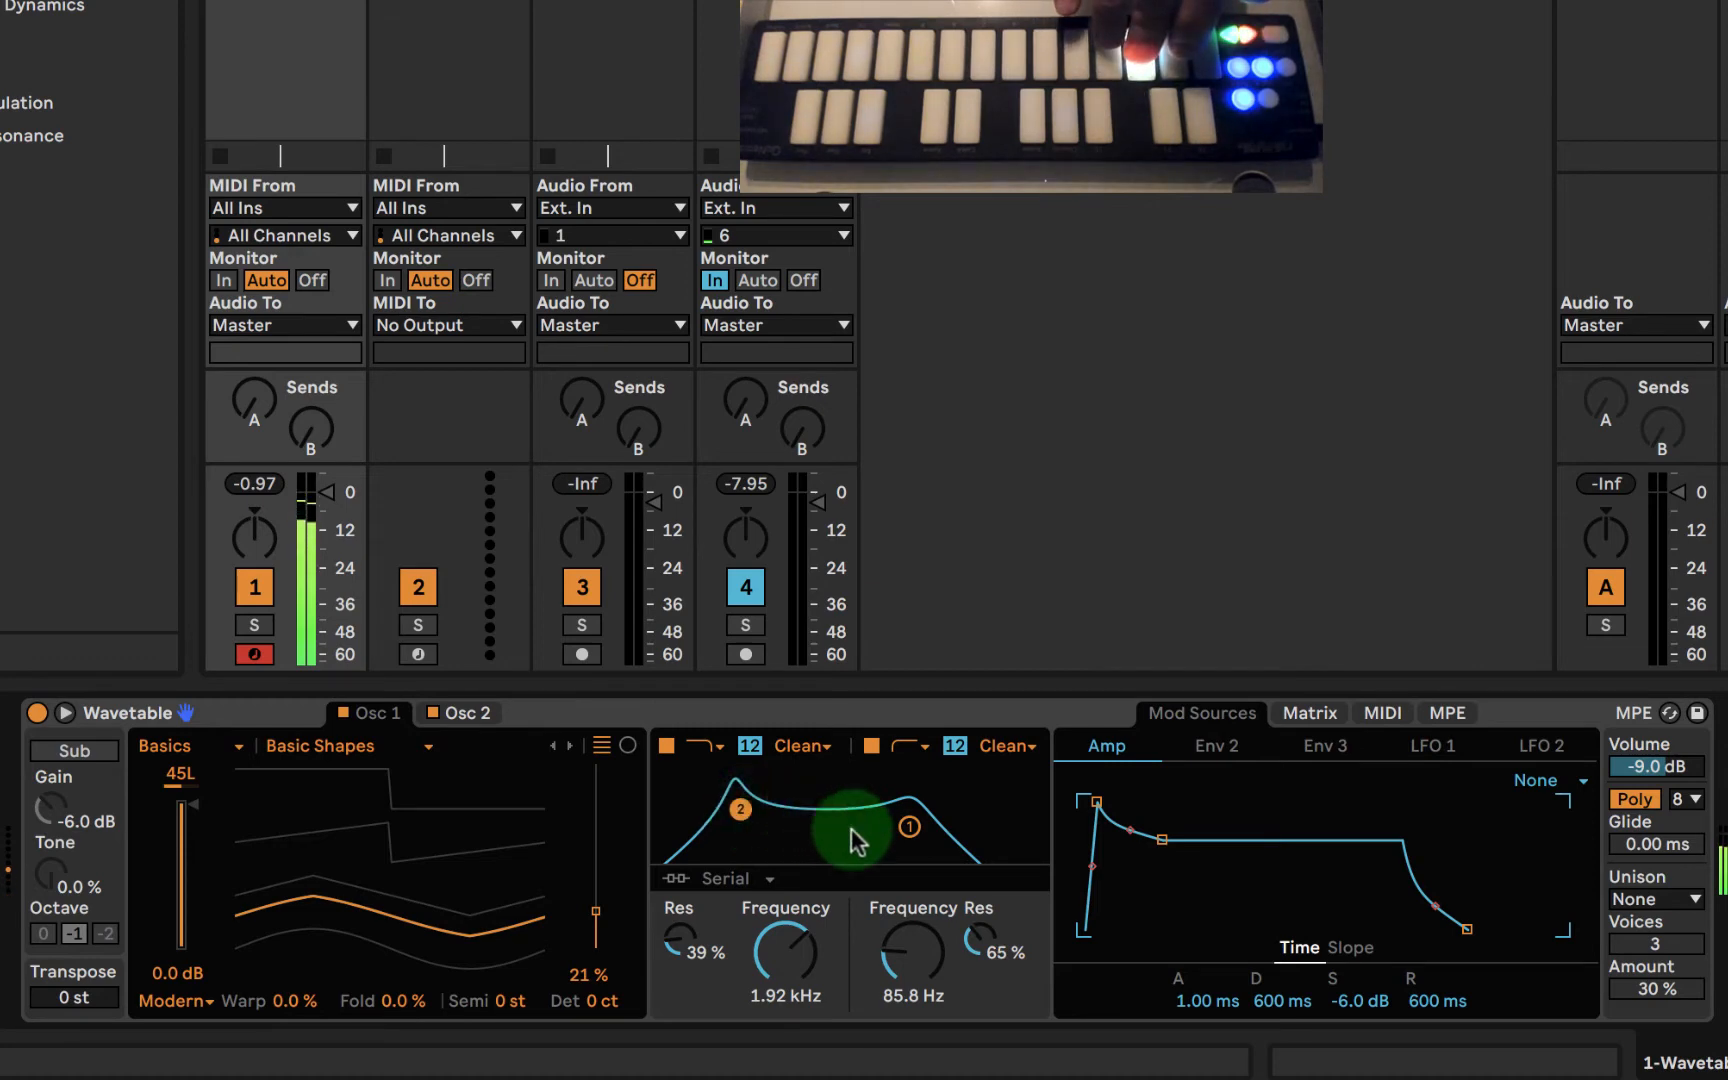
{"action": "left_click", "coordinate": [1003, 746]}
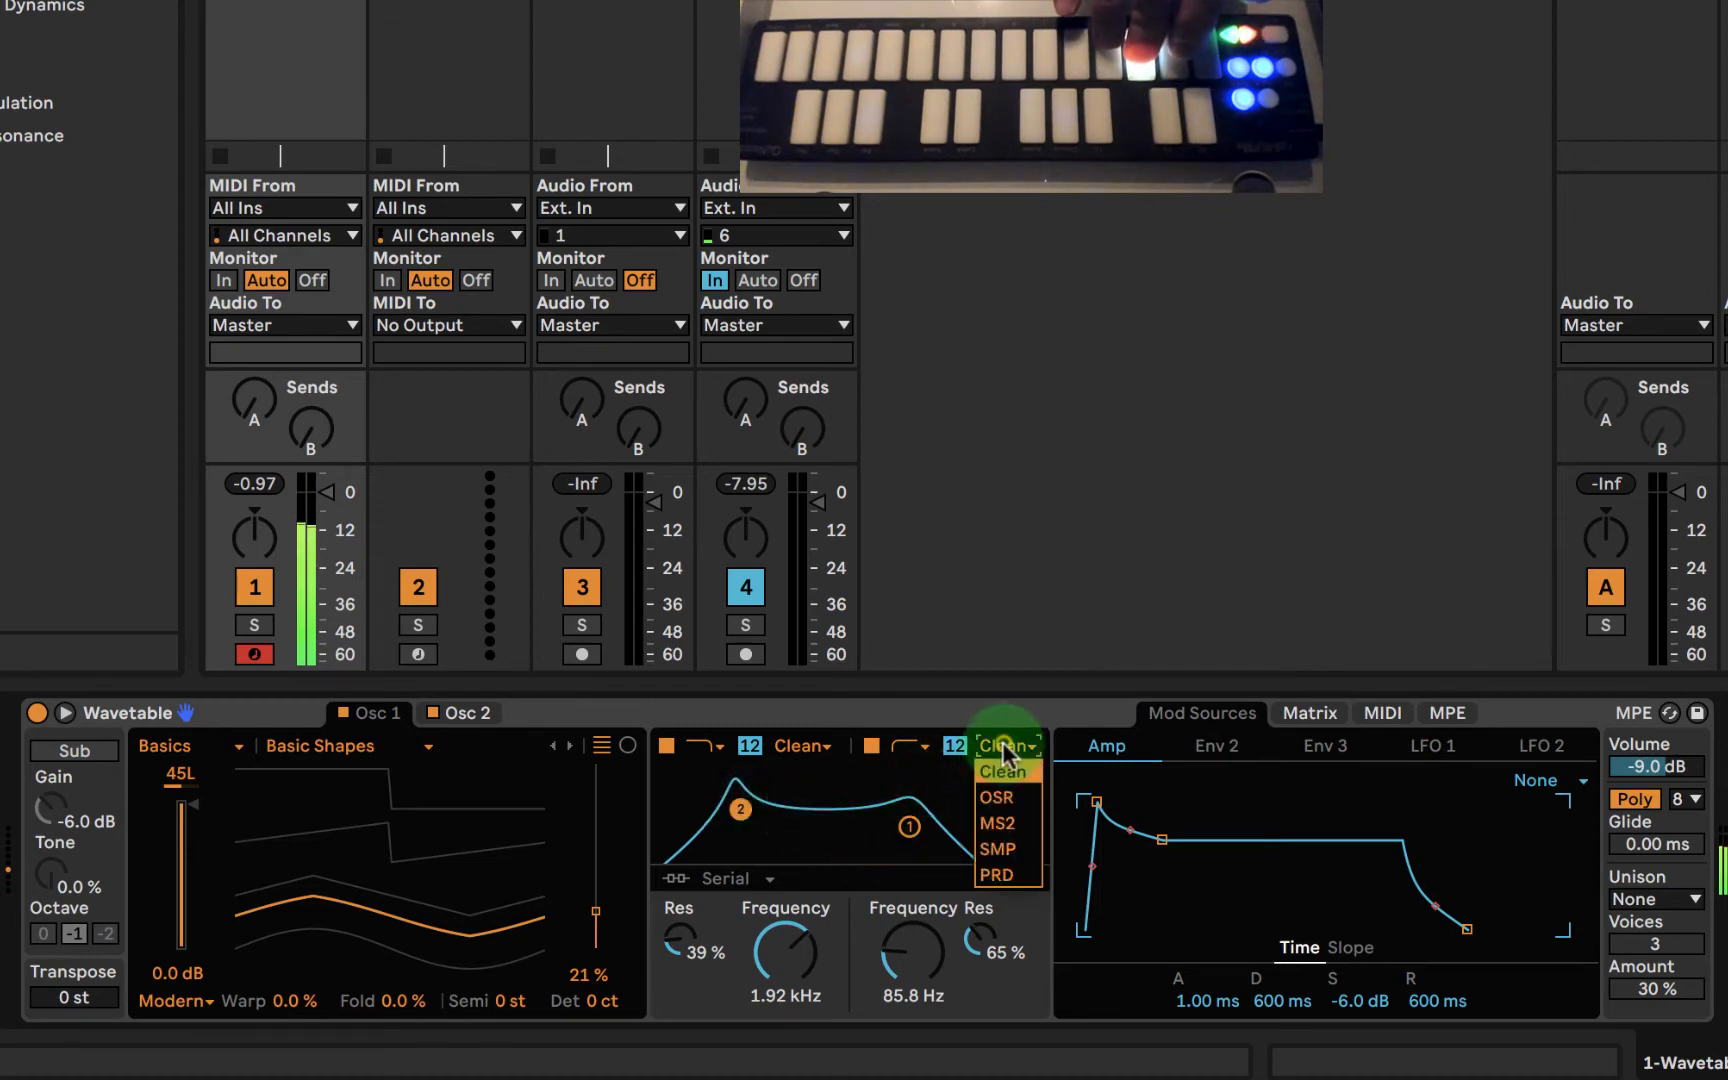
{"action": "left_click", "coordinate": [1012, 848]}
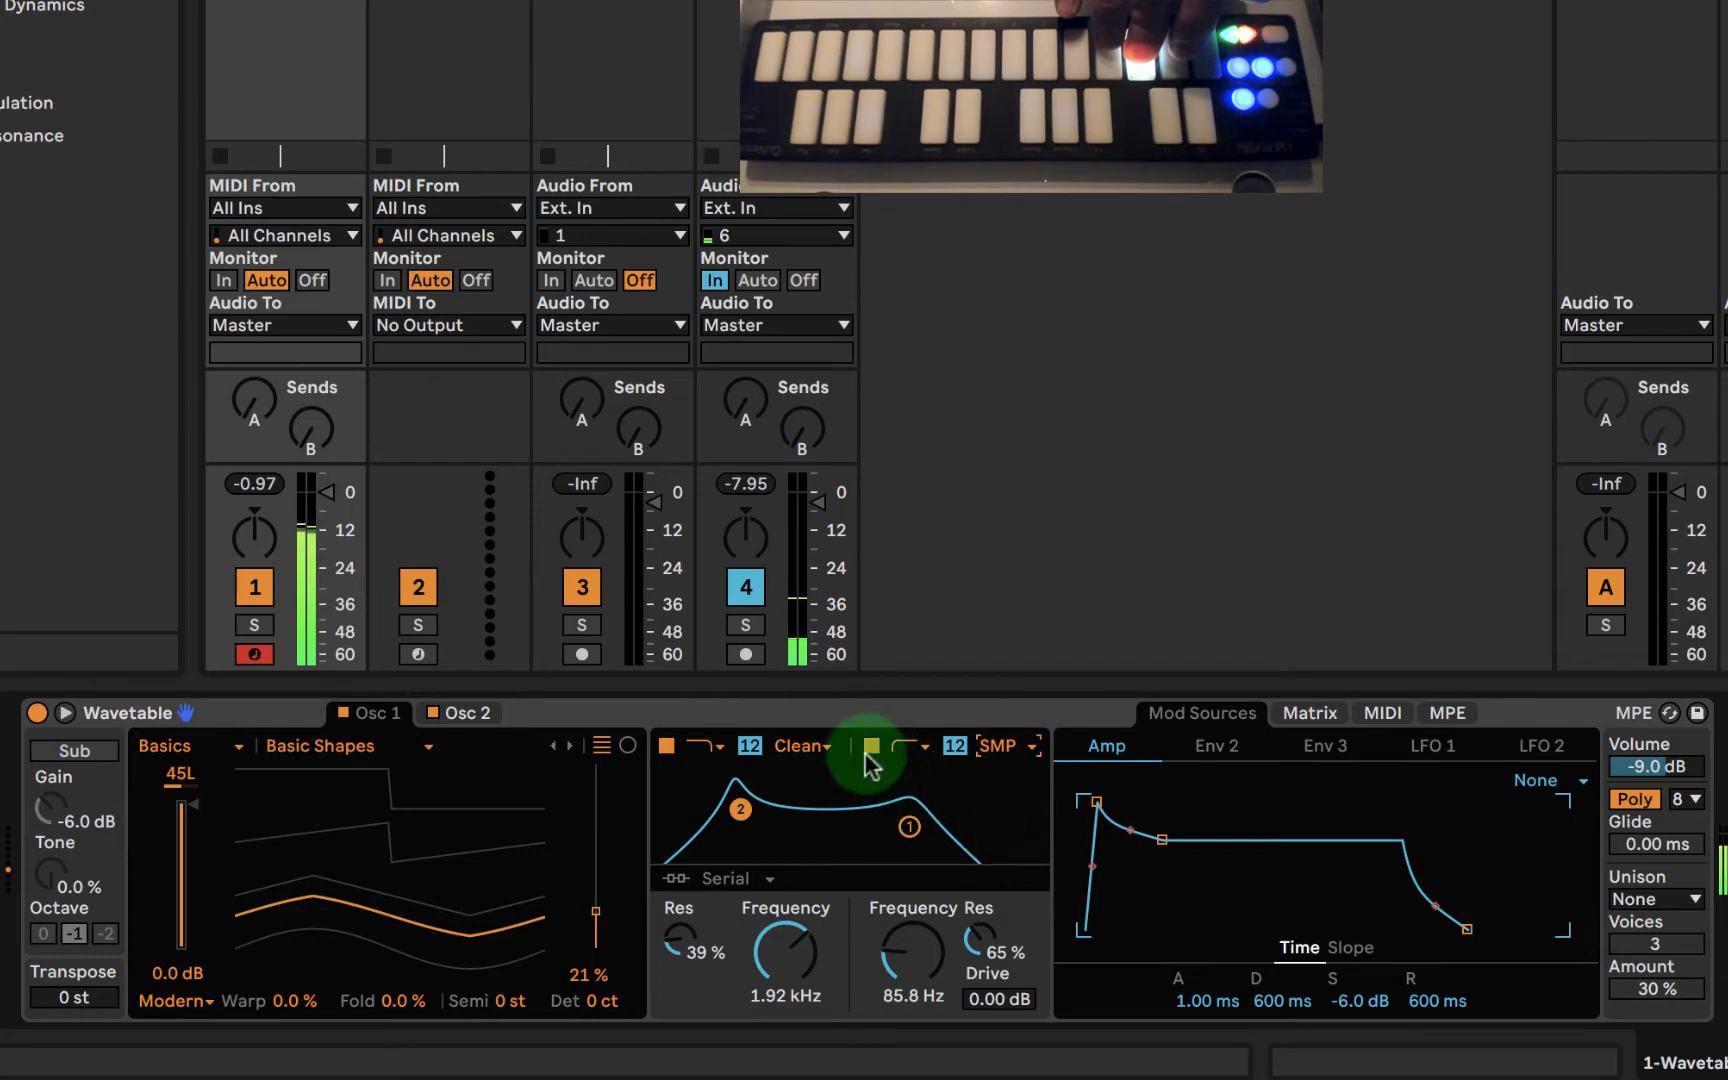
- Switch Wavetable's first filter circuit to PRD and set the drive to 0.38 dB on the first filter and 1.12 dB on the second
{"action": "left_click", "coordinate": [803, 748]}
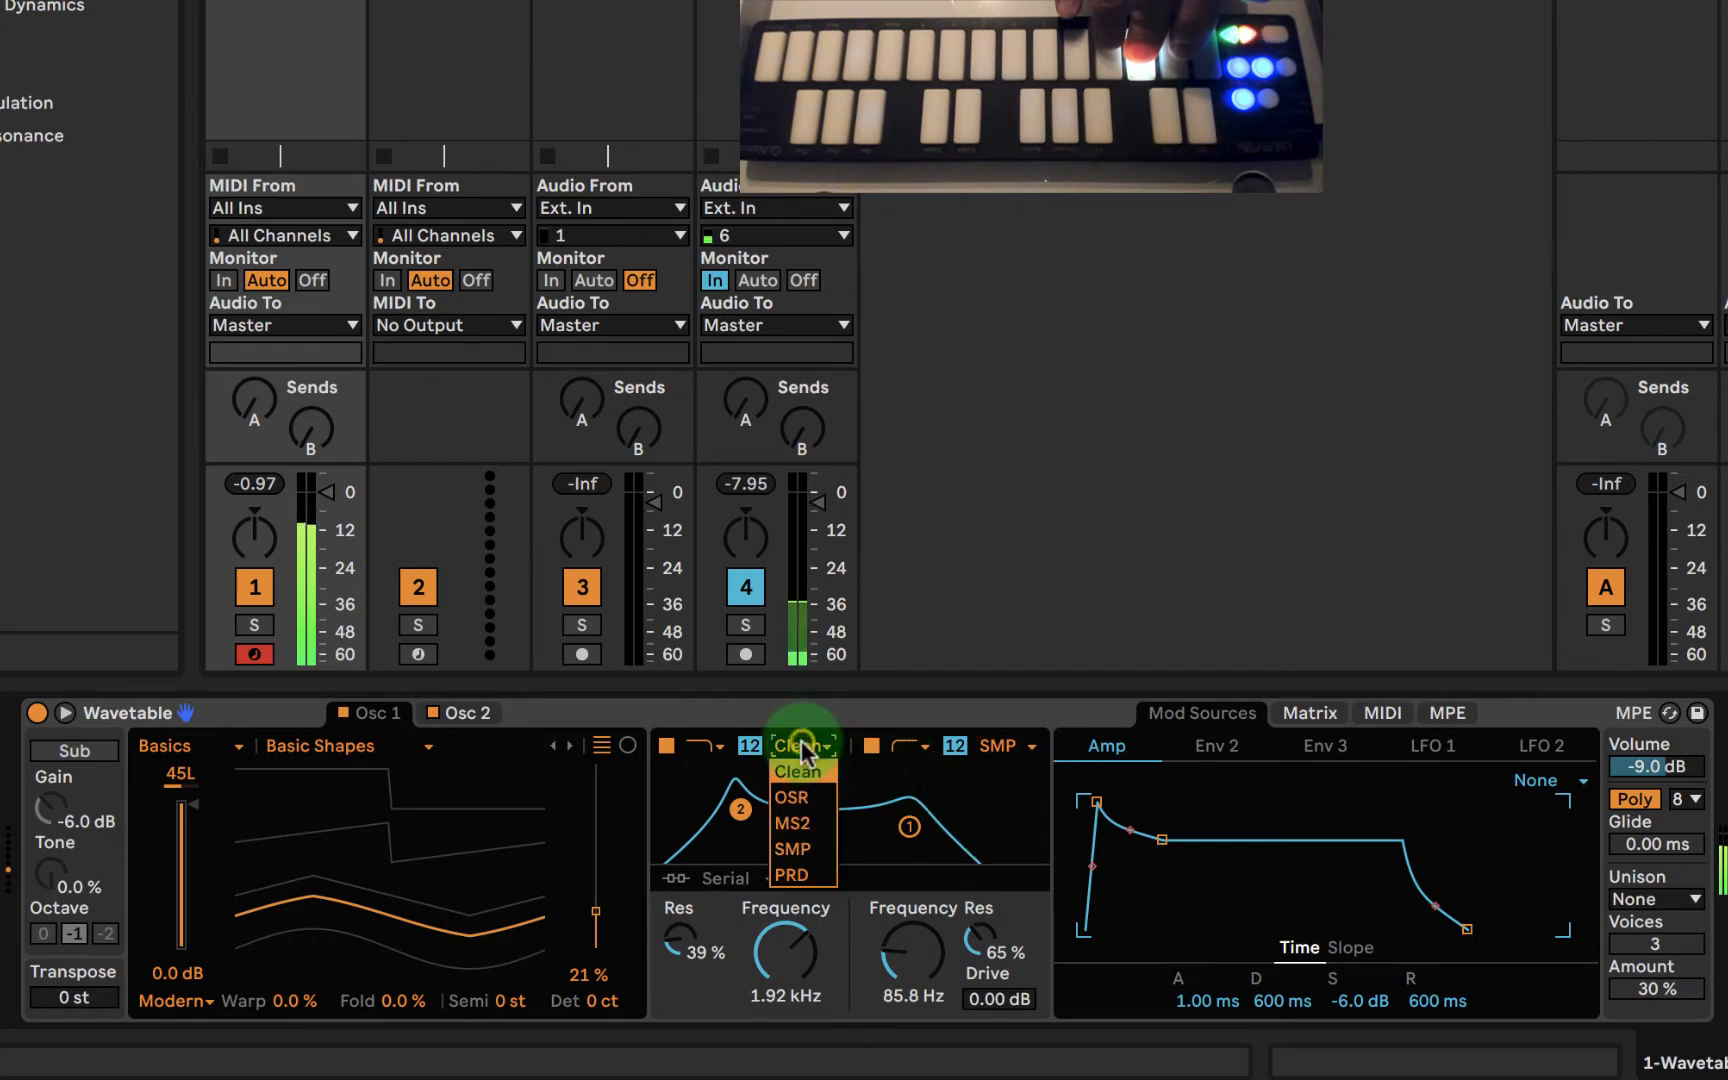
{"action": "left_click", "coordinate": [796, 875]}
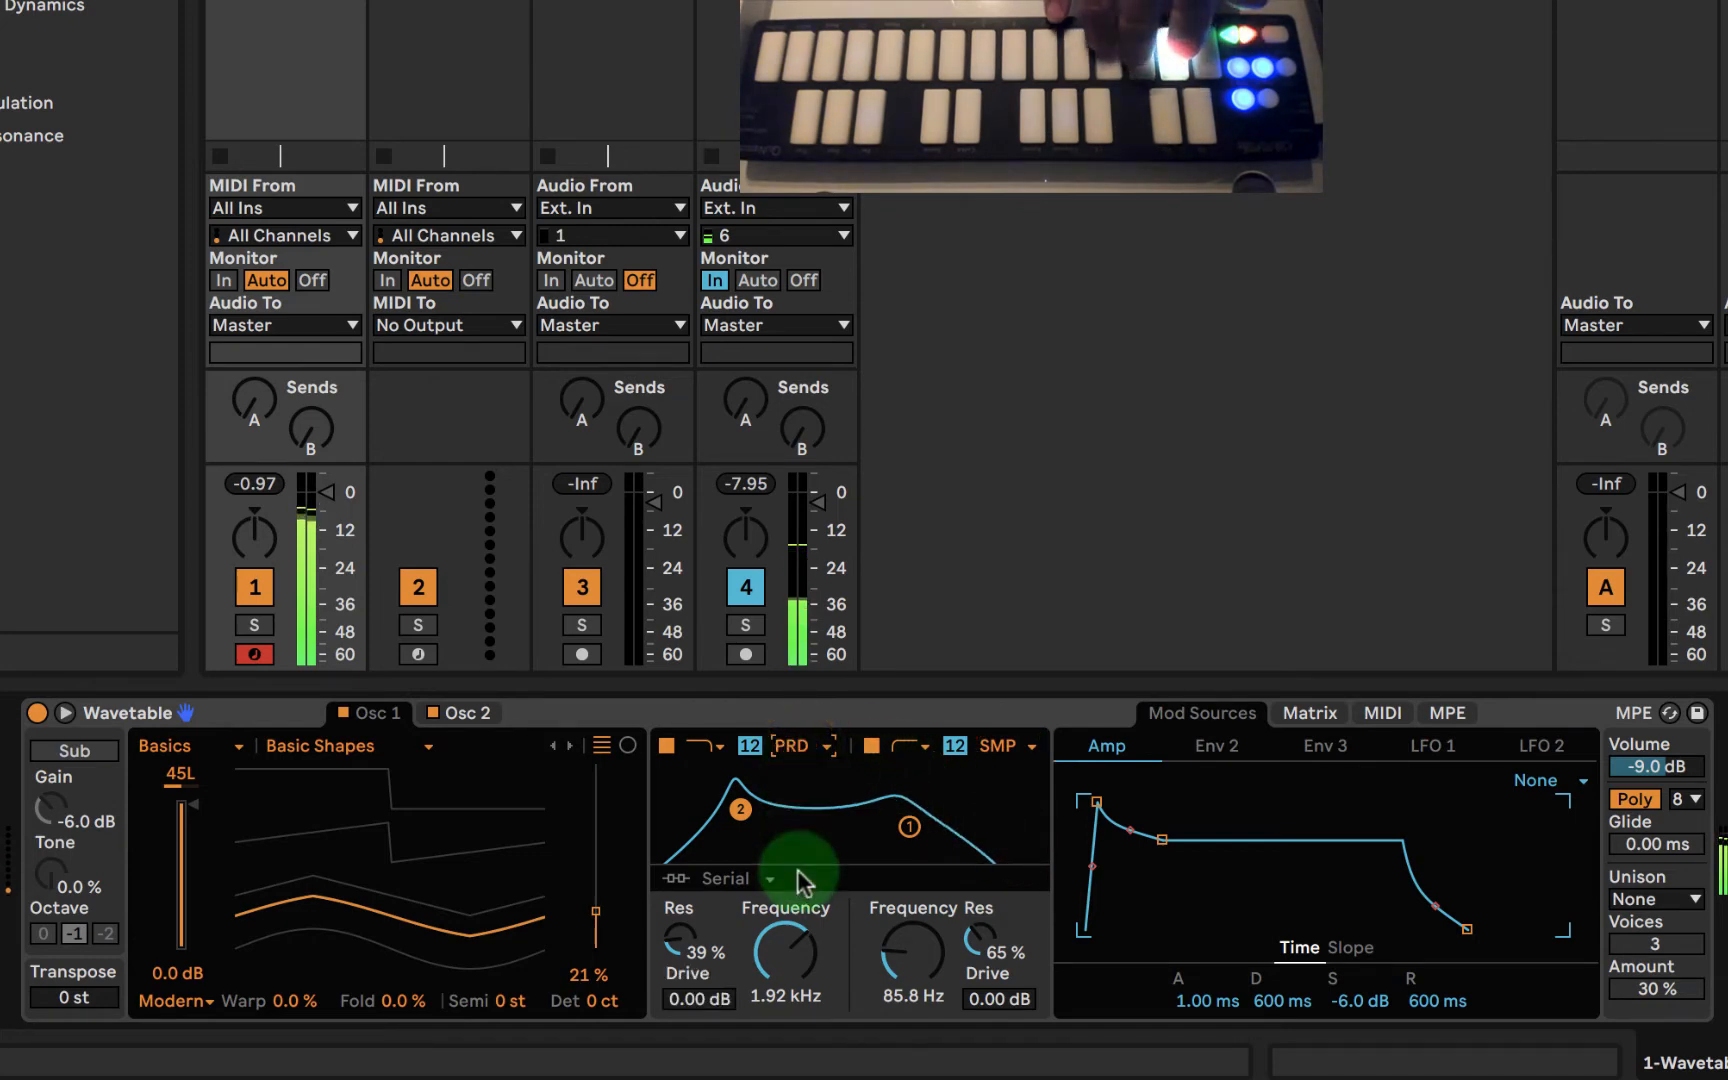
{"action": "left_click_drag", "start_coordinate": [690, 998], "coordinate": [688, 1004]}
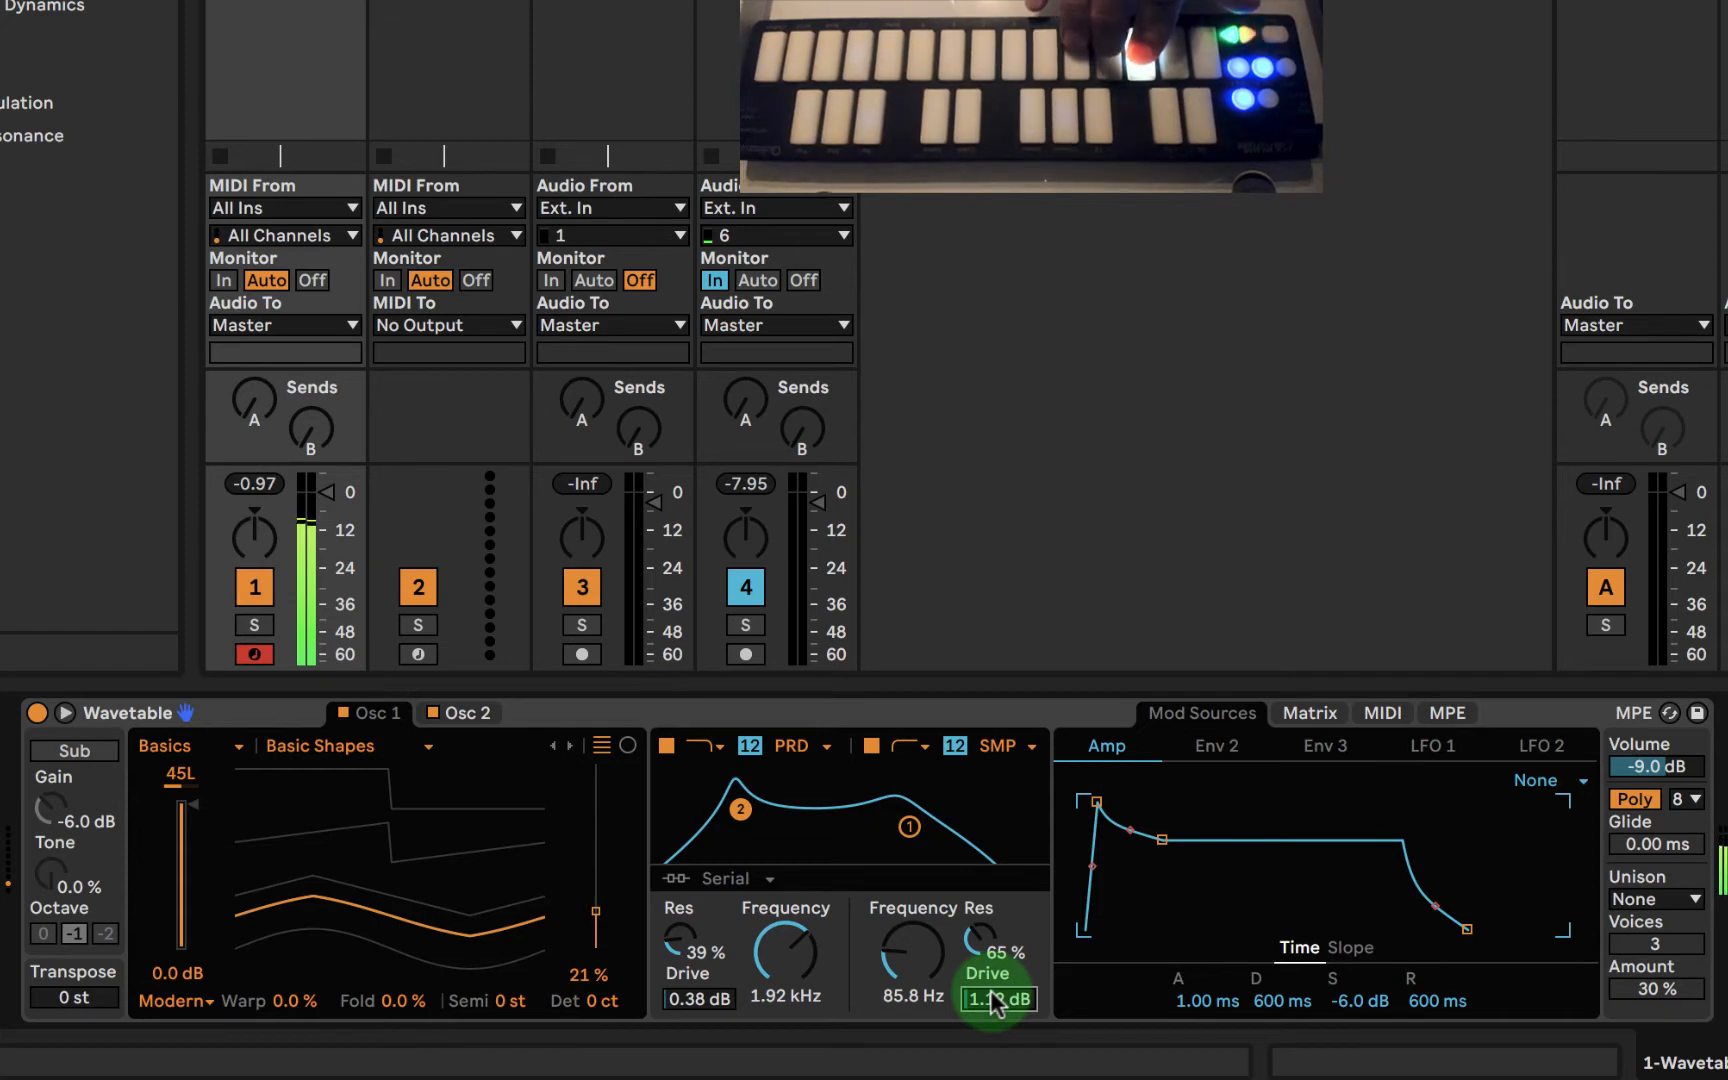
{"action": "left_click", "coordinate": [978, 714]}
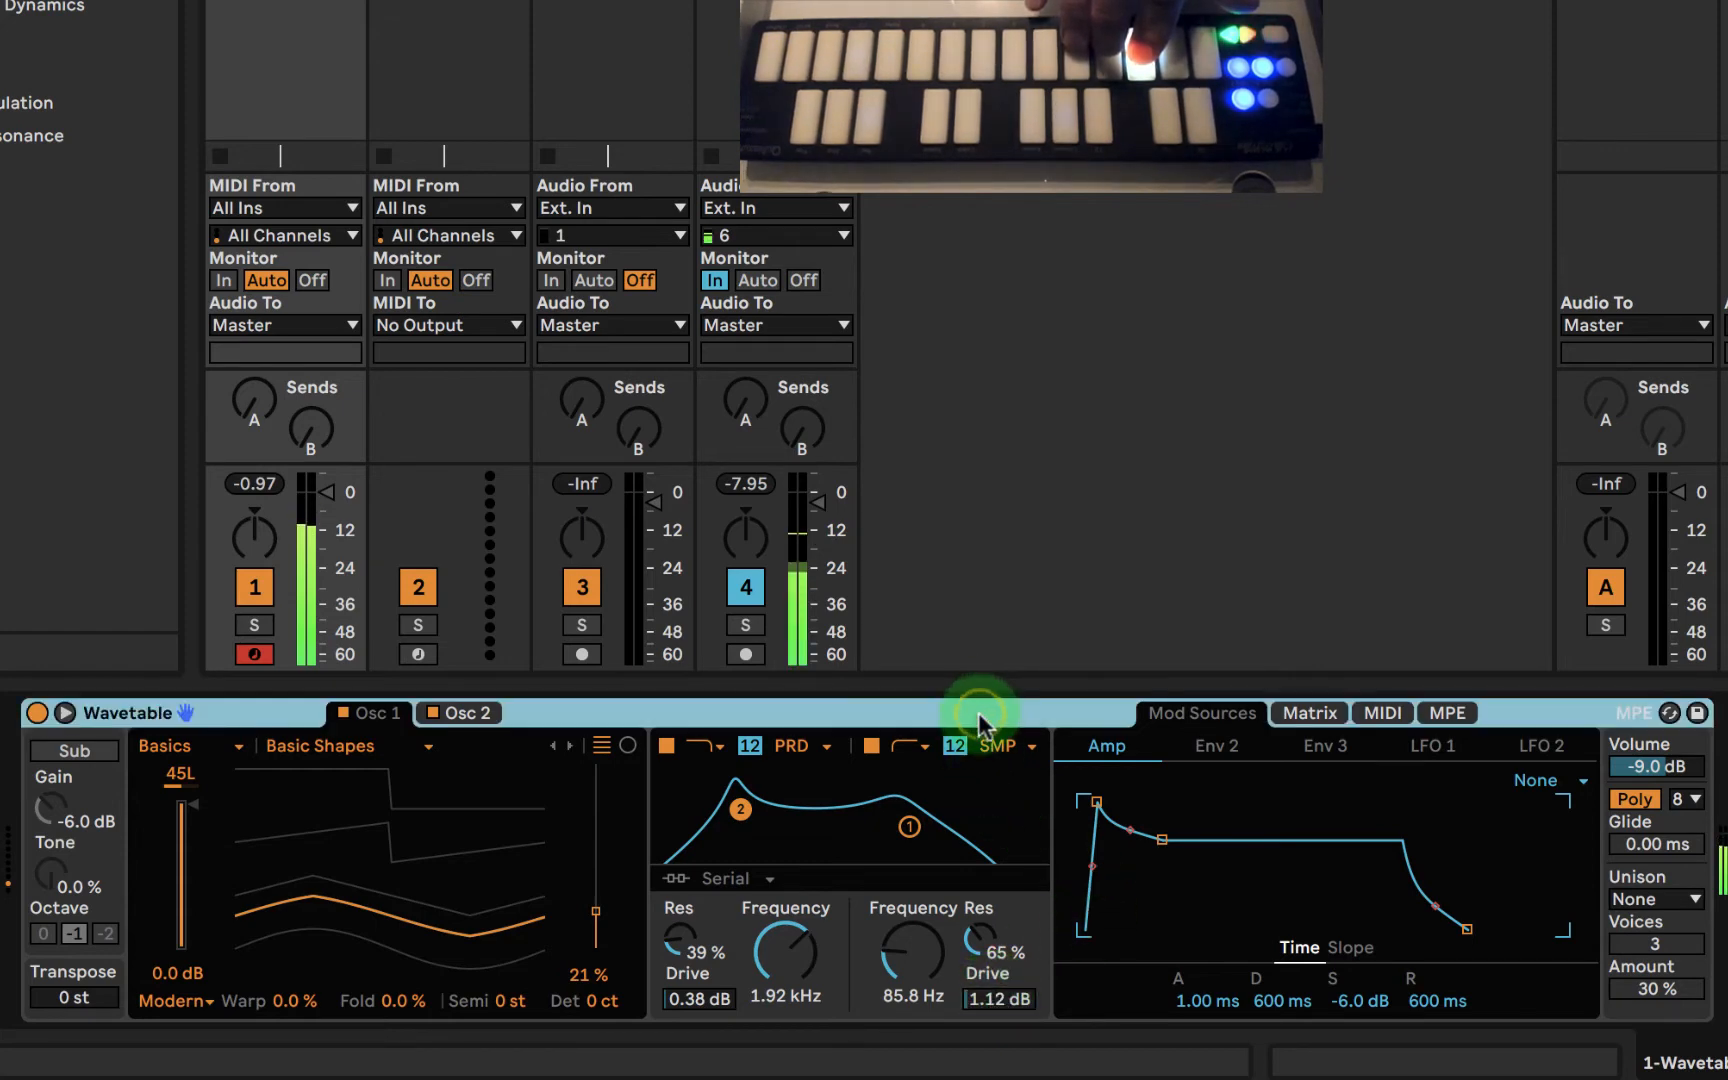
{"action": "scroll", "coordinate": [593, 903], "scroll_direction": "right", "scroll_amount": 10}
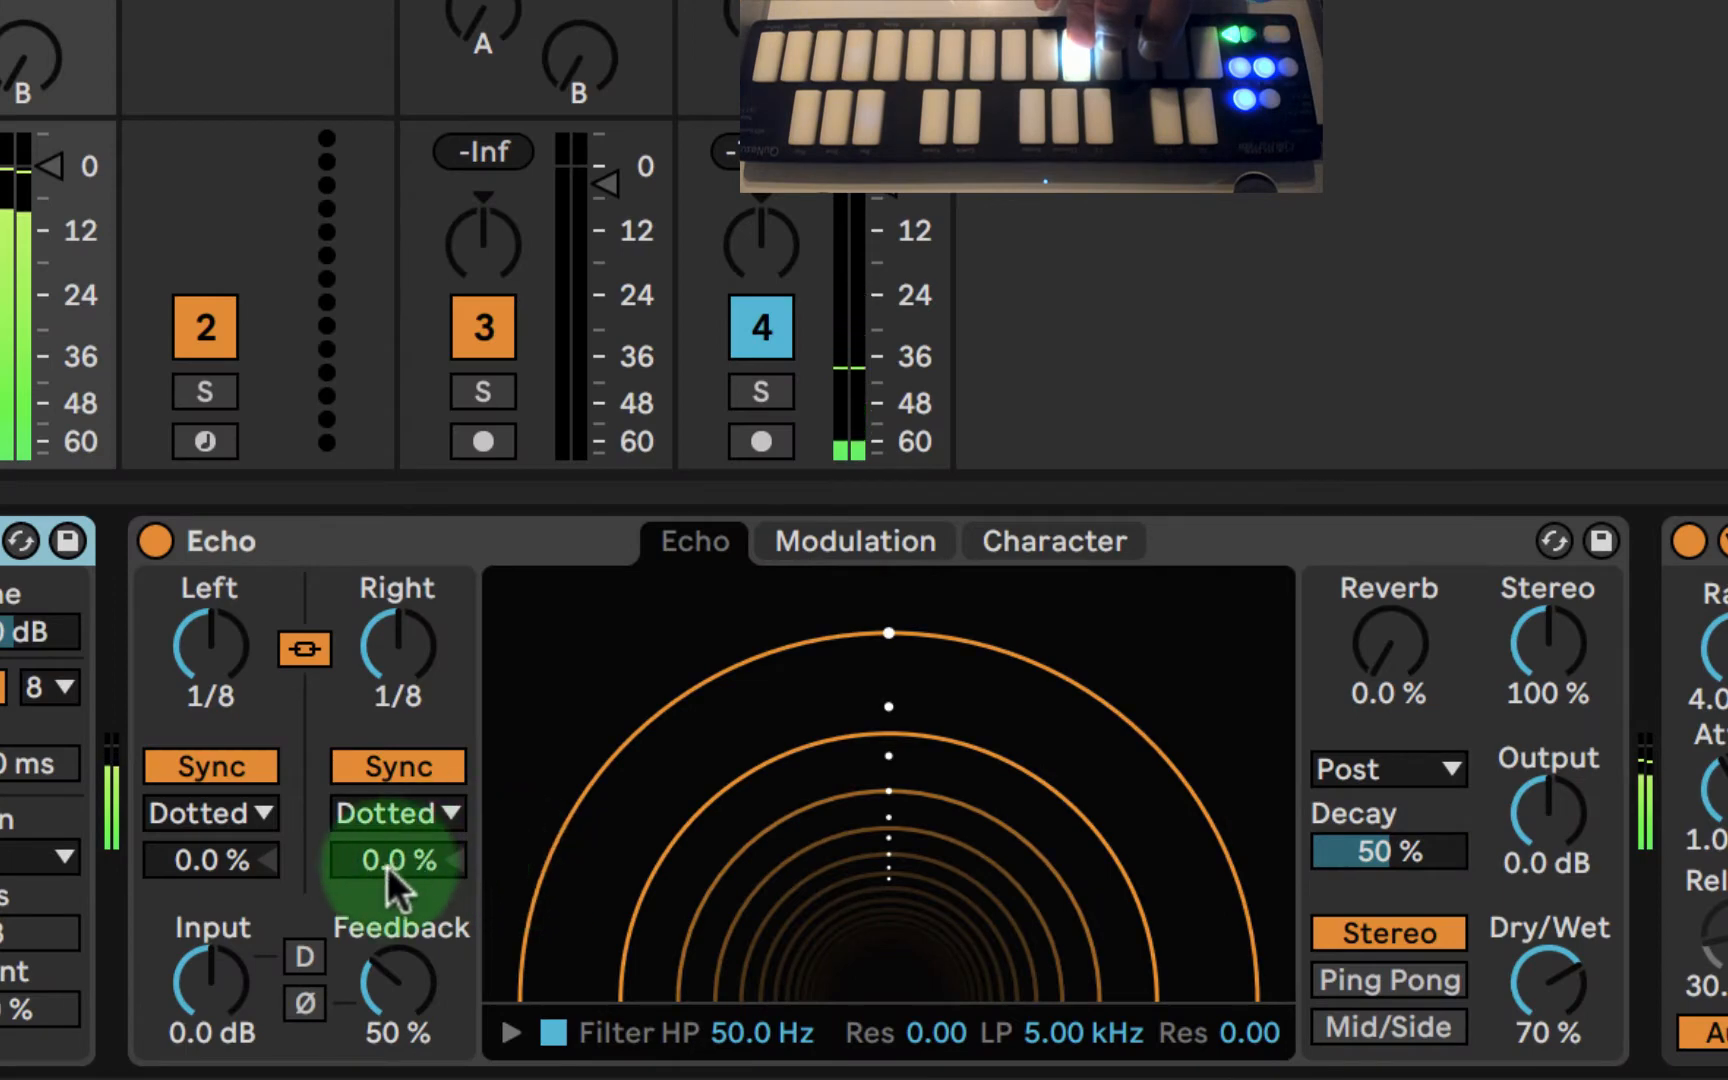
{"action": "left_click_drag", "start_coordinate": [387, 865], "coordinate": [387, 869]}
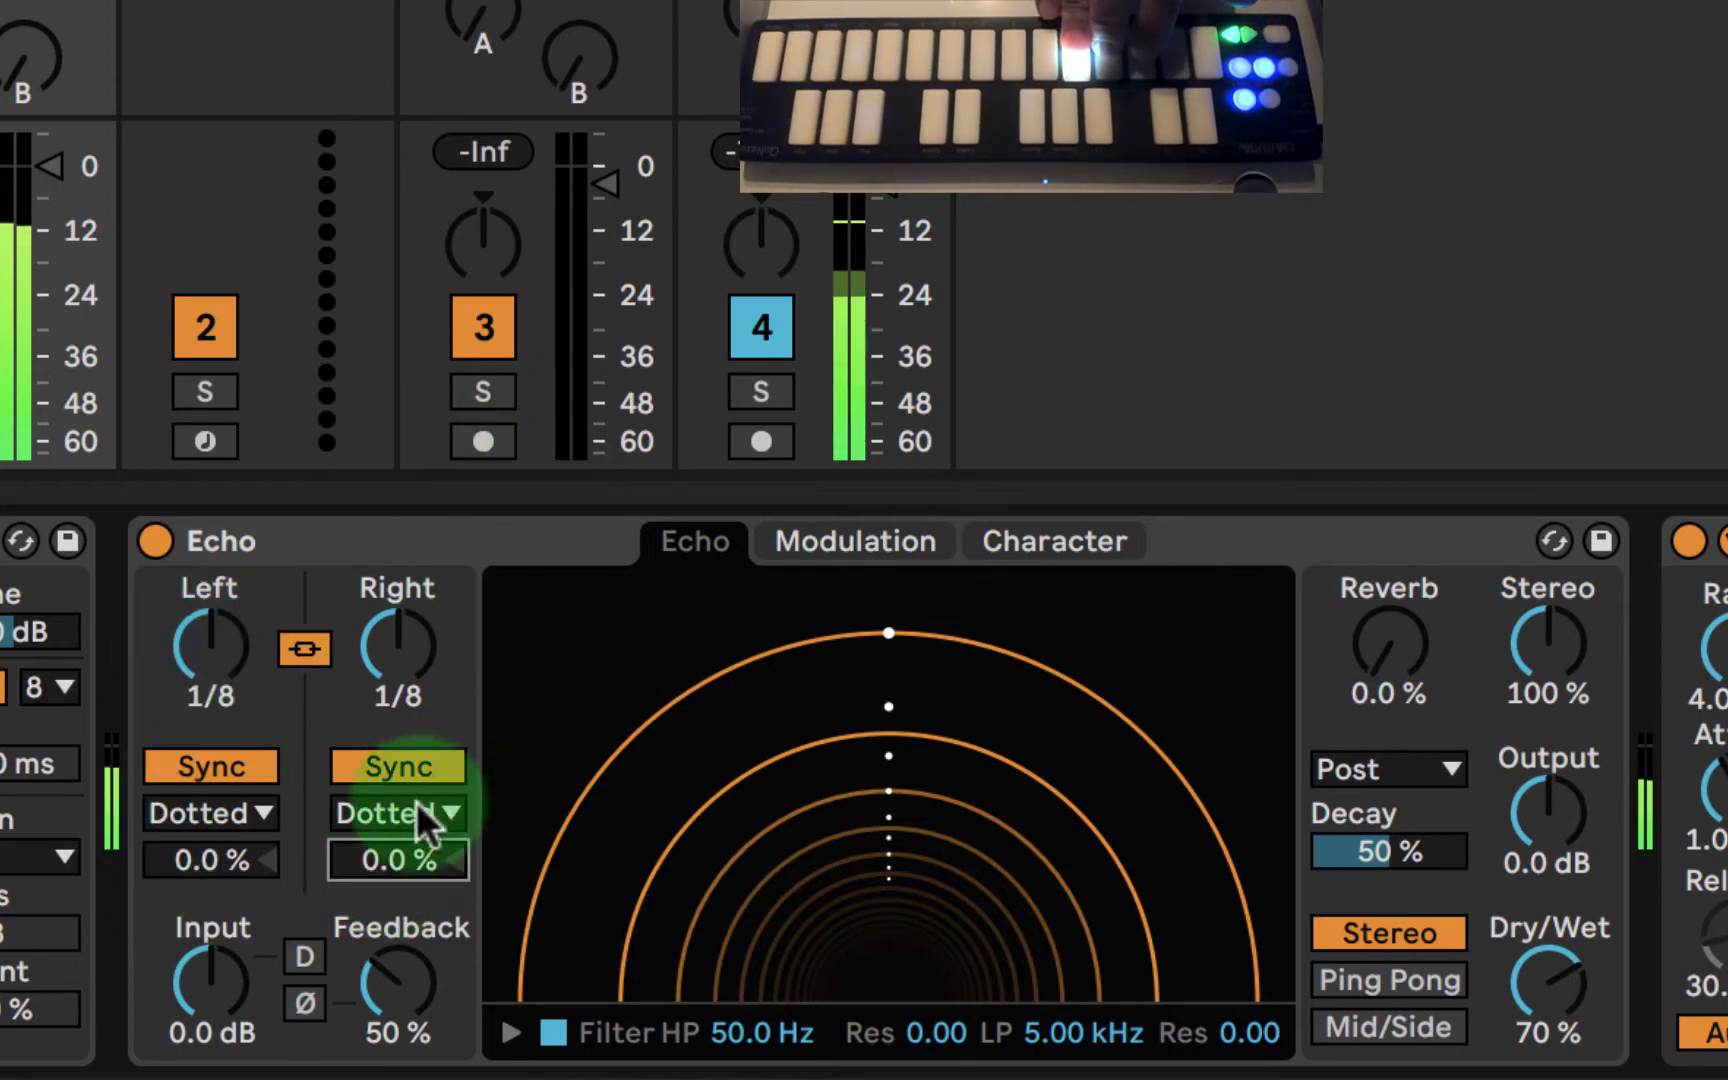
{"action": "left_click_drag", "start_coordinate": [390, 869], "coordinate": [386, 856]}
{"action": "left_click", "coordinate": [212, 858]}
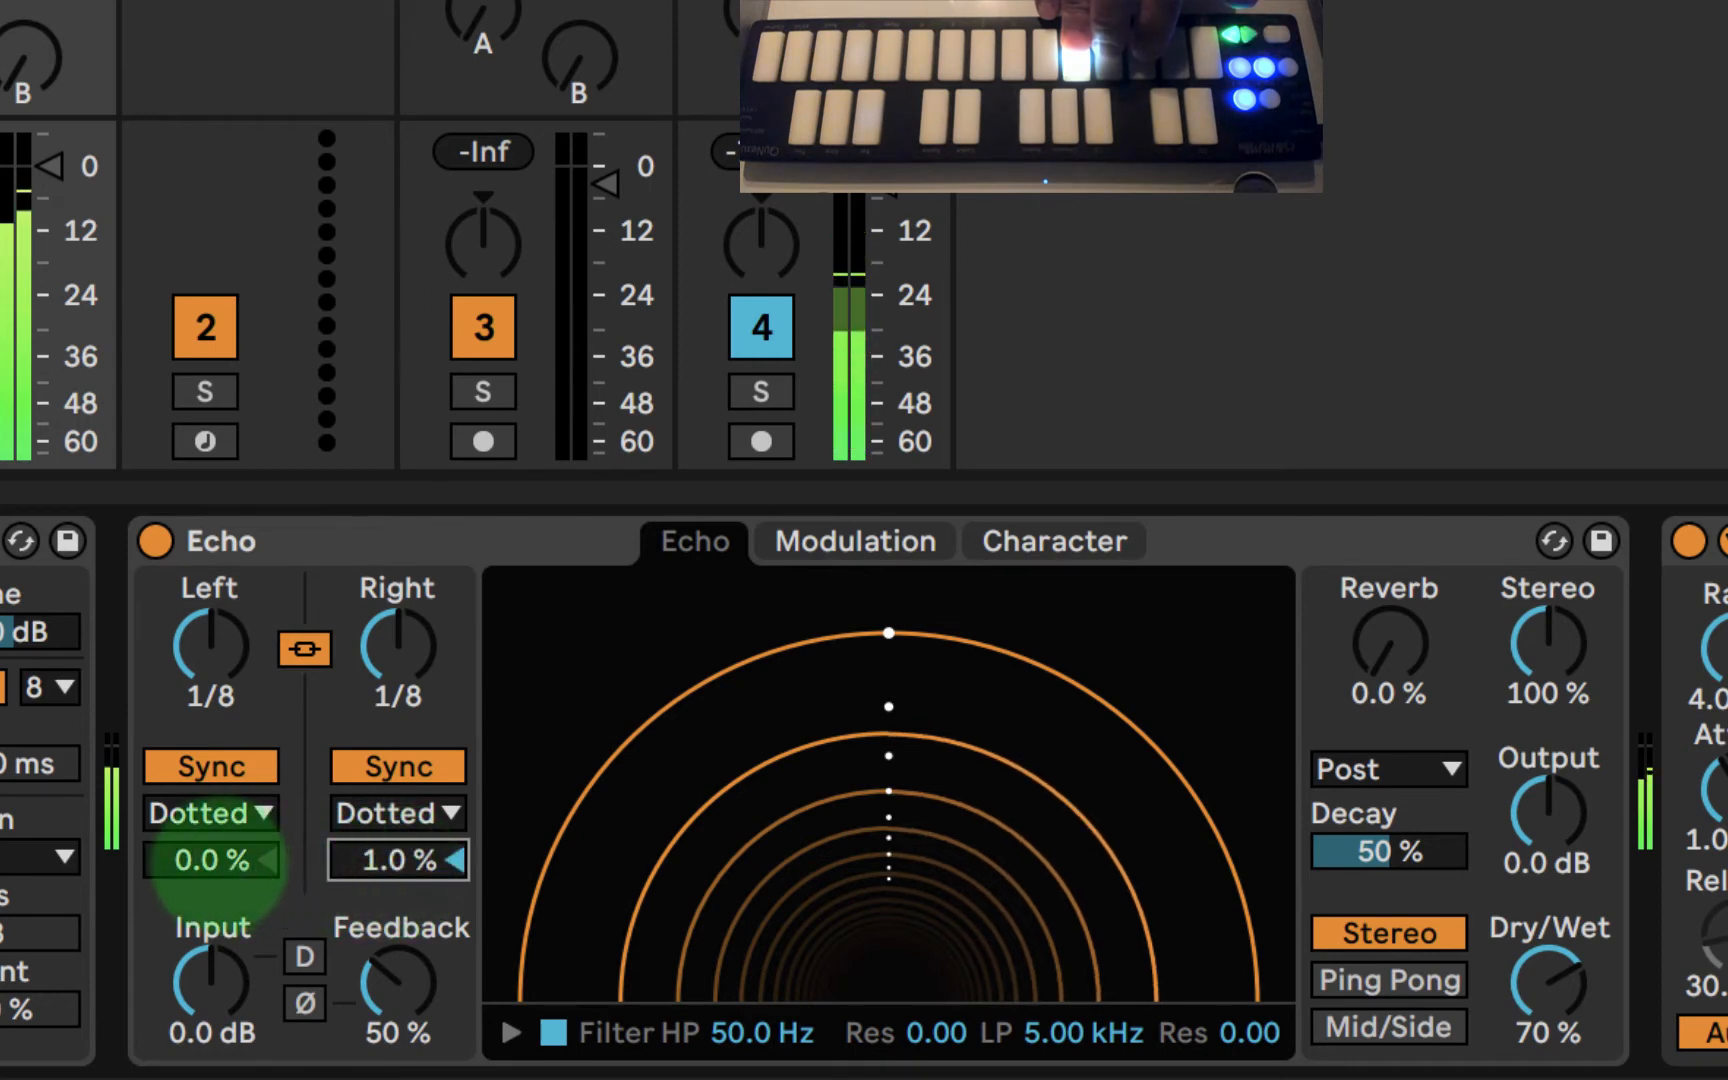
{"action": "left_click_drag", "start_coordinate": [212, 858], "coordinate": [220, 863]}
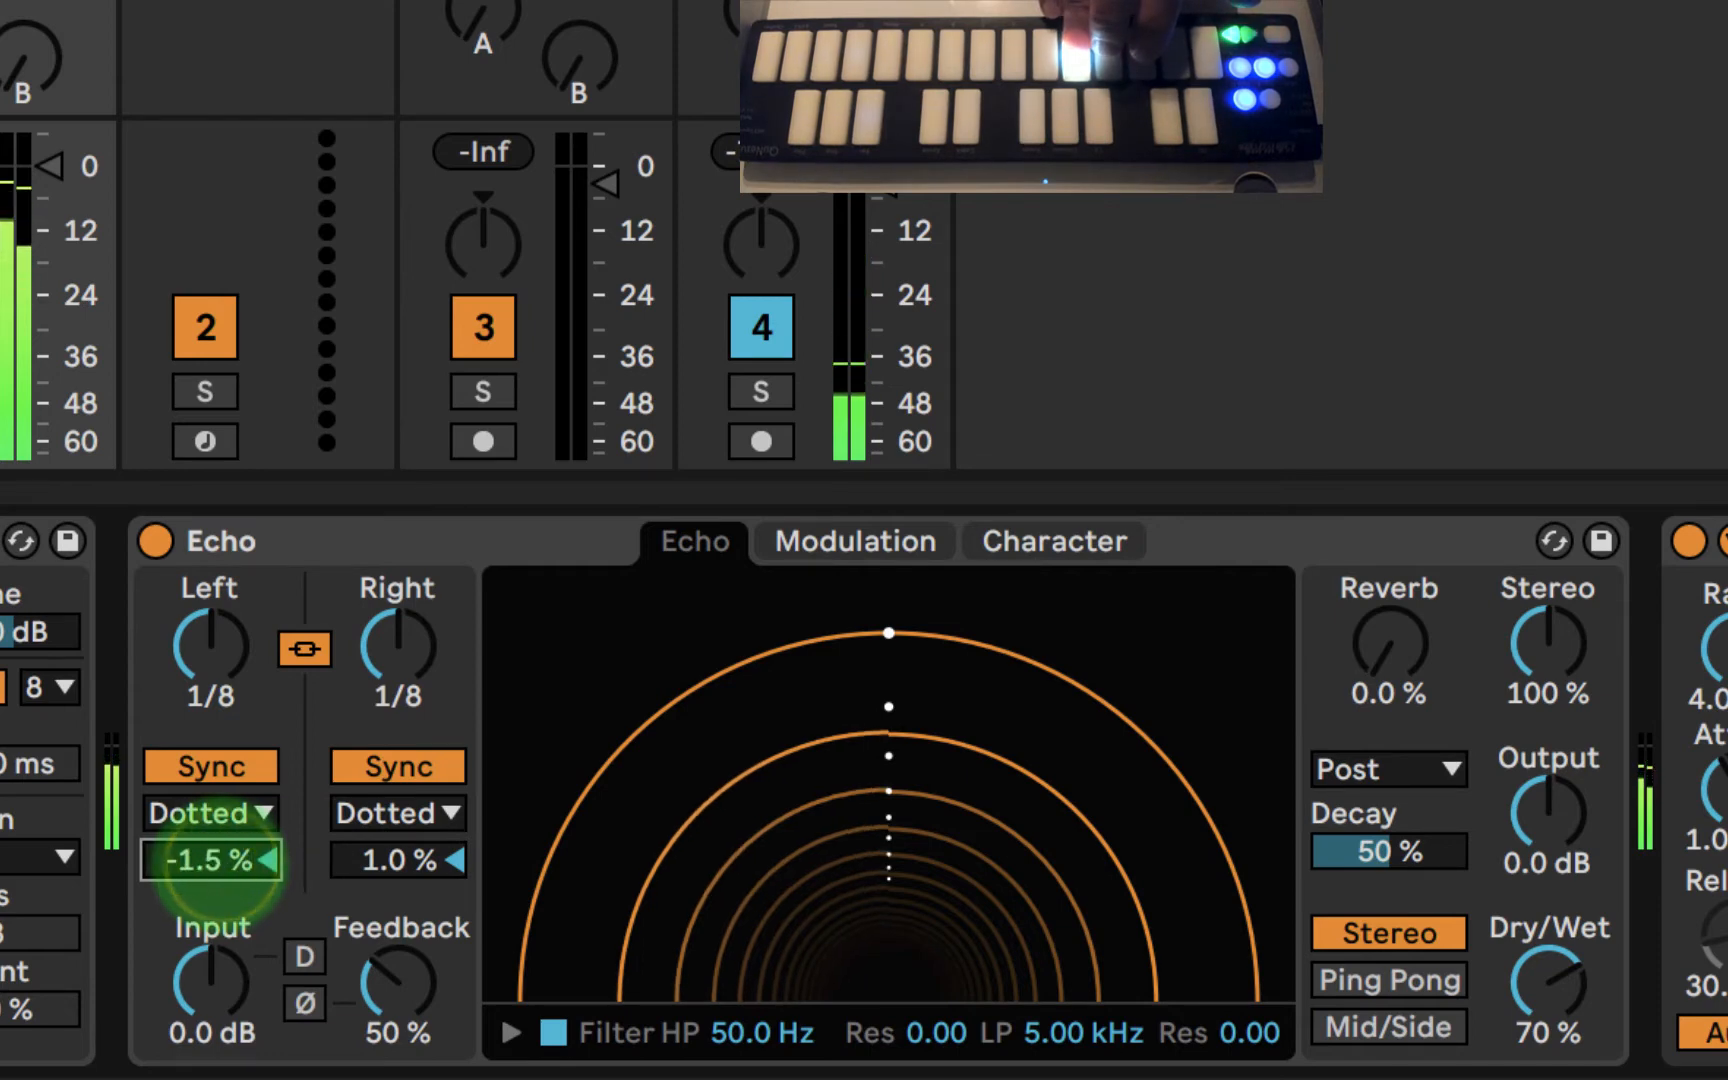
{"action": "double_click", "coordinate": [220, 863]}
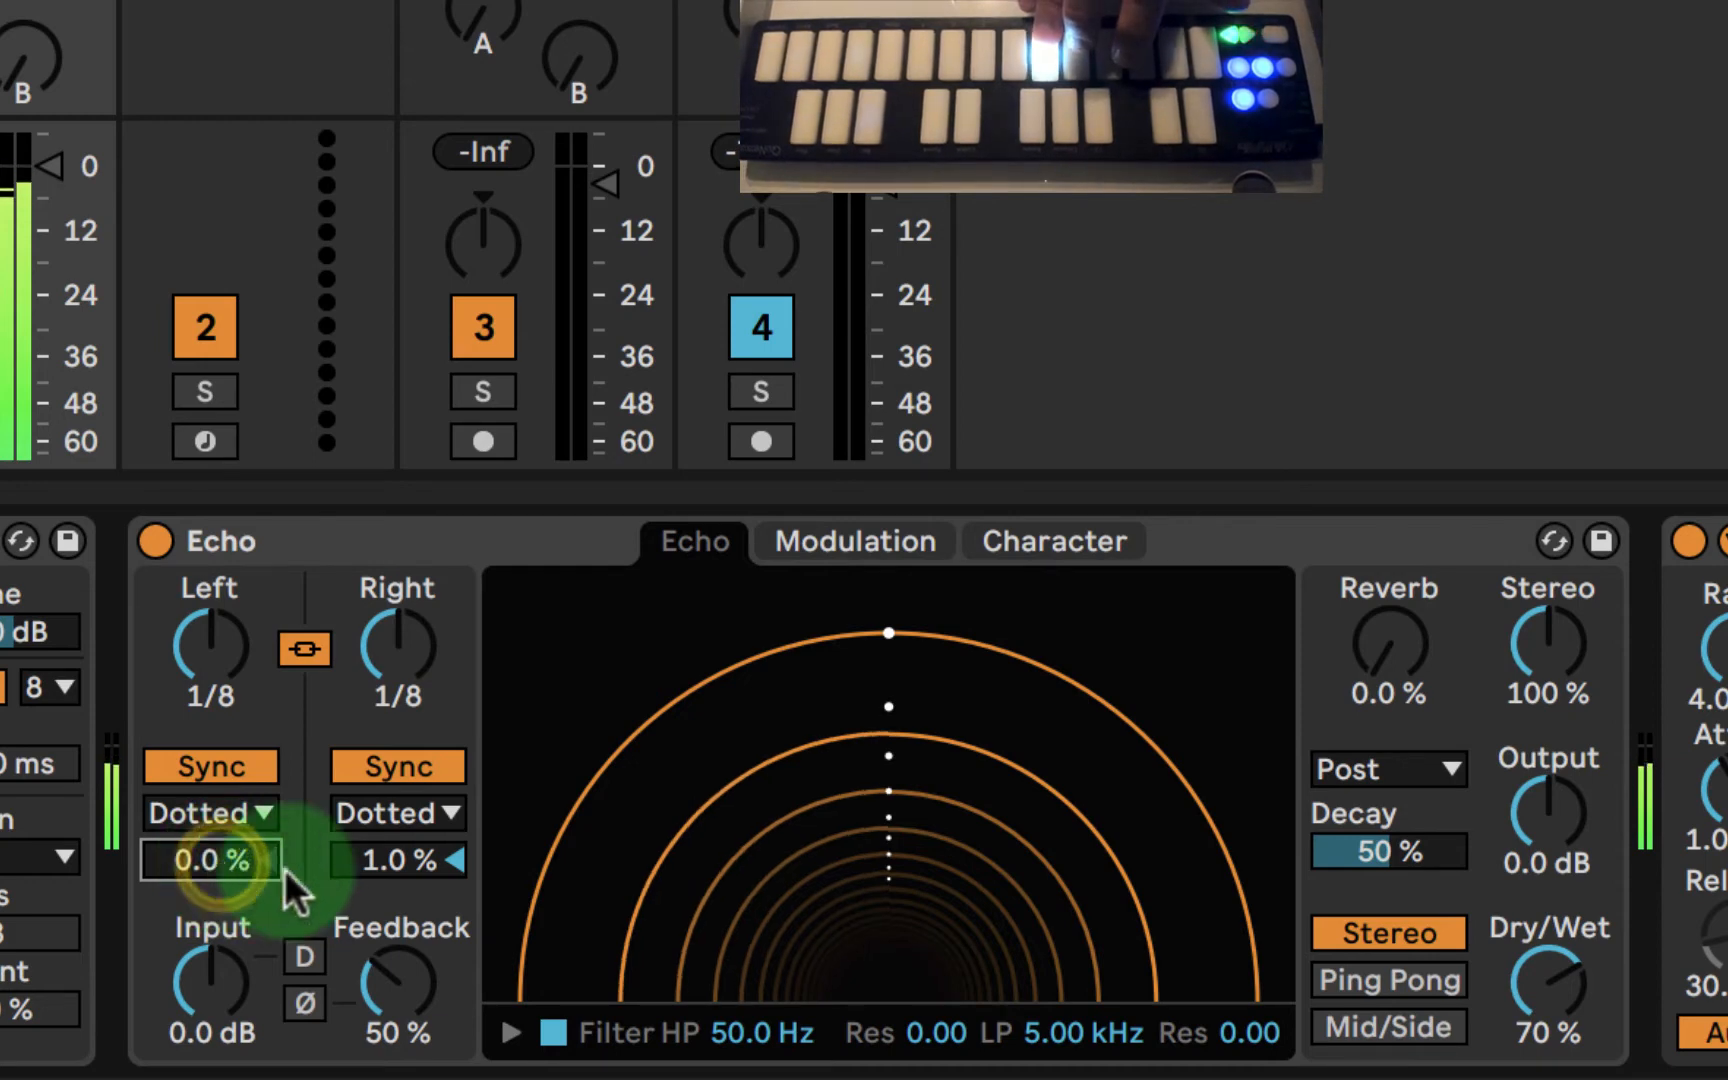
{"action": "double_click", "coordinate": [385, 860]}
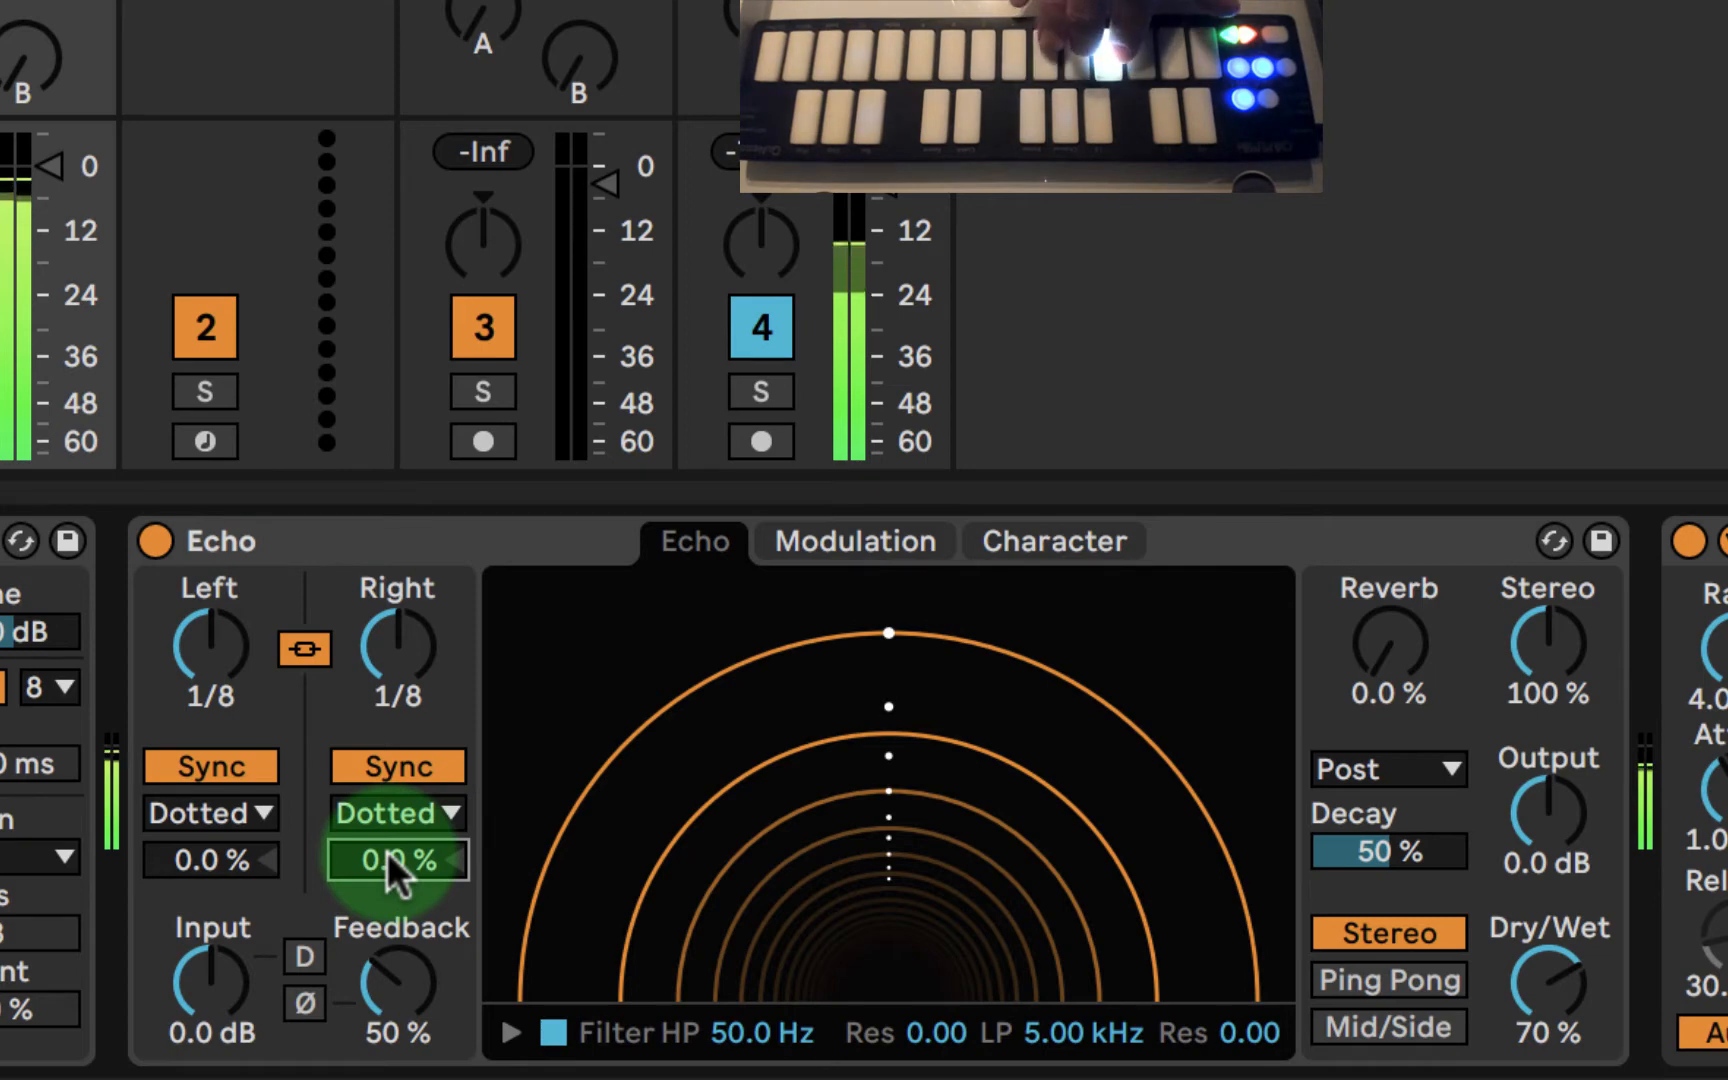
- Offset Echo's delay times by 1.0% on the right channel and -1.5% on the left channel
{"action": "mouse_move", "coordinate": [387, 850]}
{"action": "left_mouse_down"}
{"action": "mouse_move", "coordinate": [387, 830]}
{"action": "mouse_move", "coordinate": [387, 844]}
{"action": "left_mouse_up"}
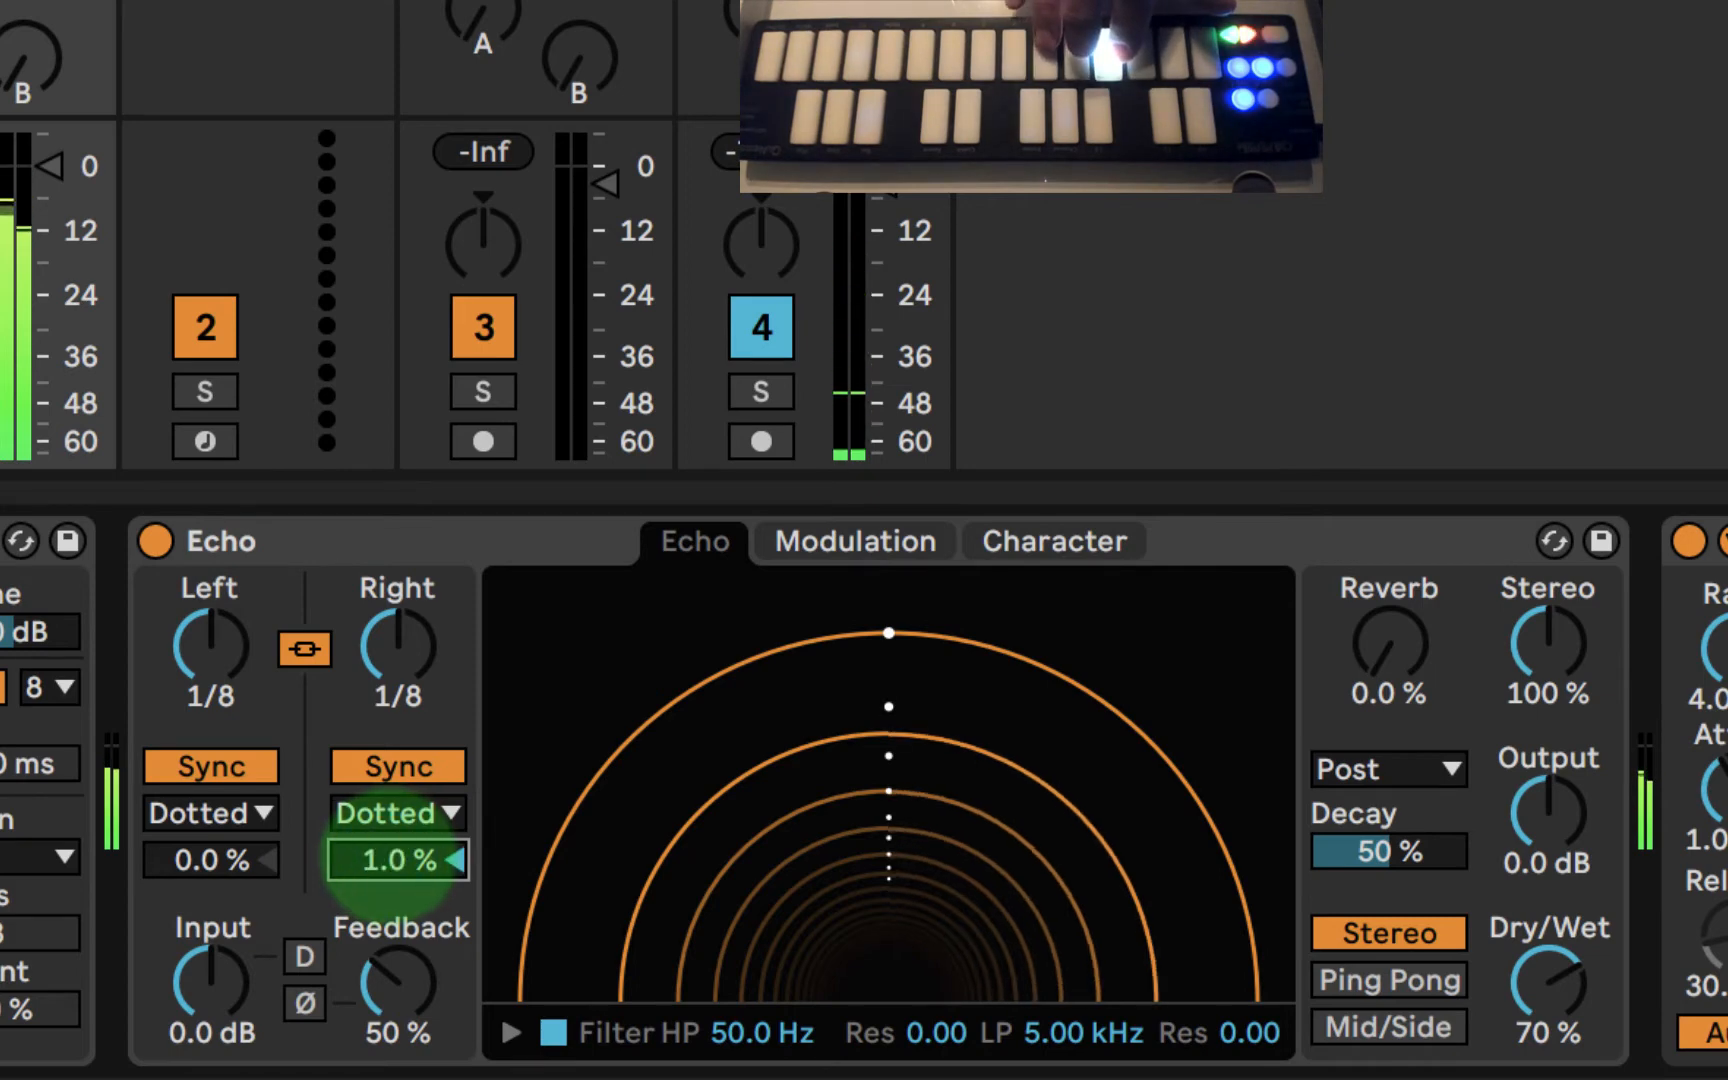
{"action": "left_click_drag", "start_coordinate": [200, 858], "coordinate": [200, 865]}
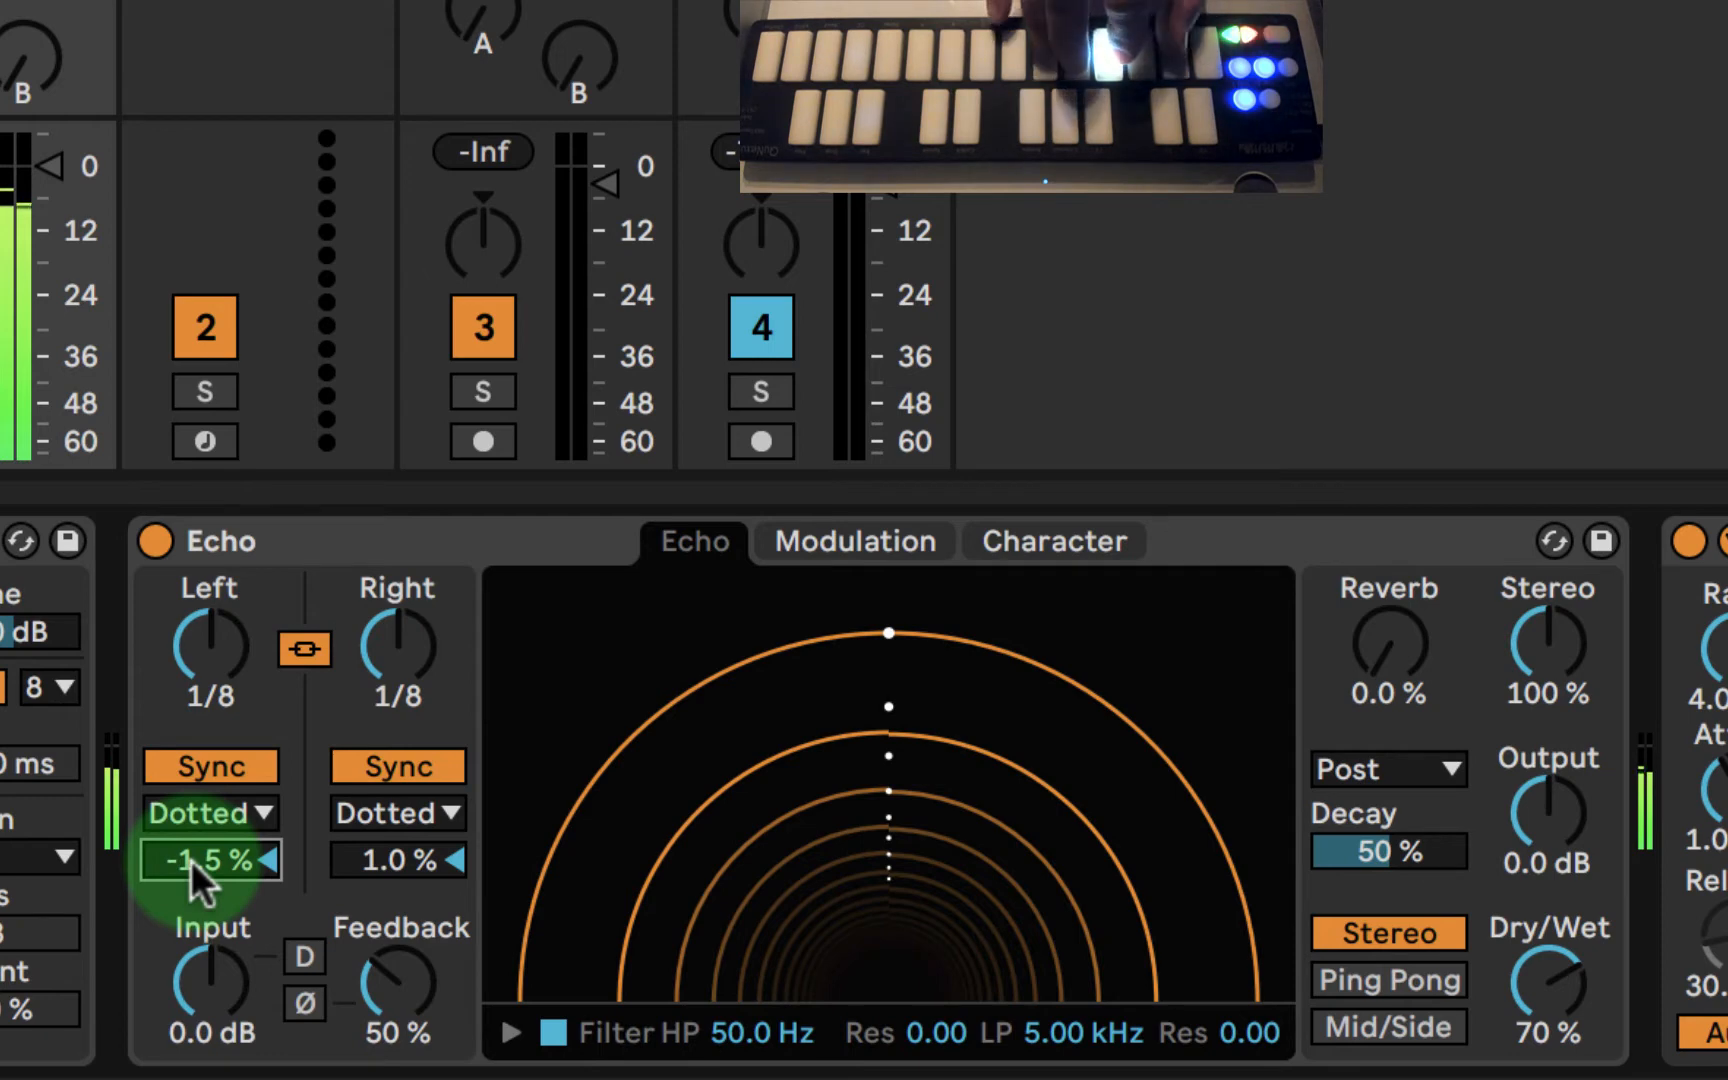
- Set Echo's left delay time to 1/4, unlink the channels, and set the right delay time to 1/2
{"action": "left_click", "coordinate": [208, 645]}
{"action": "left_click_drag", "start_coordinate": [208, 645], "coordinate": [208, 630]}
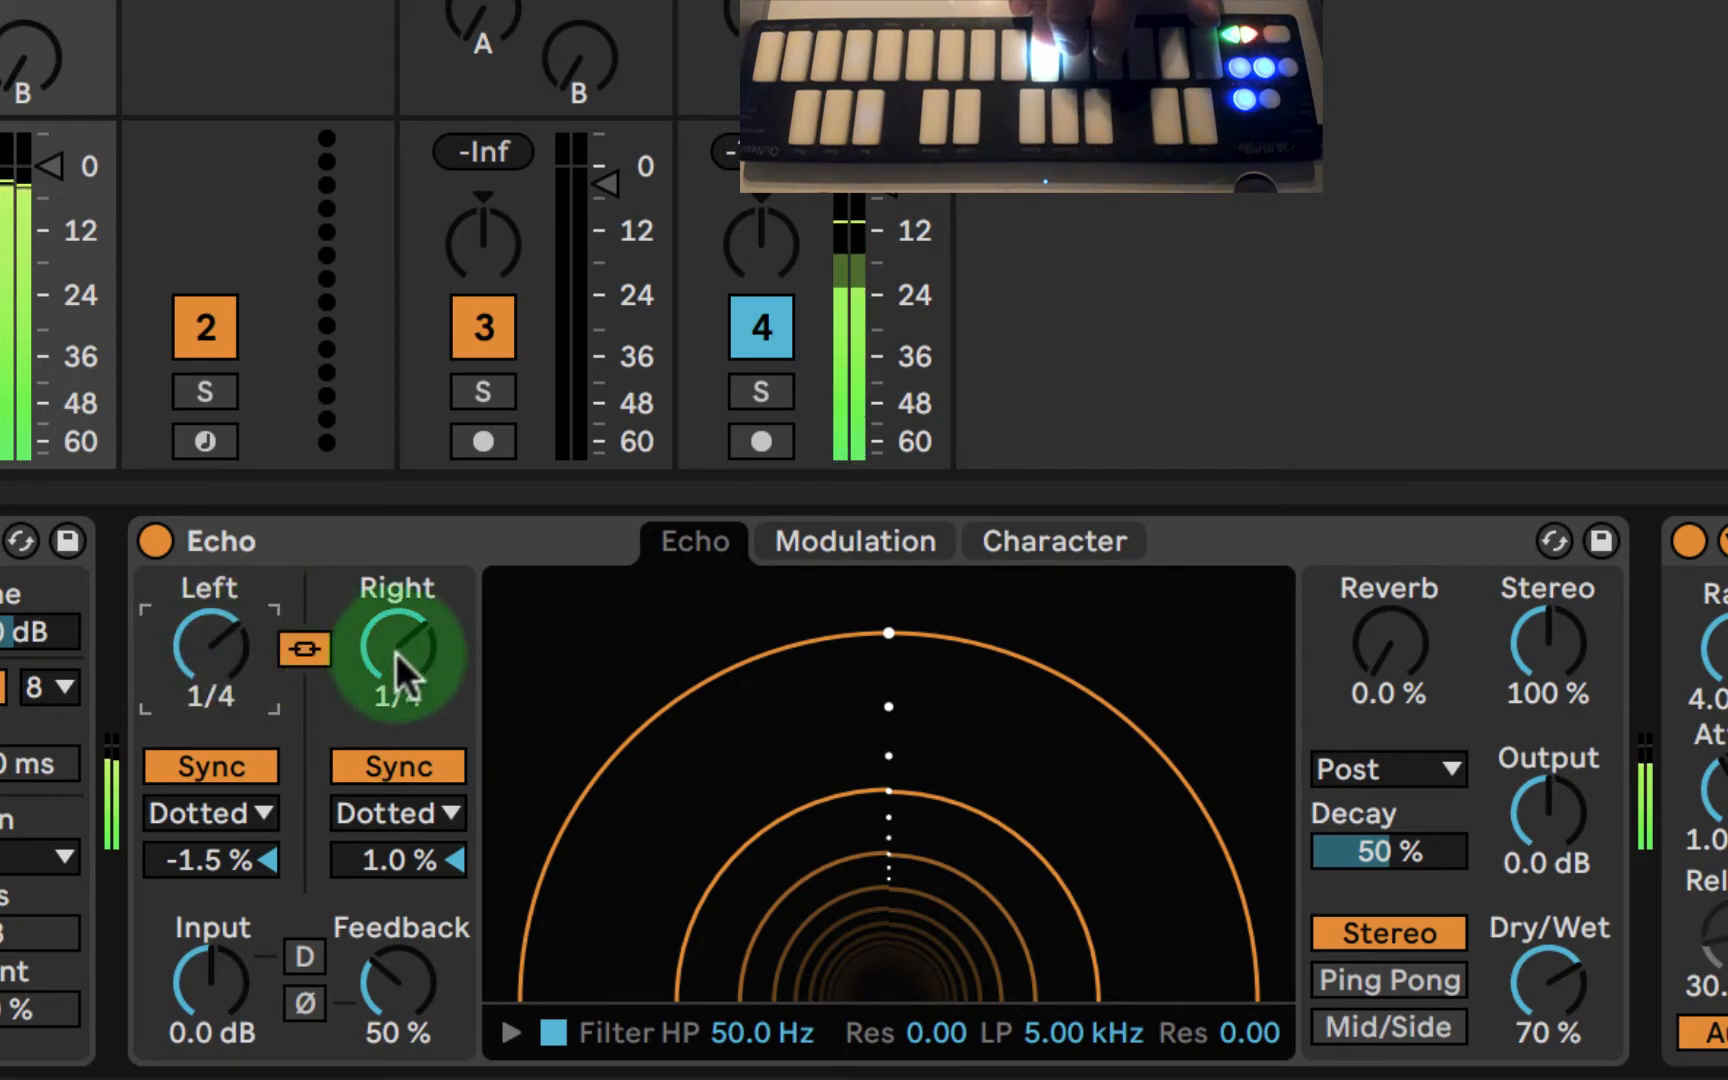
{"action": "left_click", "coordinate": [305, 652]}
{"action": "mouse_move", "coordinate": [387, 655]}
{"action": "left_mouse_down"}
{"action": "mouse_move", "coordinate": [387, 615]}
{"action": "mouse_move", "coordinate": [393, 657]}
{"action": "left_mouse_up"}
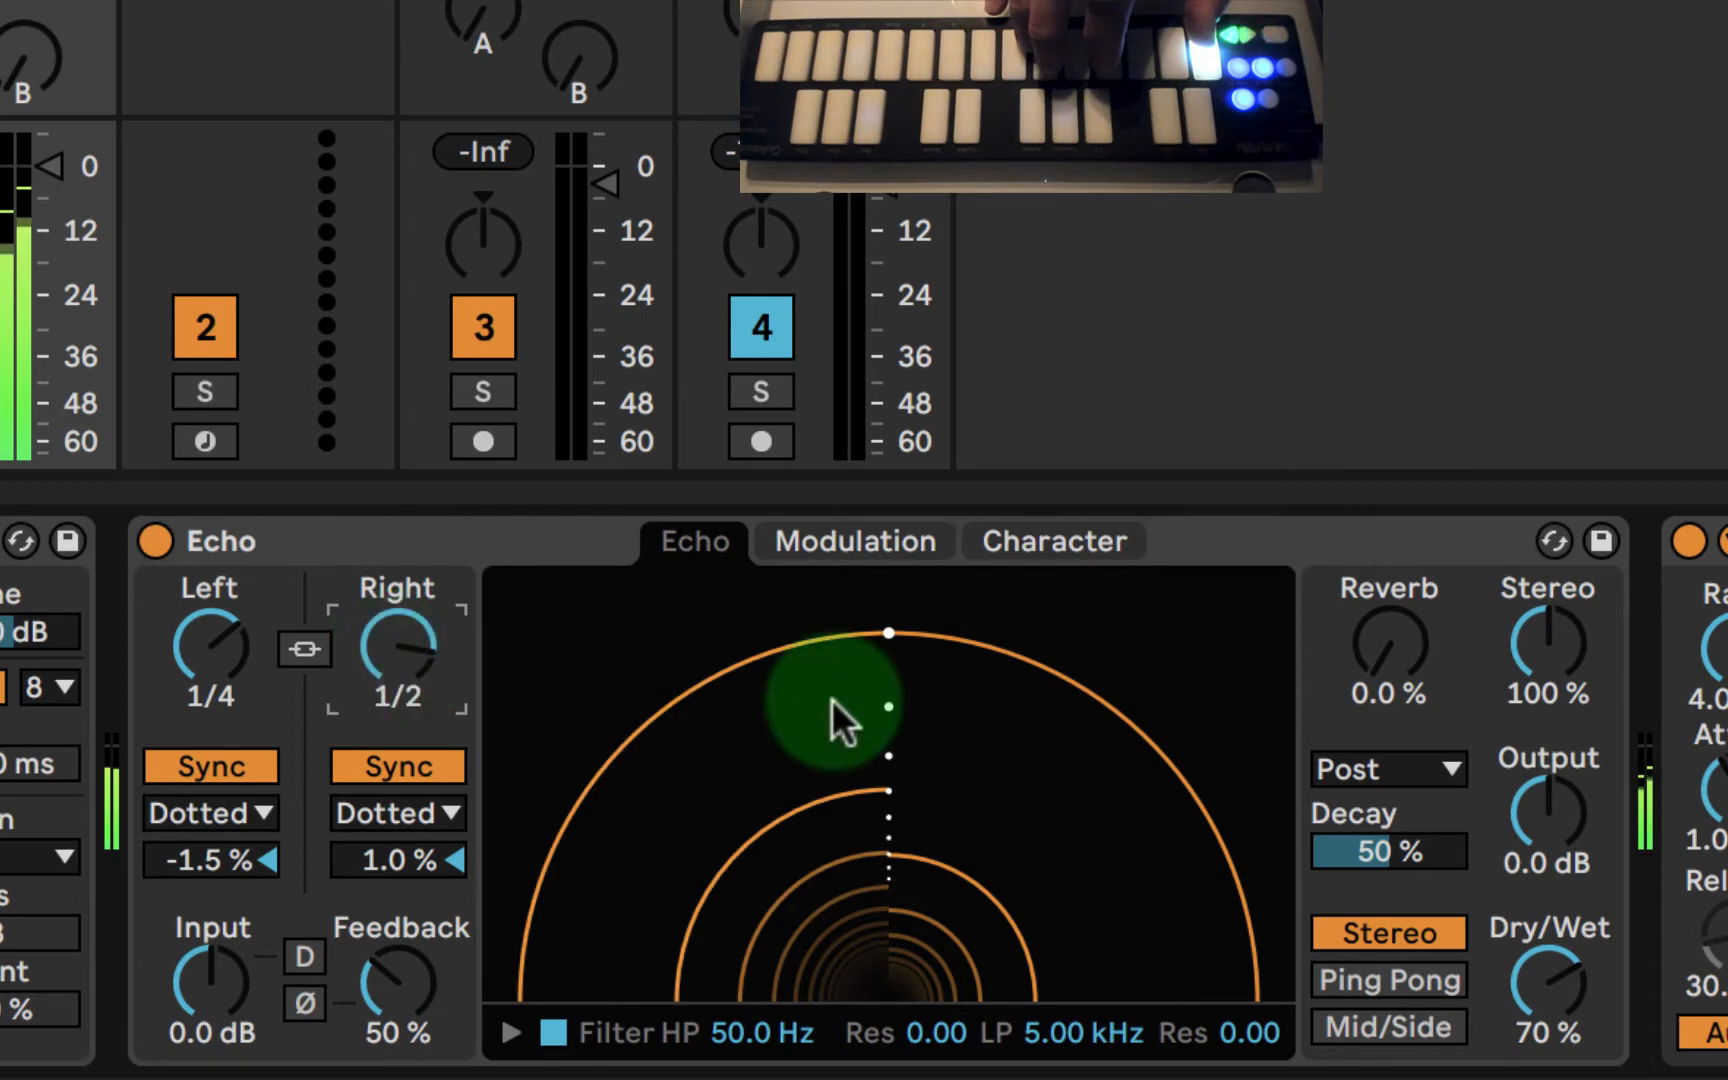
- Try different reverb amounts in Echo and settle on 31%
{"action": "left_click", "coordinate": [1386, 650]}
{"action": "left_click_drag", "start_coordinate": [1388, 652], "coordinate": [1388, 618]}
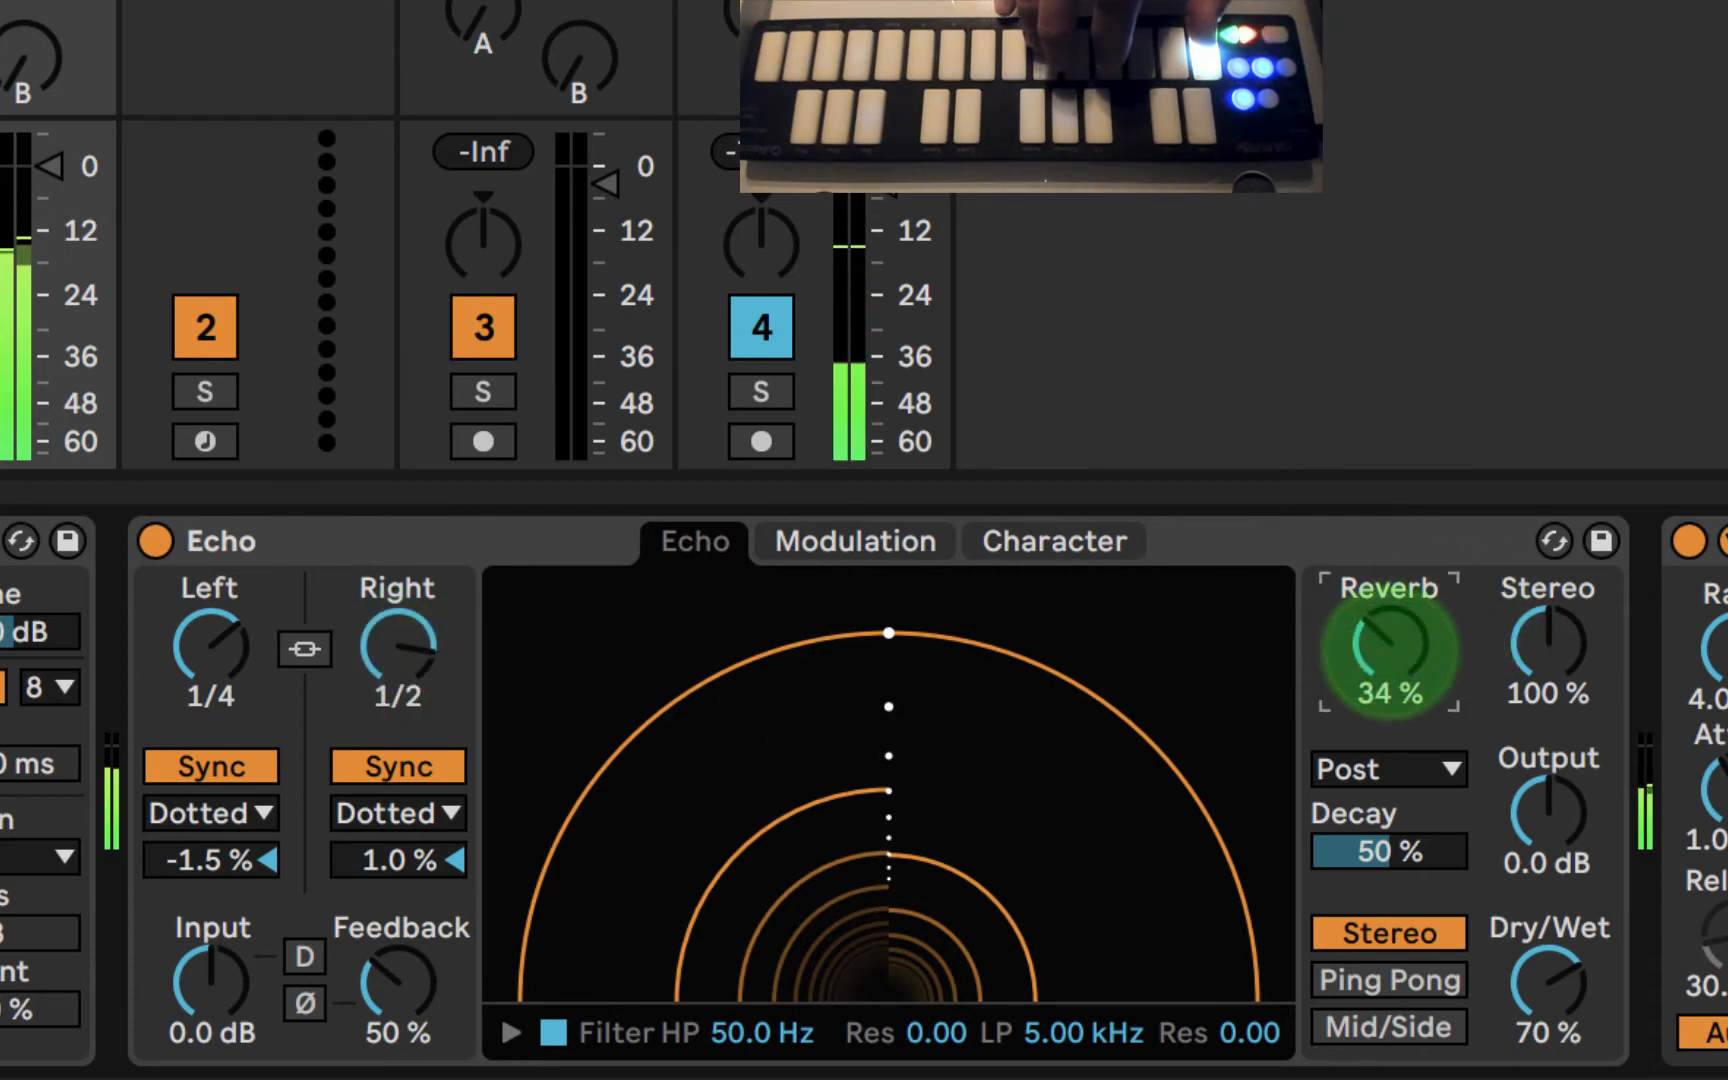
{"action": "left_click", "coordinate": [1388, 652]}
{"action": "left_click_drag", "start_coordinate": [1388, 652], "coordinate": [1388, 601]}
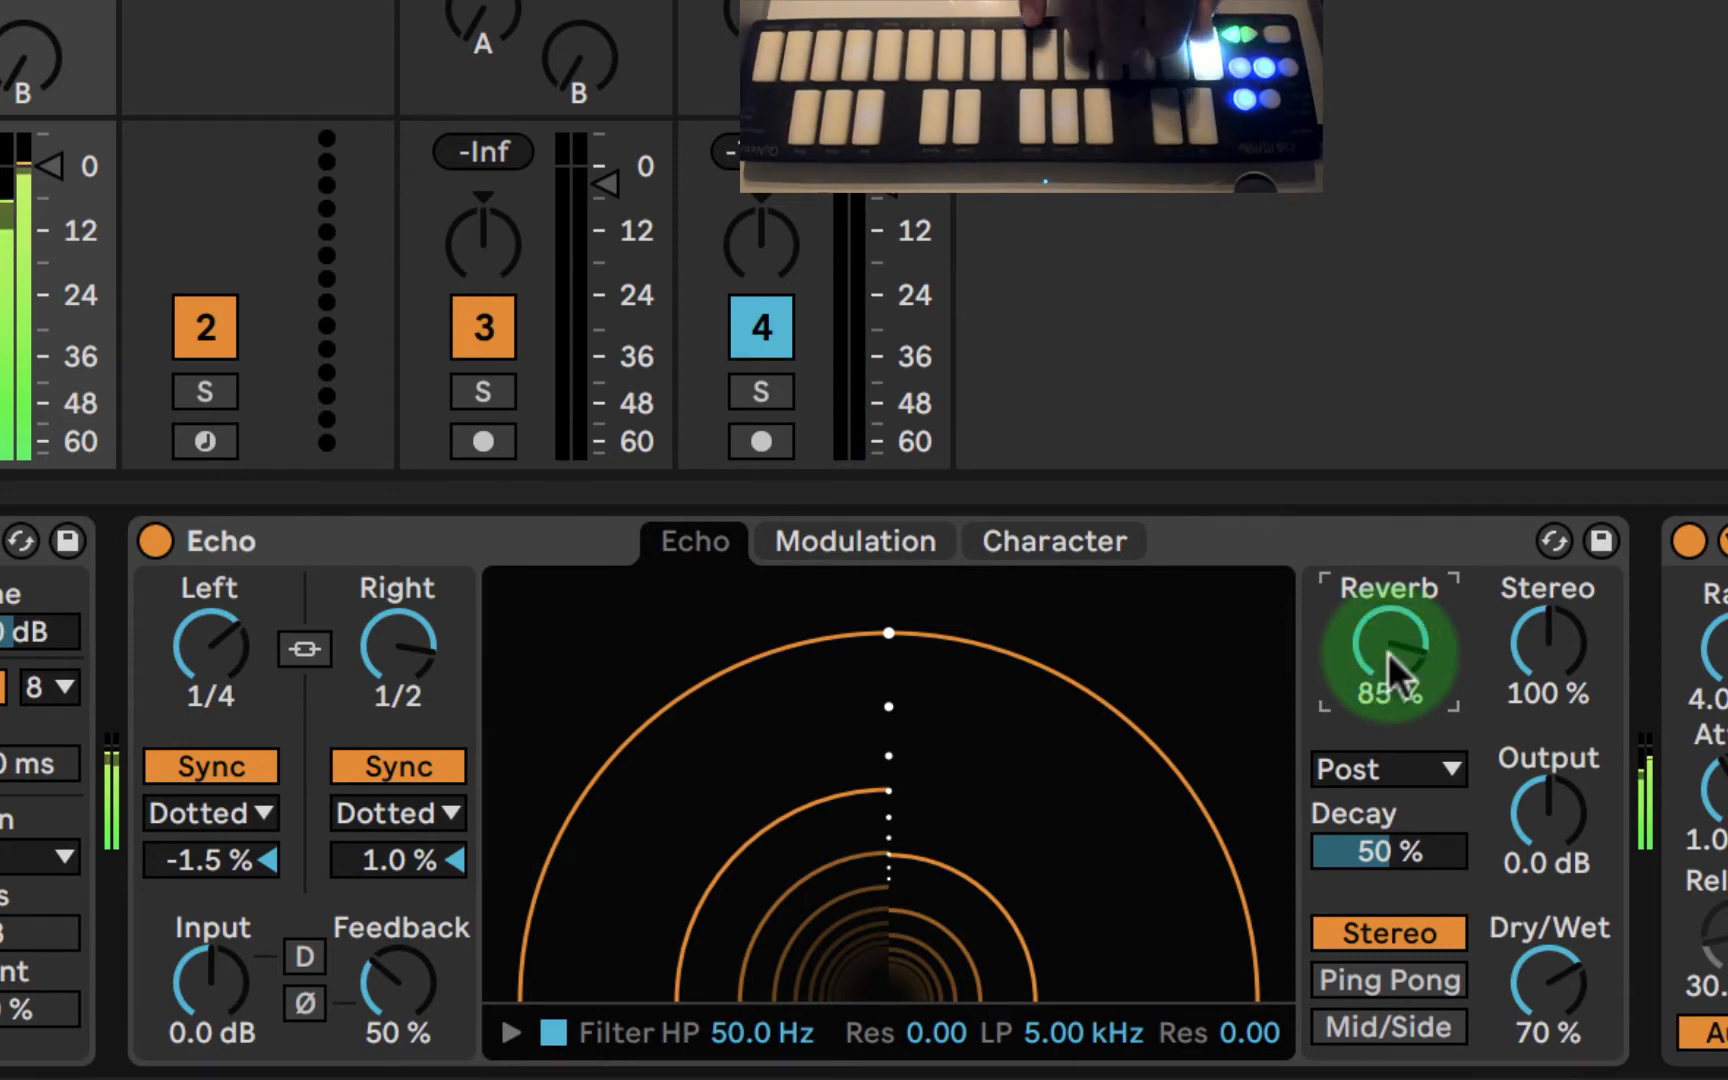
{"action": "left_click_drag", "start_coordinate": [1388, 652], "coordinate": [1388, 700]}
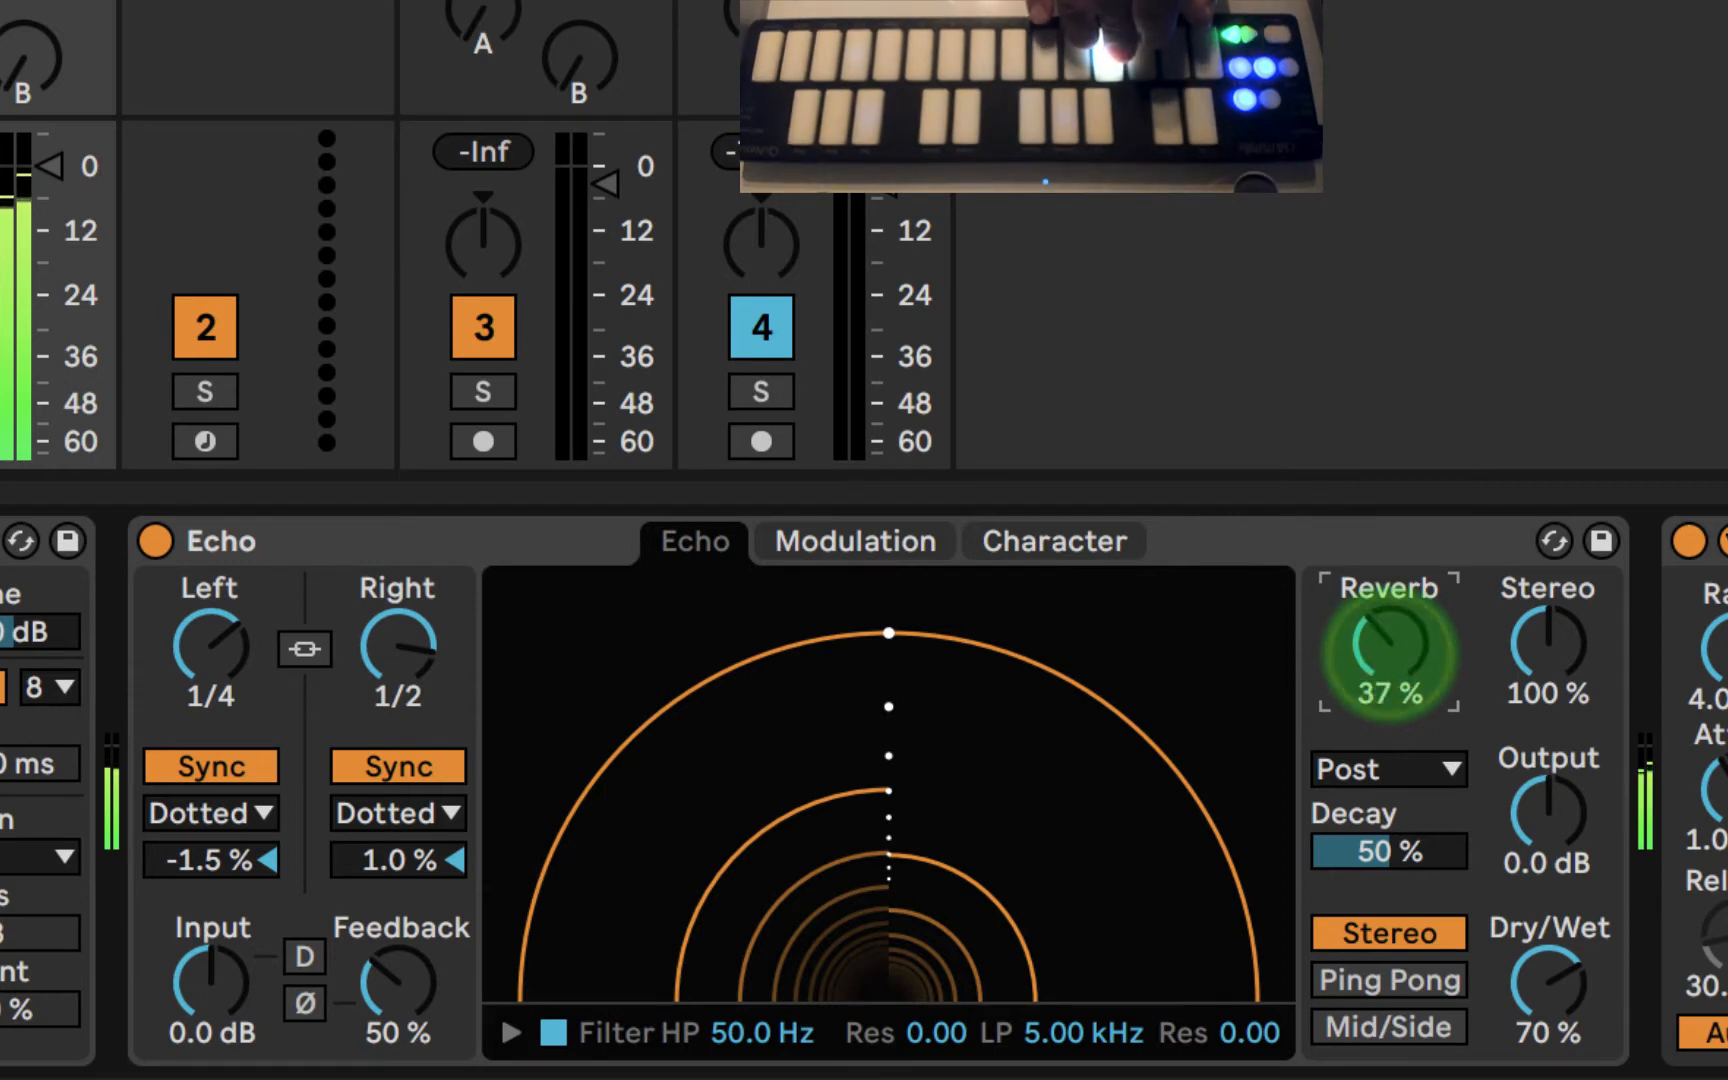
- Try Echo's reverb in the Pre position and set its placement to Feedback
{"action": "left_click", "coordinate": [1373, 767]}
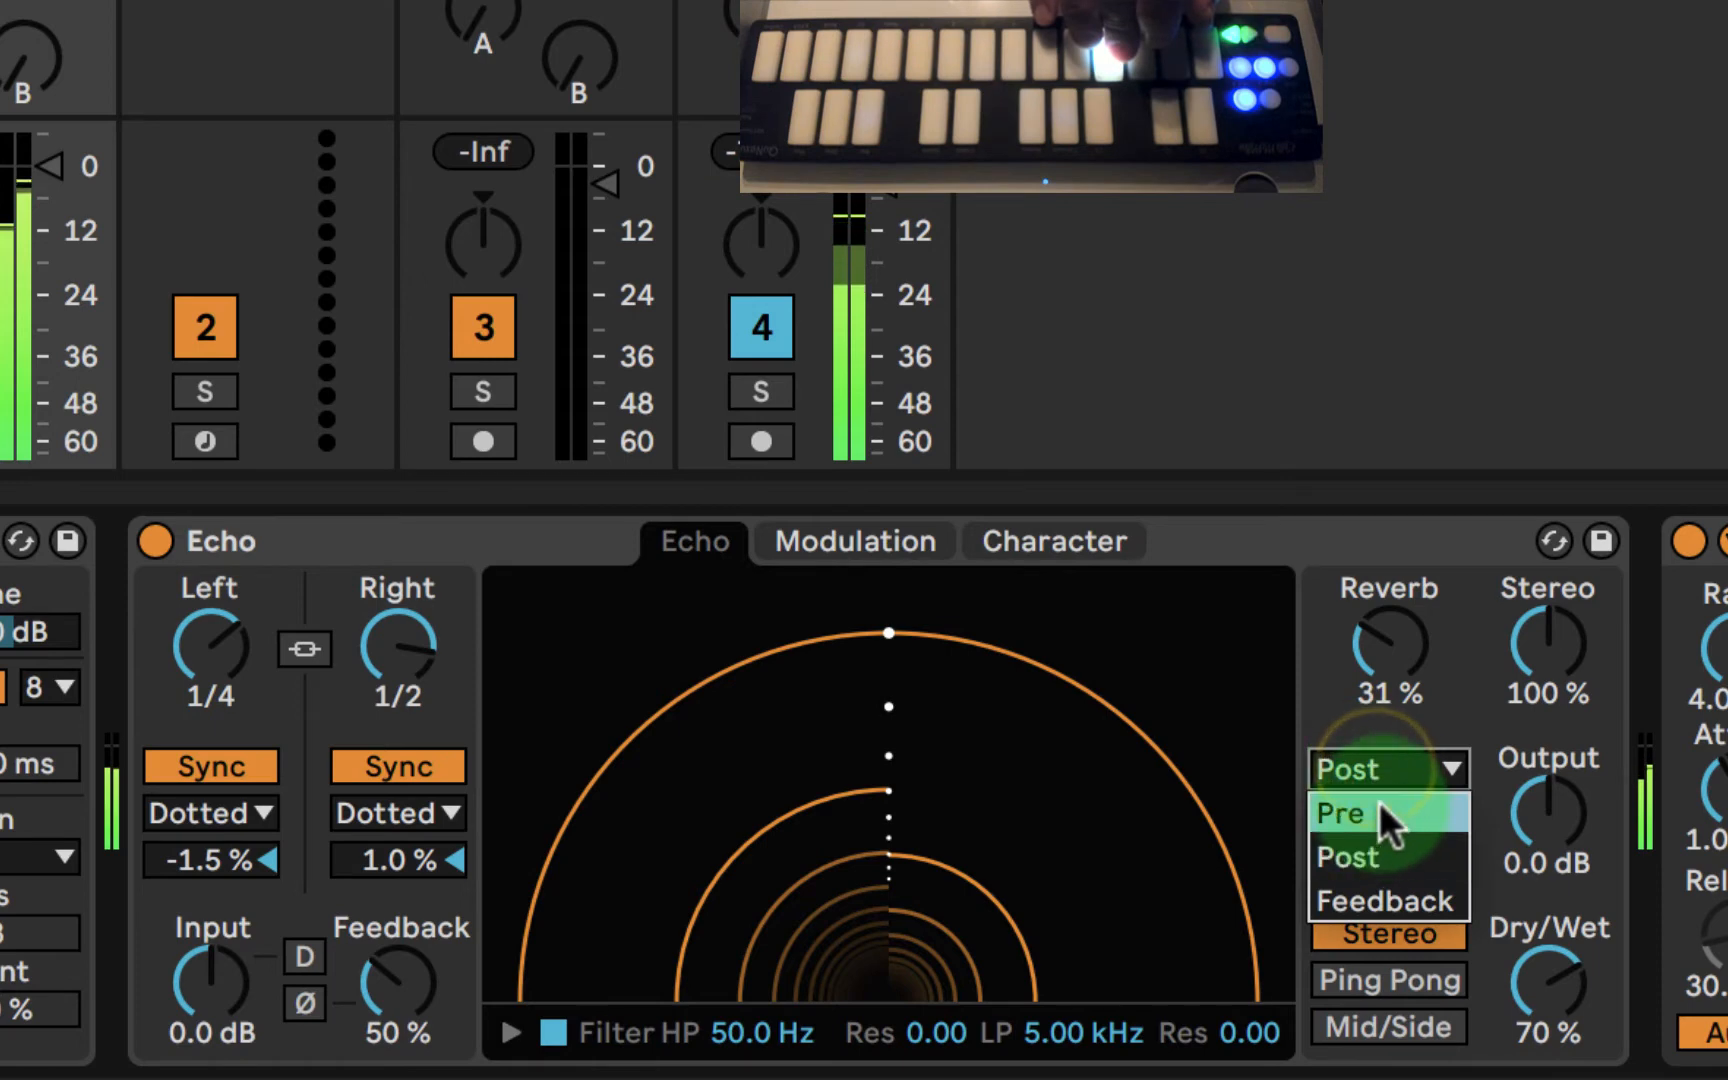
{"action": "left_click", "coordinate": [1332, 693]}
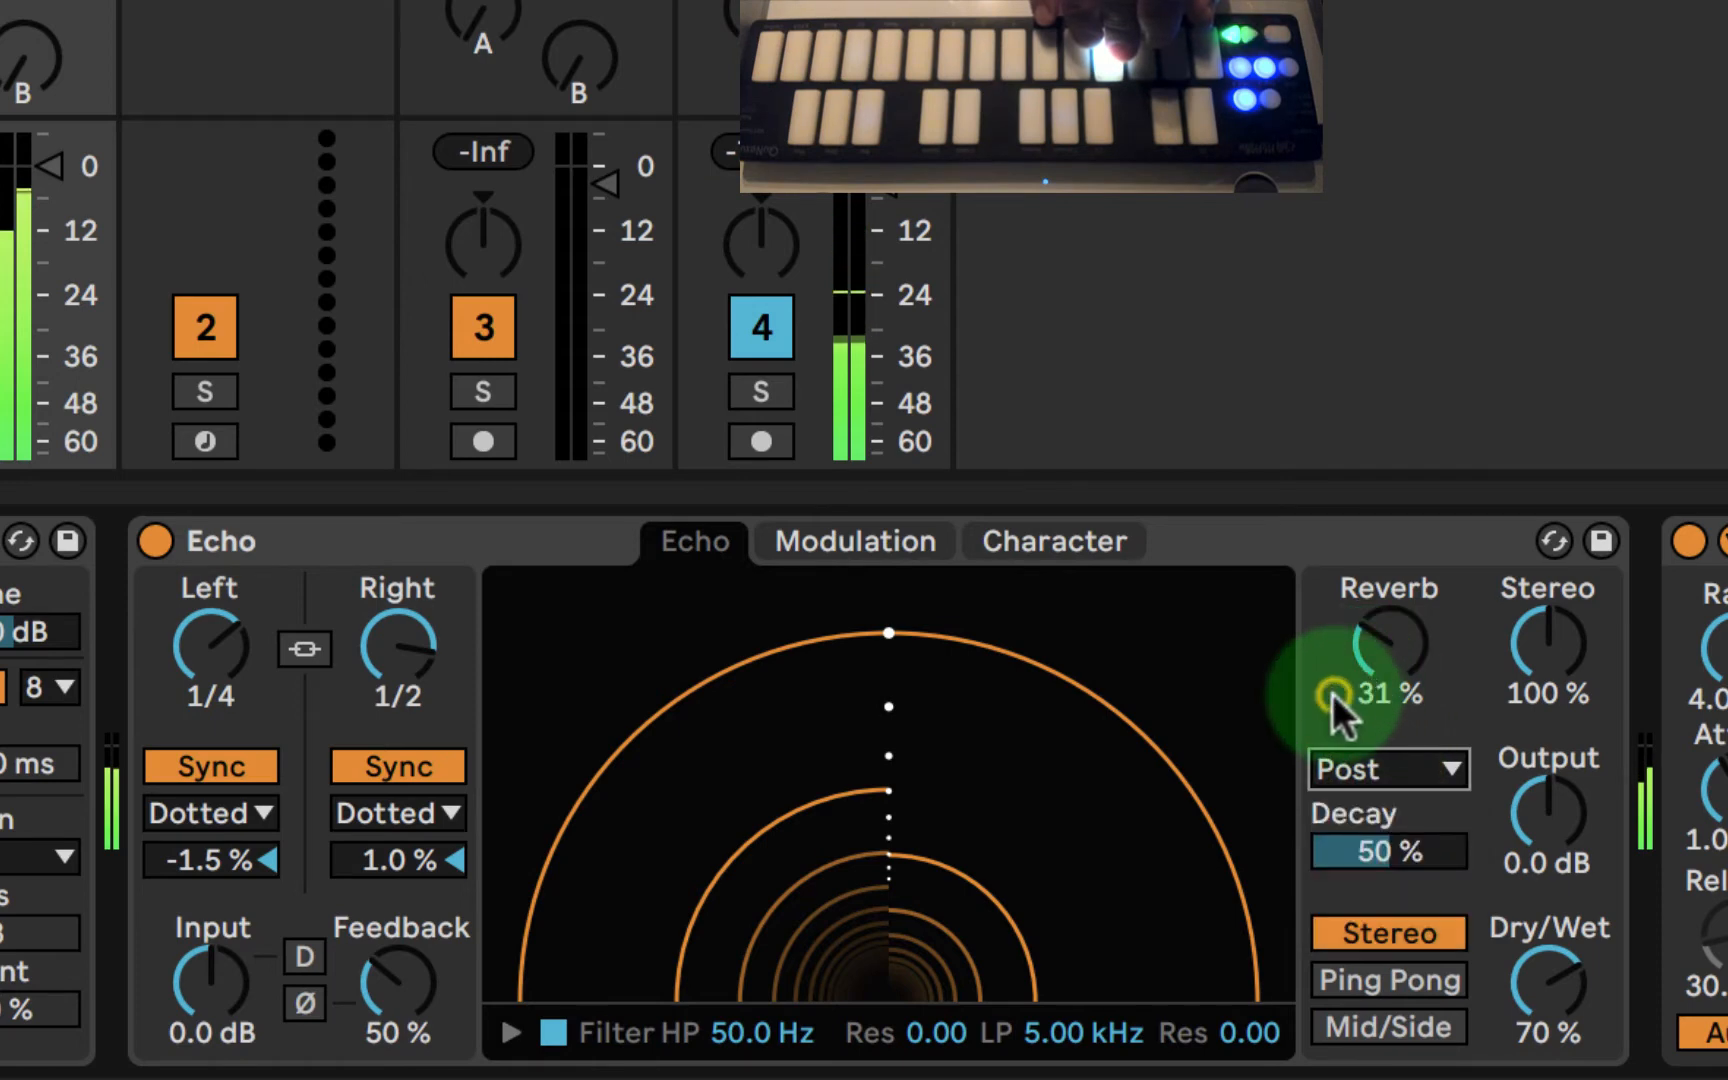
{"action": "left_click", "coordinate": [1368, 767]}
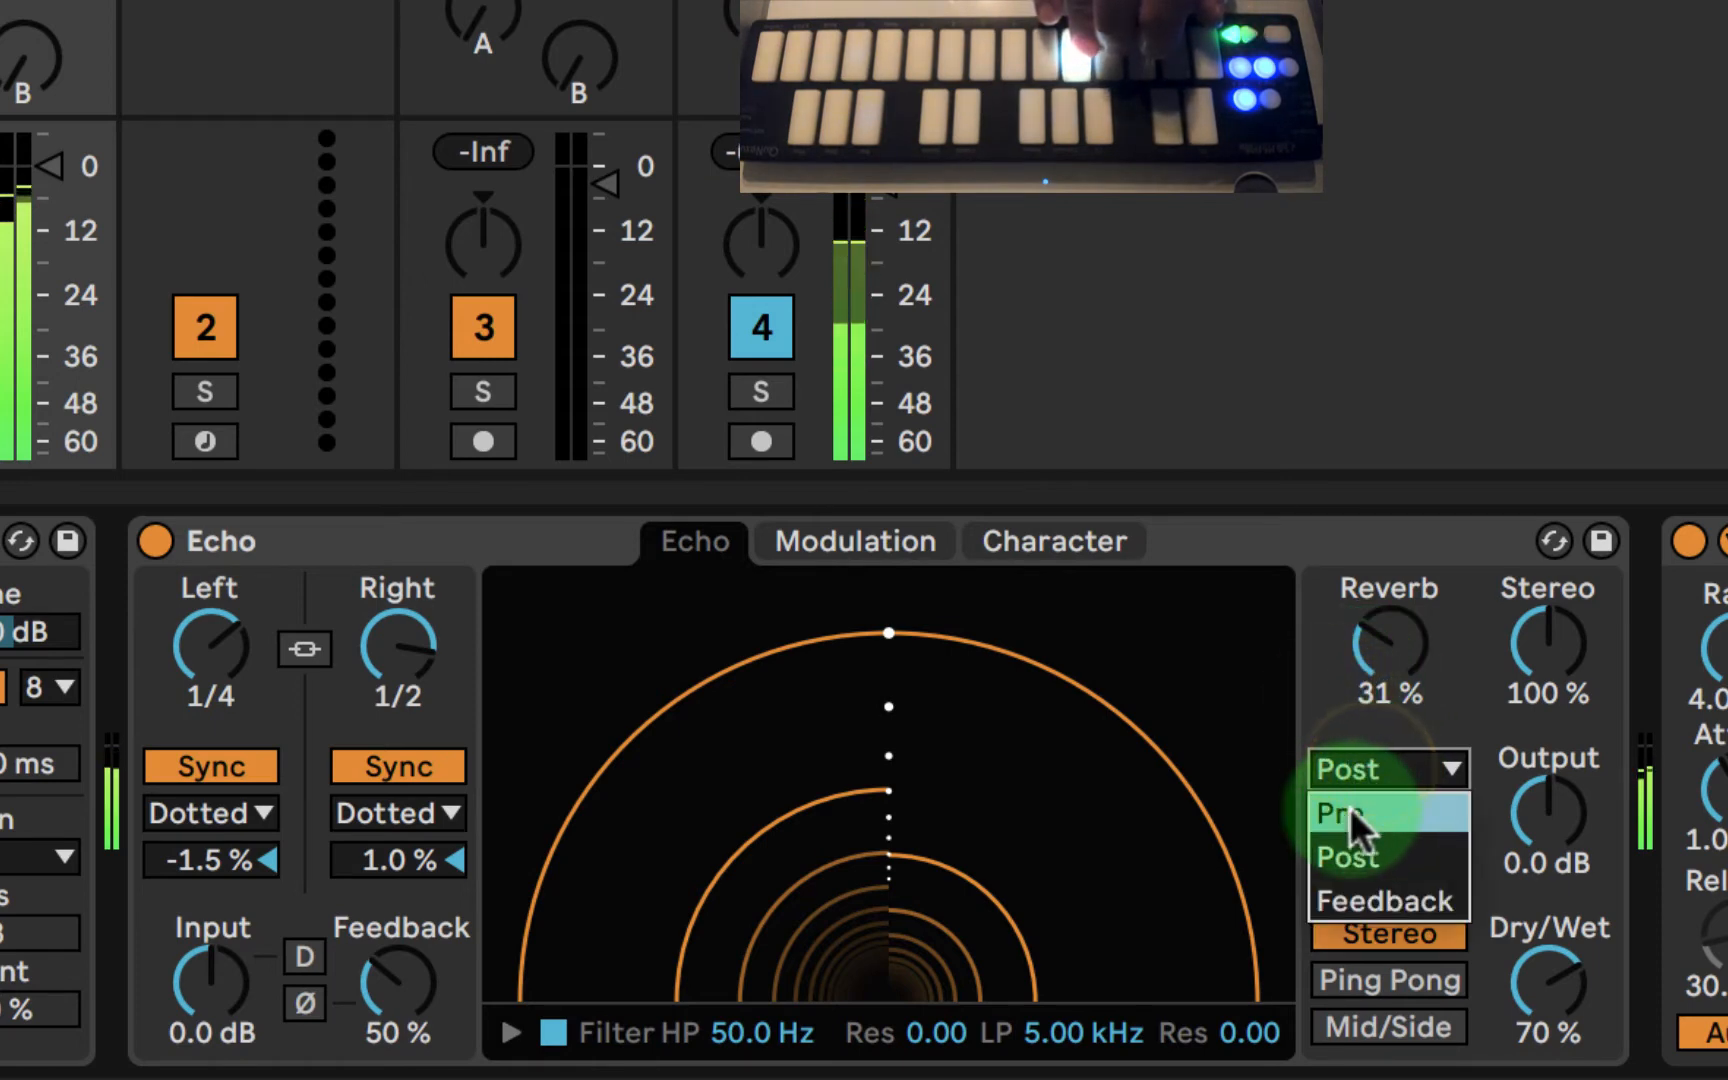
{"action": "left_click", "coordinate": [1350, 811]}
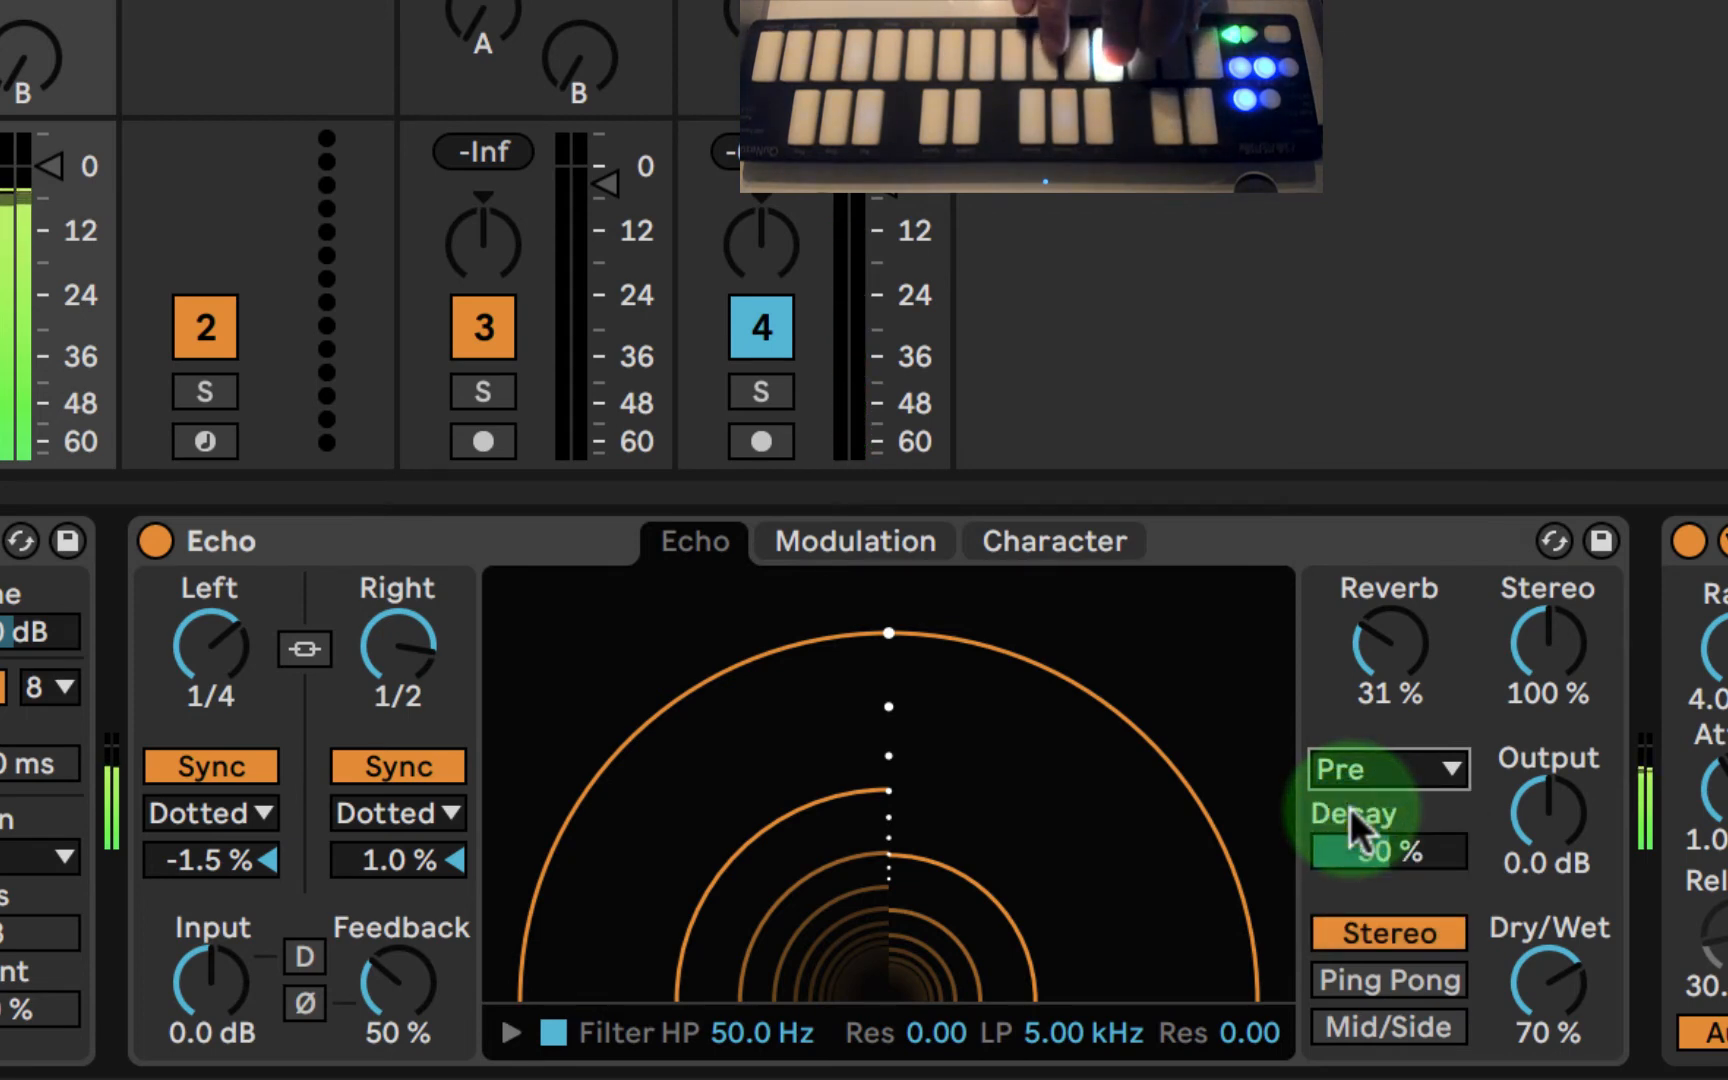
{"action": "left_click", "coordinate": [1548, 1027]}
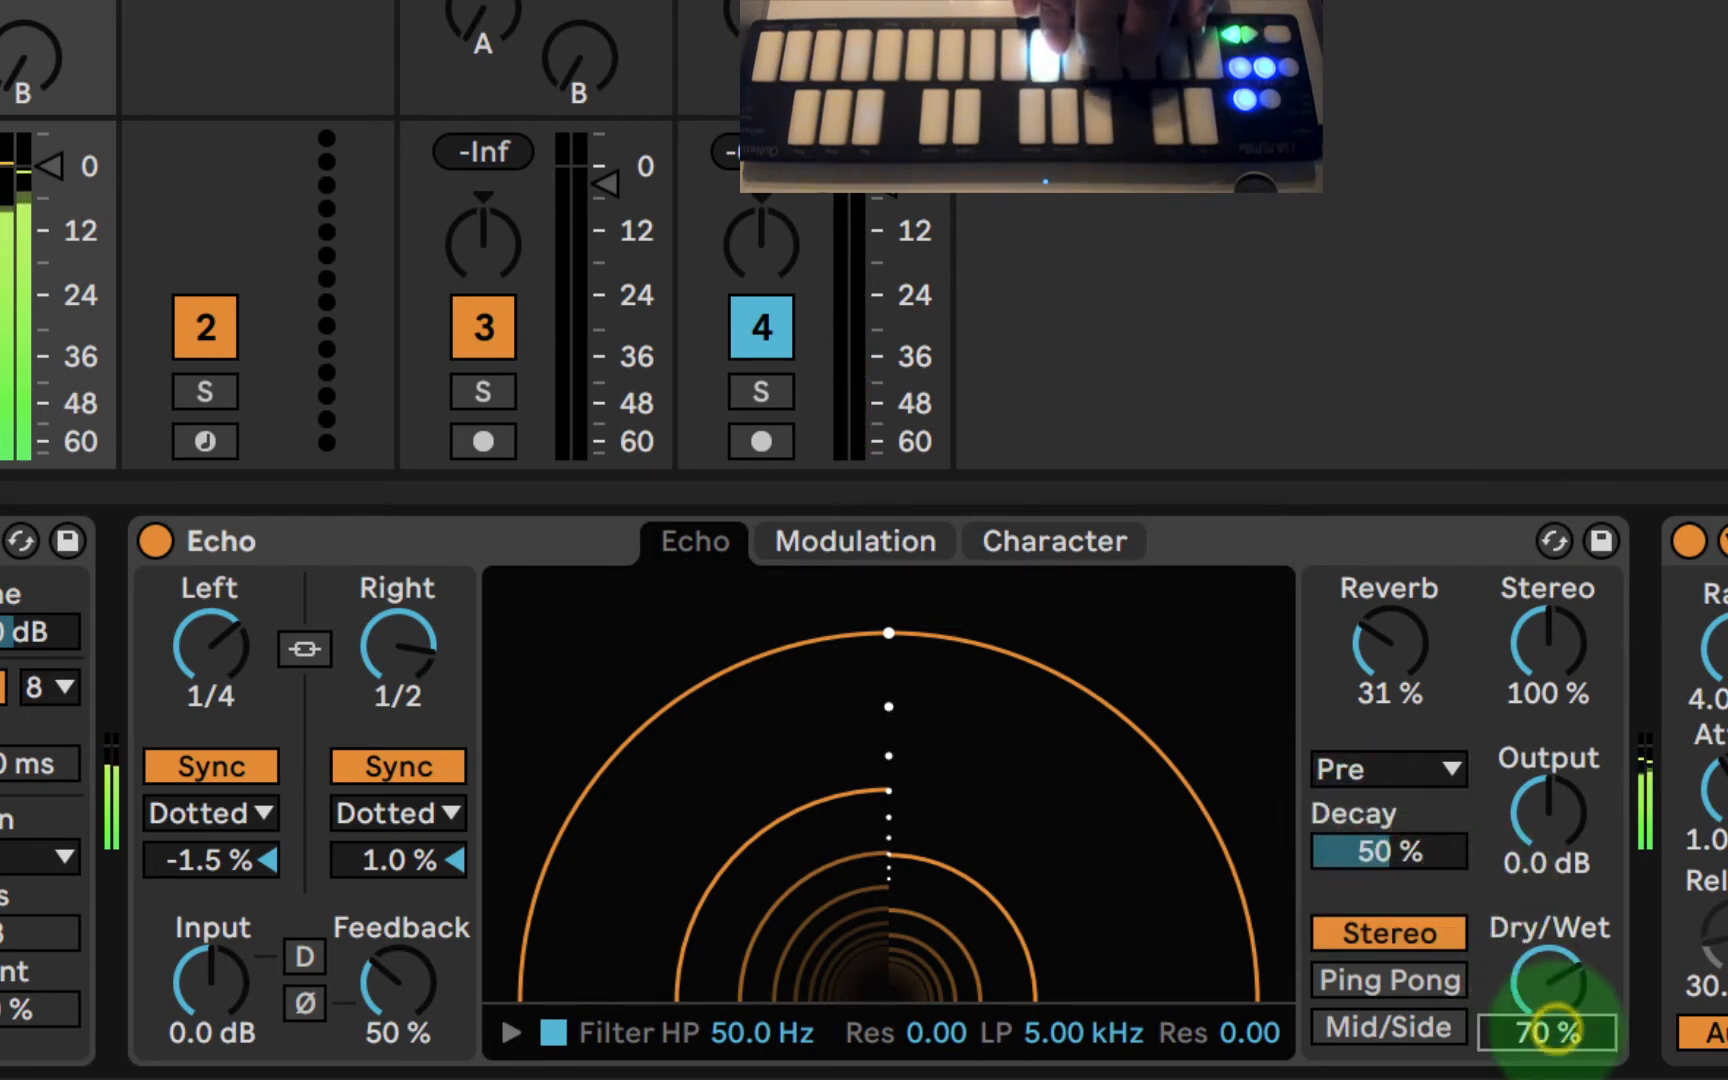
{"action": "left_click", "coordinate": [1395, 742]}
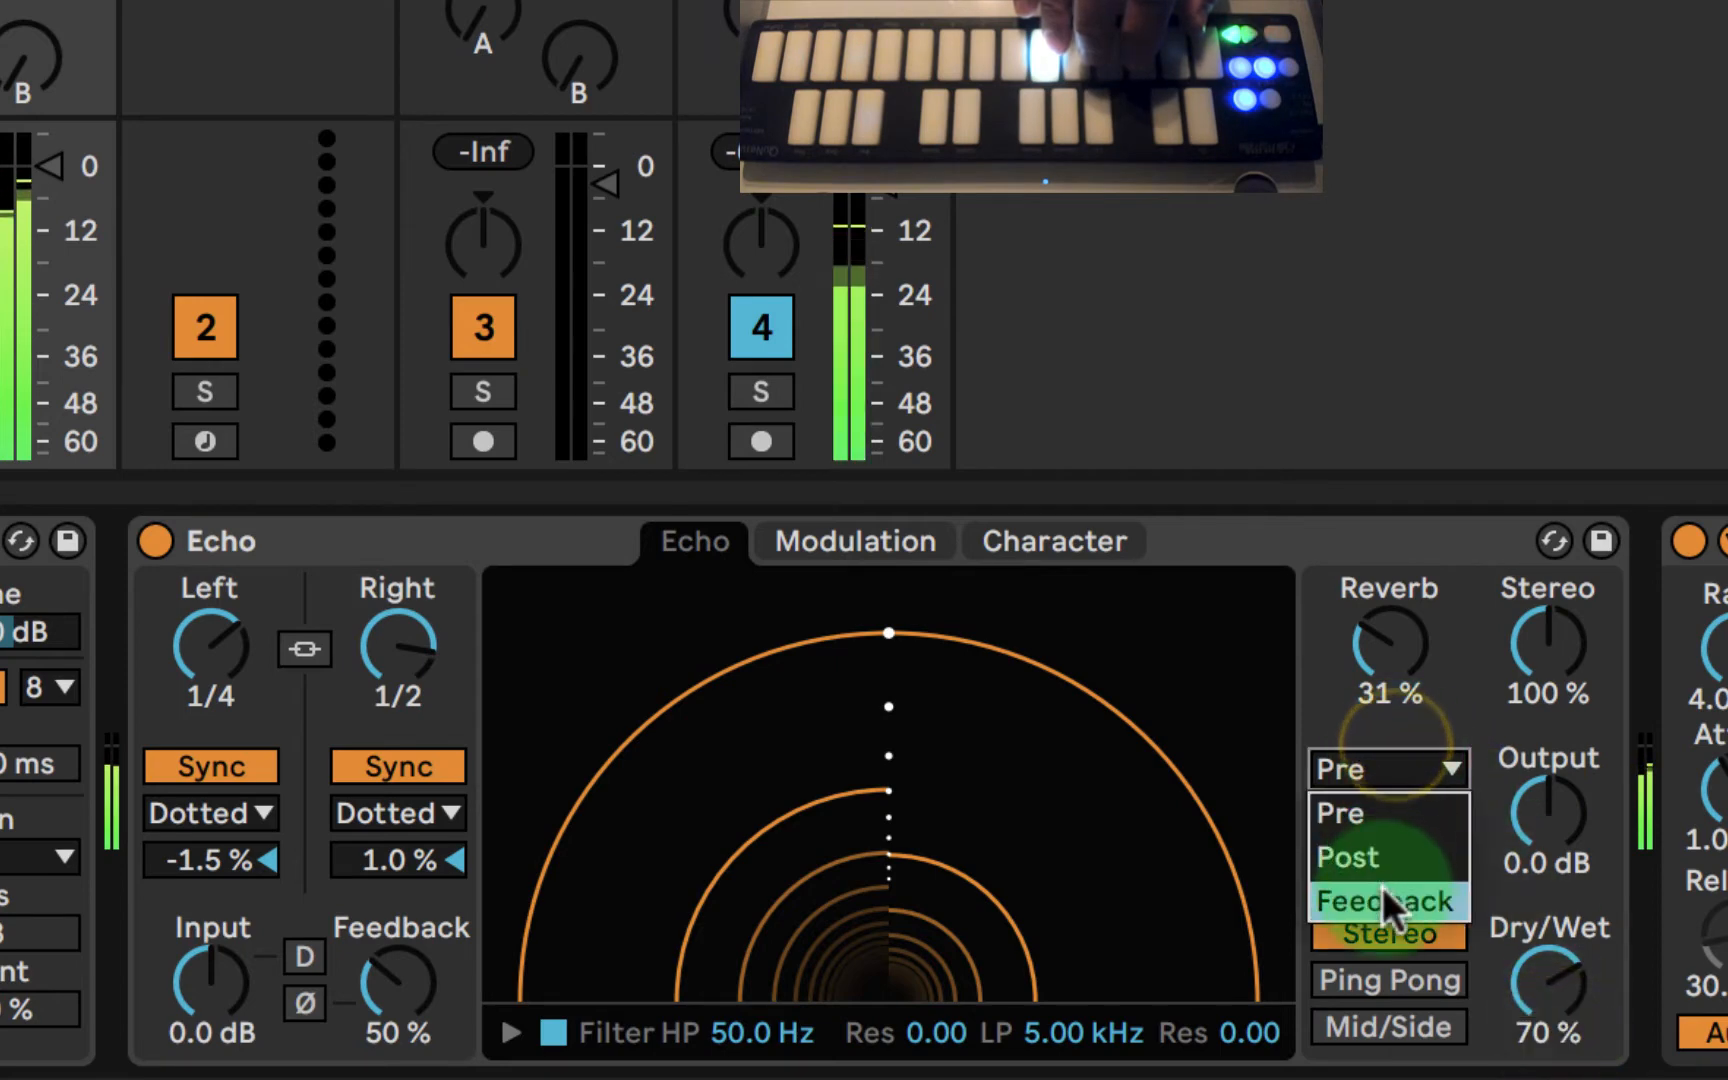
{"action": "left_click", "coordinate": [1382, 886]}
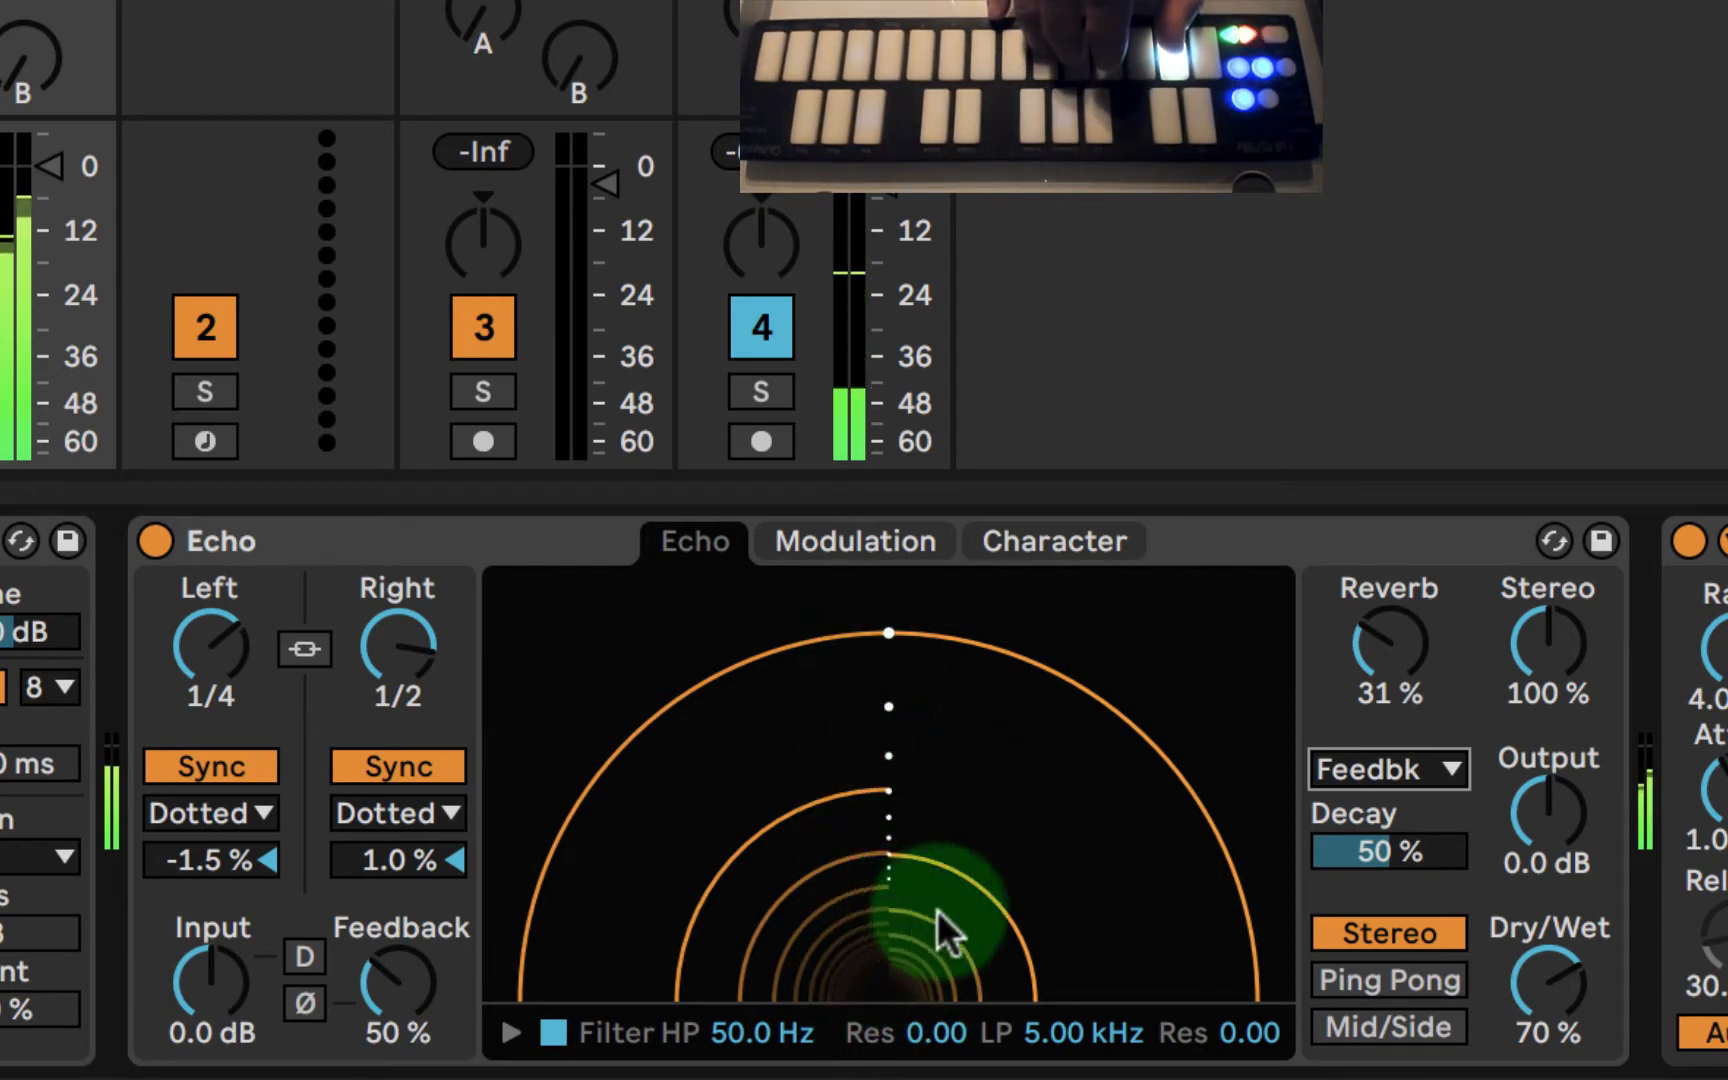
- Shape Echo's filter with a high-pass at 352 Hz and 0.04 resonance and a low-pass at 3.77 kHz and 0.02 resonance
{"action": "left_click_drag", "start_coordinate": [735, 1030], "coordinate": [735, 1012]}
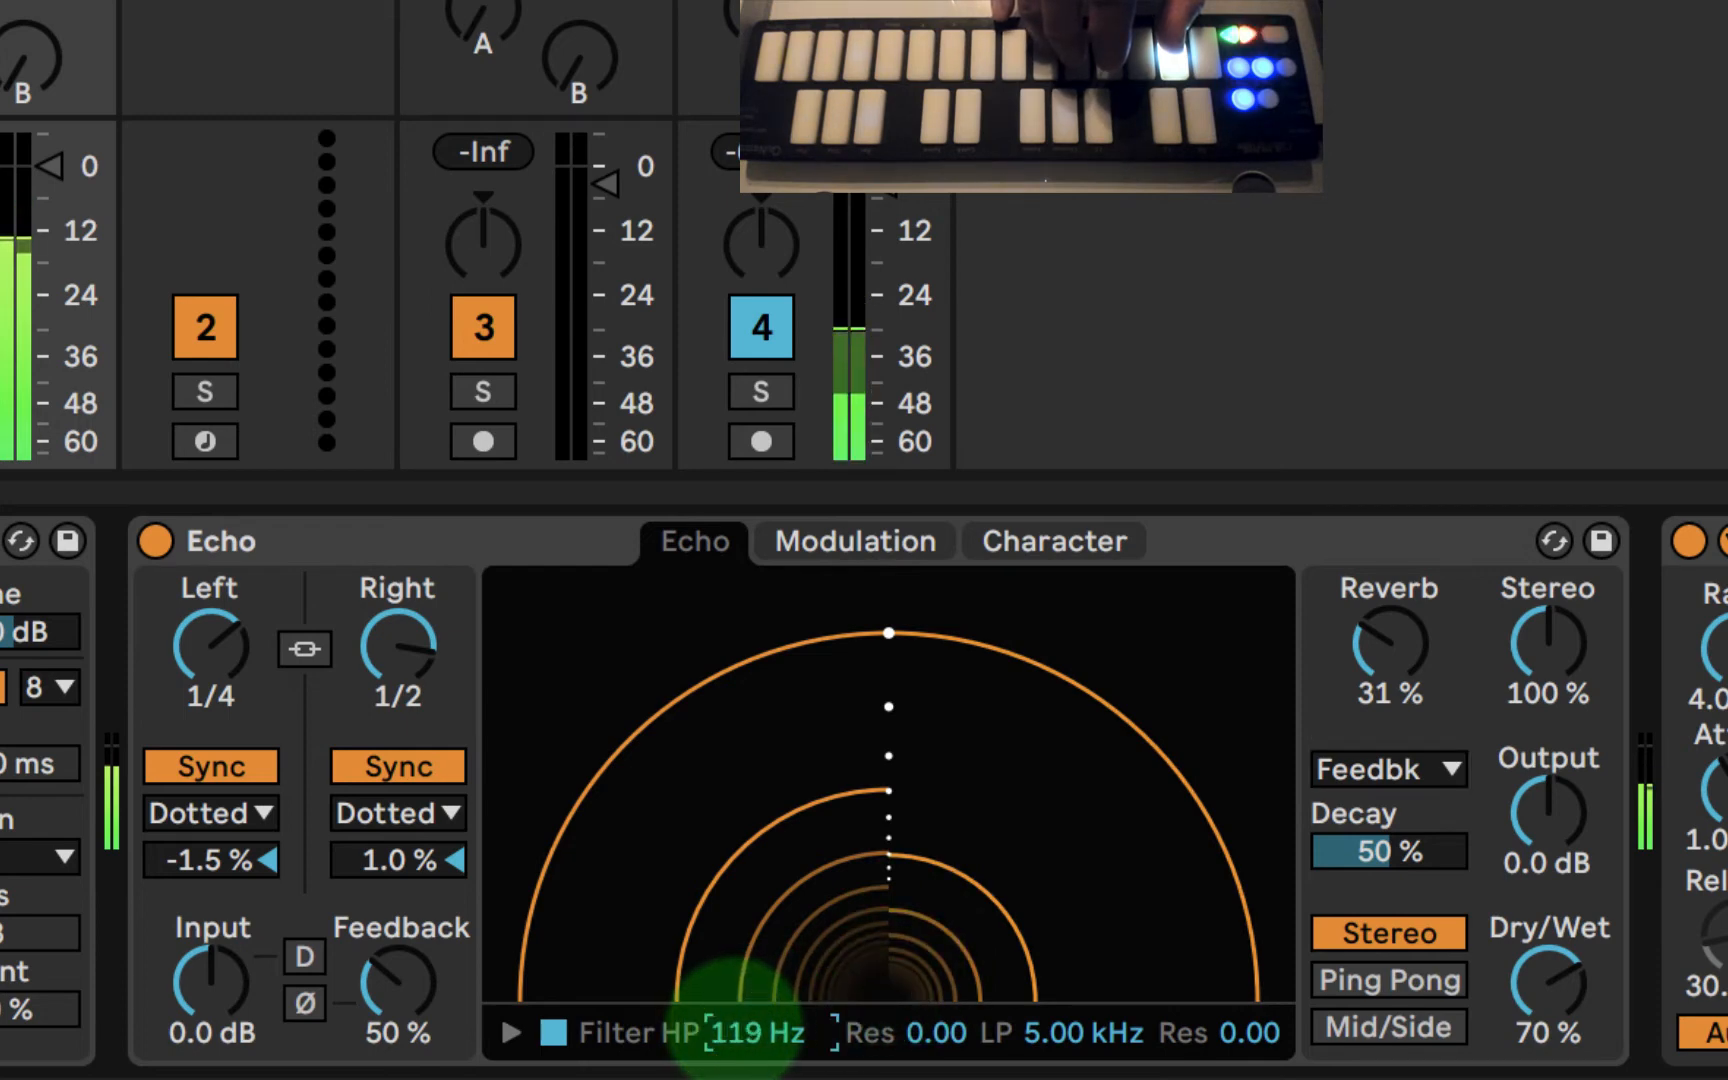
{"action": "left_click", "coordinate": [514, 1030]}
{"action": "left_click_drag", "start_coordinate": [700, 983], "coordinate": [919, 927]}
{"action": "left_click_drag", "start_coordinate": [1097, 955], "coordinate": [1012, 925]}
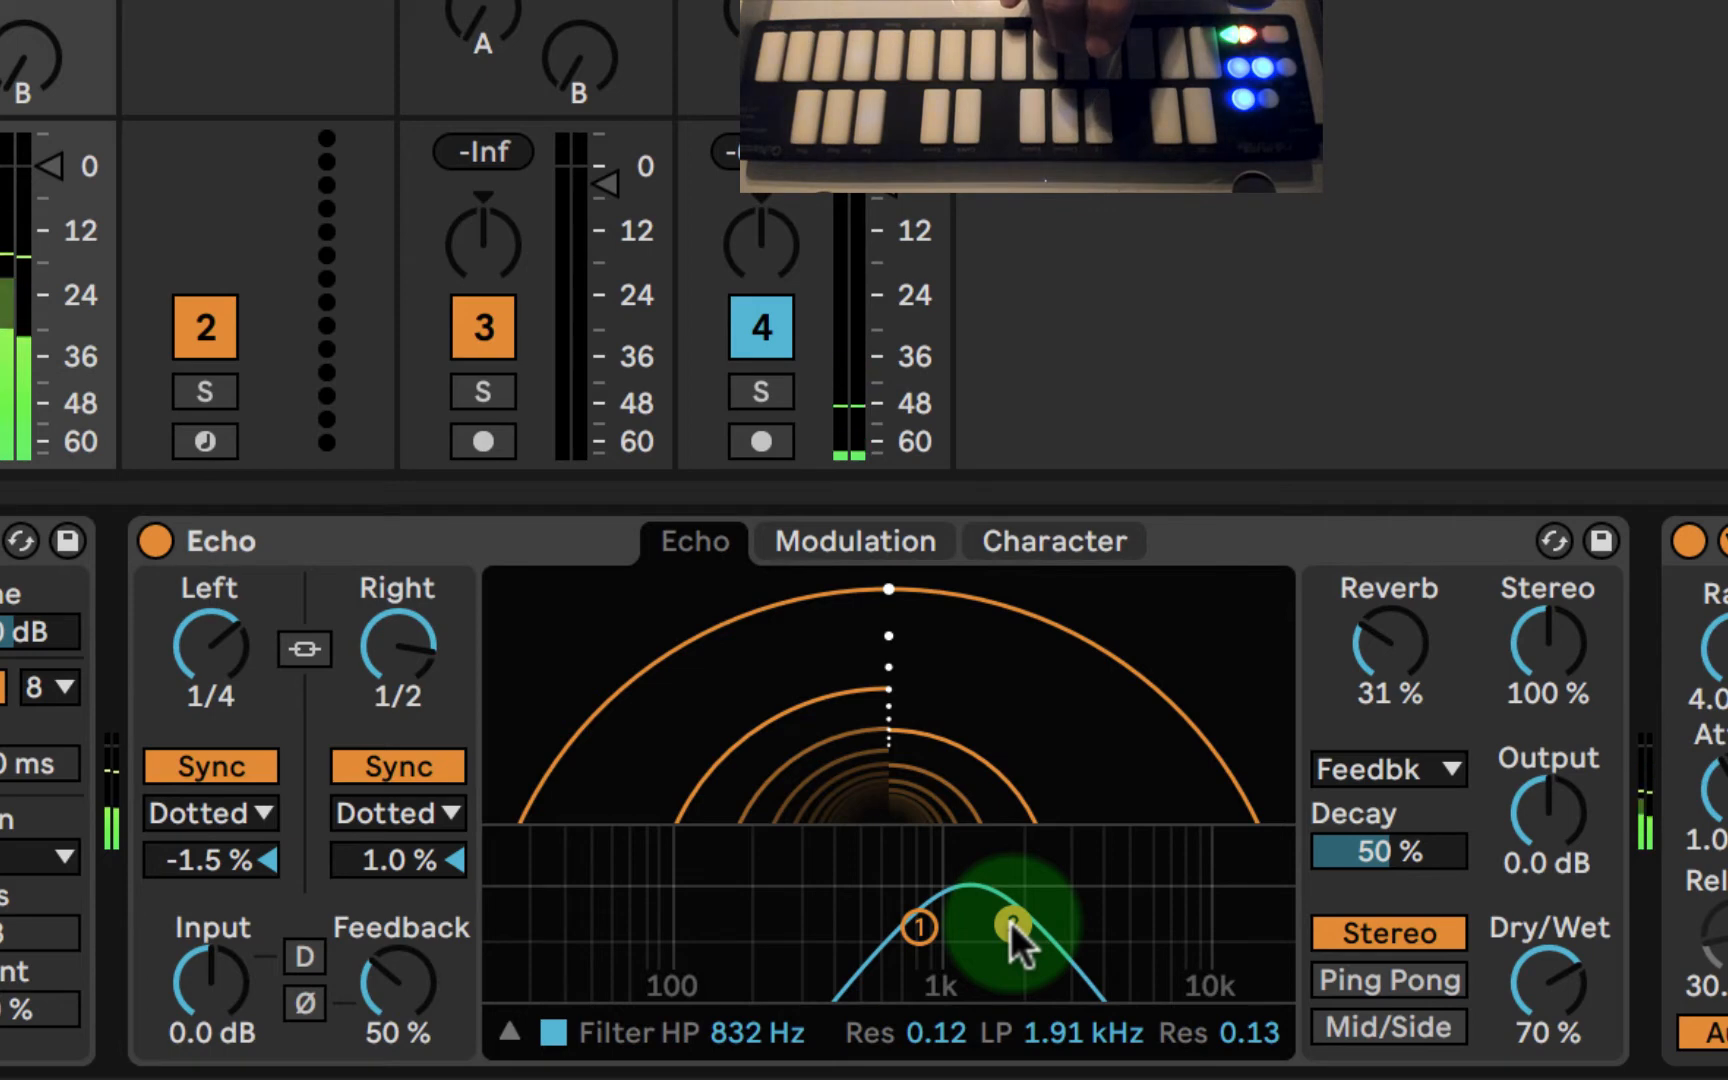
{"action": "left_click_drag", "start_coordinate": [1012, 922], "coordinate": [1141, 930]}
{"action": "left_click_drag", "start_coordinate": [919, 927], "coordinate": [1007, 930]}
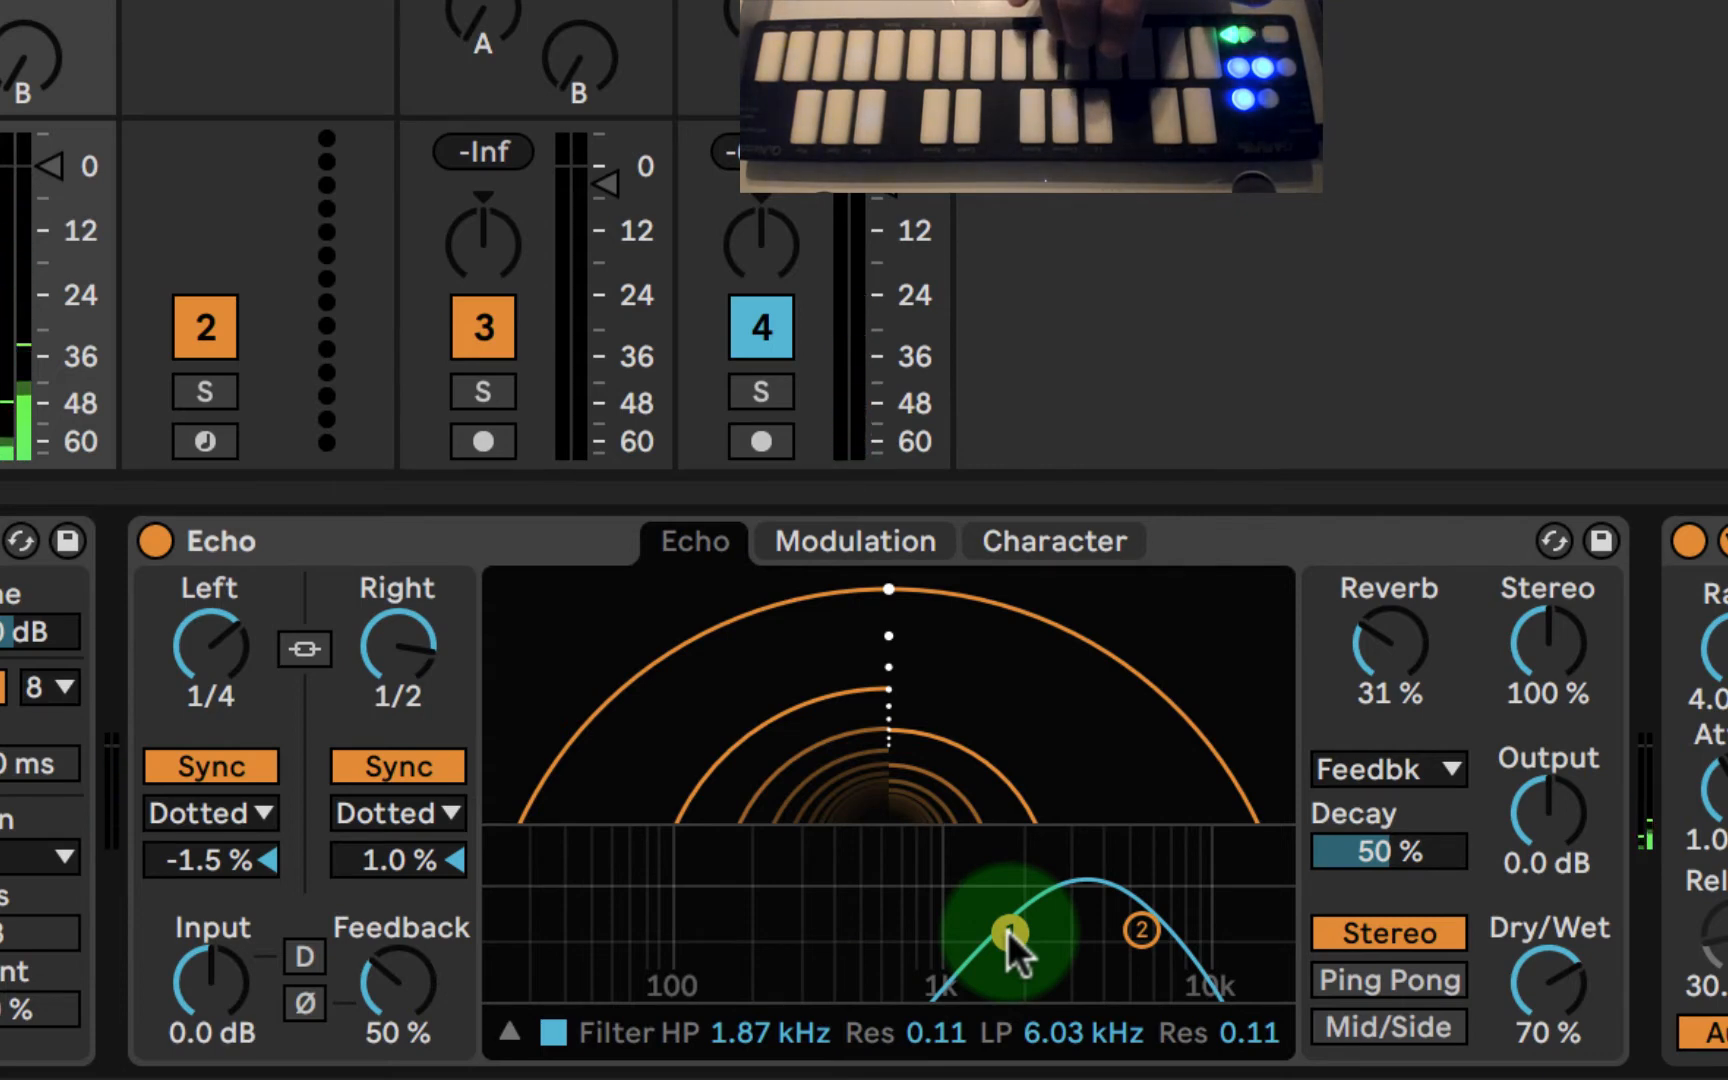
{"action": "left_click_drag", "start_coordinate": [1007, 930], "coordinate": [819, 963]}
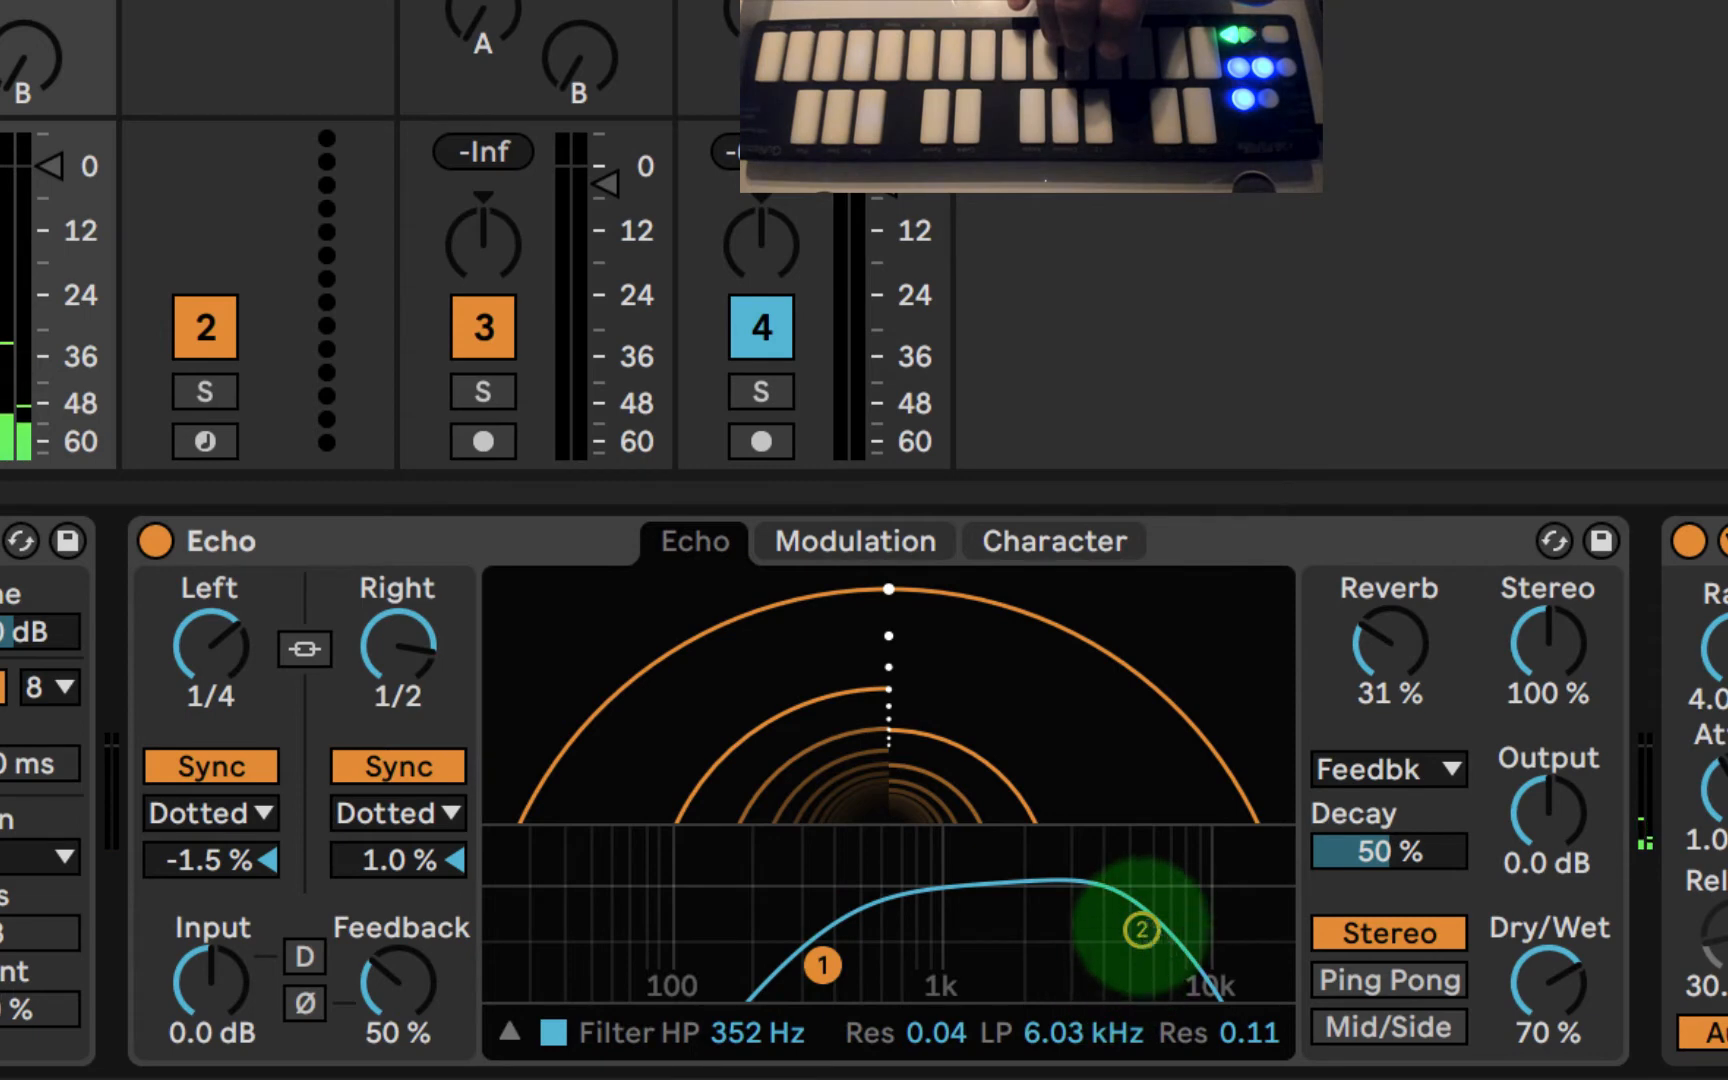
{"action": "left_click_drag", "start_coordinate": [1140, 930], "coordinate": [1087, 971]}
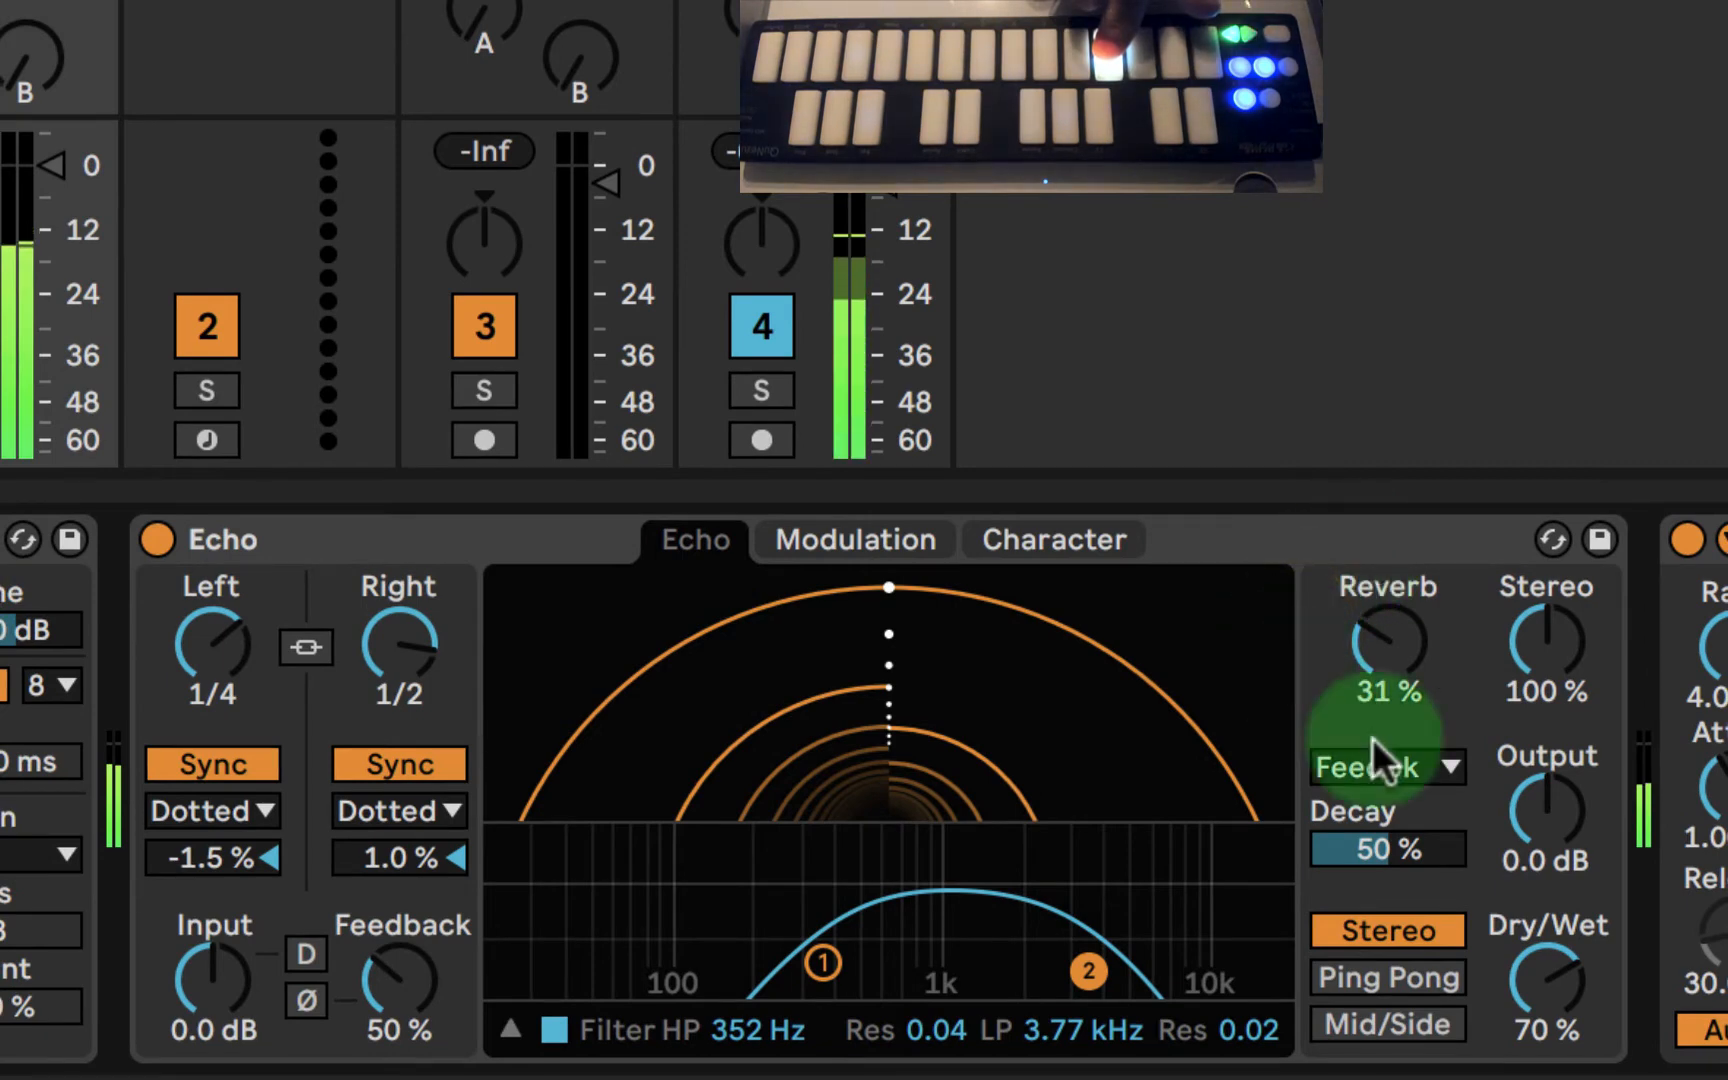
- Set Echo's dry/wet mix to 68% and try Ping Pong mode before returning to Stereo
{"action": "left_click_drag", "start_coordinate": [1530, 993], "coordinate": [1530, 972]}
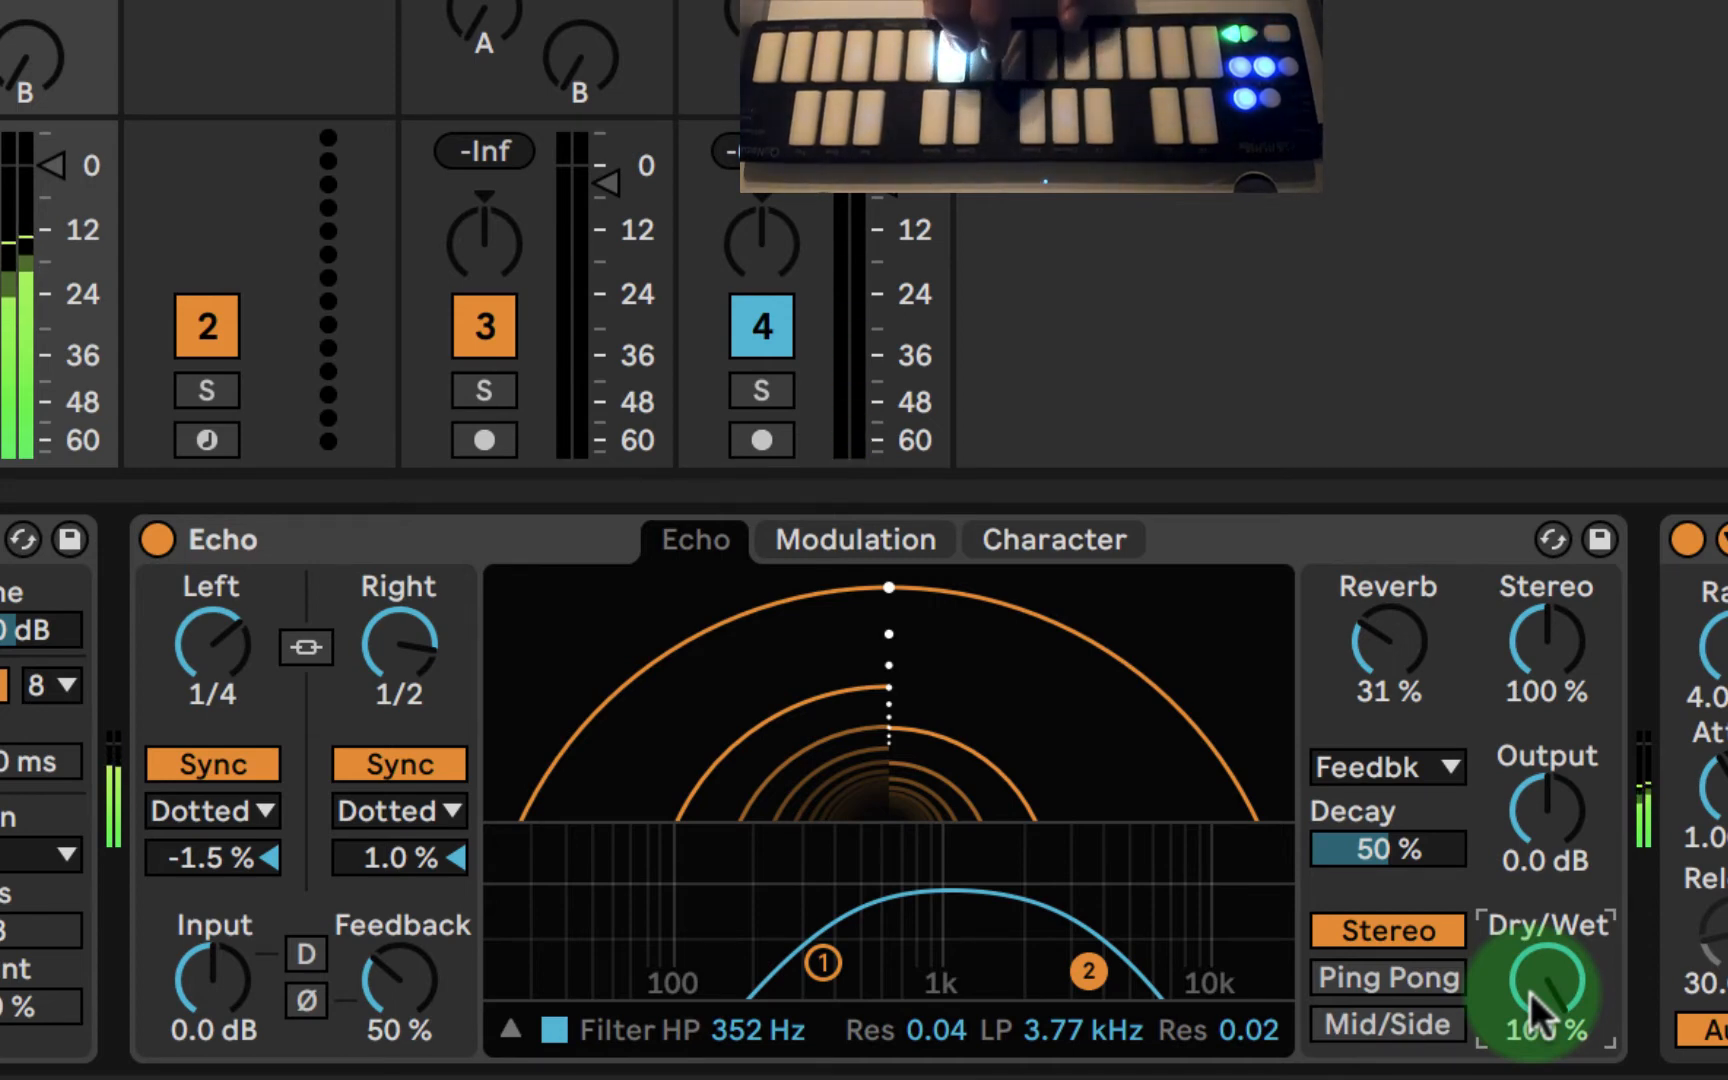
{"action": "left_click_drag", "start_coordinate": [1530, 992], "coordinate": [1530, 1066]}
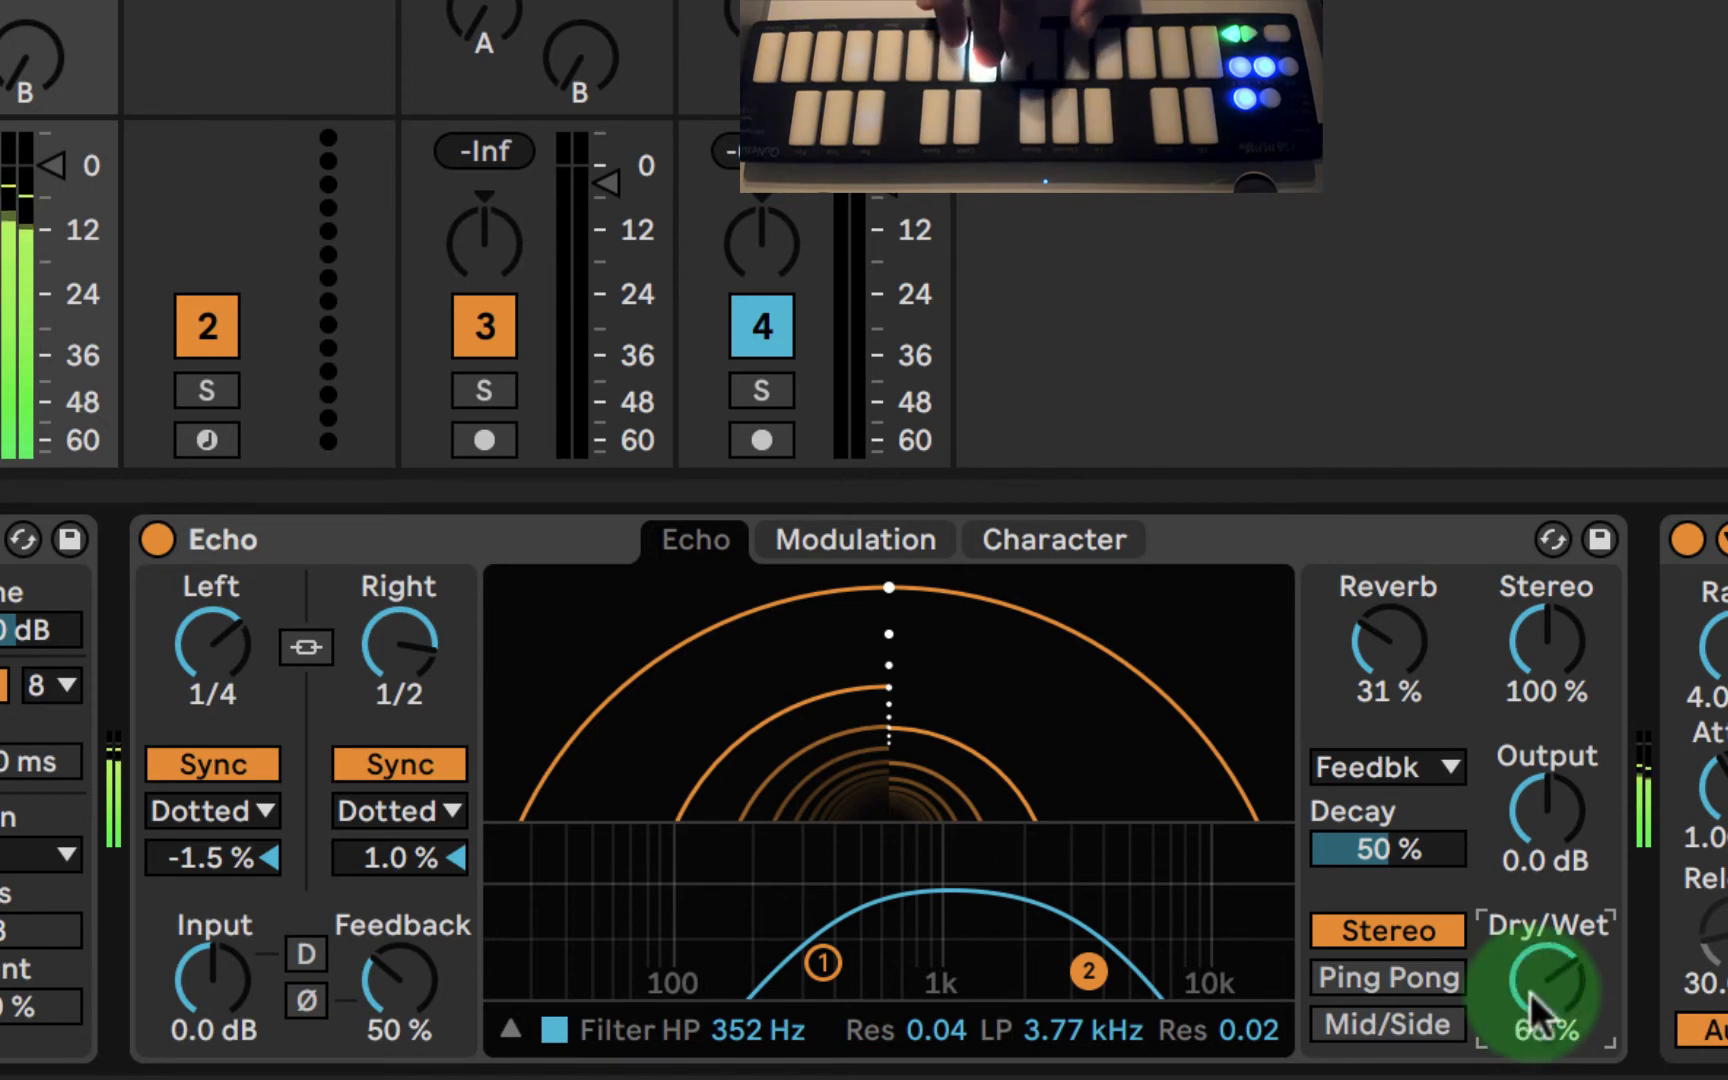
{"action": "left_click", "coordinate": [1395, 975]}
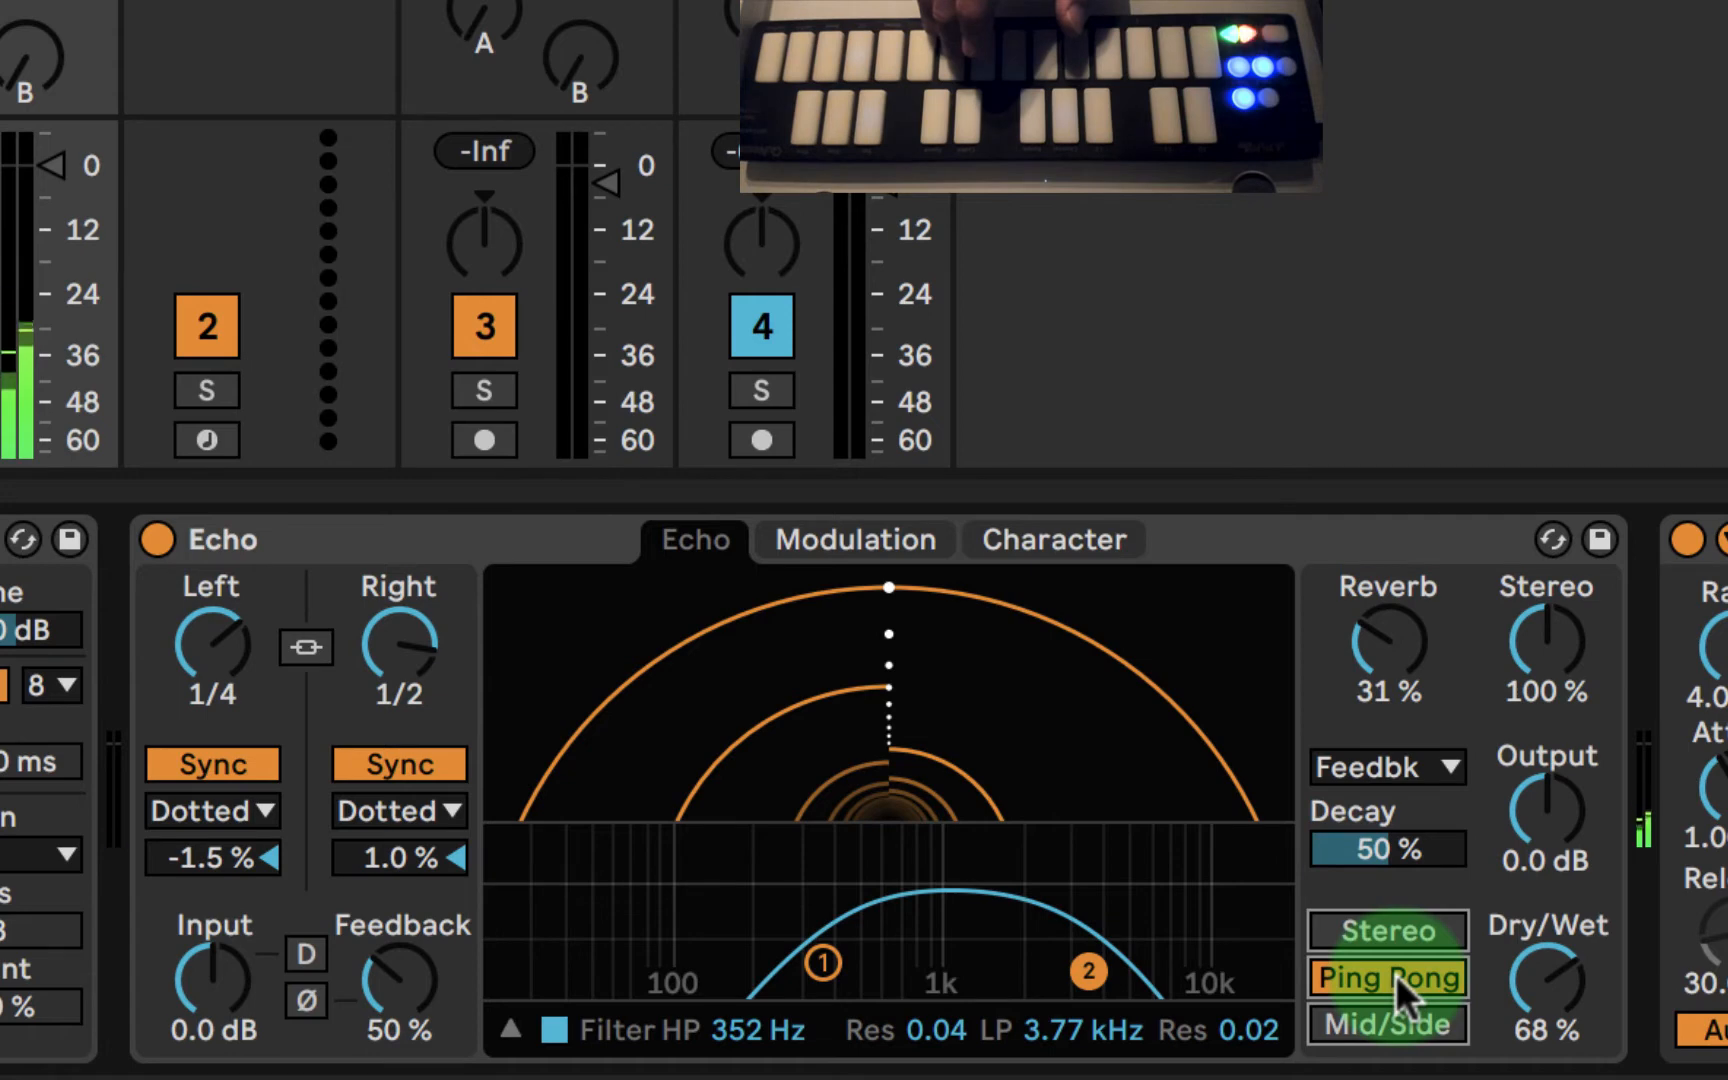
{"action": "left_click", "coordinate": [1364, 922]}
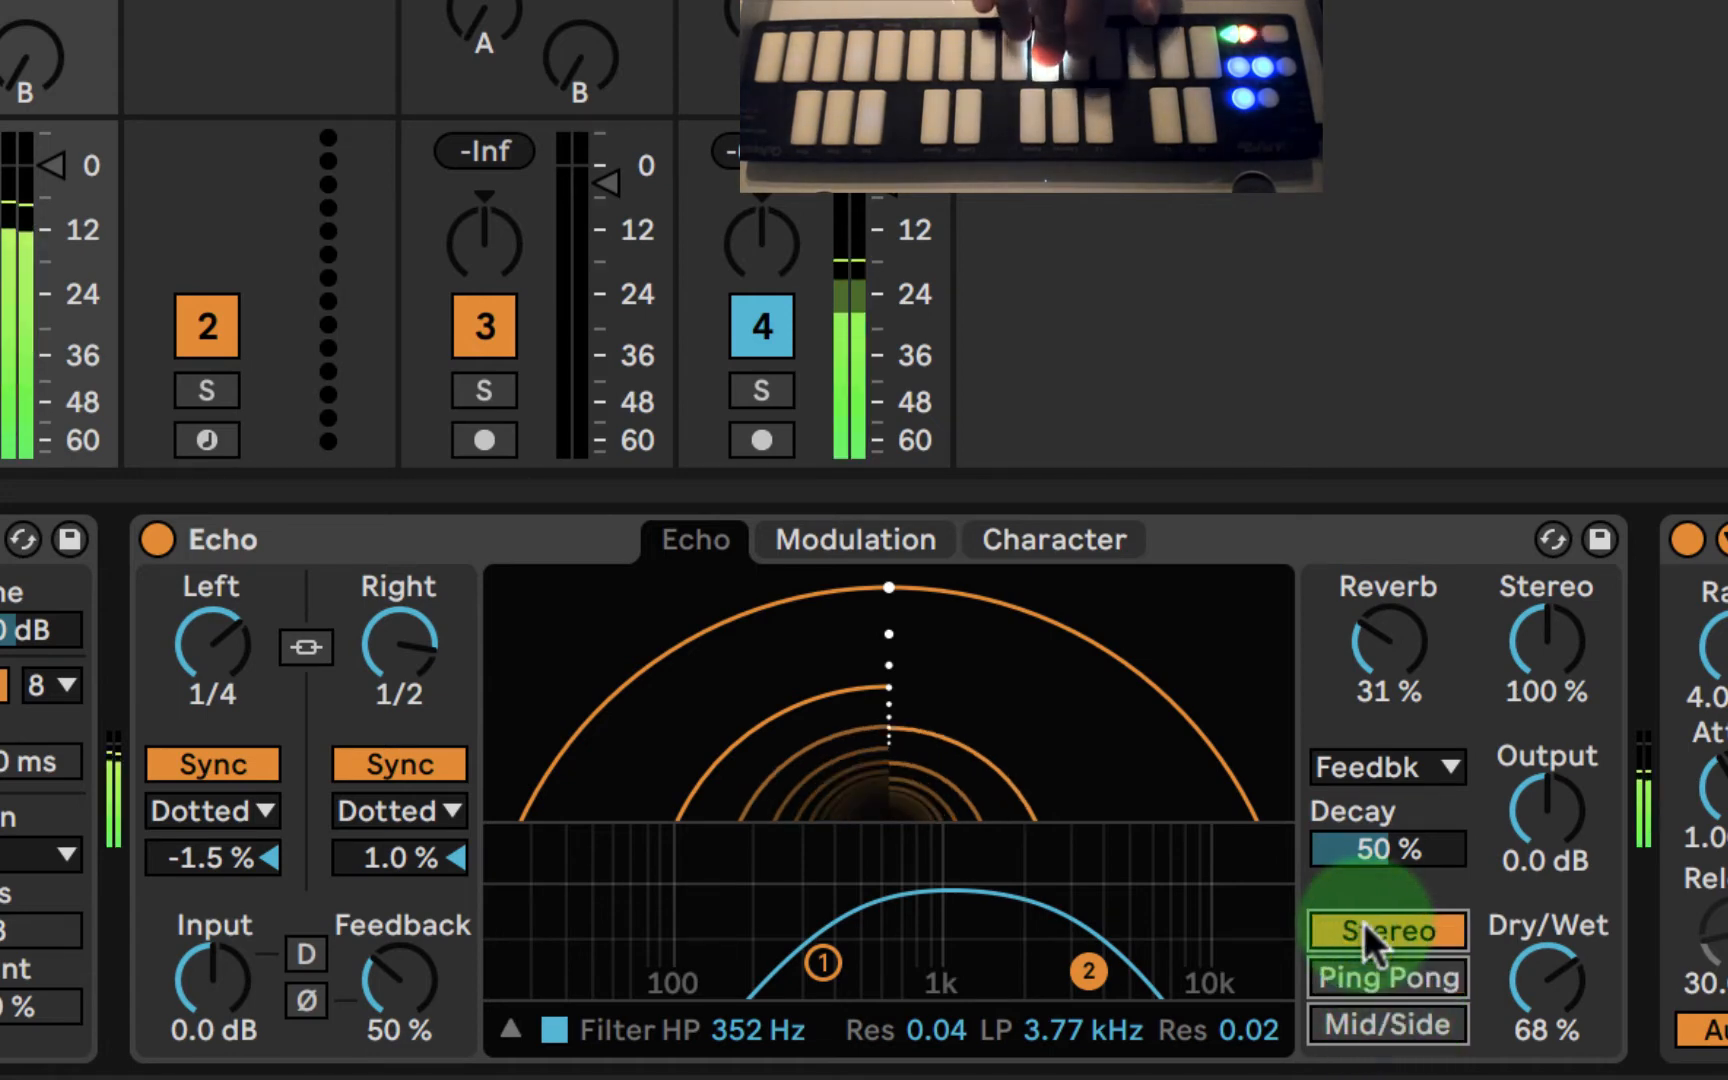
- Collapse Echo's filter display and set the high-pass filter's resonance to 0.11
{"action": "left_click", "coordinate": [503, 1025]}
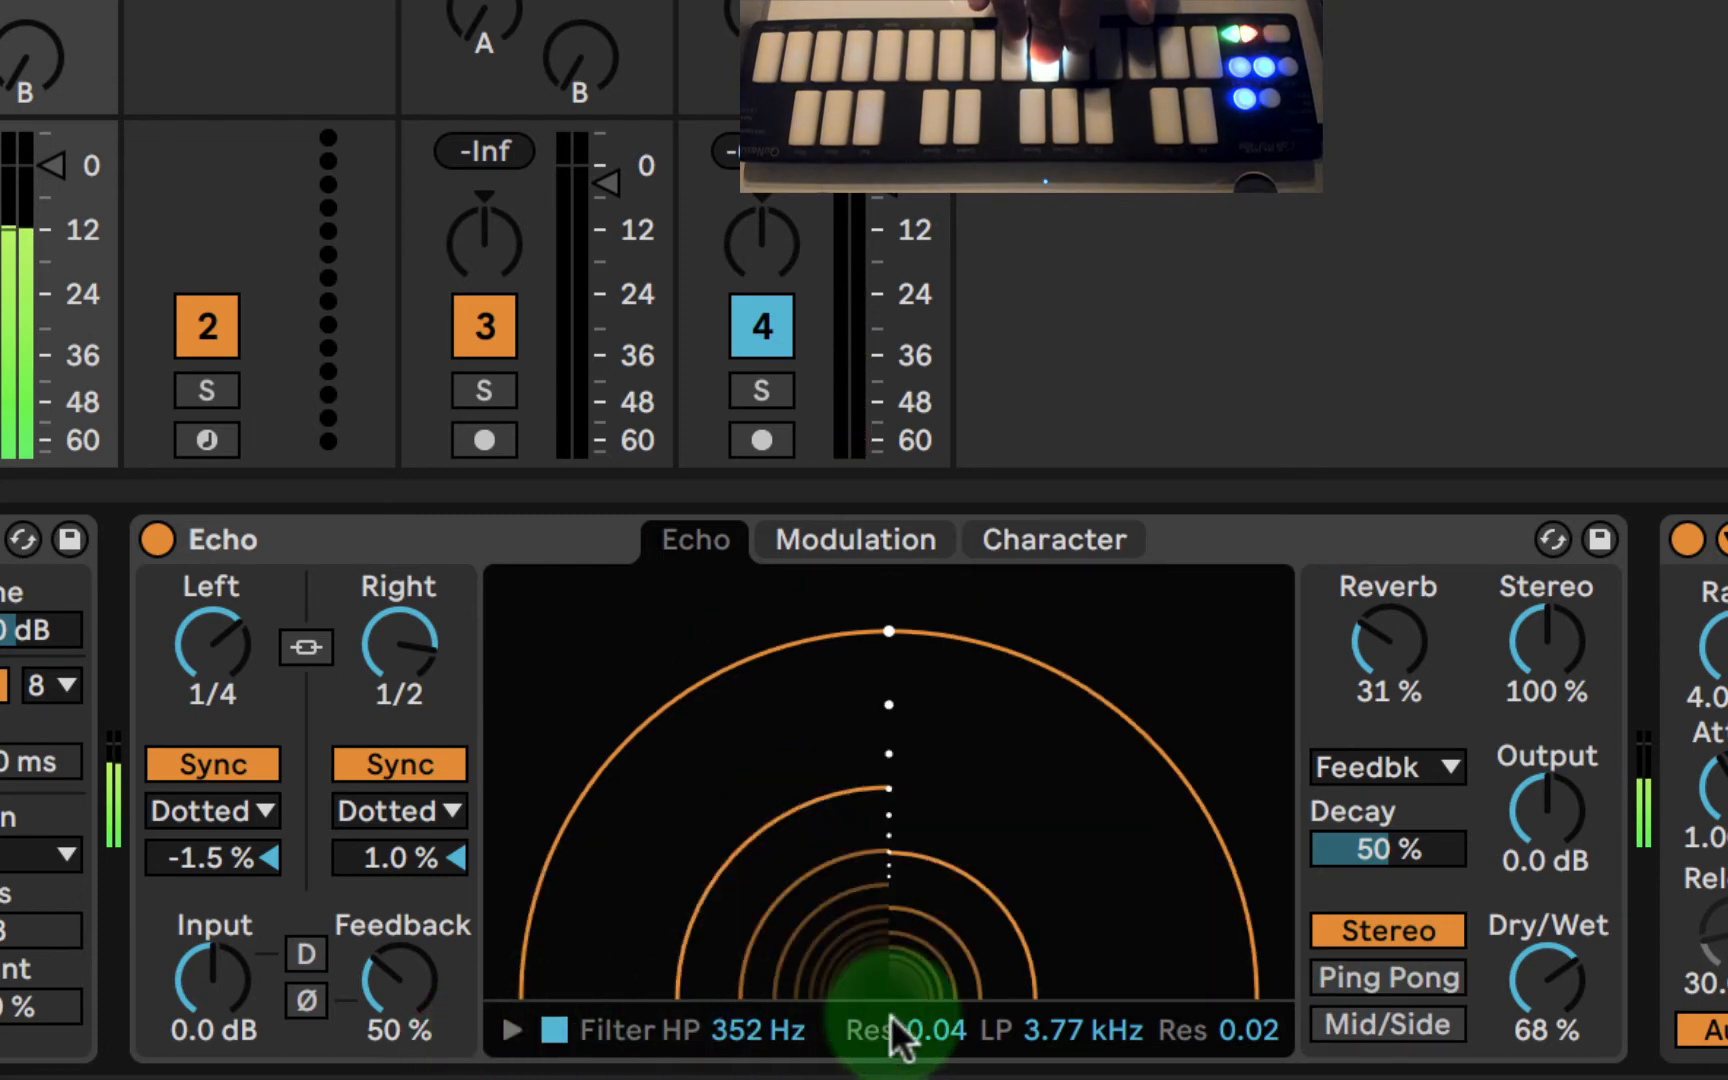
{"action": "left_click_drag", "start_coordinate": [900, 1035], "coordinate": [910, 1015]}
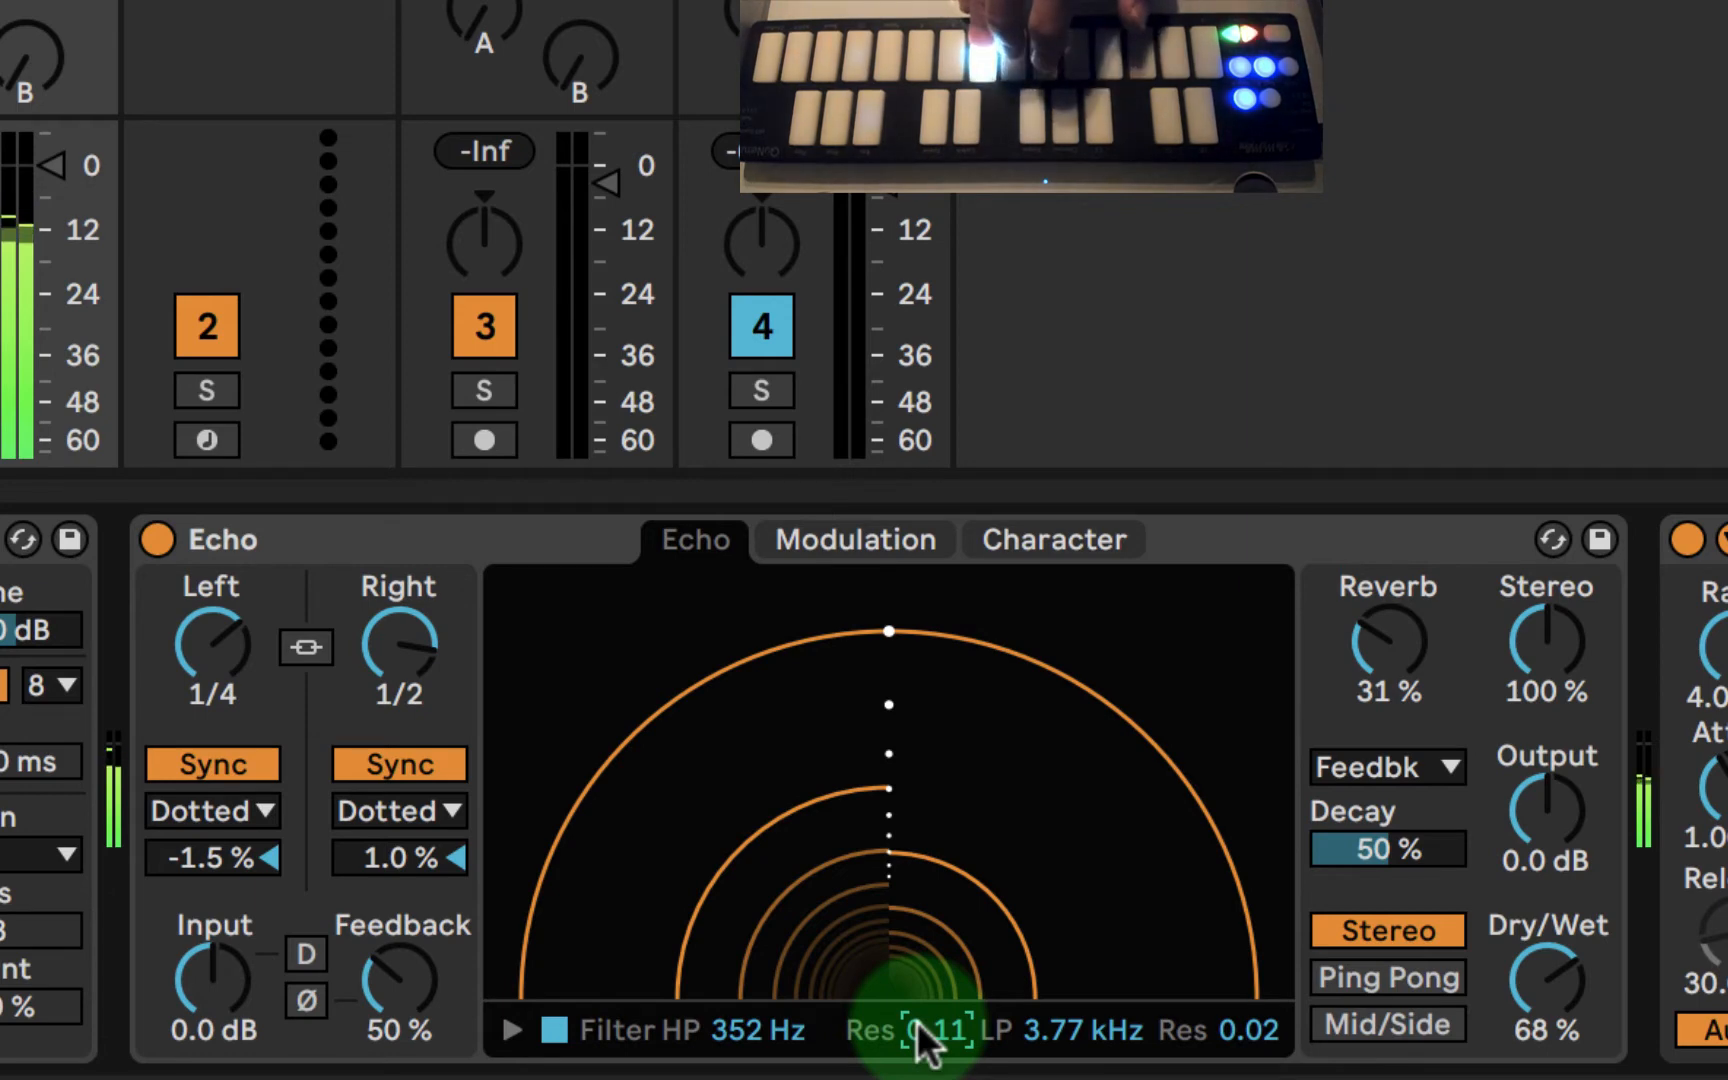
- Set Echo's low-pass filter resonance to 0.06, try feedback at 20%, and raise it to 77%
{"action": "left_click_drag", "start_coordinate": [1219, 1030], "coordinate": [1219, 1016]}
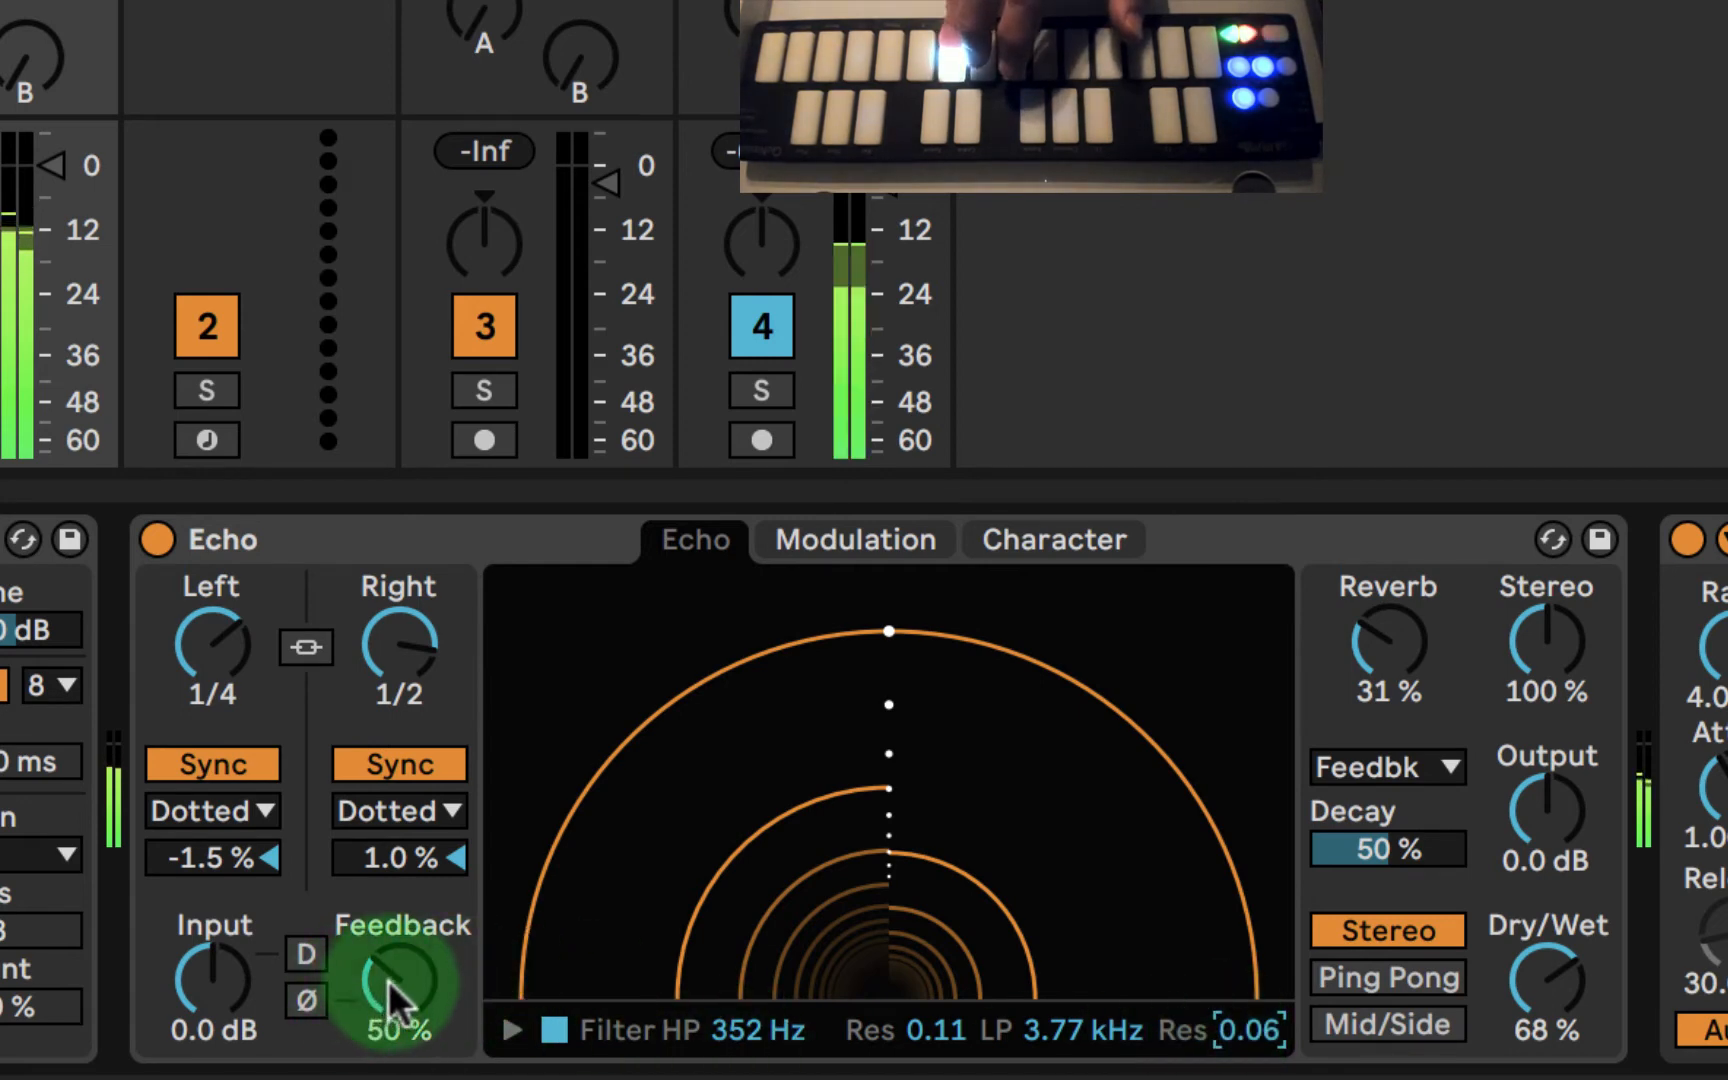
{"action": "mouse_move", "coordinate": [398, 985]}
{"action": "left_mouse_down"}
{"action": "mouse_move", "coordinate": [398, 950]}
{"action": "mouse_move", "coordinate": [398, 1033]}
{"action": "mouse_move", "coordinate": [392, 980]}
{"action": "left_mouse_up"}
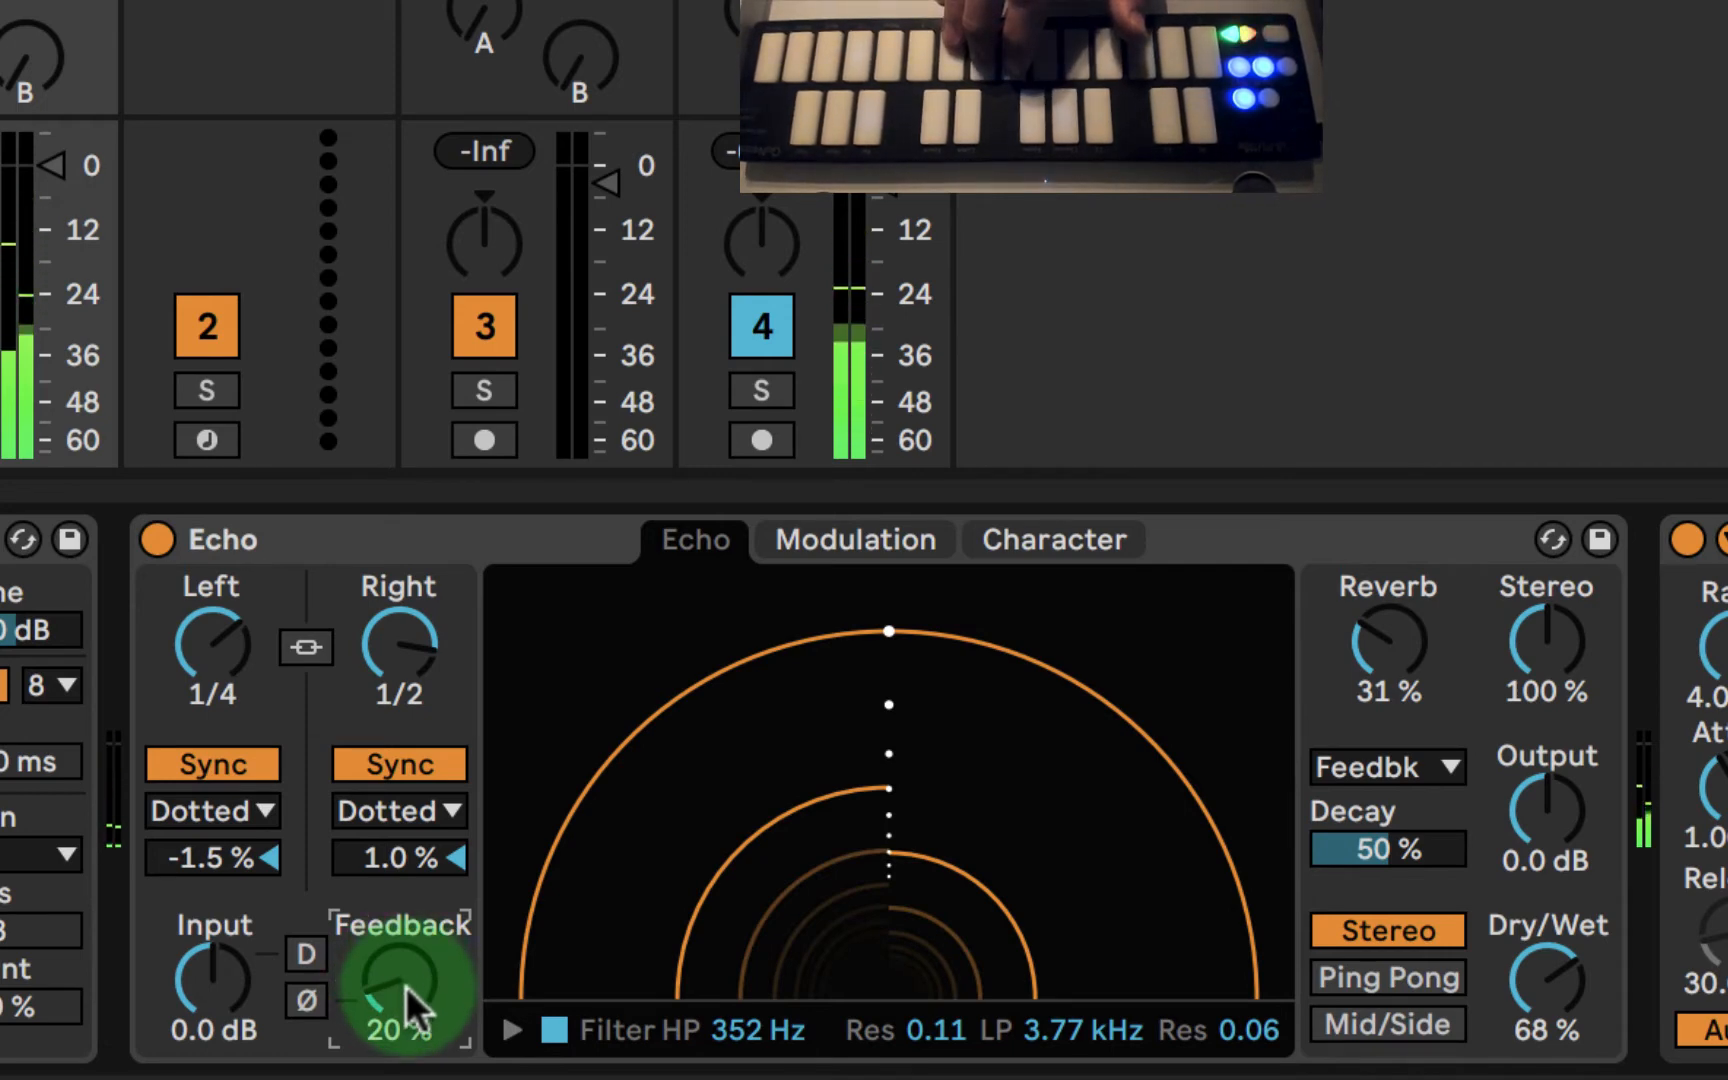
{"action": "left_click_drag", "start_coordinate": [400, 985], "coordinate": [400, 926]}
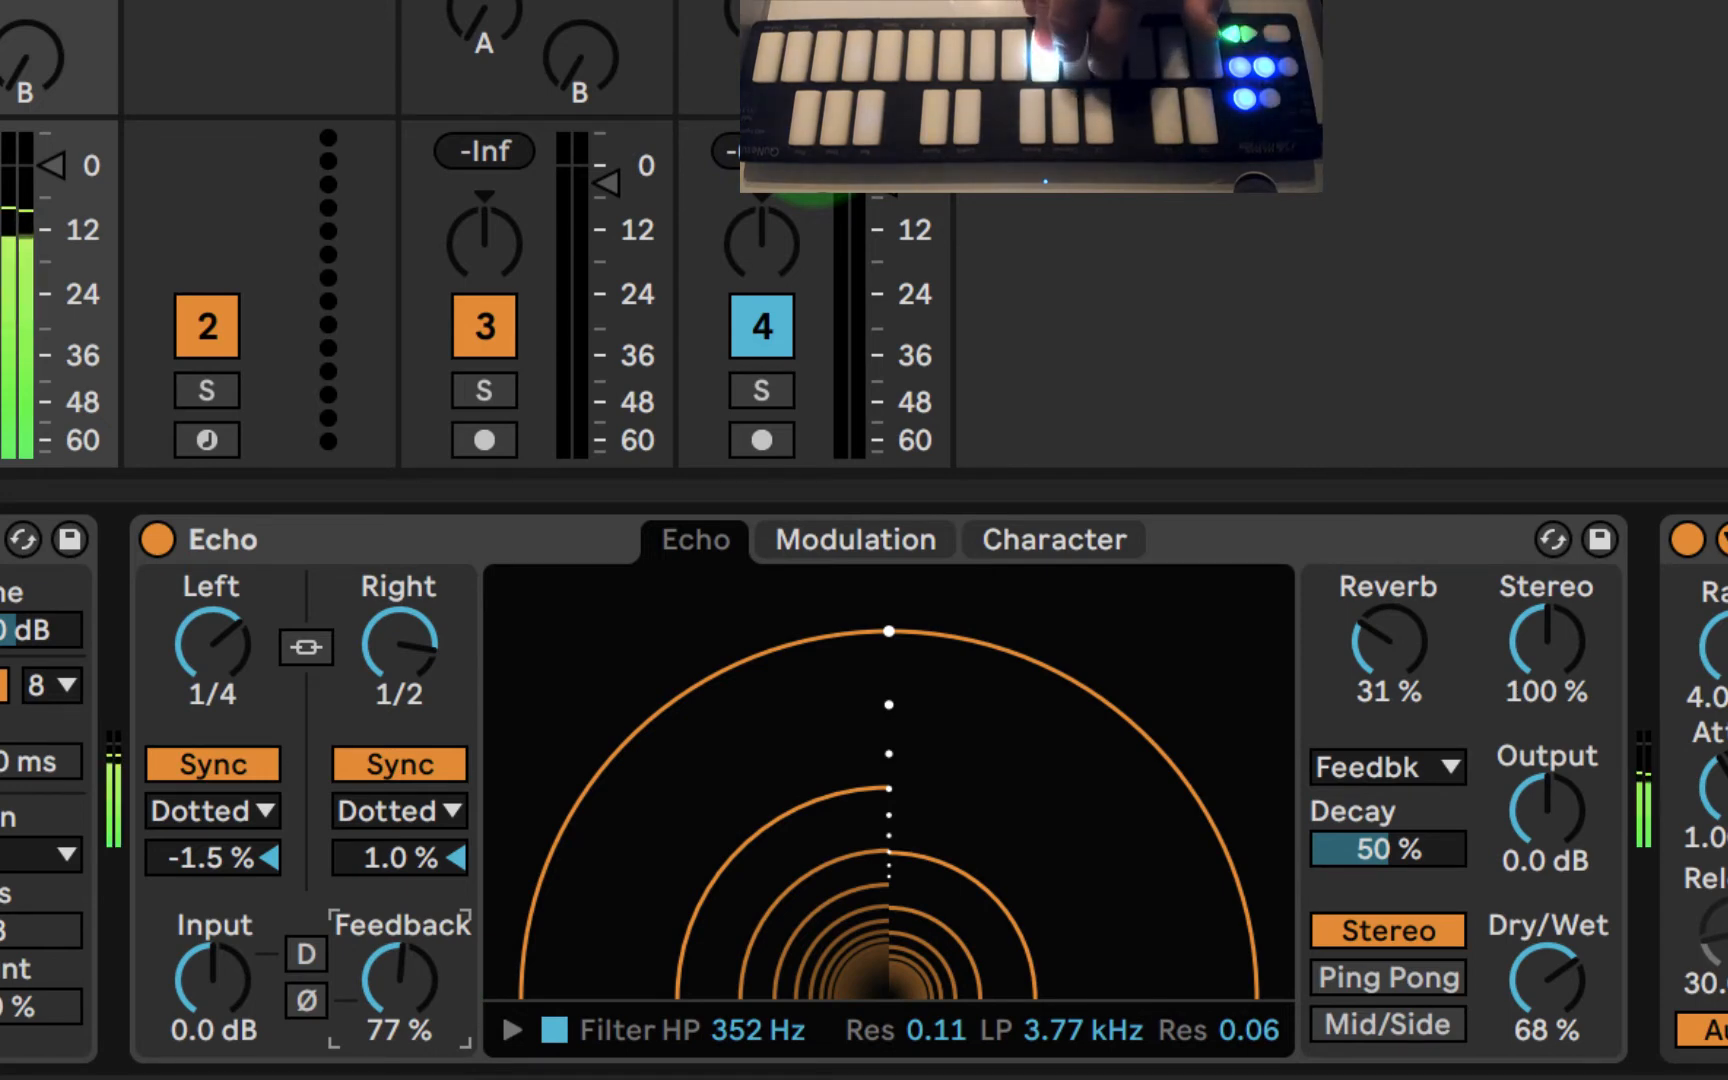
- Set Echo's reverb to 45% with a 70% decay and change the right delay's sync division from Dotted to Notes
{"action": "mouse_move", "coordinate": [1395, 648]}
{"action": "left_mouse_down"}
{"action": "mouse_move", "coordinate": [1400, 625]}
{"action": "mouse_move", "coordinate": [1401, 653]}
{"action": "left_mouse_up"}
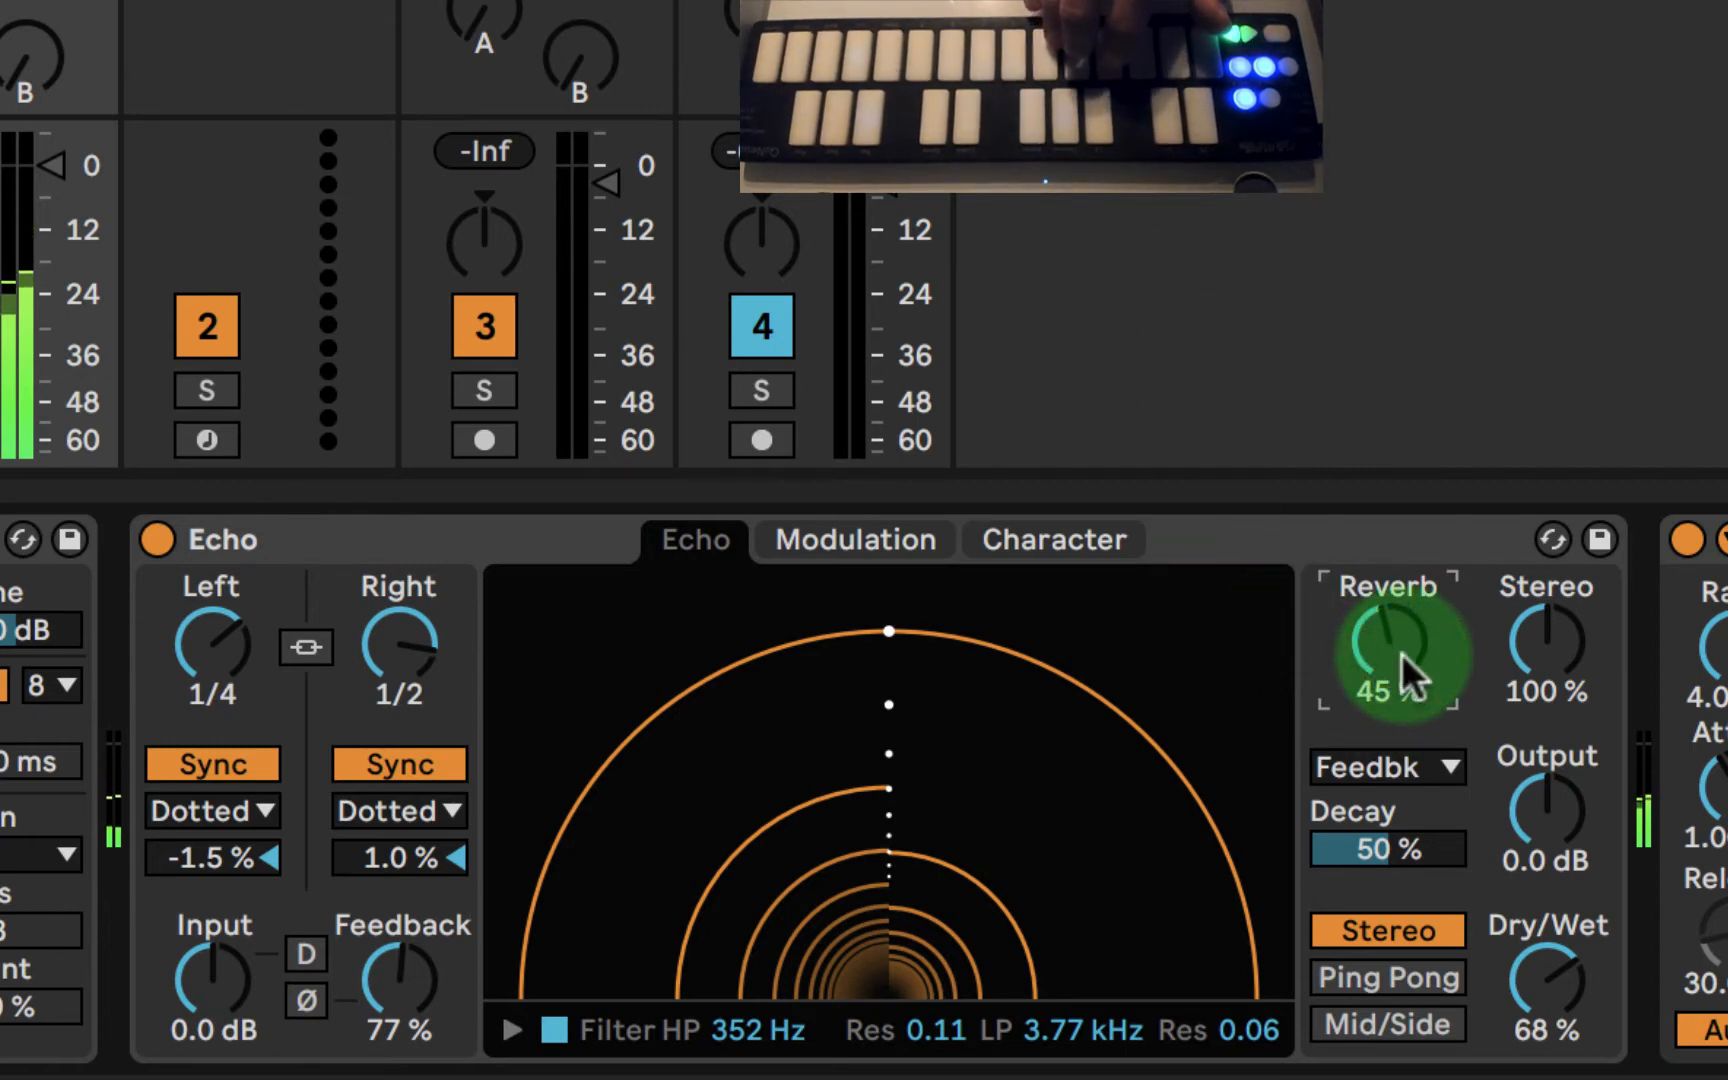
{"action": "left_click_drag", "start_coordinate": [1390, 855], "coordinate": [1390, 833]}
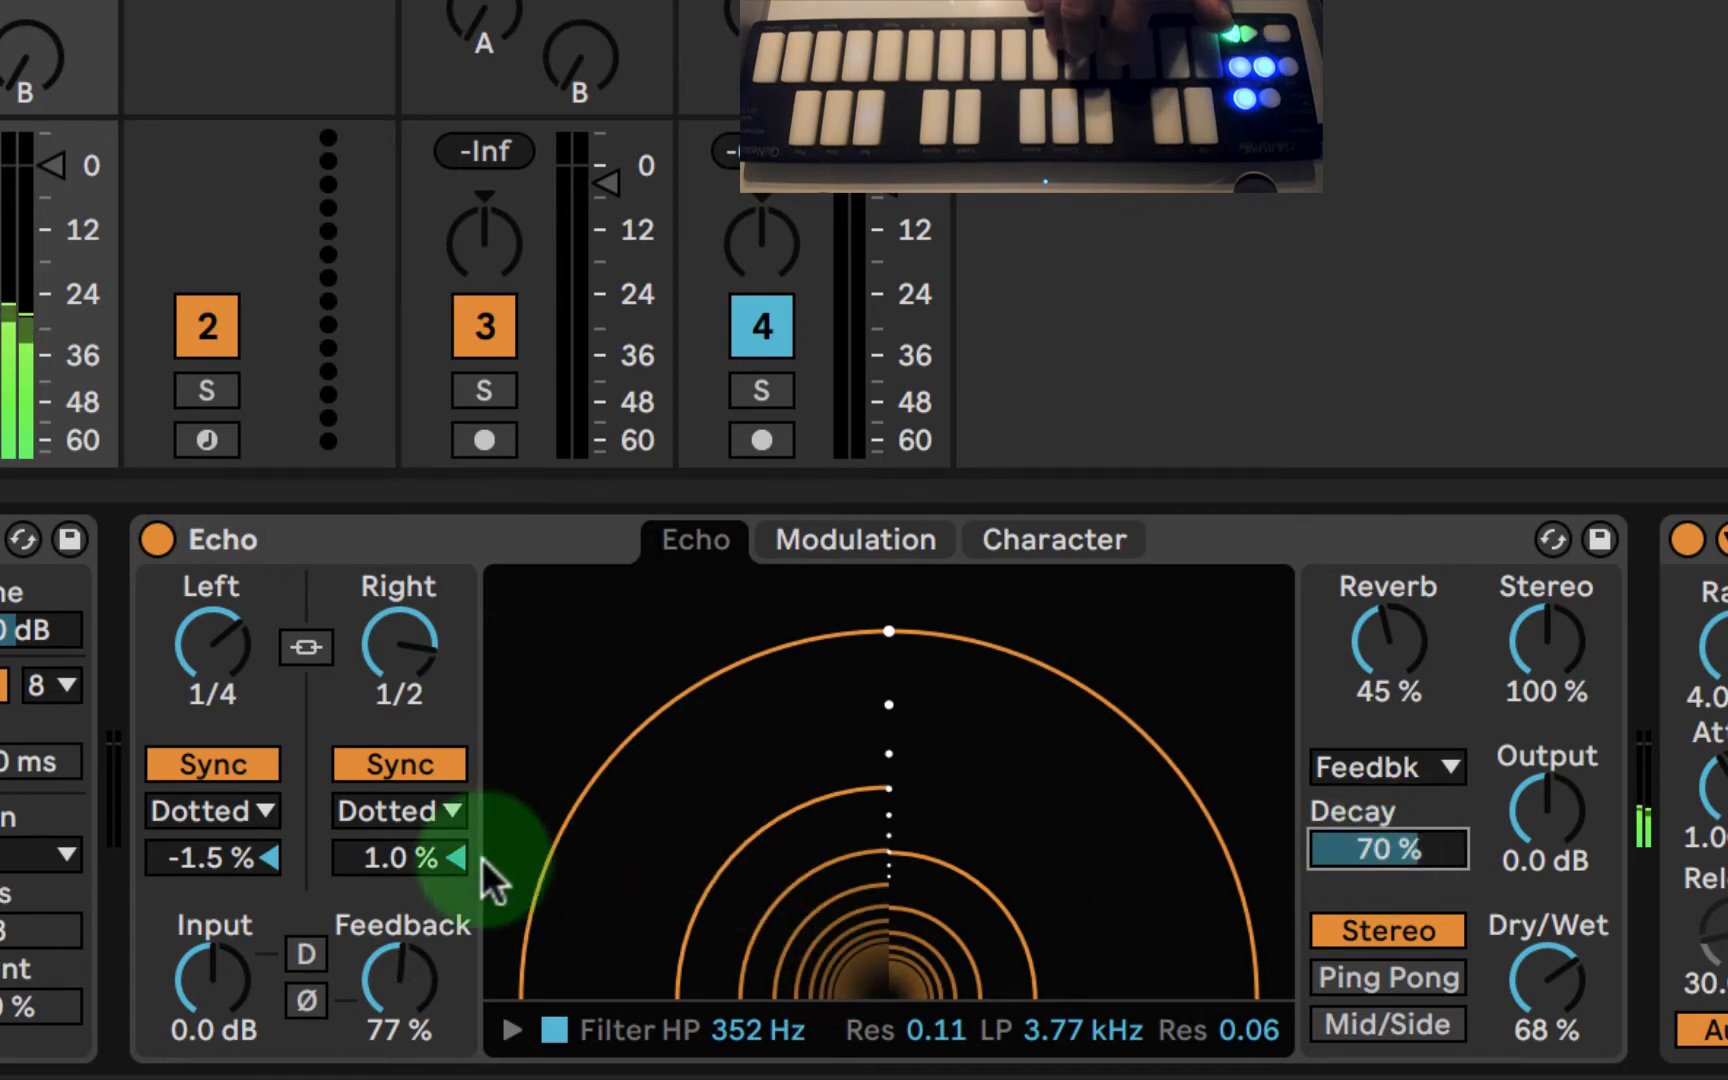
{"action": "left_click", "coordinate": [382, 795]}
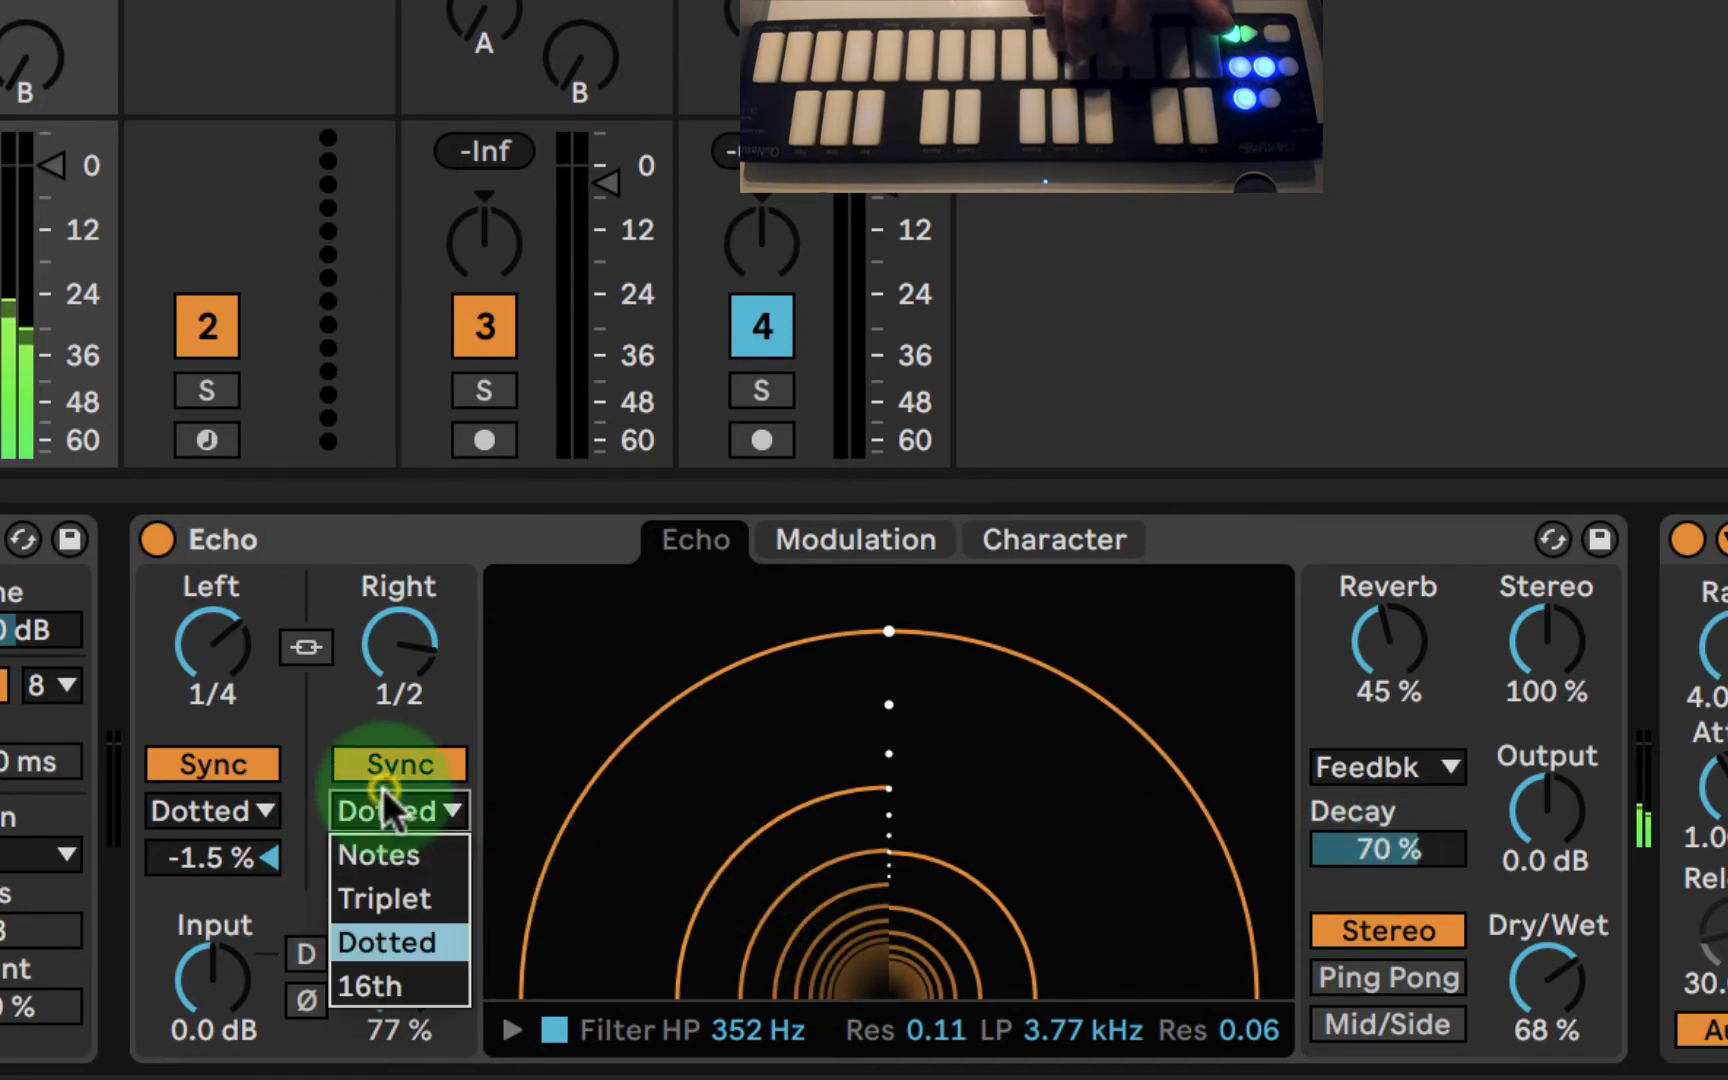
{"action": "left_click", "coordinate": [382, 872]}
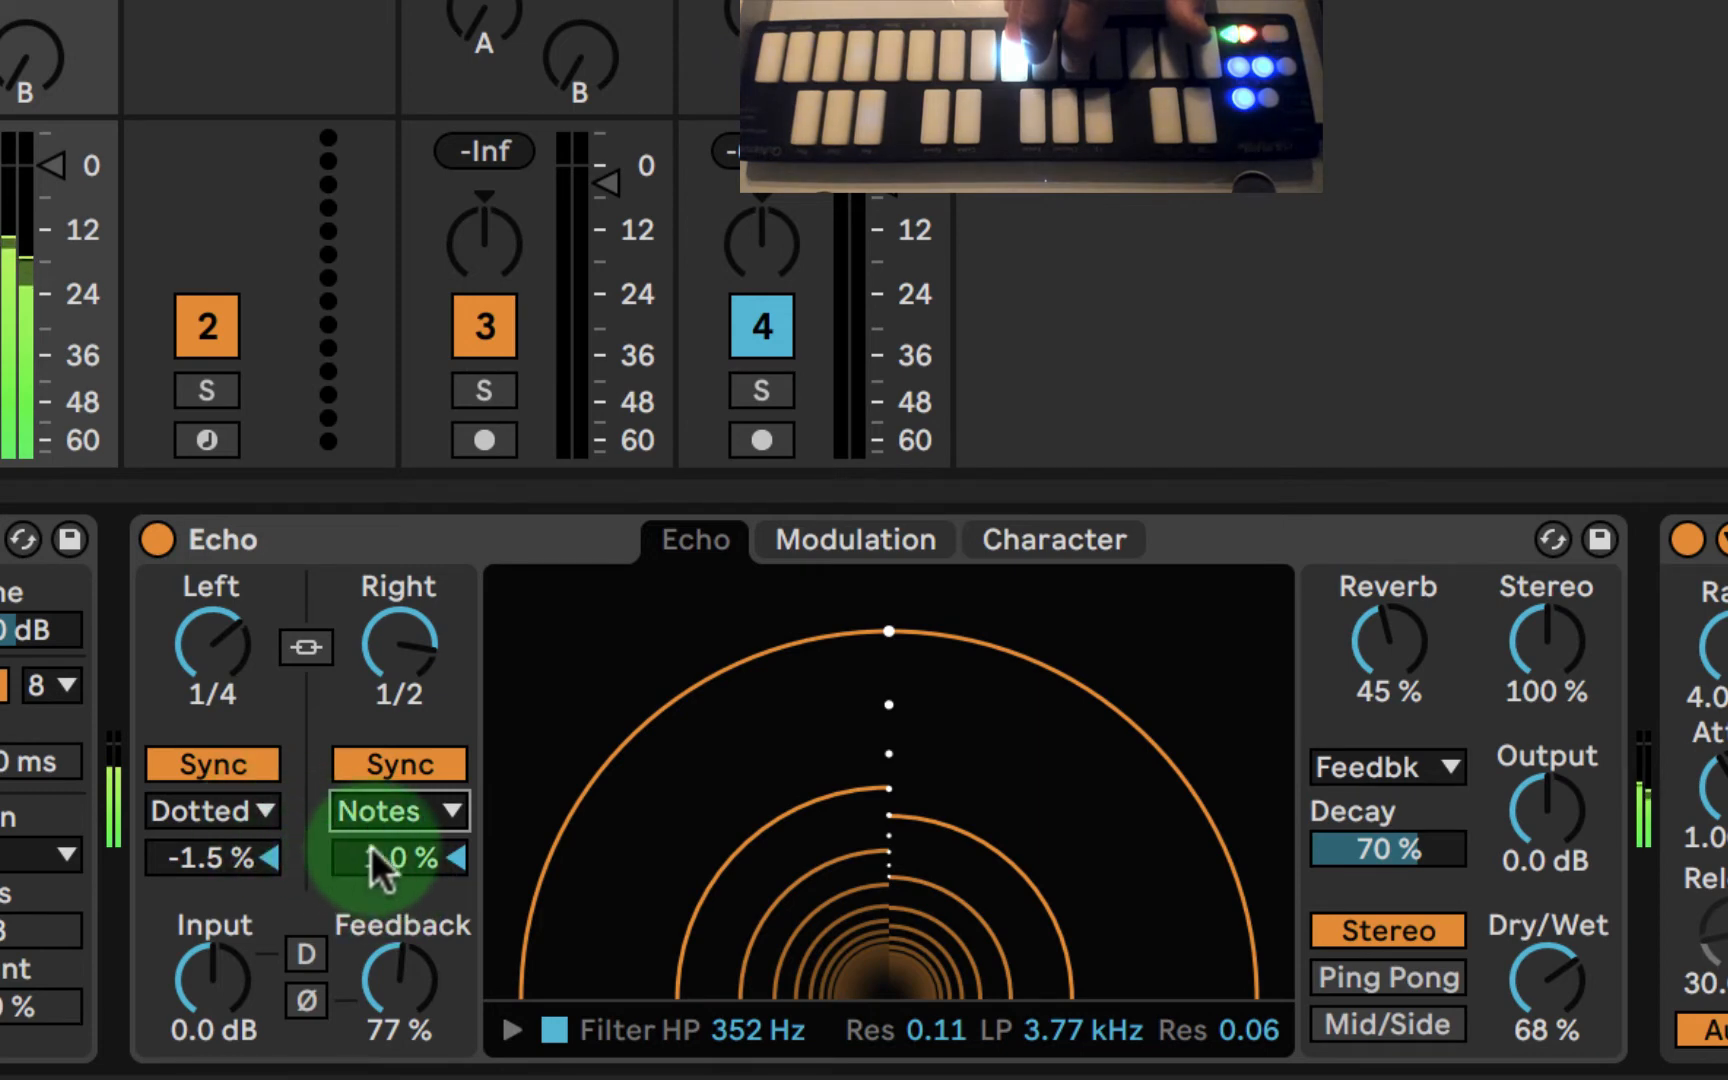
- Try unsynced Echo delay times of 599 ms left and 1.24 s right, and return both channels to Sync
{"action": "left_click", "coordinate": [398, 640]}
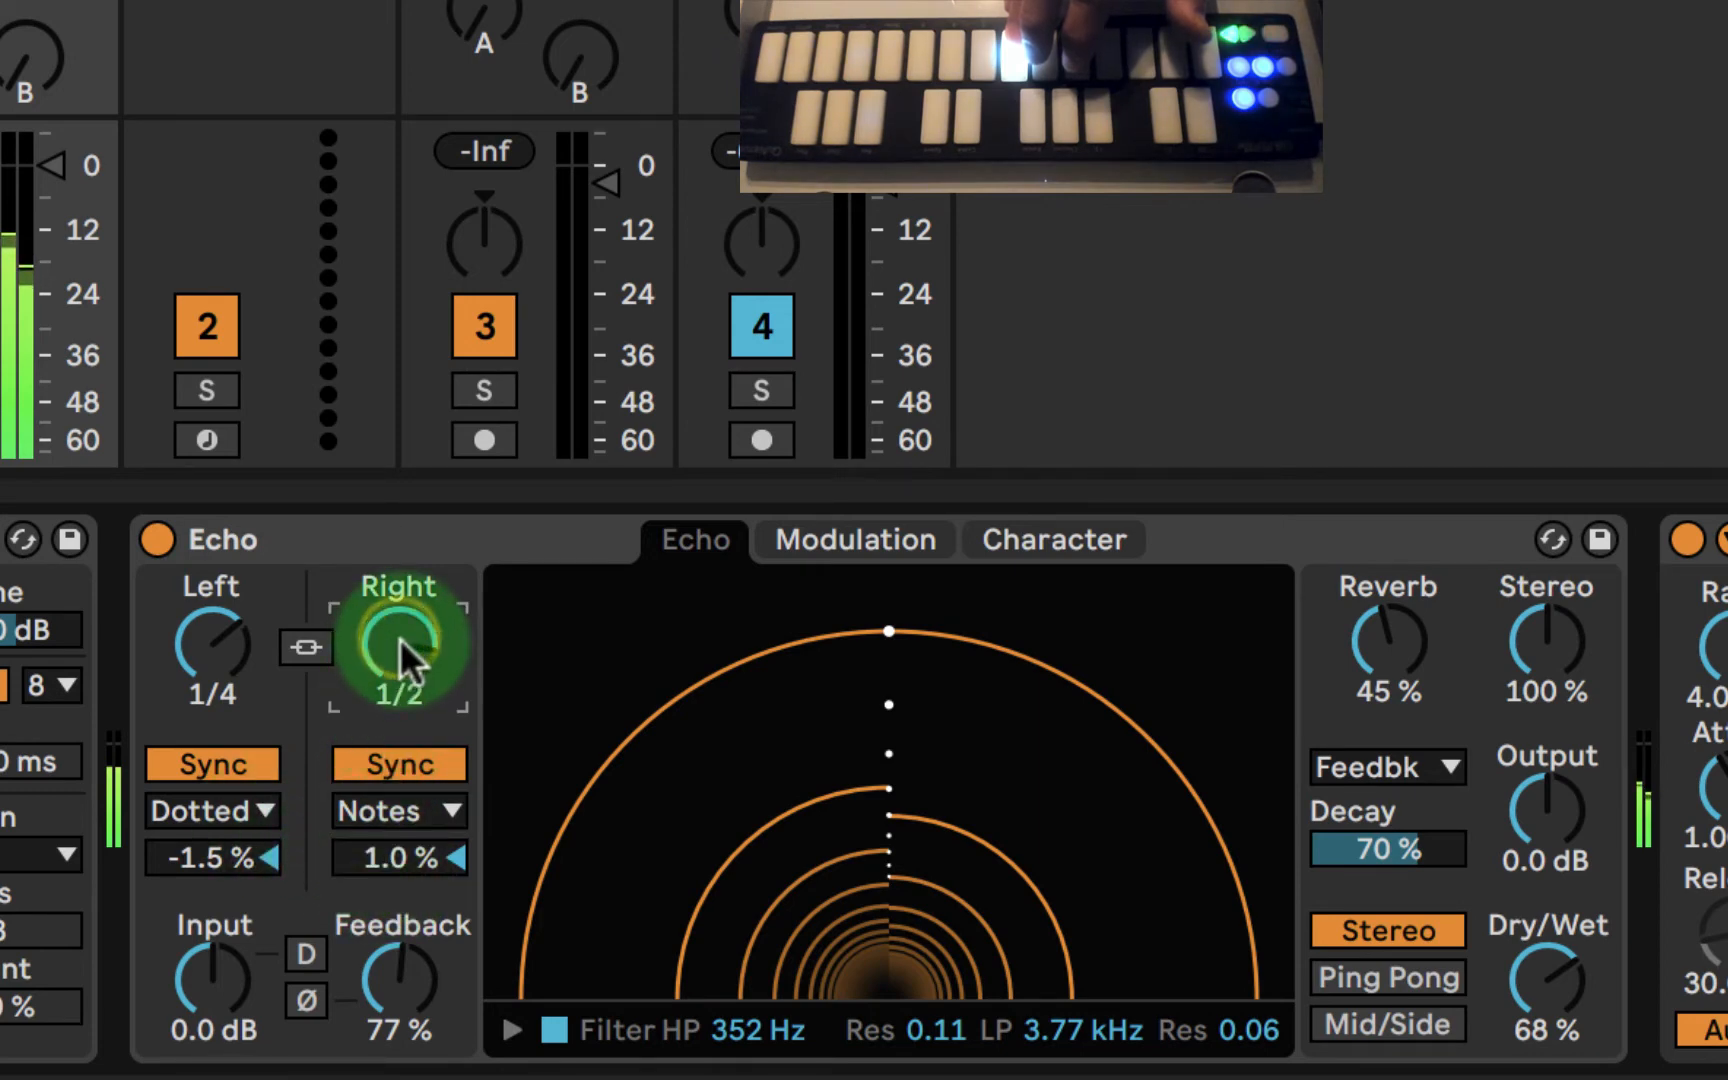
{"action": "left_click", "coordinate": [394, 760]}
{"action": "mouse_move", "coordinate": [396, 650]}
{"action": "left_mouse_down"}
{"action": "mouse_move", "coordinate": [396, 590]}
{"action": "mouse_move", "coordinate": [398, 651]}
{"action": "left_mouse_up"}
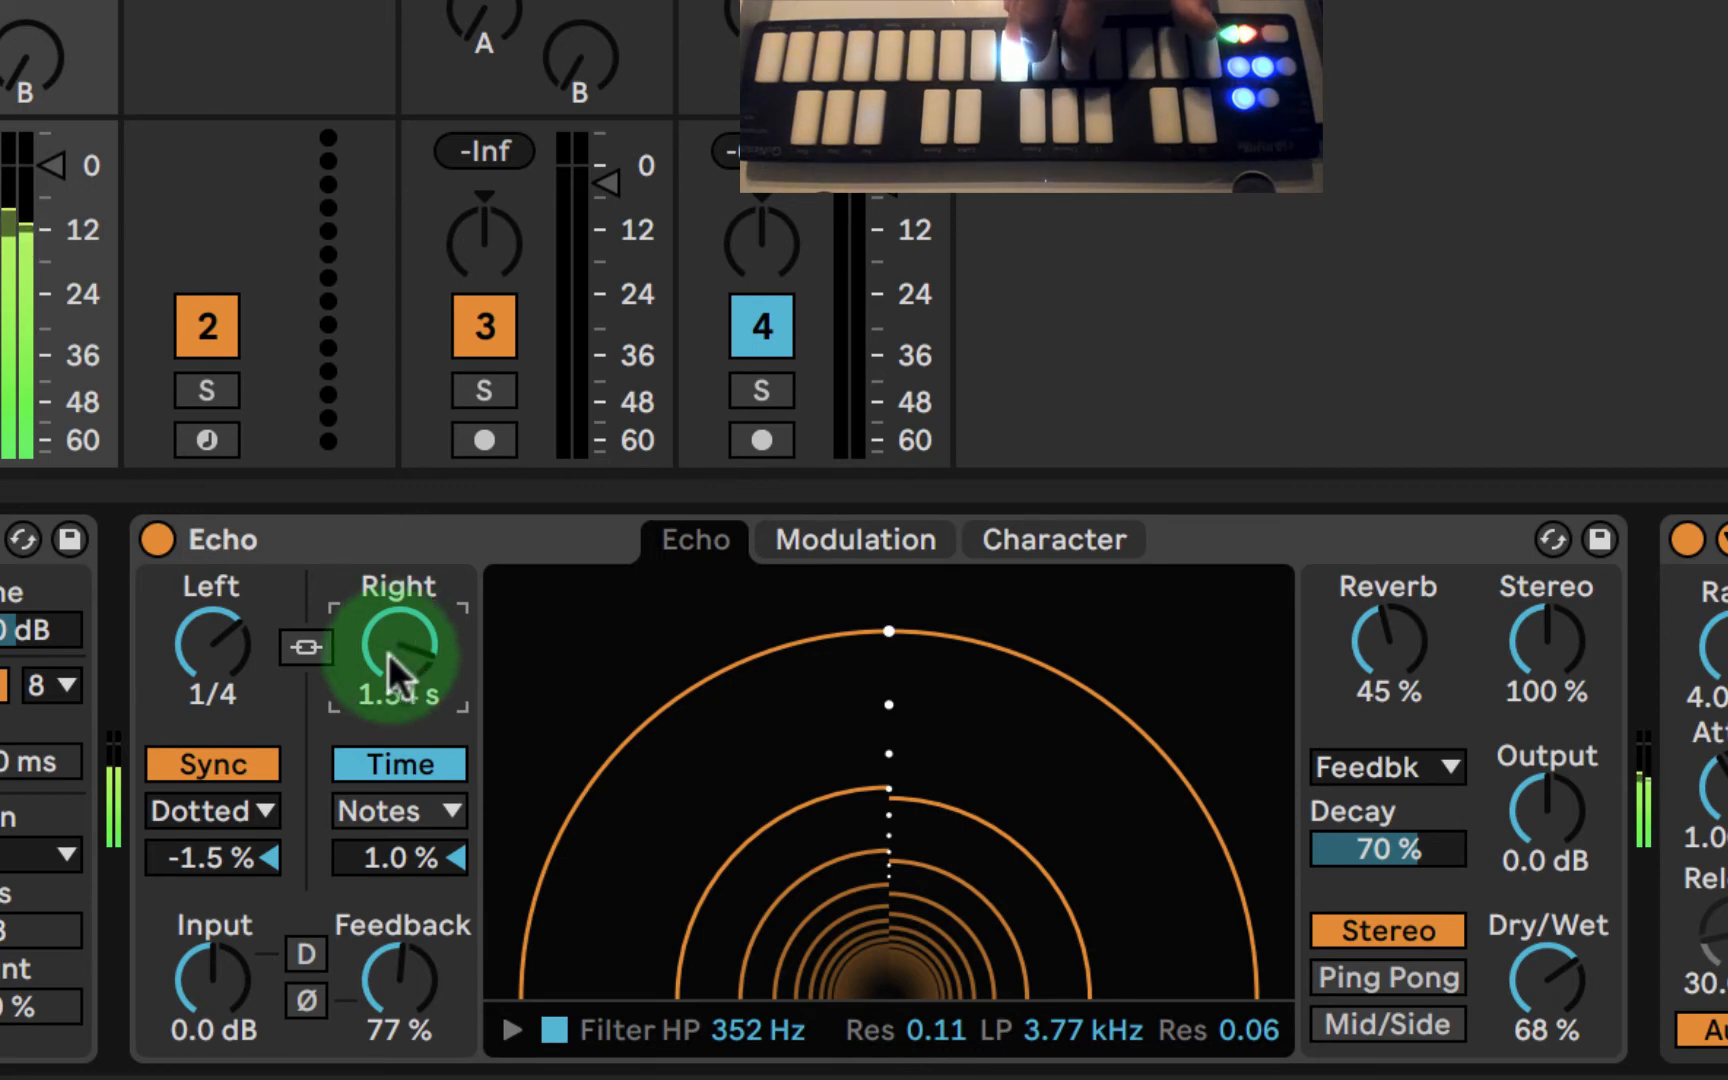
{"action": "left_click", "coordinate": [224, 760]}
{"action": "mouse_move", "coordinate": [207, 630]}
{"action": "left_mouse_down"}
{"action": "mouse_move", "coordinate": [207, 612]}
{"action": "mouse_move", "coordinate": [211, 642]}
{"action": "left_mouse_up"}
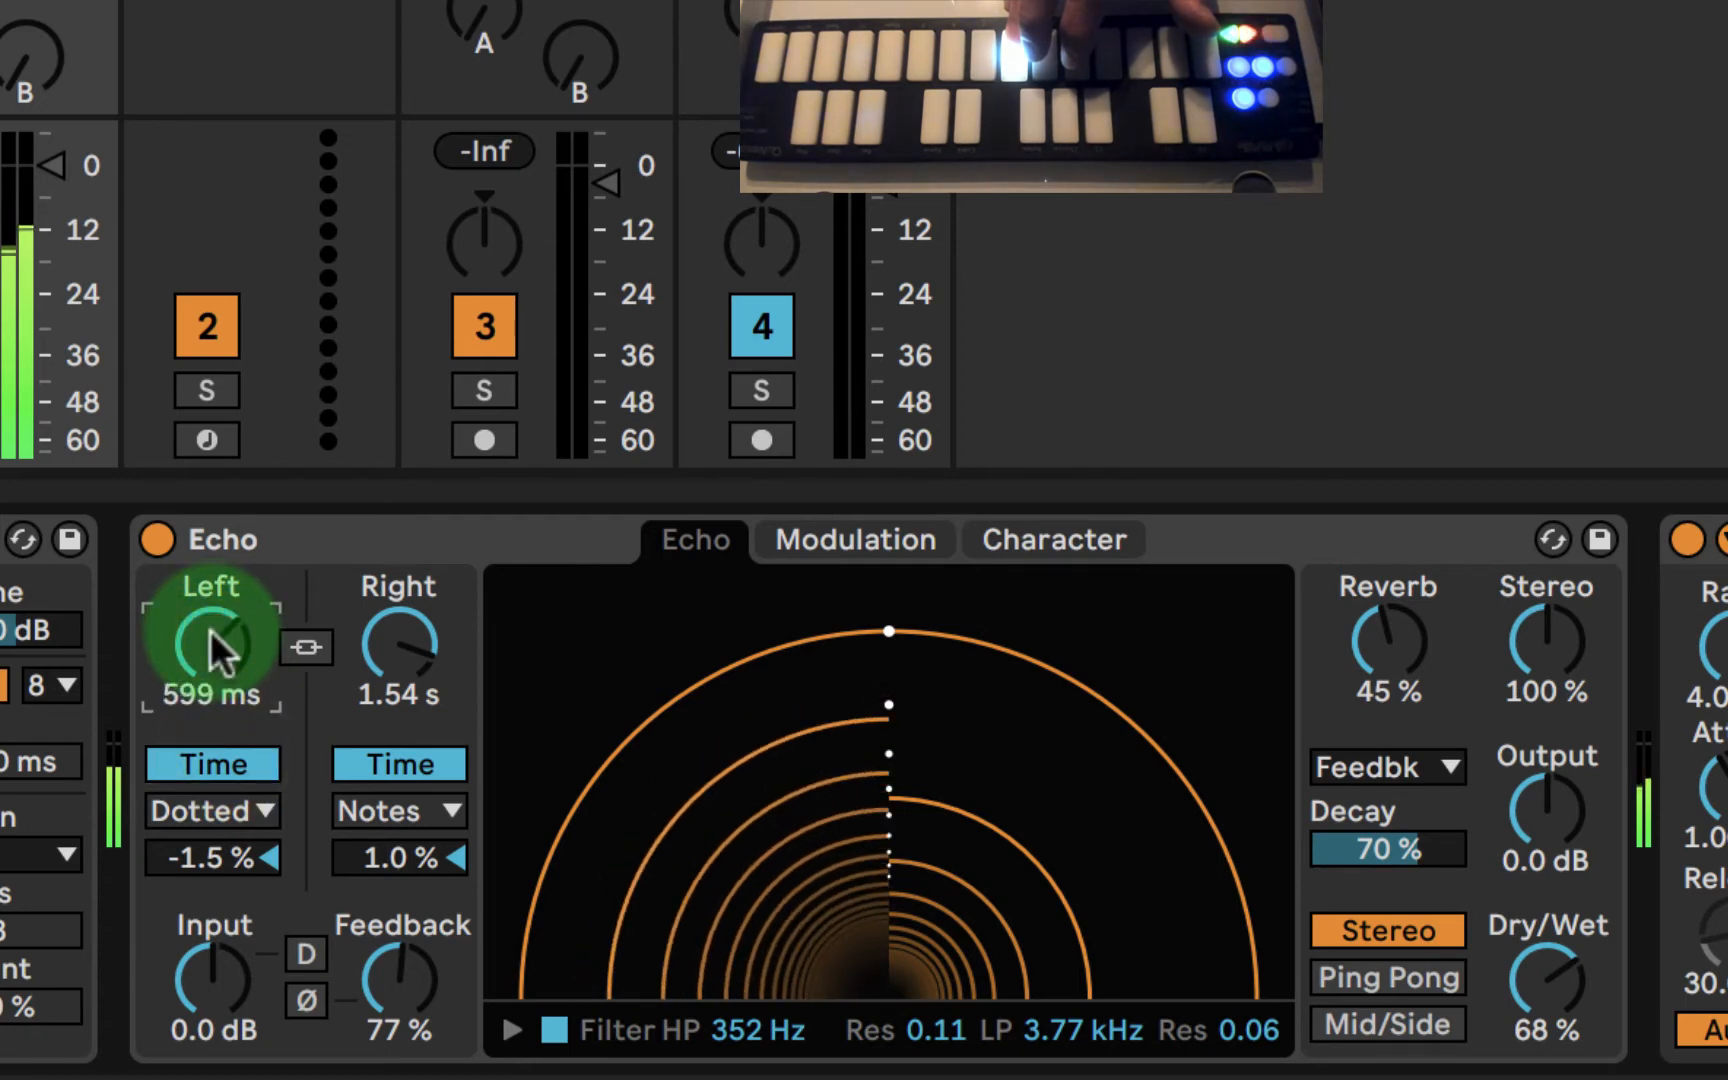
{"action": "left_click_drag", "start_coordinate": [398, 640], "coordinate": [394, 644]}
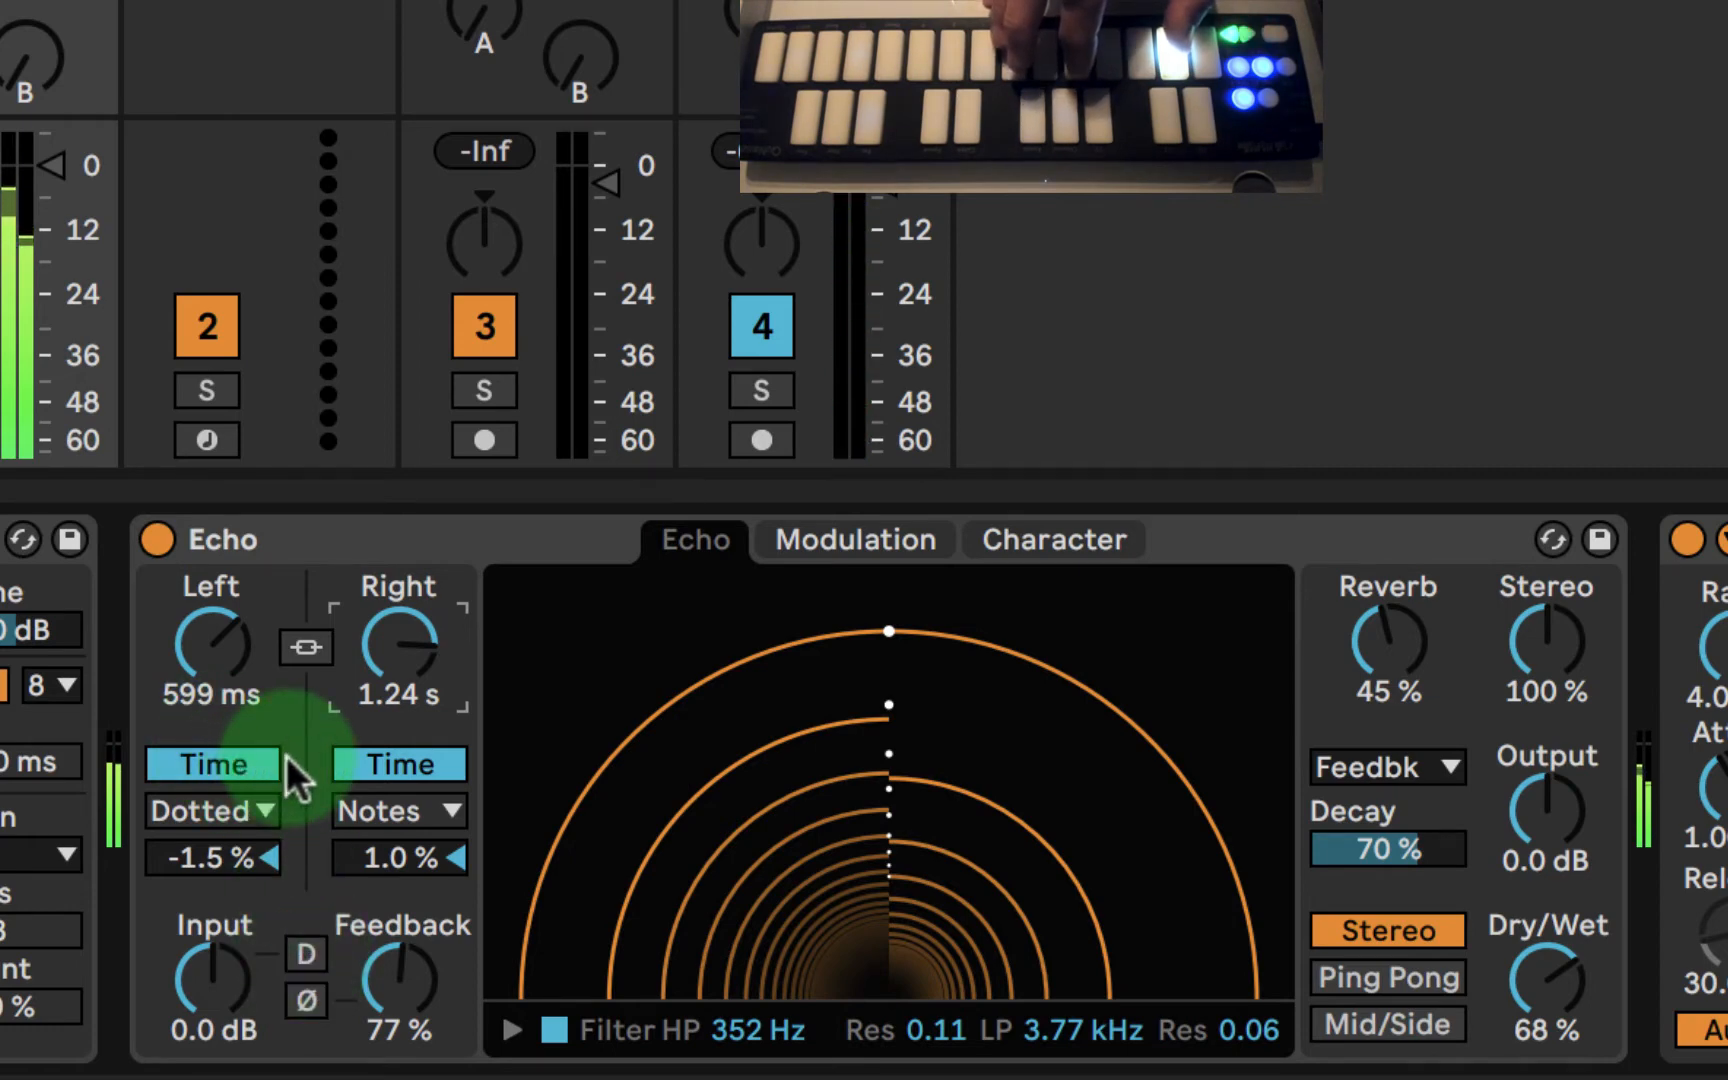
{"action": "left_click", "coordinate": [244, 761]}
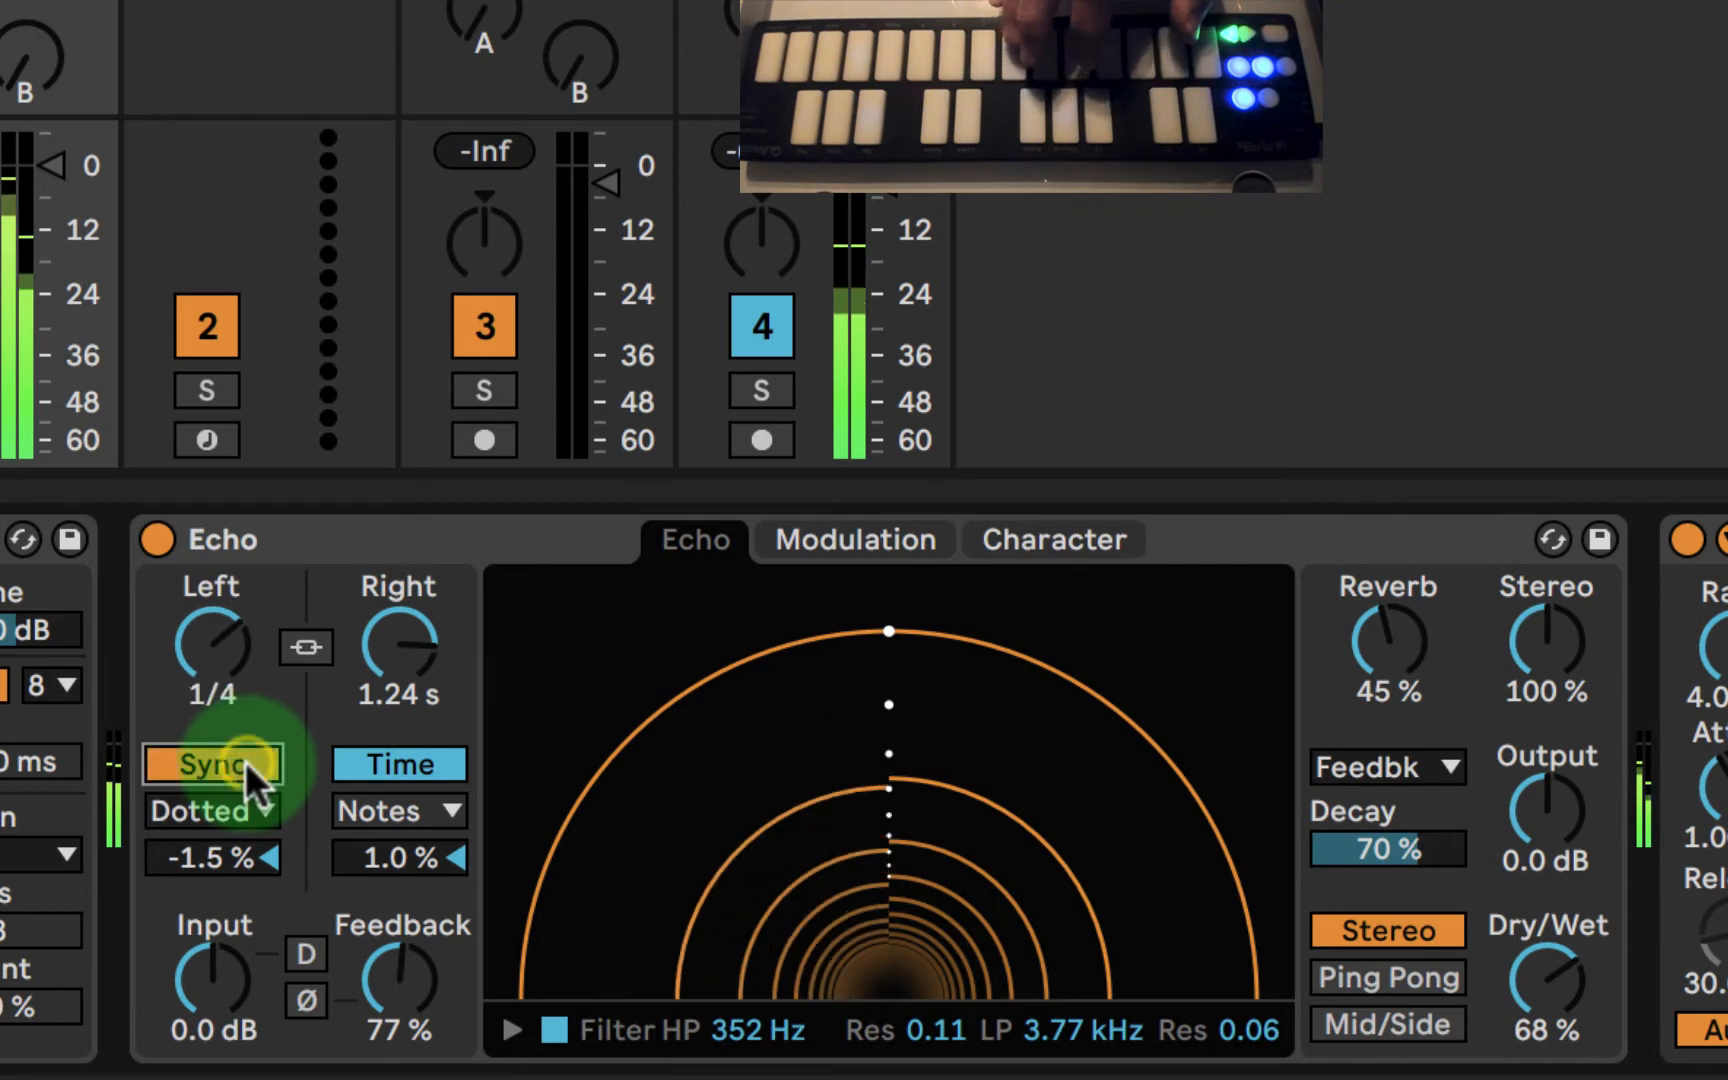
{"action": "left_click", "coordinate": [405, 764]}
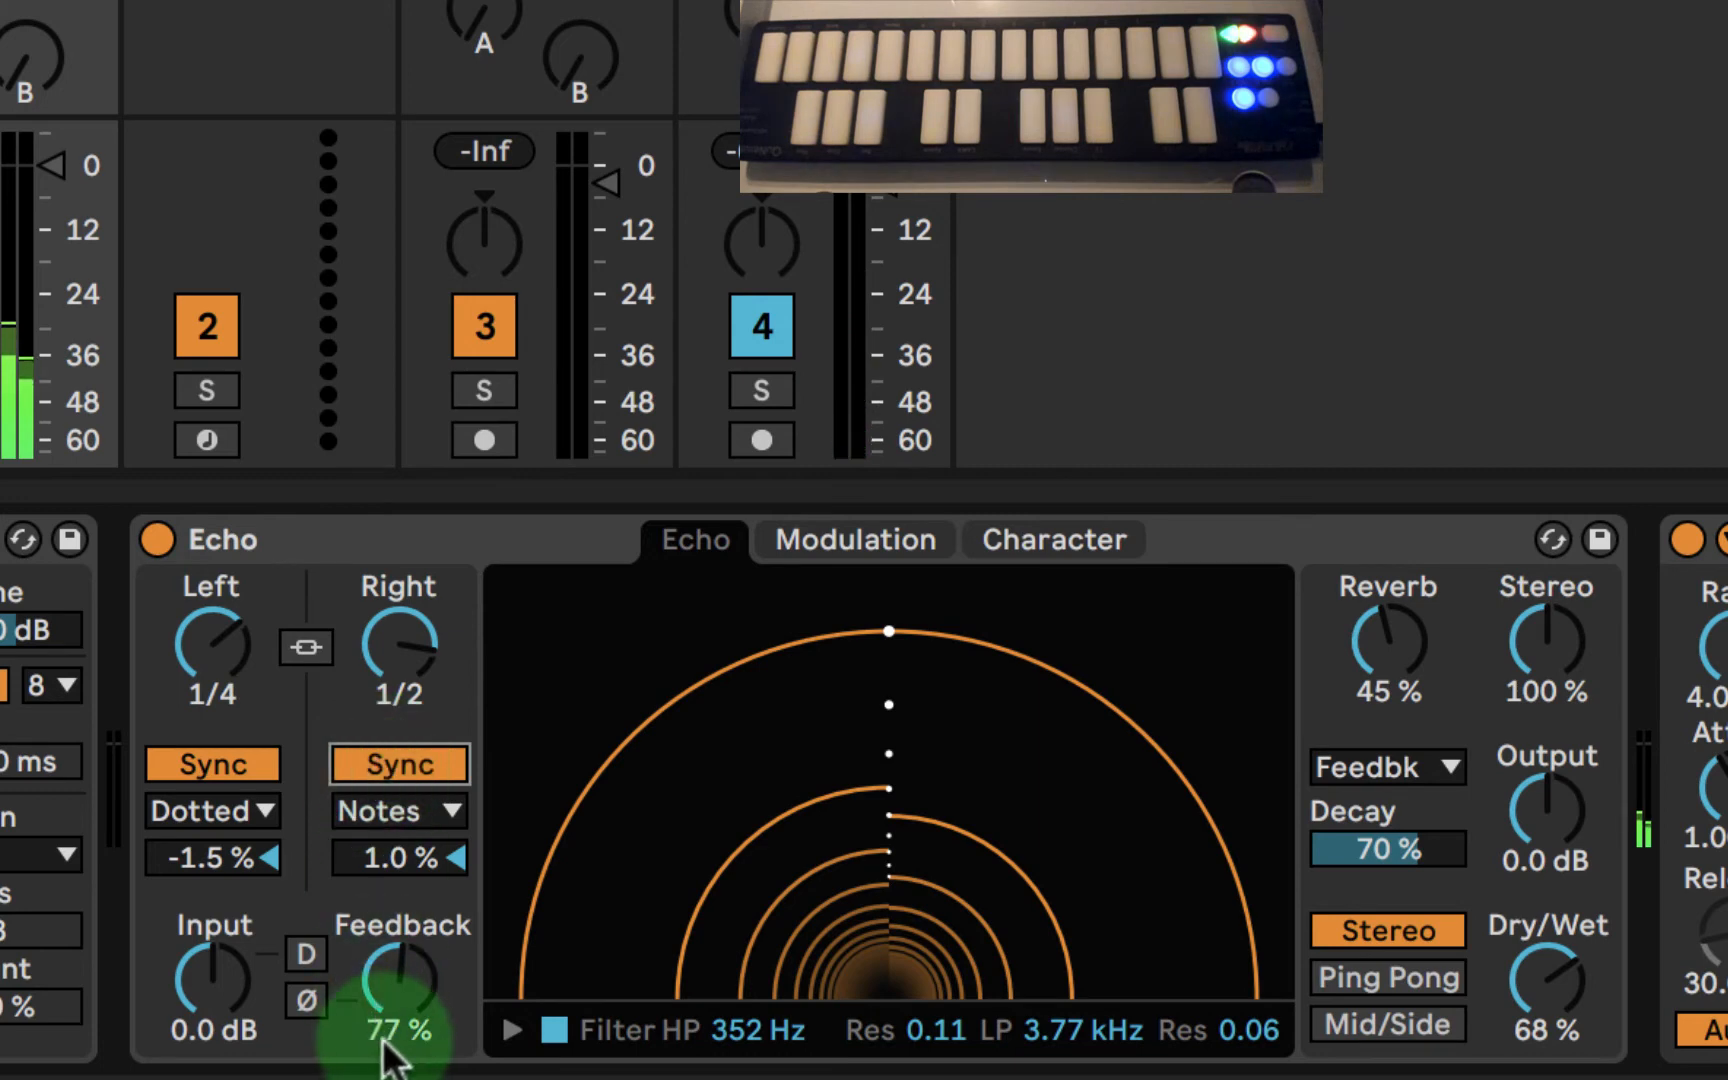
- Sweep Echo's feedback down to 19% and bring it back up to 77% to compare the repeats
{"action": "mouse_move", "coordinate": [405, 1015]}
{"action": "left_mouse_down"}
{"action": "mouse_move", "coordinate": [405, 985]}
{"action": "mouse_move", "coordinate": [405, 1025]}
{"action": "left_mouse_up"}
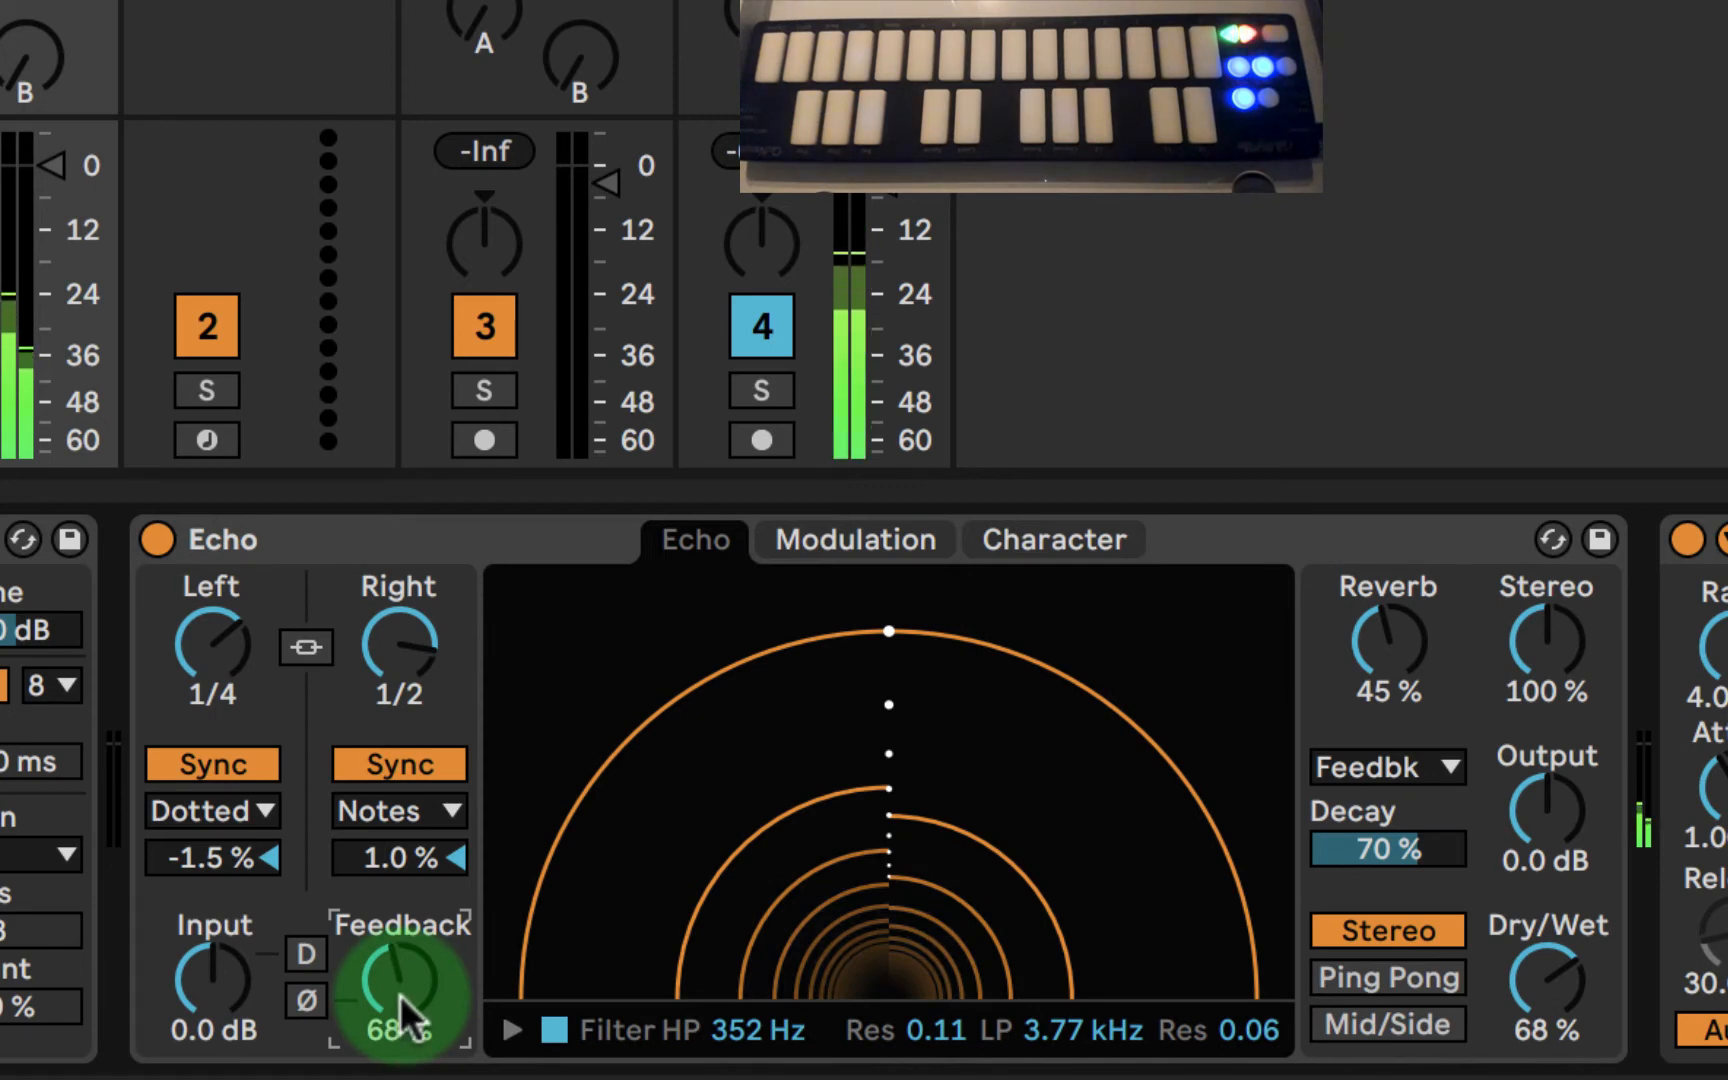
{"action": "left_click_drag", "start_coordinate": [400, 995], "coordinate": [401, 1000]}
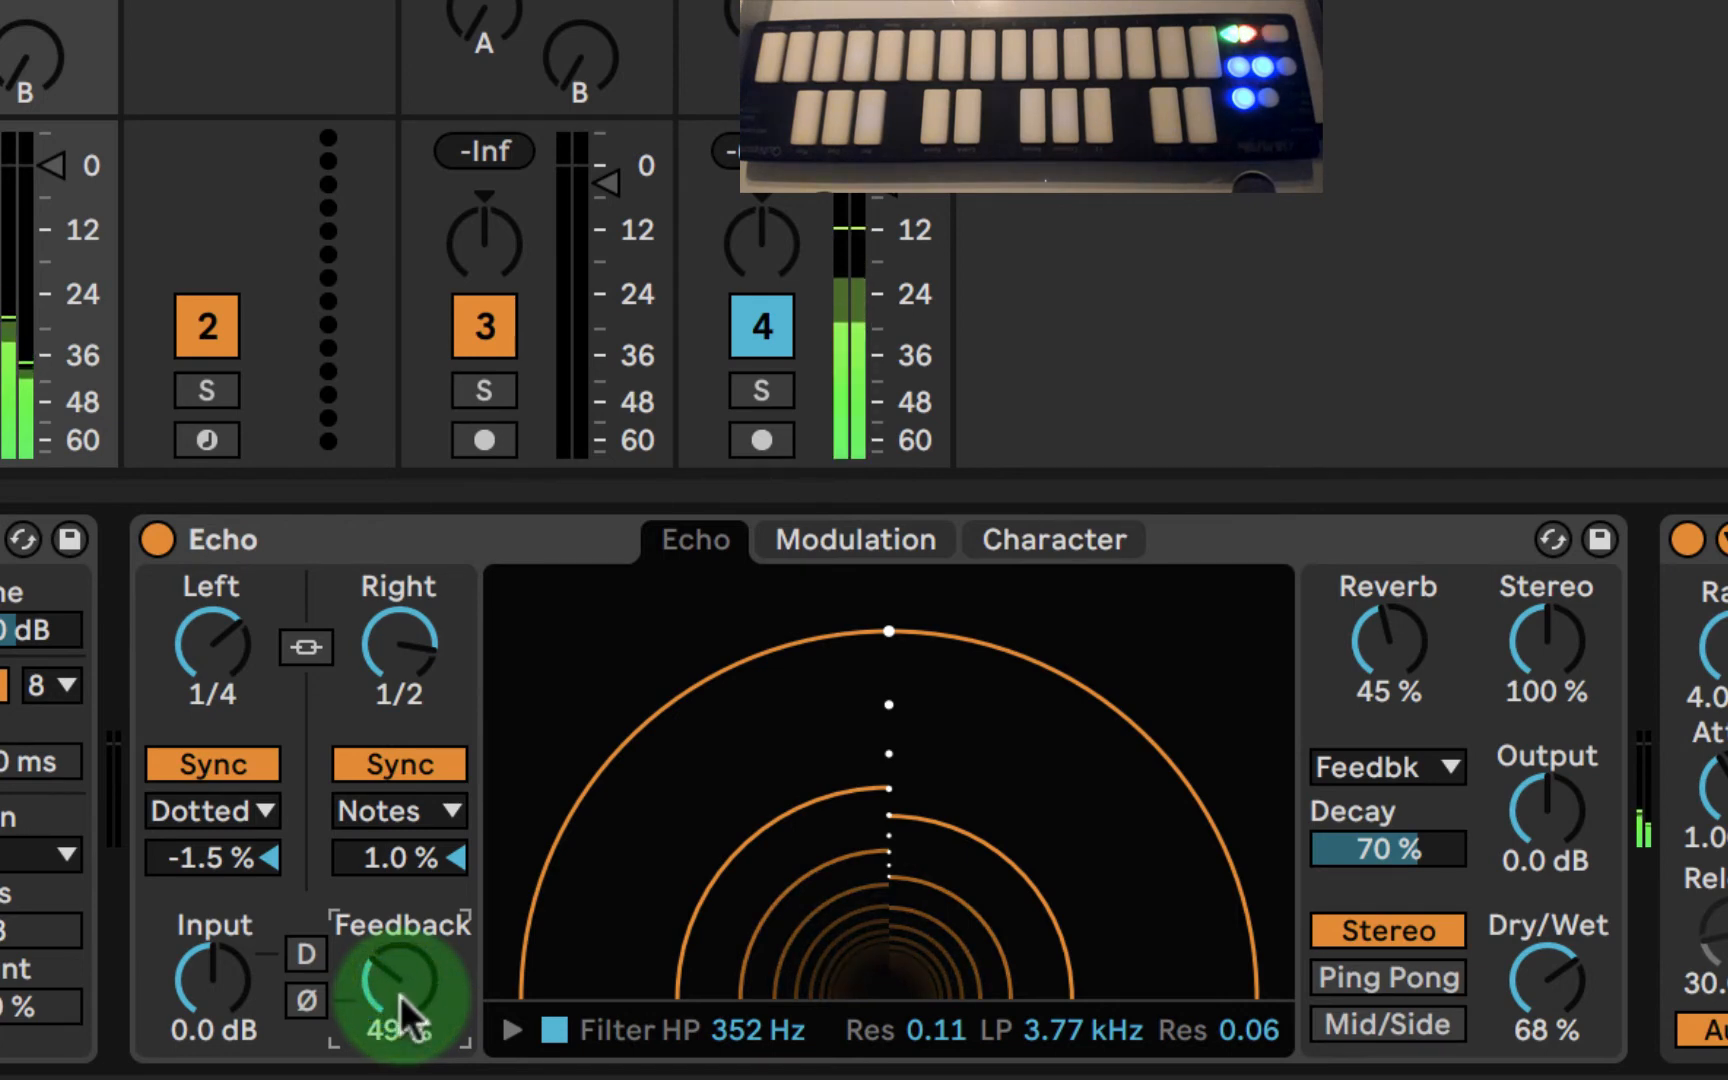
{"action": "left_click_drag", "start_coordinate": [400, 995], "coordinate": [400, 995]}
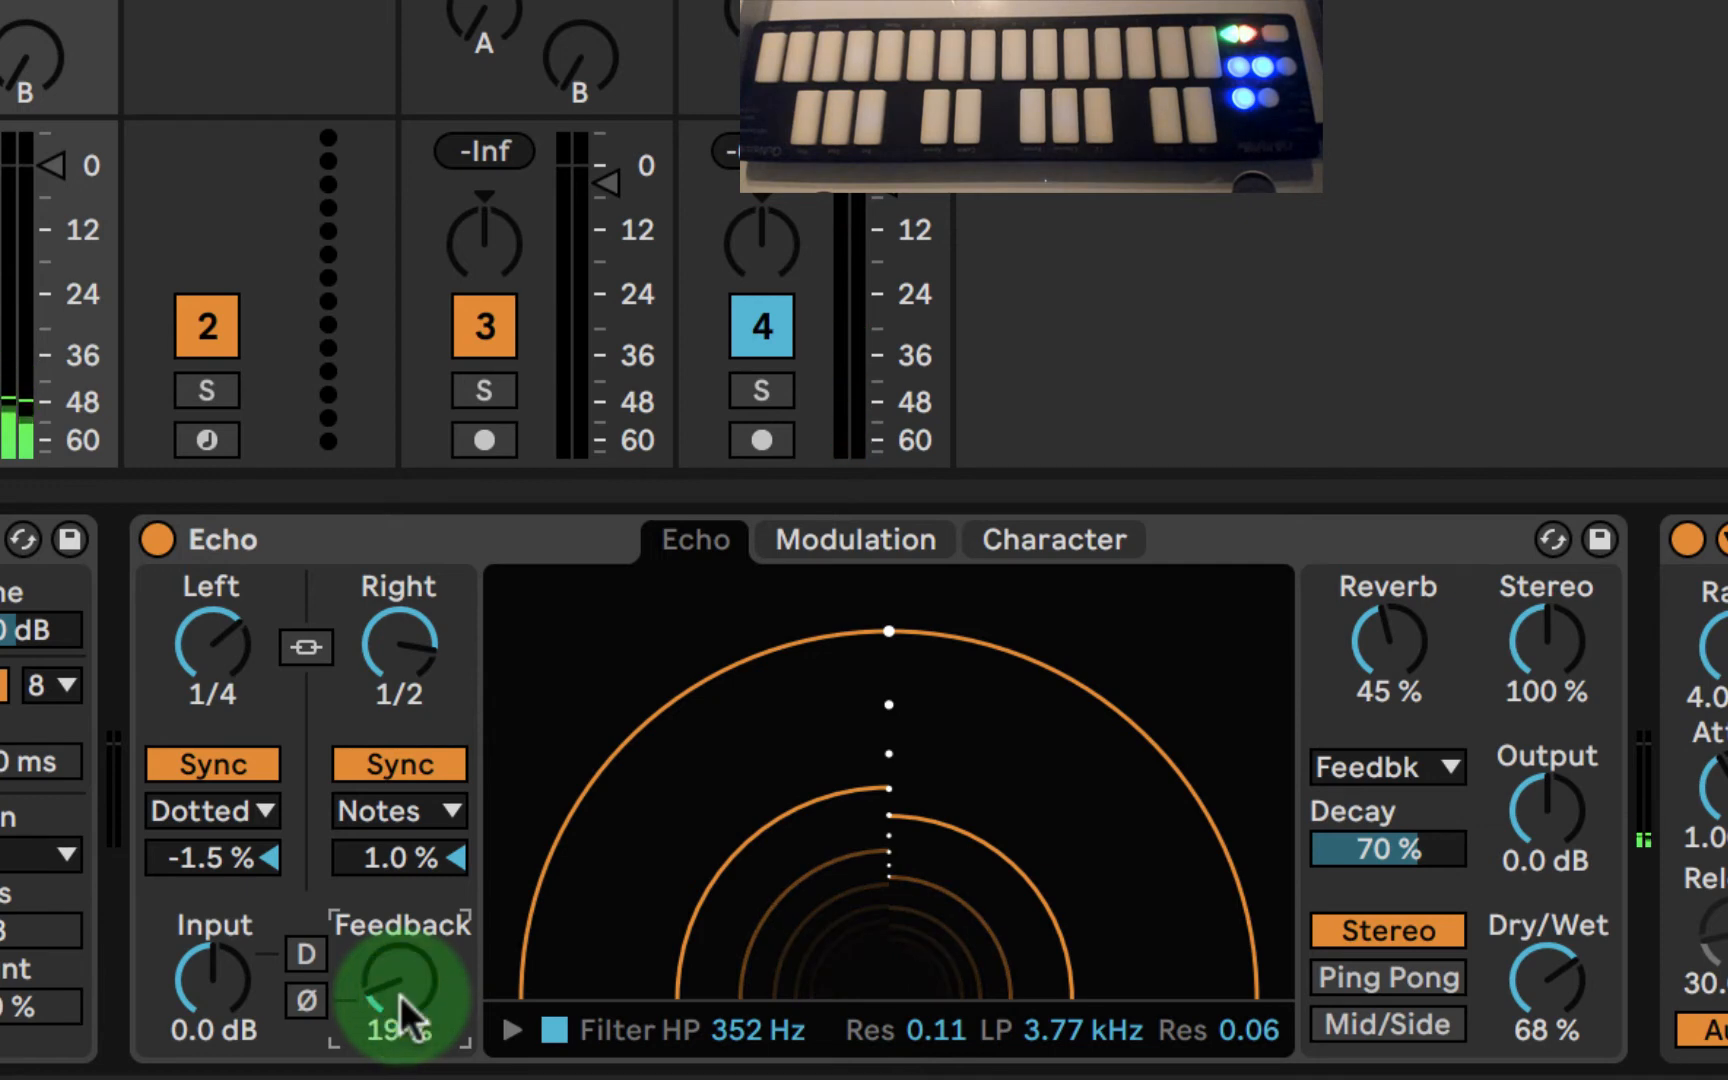
{"action": "left_click_drag", "start_coordinate": [400, 995], "coordinate": [400, 995]}
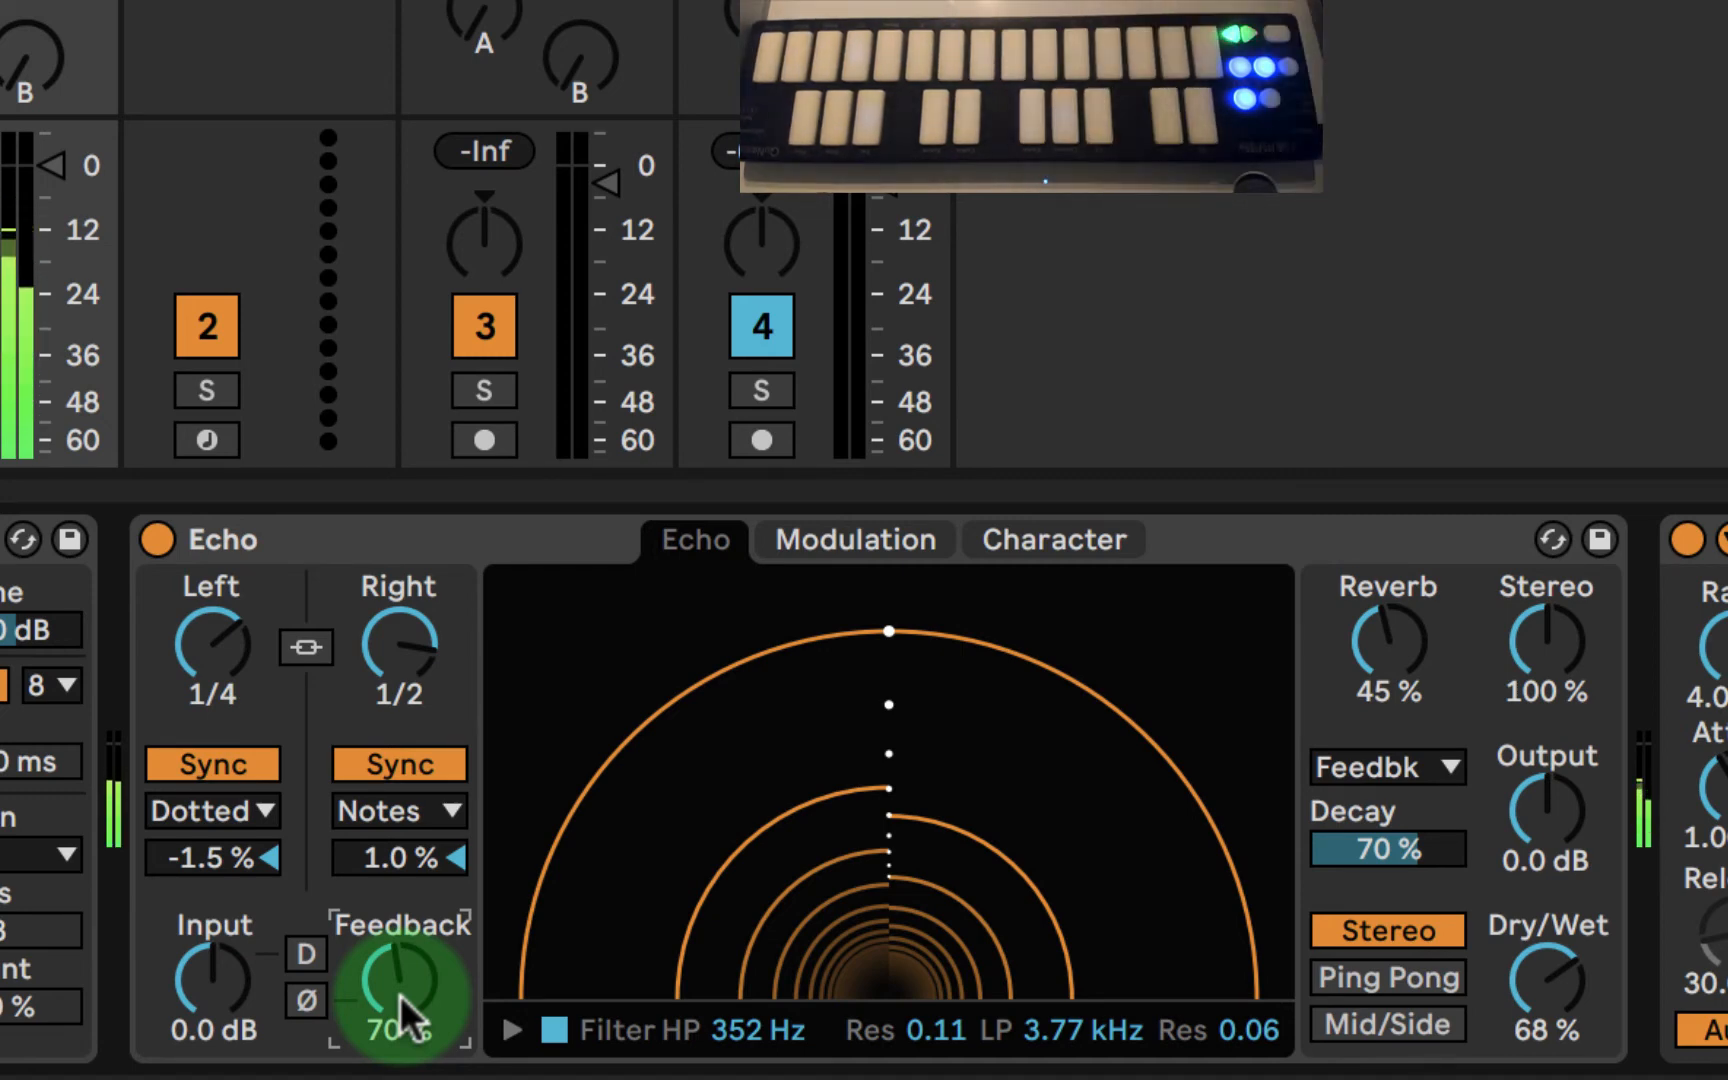
{"action": "left_click_drag", "start_coordinate": [400, 995], "coordinate": [400, 981]}
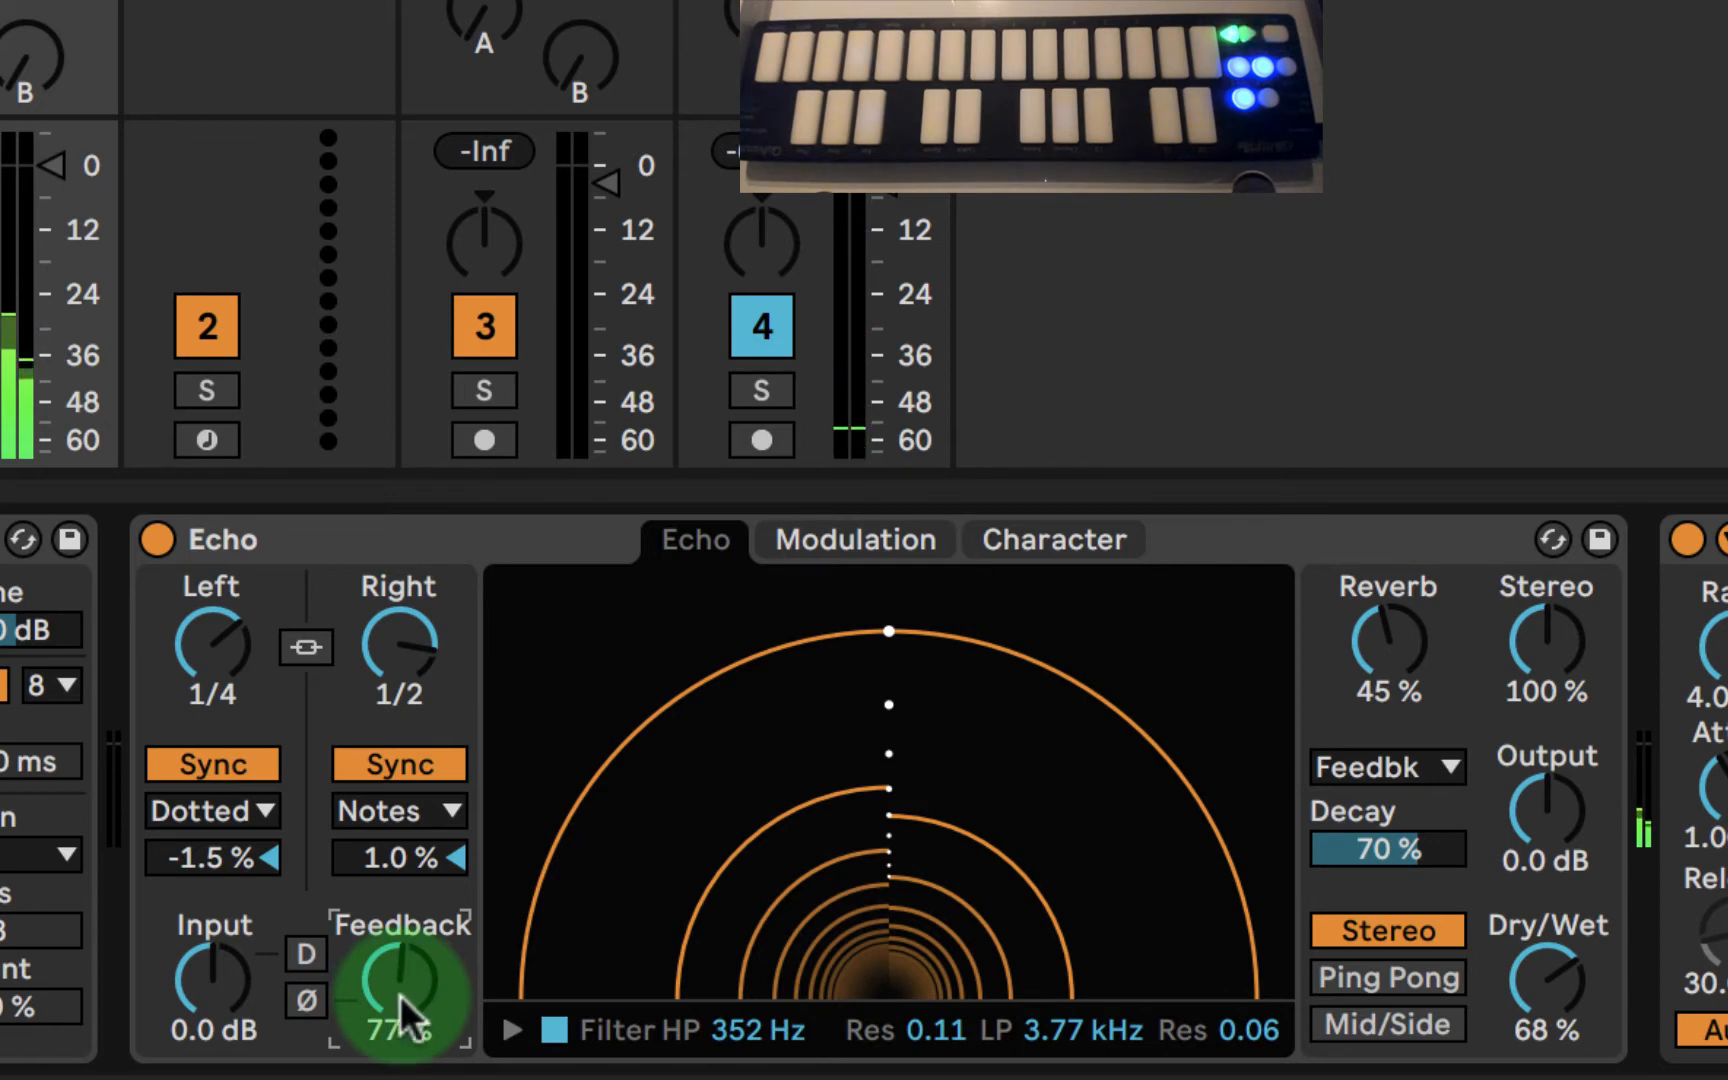
- Expand Echo's filter display, lower the low-pass cutoff to 3.14 kHz, and reduce the feedback to 70%
{"action": "left_click", "coordinate": [511, 1030]}
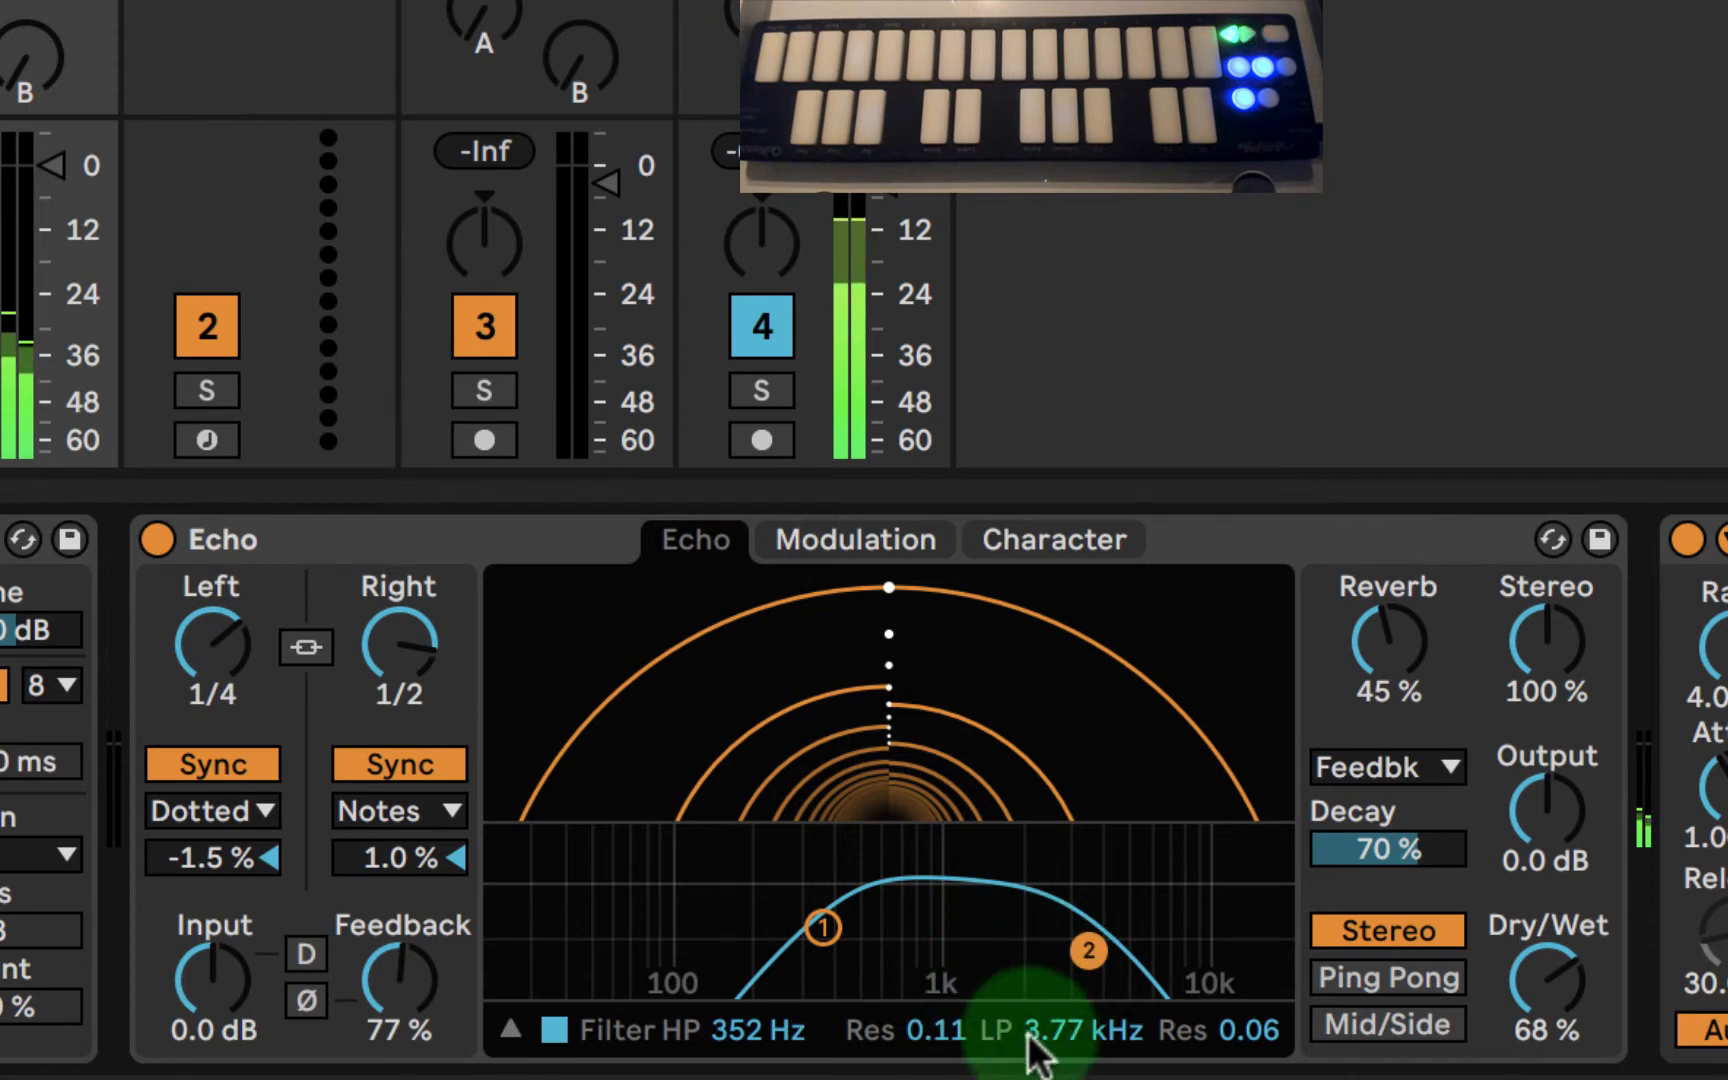
{"action": "left_click", "coordinate": [511, 1030]}
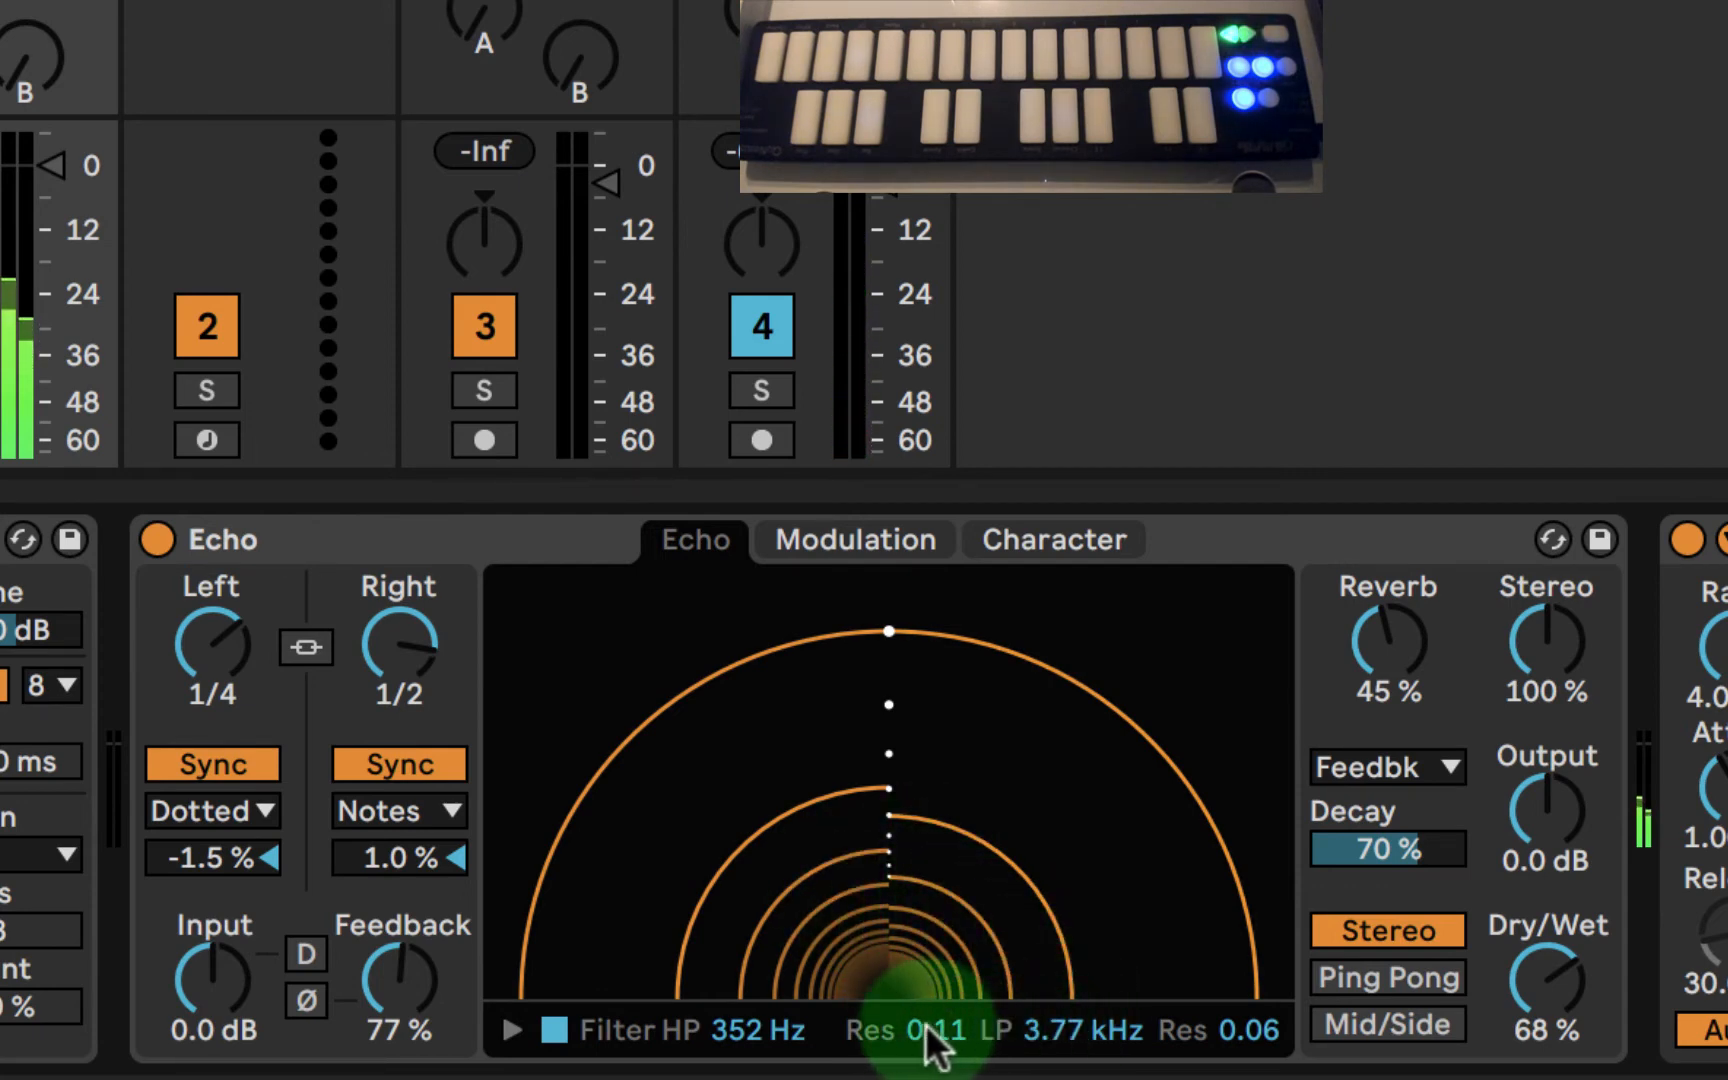
{"action": "left_click", "coordinate": [511, 1030]}
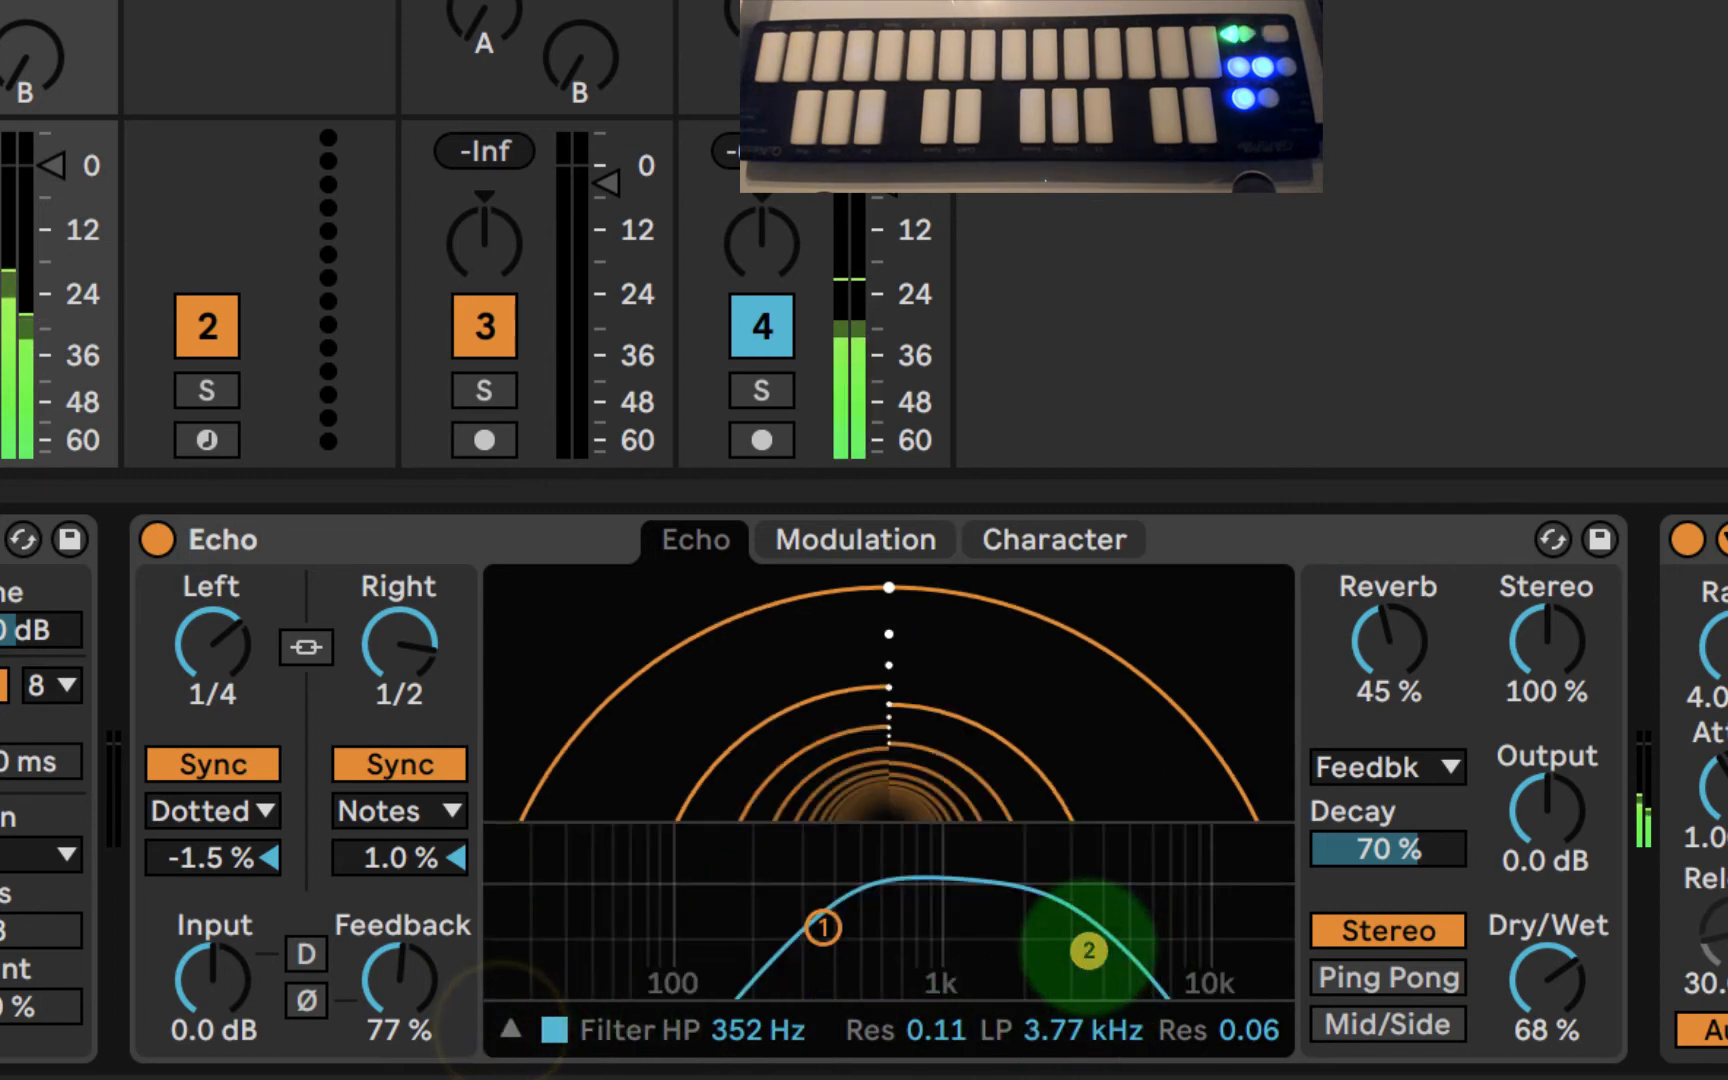
{"action": "left_click_drag", "start_coordinate": [1088, 950], "coordinate": [1068, 953]}
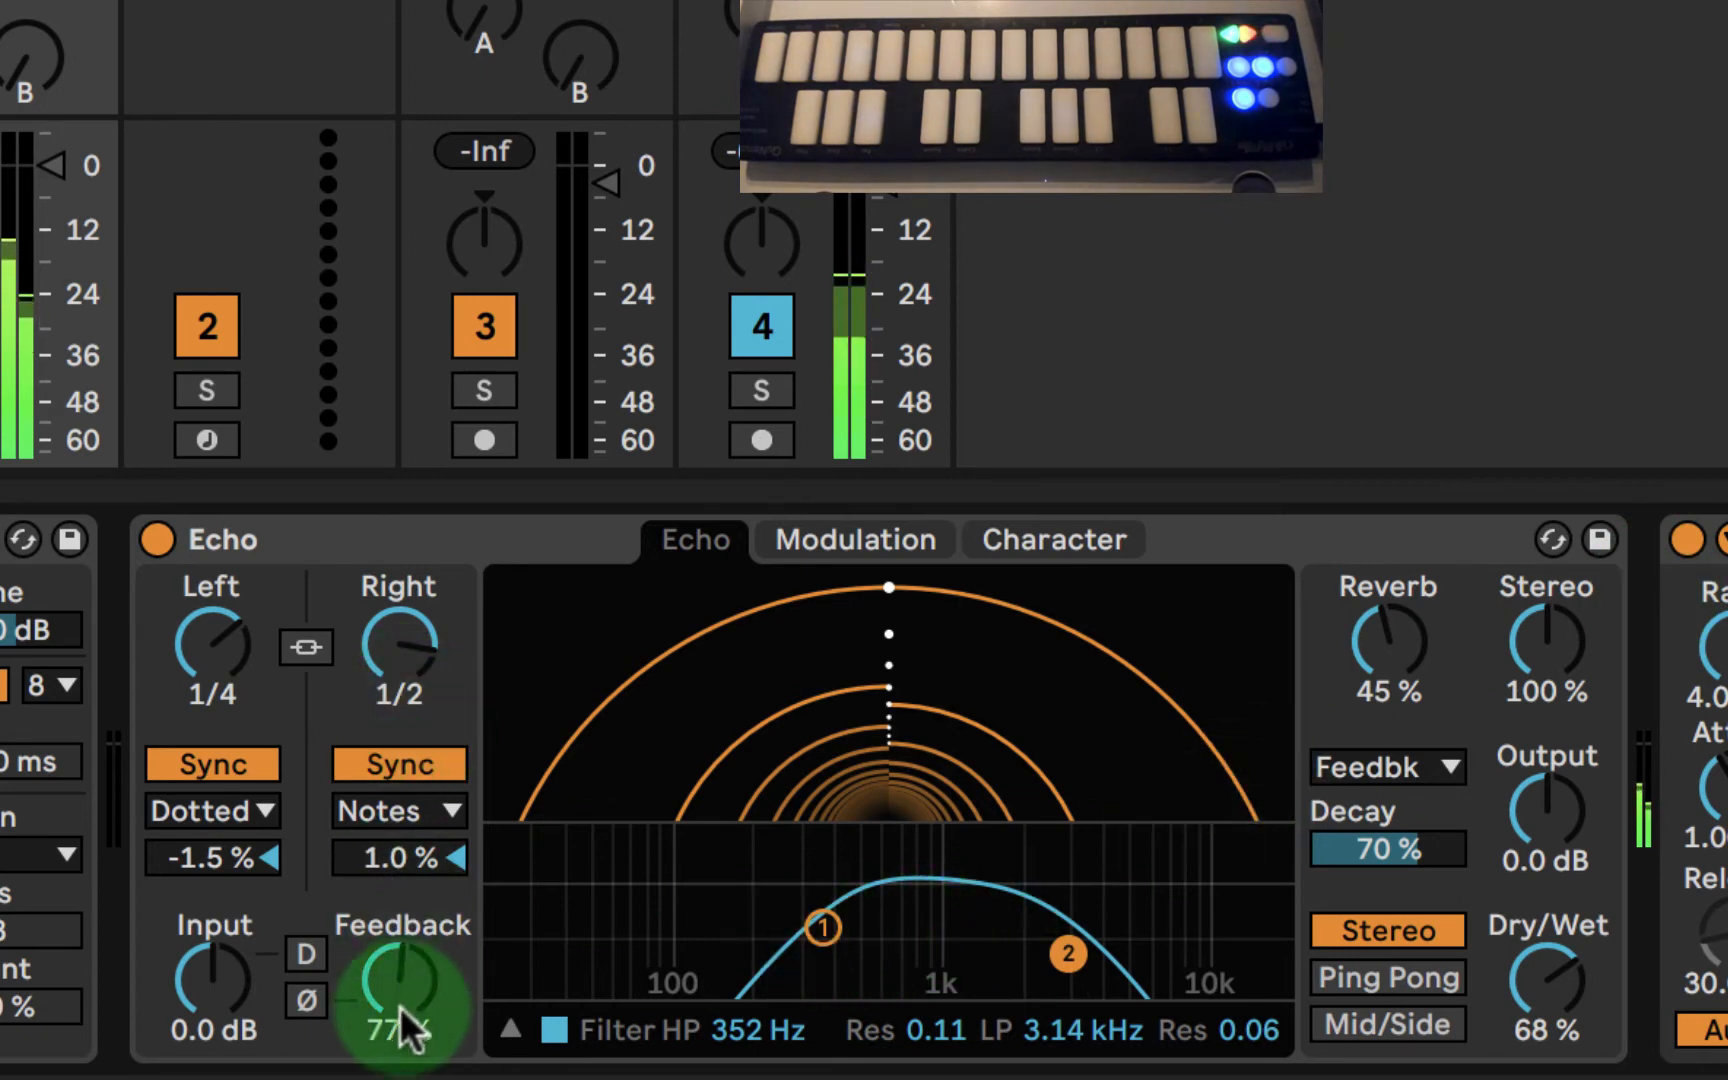
{"action": "mouse_move", "coordinate": [392, 980]}
{"action": "left_mouse_down"}
{"action": "mouse_move", "coordinate": [392, 996]}
{"action": "mouse_move", "coordinate": [392, 980]}
{"action": "left_mouse_up"}
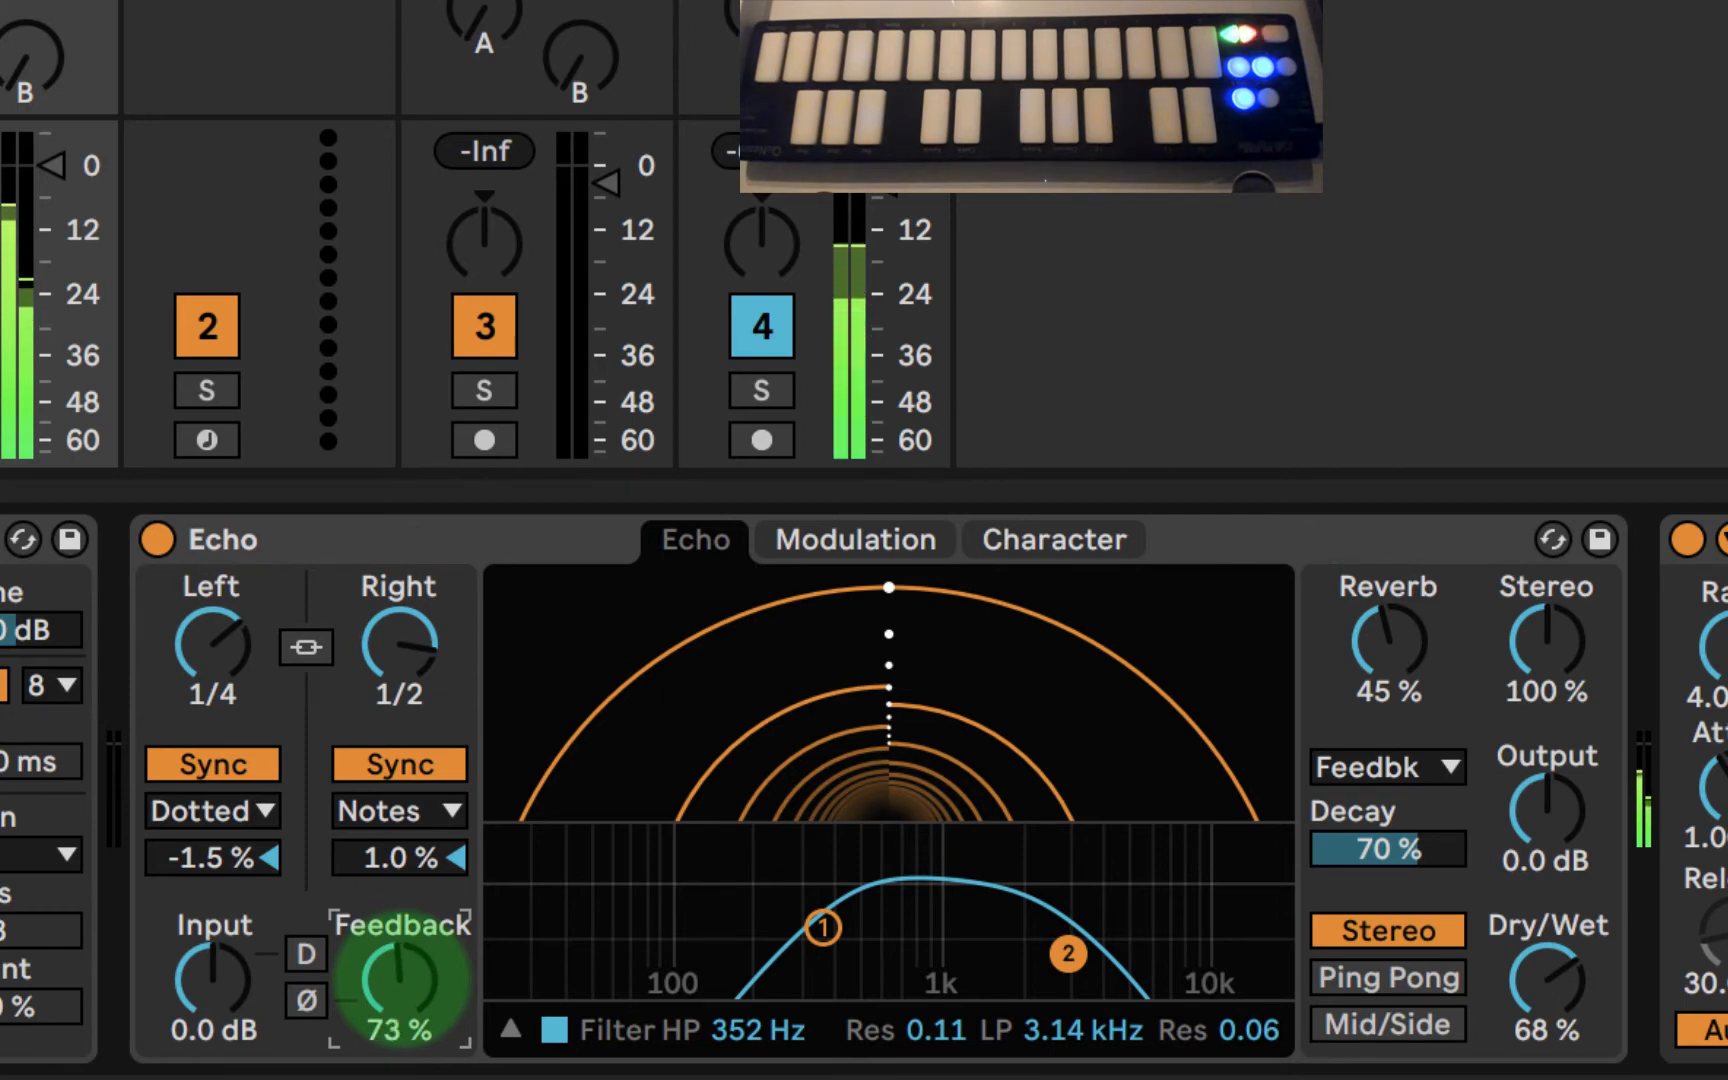
{"action": "left_click_drag", "start_coordinate": [402, 980], "coordinate": [400, 979]}
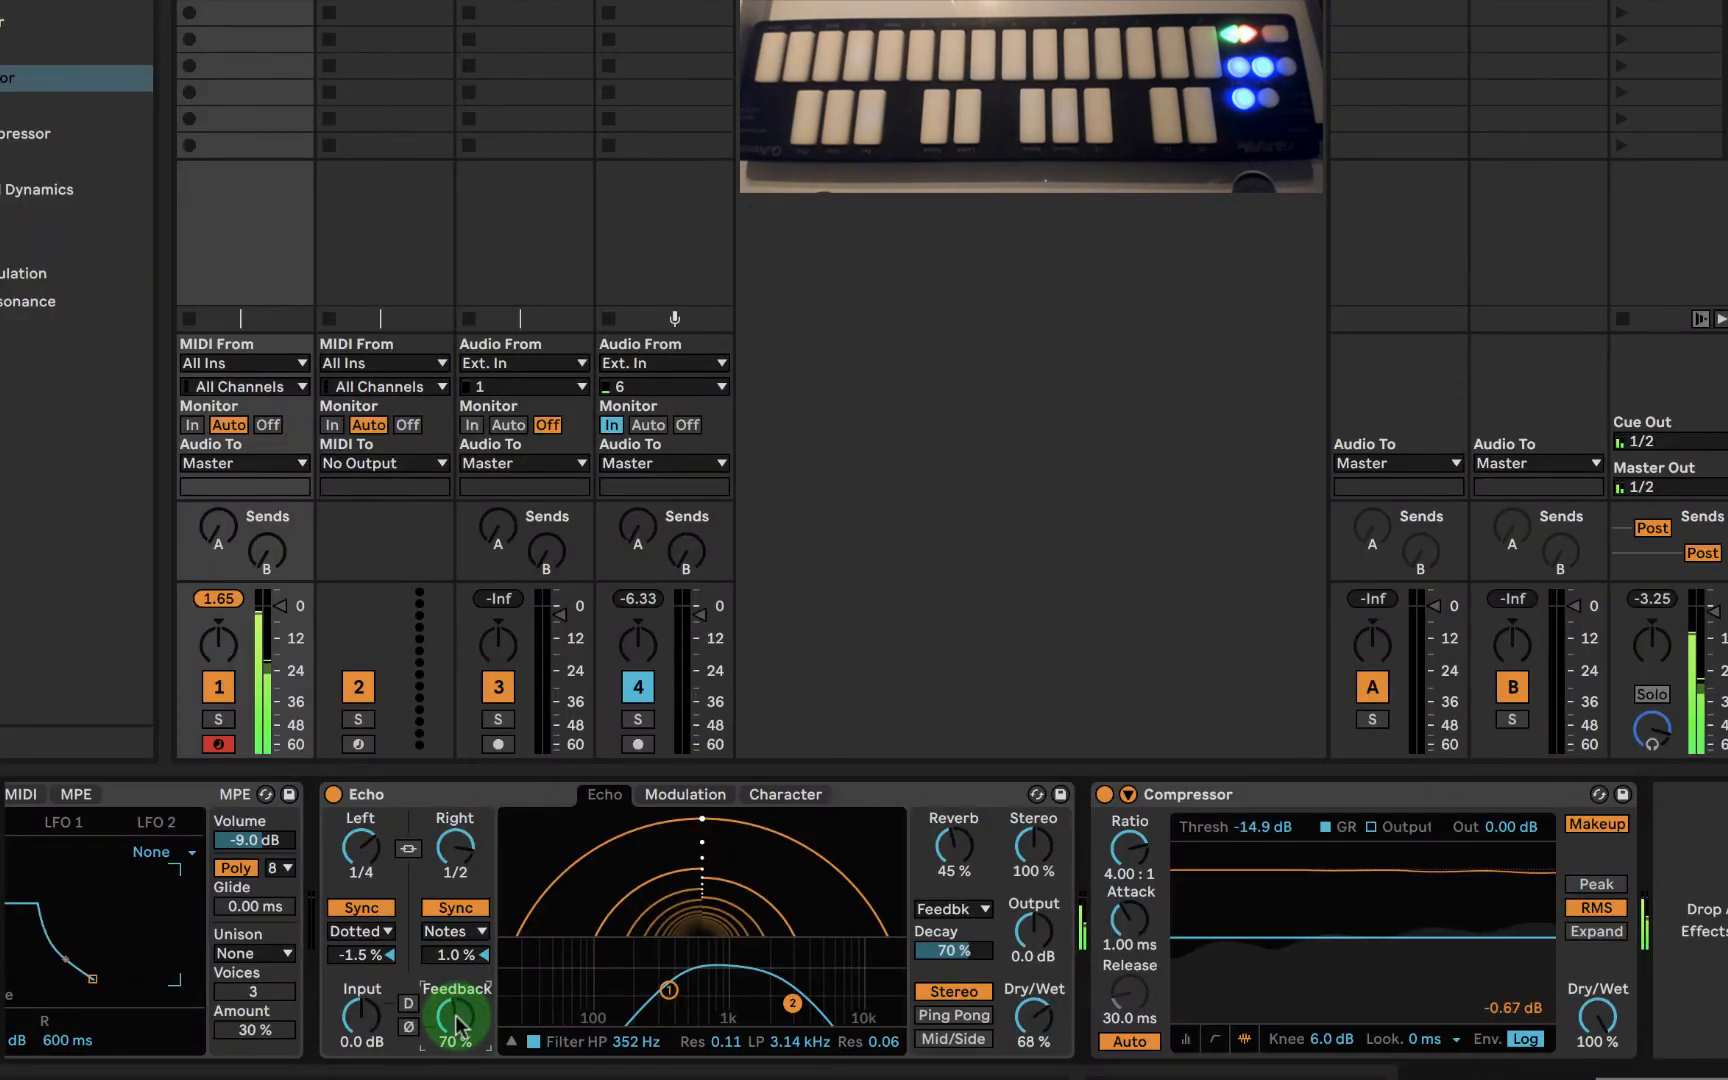
- Lower track 1's volume slightly and set the Compressor's output to -3.94 dB, leaving track 4 active
{"action": "left_click", "coordinate": [660, 705]}
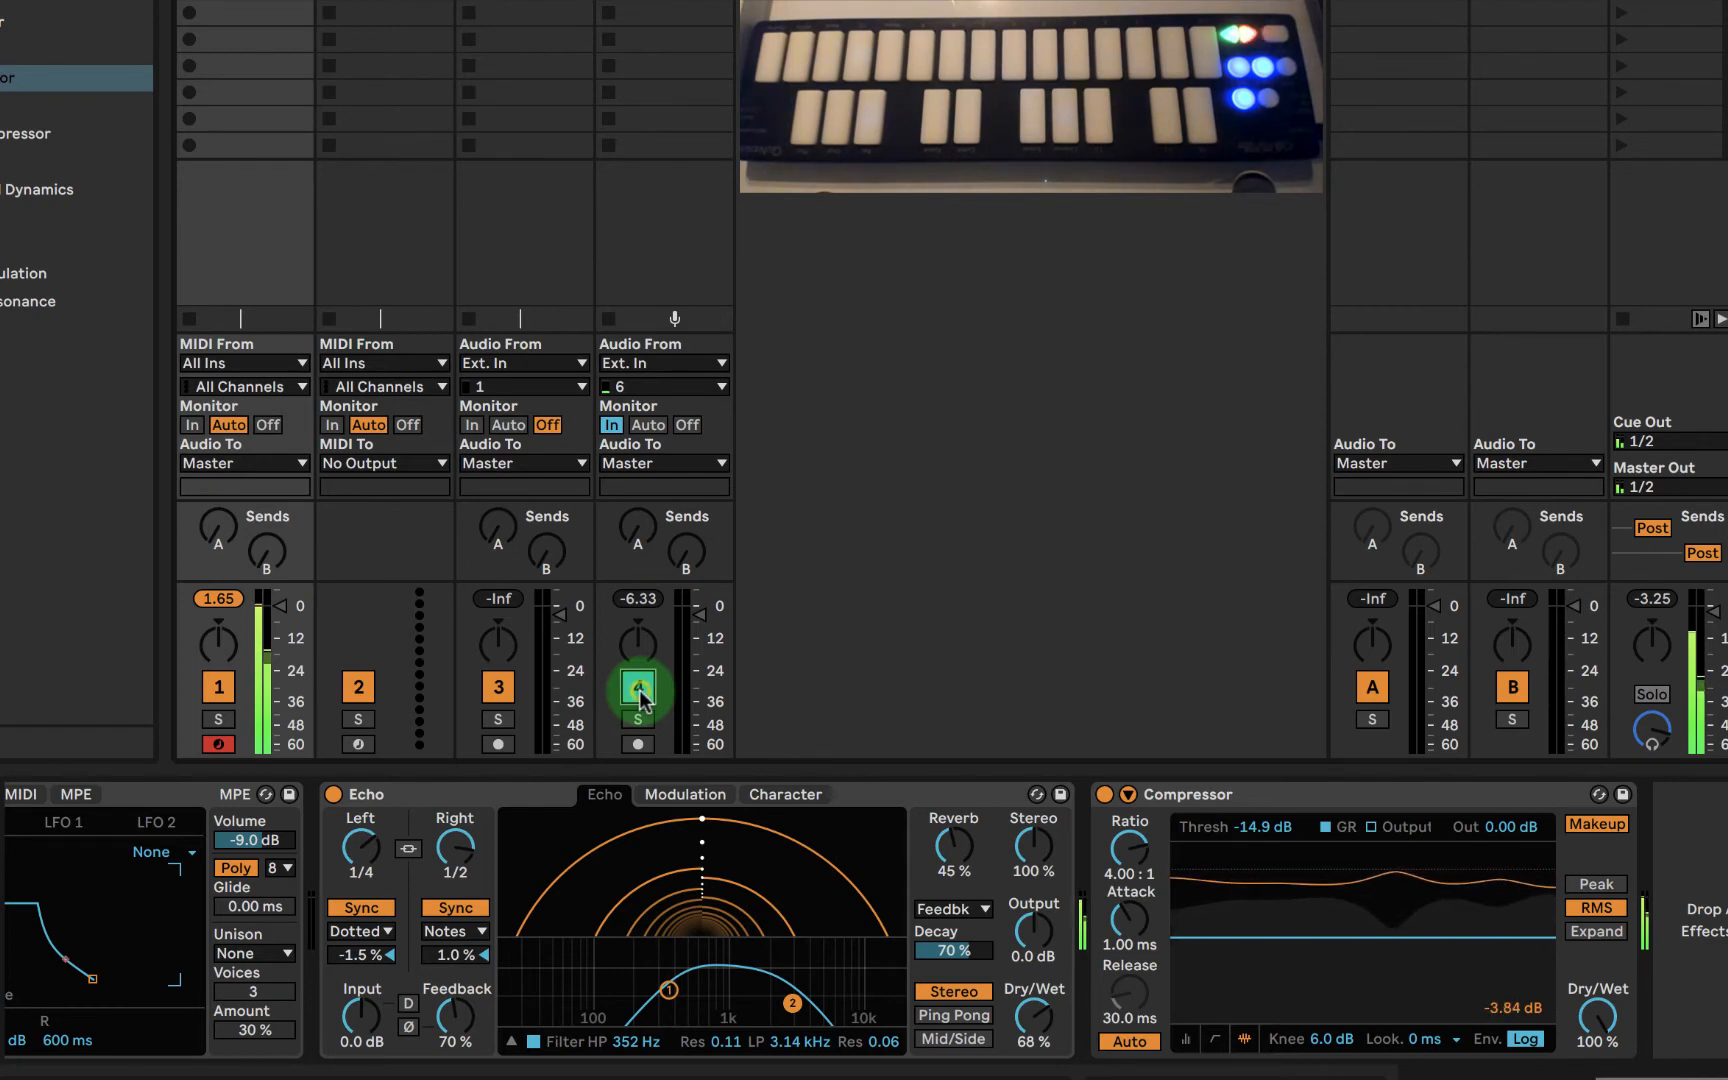
{"action": "left_click", "coordinate": [640, 690]}
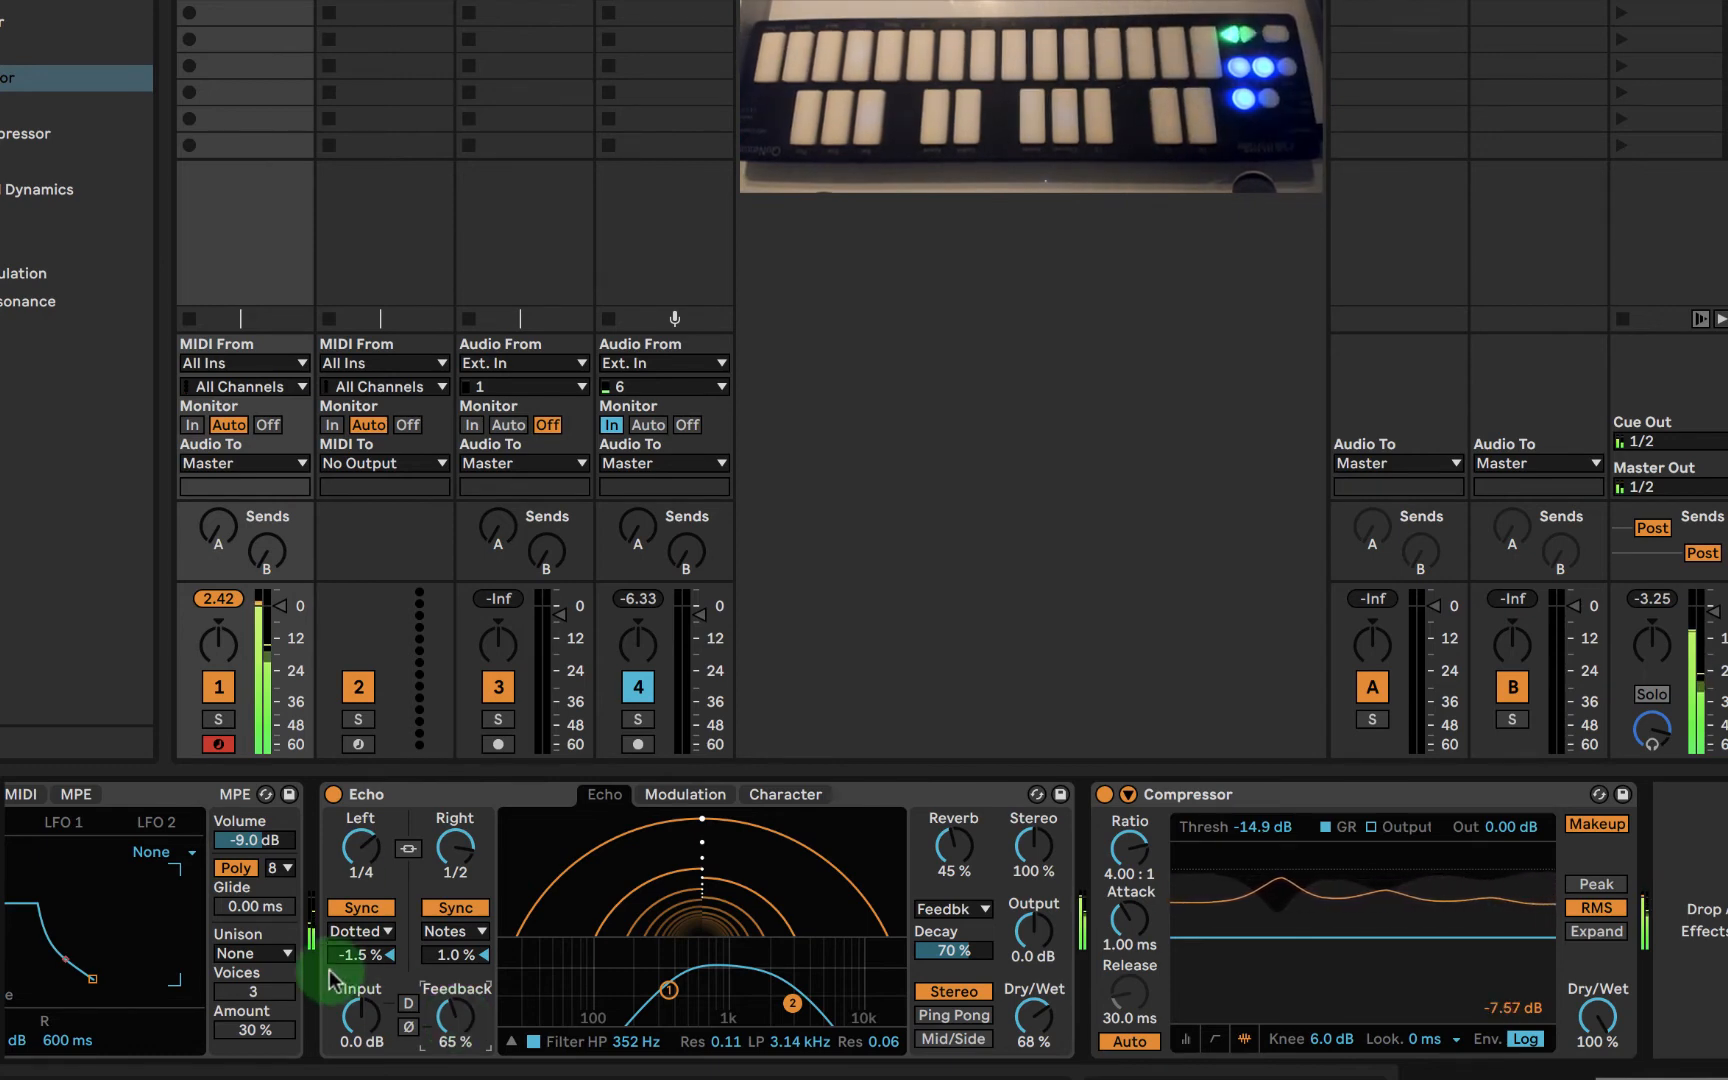
{"action": "left_click", "coordinate": [284, 607]}
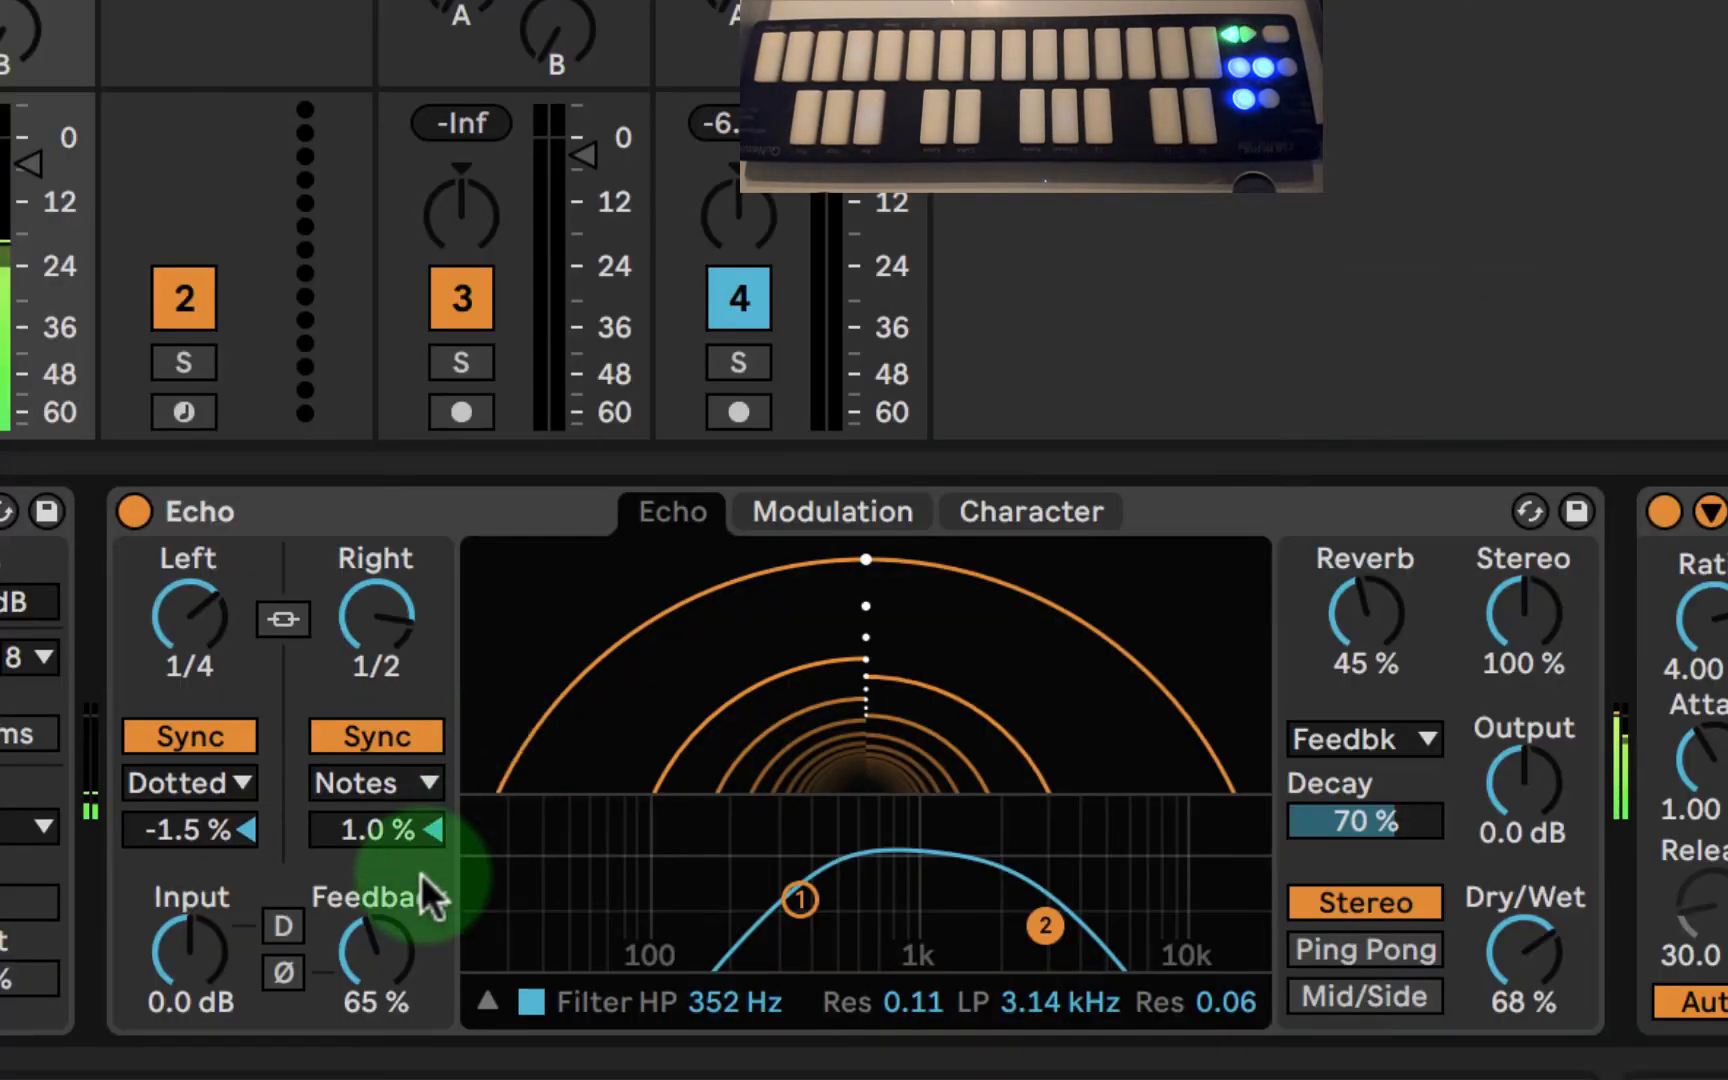
- Lower Echo's feedback gradually to 56%
{"action": "left_click_drag", "start_coordinate": [375, 940], "coordinate": [375, 948]}
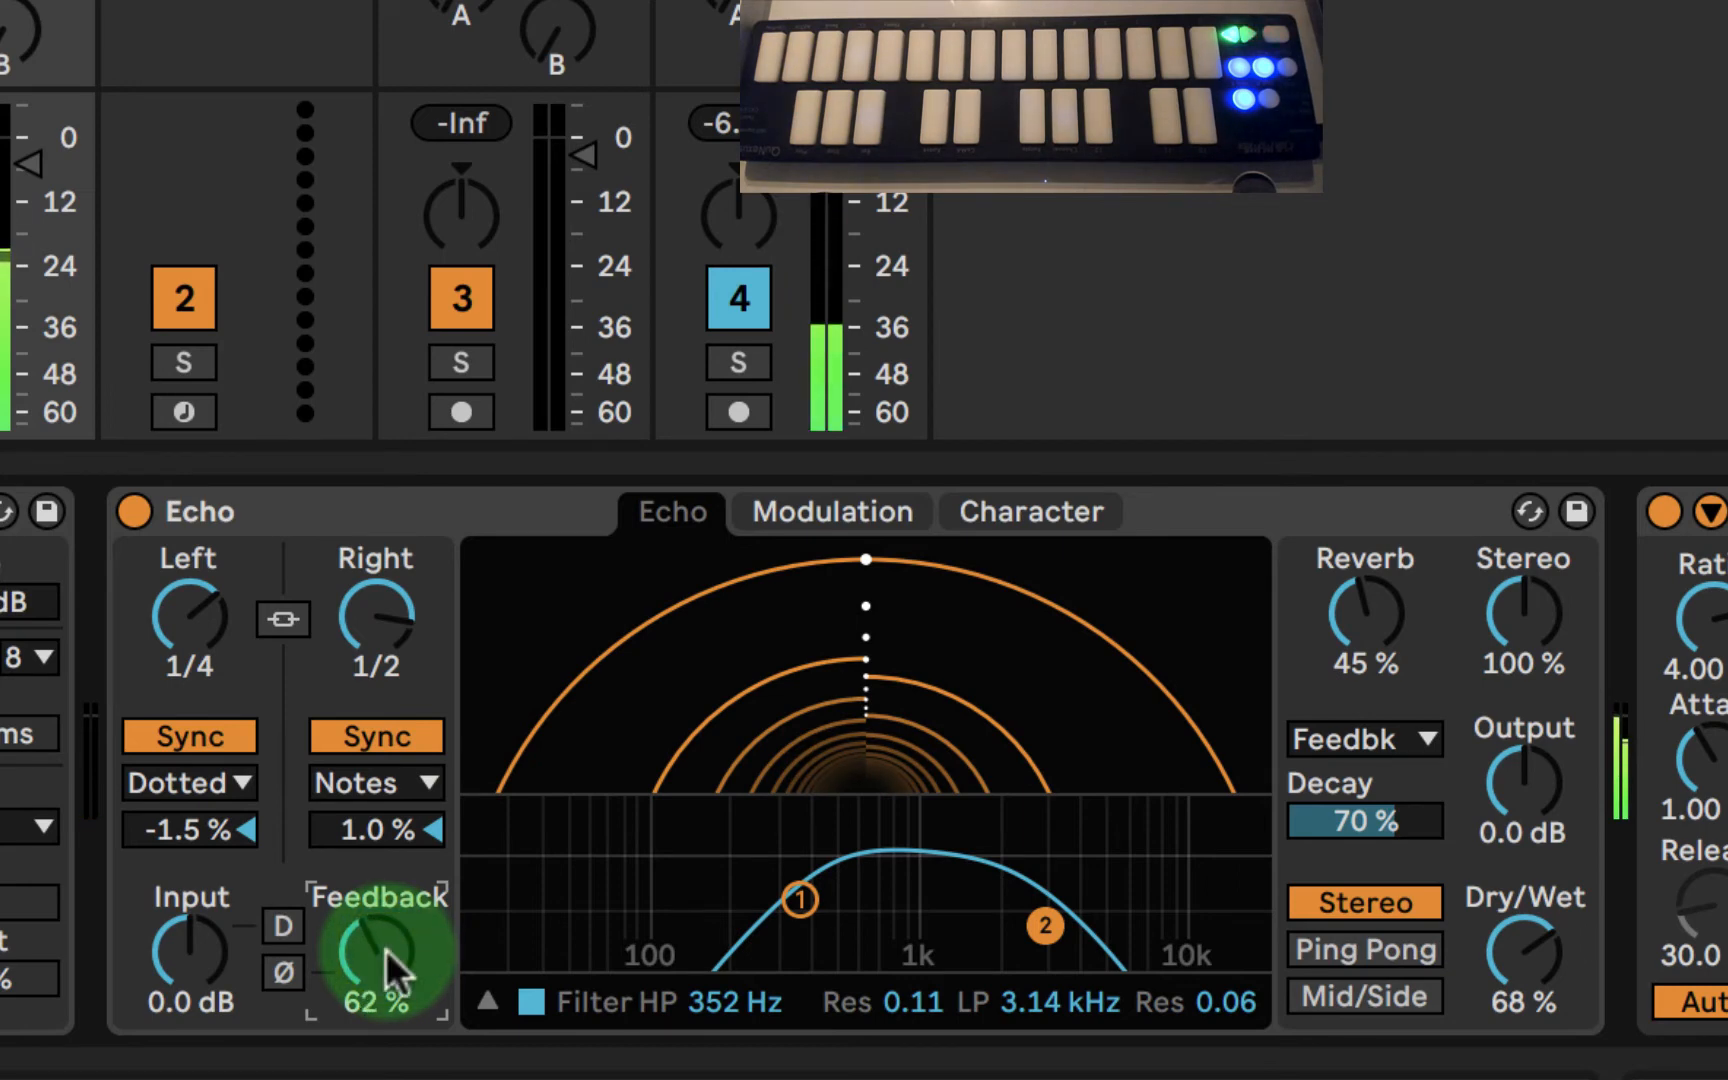
{"action": "left_click_drag", "start_coordinate": [385, 946], "coordinate": [385, 955]}
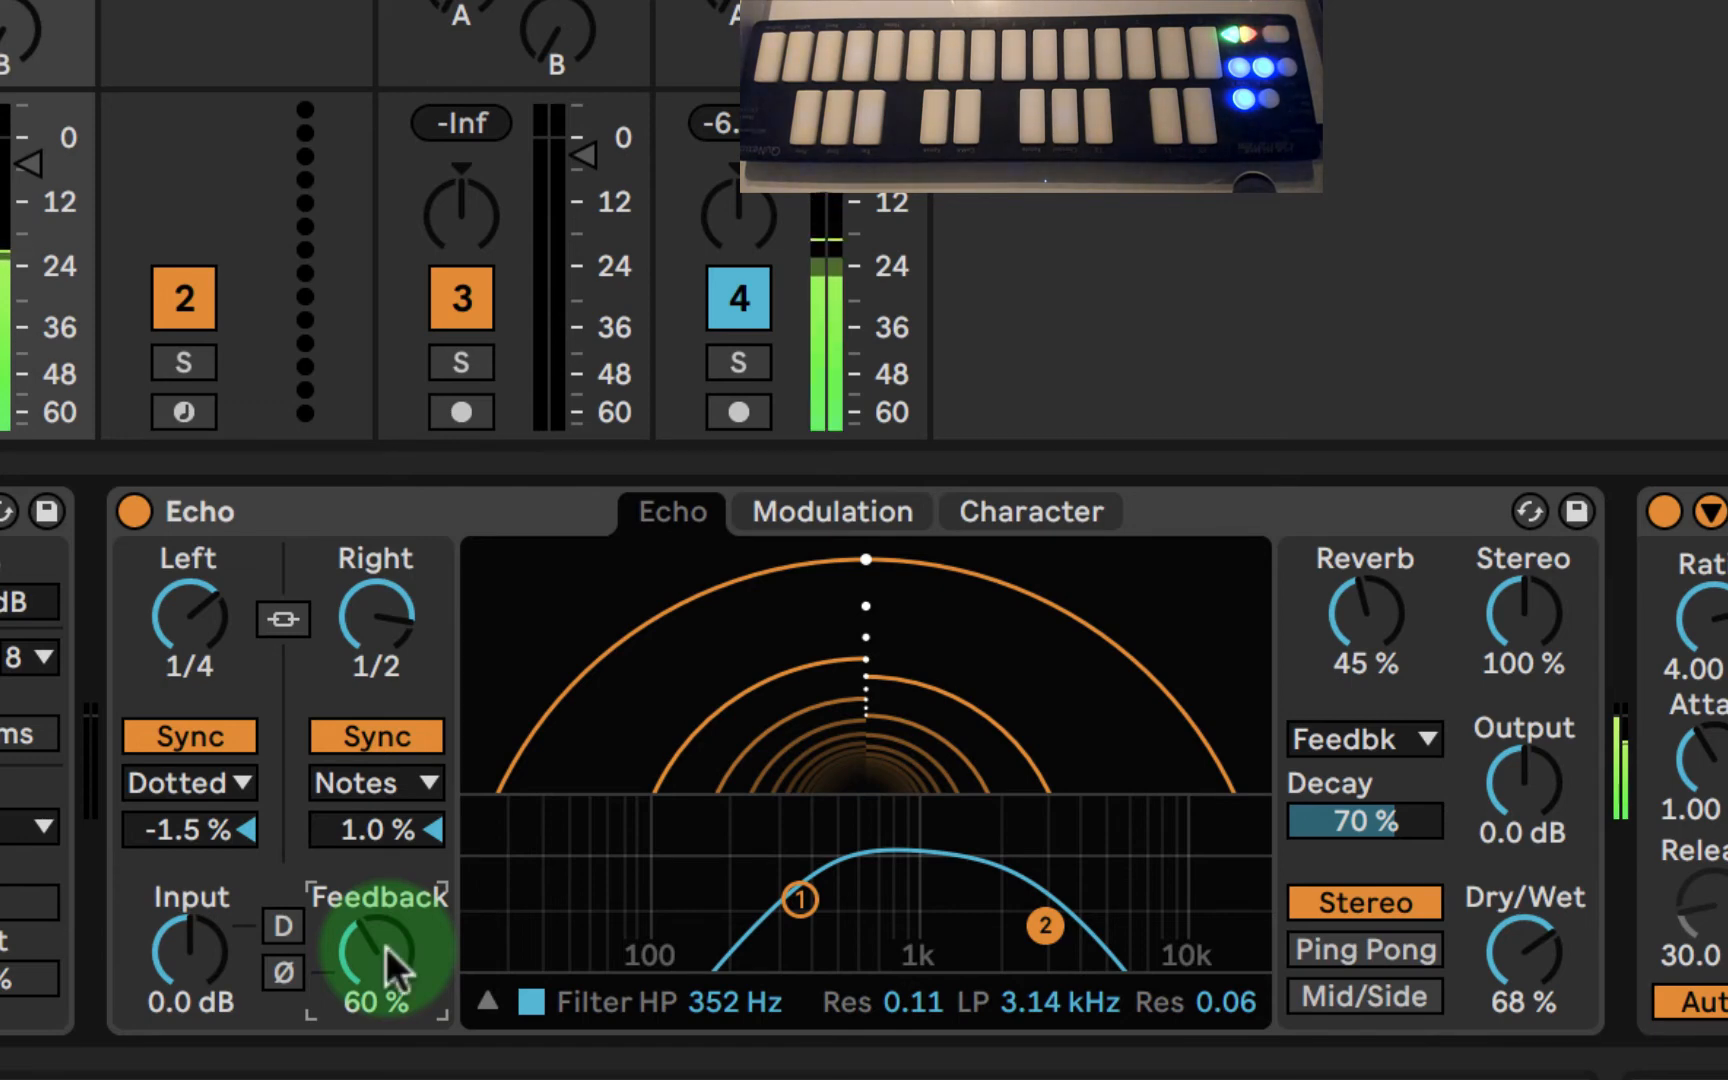
{"action": "left_click_drag", "start_coordinate": [385, 946], "coordinate": [385, 954]}
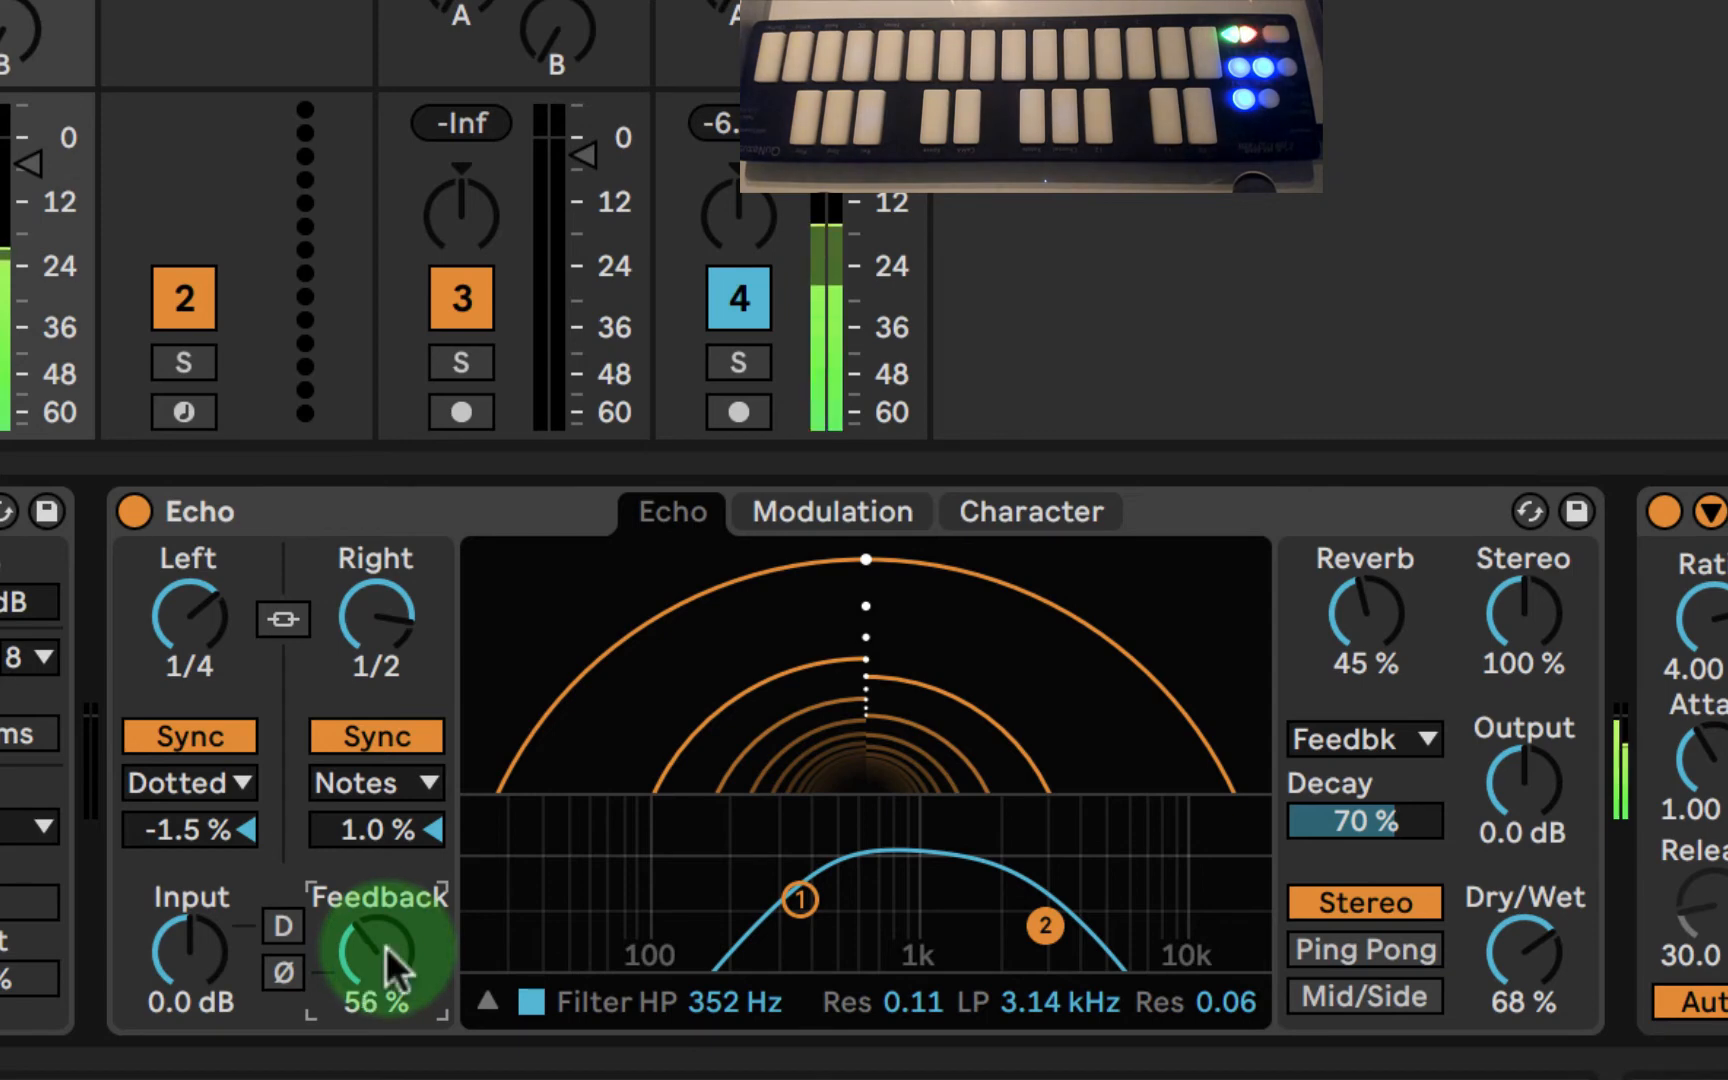
{"action": "left_click", "coordinate": [193, 828]}
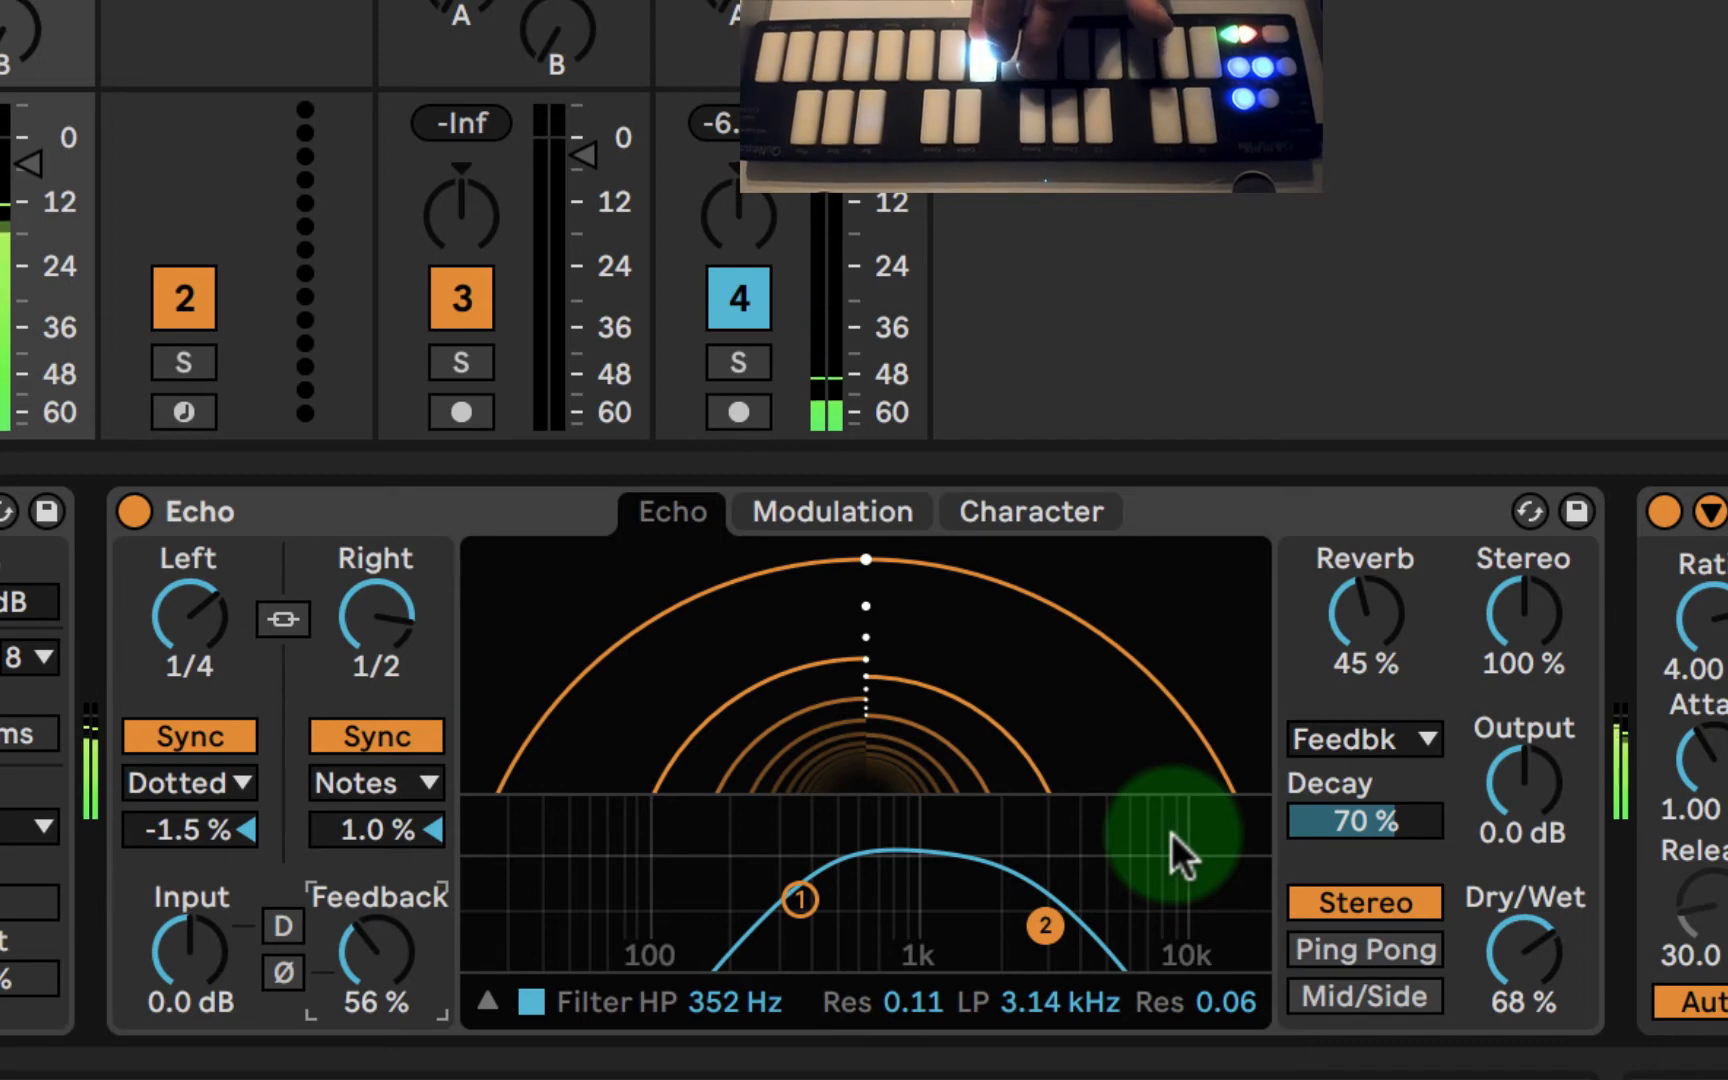
- Set Echo's high-pass to 317 Hz, its low-pass to 2.36 kHz with 0.03 resonance, and its feedback to 60%
{"action": "left_click_drag", "start_coordinate": [1045, 925], "coordinate": [1024, 934]}
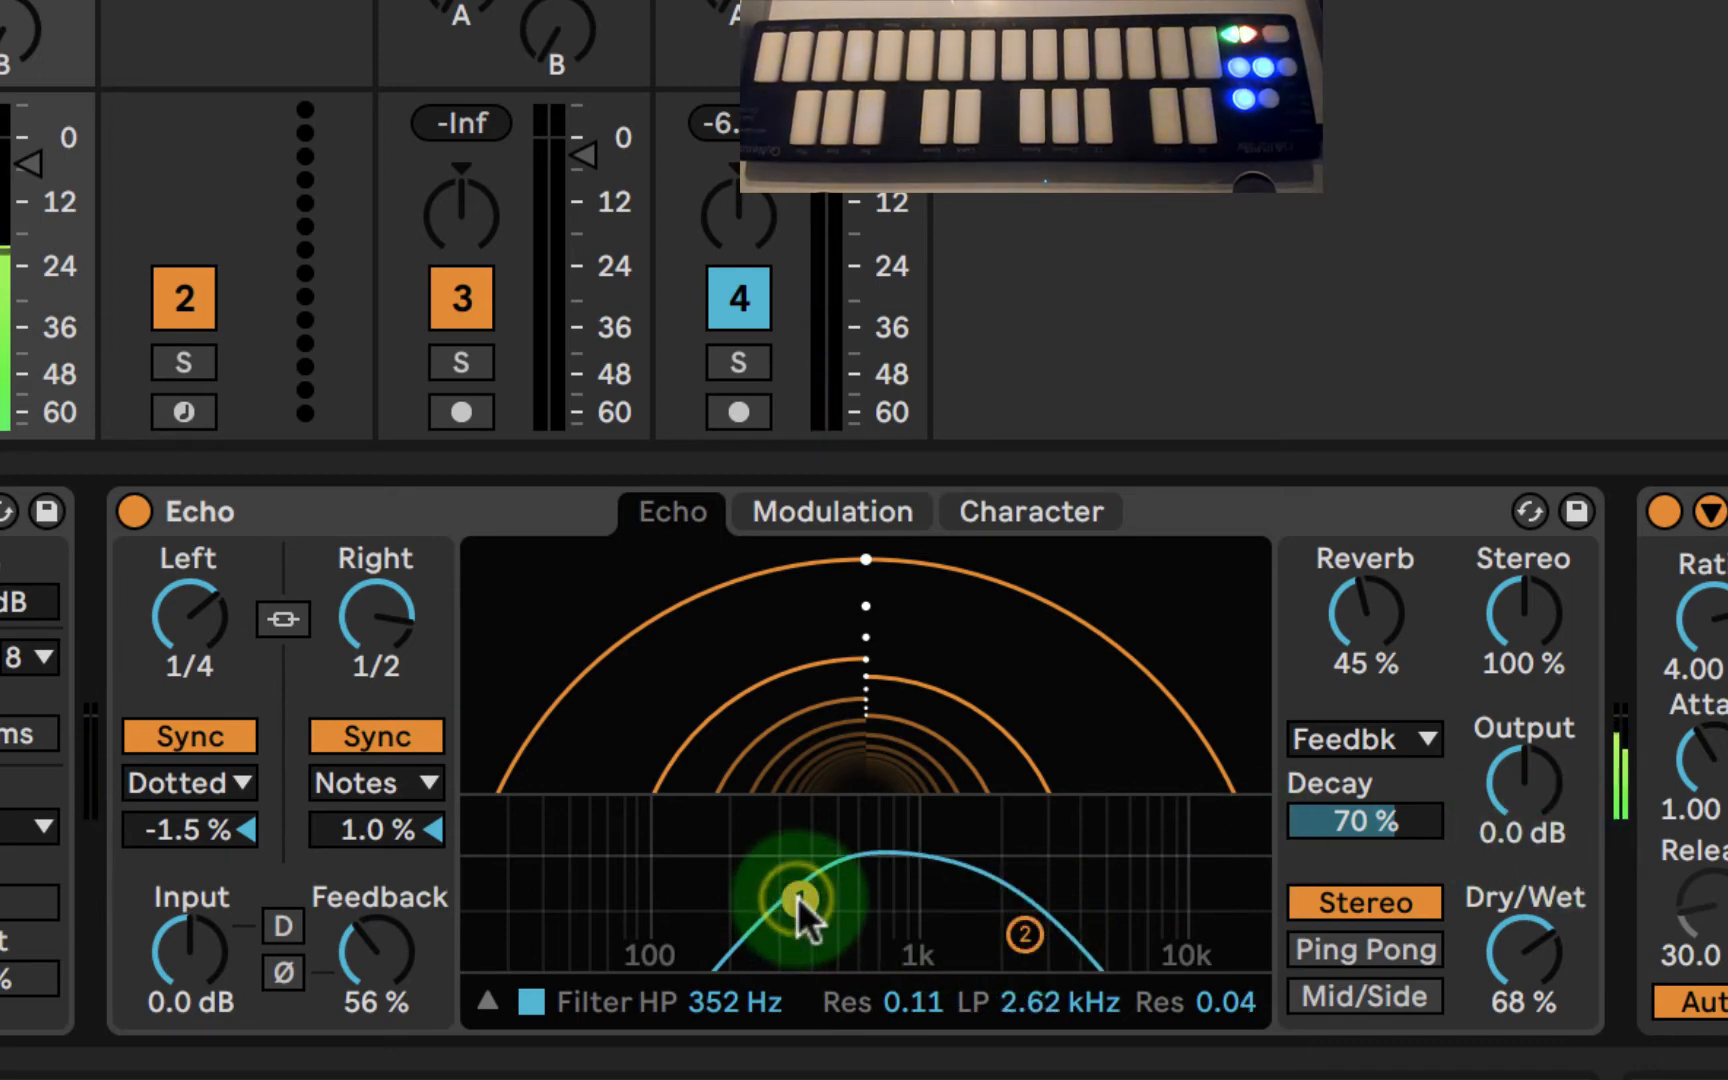
{"action": "left_click_drag", "start_coordinate": [796, 896], "coordinate": [785, 897]}
{"action": "left_click_drag", "start_coordinate": [1022, 933], "coordinate": [1010, 934]}
{"action": "left_click", "coordinate": [397, 836]}
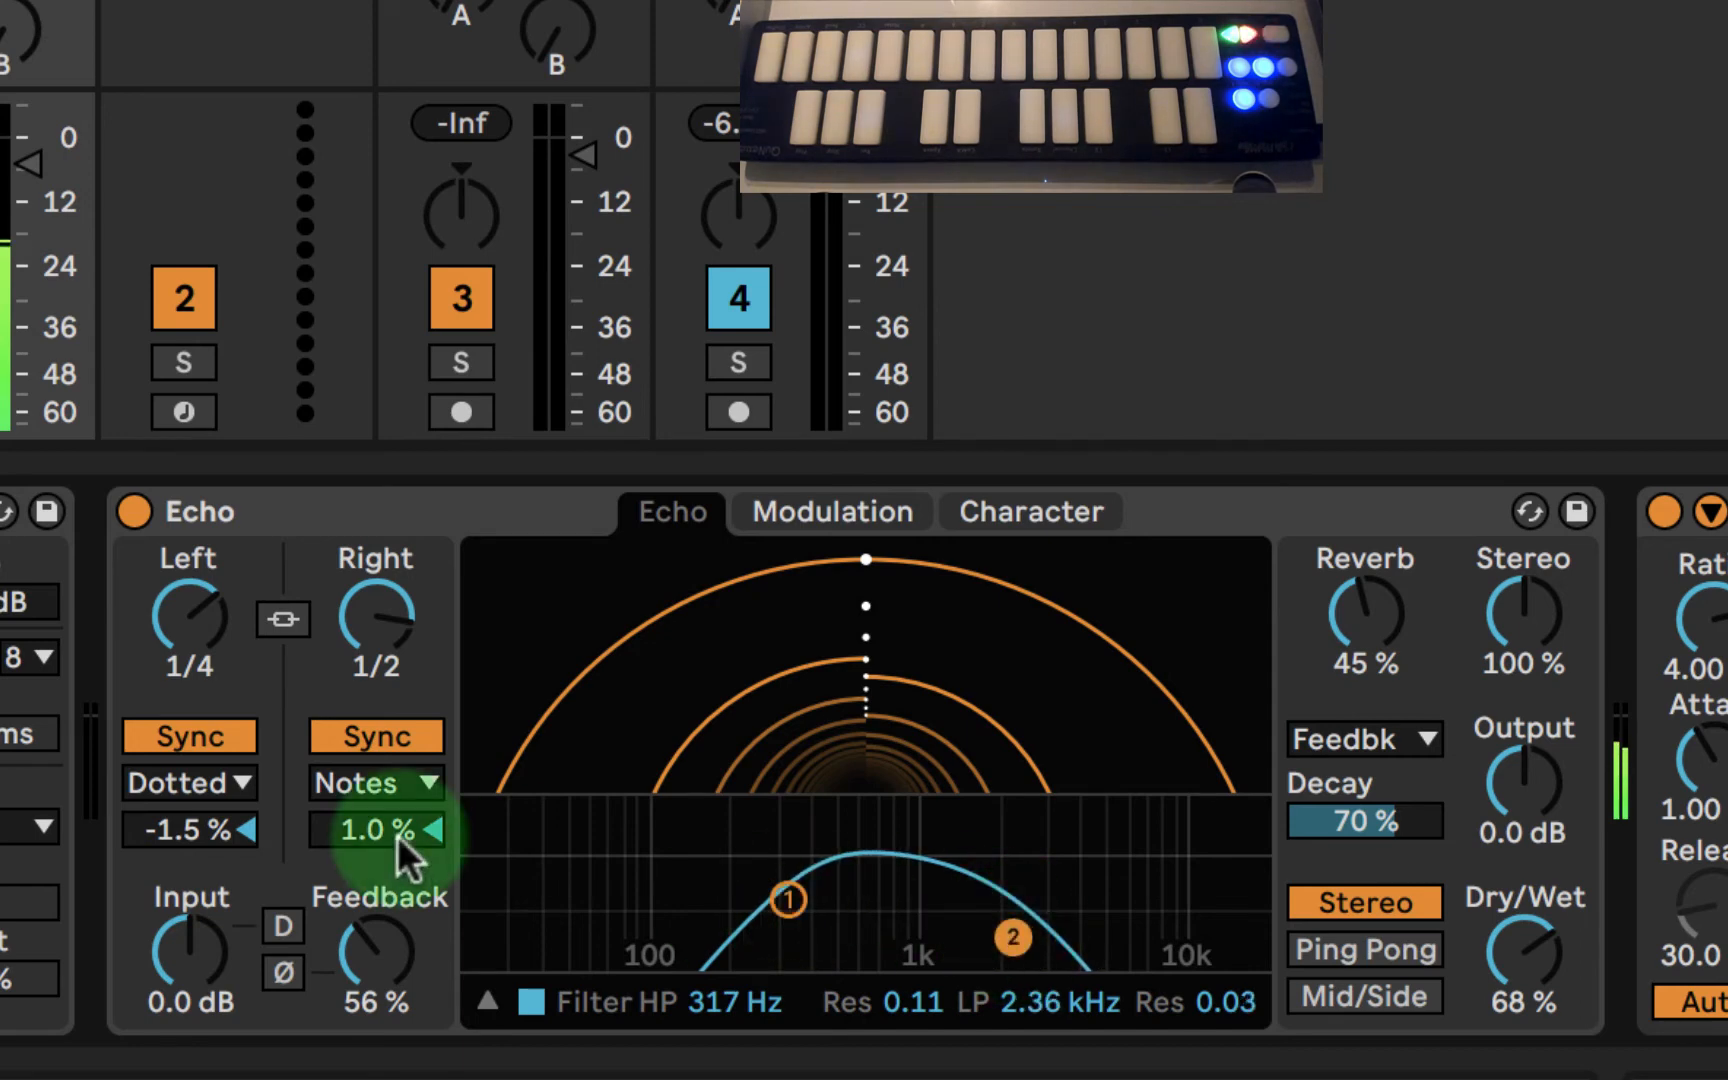
{"action": "left_click", "coordinate": [364, 932]}
{"action": "left_click_drag", "start_coordinate": [374, 936], "coordinate": [374, 936]}
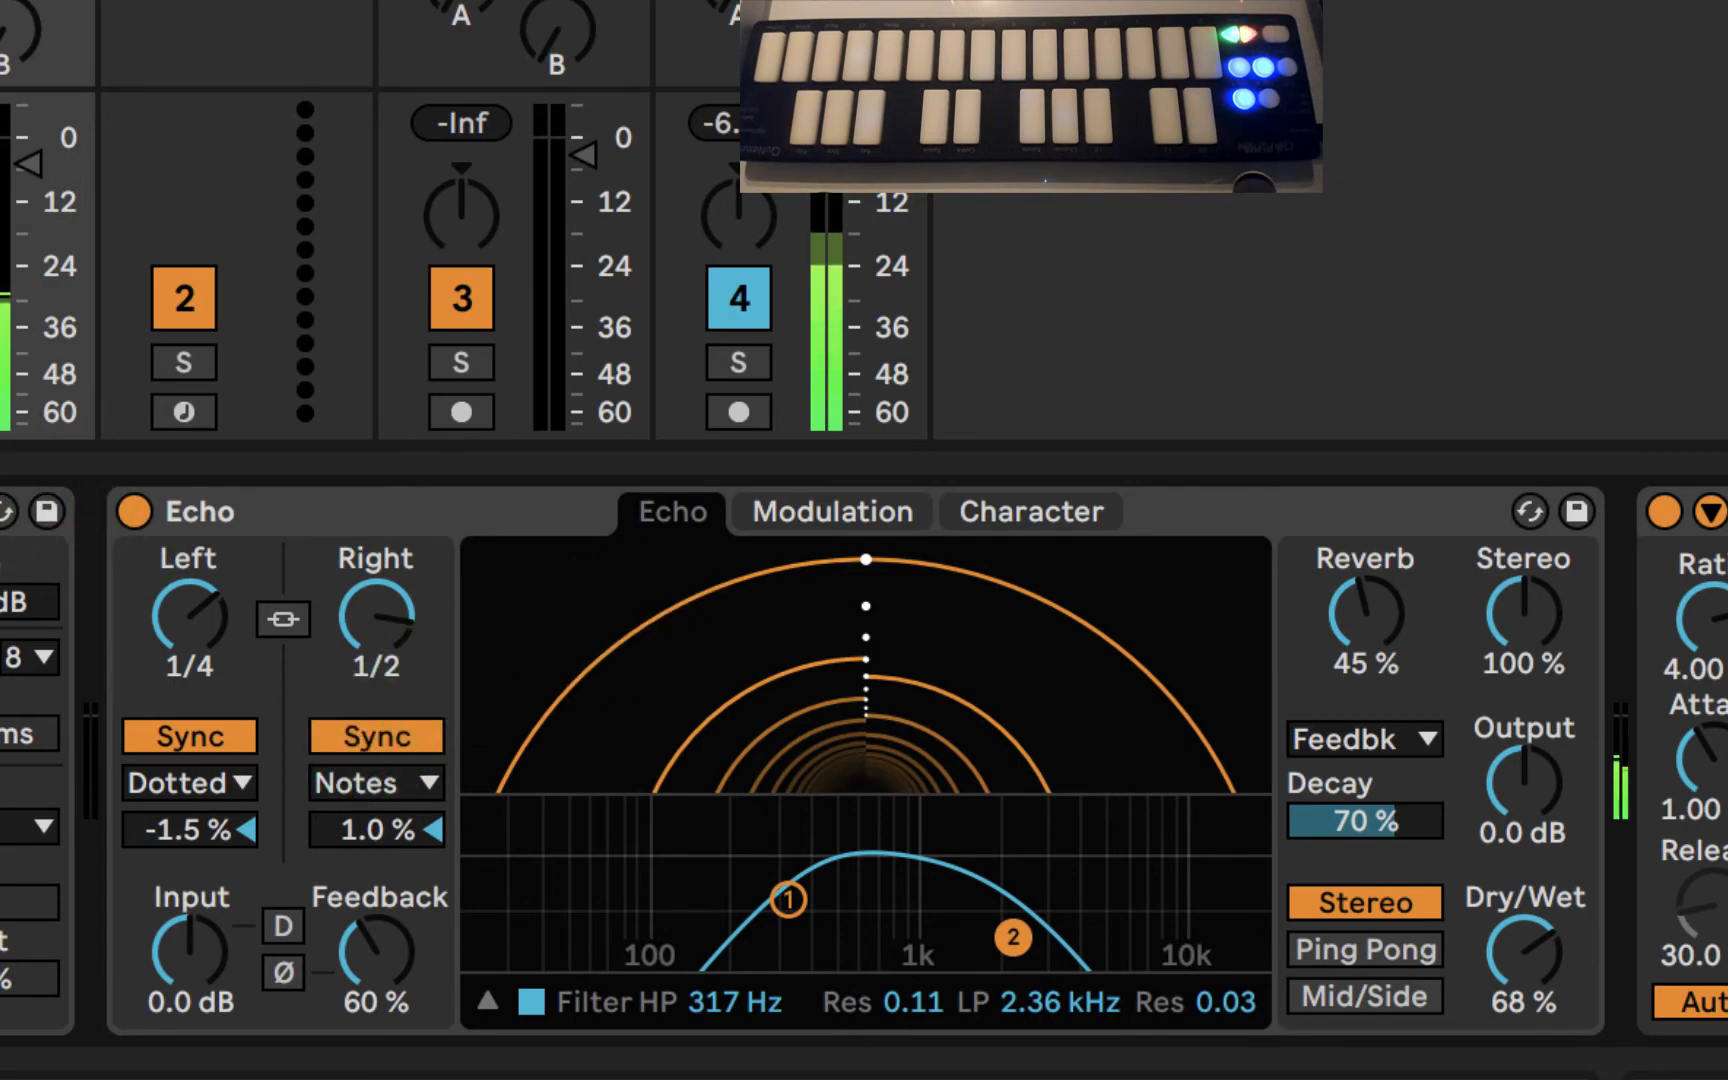
- Reduce Echo's feedback to 58% and lower its low-pass cutoff to 2.24 kHz
{"action": "left_click", "coordinate": [0, 511]}
{"action": "scroll", "coordinate": [30, 800], "scroll_direction": "left", "scroll_amount": 10}
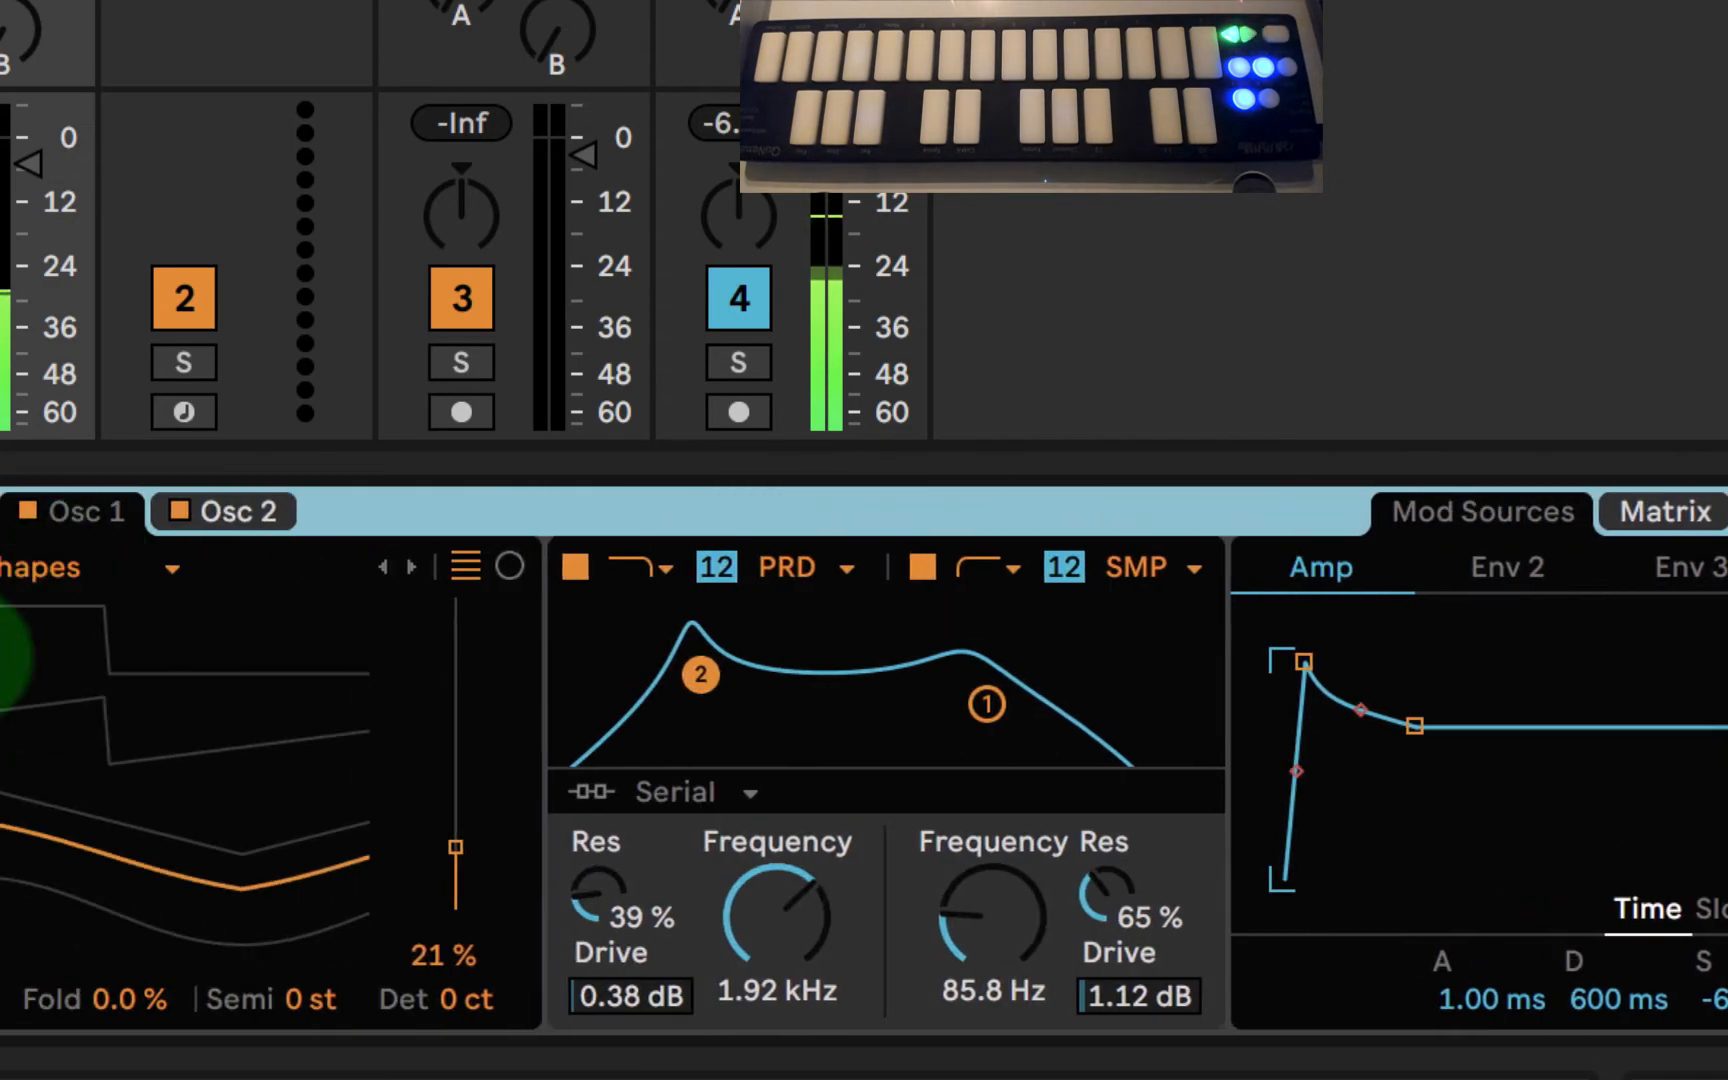
{"action": "scroll", "coordinate": [864, 760], "scroll_direction": "right", "scroll_amount": 10}
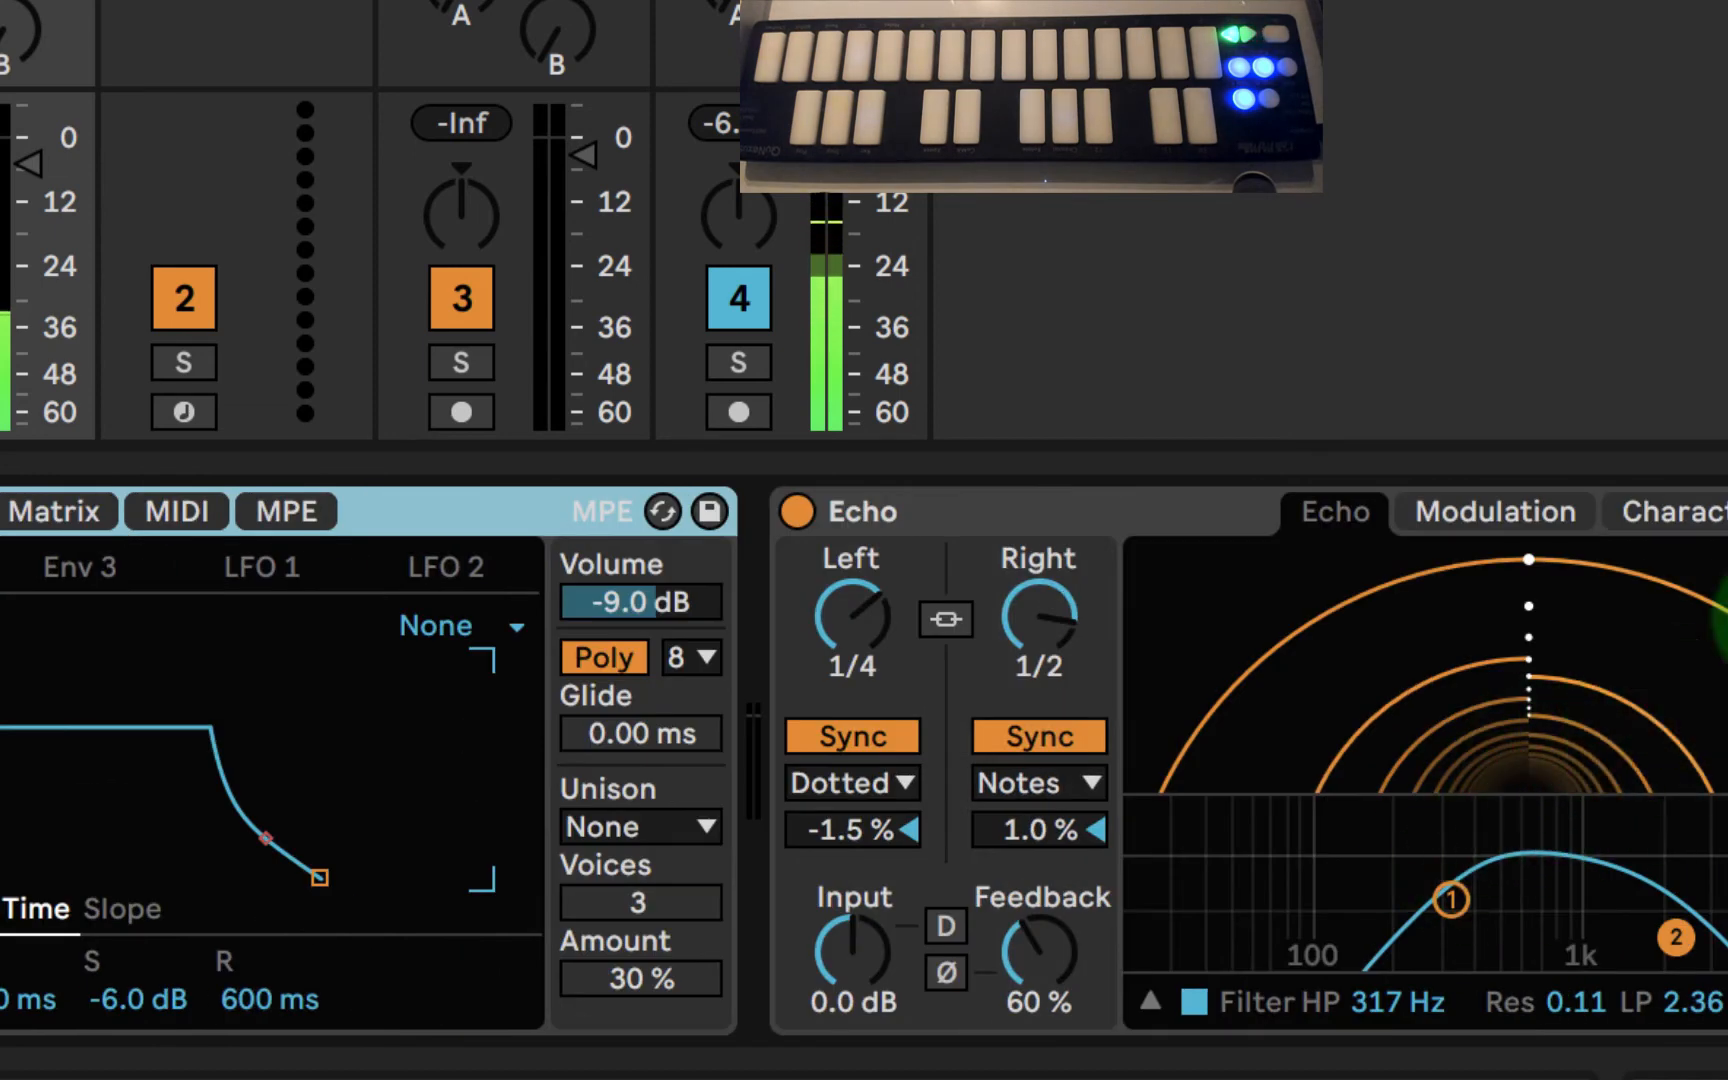
{"action": "left_click", "coordinate": [918, 511]}
{"action": "scroll", "coordinate": [864, 760], "scroll_direction": "right", "scroll_amount": 3}
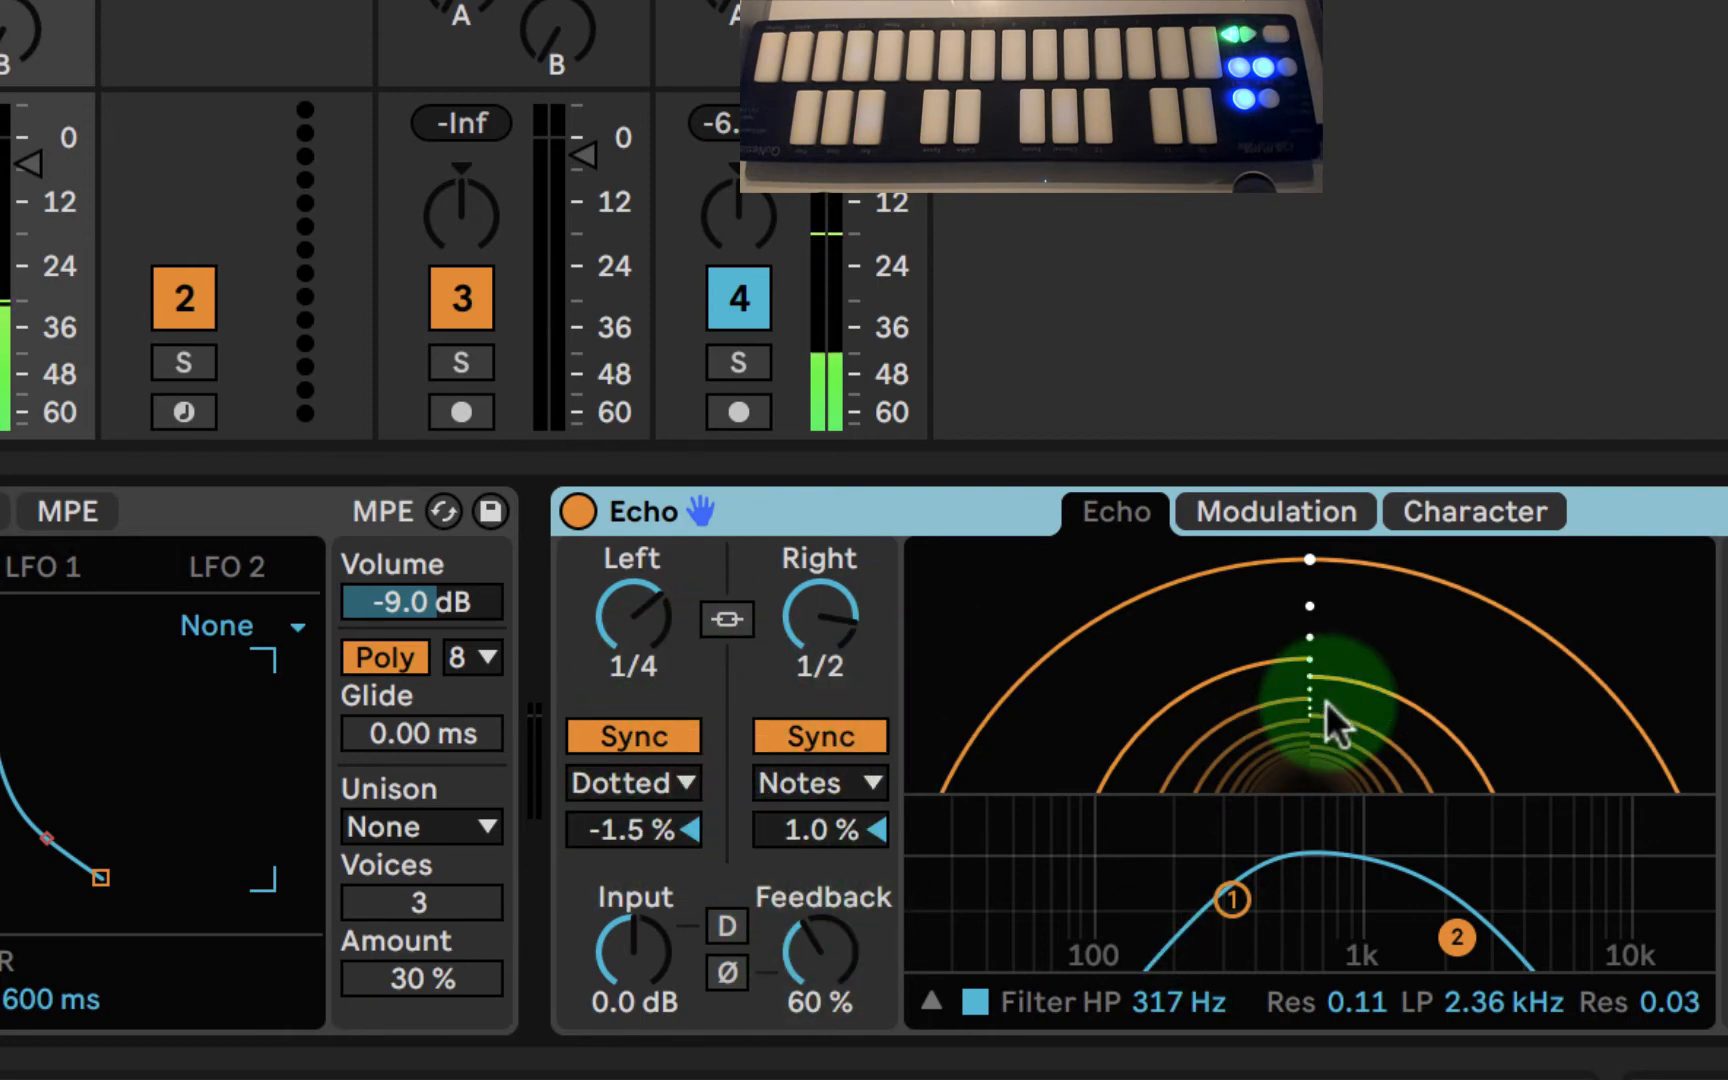
{"action": "left_click_drag", "start_coordinate": [818, 945], "coordinate": [818, 957]}
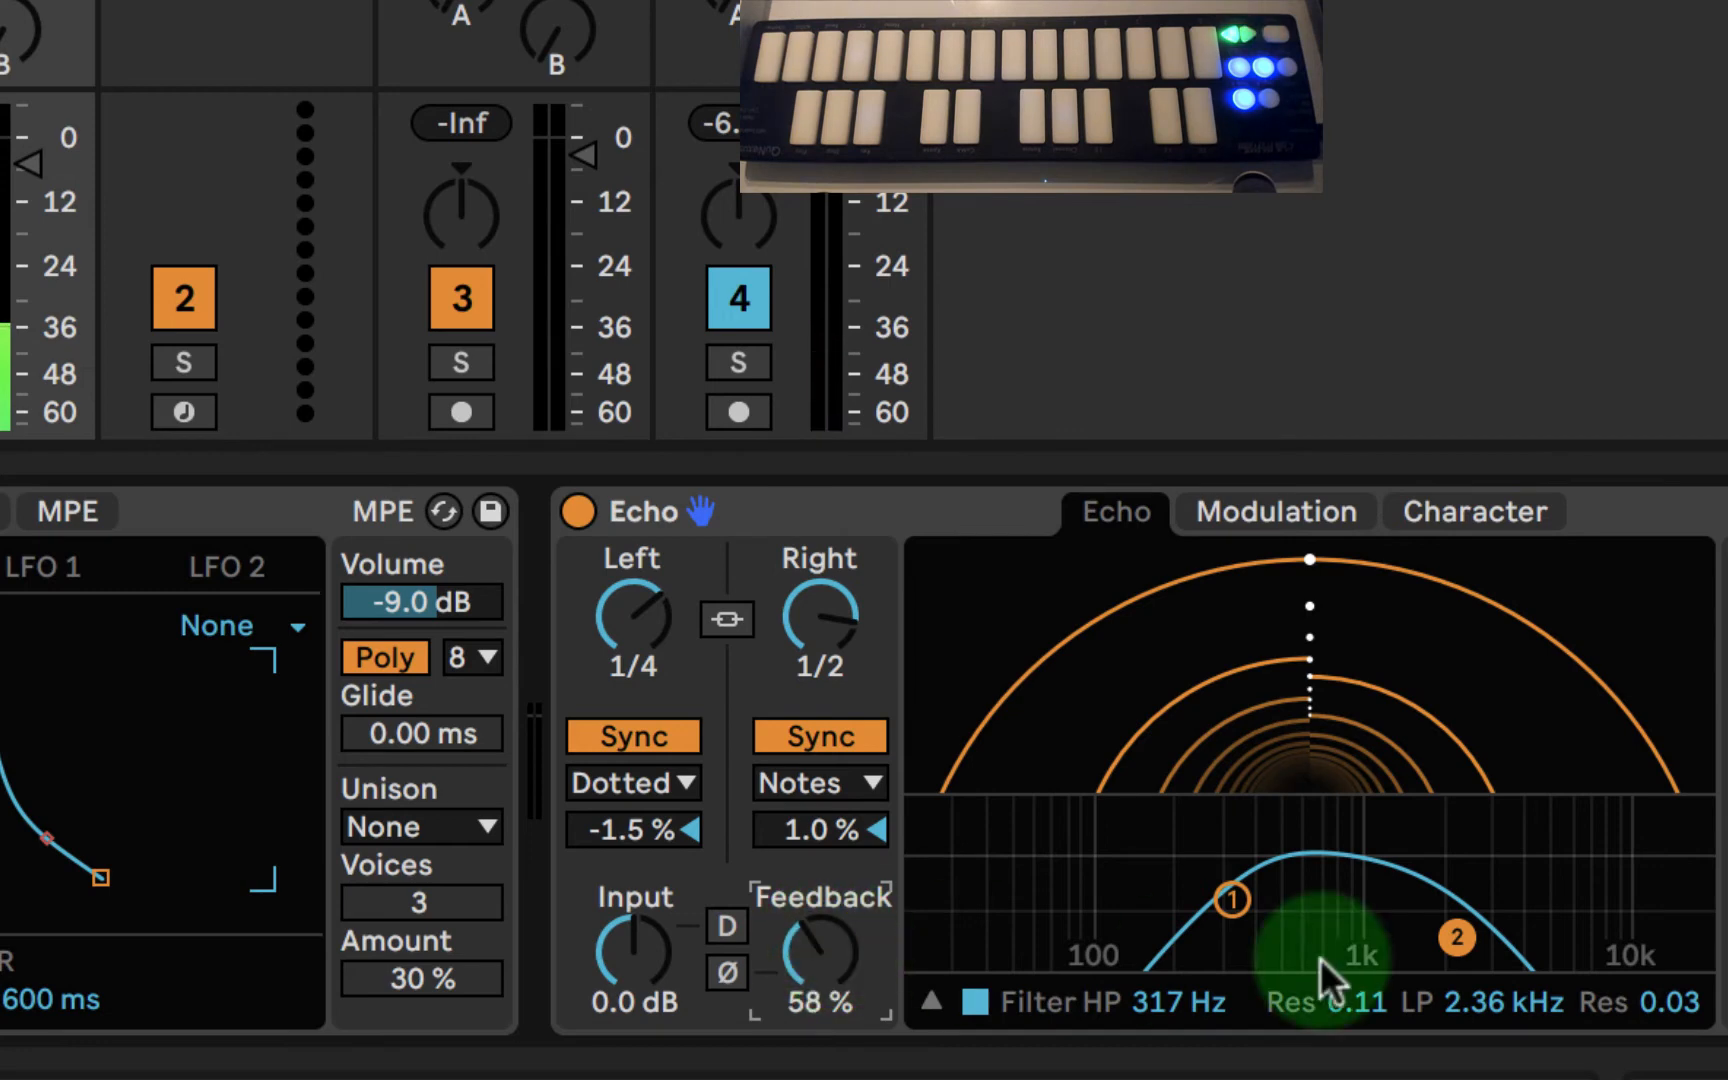
{"action": "left_click_drag", "start_coordinate": [1456, 937], "coordinate": [1450, 940]}
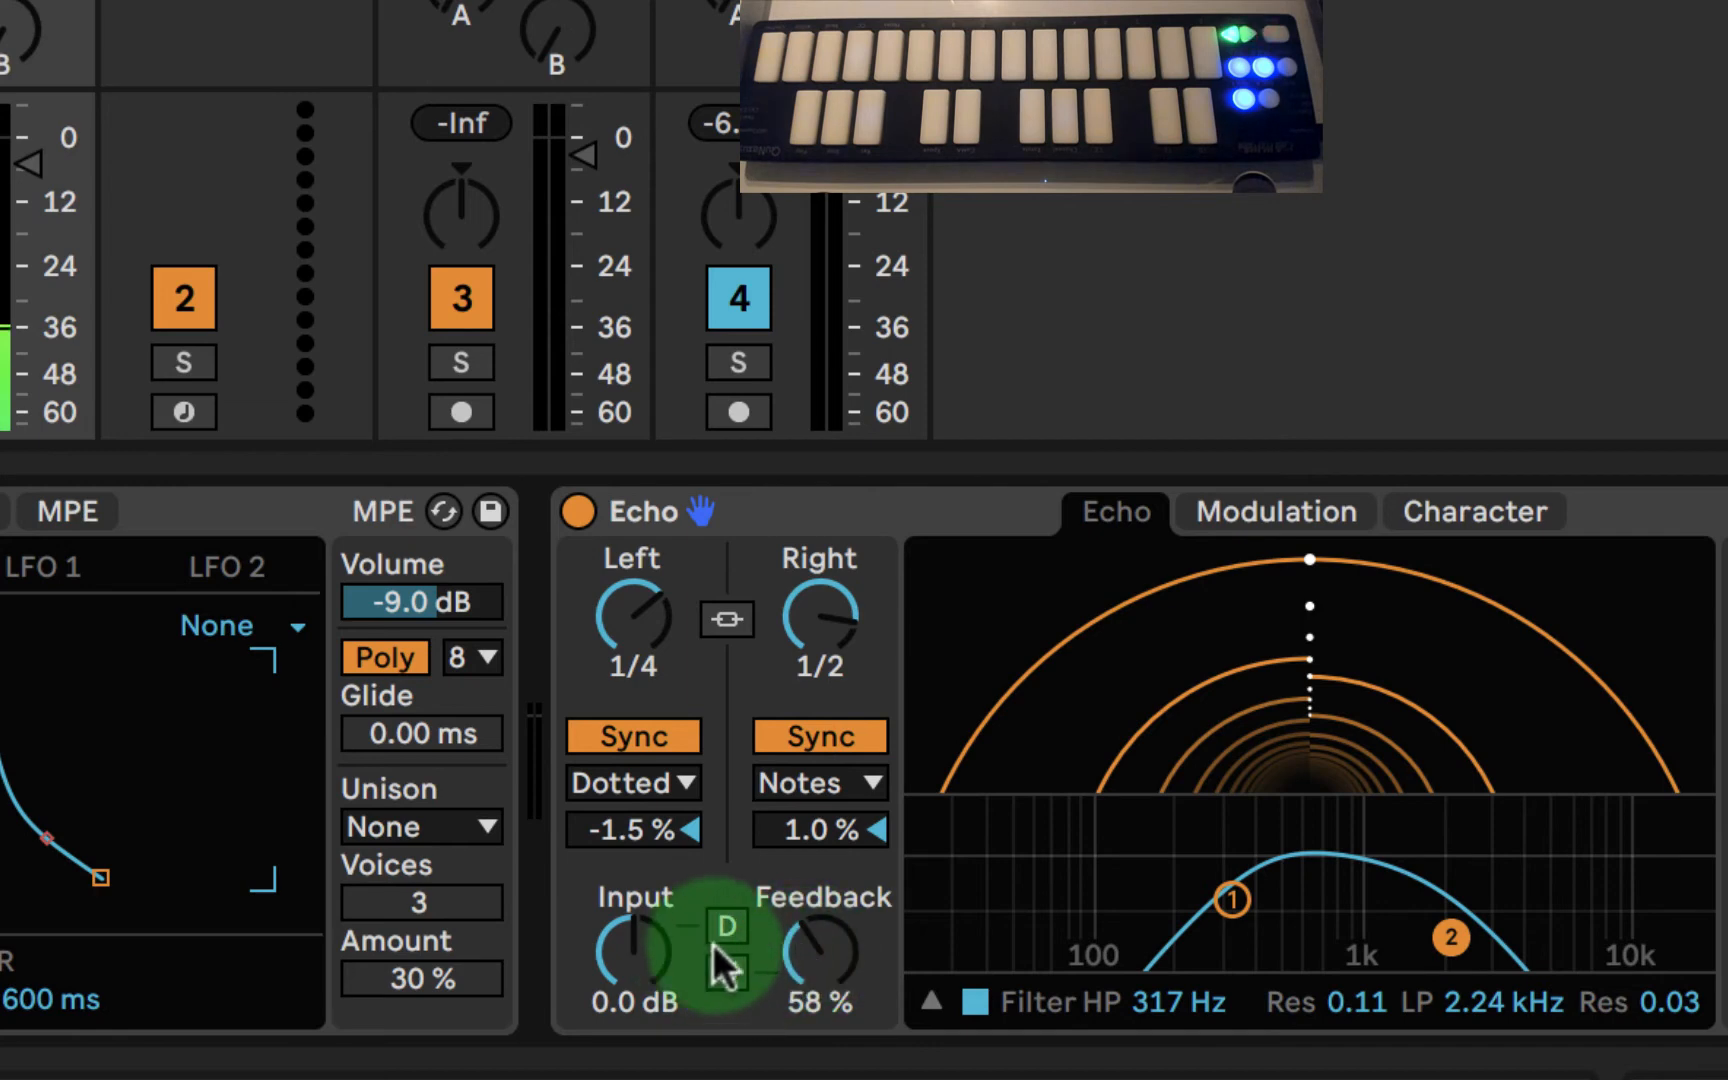
- Turn on distortion (D) for Echo's input
{"action": "left_click", "coordinate": [730, 922]}
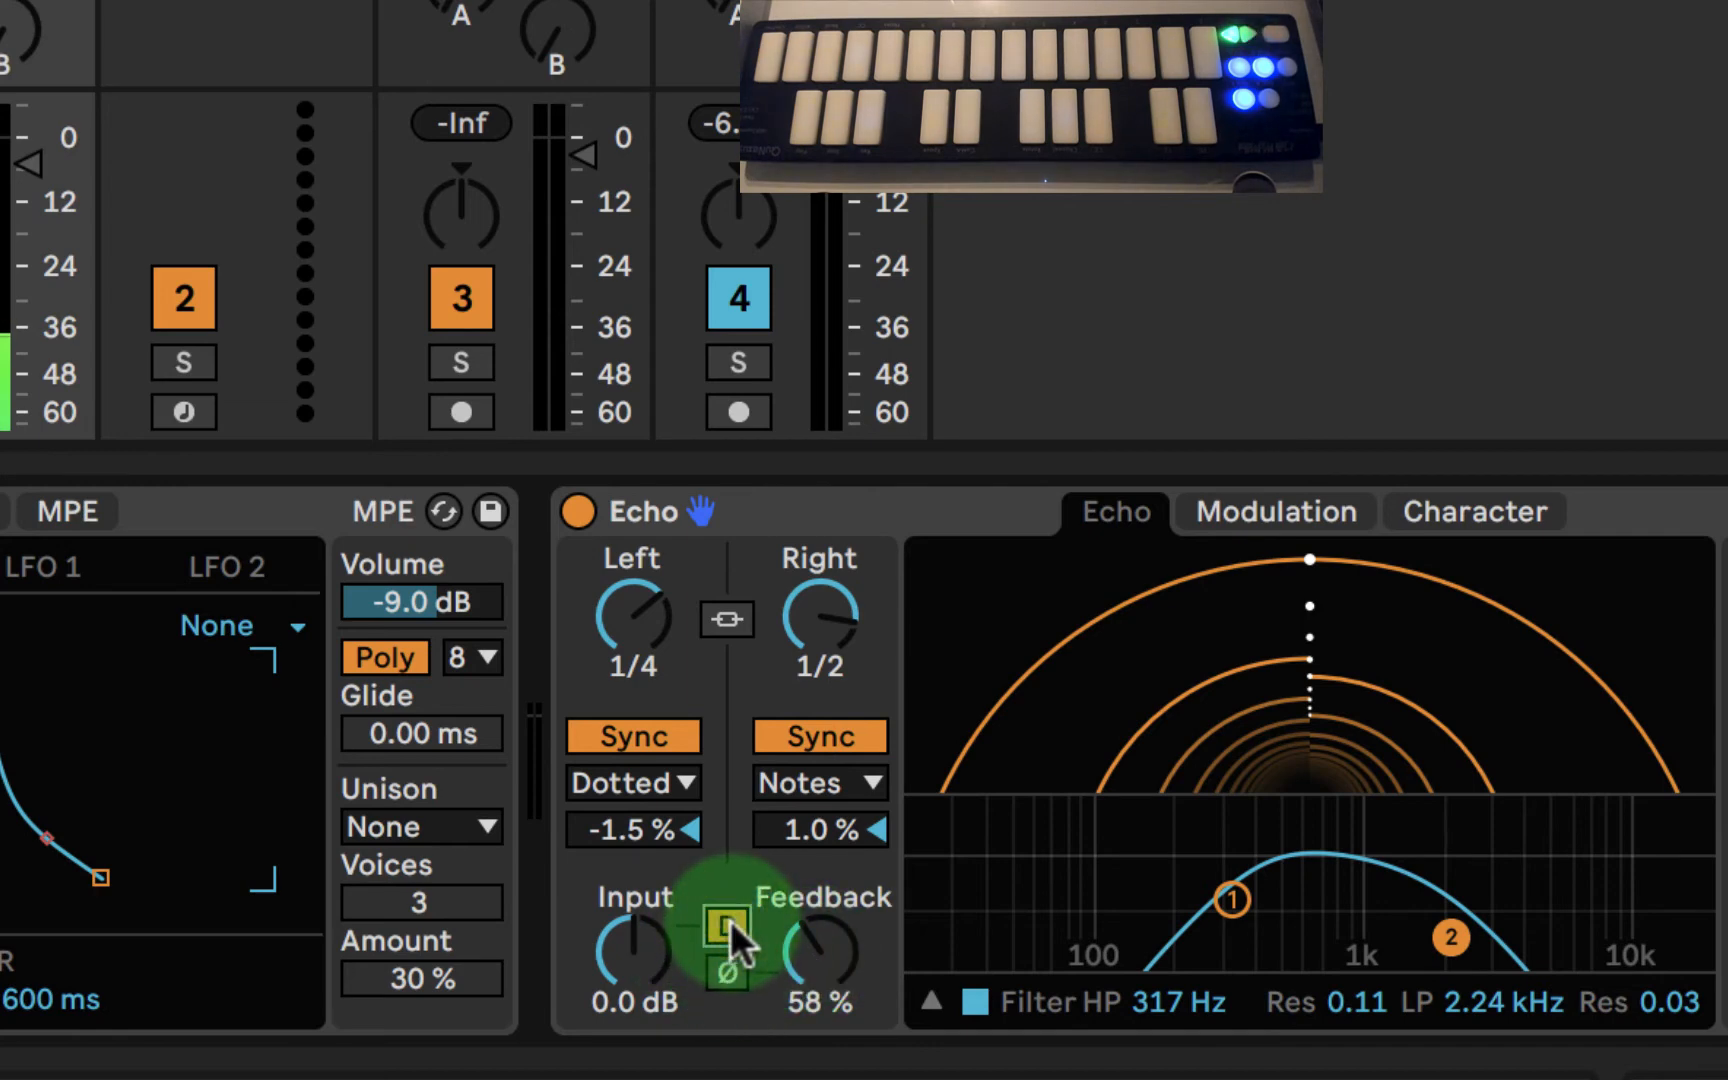
{"action": "left_click", "coordinate": [815, 925]}
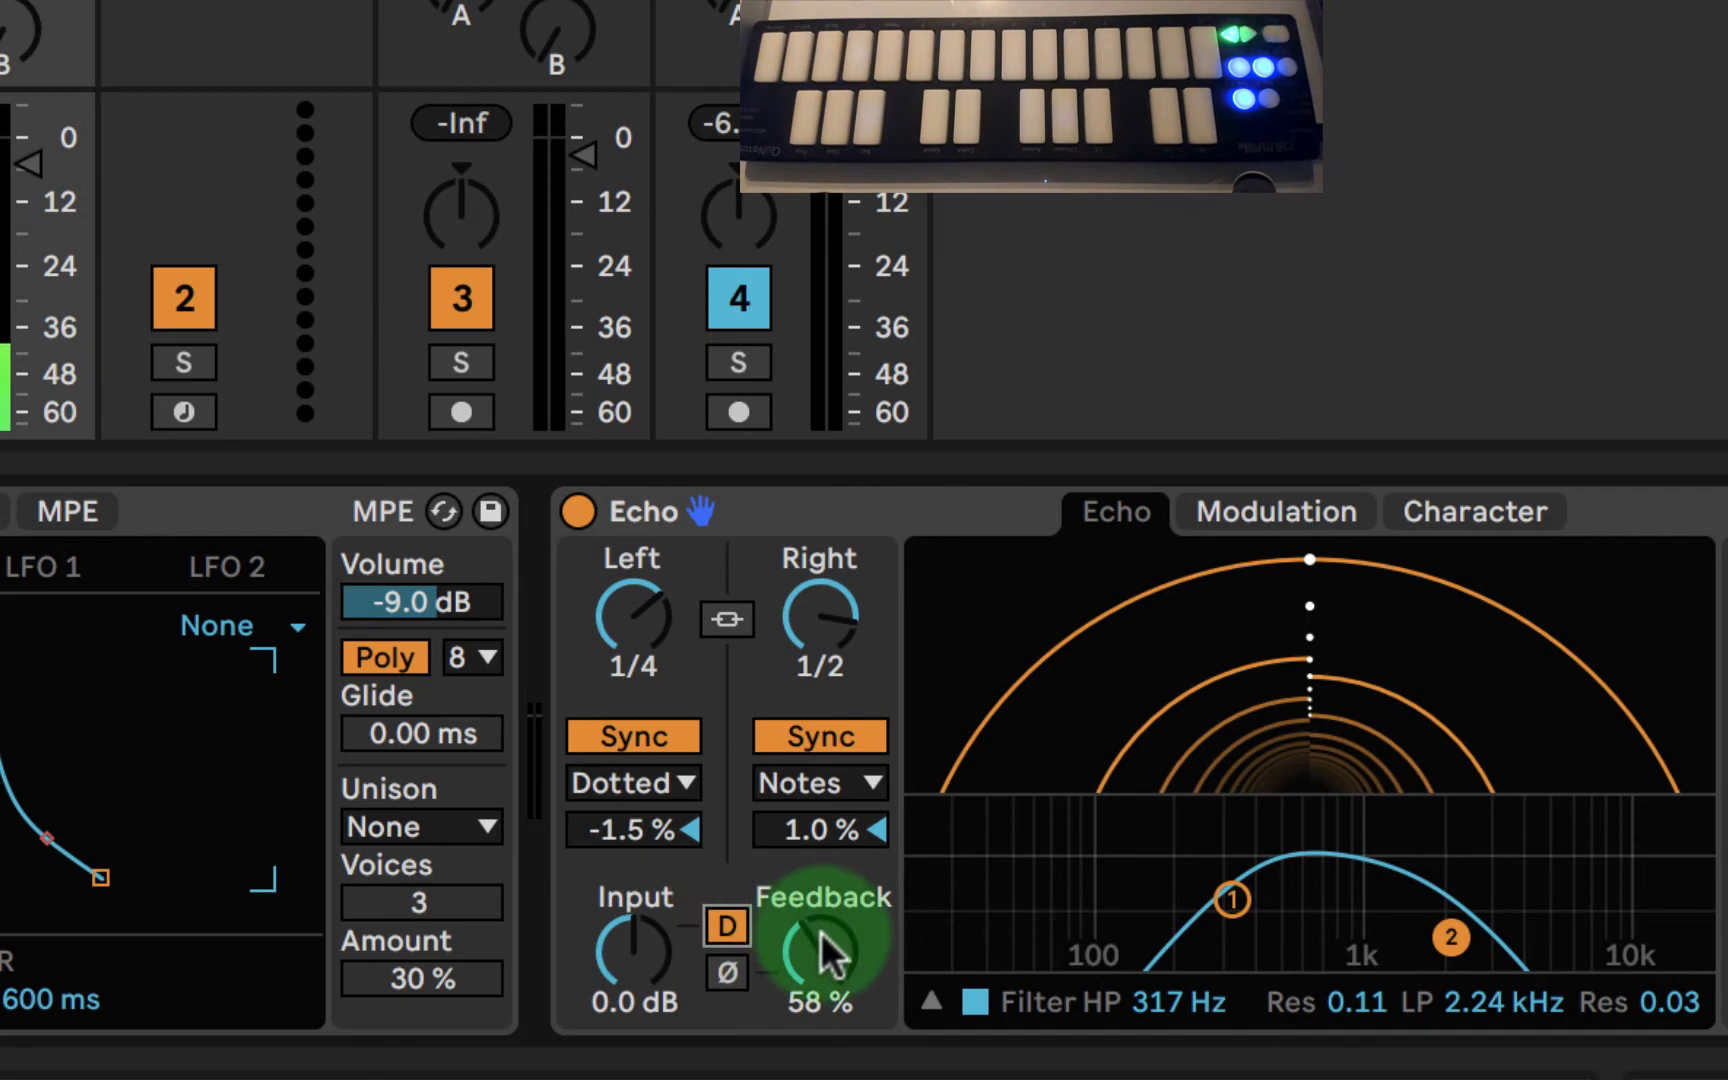
{"action": "left_click", "coordinate": [727, 930]}
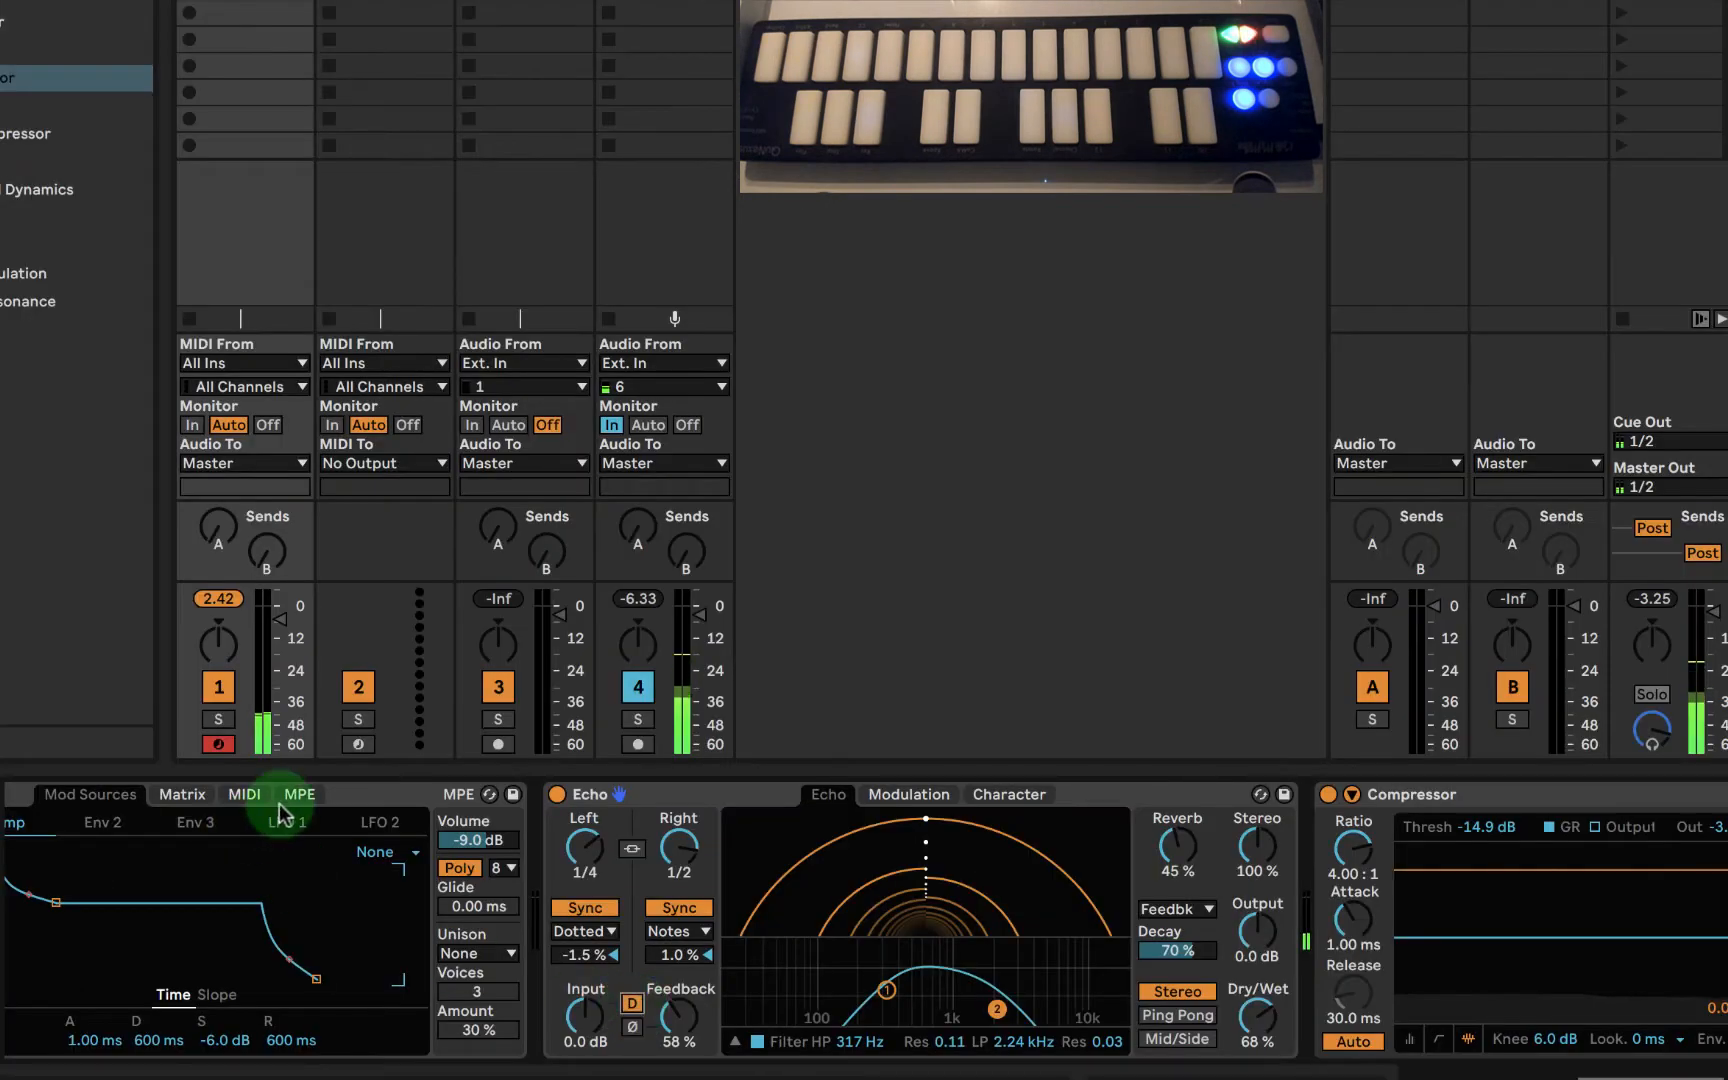
- Switch Echo off and on again to compare the synth sound with and without the delay
{"action": "left_click", "coordinate": [372, 794]}
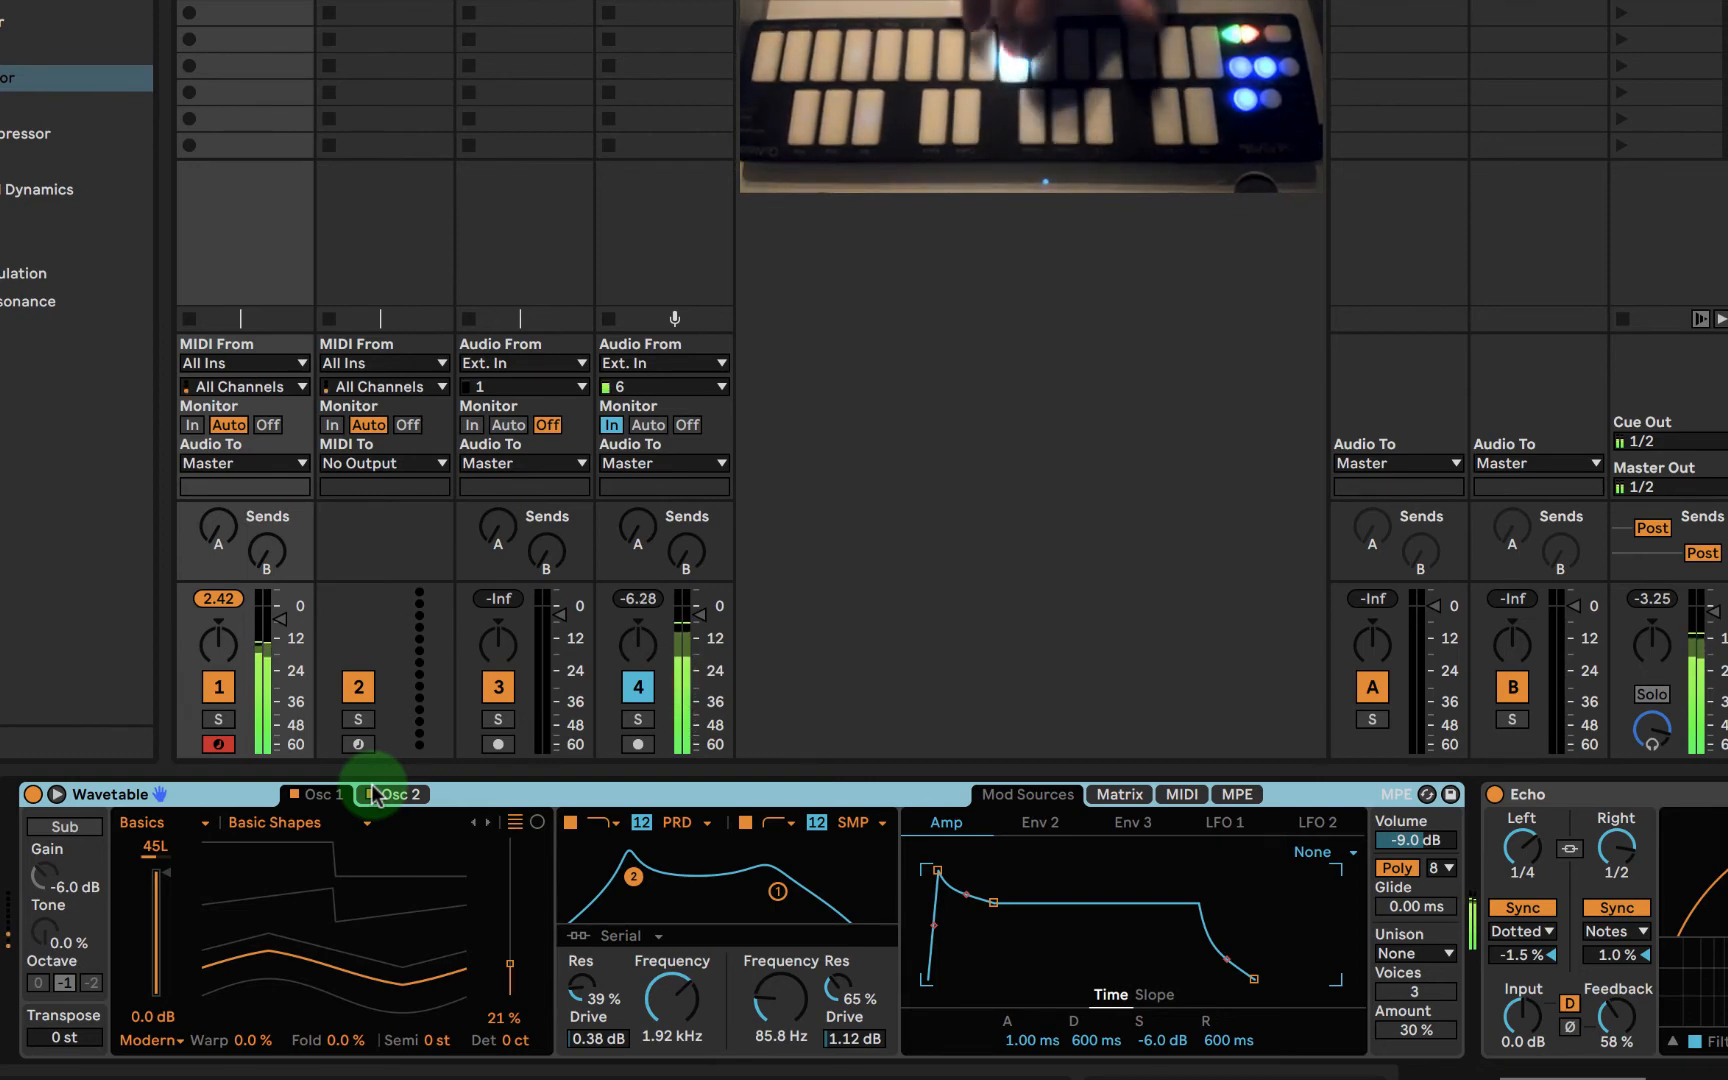
{"action": "left_click", "coordinate": [1495, 795]}
{"action": "left_click", "coordinate": [1495, 795]}
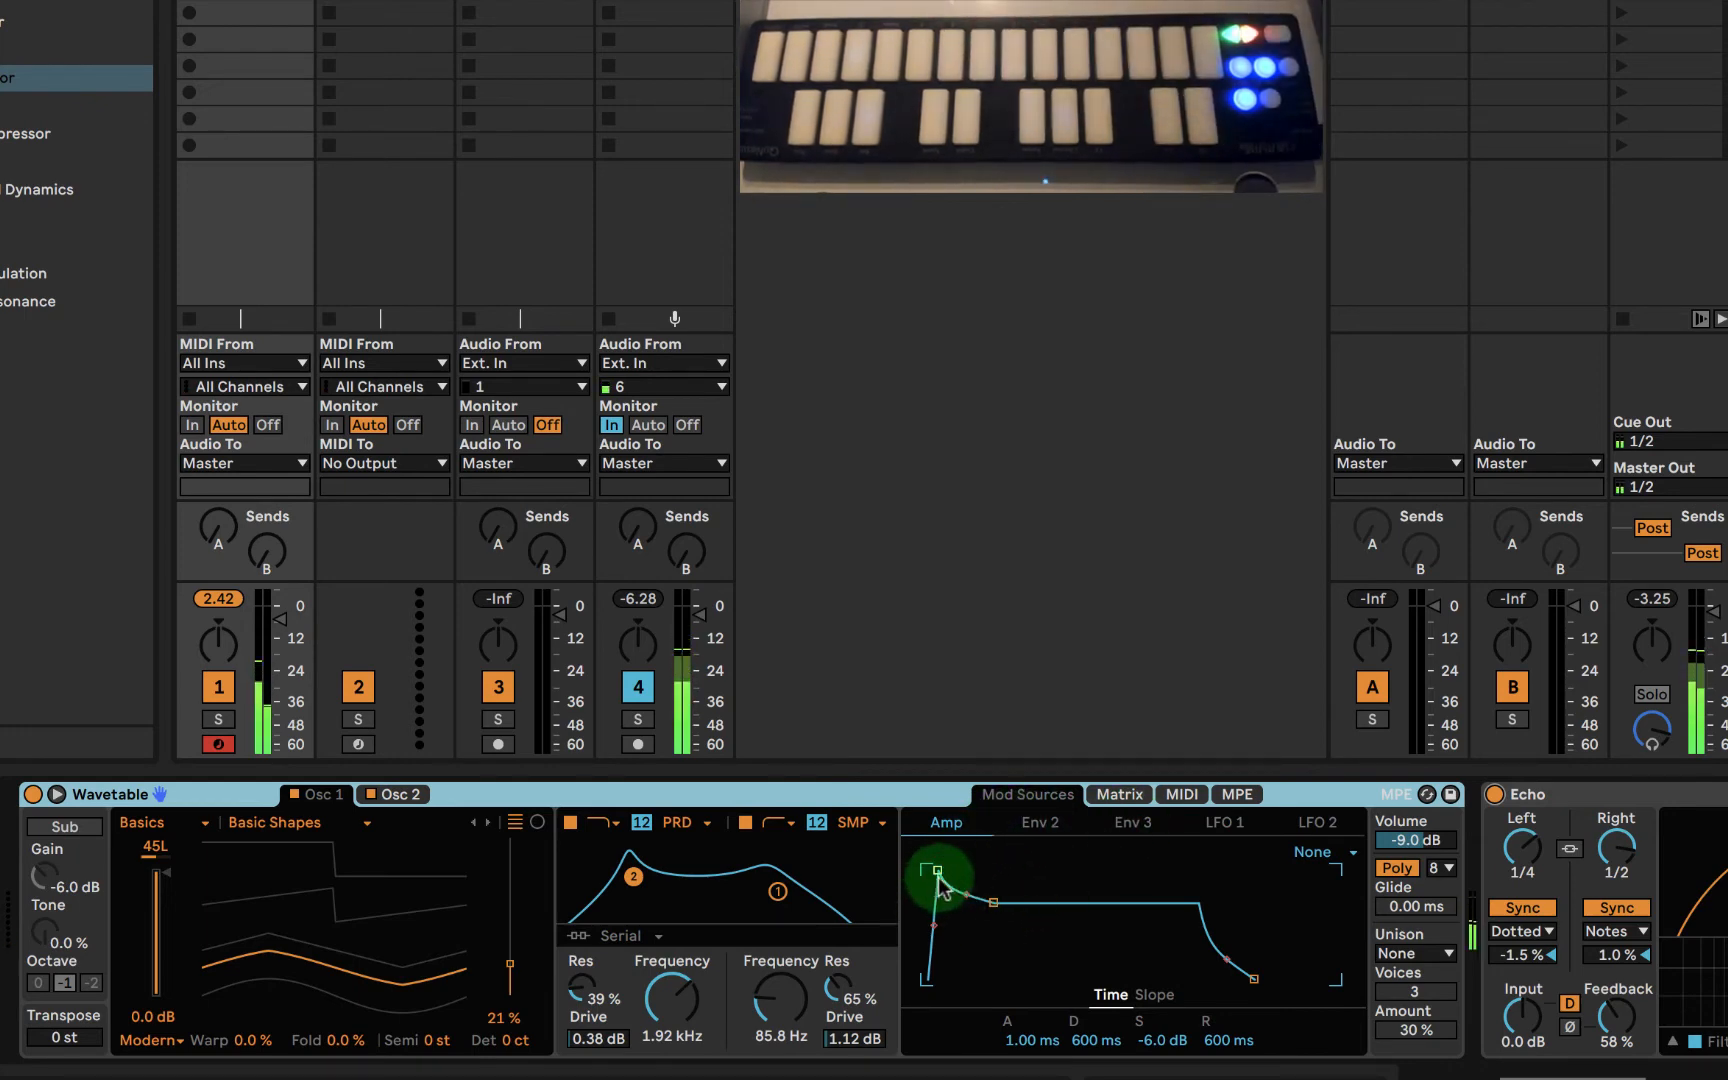
- Shape Wavetable's amp envelope with a curved 4.13 s attack, 3.62 s decay, -6.8 dB sustain and 3.87 s release
{"action": "left_click_drag", "start_coordinate": [937, 872], "coordinate": [1002, 870]}
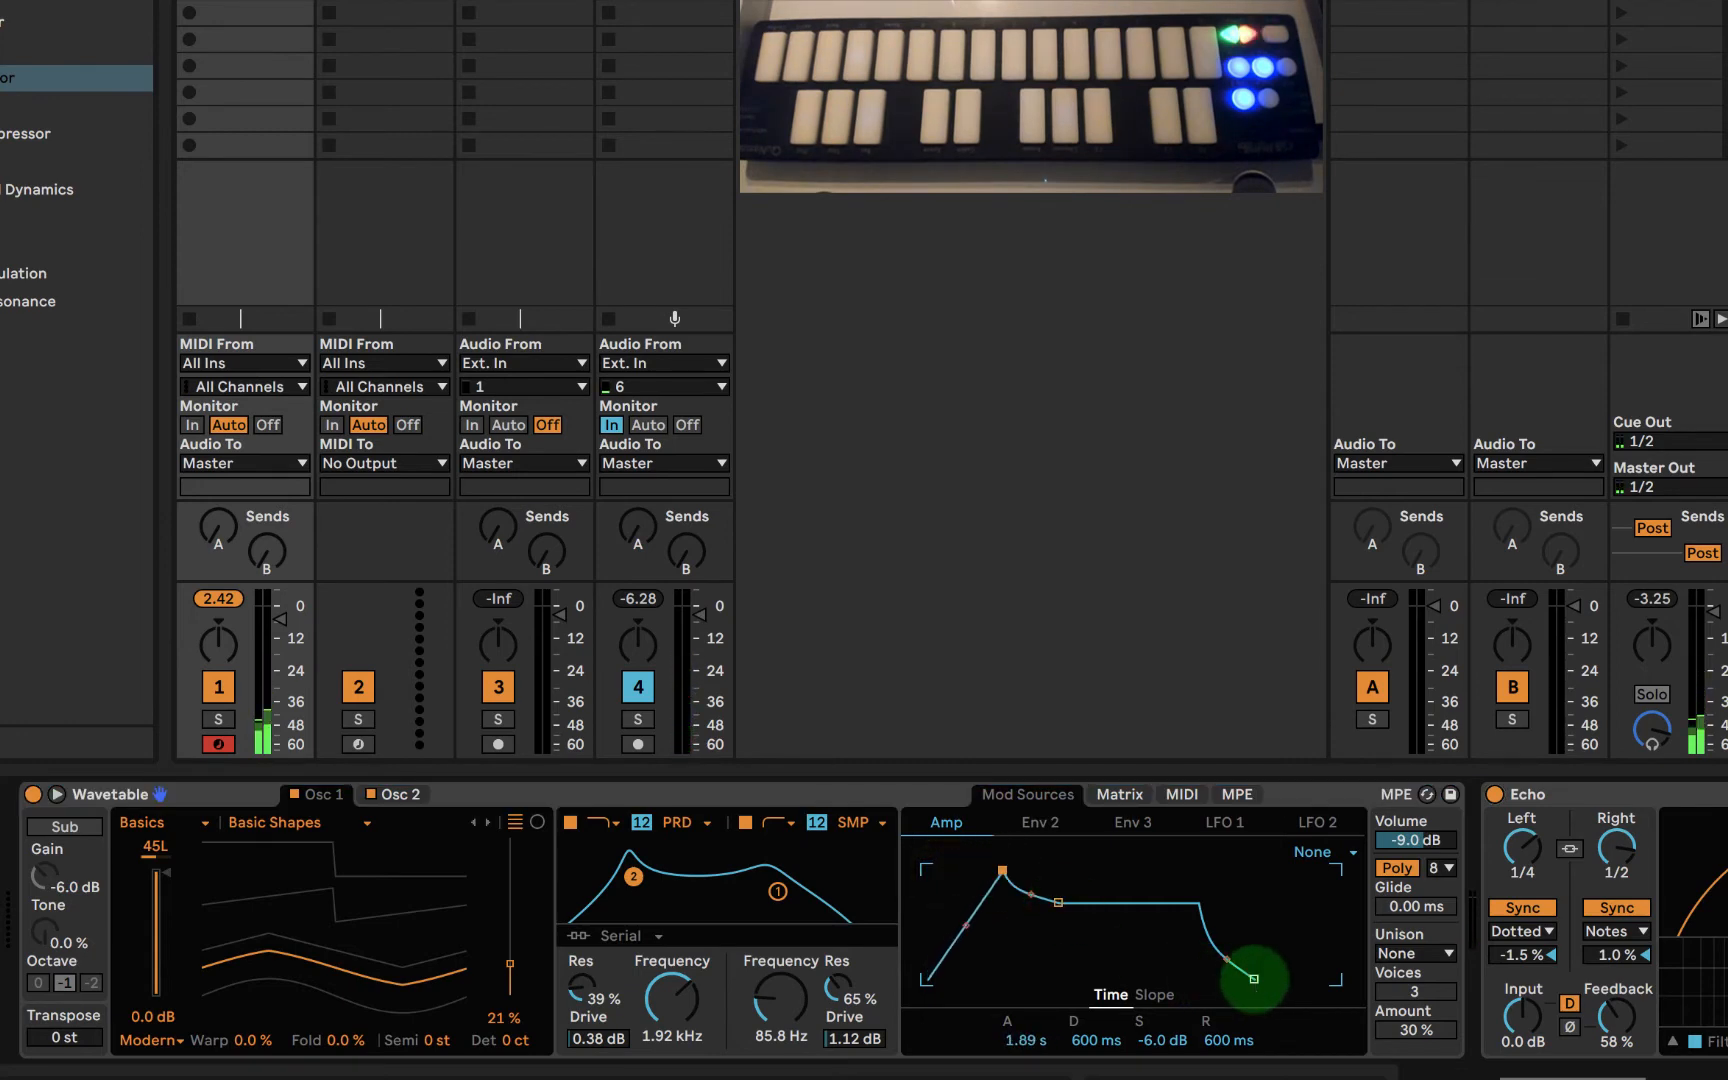
{"action": "left_click_drag", "start_coordinate": [1253, 978], "coordinate": [1286, 978]}
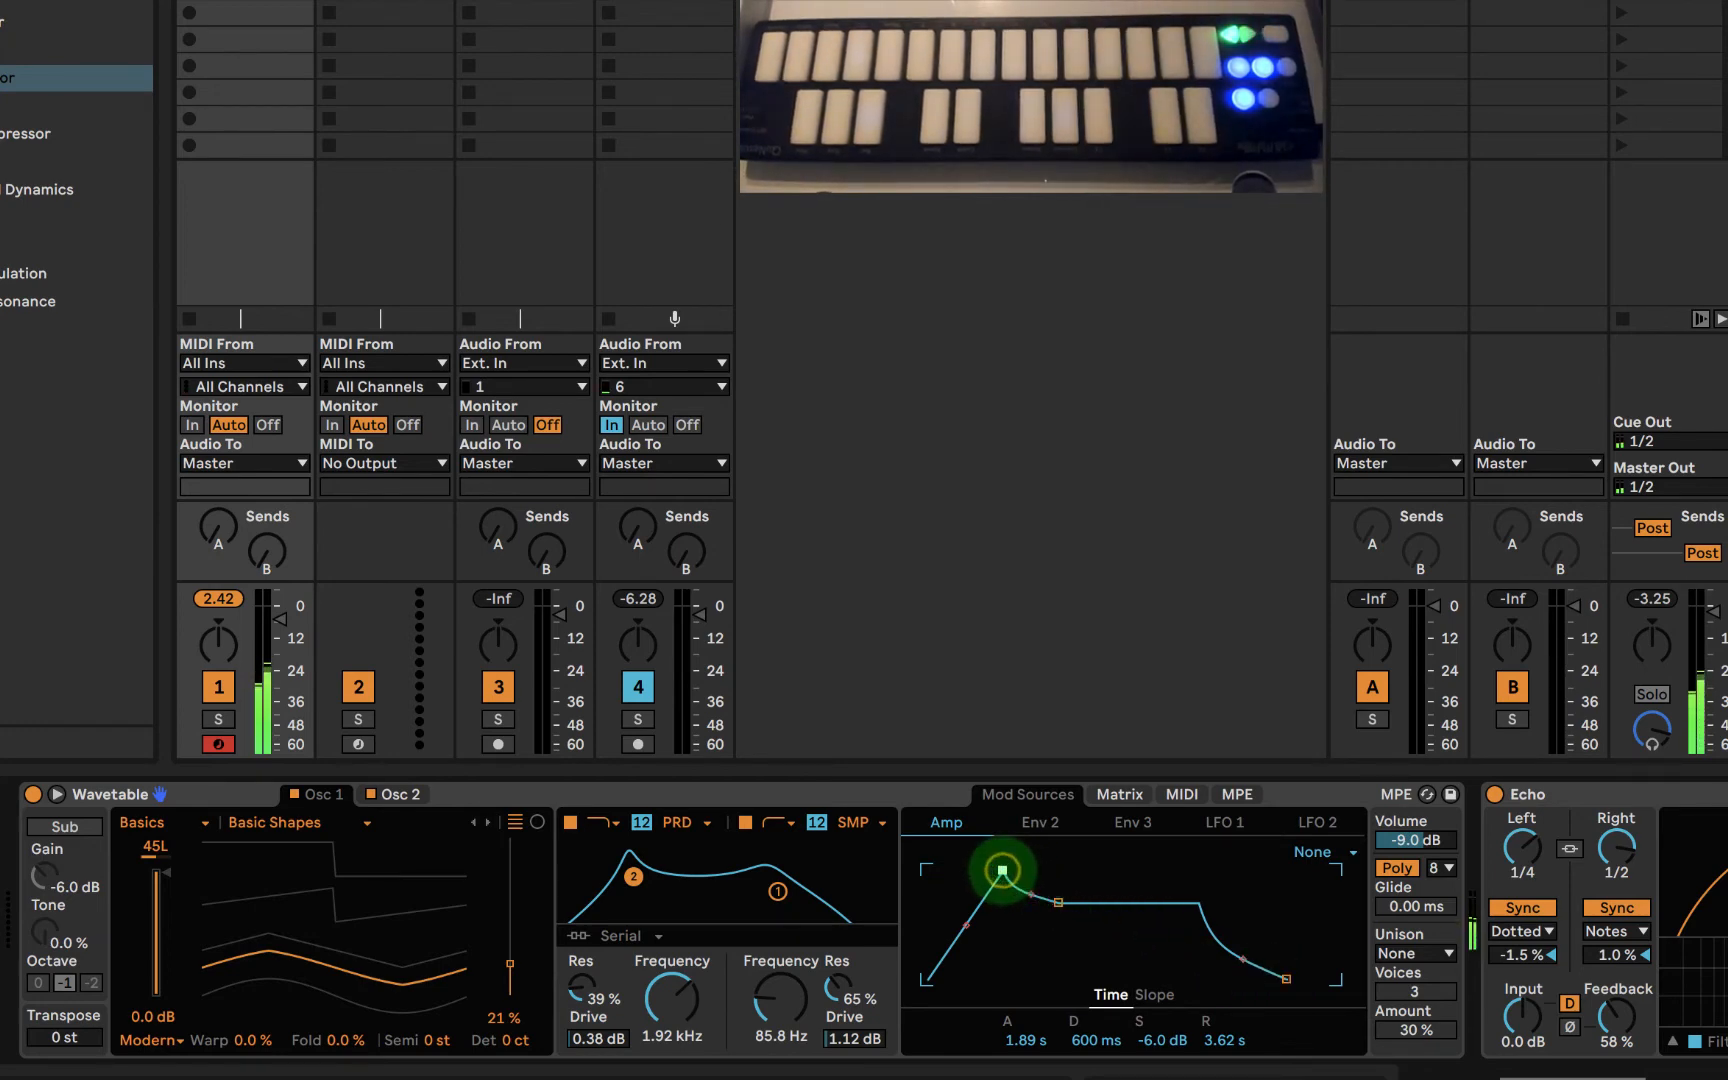
{"action": "left_click_drag", "start_coordinate": [1002, 870], "coordinate": [1007, 870]}
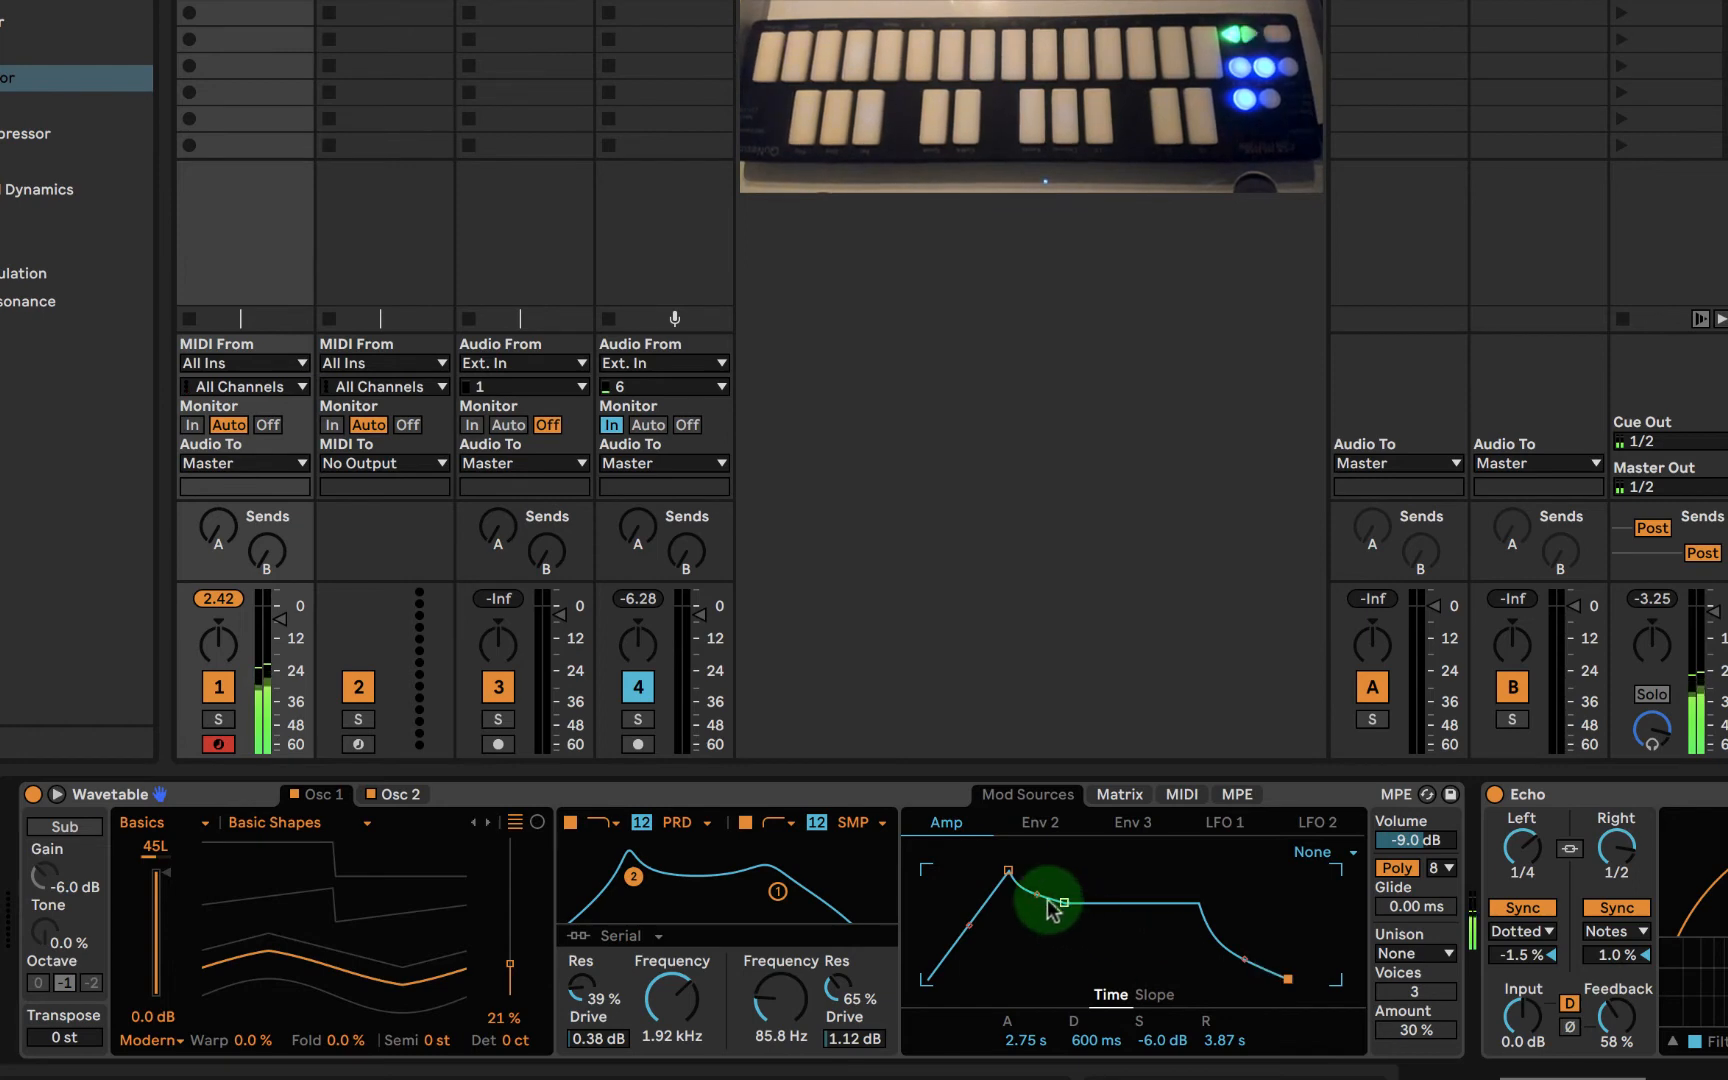
{"action": "left_click_drag", "start_coordinate": [1008, 870], "coordinate": [974, 931]}
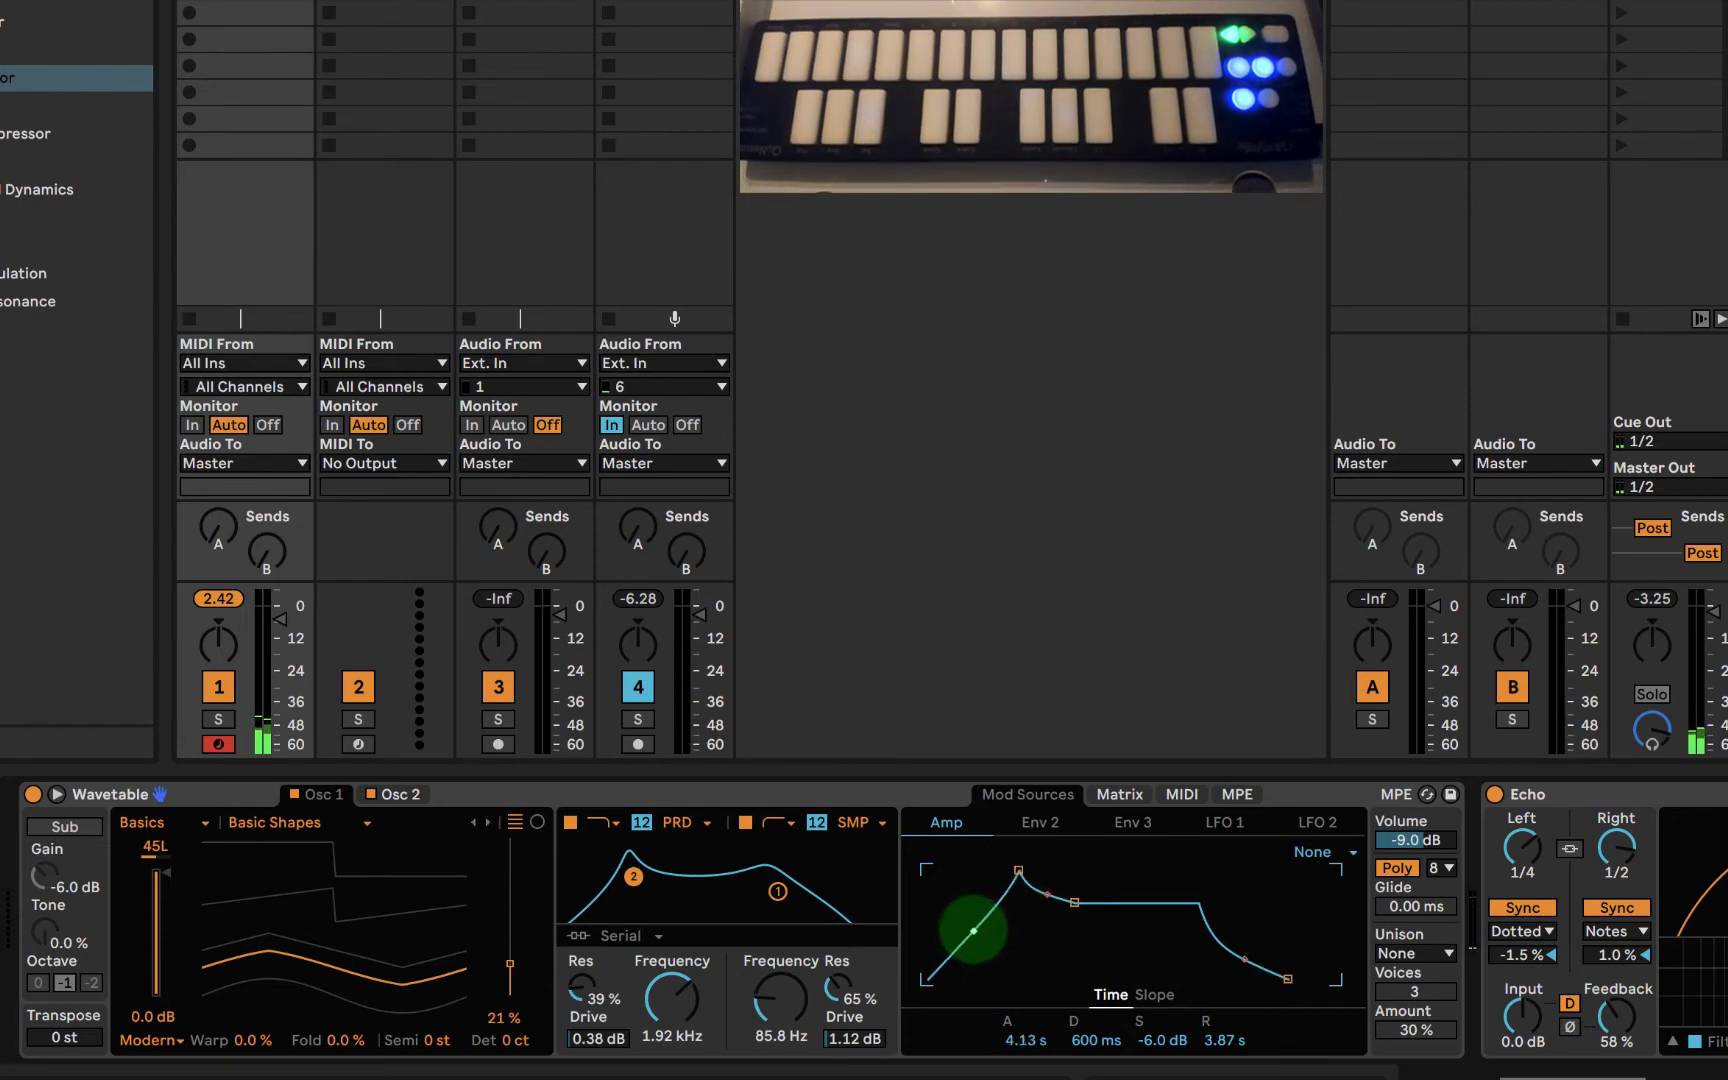
{"action": "left_click_drag", "start_coordinate": [1075, 903], "coordinate": [1111, 905]}
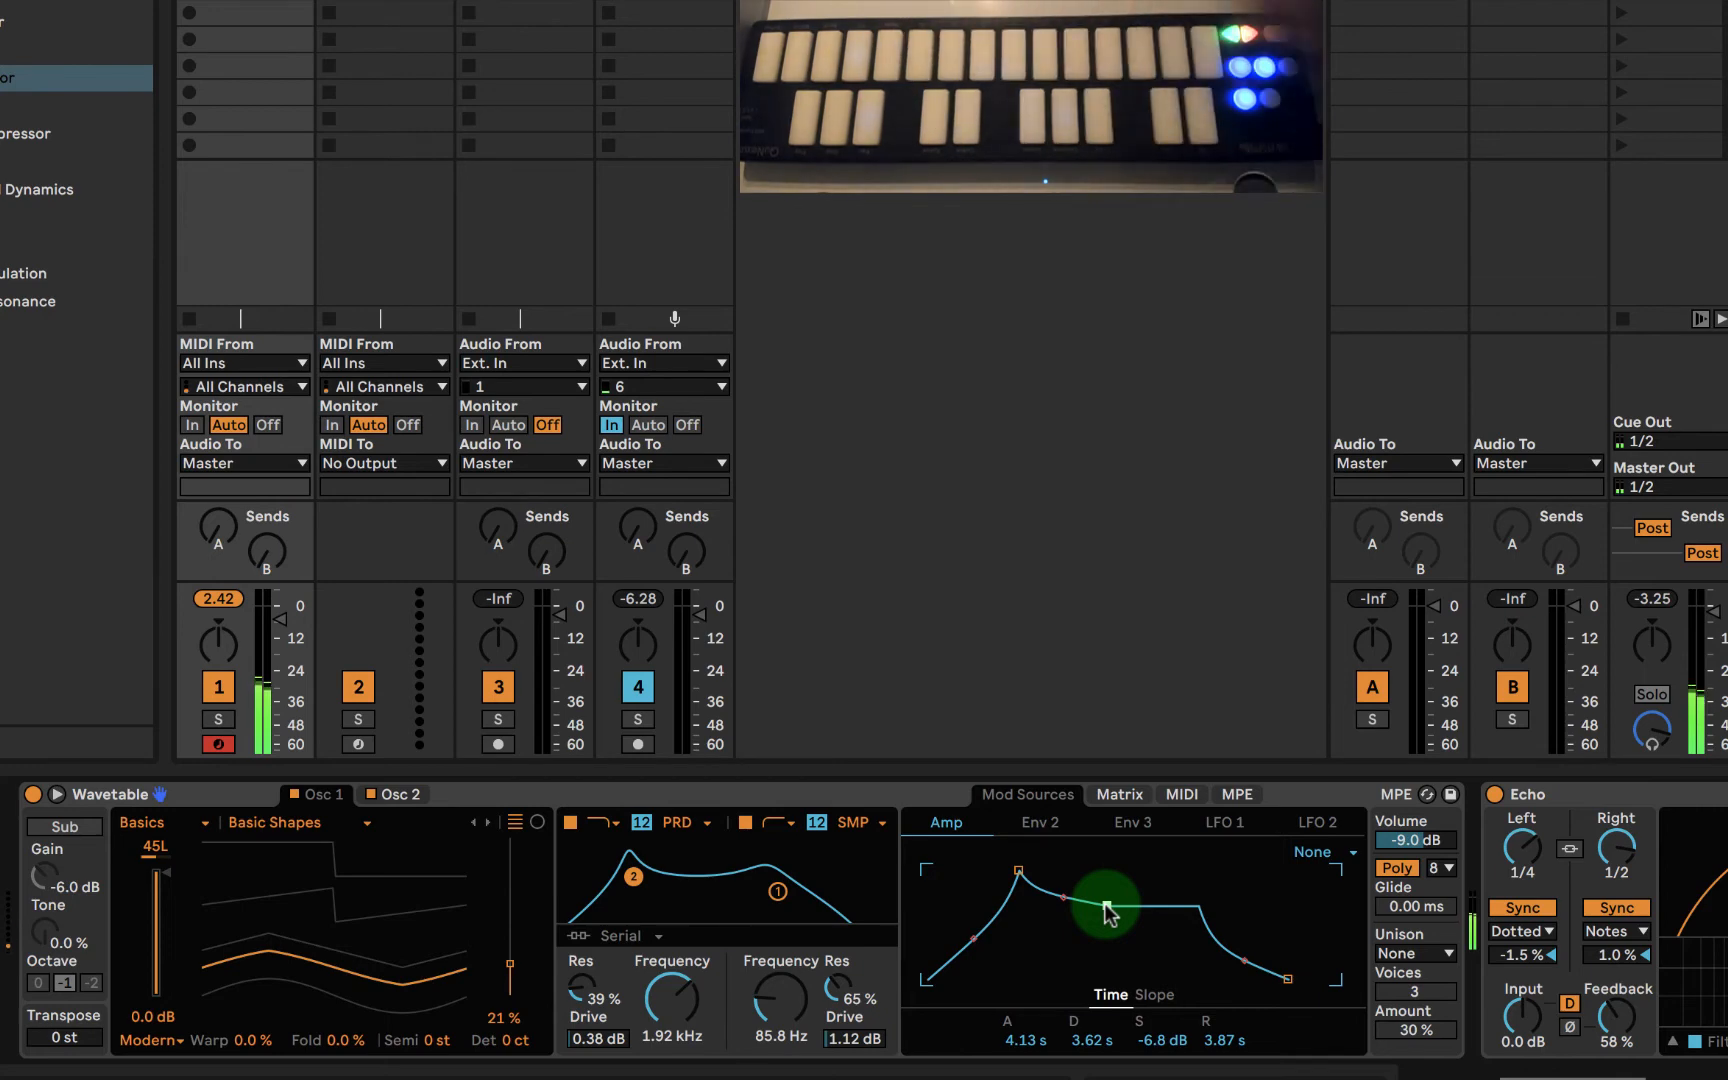
- Raise Wavetable's volume to -0.4 dB, set oscillator 1's wavetable position to 26%, and display oscillator 2
{"action": "left_click_drag", "start_coordinate": [1417, 839], "coordinate": [1417, 836]}
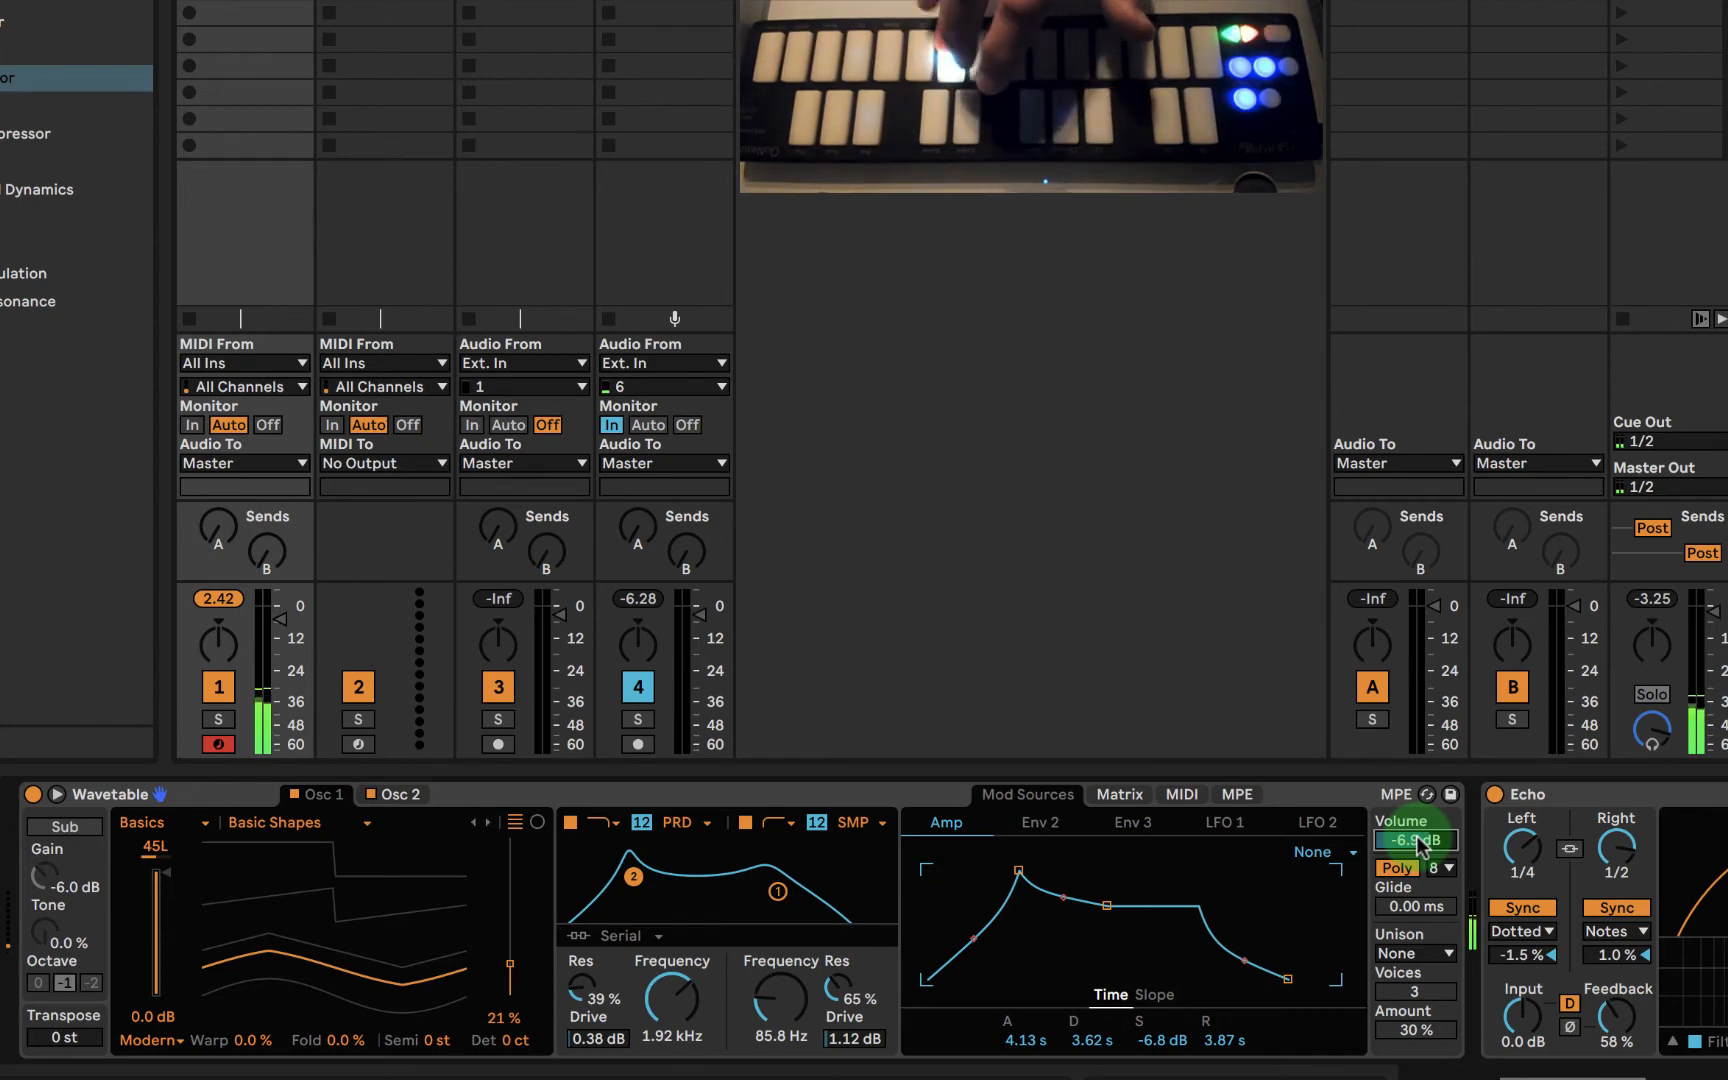
{"action": "left_click_drag", "start_coordinate": [1418, 843], "coordinate": [1418, 836]}
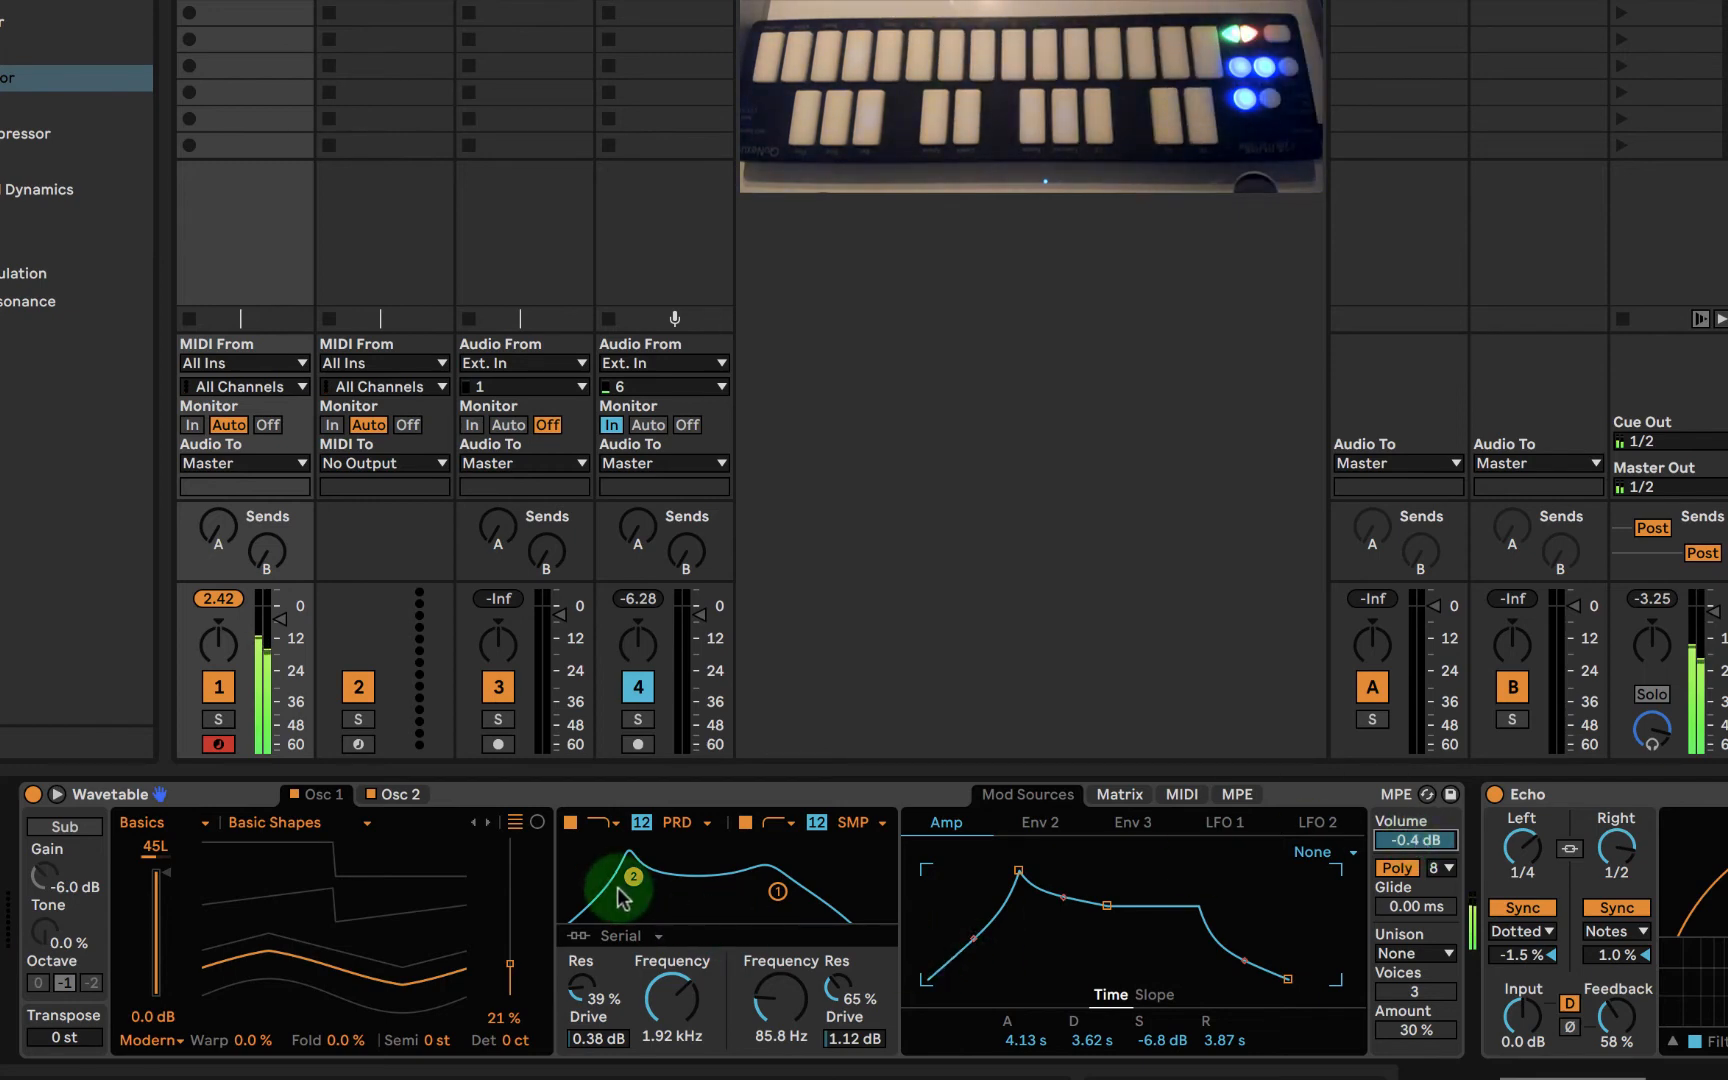
{"action": "left_click_drag", "start_coordinate": [490, 950], "coordinate": [484, 995]}
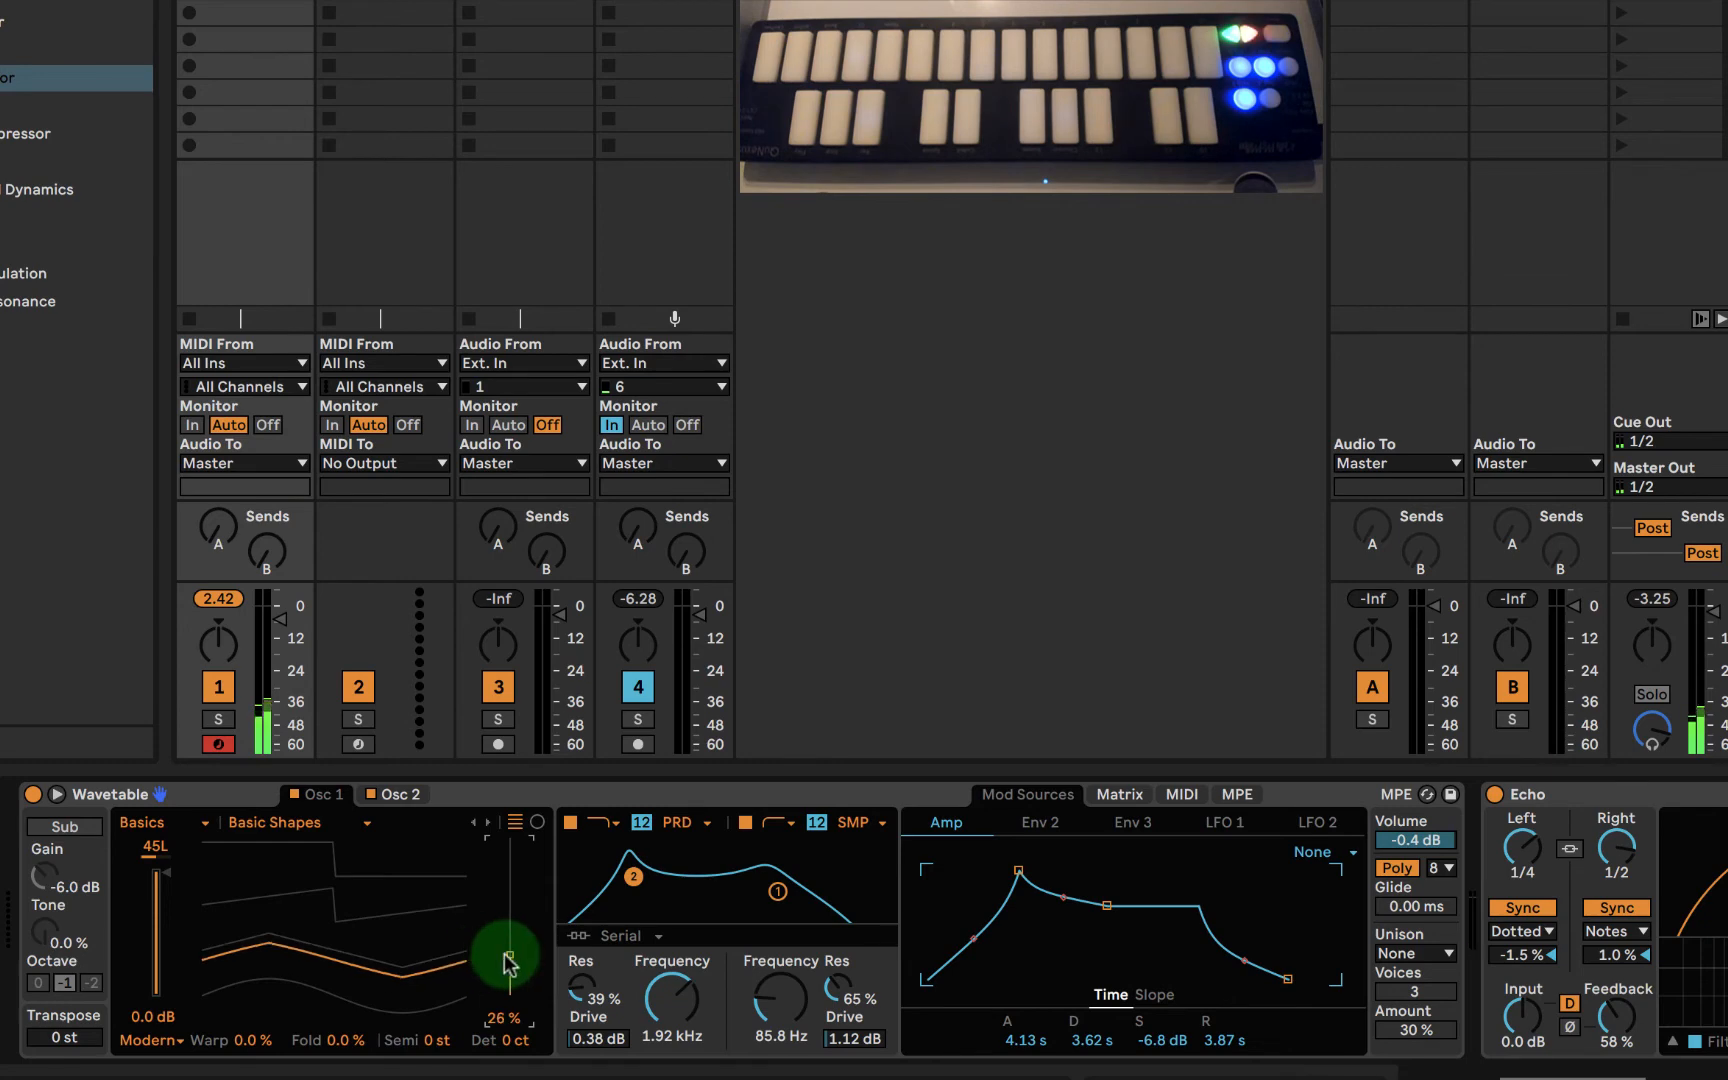
{"action": "left_click", "coordinate": [401, 793]}
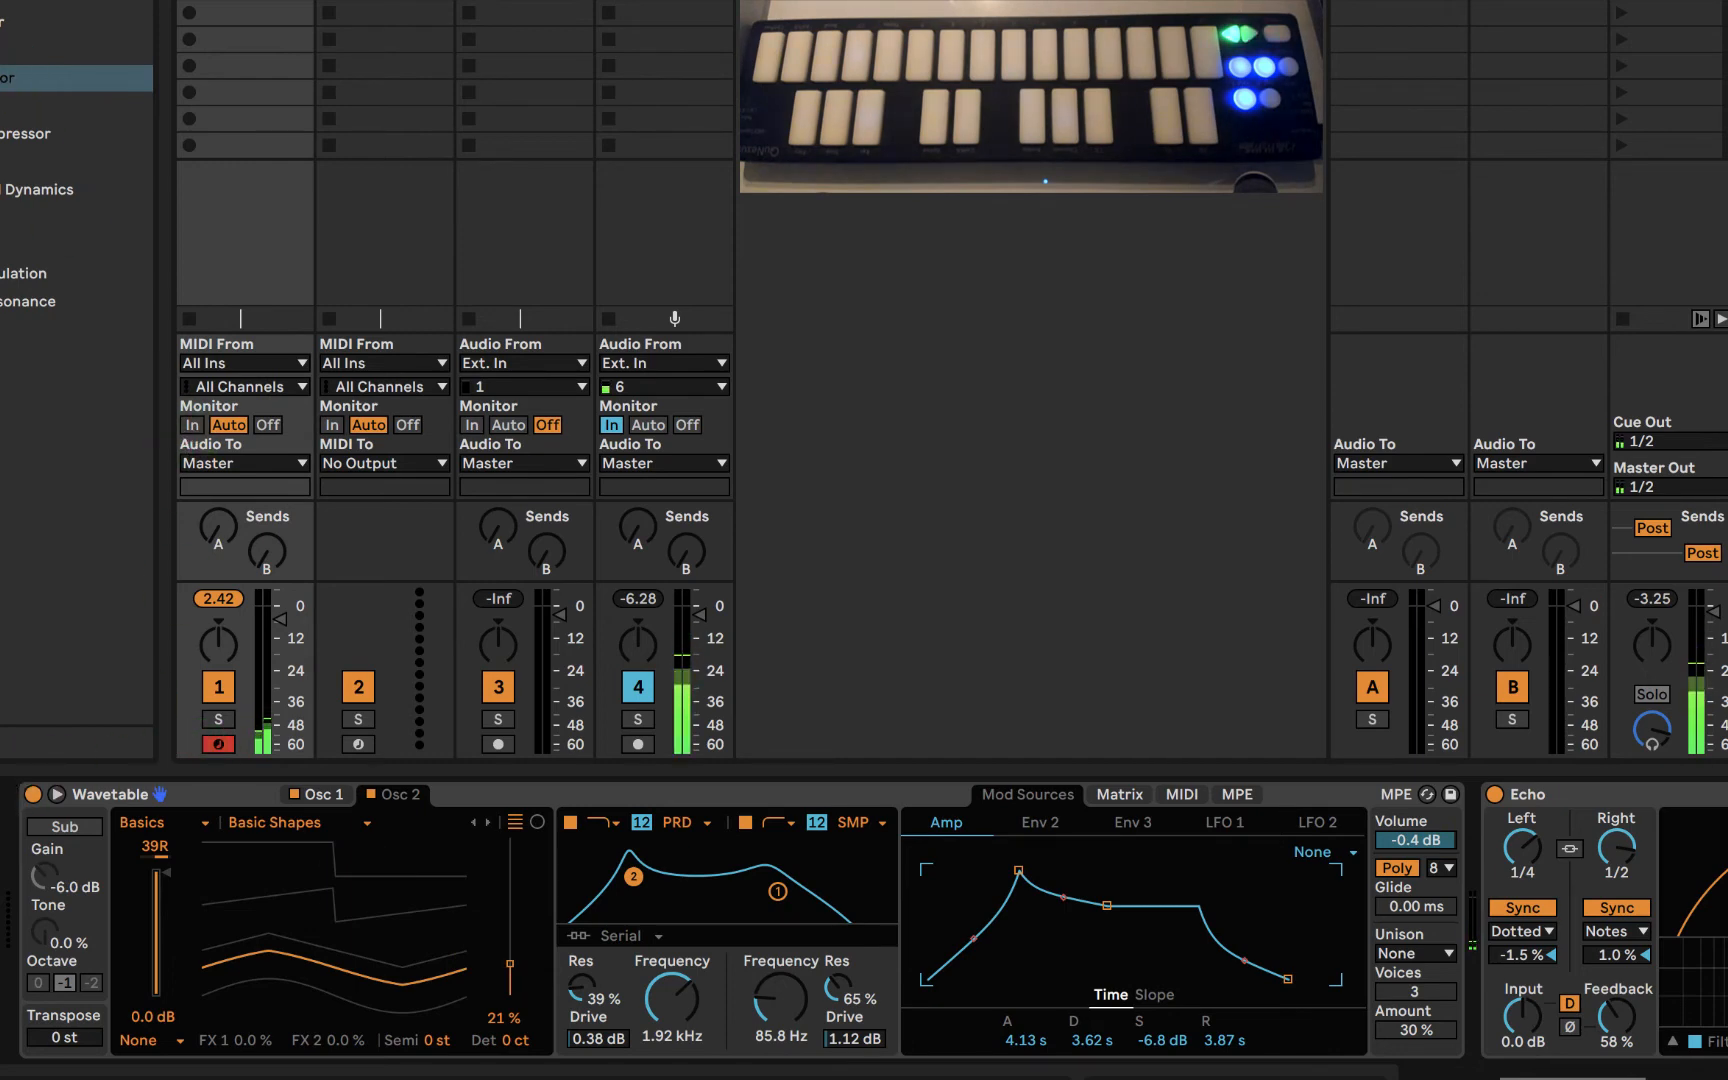
- Insert an Arpeggiator before Wavetable with Hold on, rate 1/1, distance +7 st and 2 steps
{"action": "key", "text": "Down"}
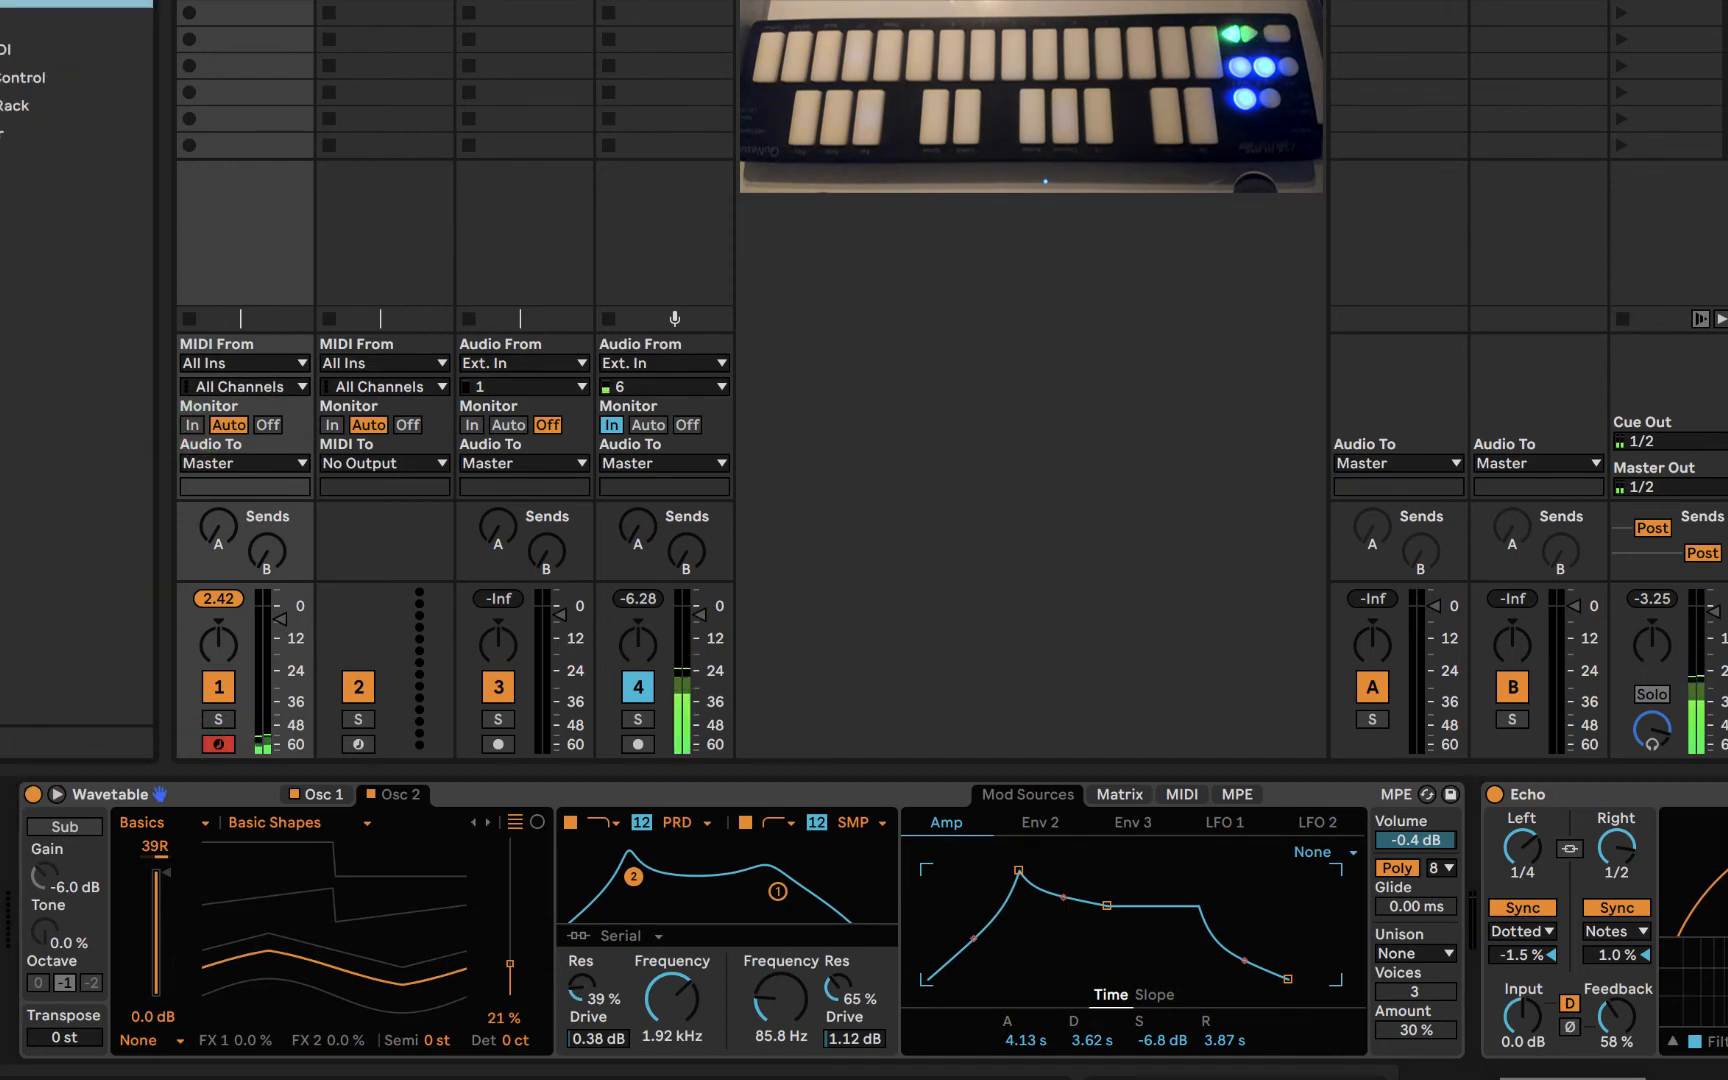
{"action": "left_click_drag", "start_coordinate": [0, 880], "coordinate": [14, 886]}
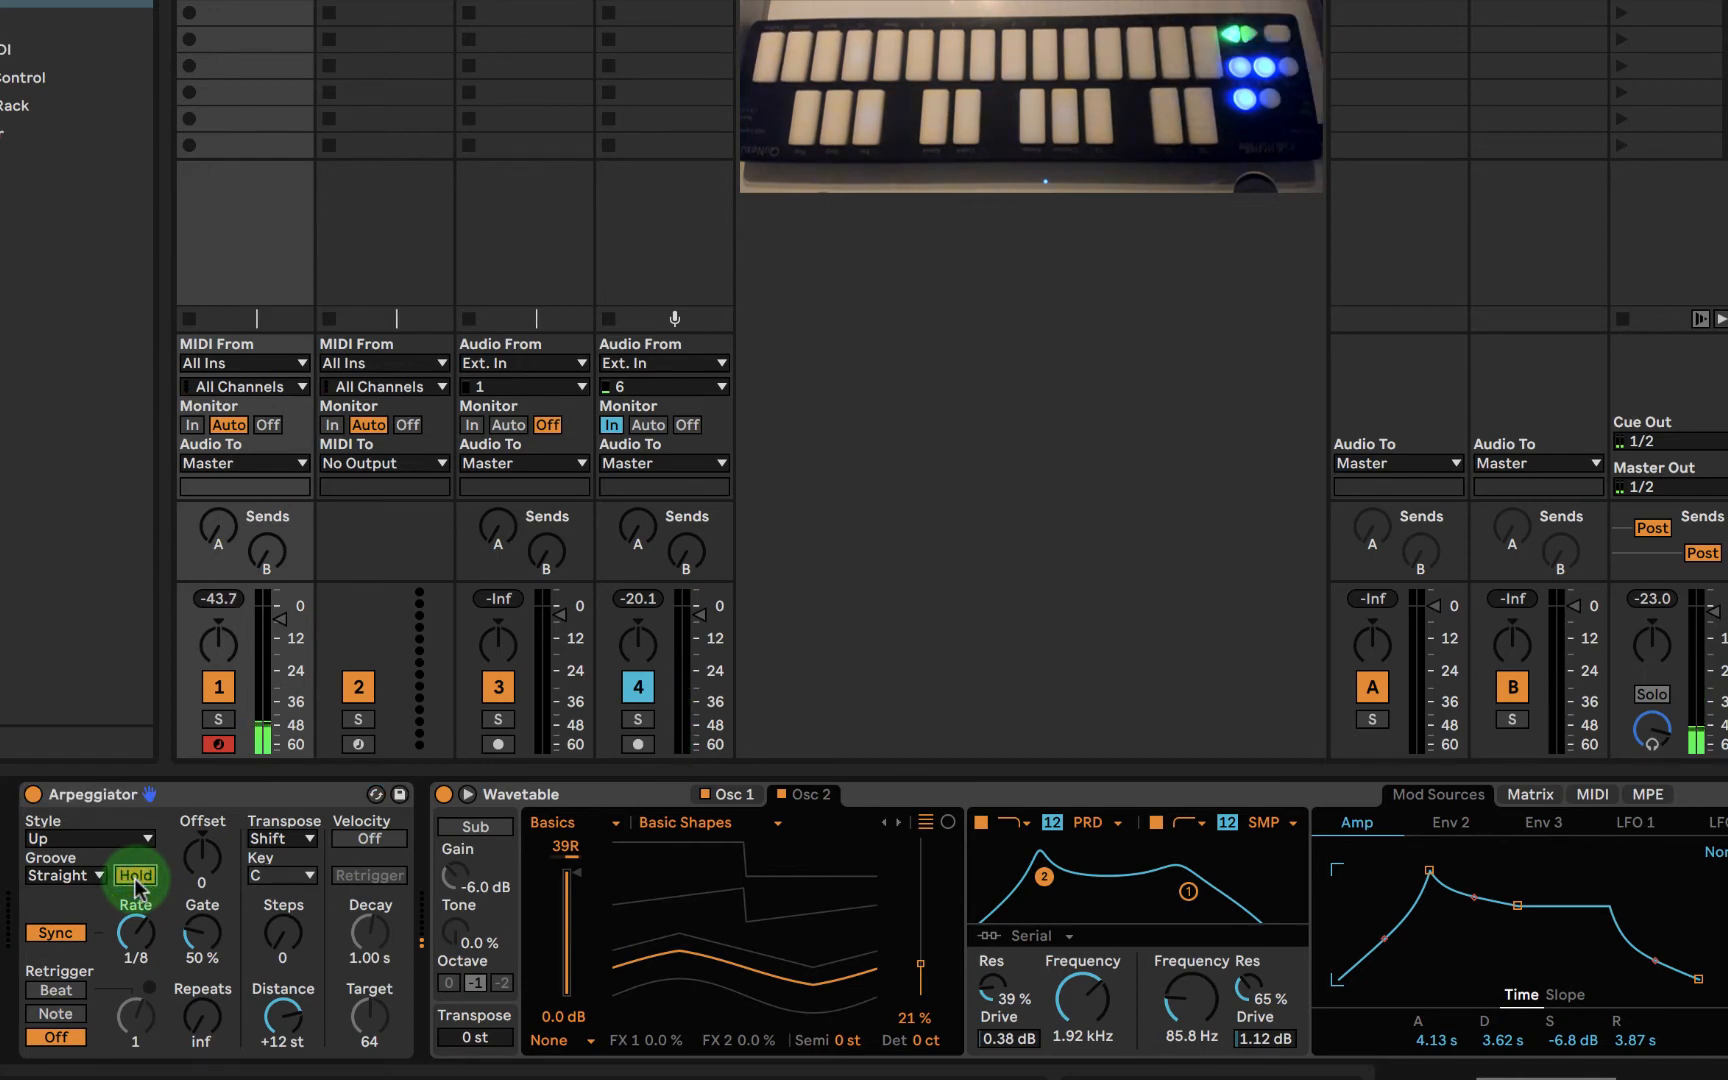
{"action": "left_click_drag", "start_coordinate": [134, 930], "coordinate": [133, 922]}
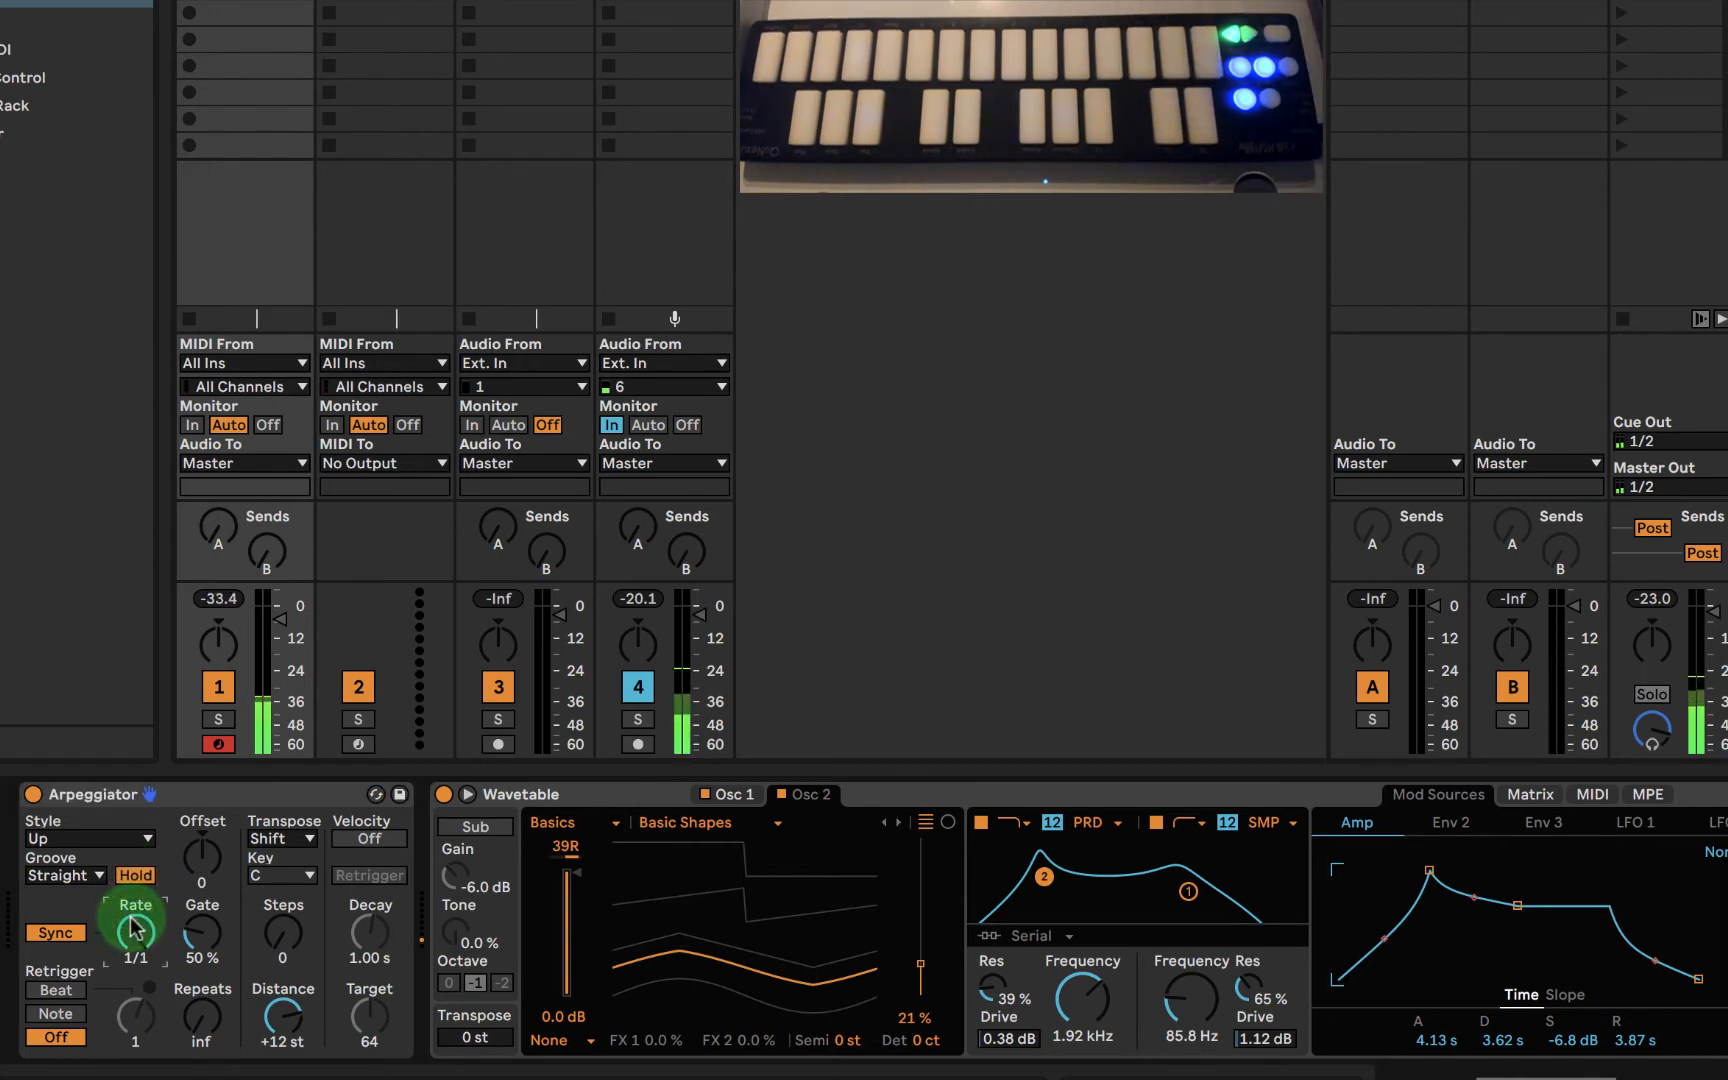
{"action": "left_click", "coordinate": [190, 935]}
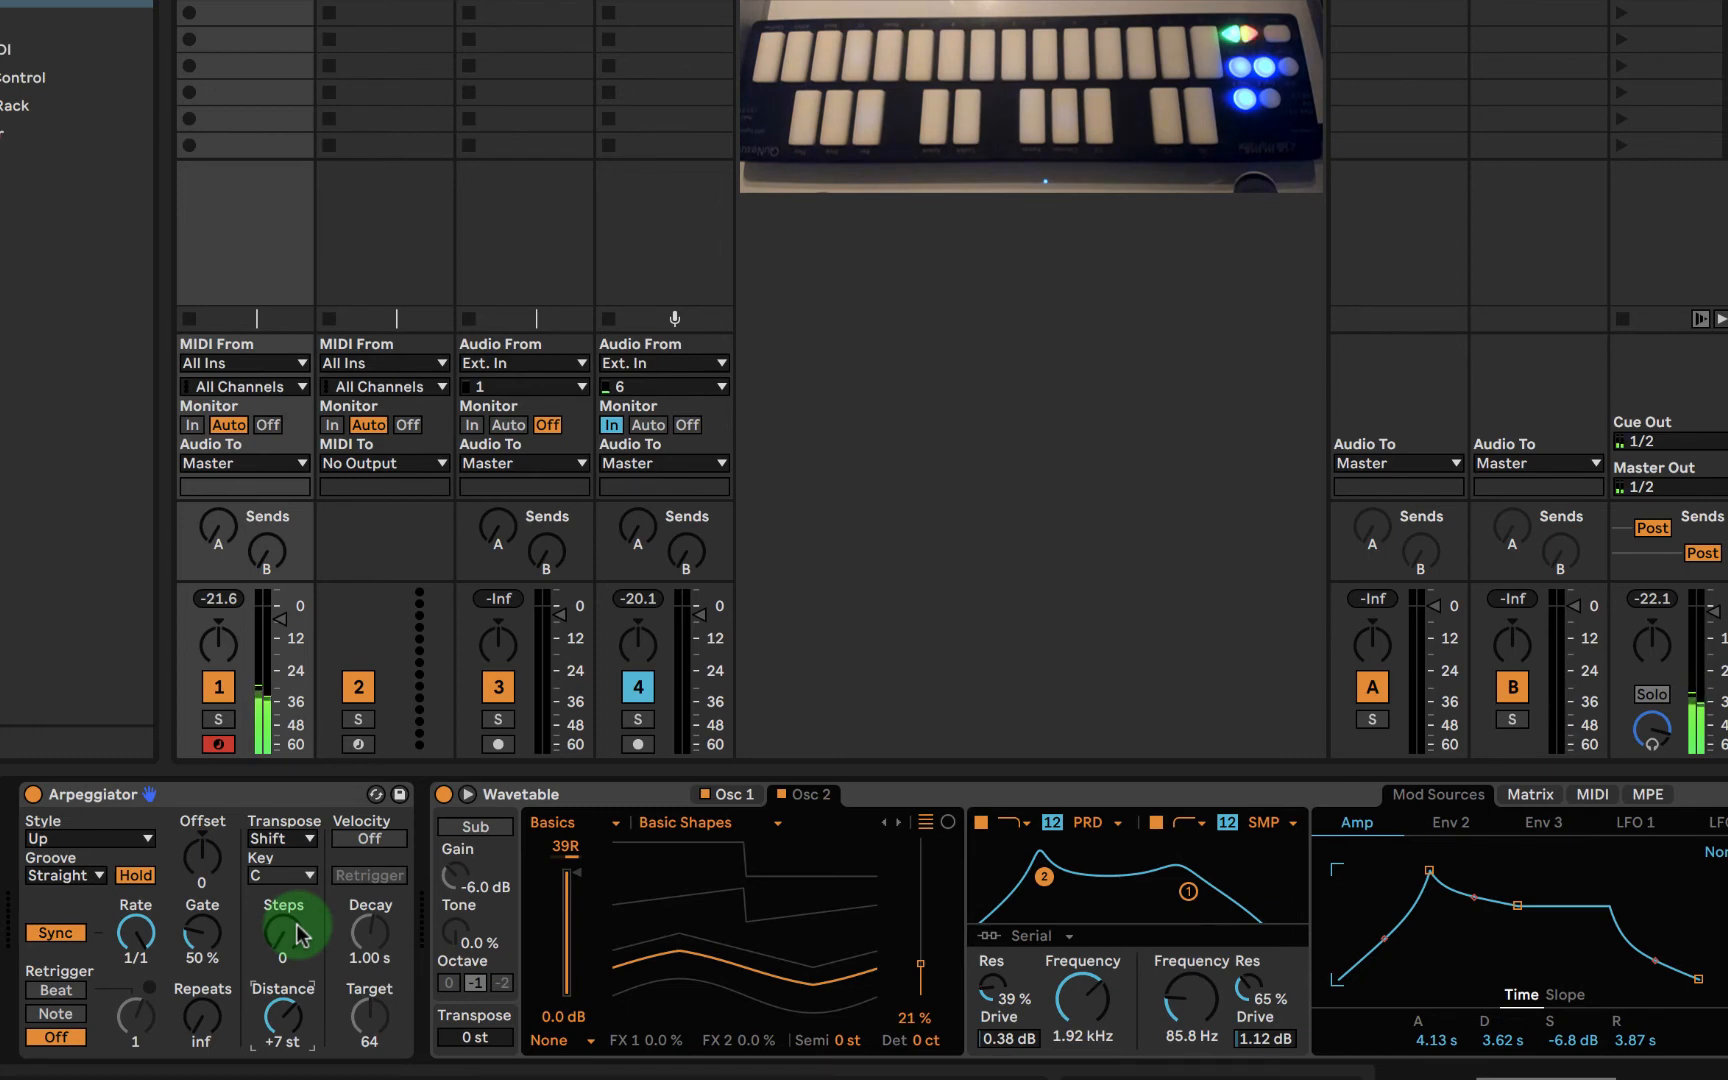
{"action": "left_click_drag", "start_coordinate": [296, 929], "coordinate": [296, 922]}
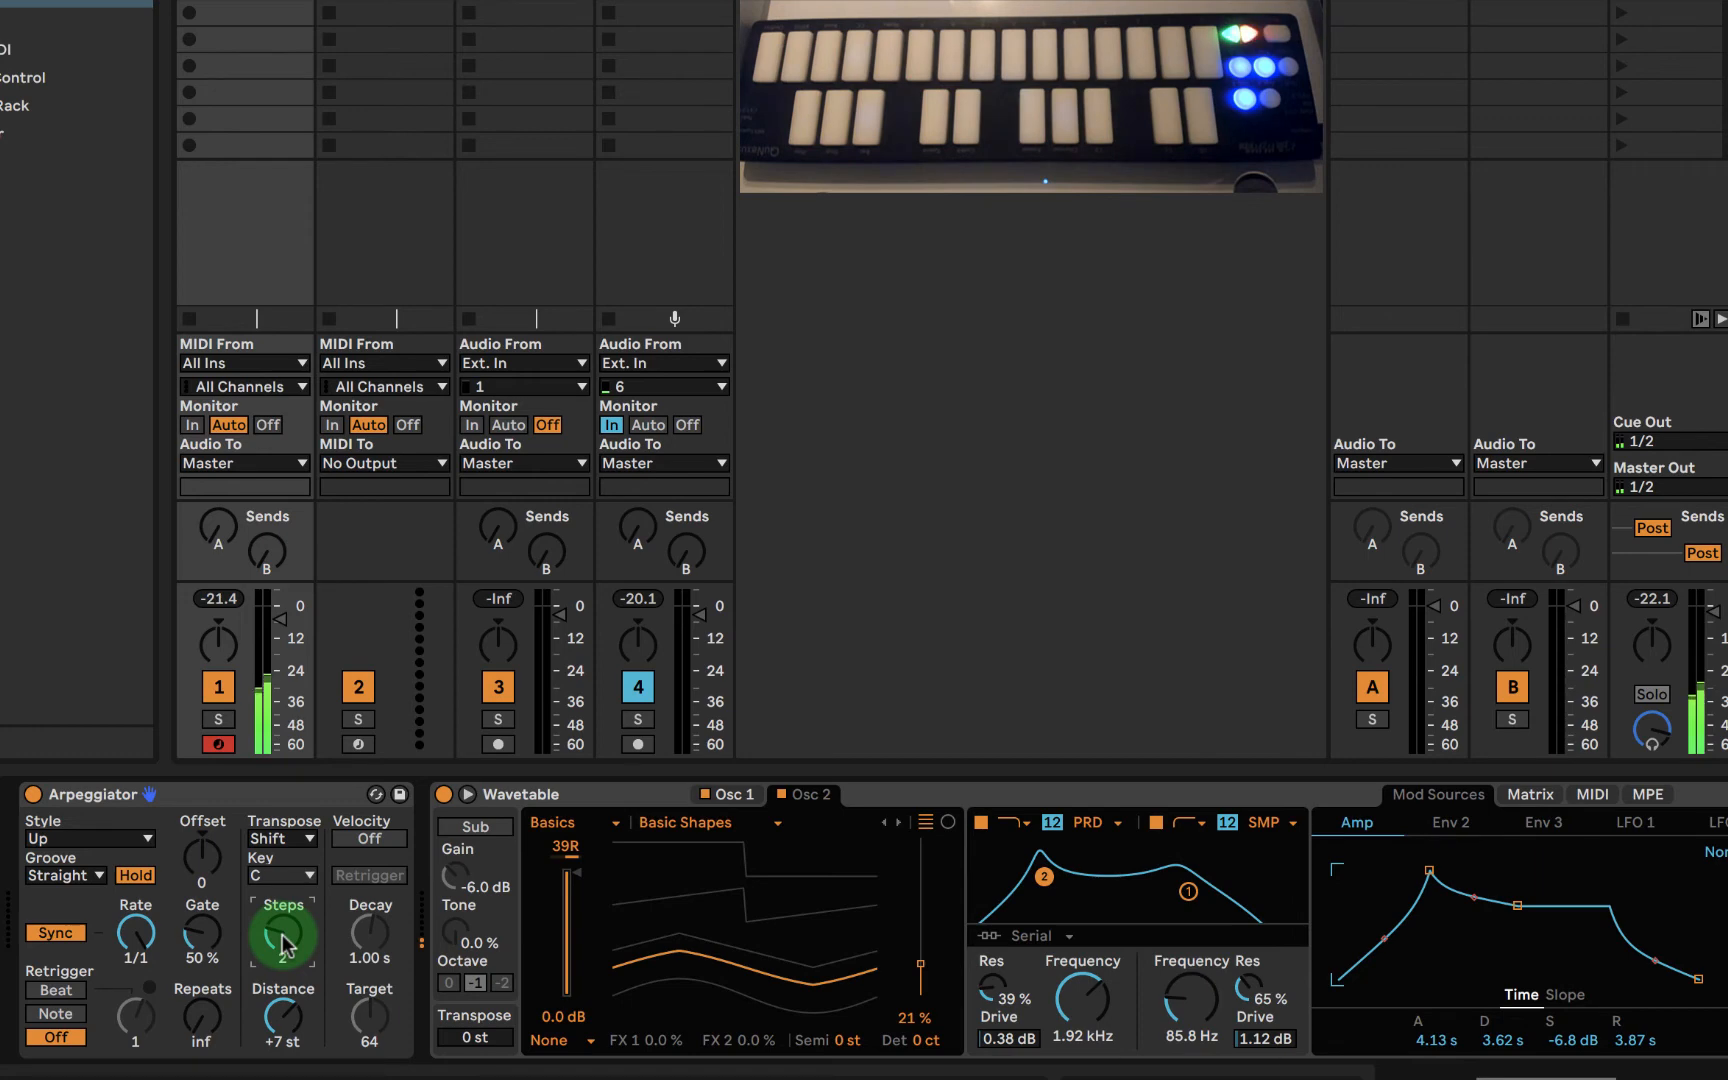
- Set the wavetable position to 36% for oscillator 1 and 35% for oscillator 2
{"action": "left_click", "coordinate": [744, 791]}
{"action": "left_click", "coordinate": [369, 792]}
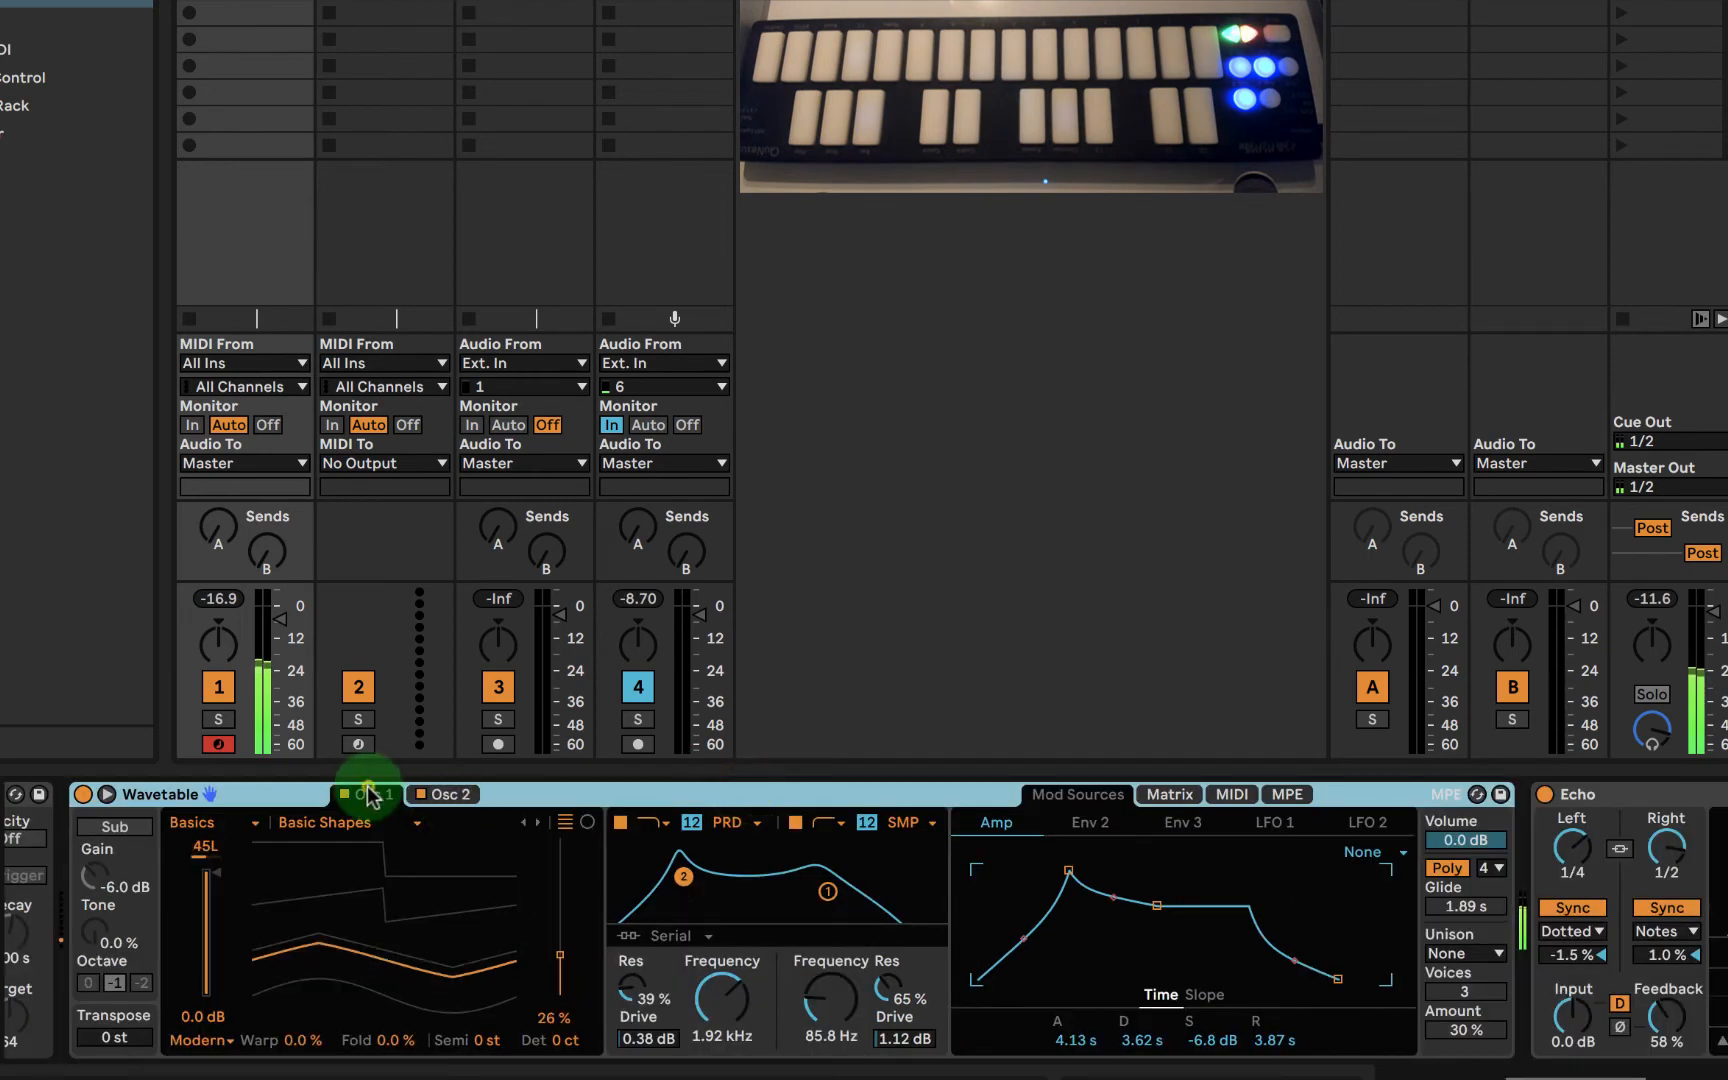
{"action": "mouse_move", "coordinate": [521, 964]}
{"action": "left_mouse_down"}
{"action": "mouse_move", "coordinate": [513, 945]}
{"action": "mouse_move", "coordinate": [534, 964]}
{"action": "left_mouse_up"}
{"action": "left_click", "coordinate": [443, 795]}
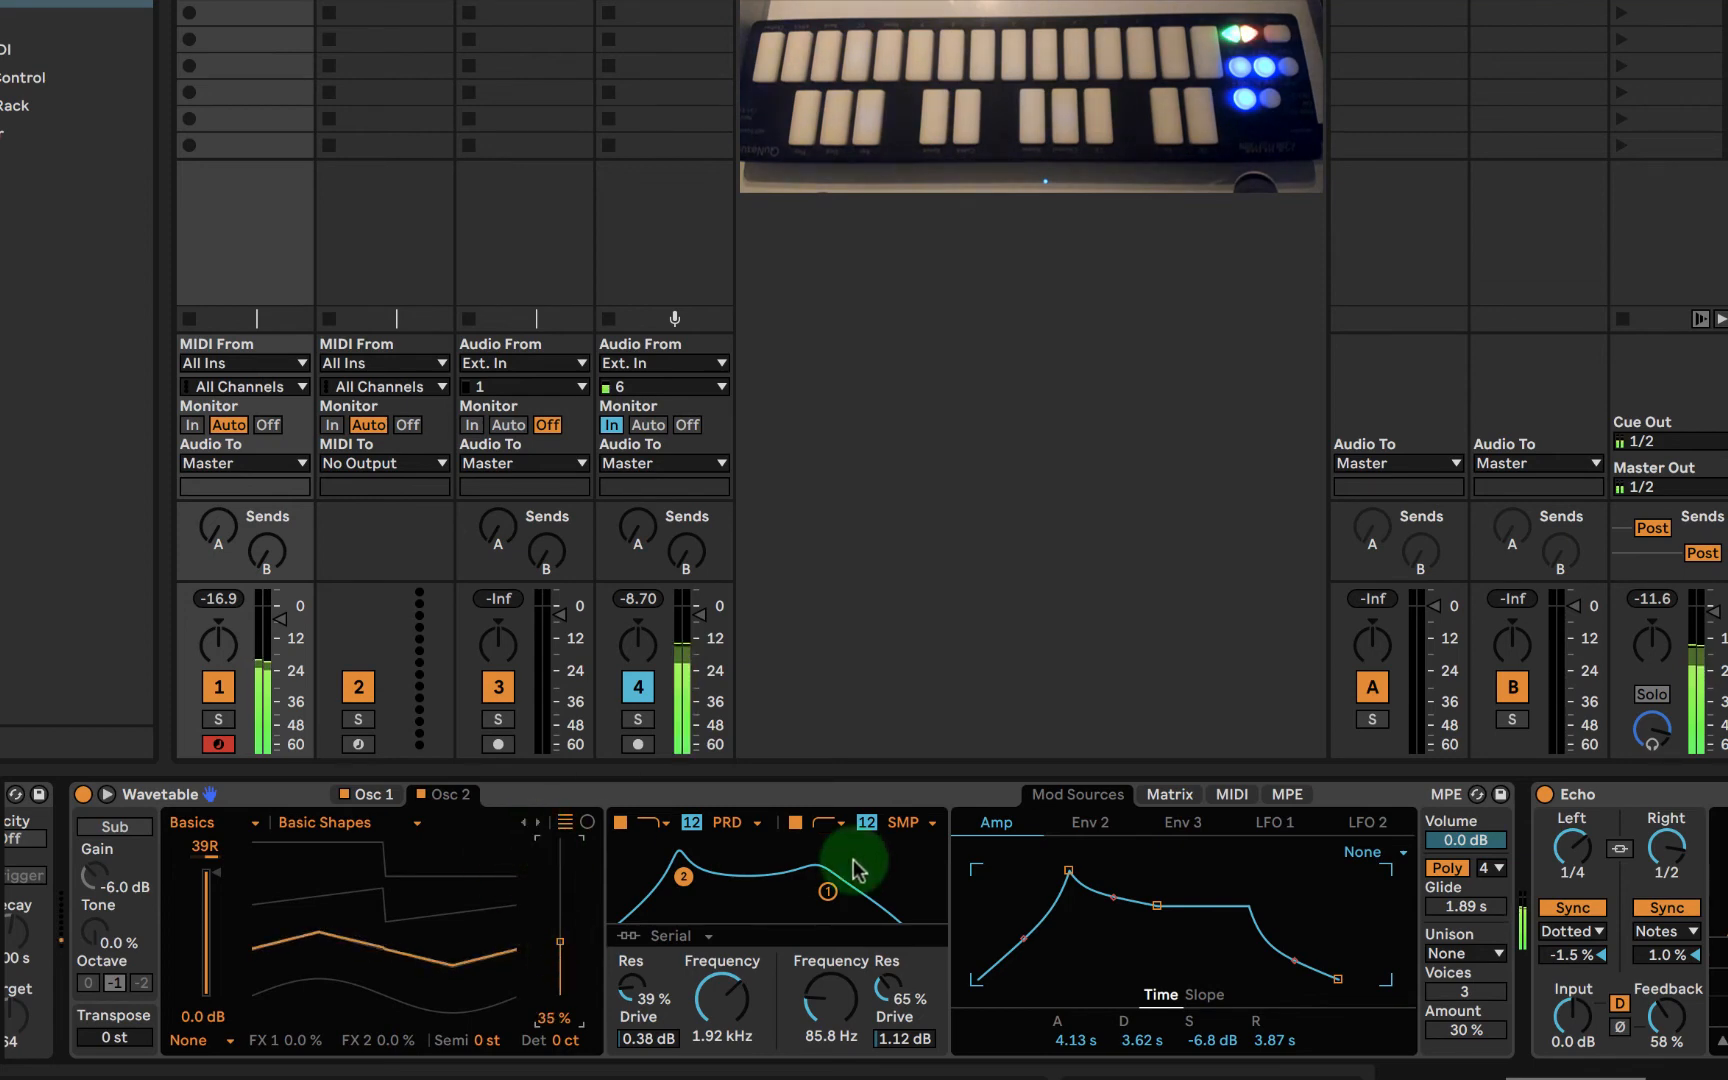
- Assign LFO 1 to oscillator 1's position with an amount of 27 in the modulation matrix, and display oscillator 1
{"action": "left_click", "coordinate": [1172, 794]}
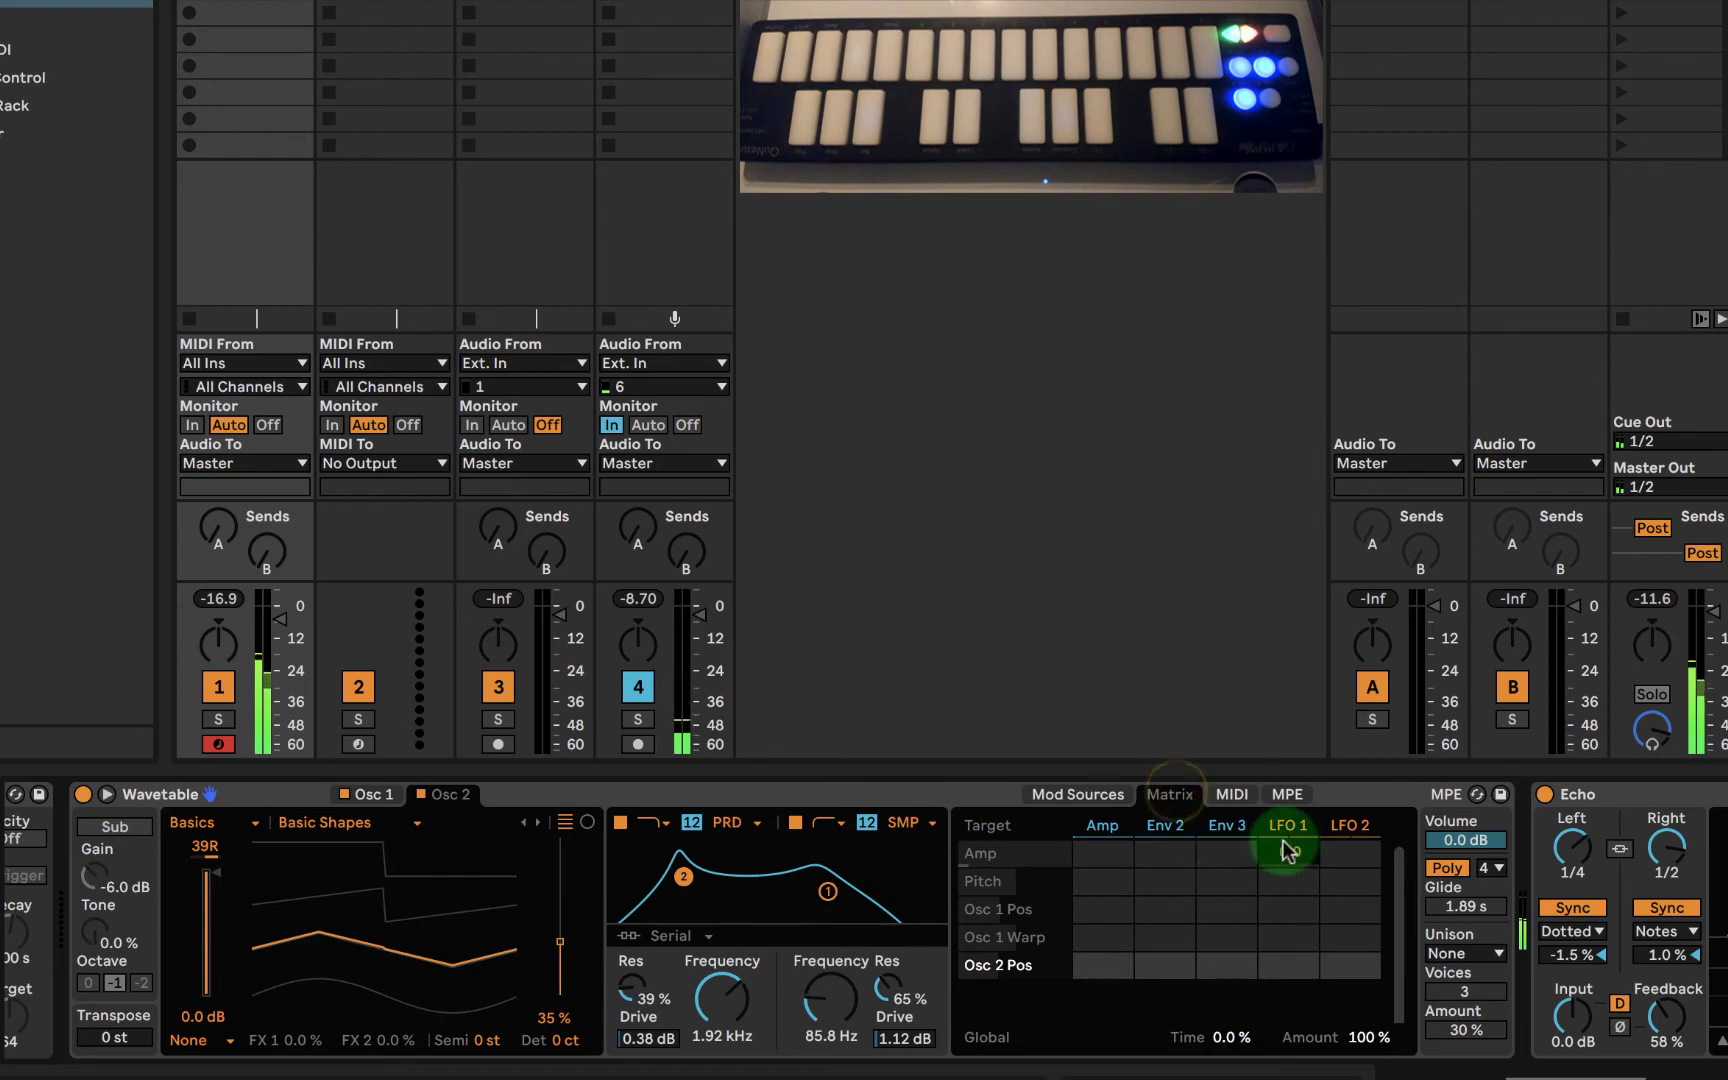
{"action": "left_click", "coordinate": [1190, 851]}
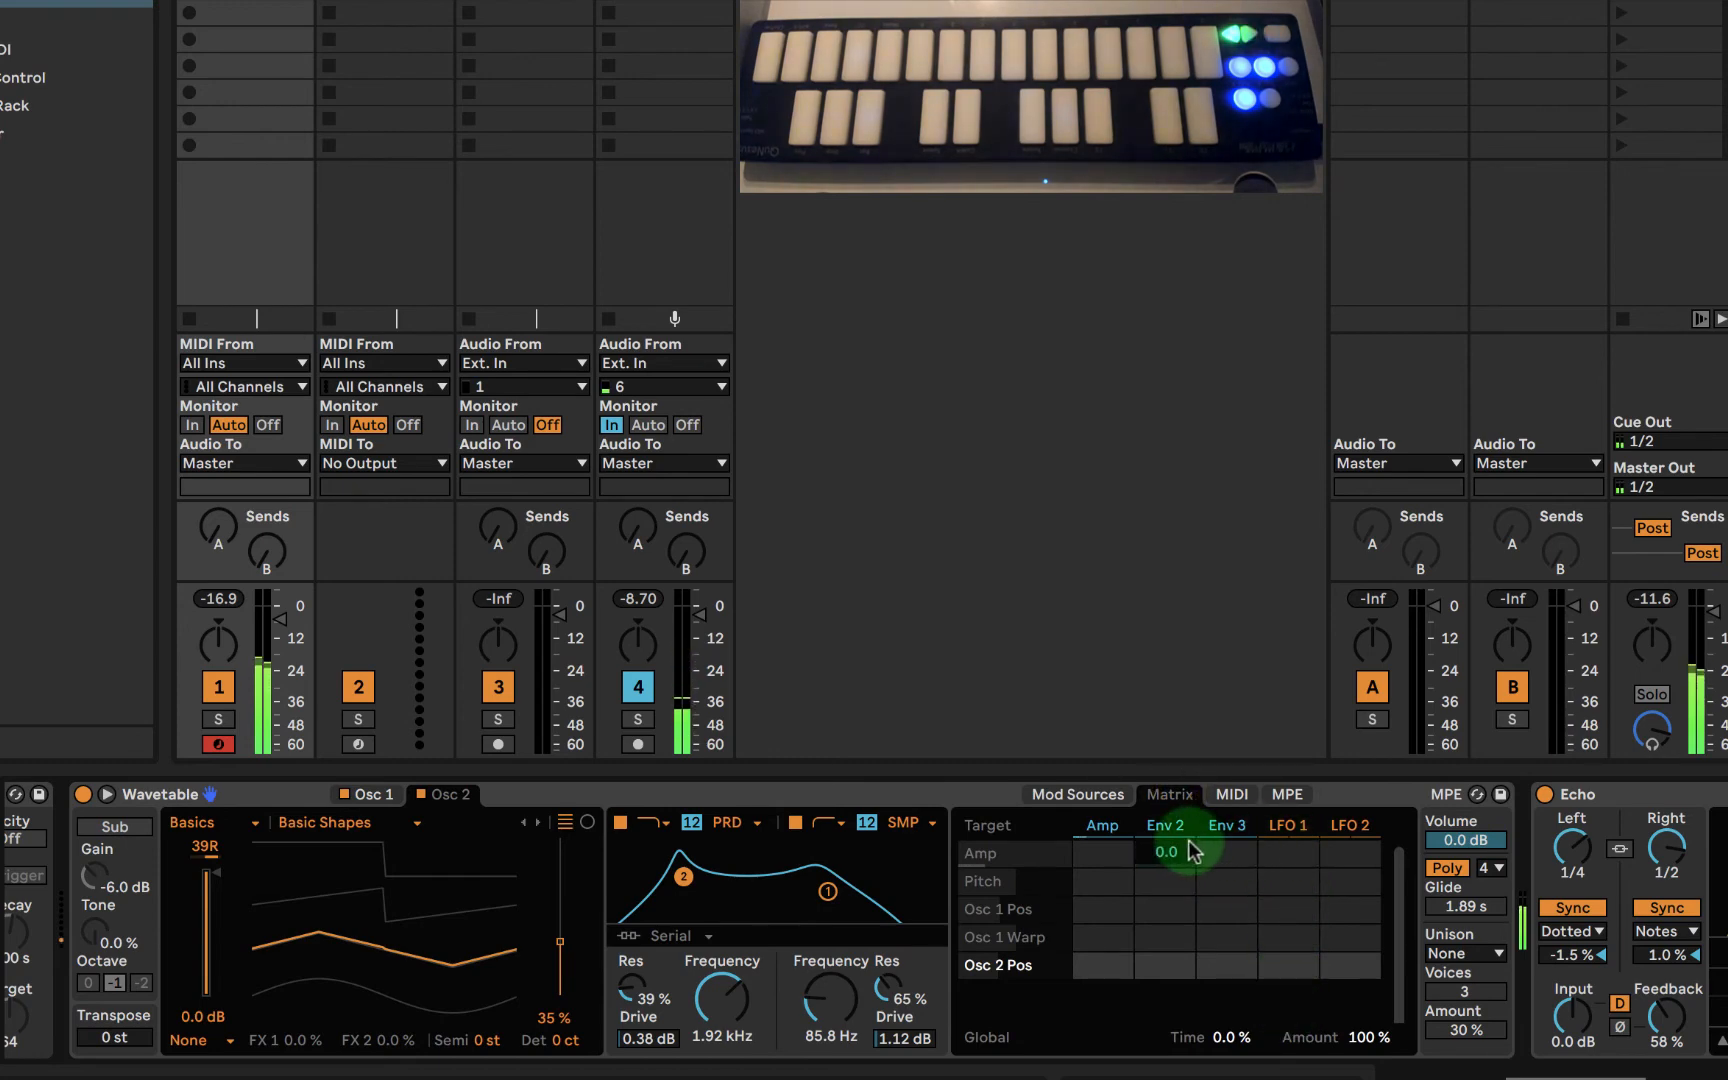
{"action": "left_click", "coordinate": [1288, 879]}
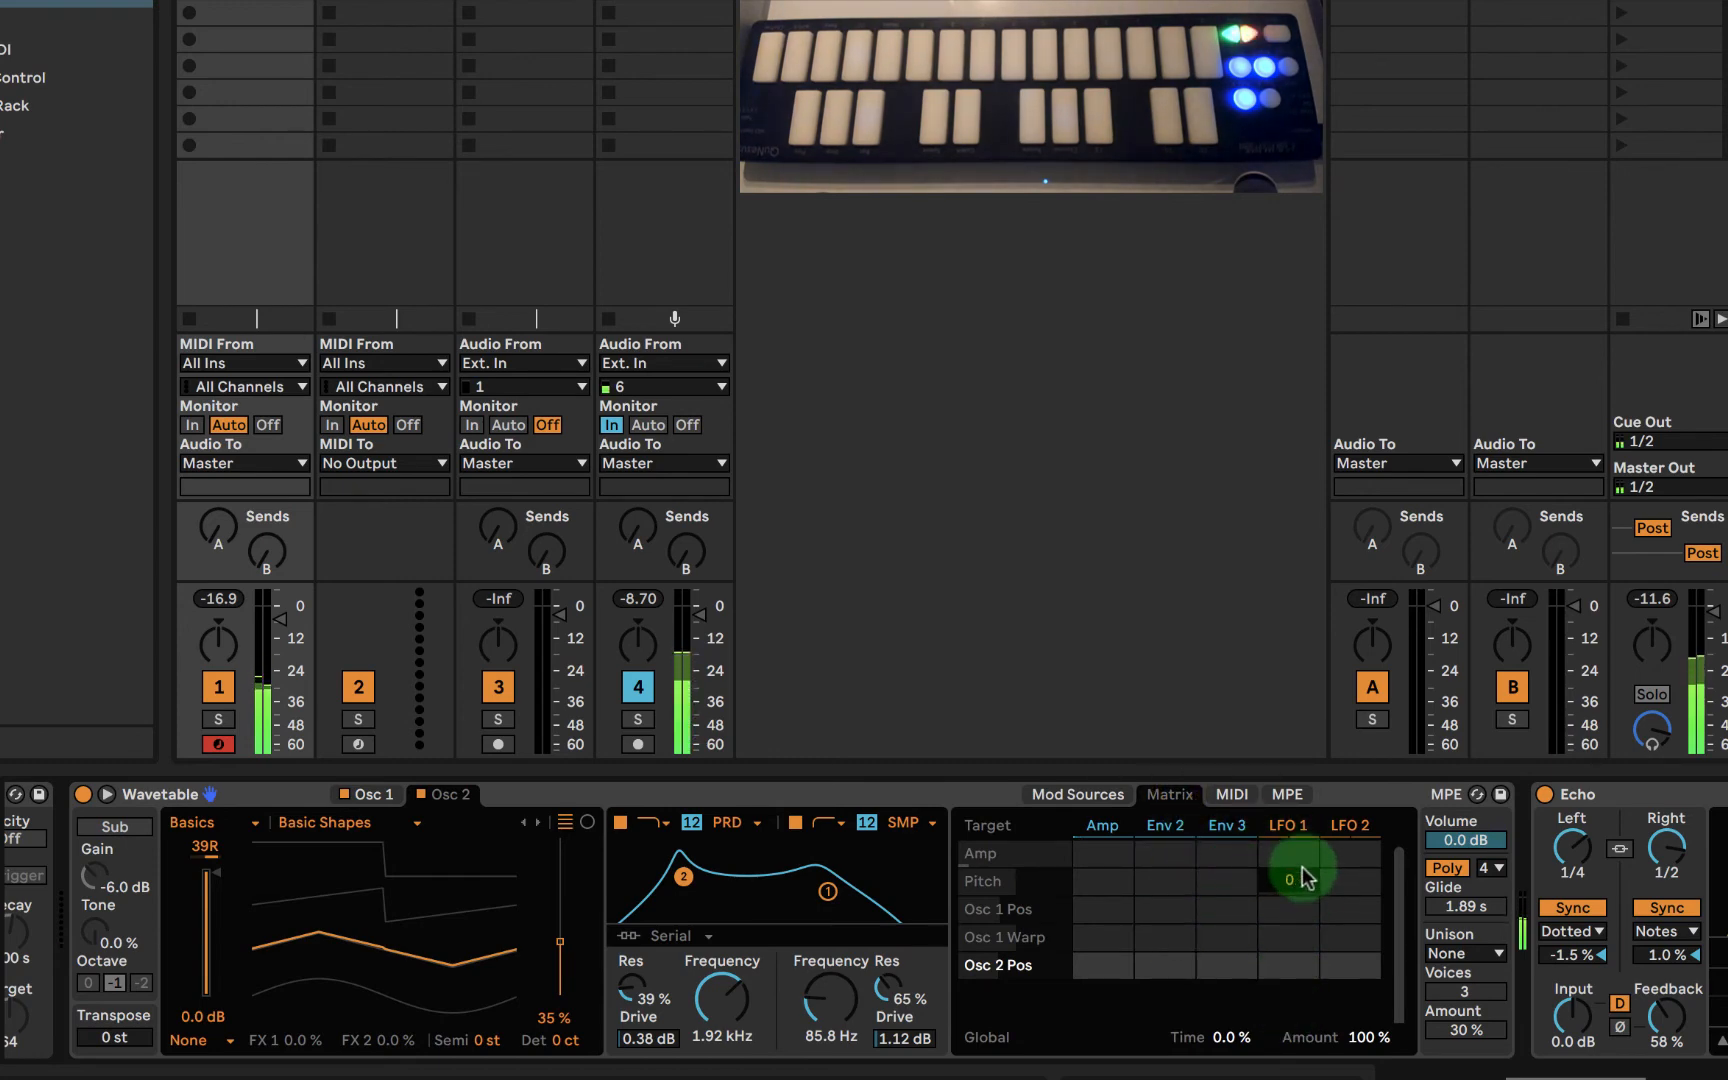
{"action": "left_click", "coordinate": [1292, 853]}
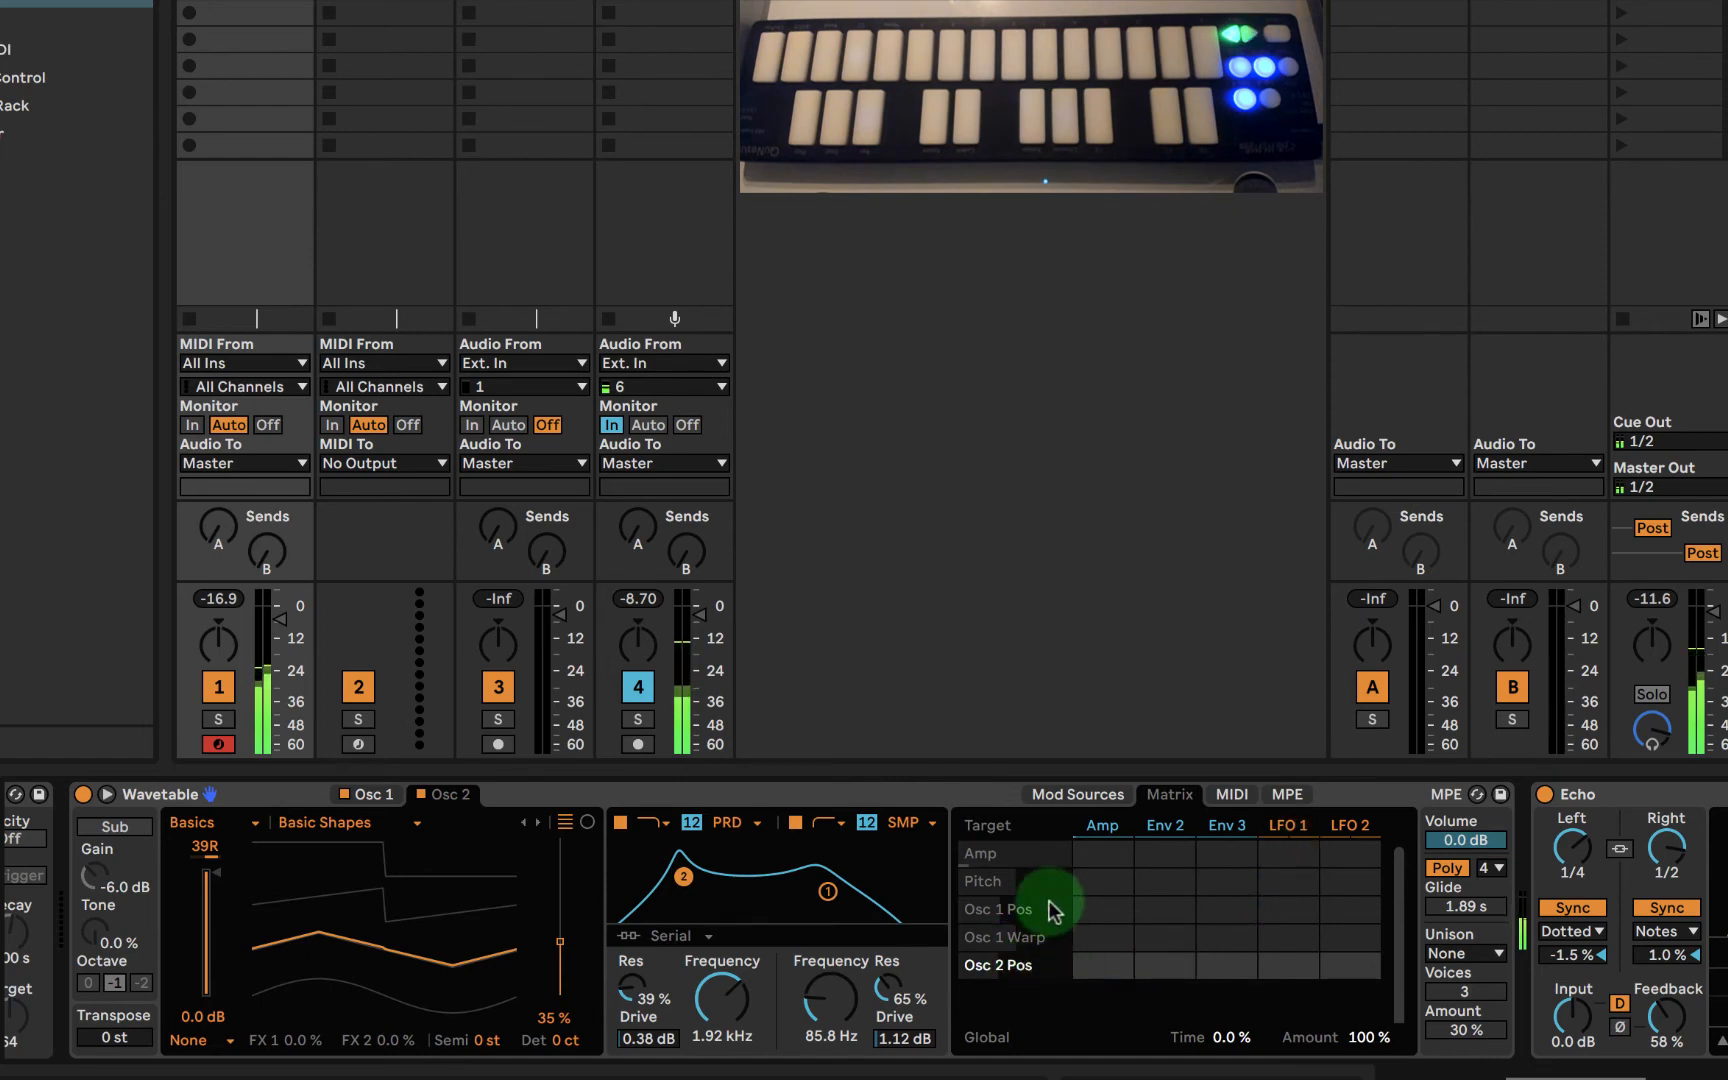
{"action": "left_click", "coordinate": [1287, 912]}
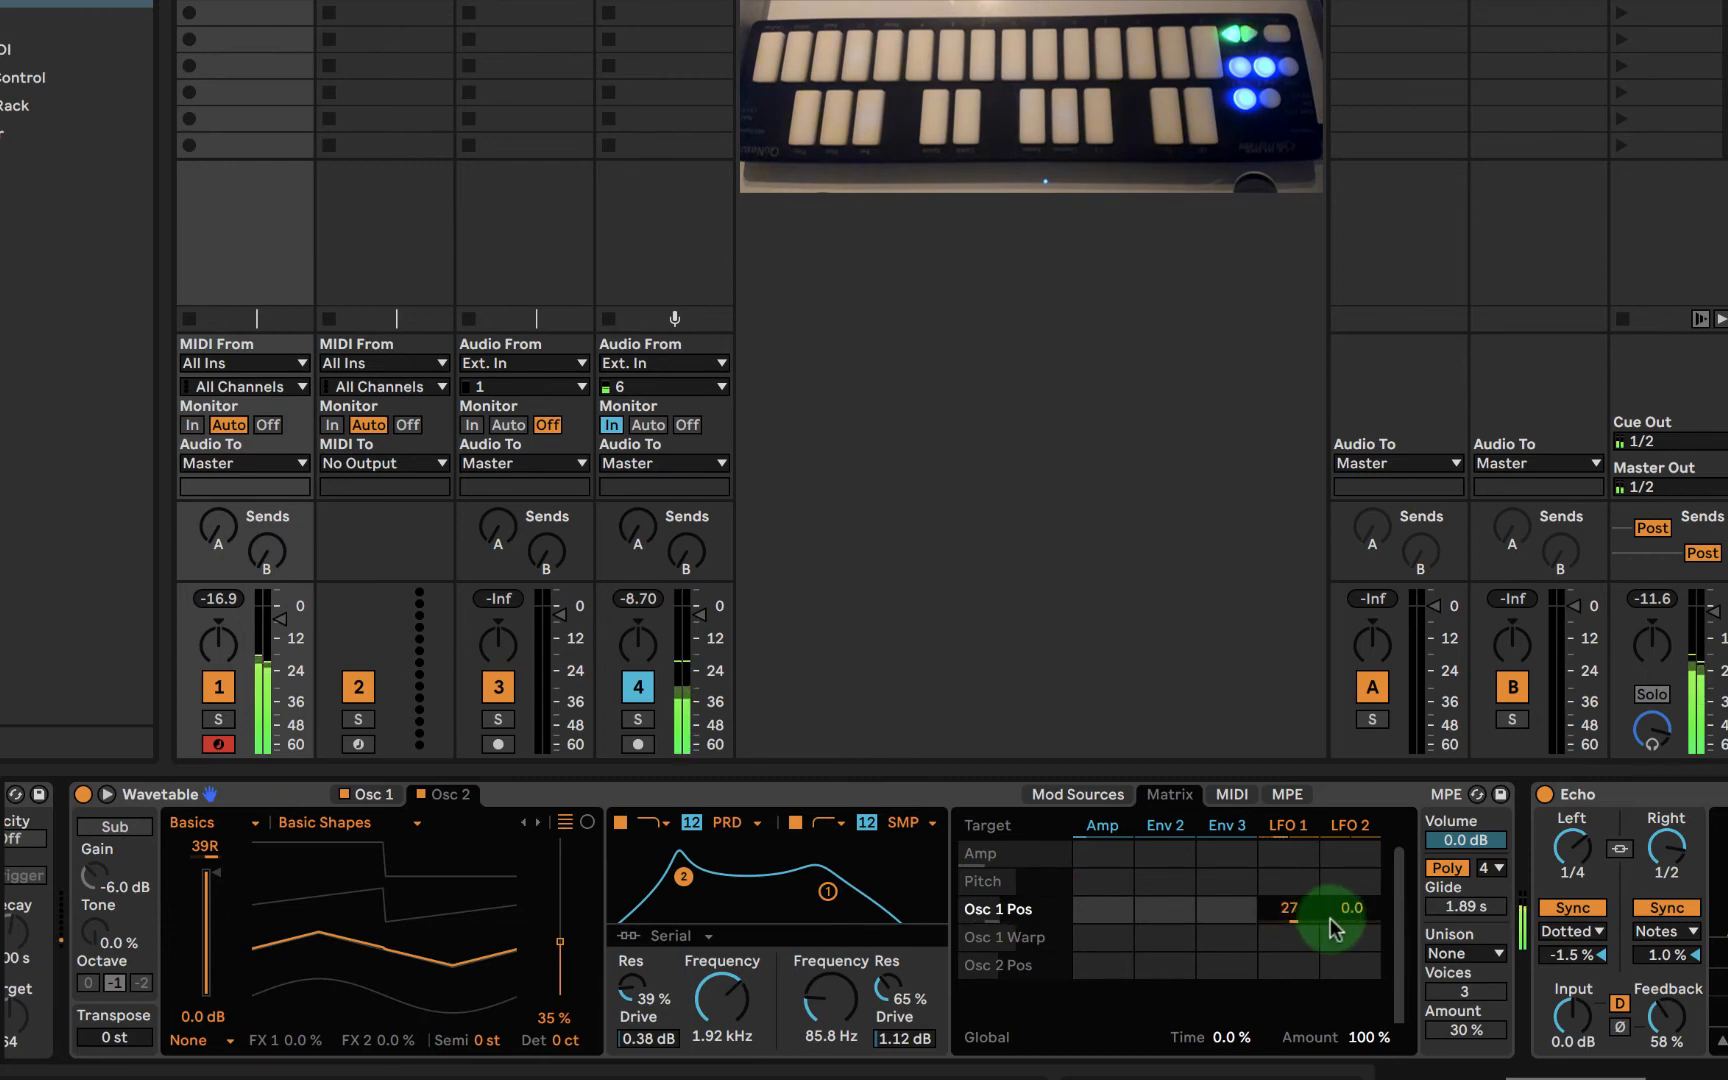
{"action": "left_click", "coordinate": [368, 794]}
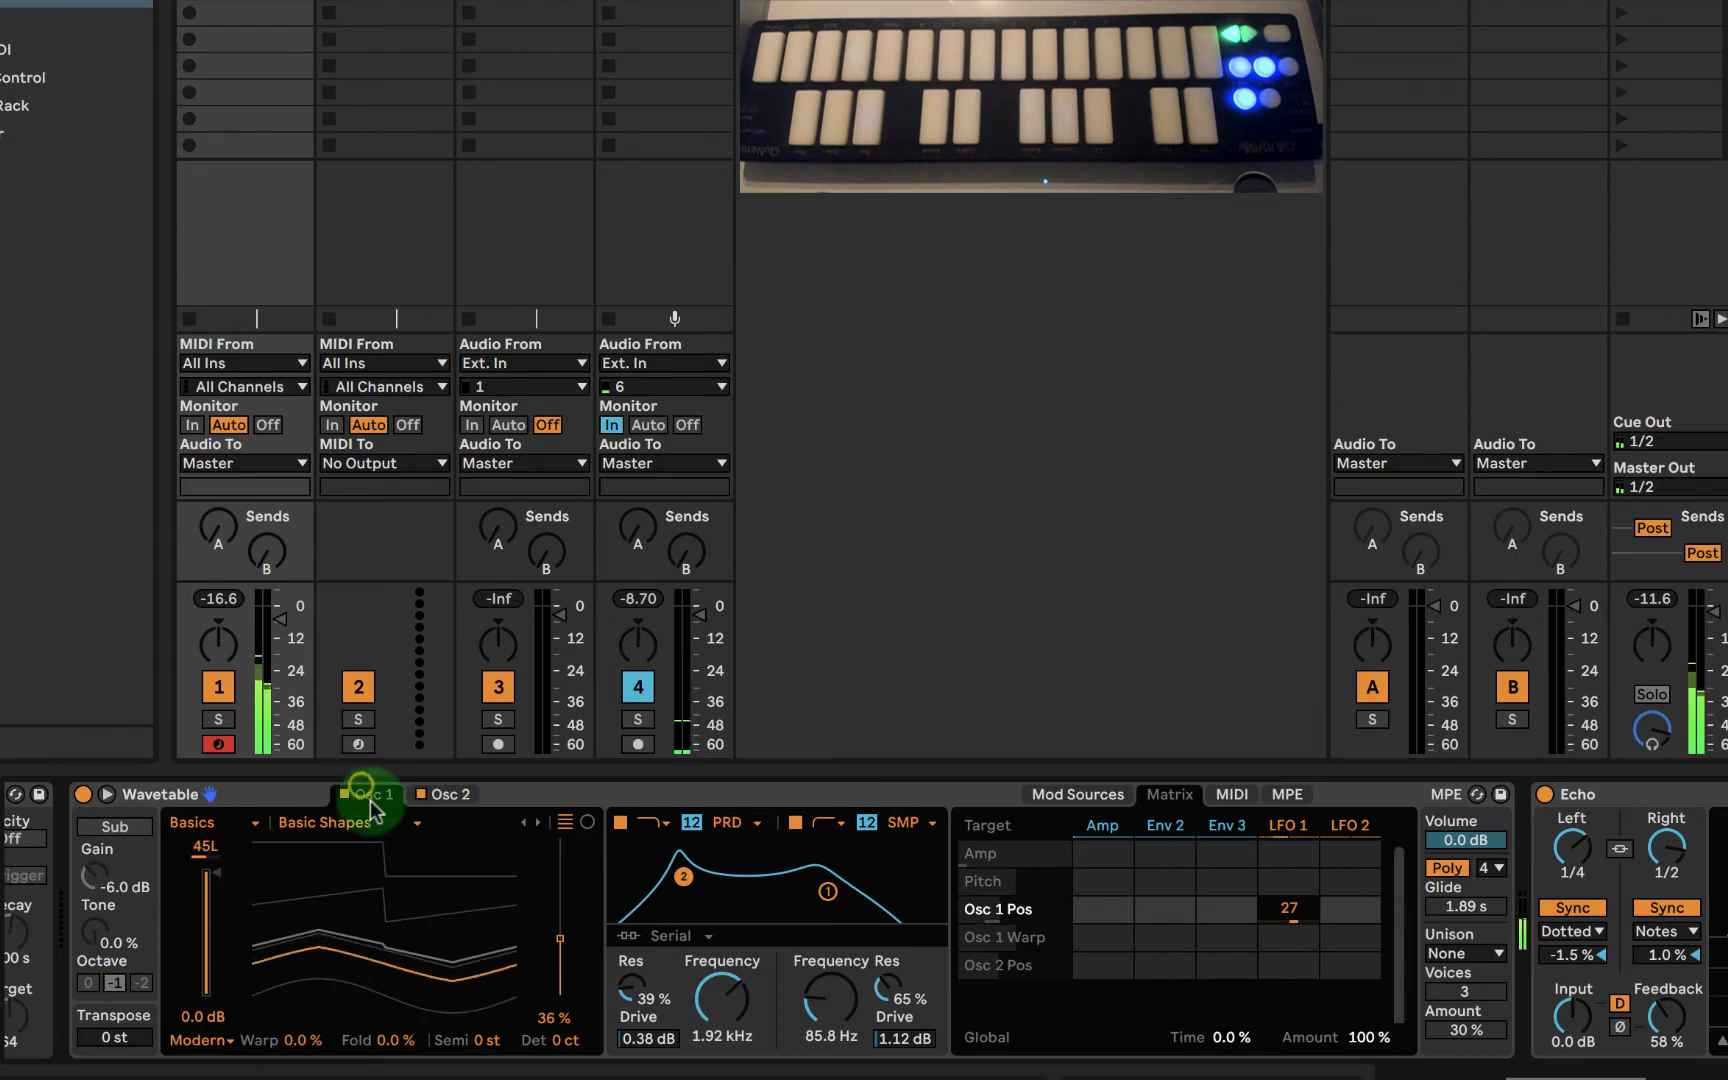
- Display LFO 1's settings in Wavetable's modulation sources and set its rate to 0.03 Hz
{"action": "left_click", "coordinate": [1287, 826]}
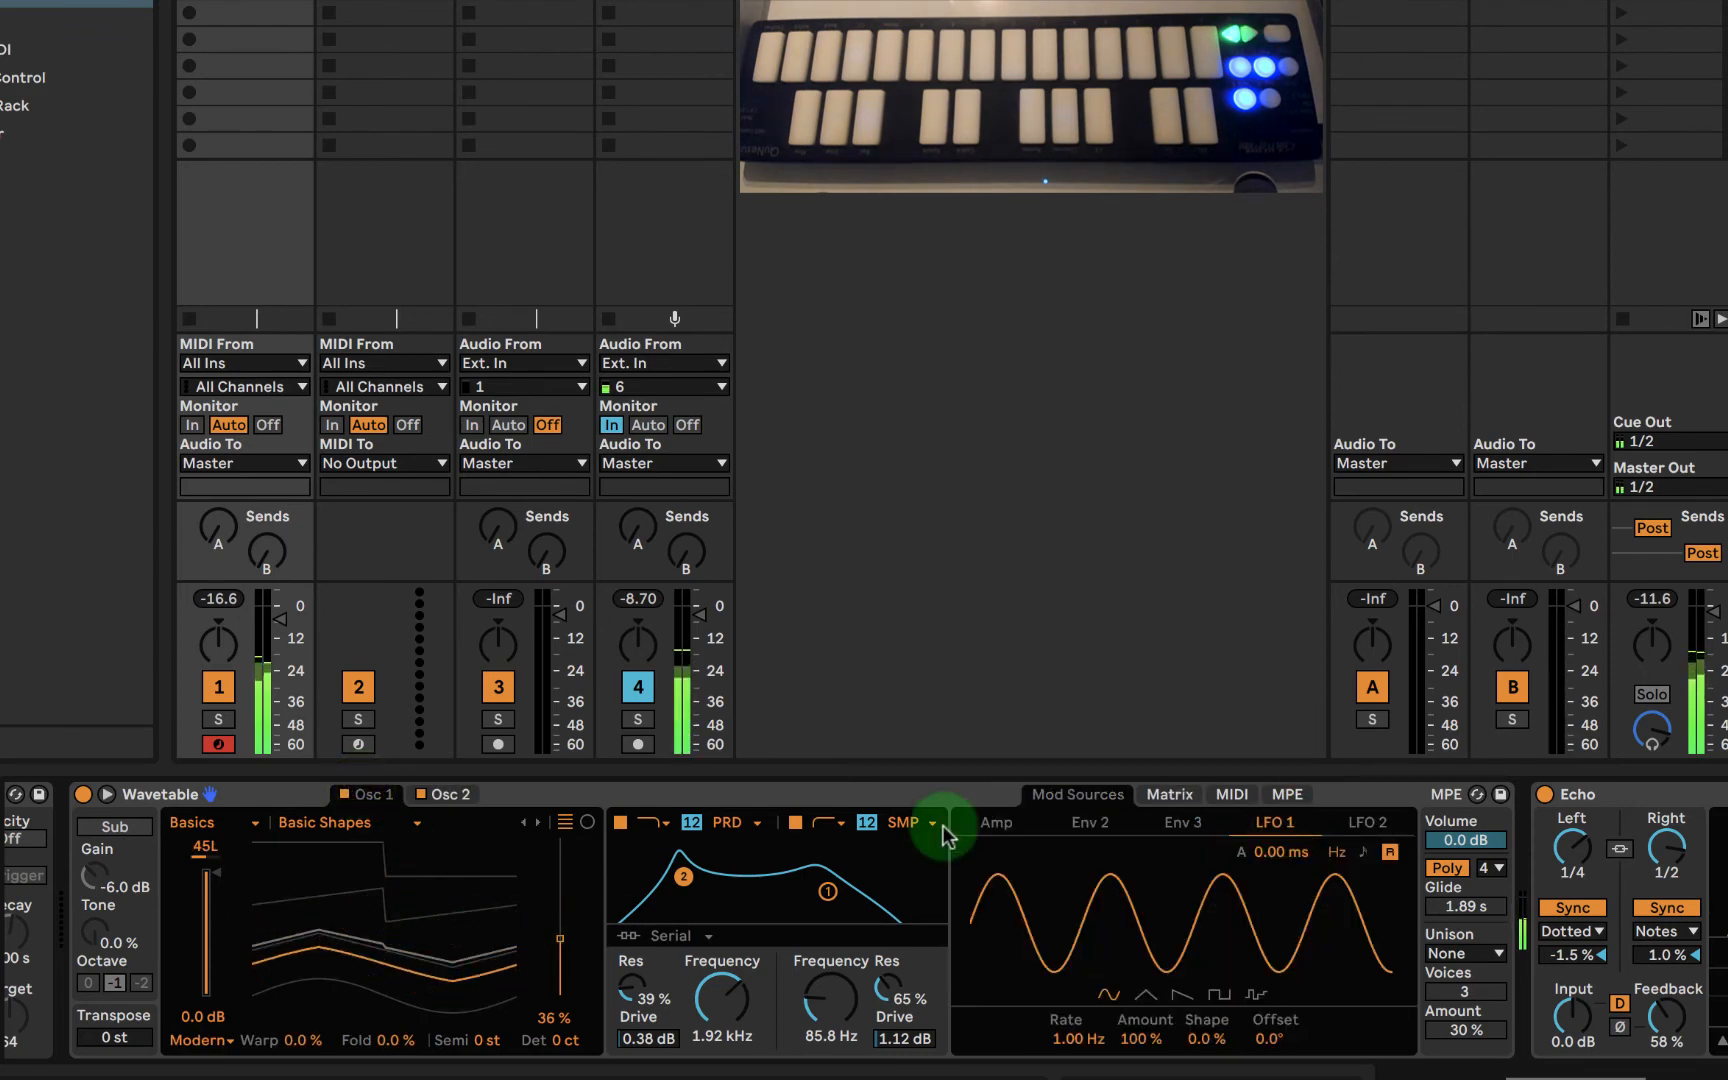
{"action": "left_click", "coordinate": [106, 795]}
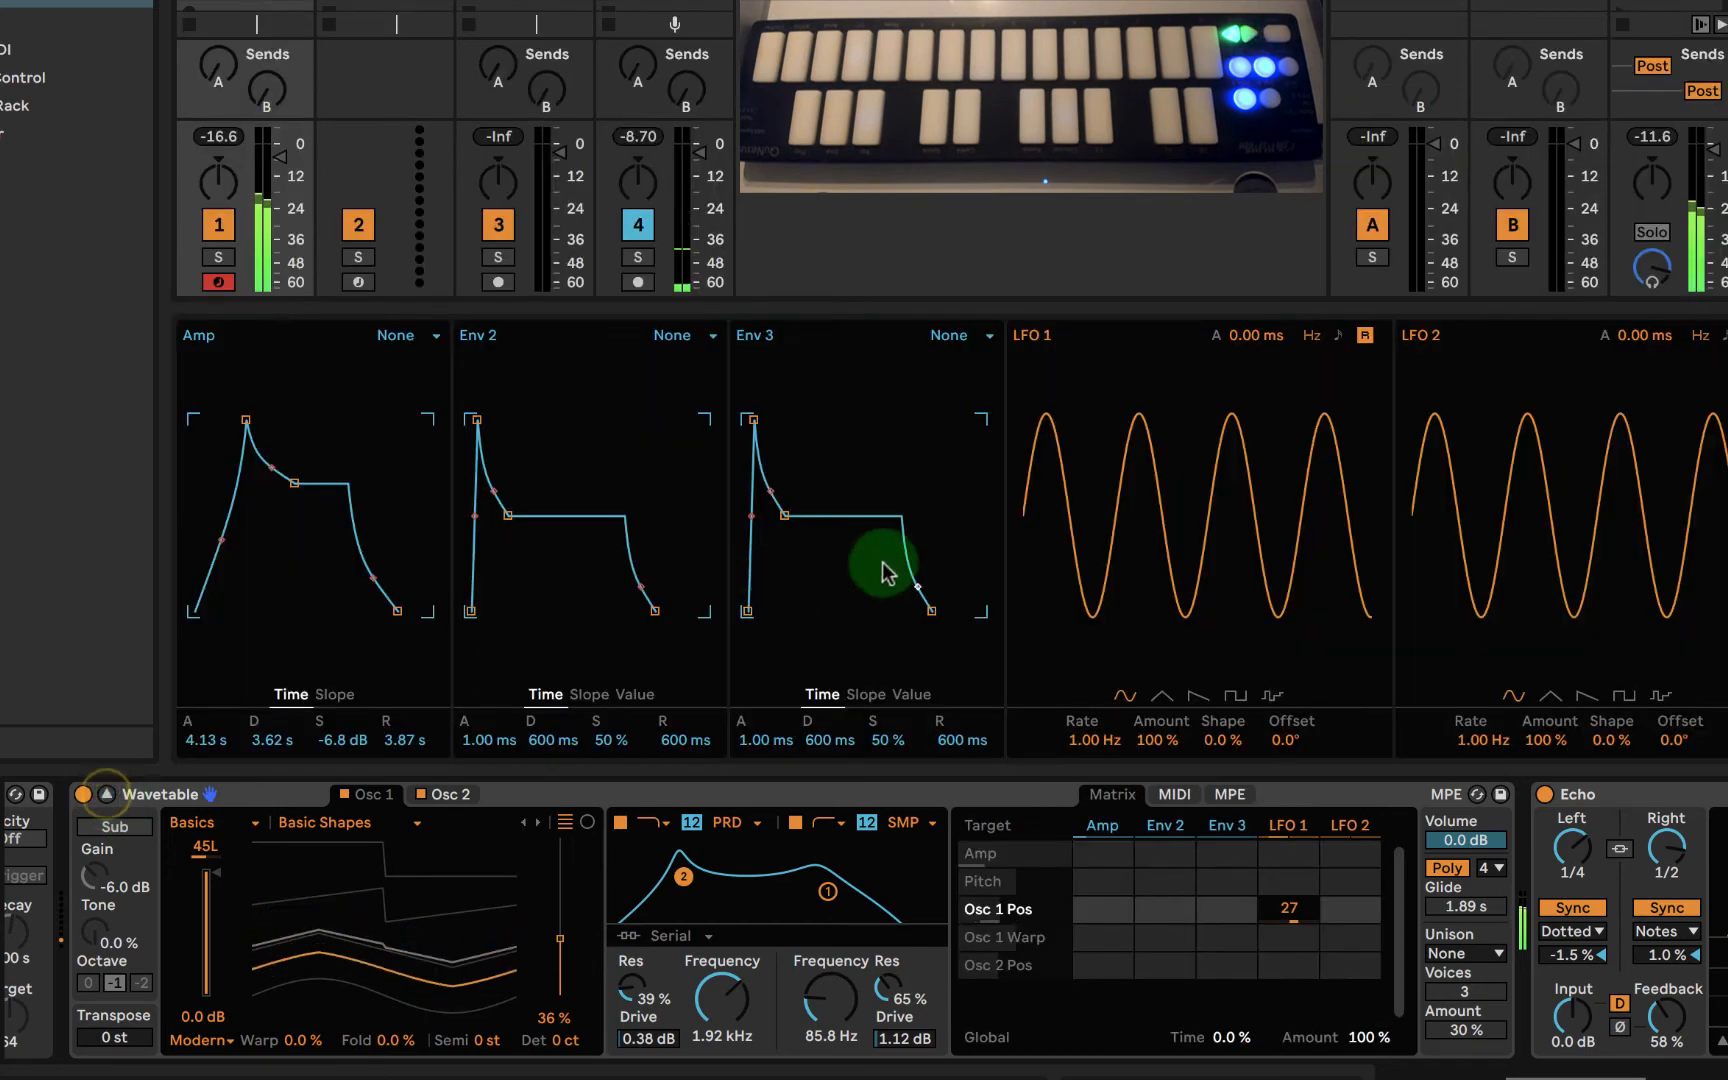
{"action": "left_click", "coordinate": [1290, 826]}
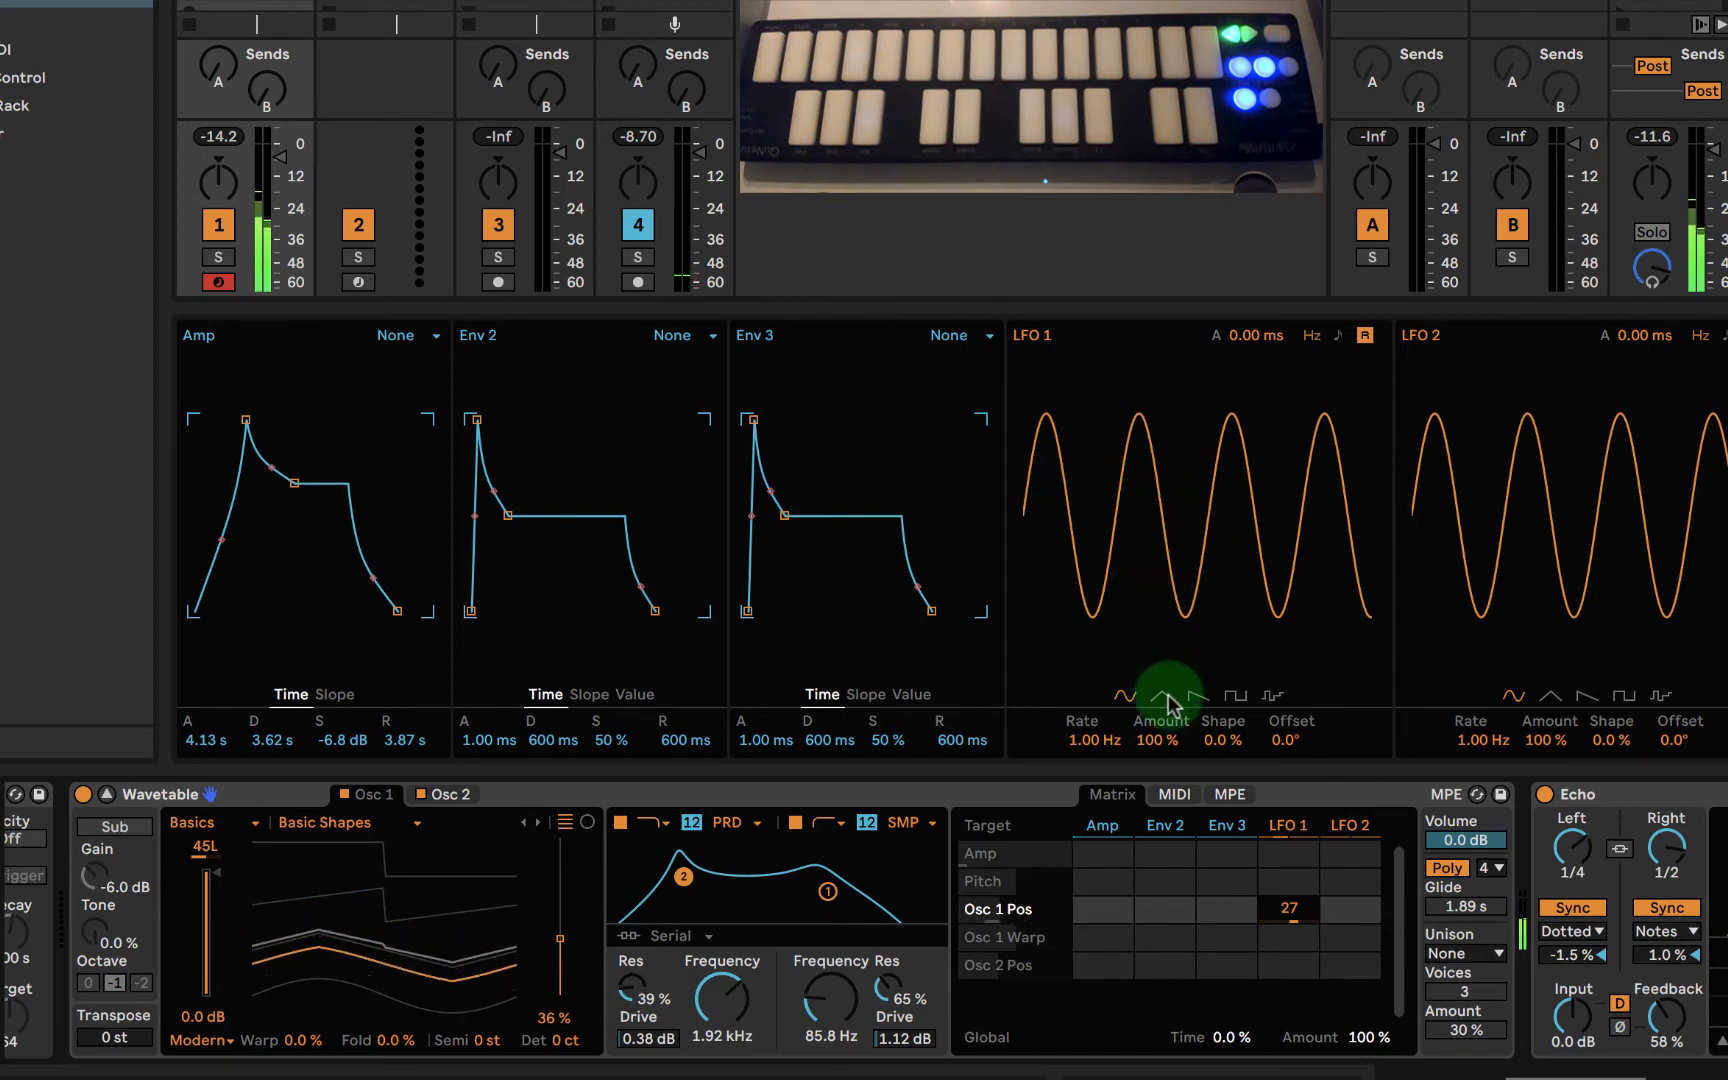
{"action": "left_click", "coordinate": [107, 794]}
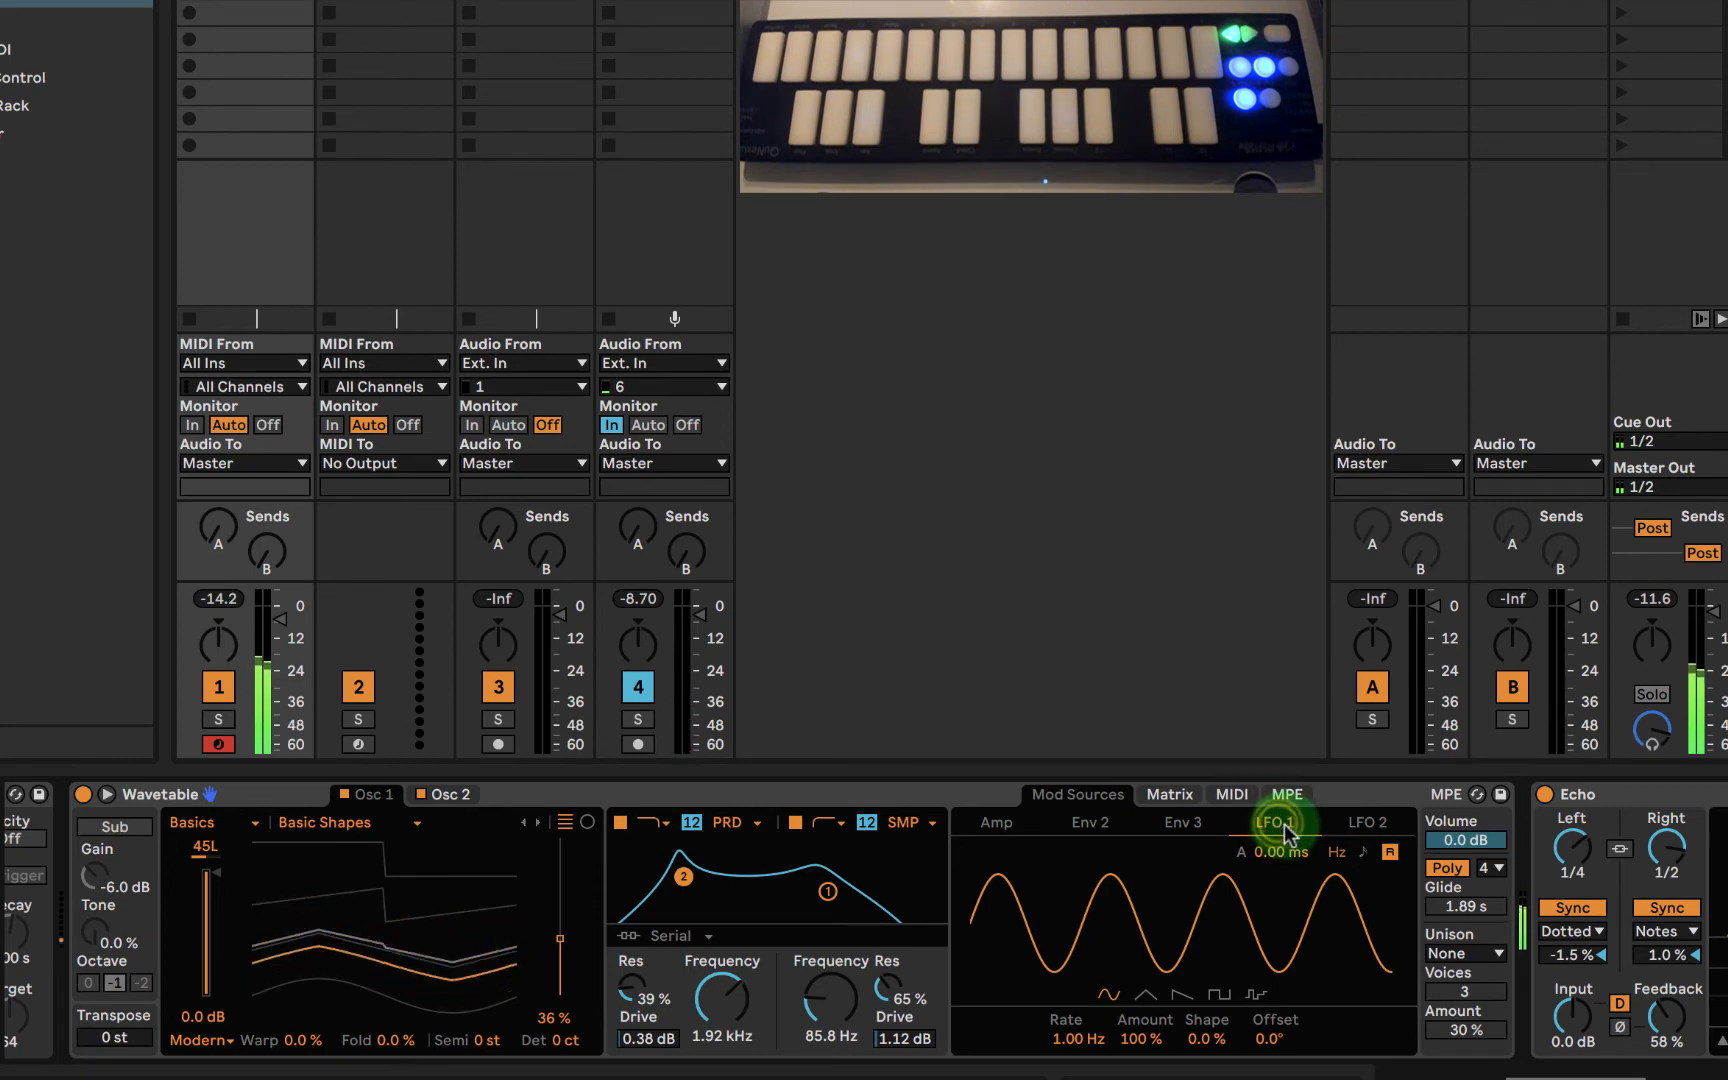
{"action": "left_click", "coordinate": [1168, 794]}
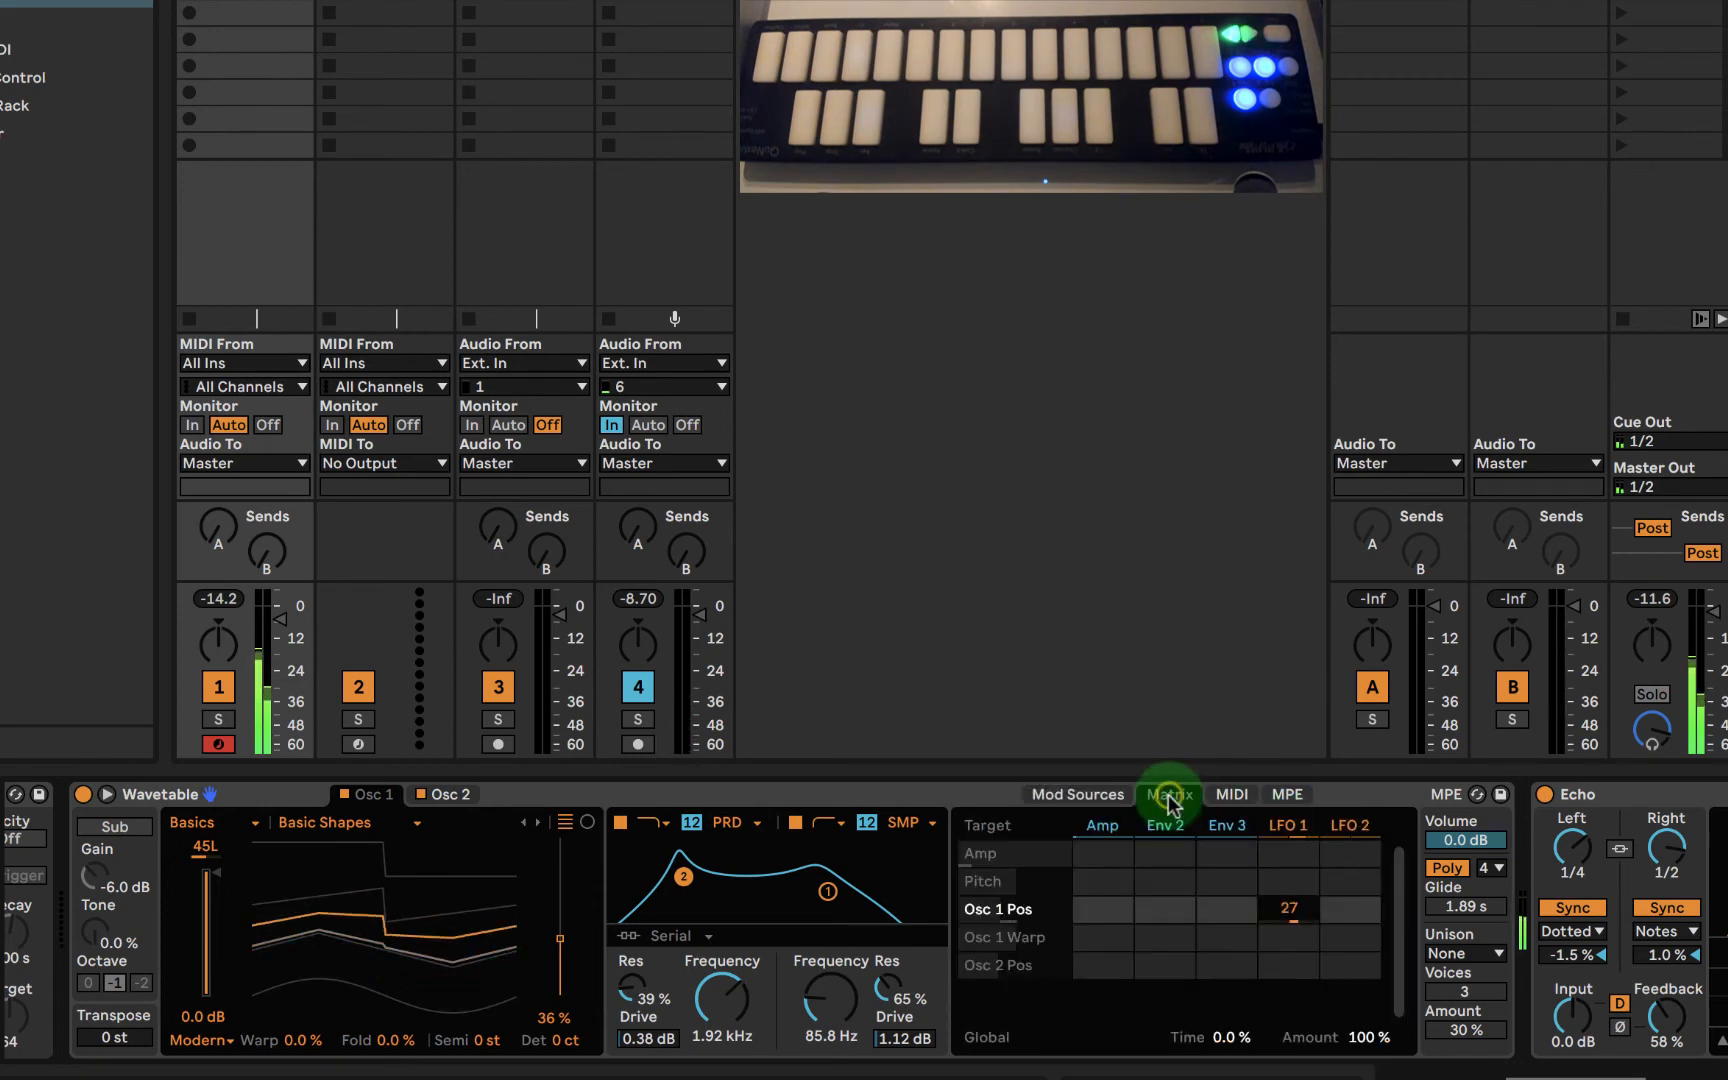
{"action": "left_click", "coordinate": [1285, 822]}
{"action": "left_click", "coordinate": [1232, 794]}
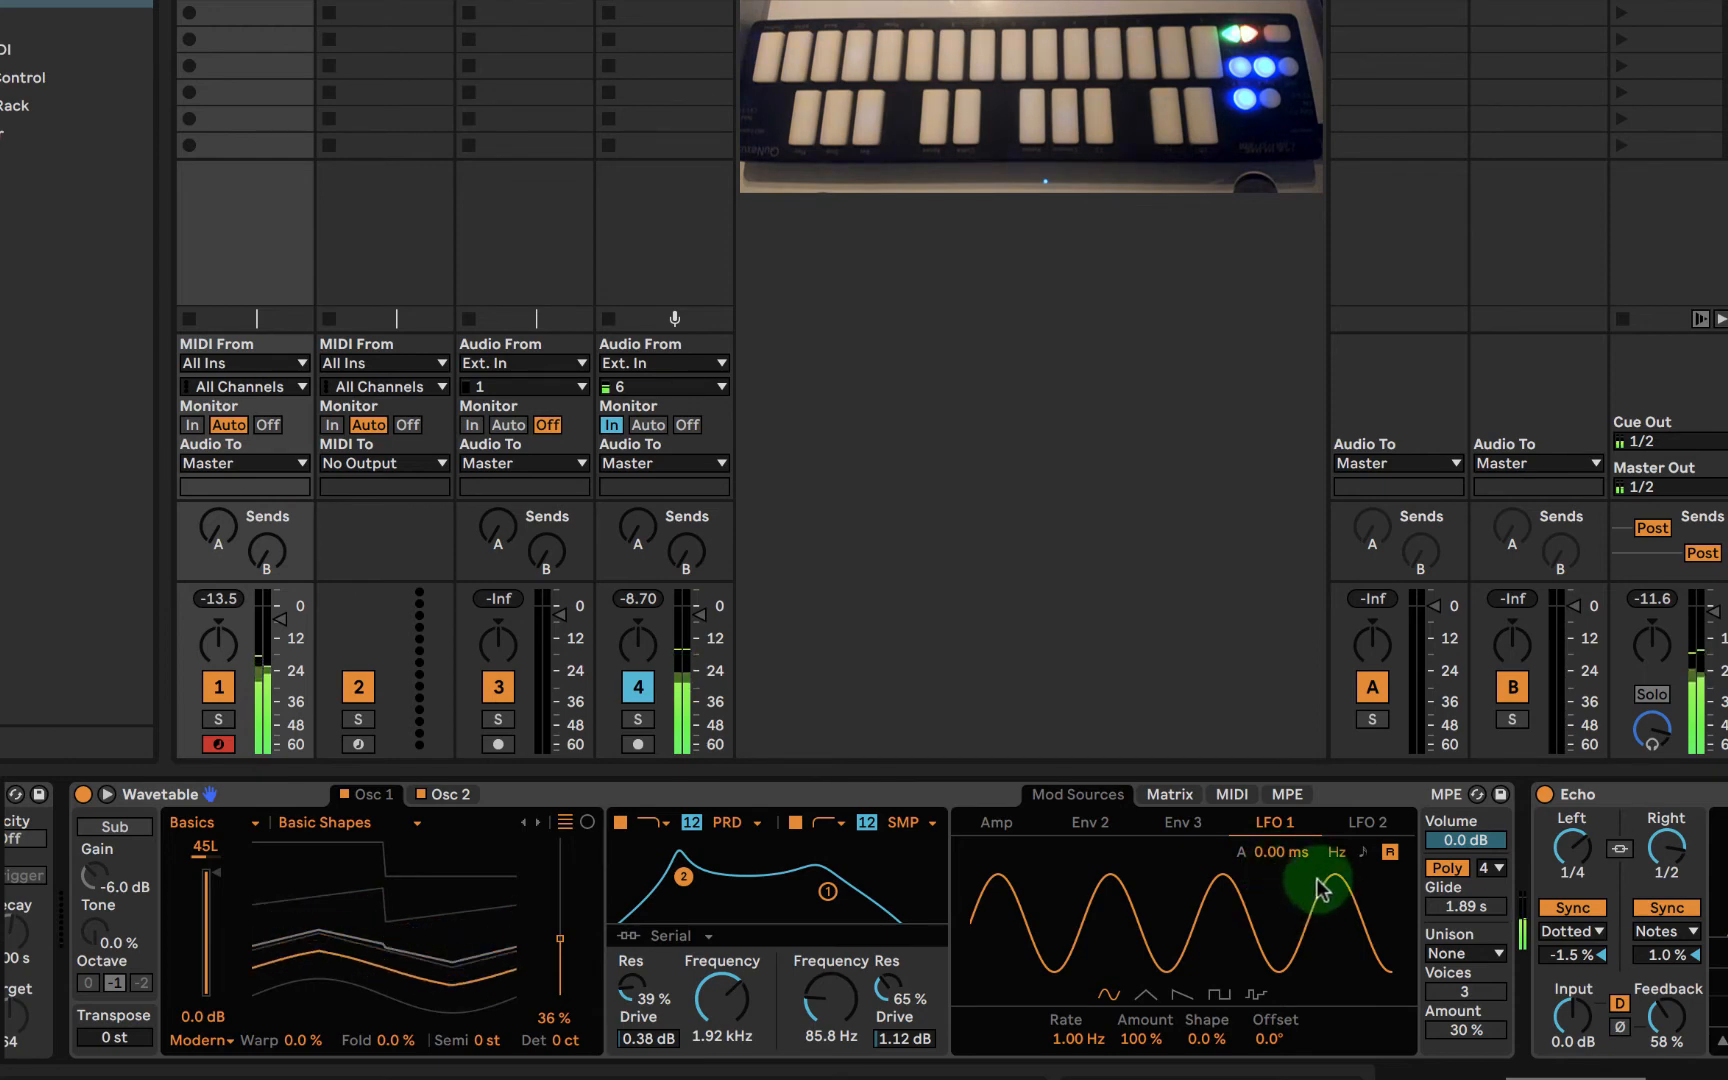
{"action": "left_click_drag", "start_coordinate": [1069, 1047], "coordinate": [1069, 1074]}
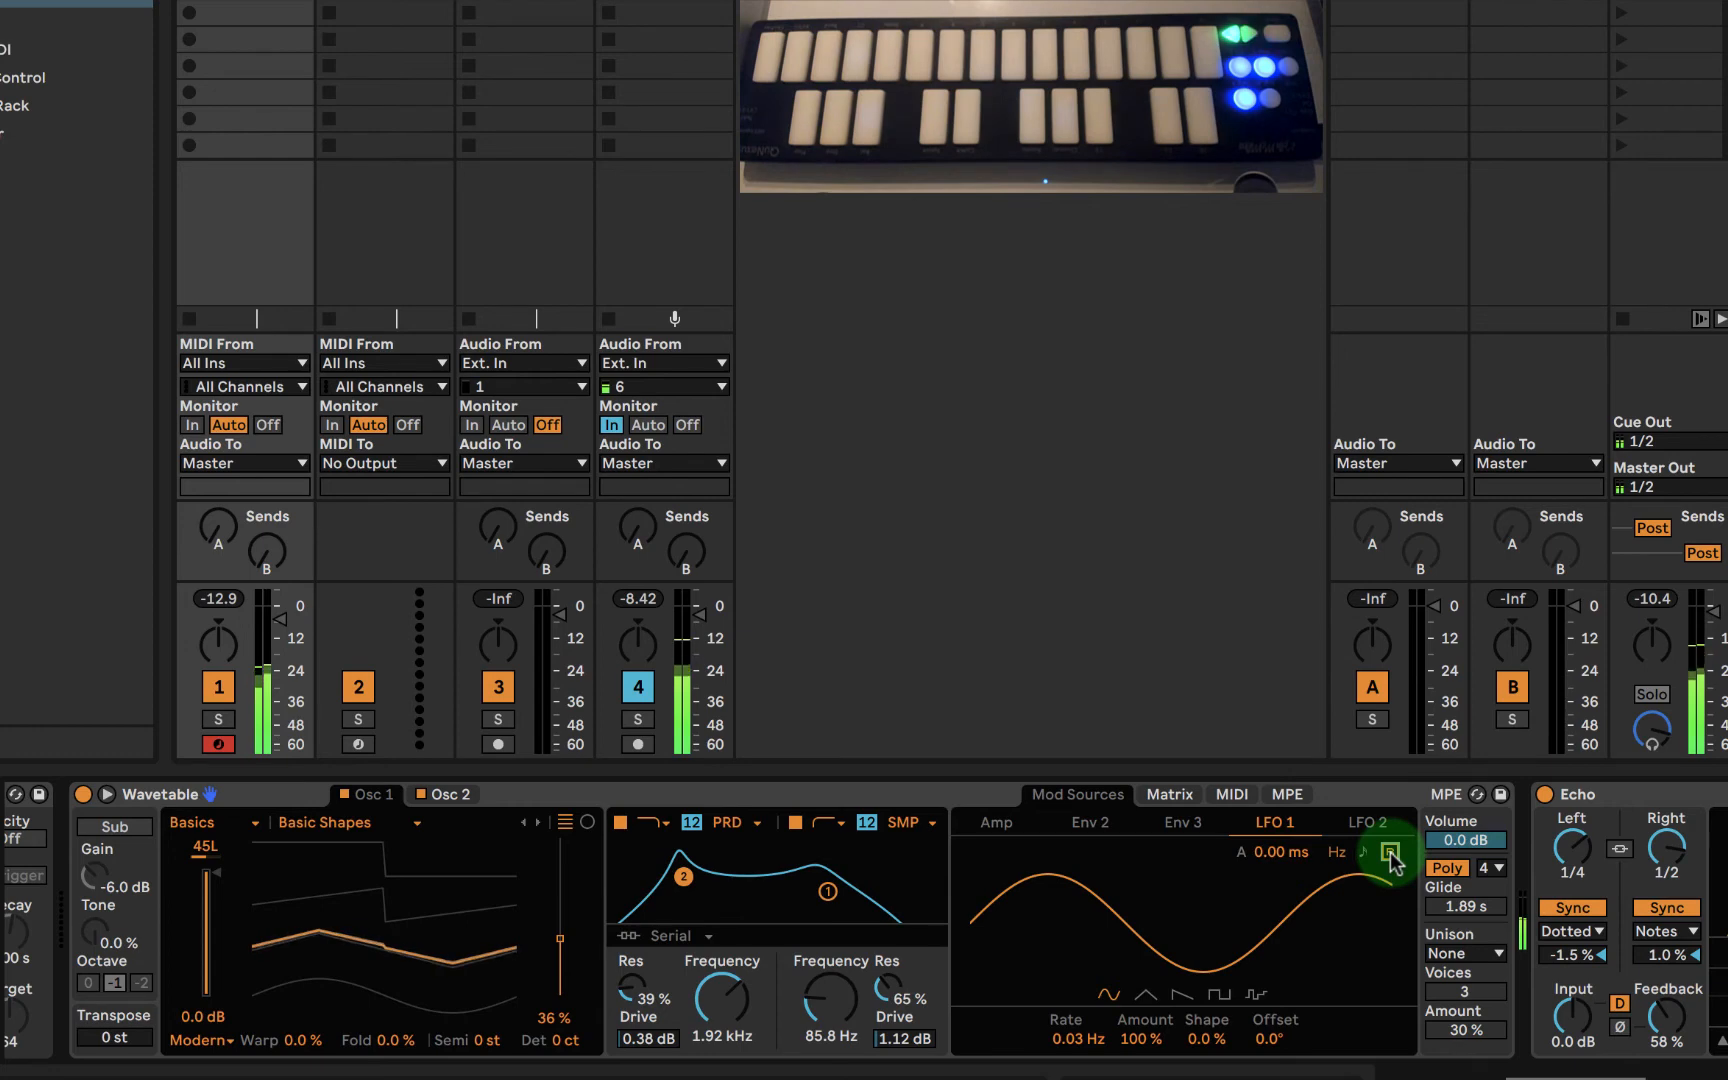
- Set oscillator 1's wavetable position to 32% and switch off LFO 1's retrigger
{"action": "scroll", "coordinate": [115, 846], "scroll_direction": "left", "scroll_amount": 4}
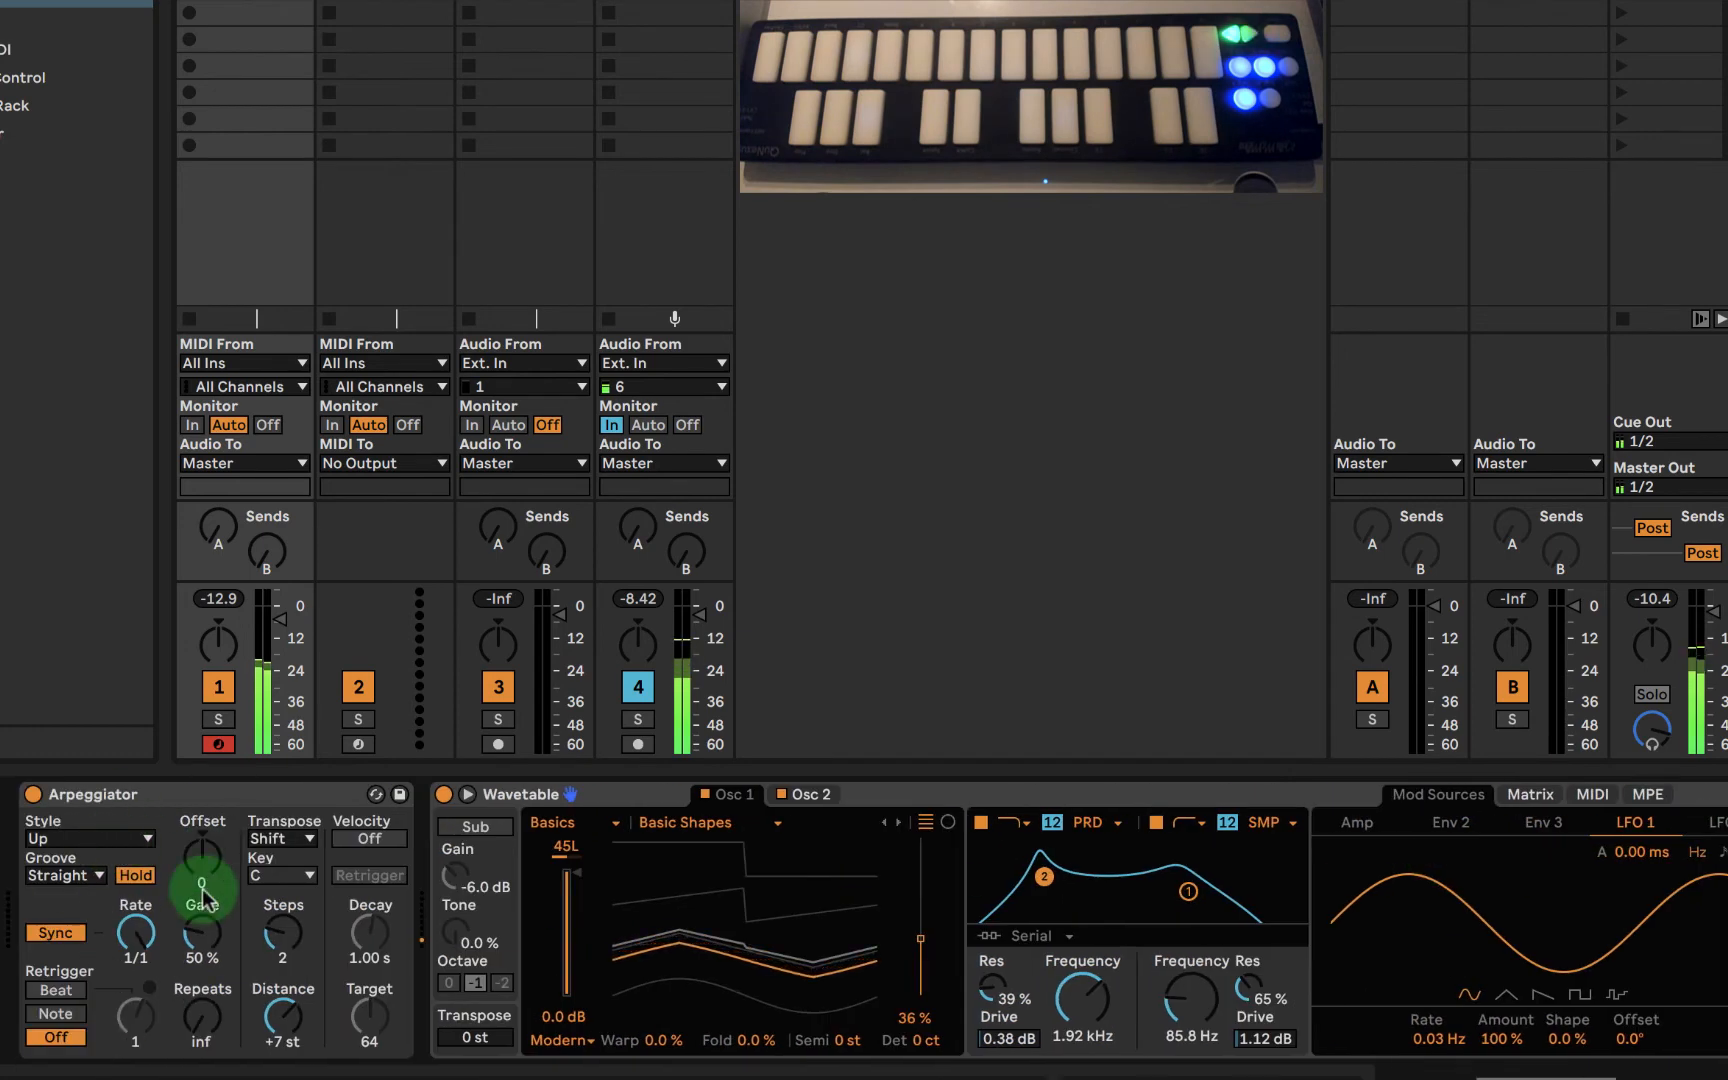
{"action": "scroll", "coordinate": [203, 897], "scroll_direction": "right", "scroll_amount": 10}
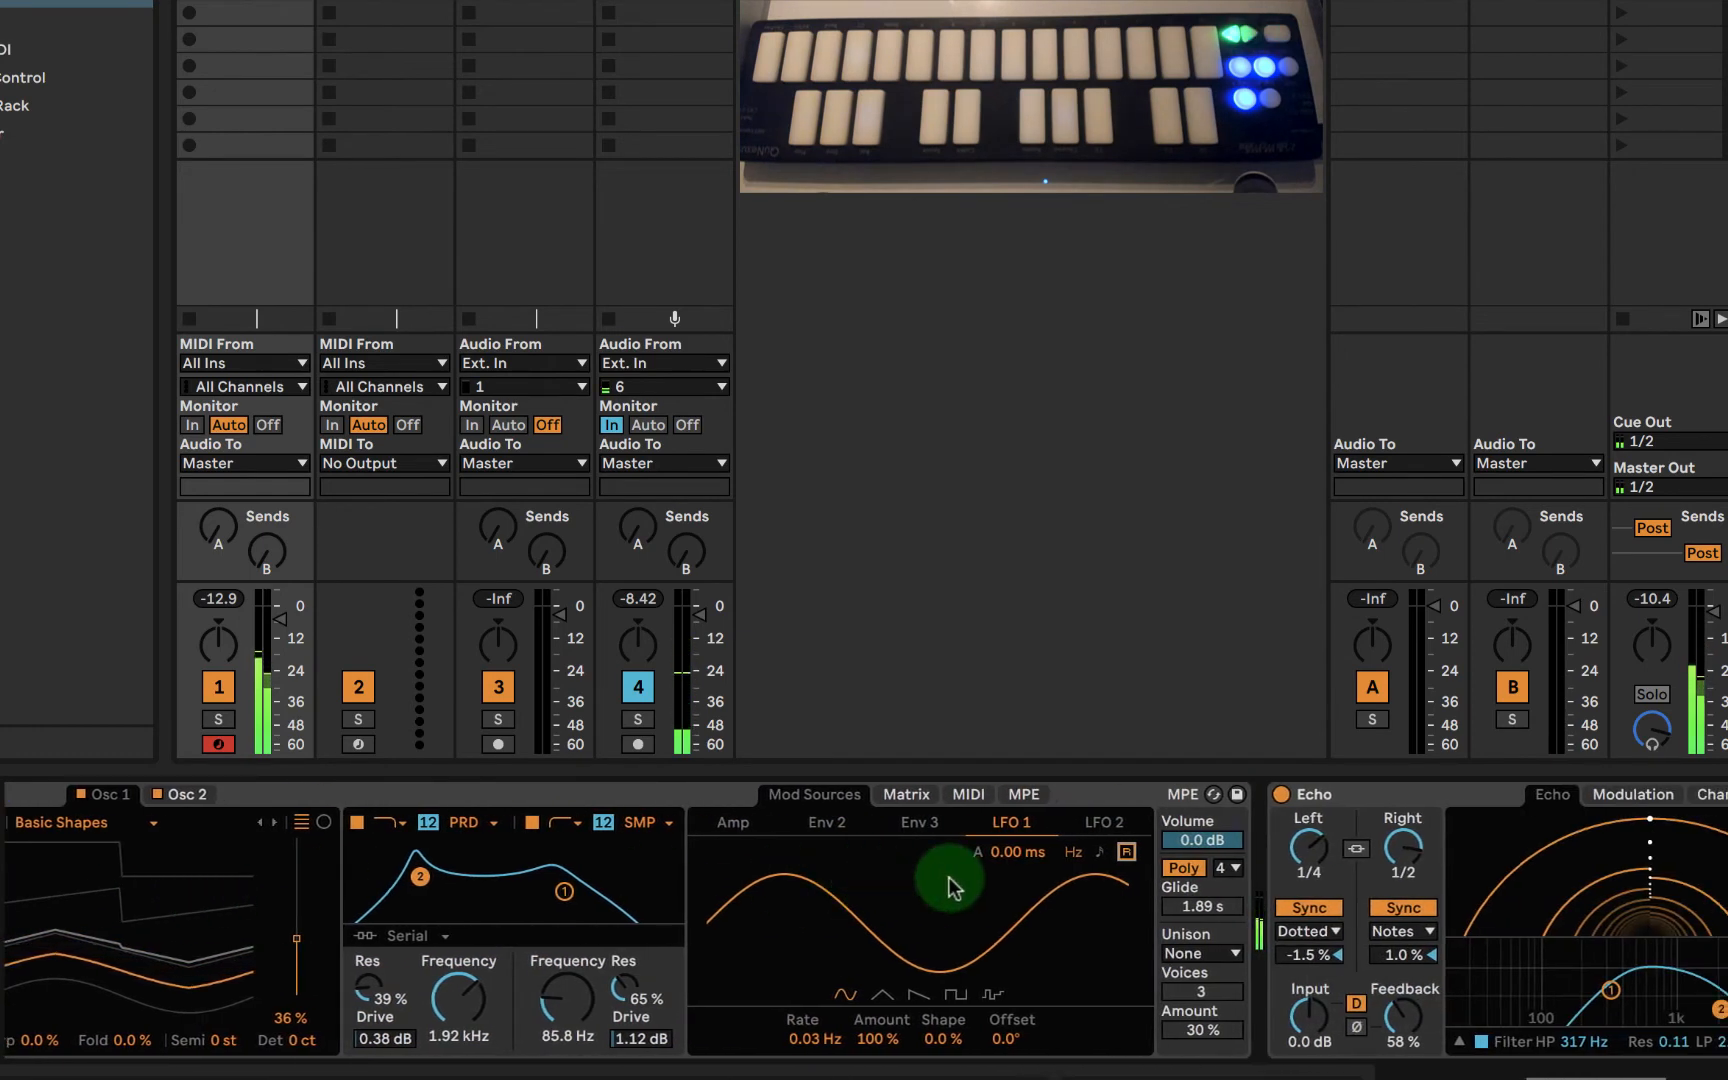
{"action": "scroll", "coordinate": [906, 905], "scroll_direction": "left", "scroll_amount": 5}
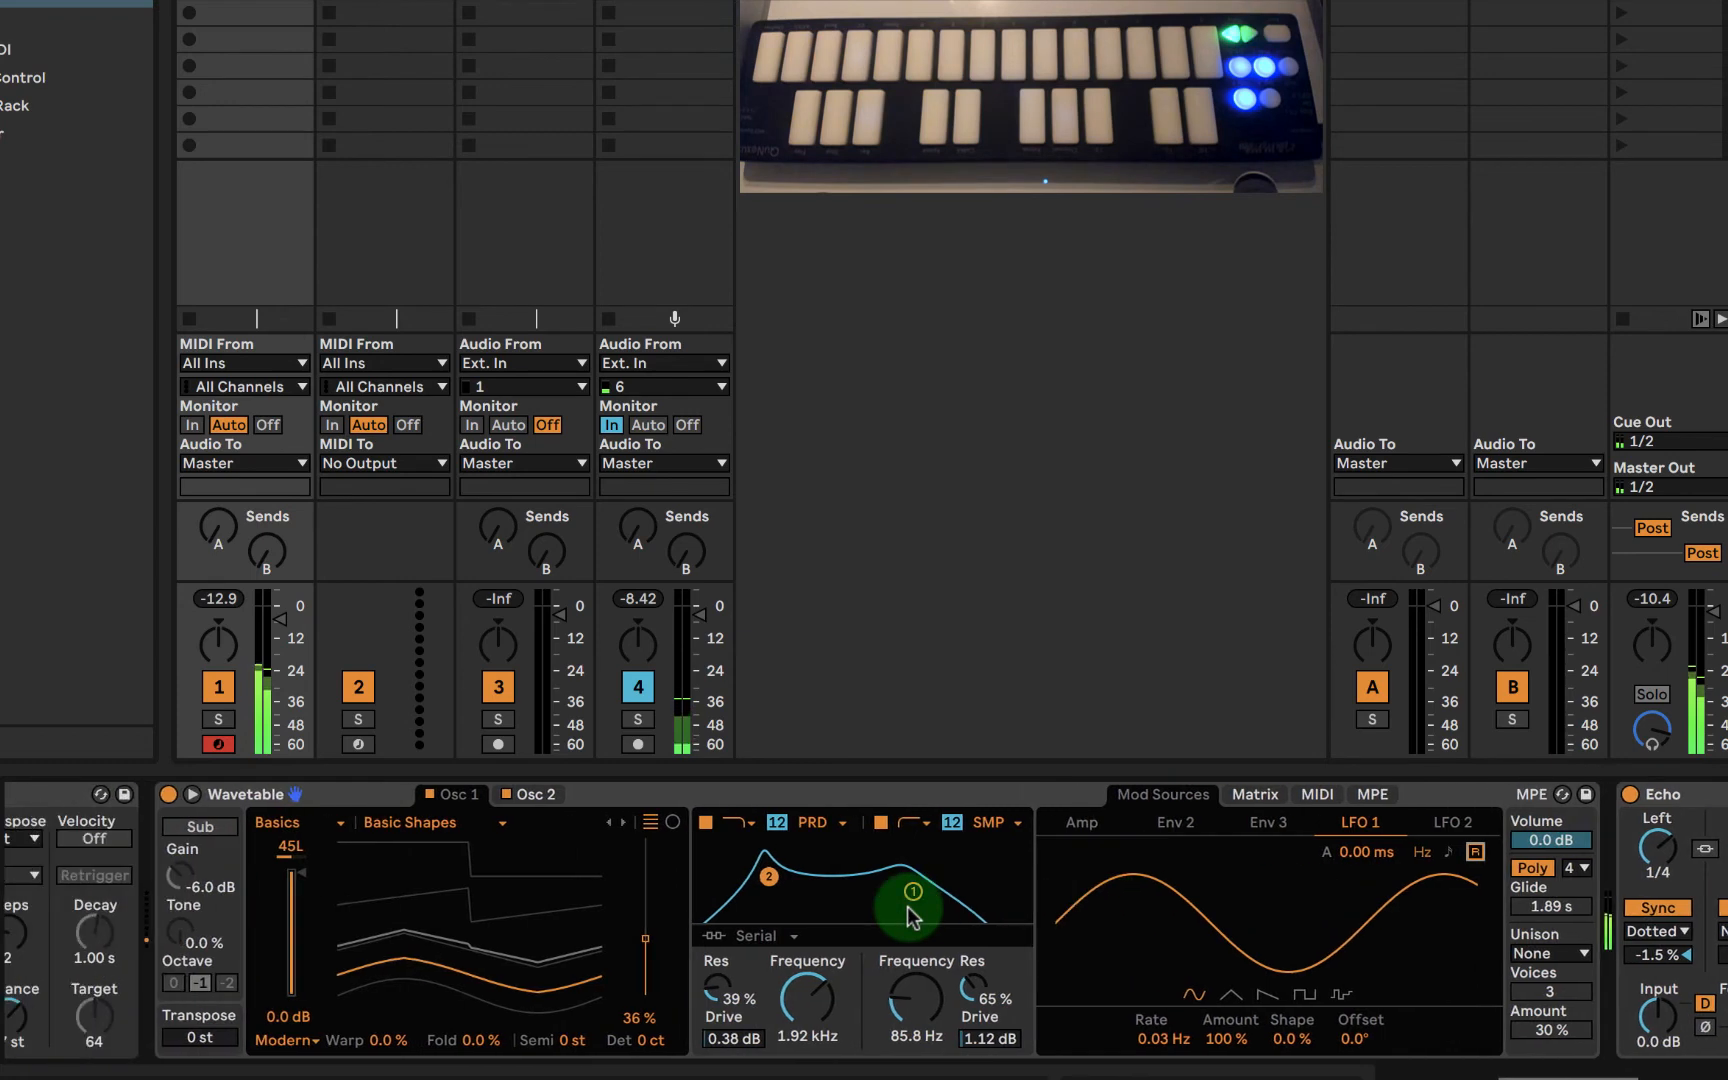
{"action": "left_click", "coordinate": [1470, 853]}
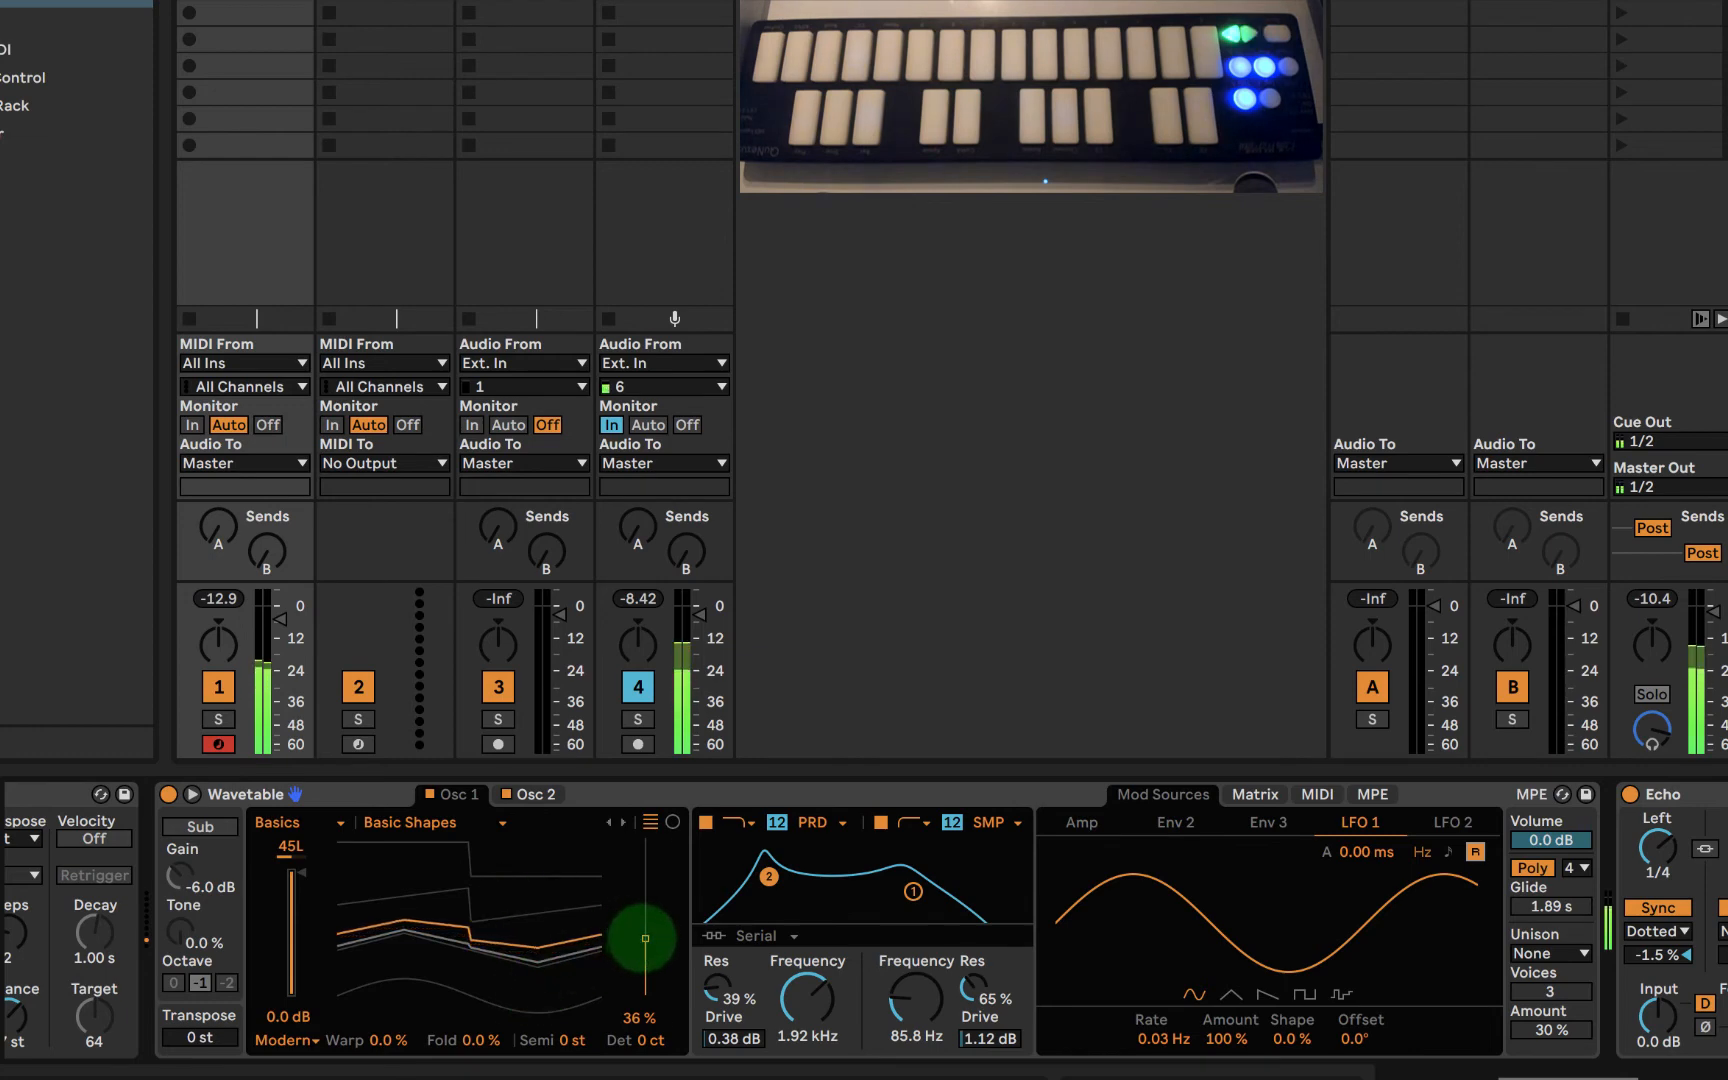
{"action": "left_click_drag", "start_coordinate": [645, 939], "coordinate": [645, 946]}
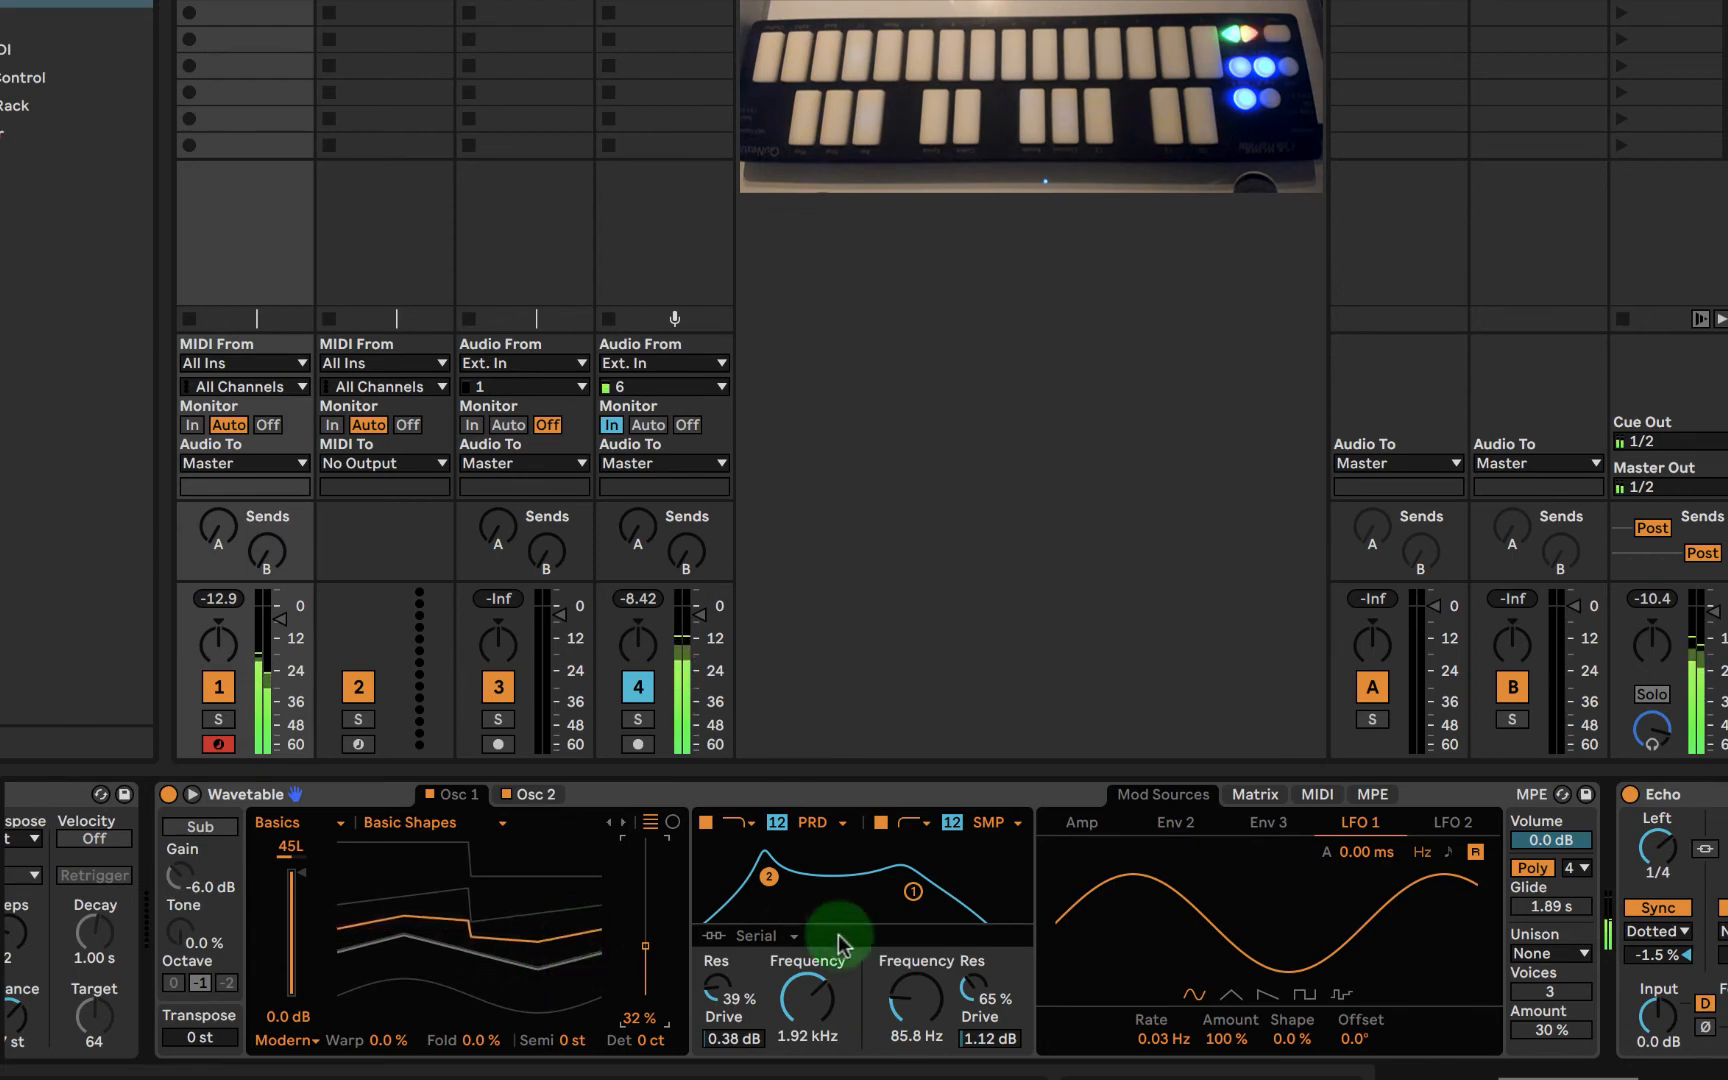
{"action": "left_click", "coordinate": [1475, 852]}
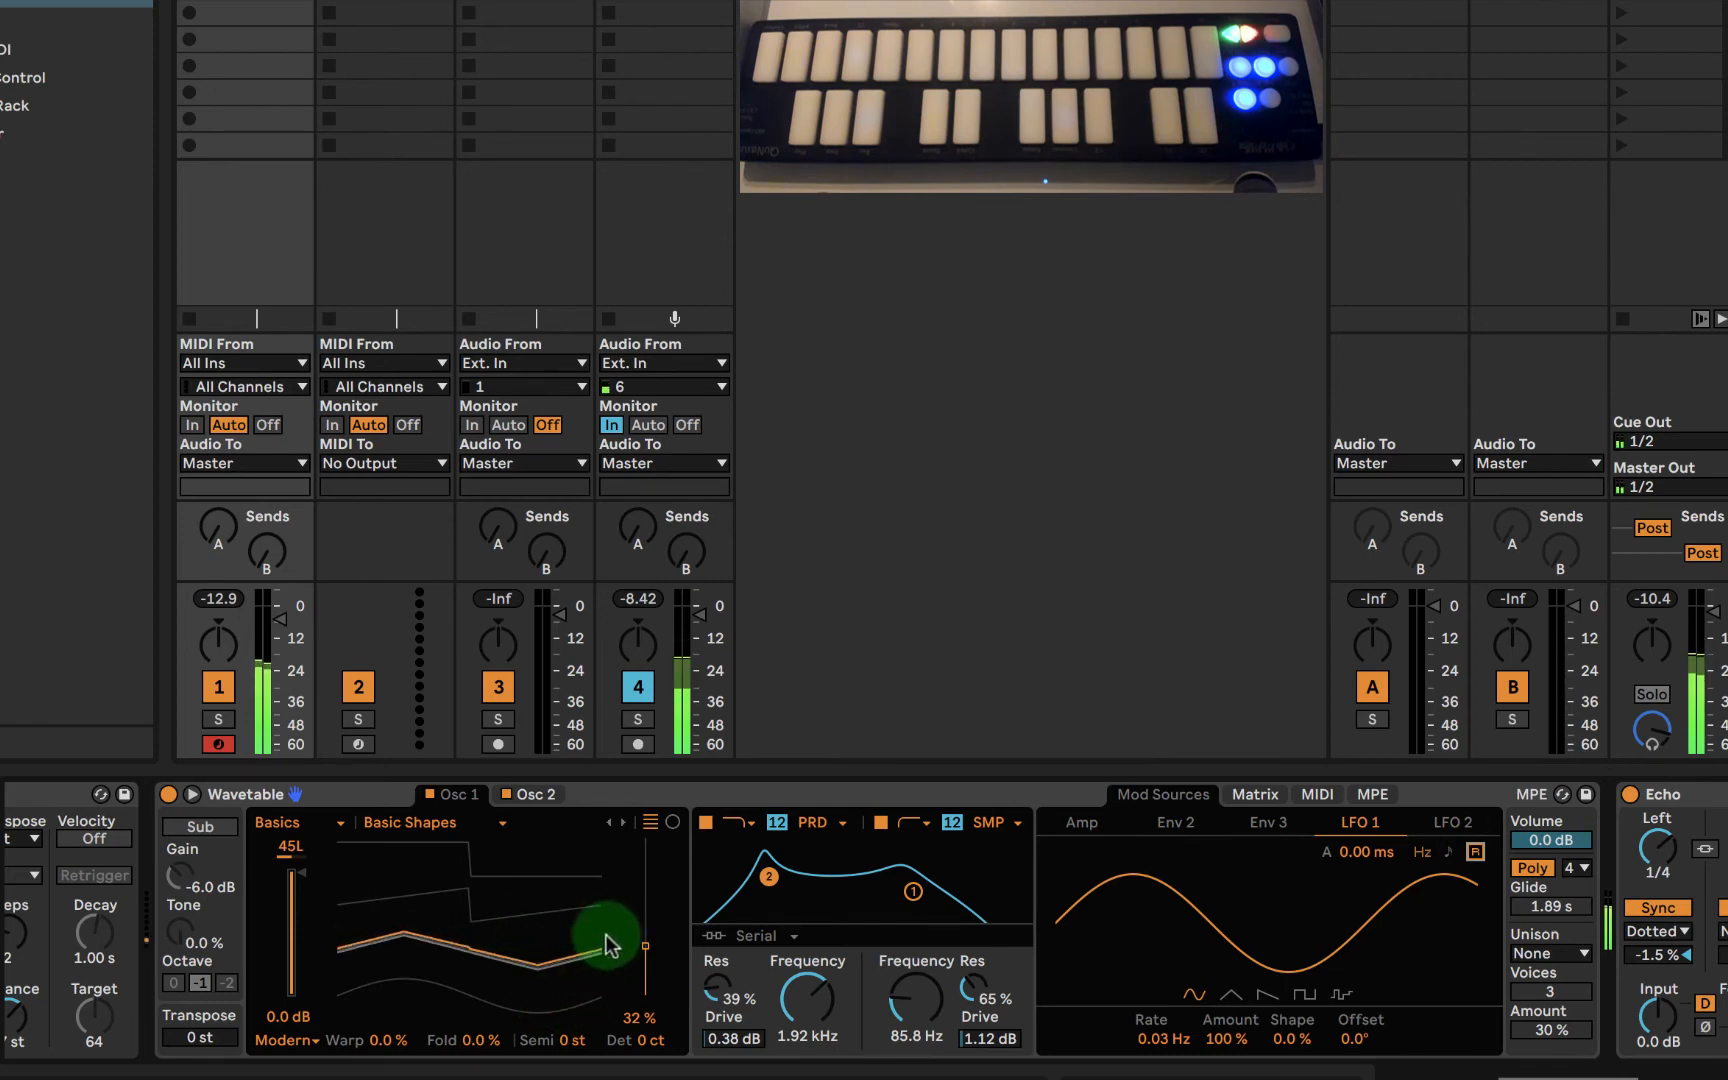
- Set LFO 1's amount to 93% and oscillator 1's wavetable position to 40%
{"action": "left_click_drag", "start_coordinate": [1219, 1034], "coordinate": [1222, 1038]}
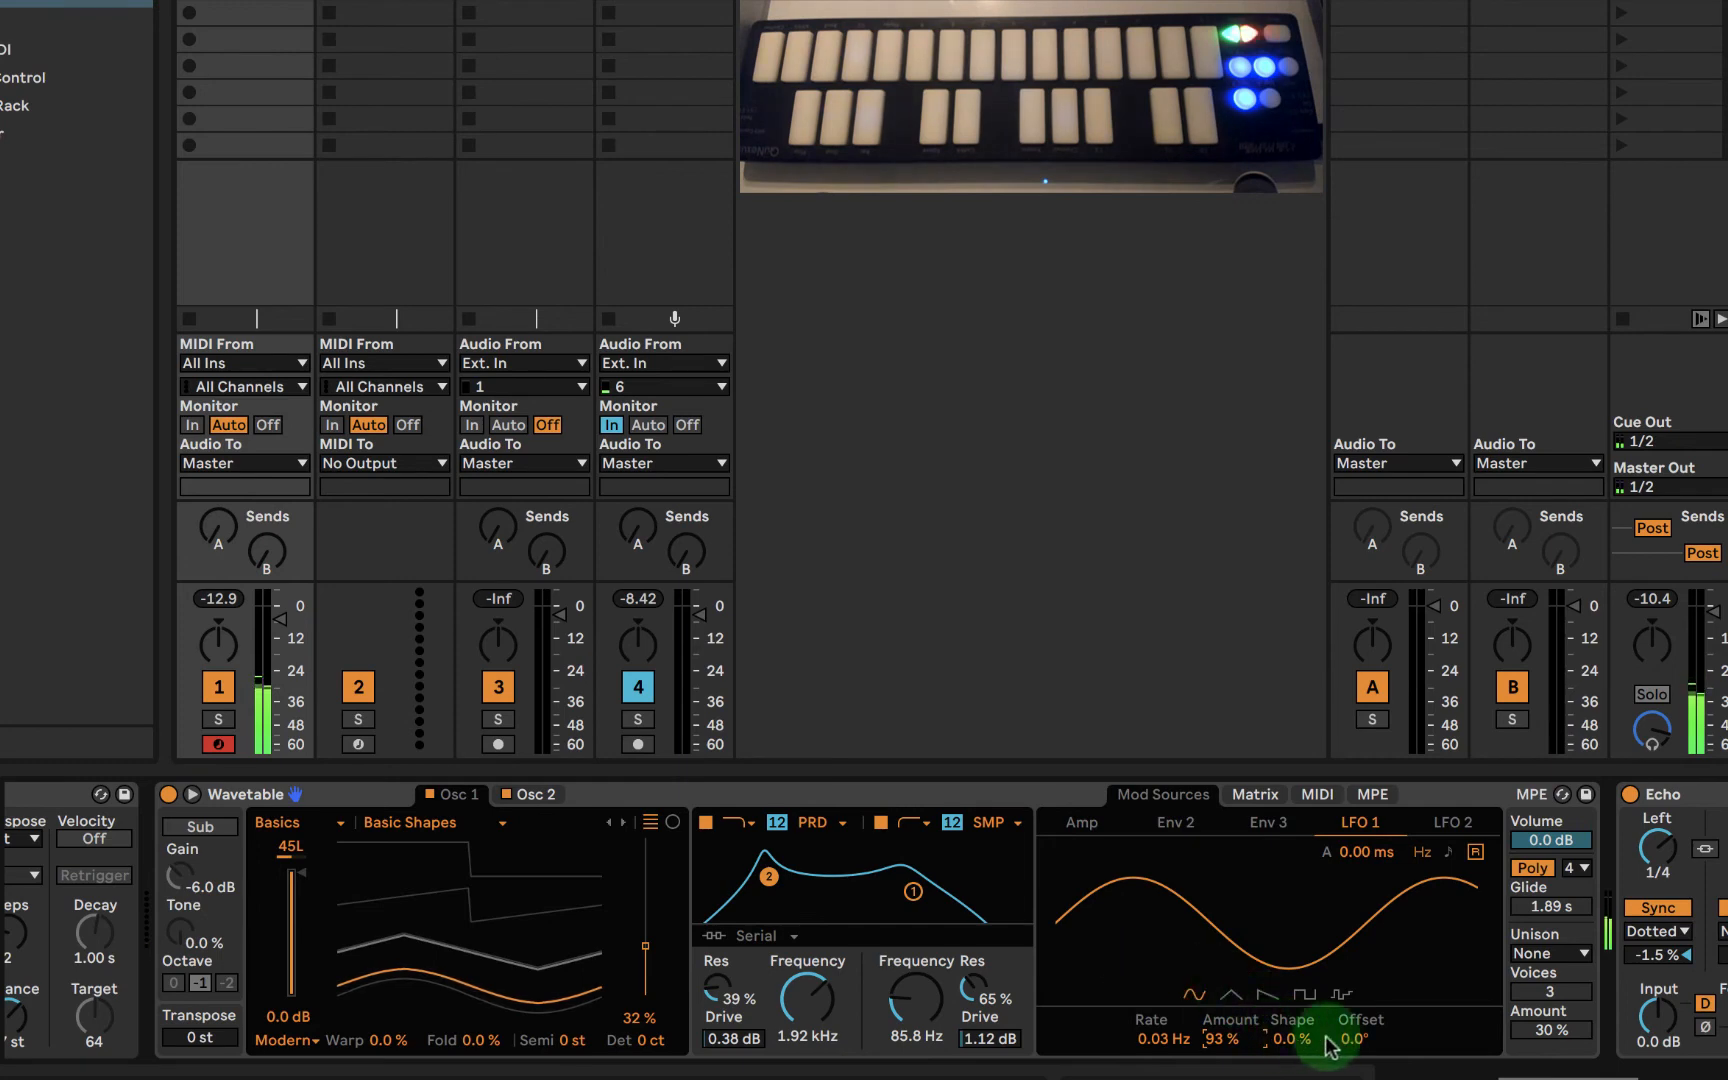
{"action": "left_click_drag", "start_coordinate": [1352, 1040], "coordinate": [1395, 1042]}
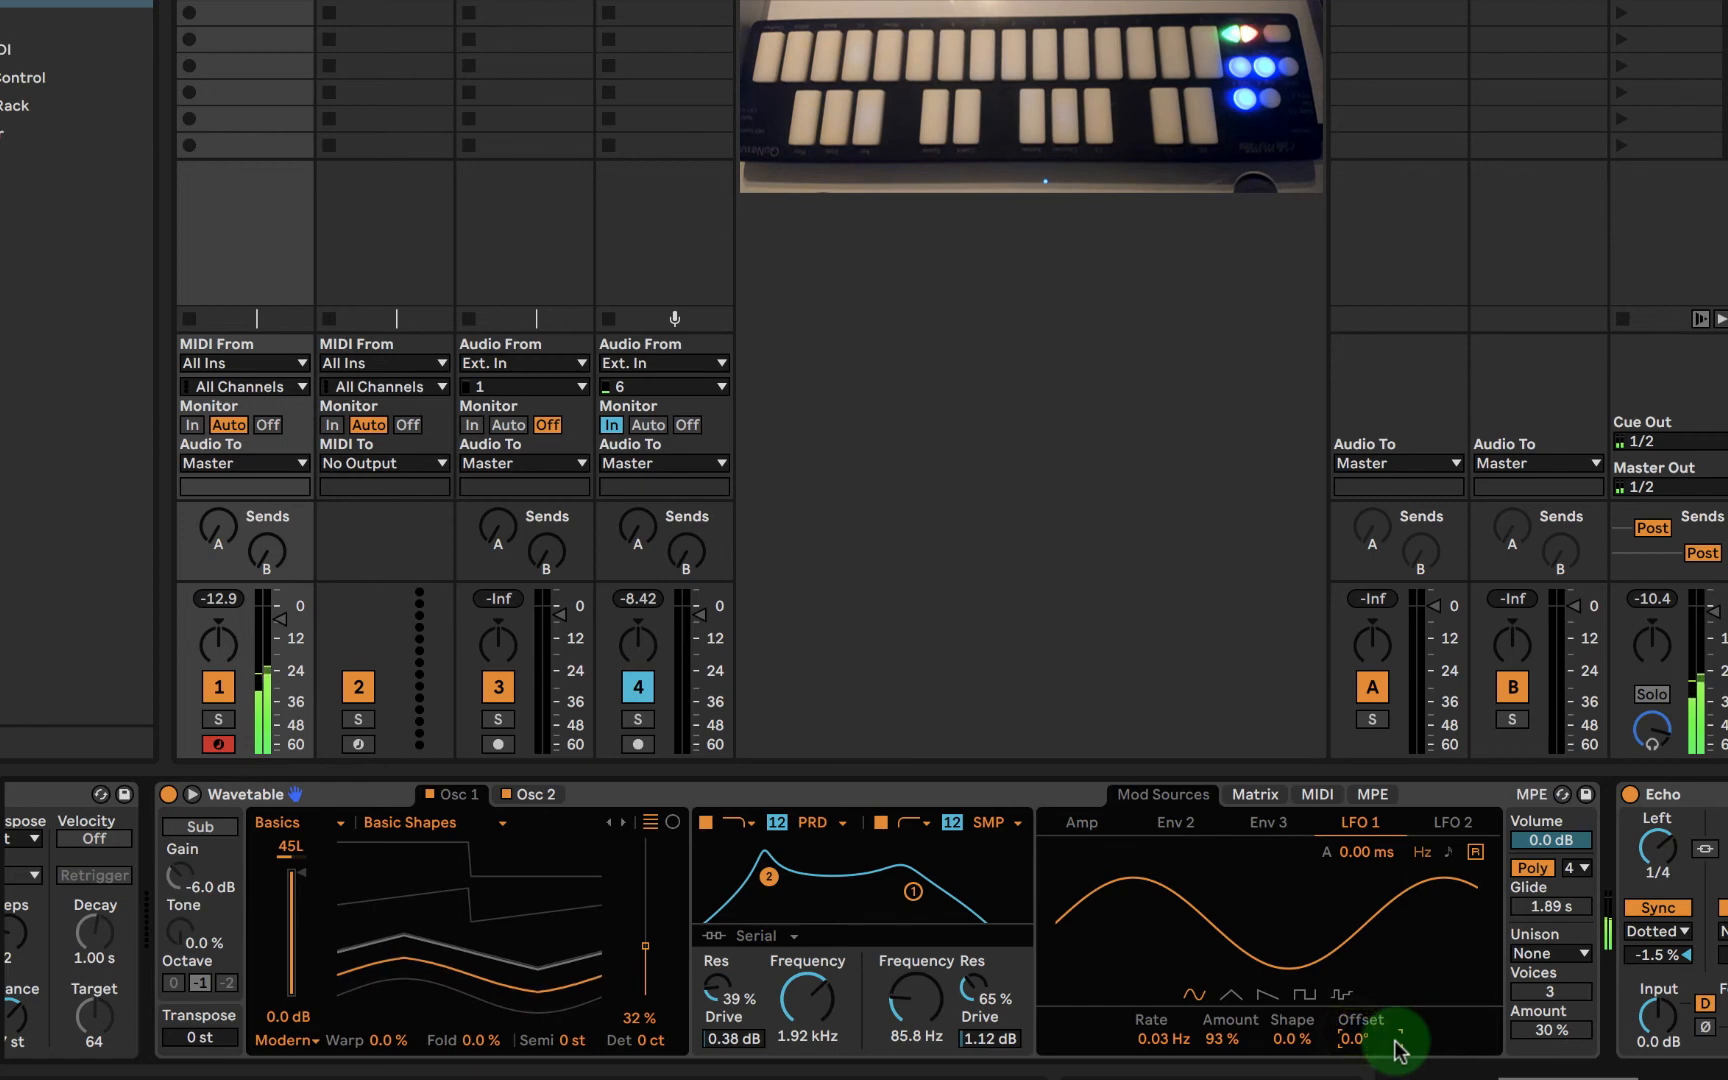
{"action": "left_click_drag", "start_coordinate": [660, 966], "coordinate": [650, 897]}
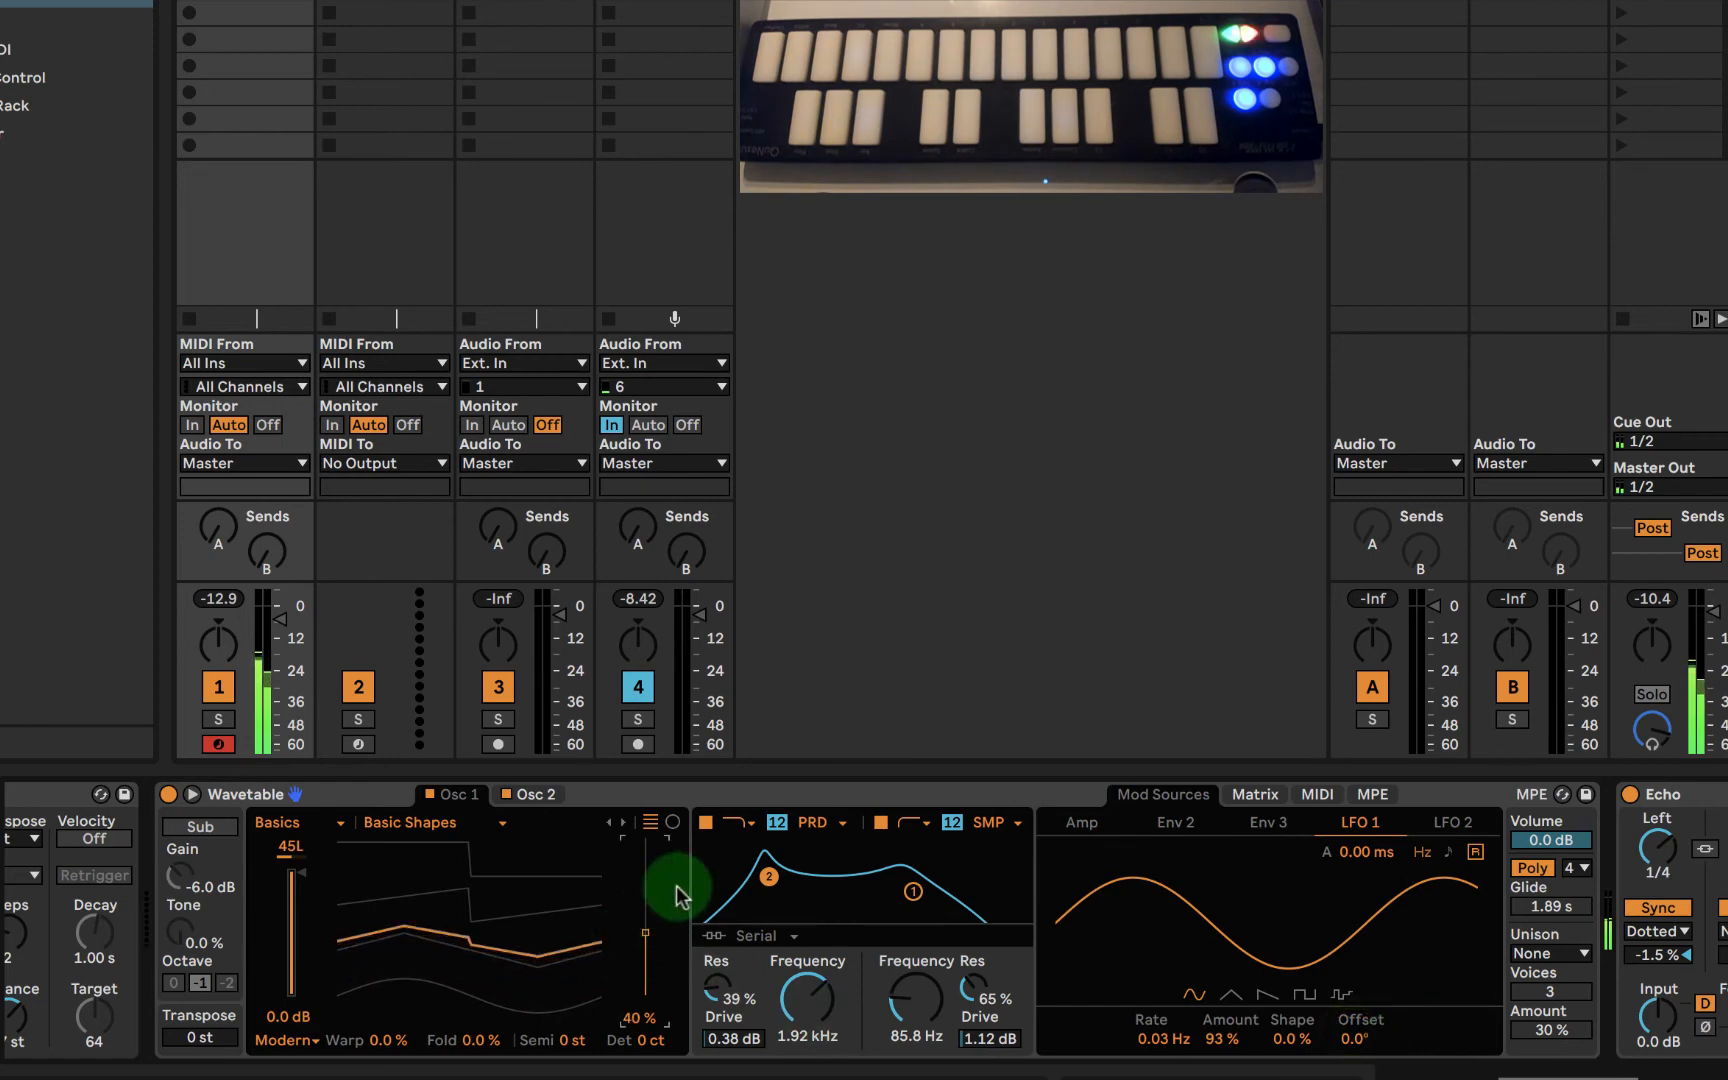
- Set the LFO 1 modulation of oscillator 1's position to 7.8 in the modulation matrix
{"action": "left_click", "coordinate": [530, 794]}
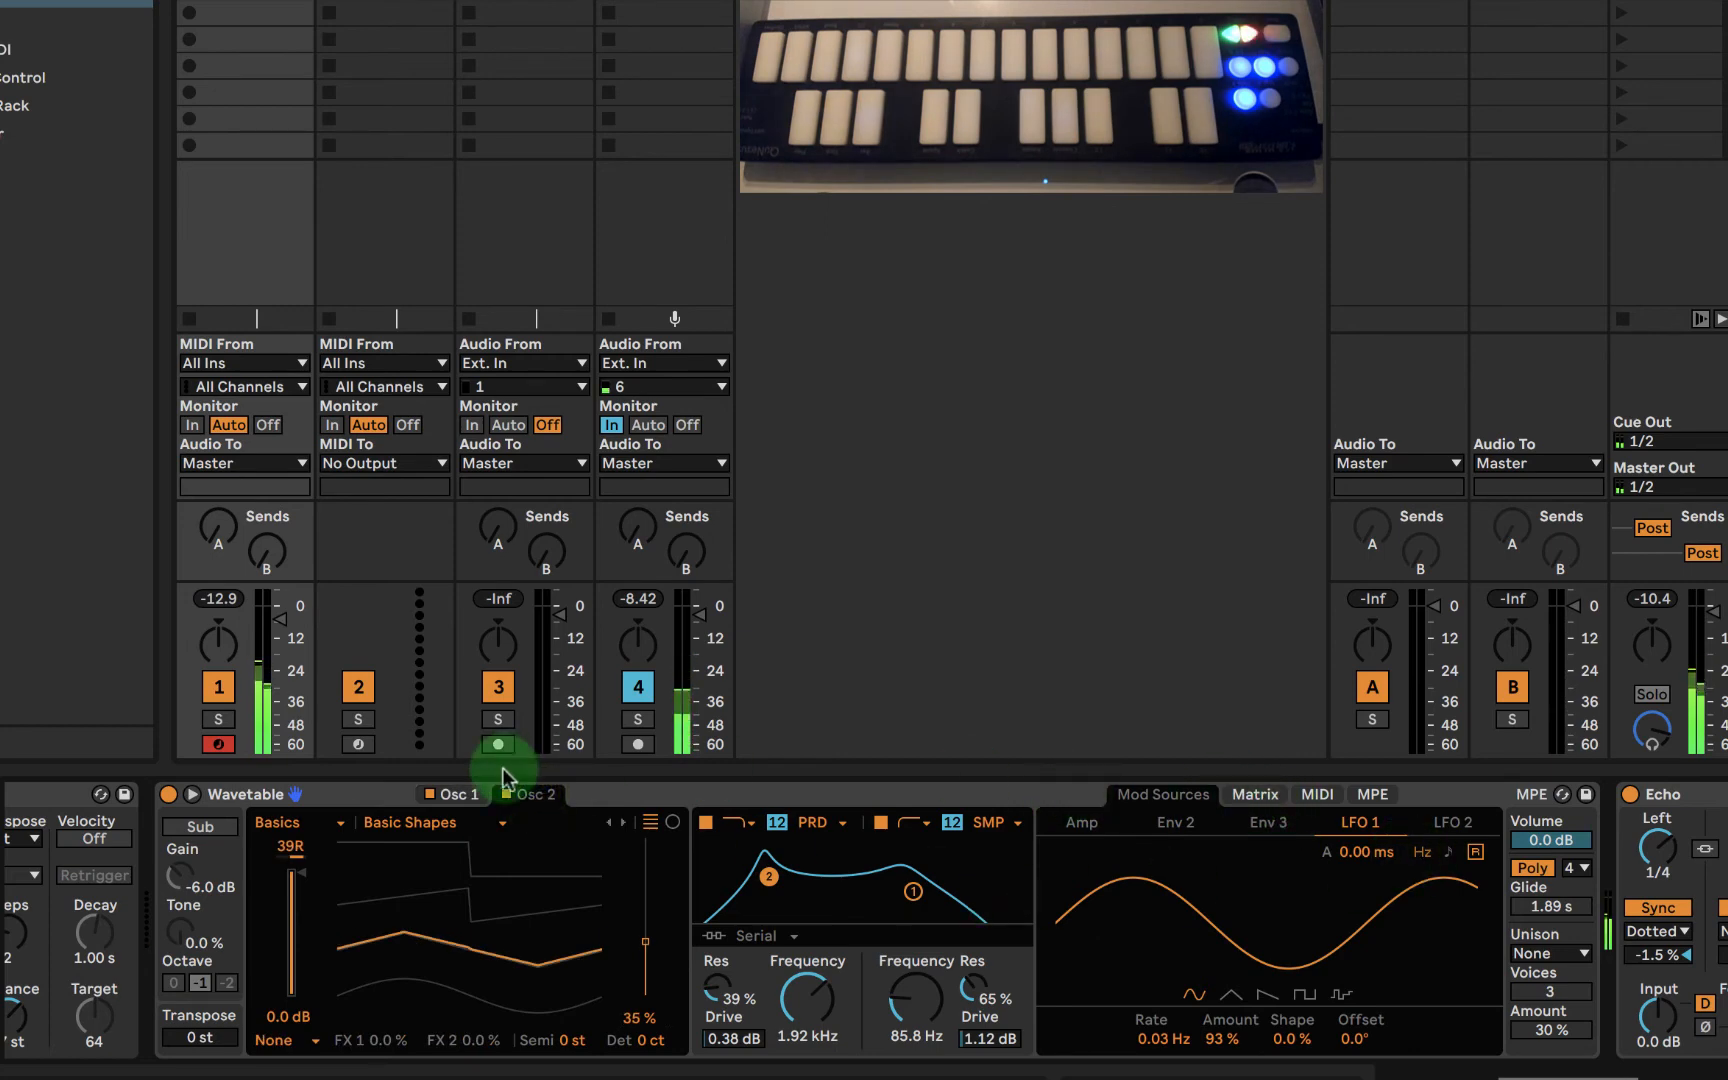
{"action": "left_click", "coordinate": [455, 794]}
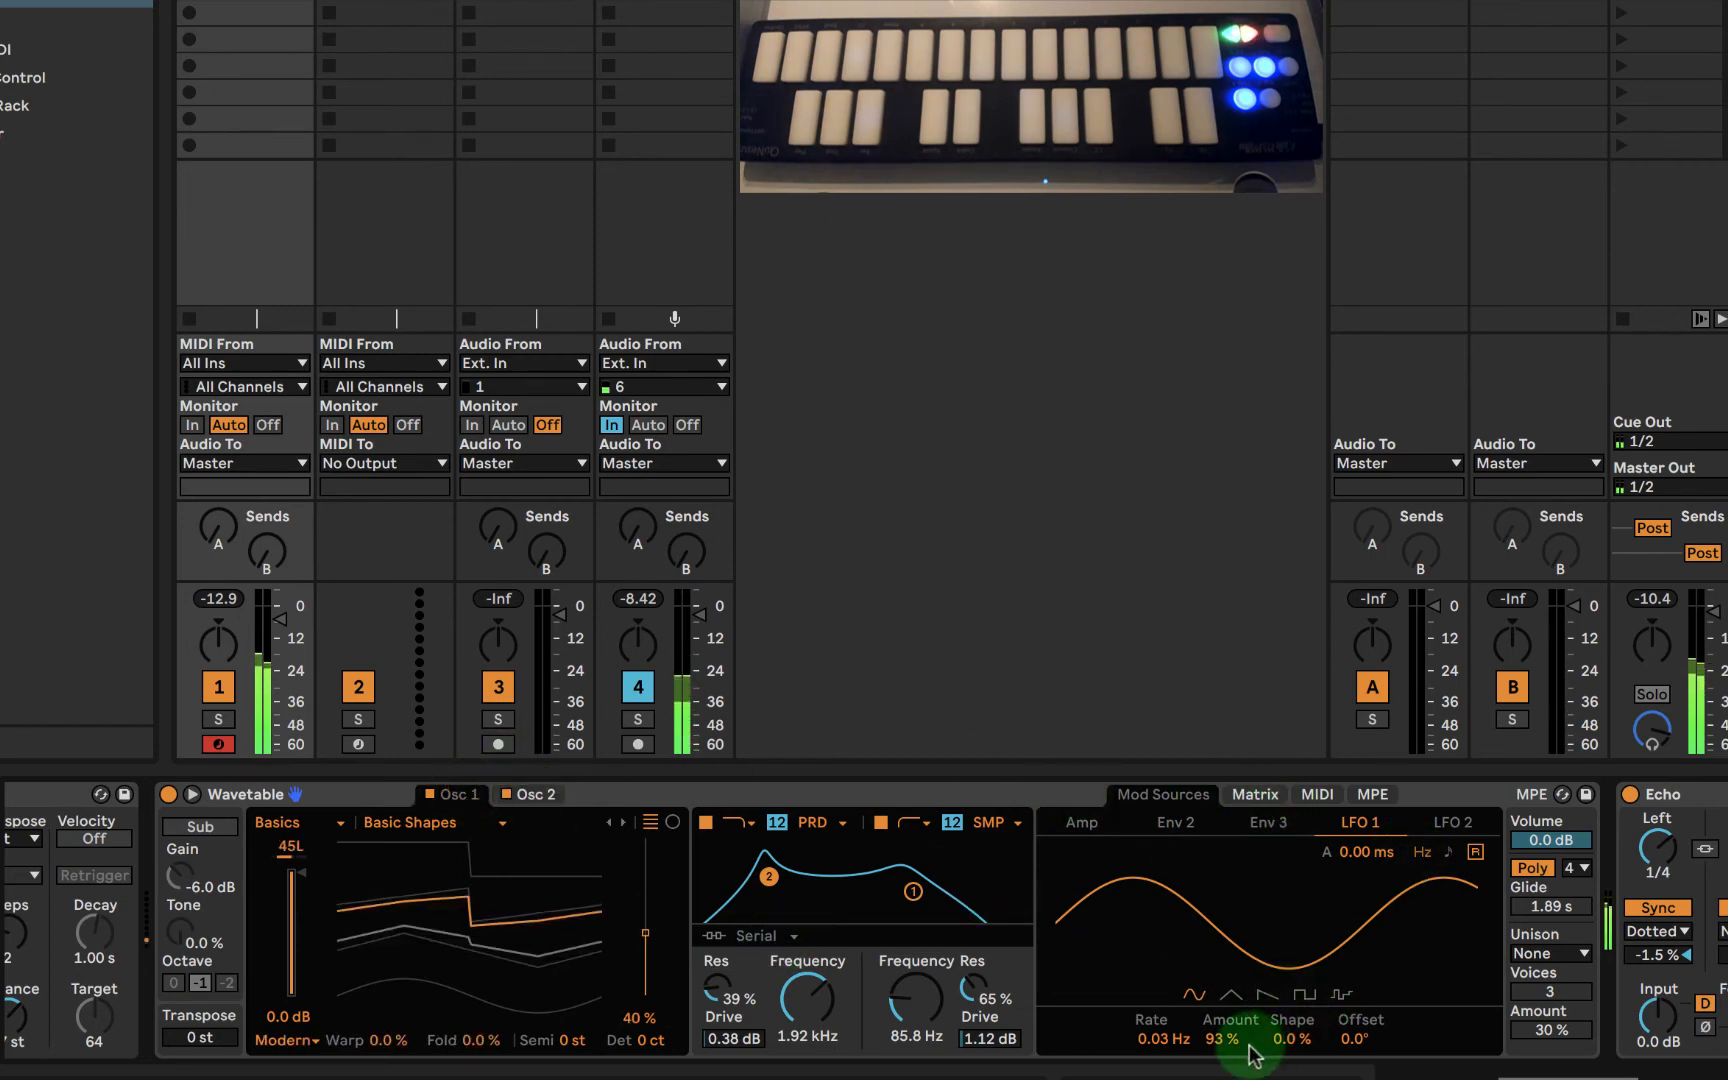
{"action": "left_click", "coordinate": [1255, 794]}
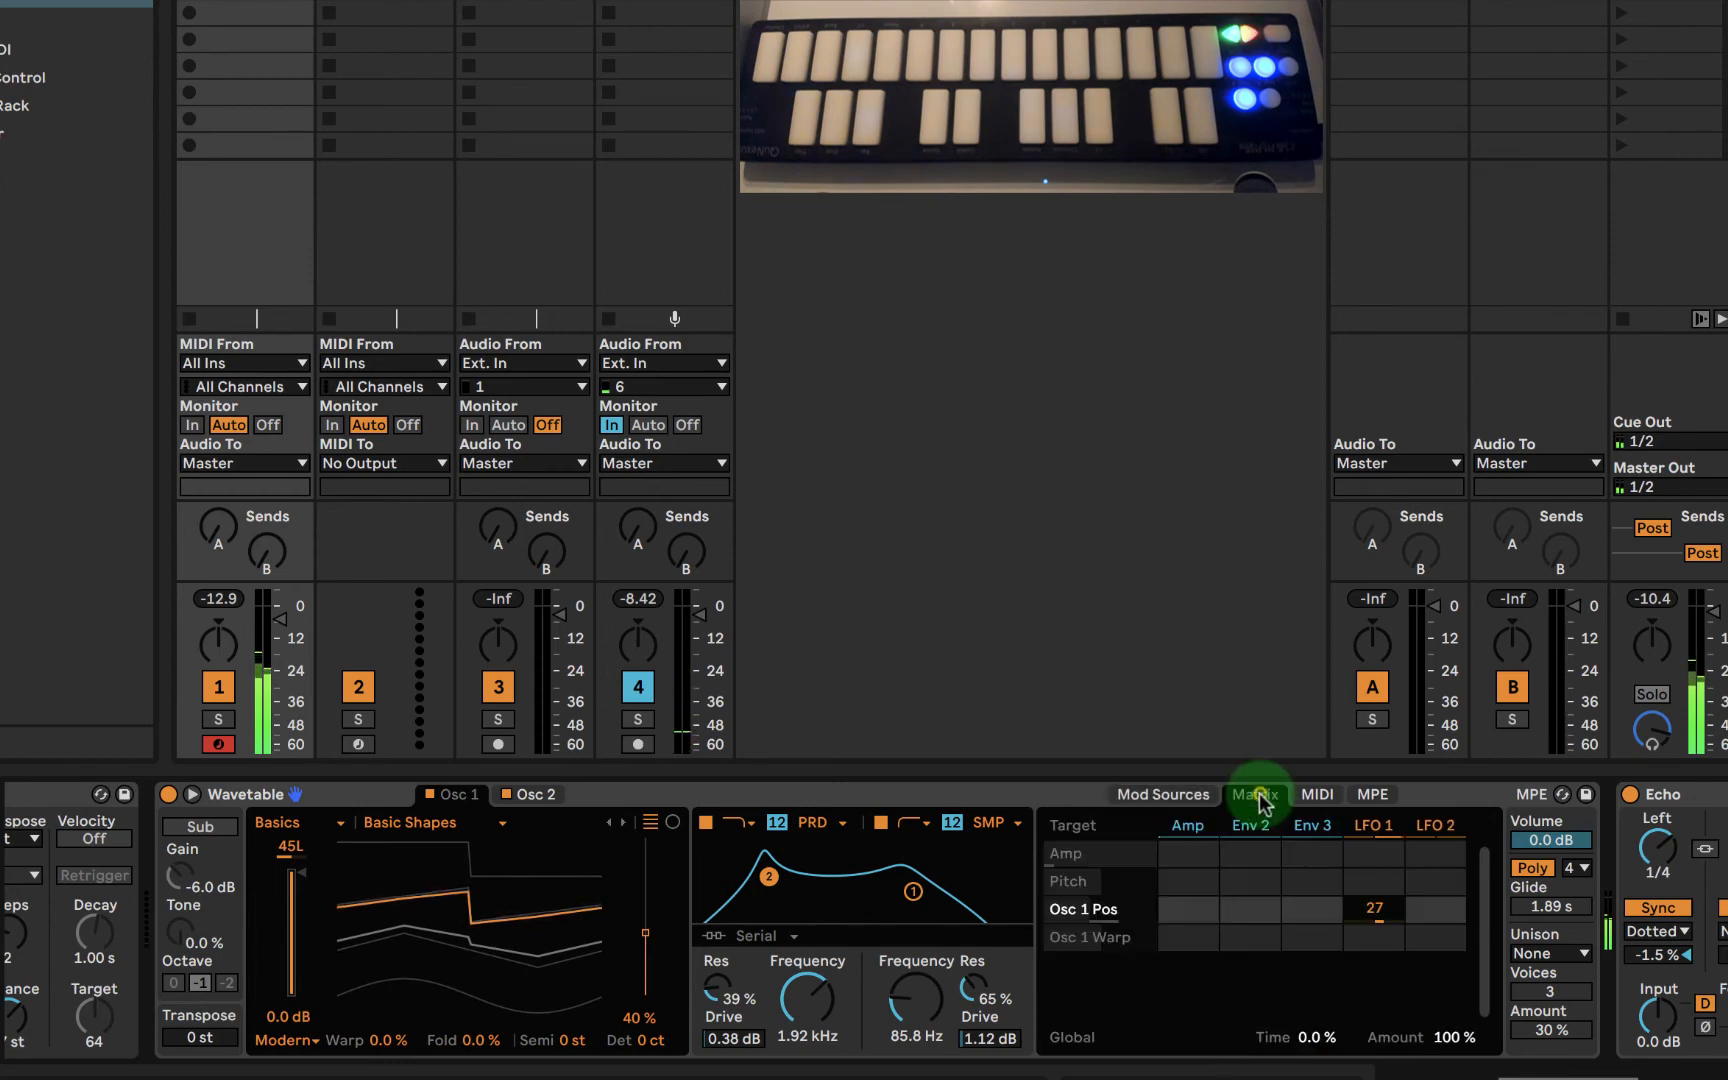
{"action": "left_click_drag", "start_coordinate": [1366, 908], "coordinate": [1370, 906]}
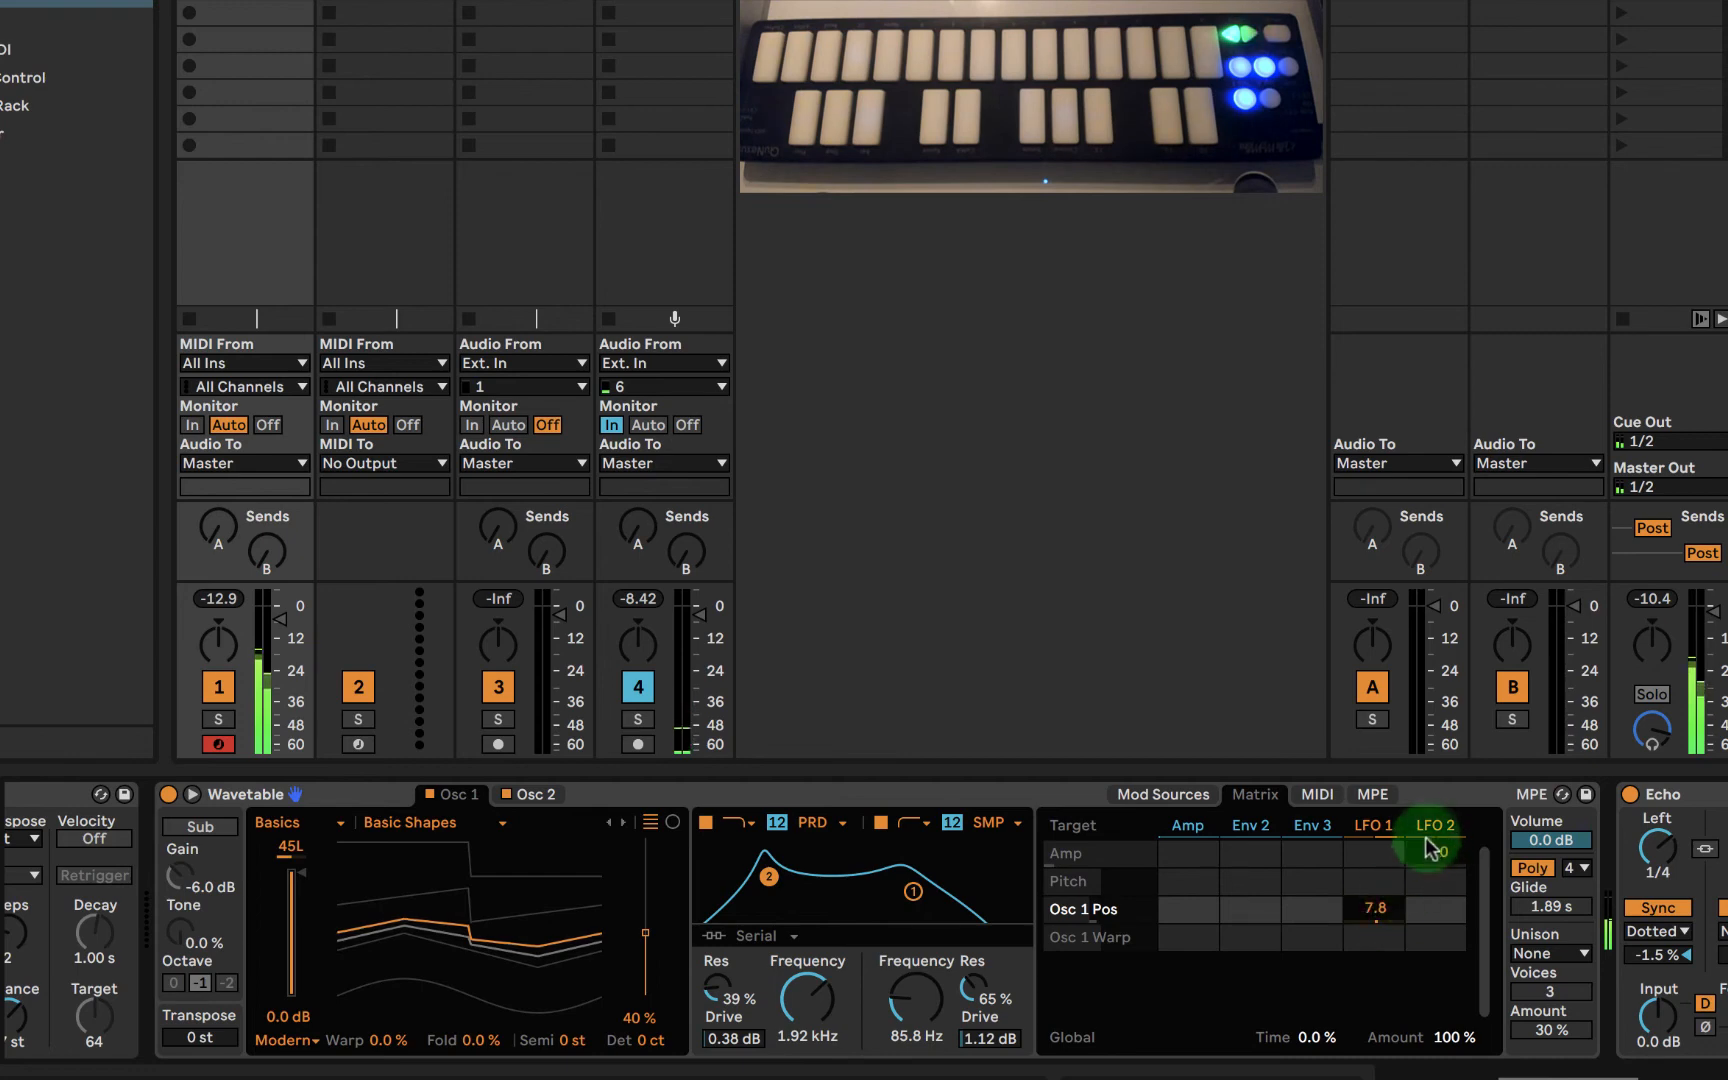
- Set oscillator 2's wavetable position to 40% and modulate it with LFO 2 by -17 in the matrix
{"action": "left_click", "coordinate": [532, 796]}
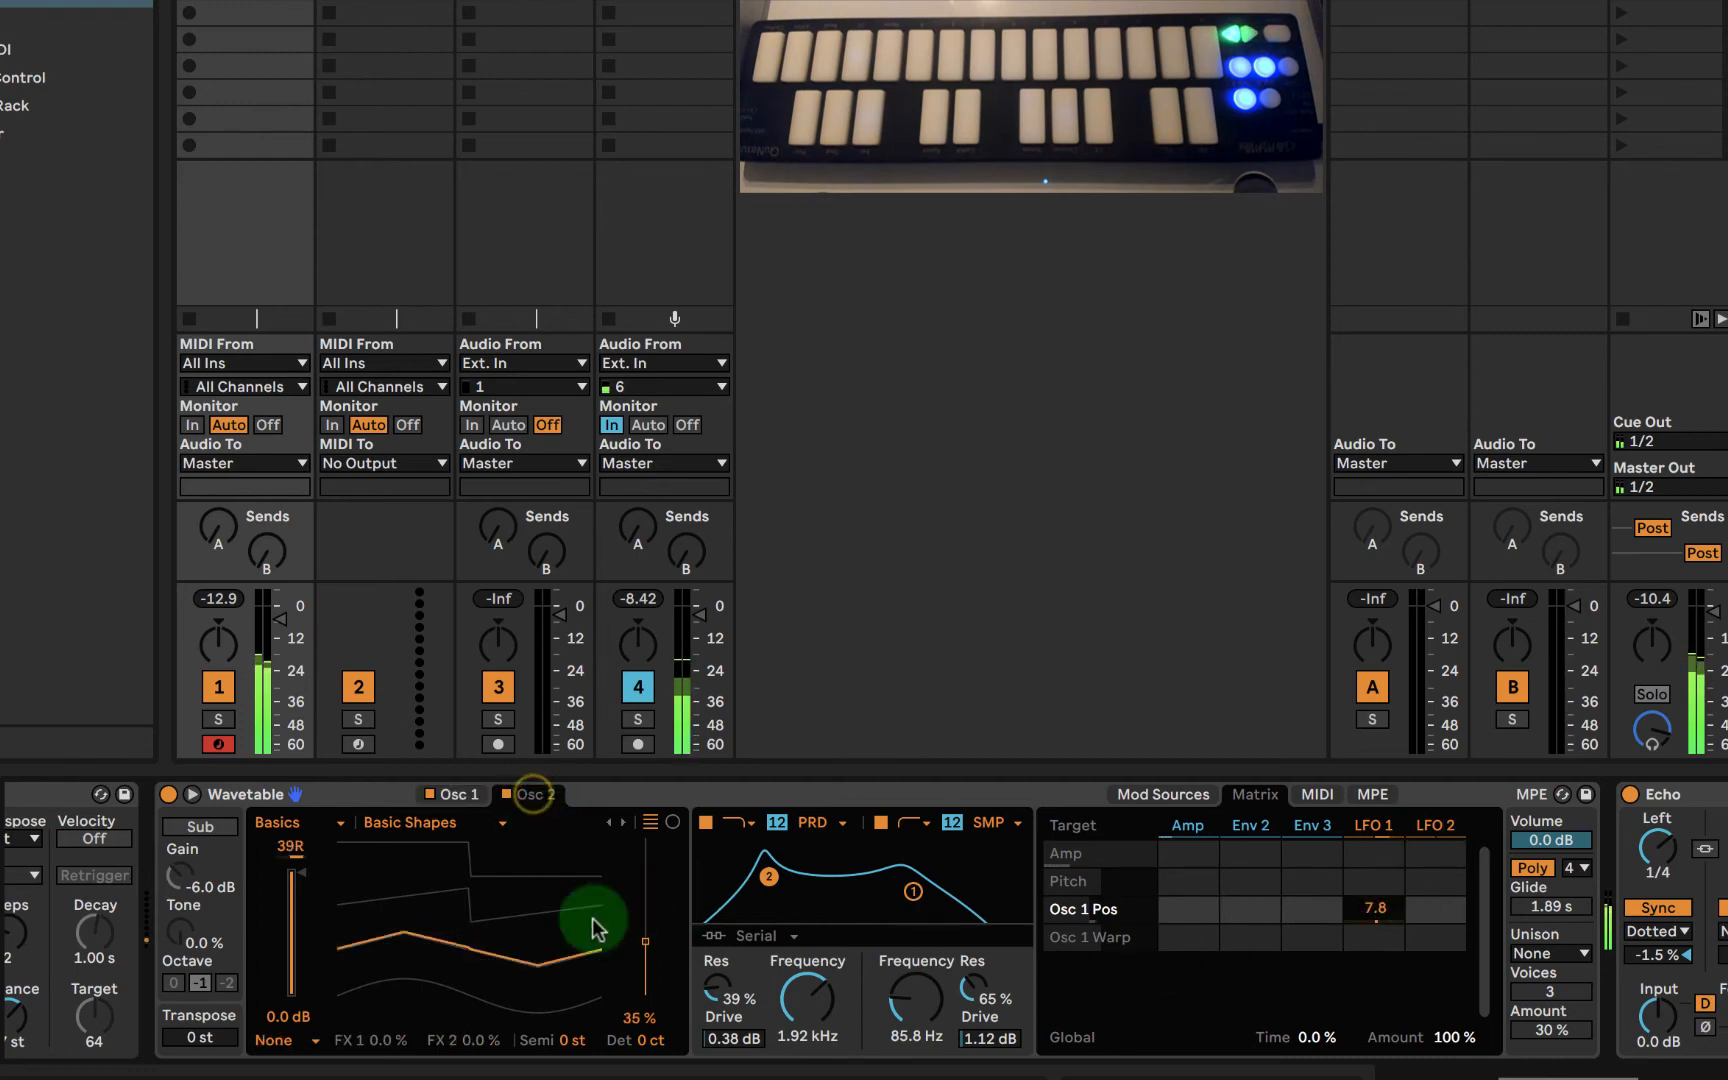
{"action": "left_click_drag", "start_coordinate": [645, 942], "coordinate": [645, 937]}
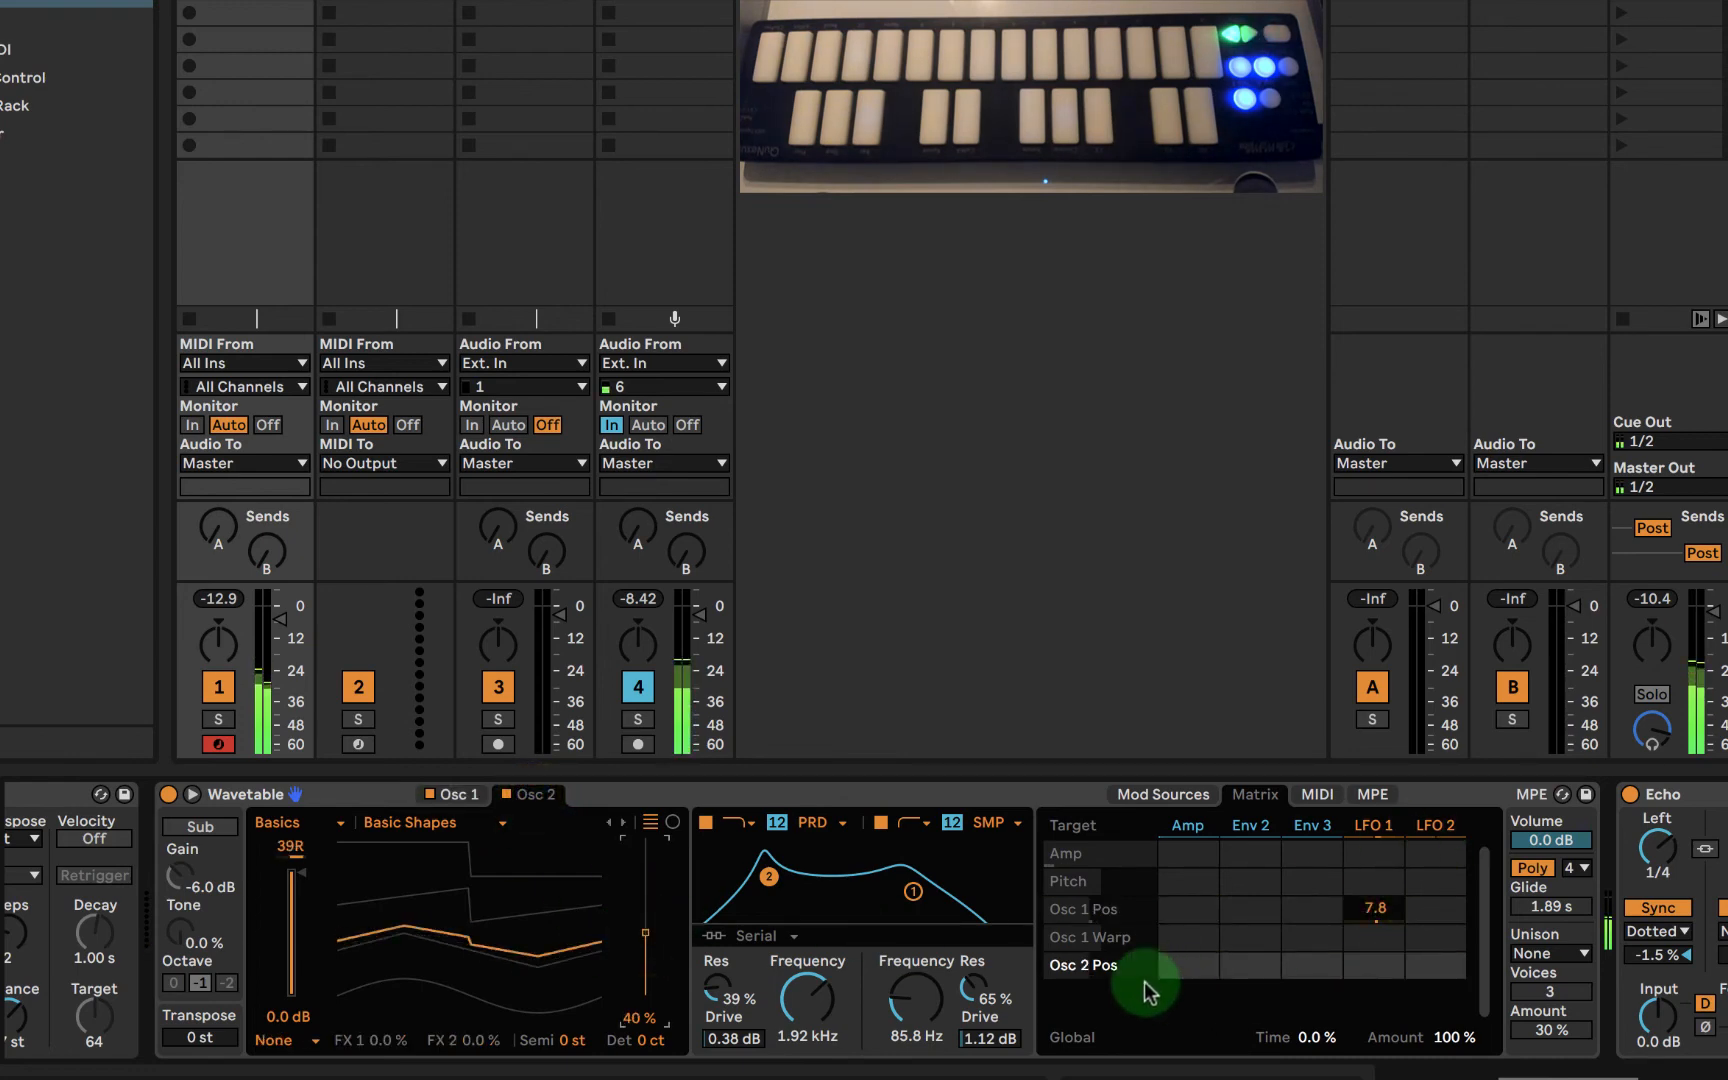
{"action": "left_click", "coordinate": [1440, 966]}
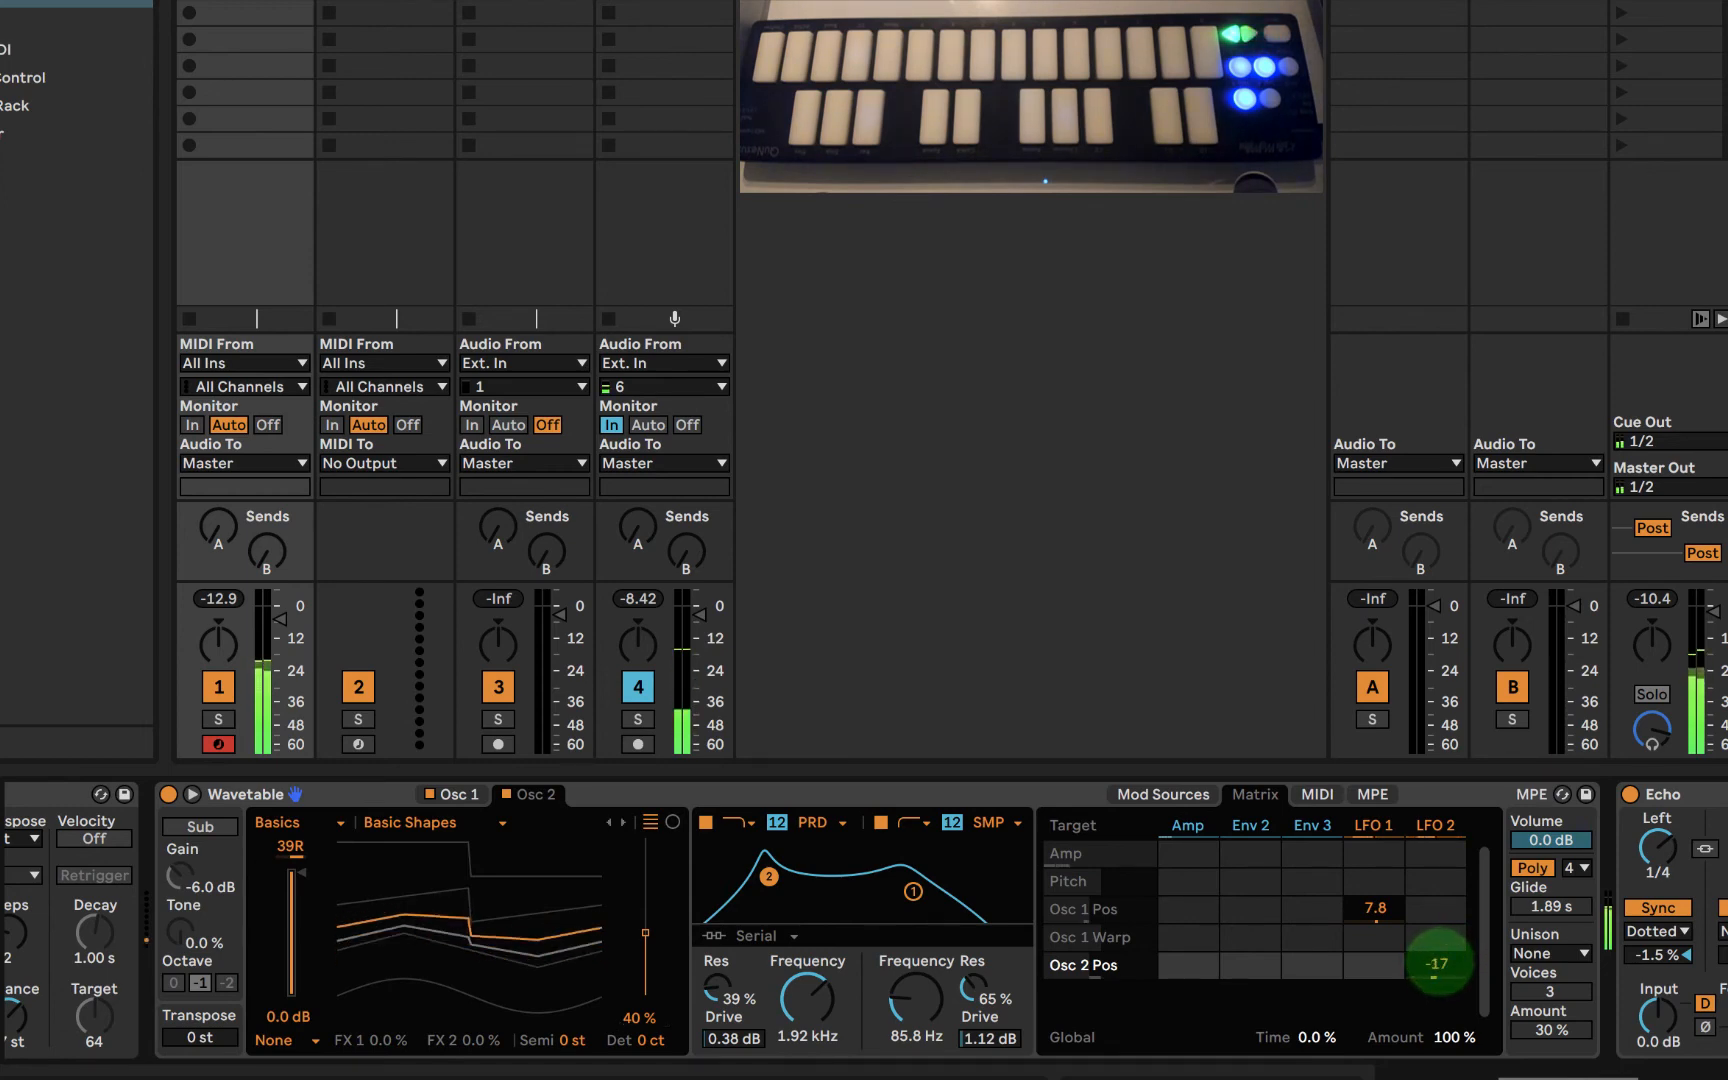
- Set LFO 2's rate to 0.05 Hz and its amount to 85%
{"action": "left_click", "coordinate": [1366, 826]}
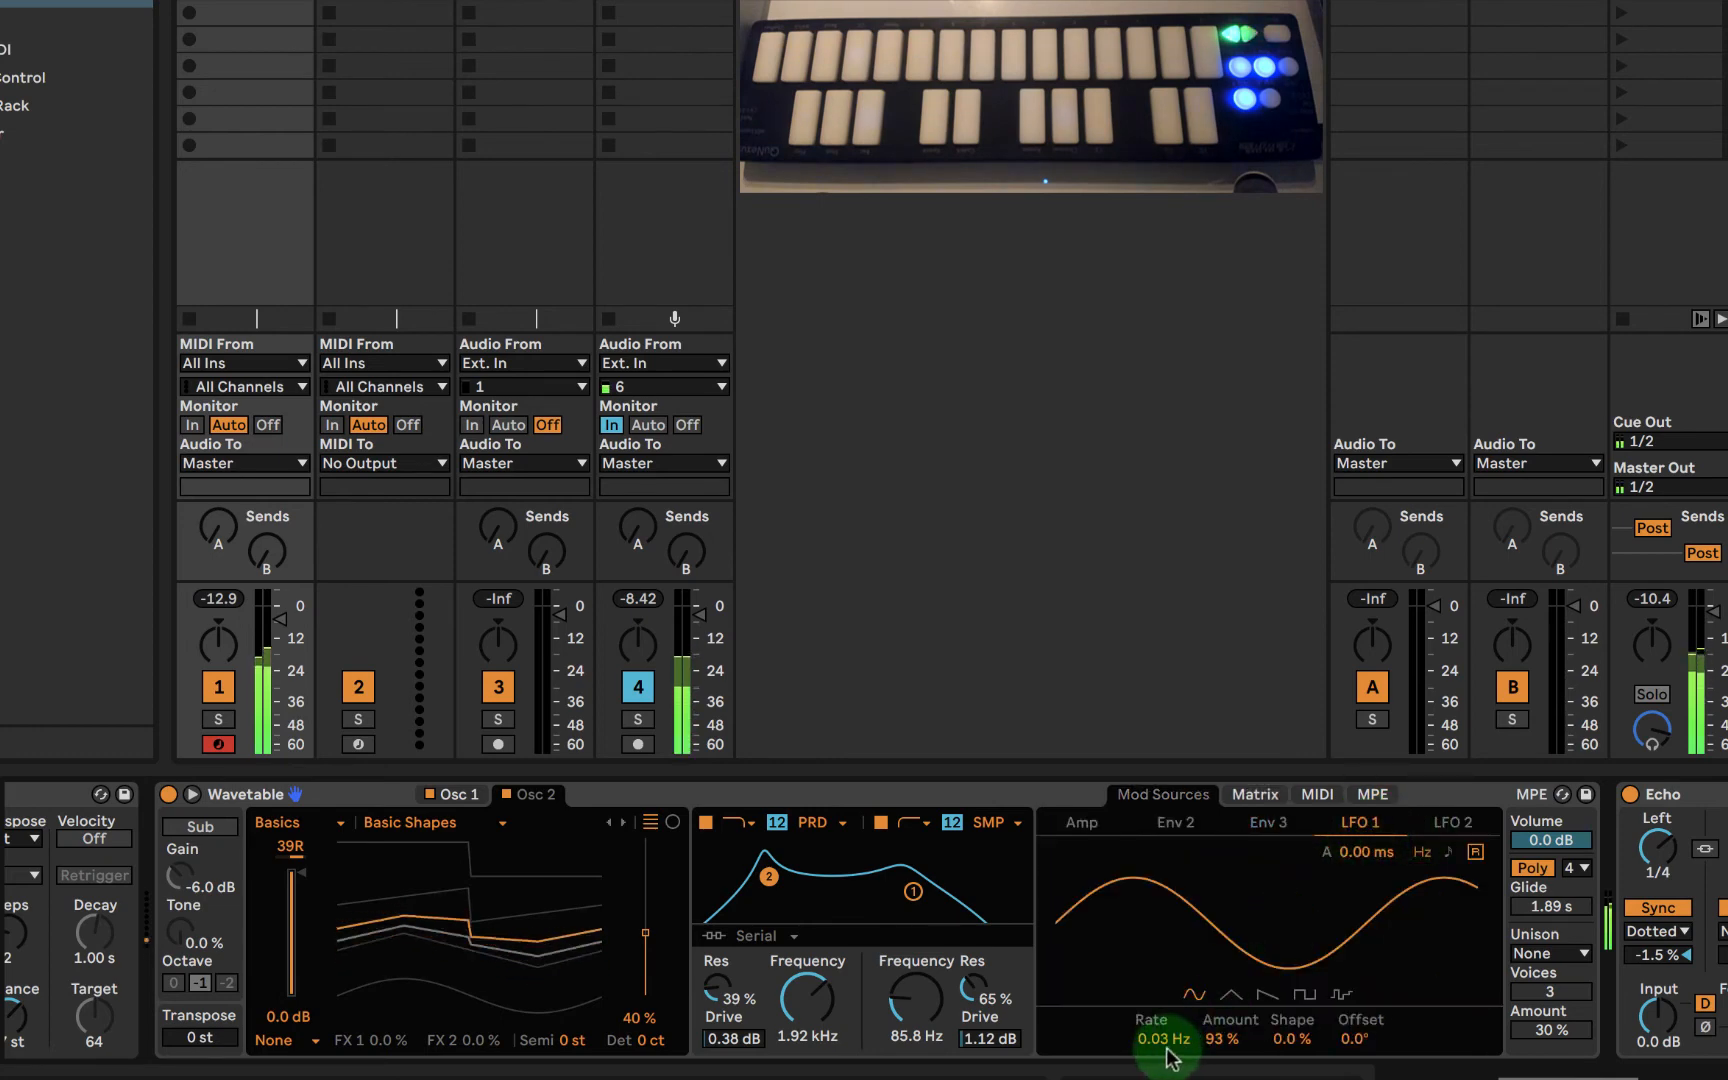
{"action": "left_click", "coordinate": [1453, 822]}
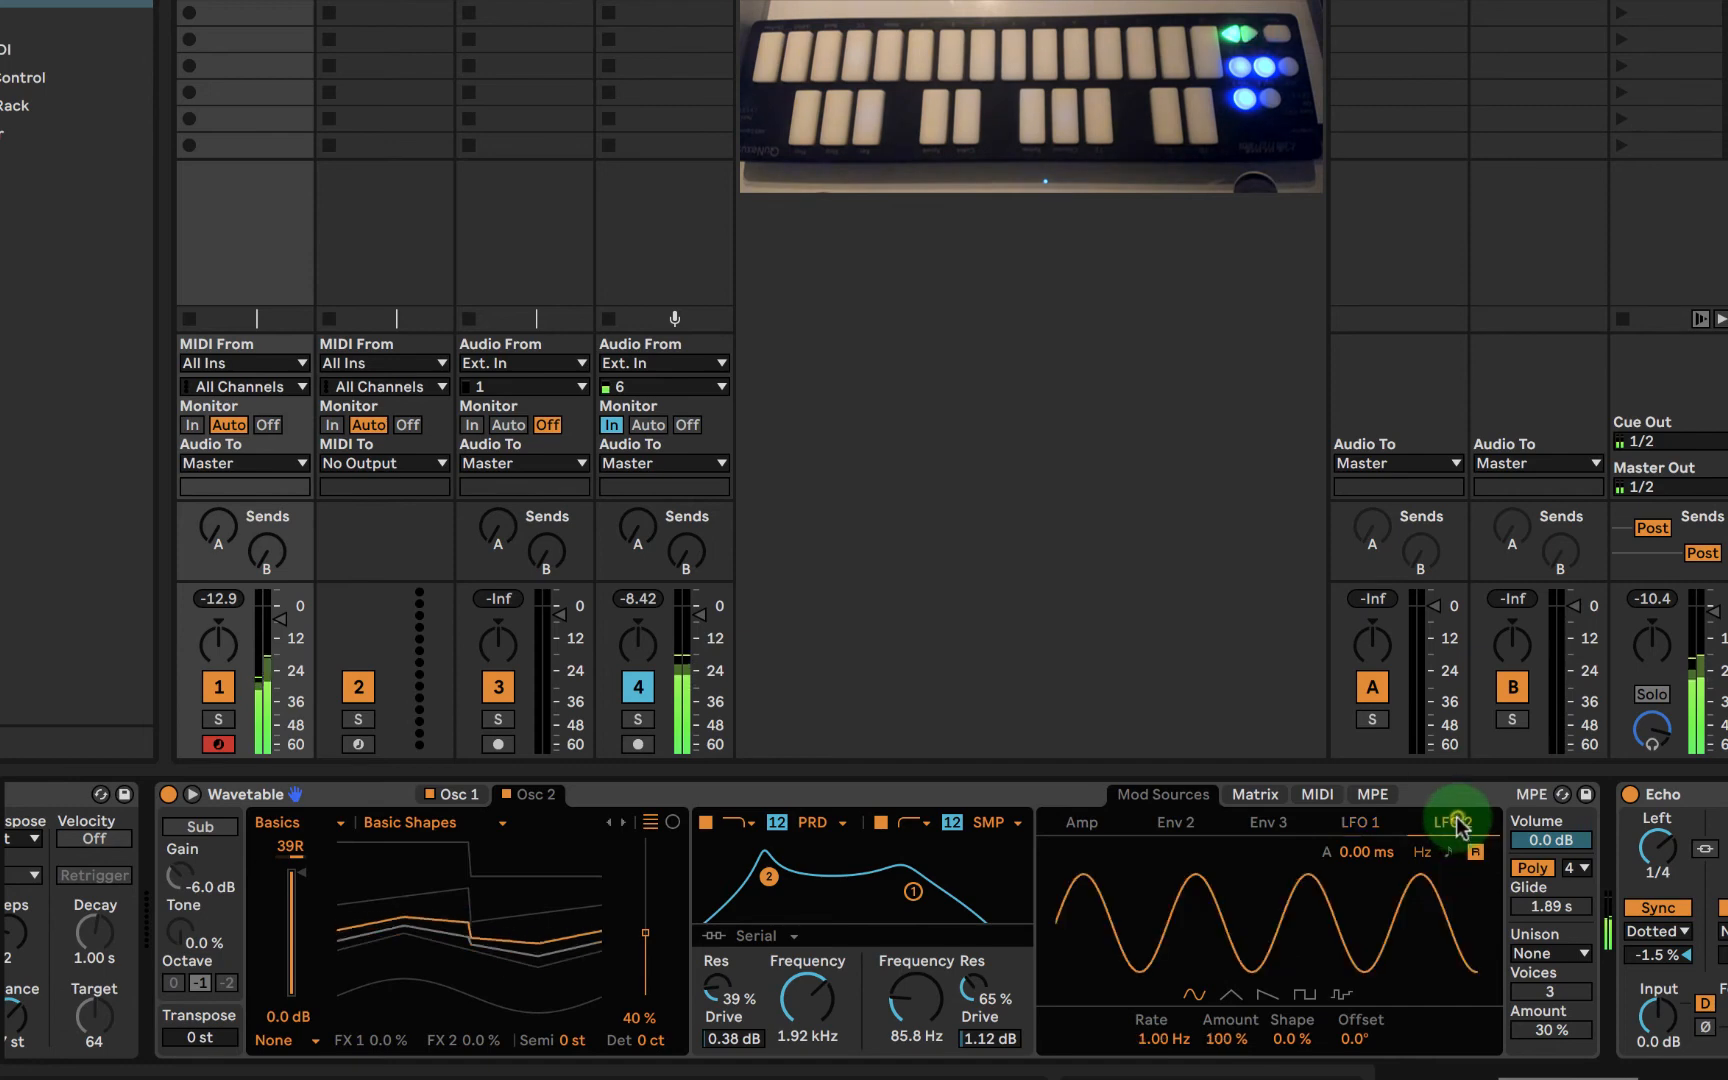
{"action": "left_click_drag", "start_coordinate": [1160, 1038], "coordinate": [1225, 1041]}
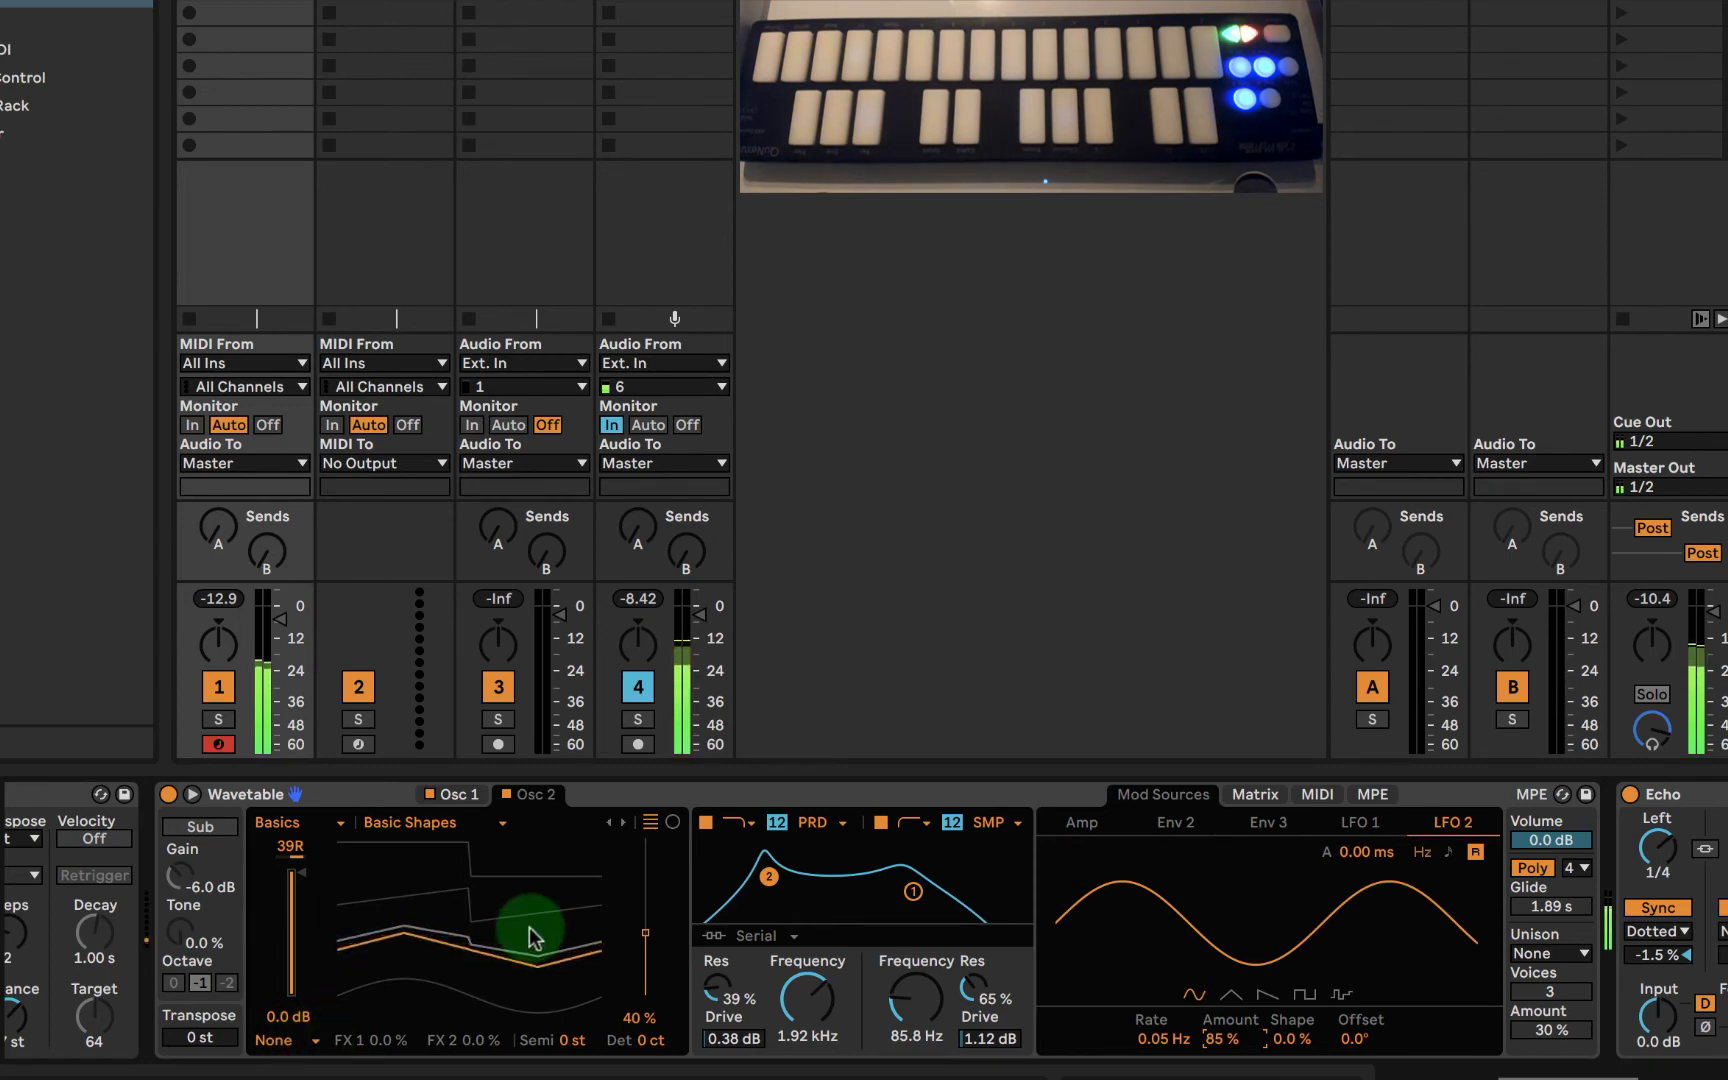
- Review the device chain from Arpeggiator and Wavetable's moving oscillator 2 waveform through Echo to Compressor
{"action": "scroll", "coordinate": [679, 899], "scroll_direction": "right", "scroll_amount": 10}
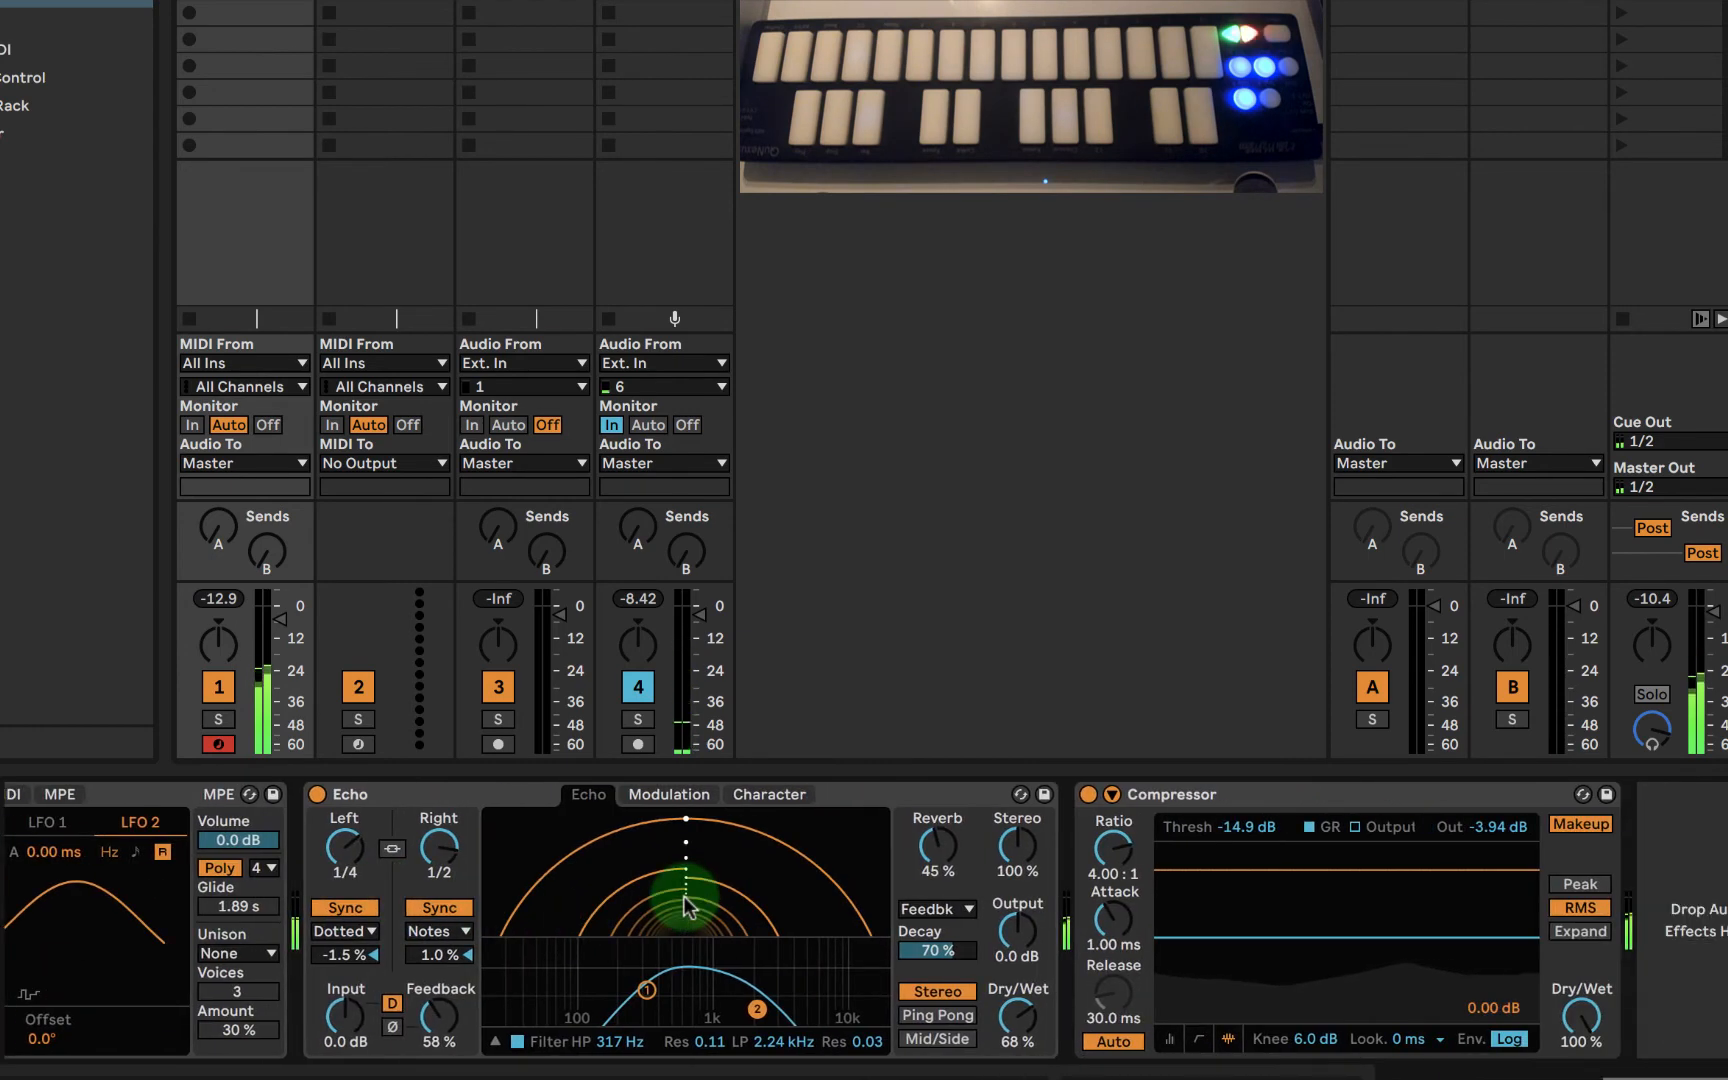
{"action": "scroll", "coordinate": [684, 896], "scroll_direction": "left", "scroll_amount": 10}
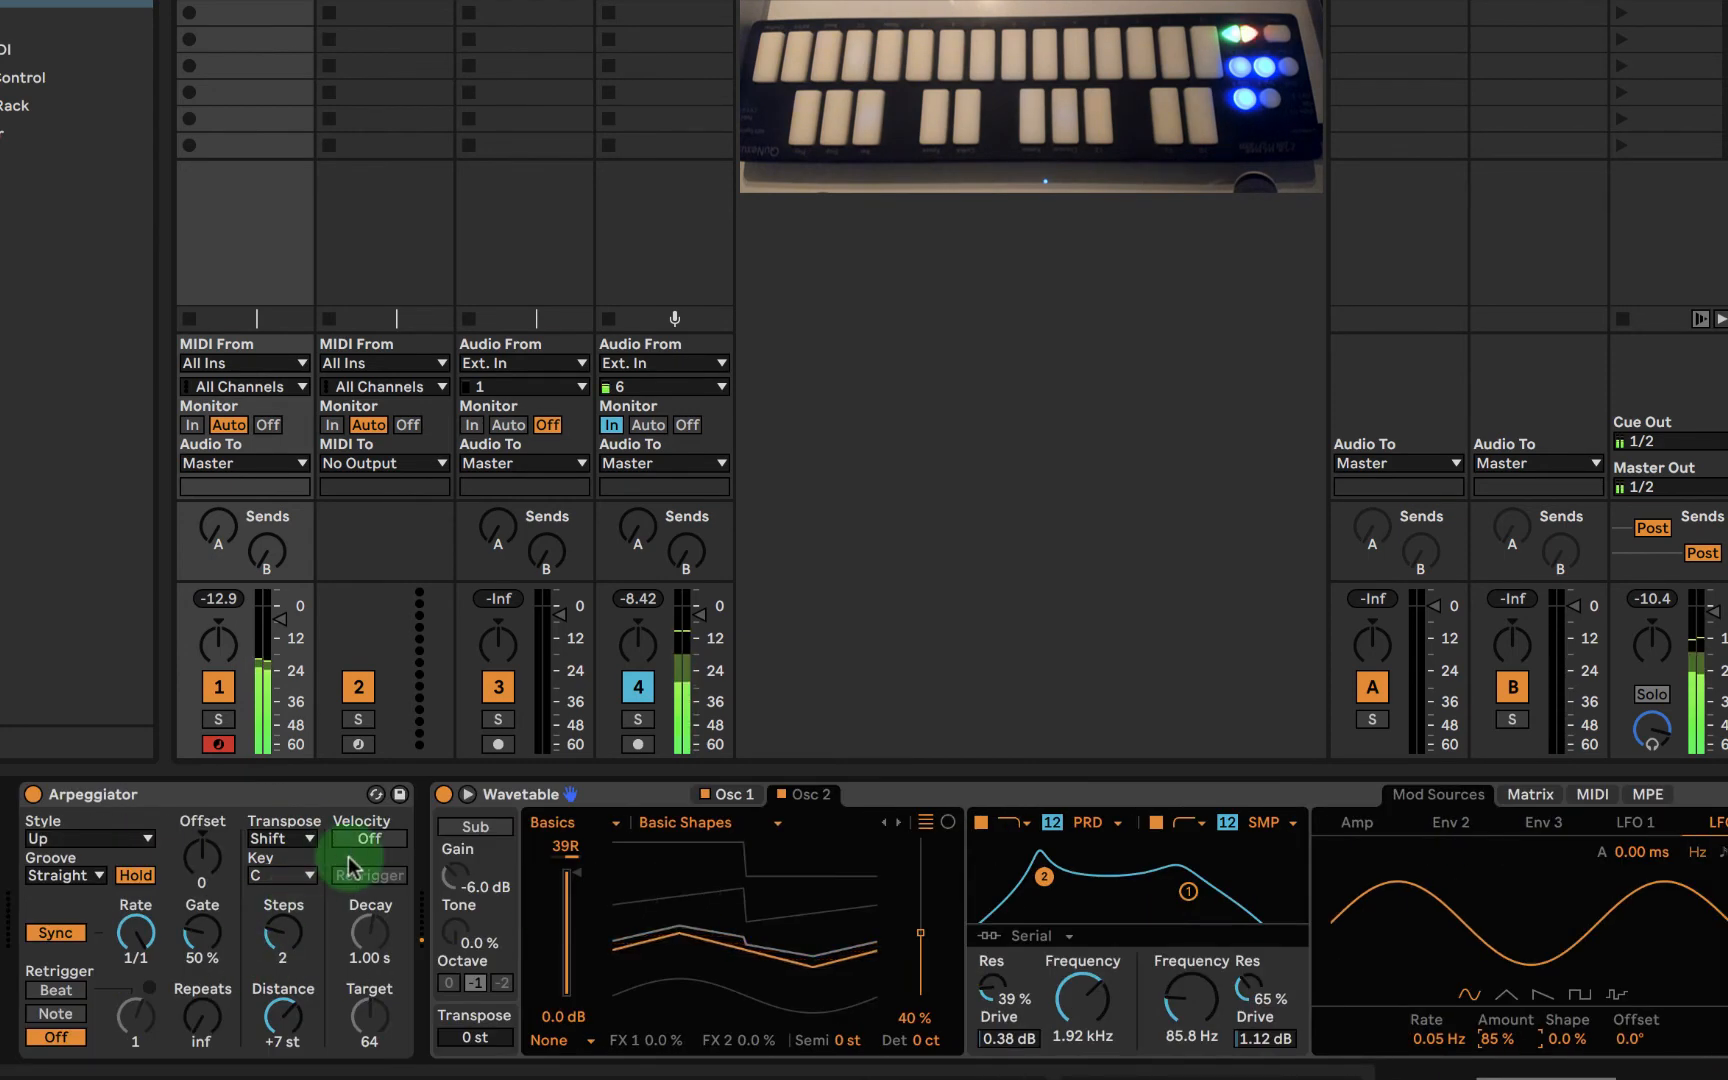
{"action": "scroll", "coordinate": [480, 910], "scroll_direction": "right", "scroll_amount": 5}
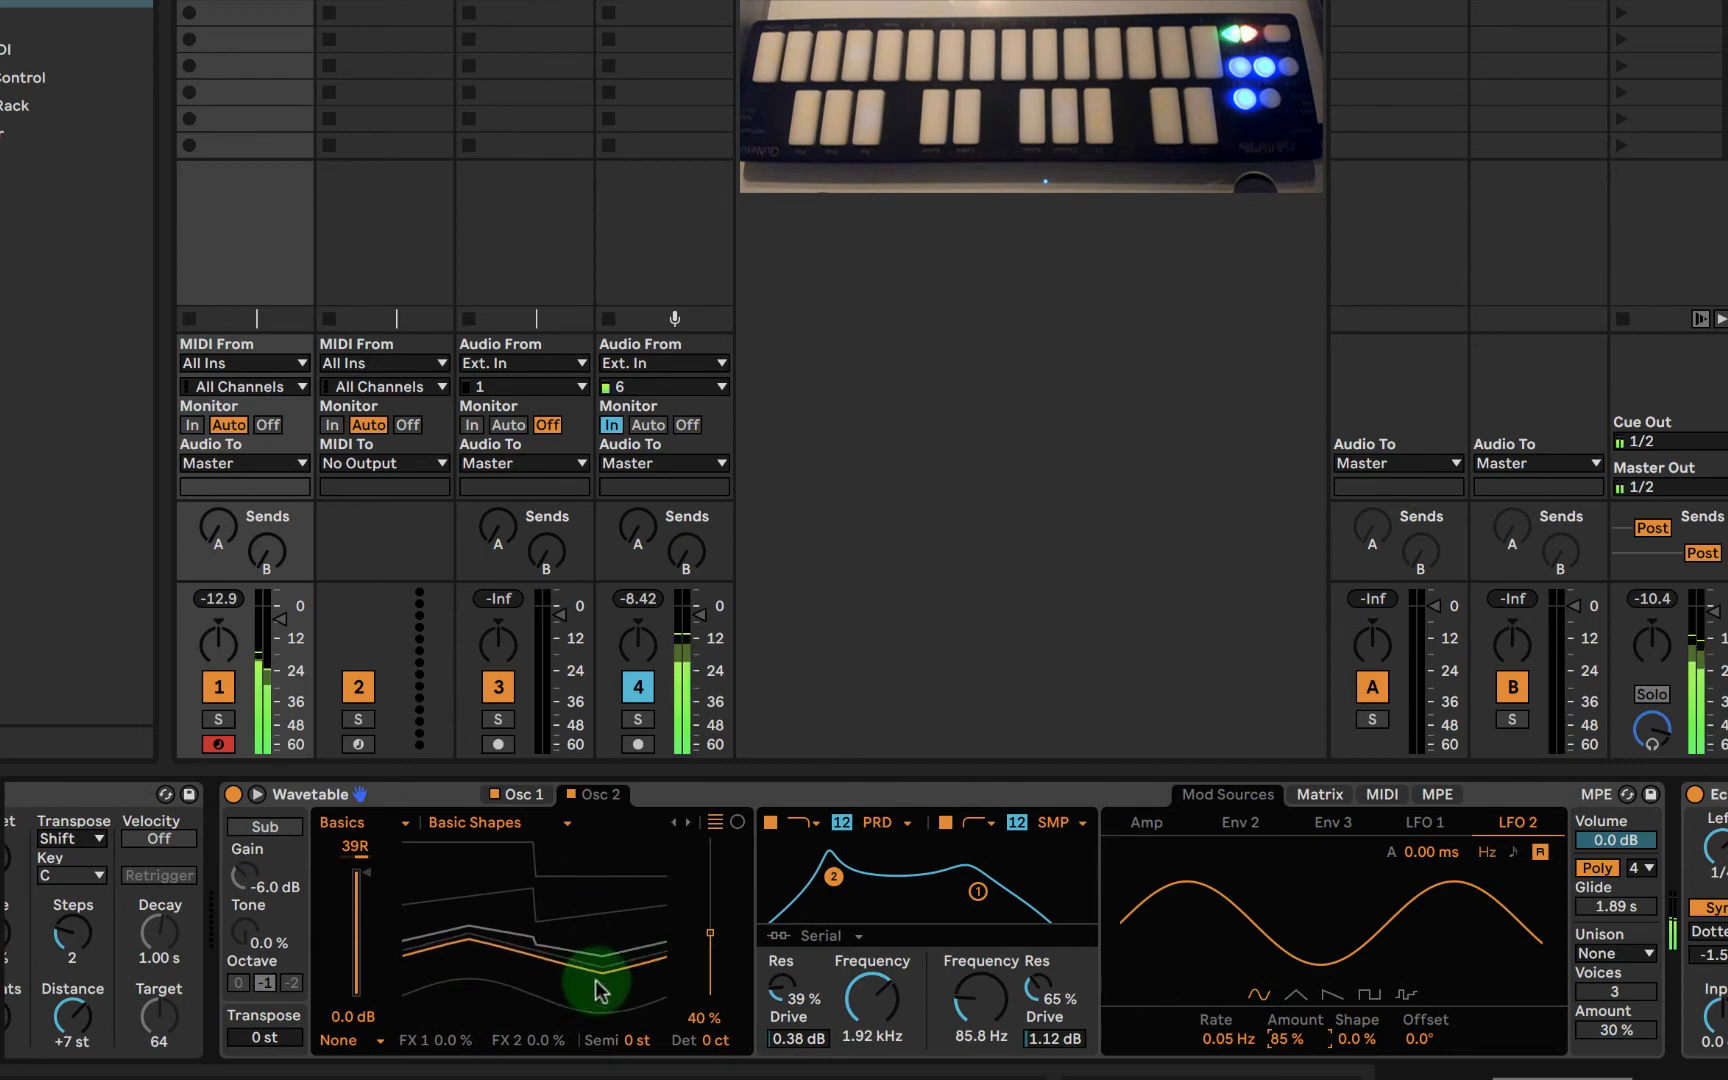
{"action": "scroll", "coordinate": [597, 990], "scroll_direction": "right", "scroll_amount": 5}
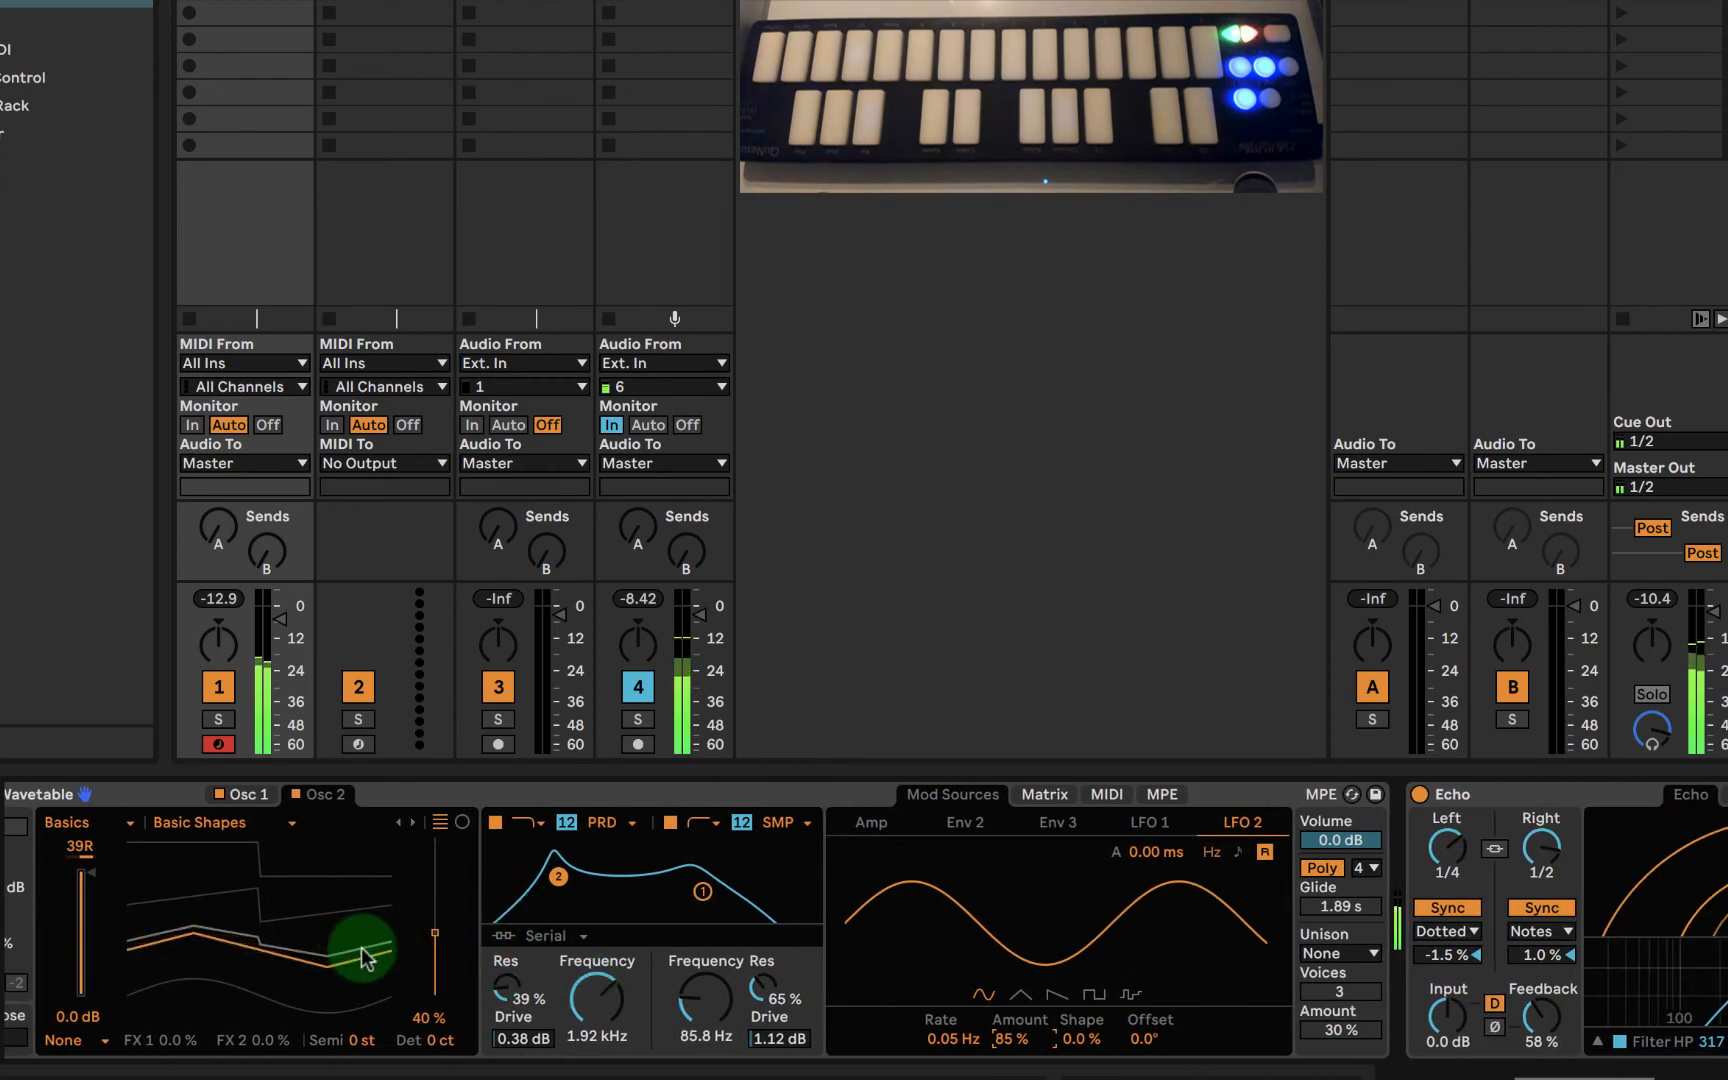
{"action": "left_click", "coordinate": [215, 822]}
{"action": "left_click", "coordinate": [222, 822]}
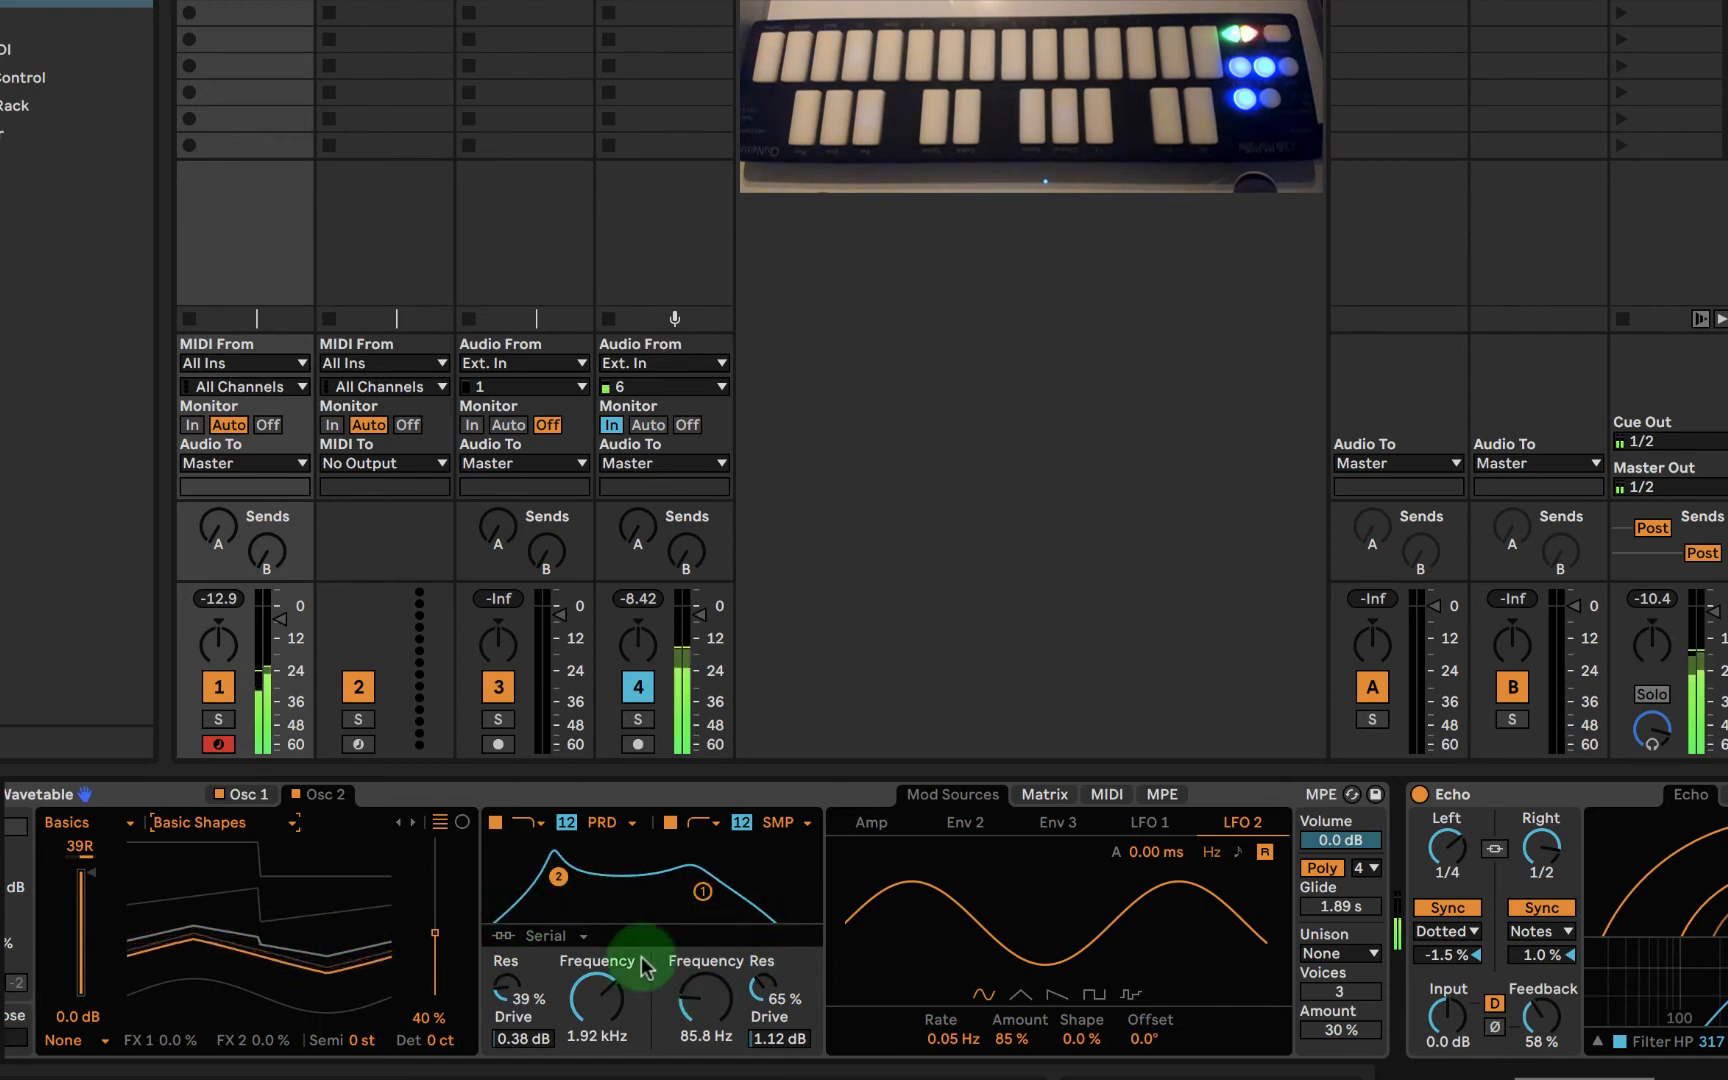
{"action": "scroll", "coordinate": [1022, 946], "scroll_direction": "right", "scroll_amount": 5}
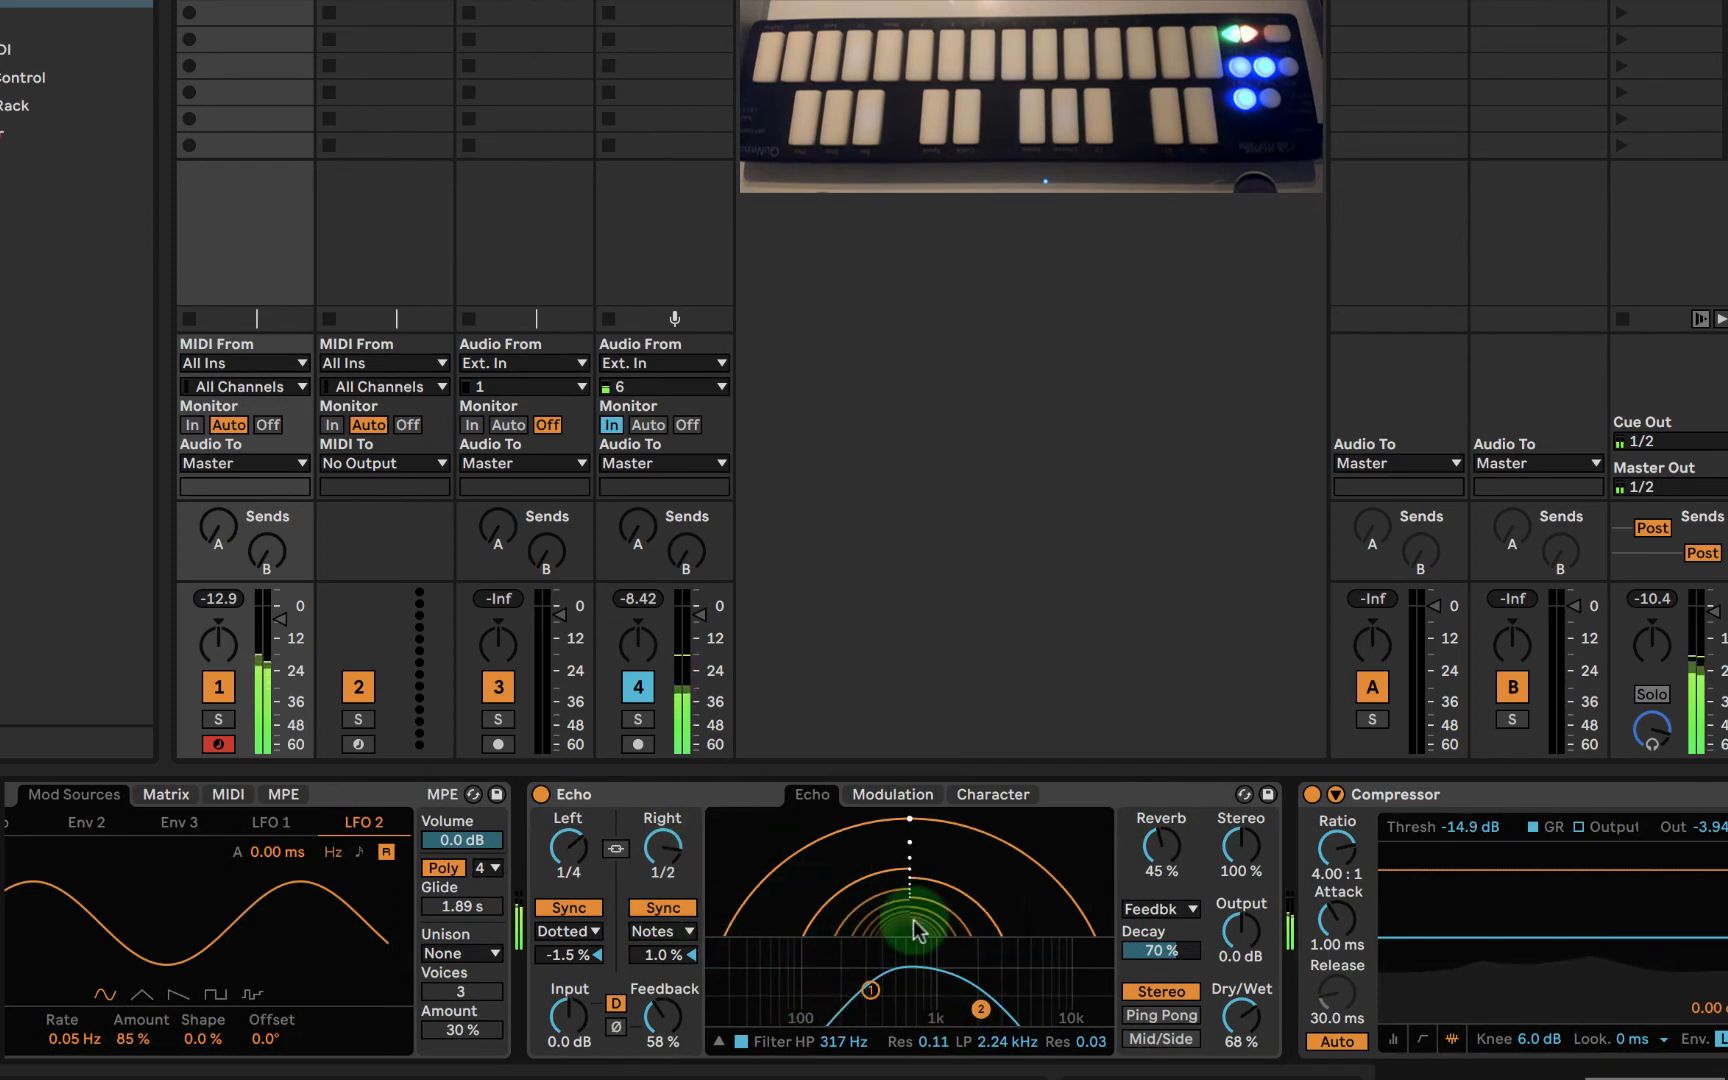
{"action": "scroll", "coordinate": [910, 930], "scroll_direction": "left", "scroll_amount": 2}
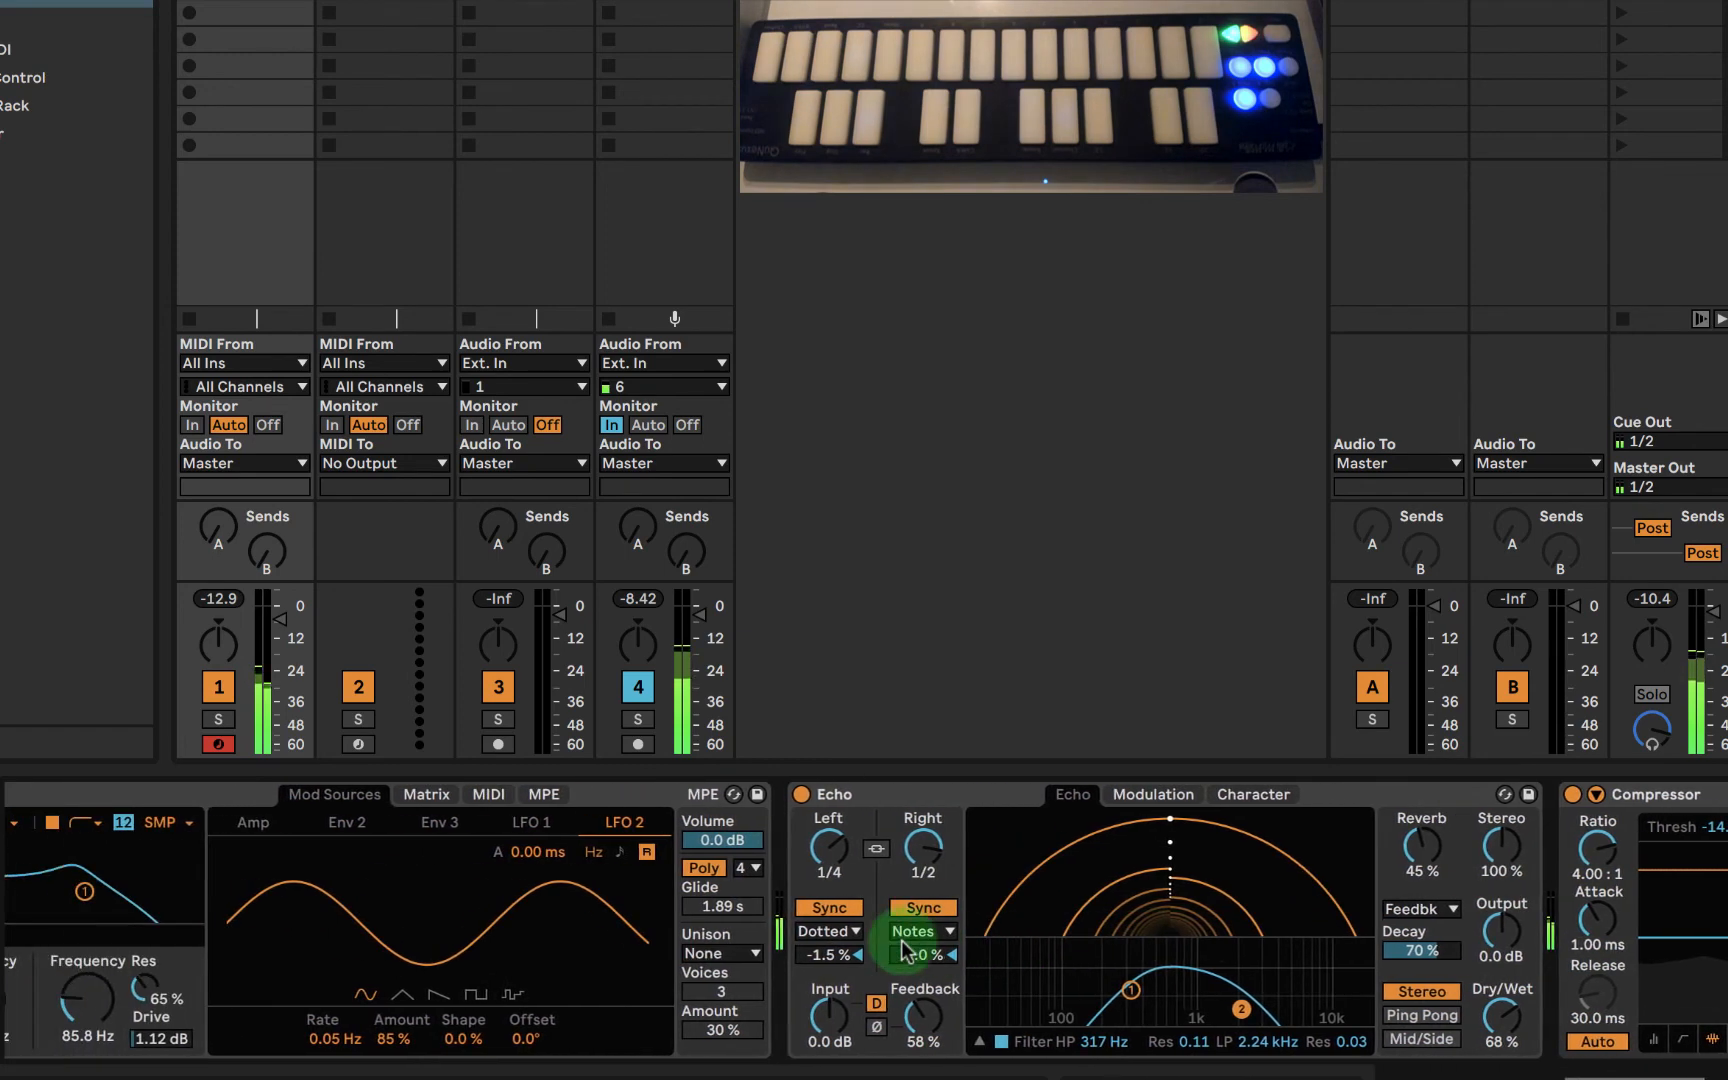
{"action": "scroll", "coordinate": [902, 942], "scroll_direction": "left", "scroll_amount": 3}
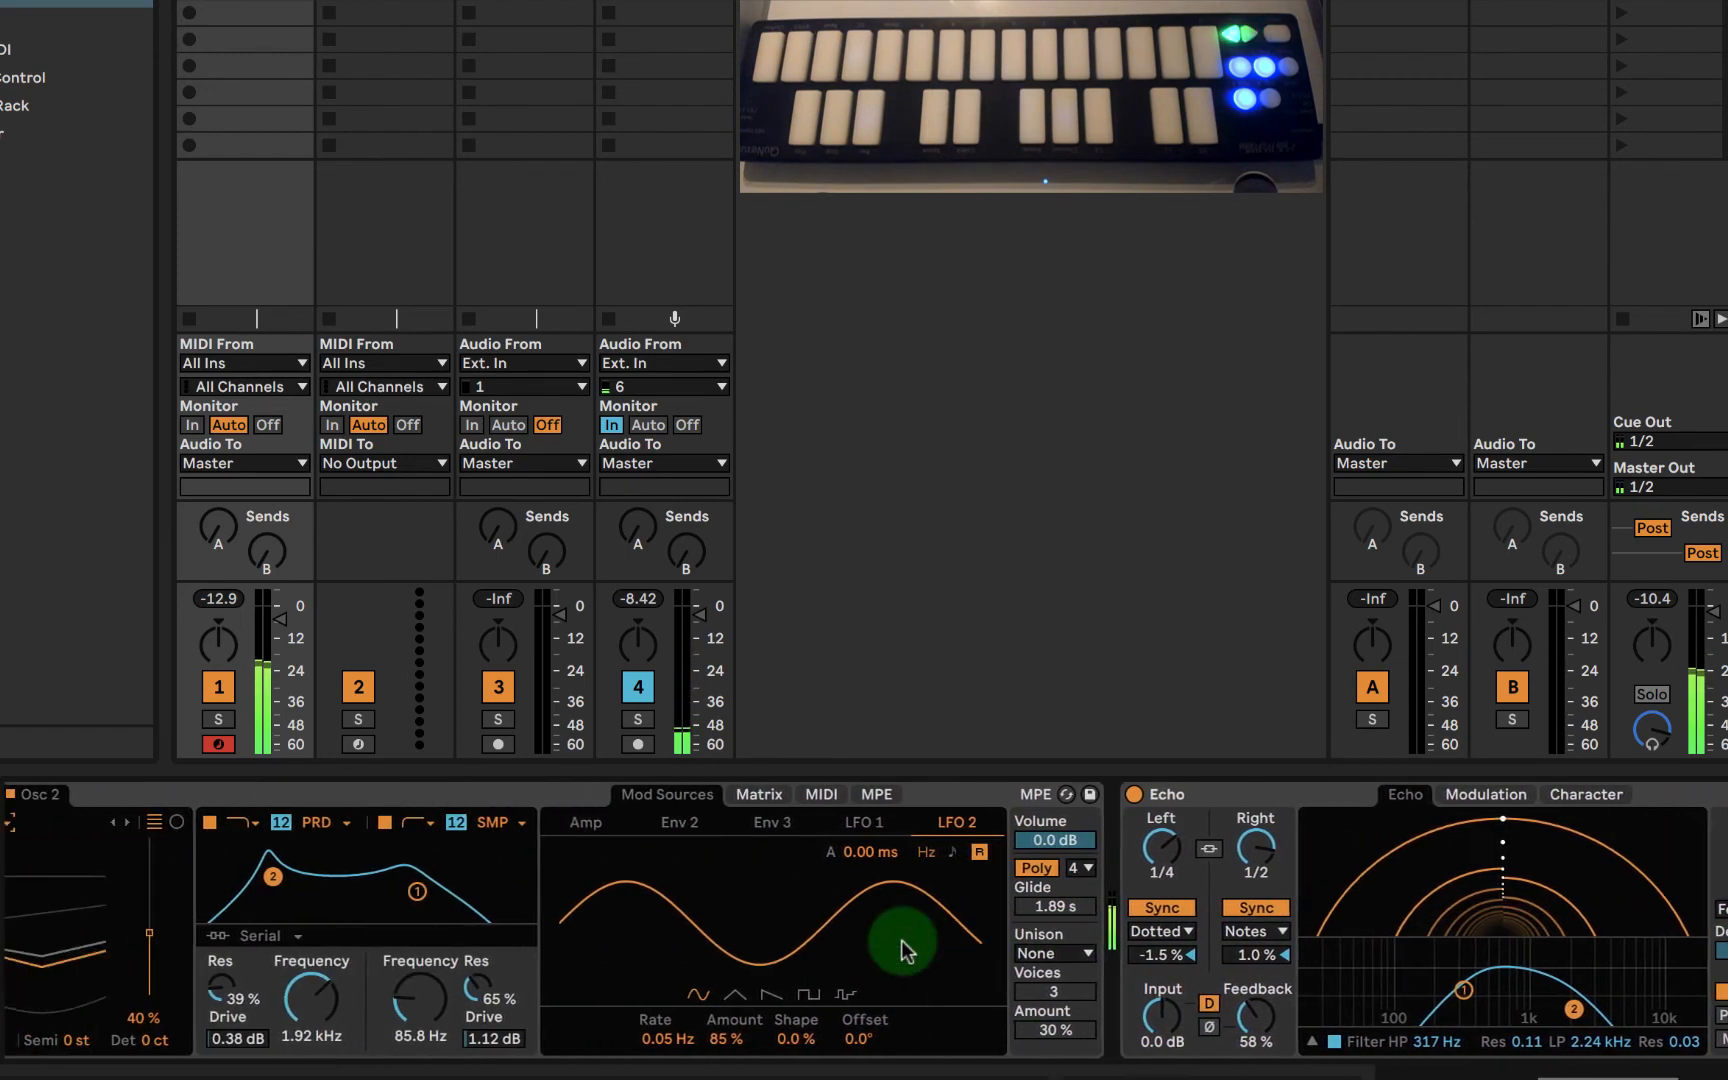
{"action": "scroll", "coordinate": [900, 940], "scroll_direction": "left", "scroll_amount": 6}
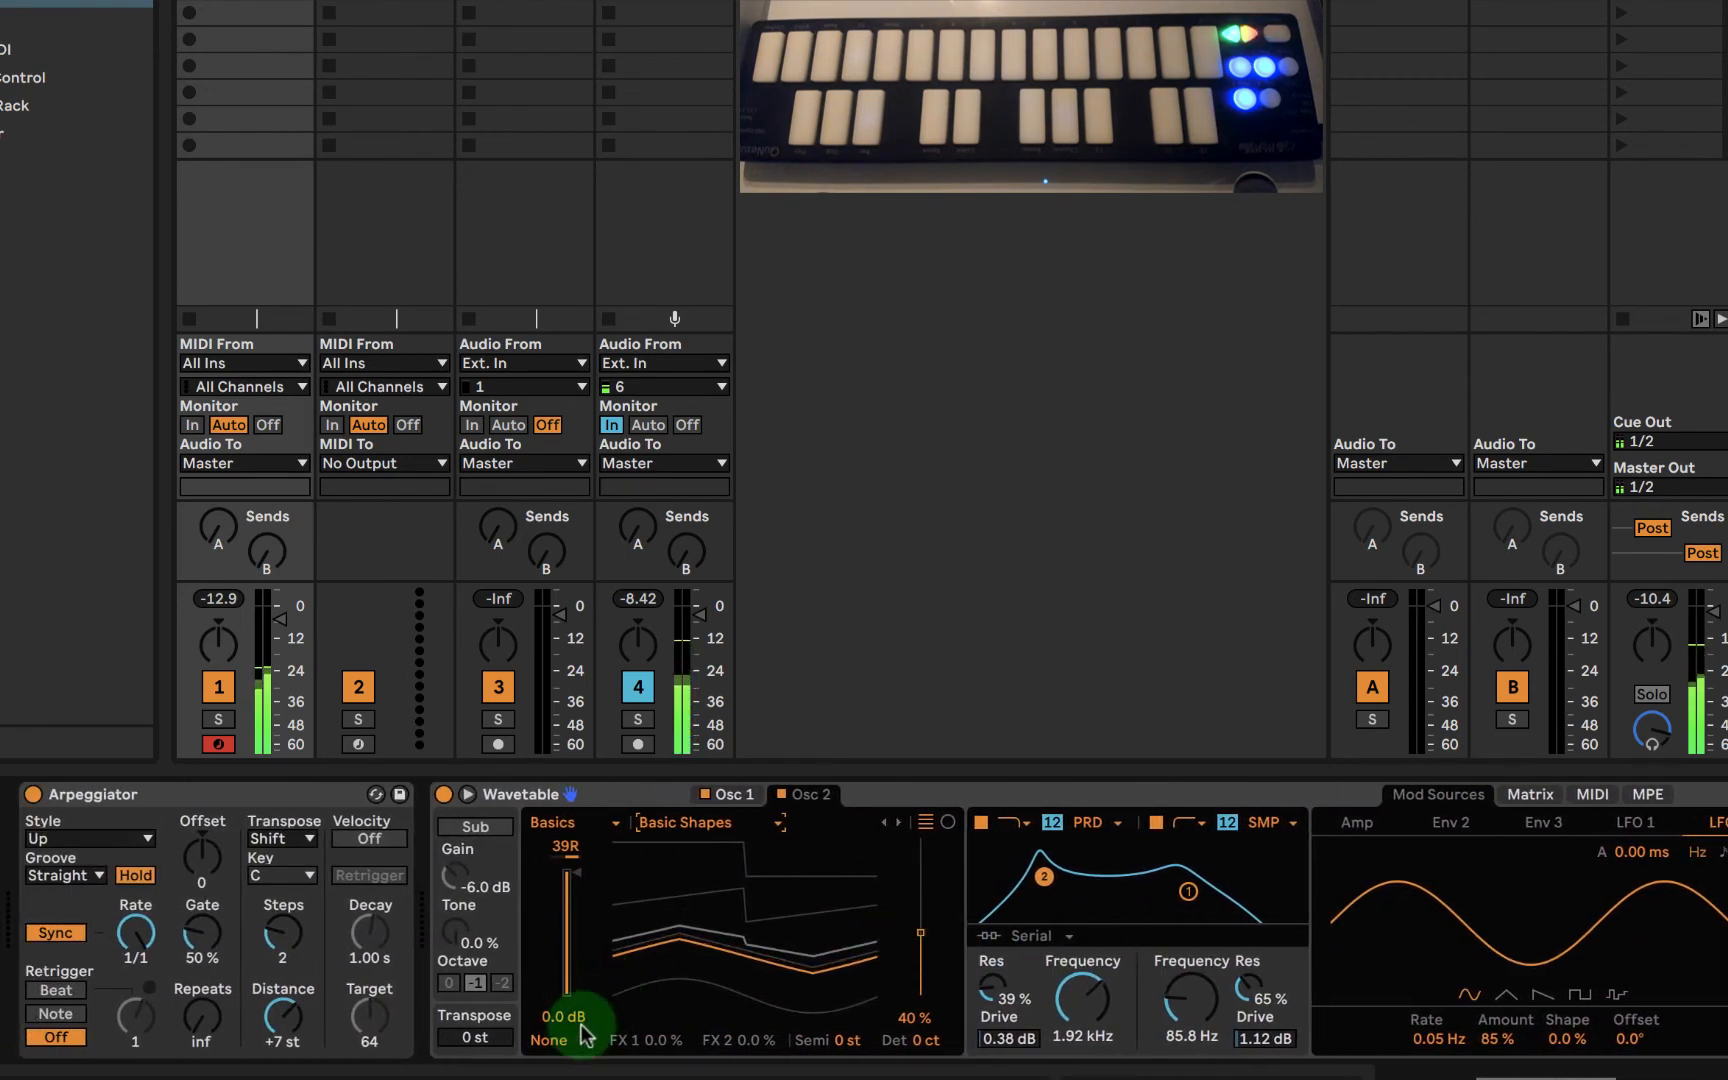
- Set oscillator 2's effect mode to Classic with PW 4.7%, Sync 1.6%, Semi 12 st and Det -3 ct
{"action": "left_click", "coordinate": [560, 1040]}
{"action": "left_click", "coordinate": [566, 1043]}
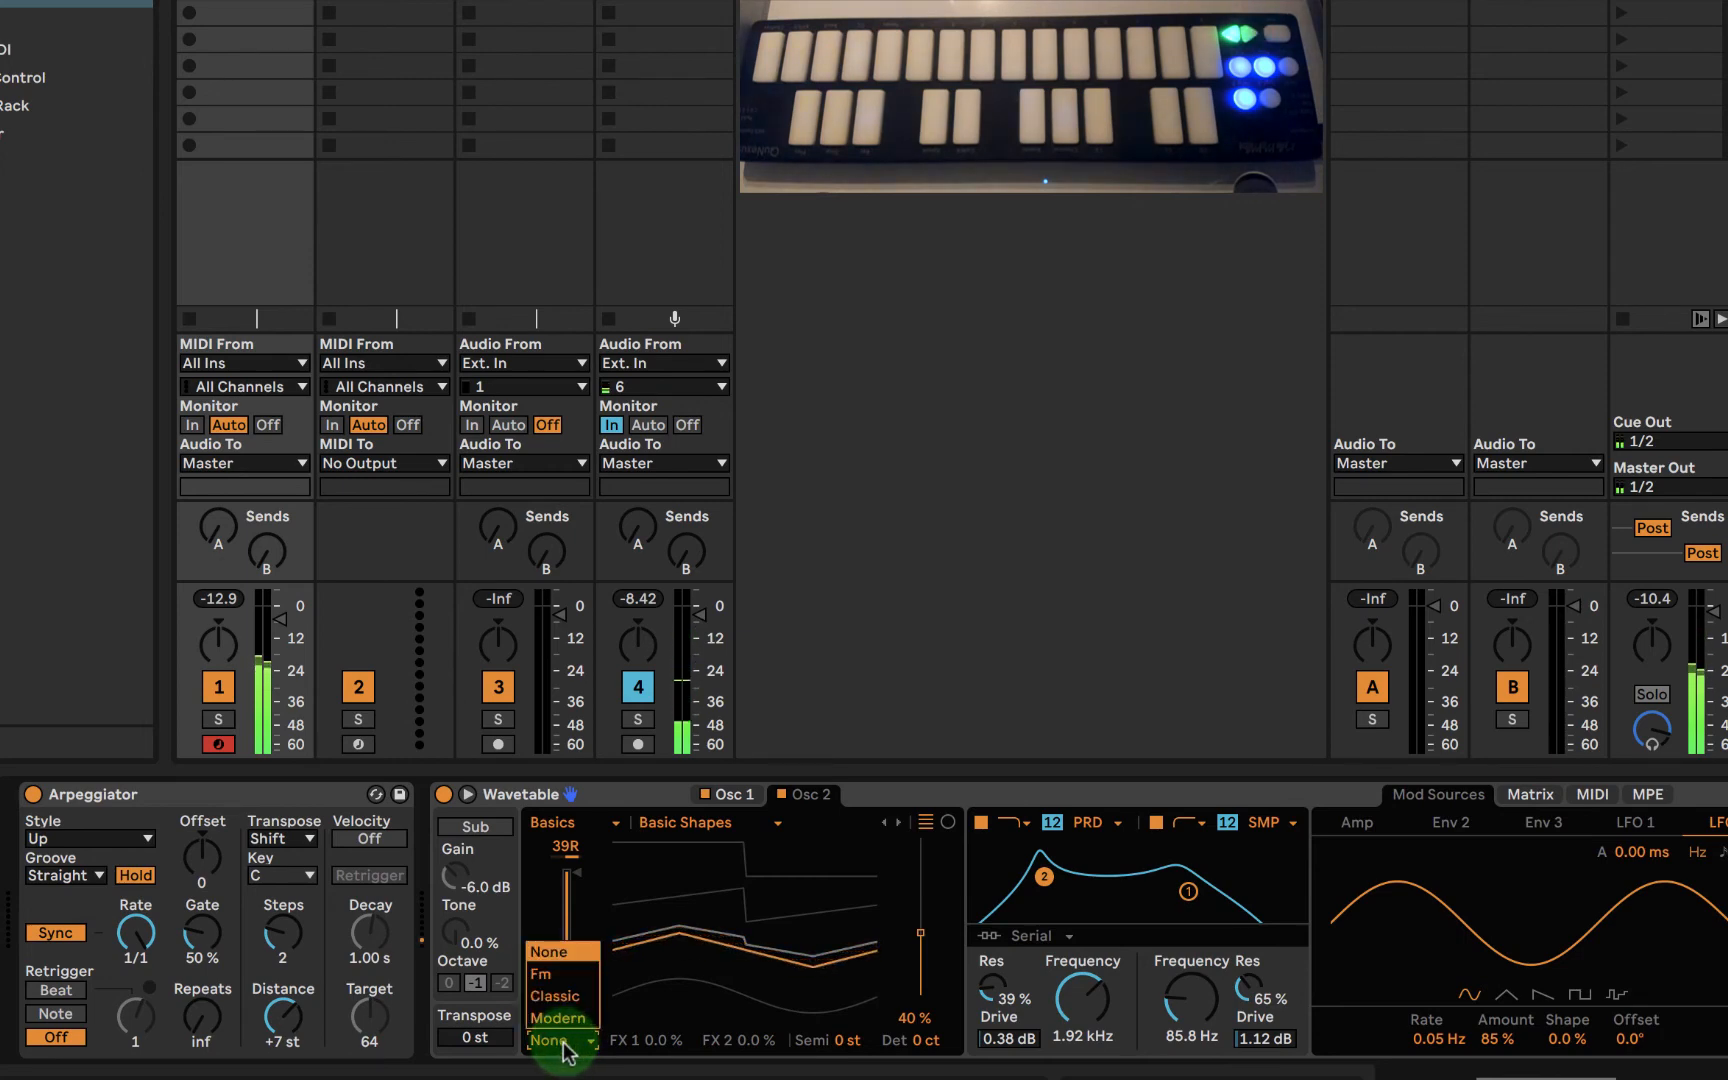
{"action": "left_click", "coordinate": [565, 1045]}
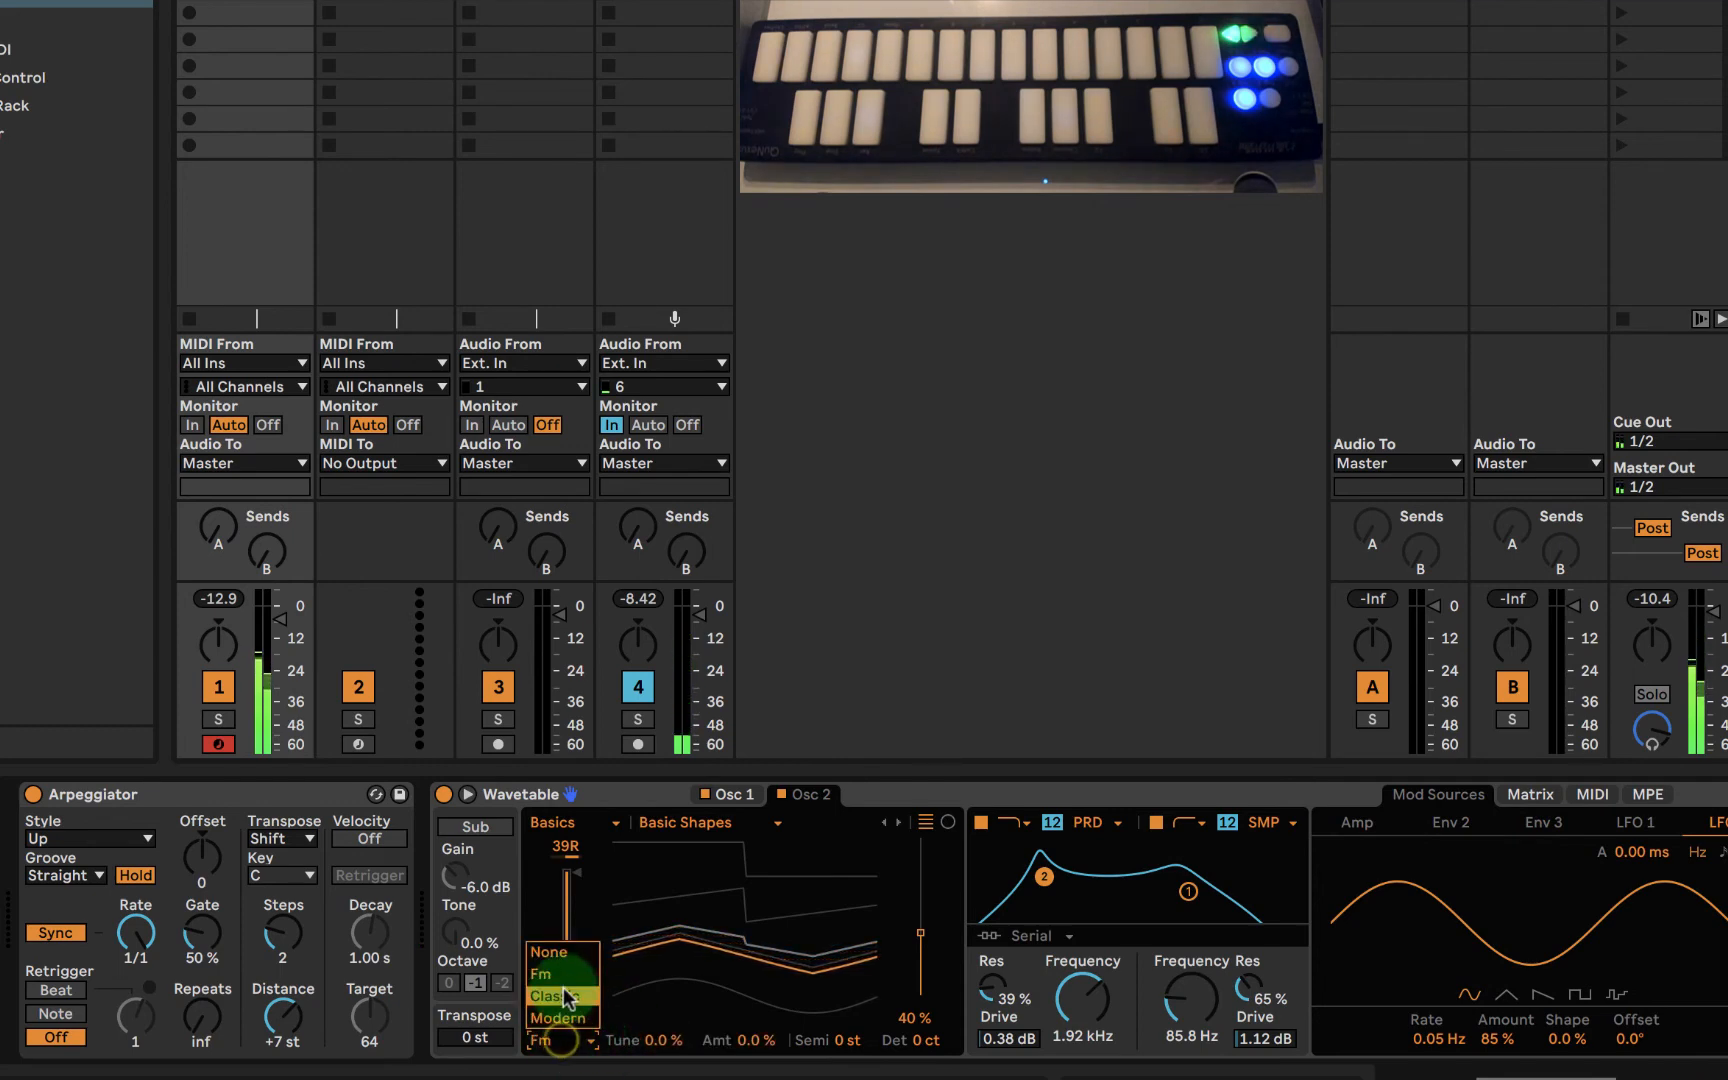
{"action": "left_click", "coordinate": [568, 997]}
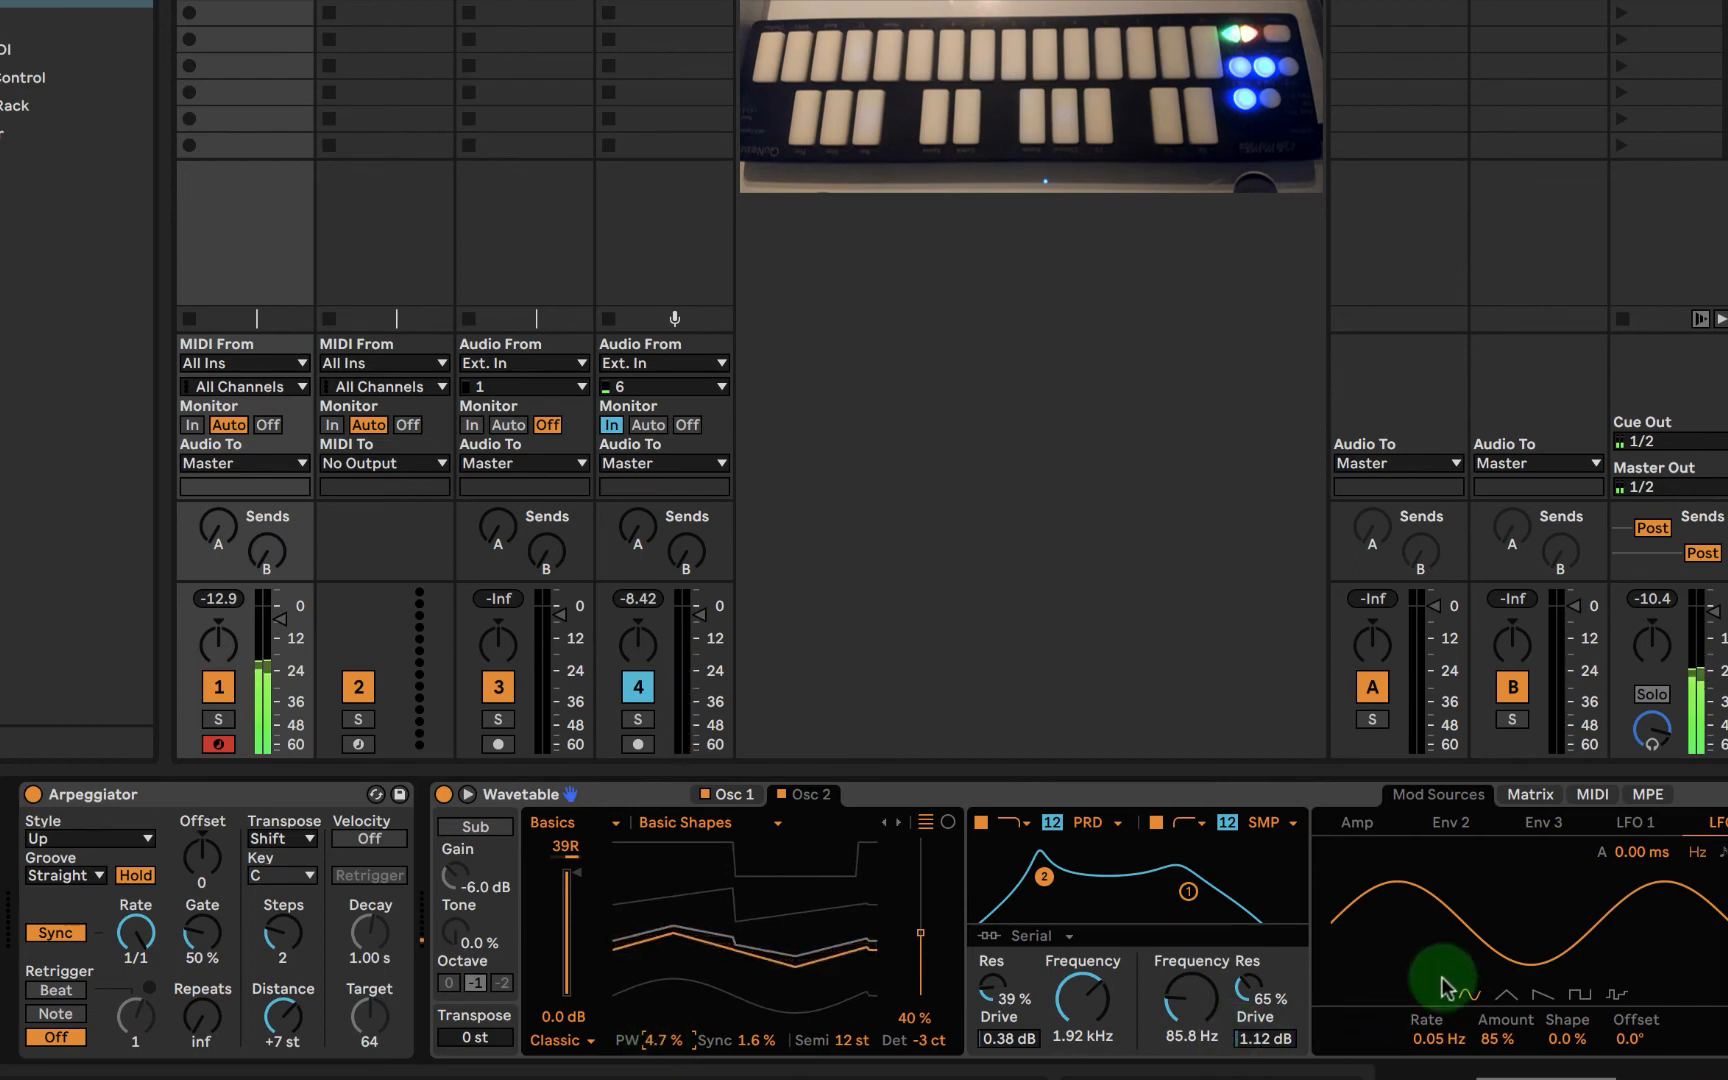
- Modulate oscillator 2's PW with LFO 1 by 3.1 in the matrix and review both LFOs' settings
{"action": "left_click", "coordinate": [1532, 796]}
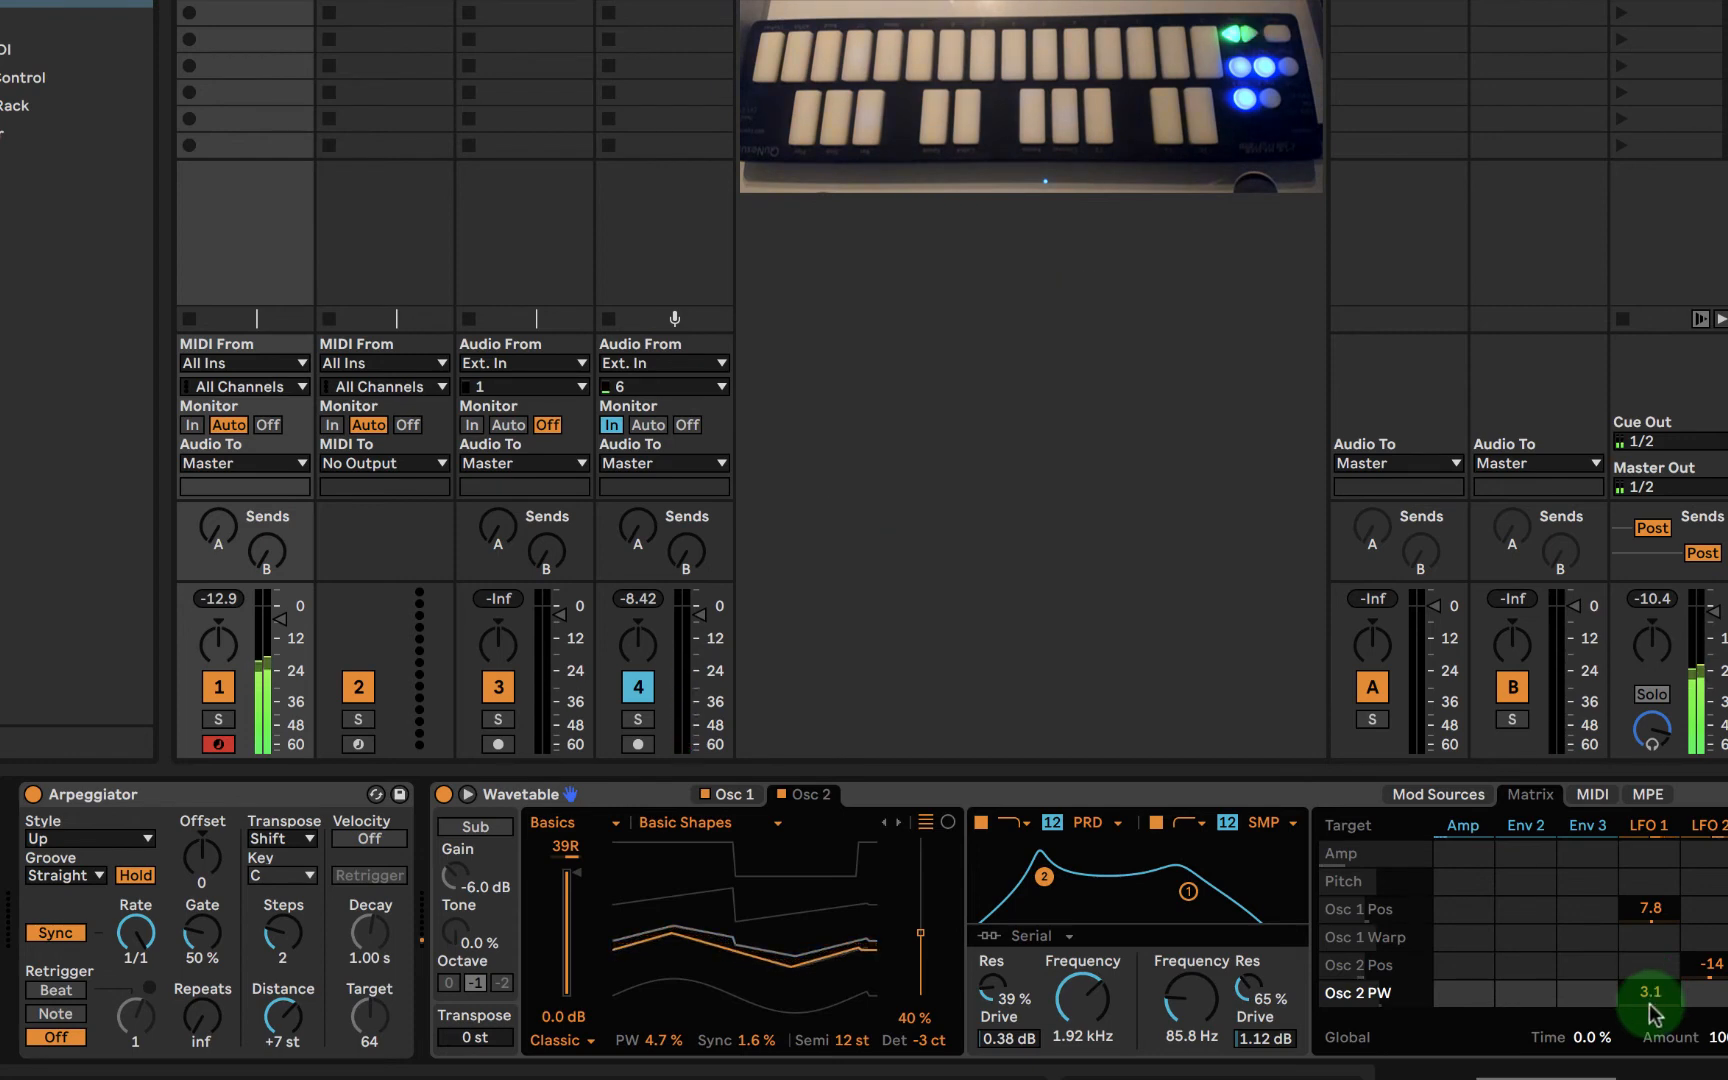
{"action": "left_click", "coordinate": [1648, 825]}
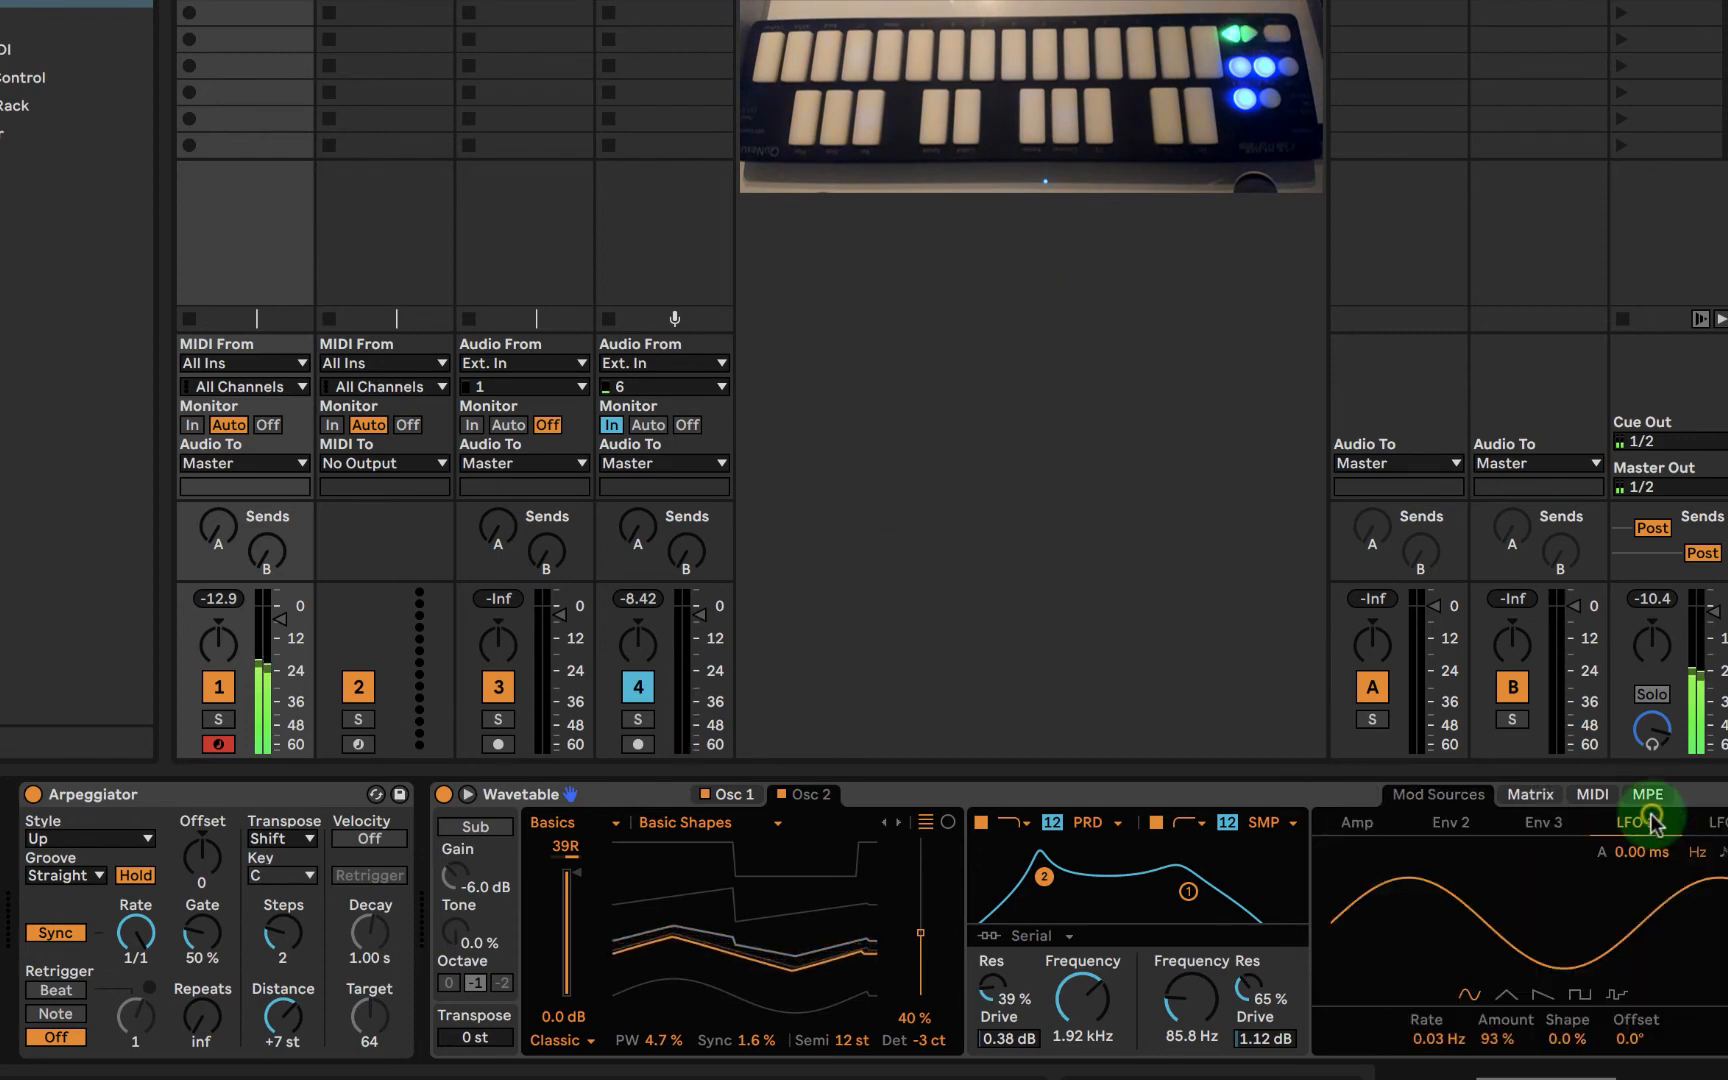
{"action": "left_click", "coordinate": [1701, 824]}
{"action": "left_click", "coordinate": [767, 962]}
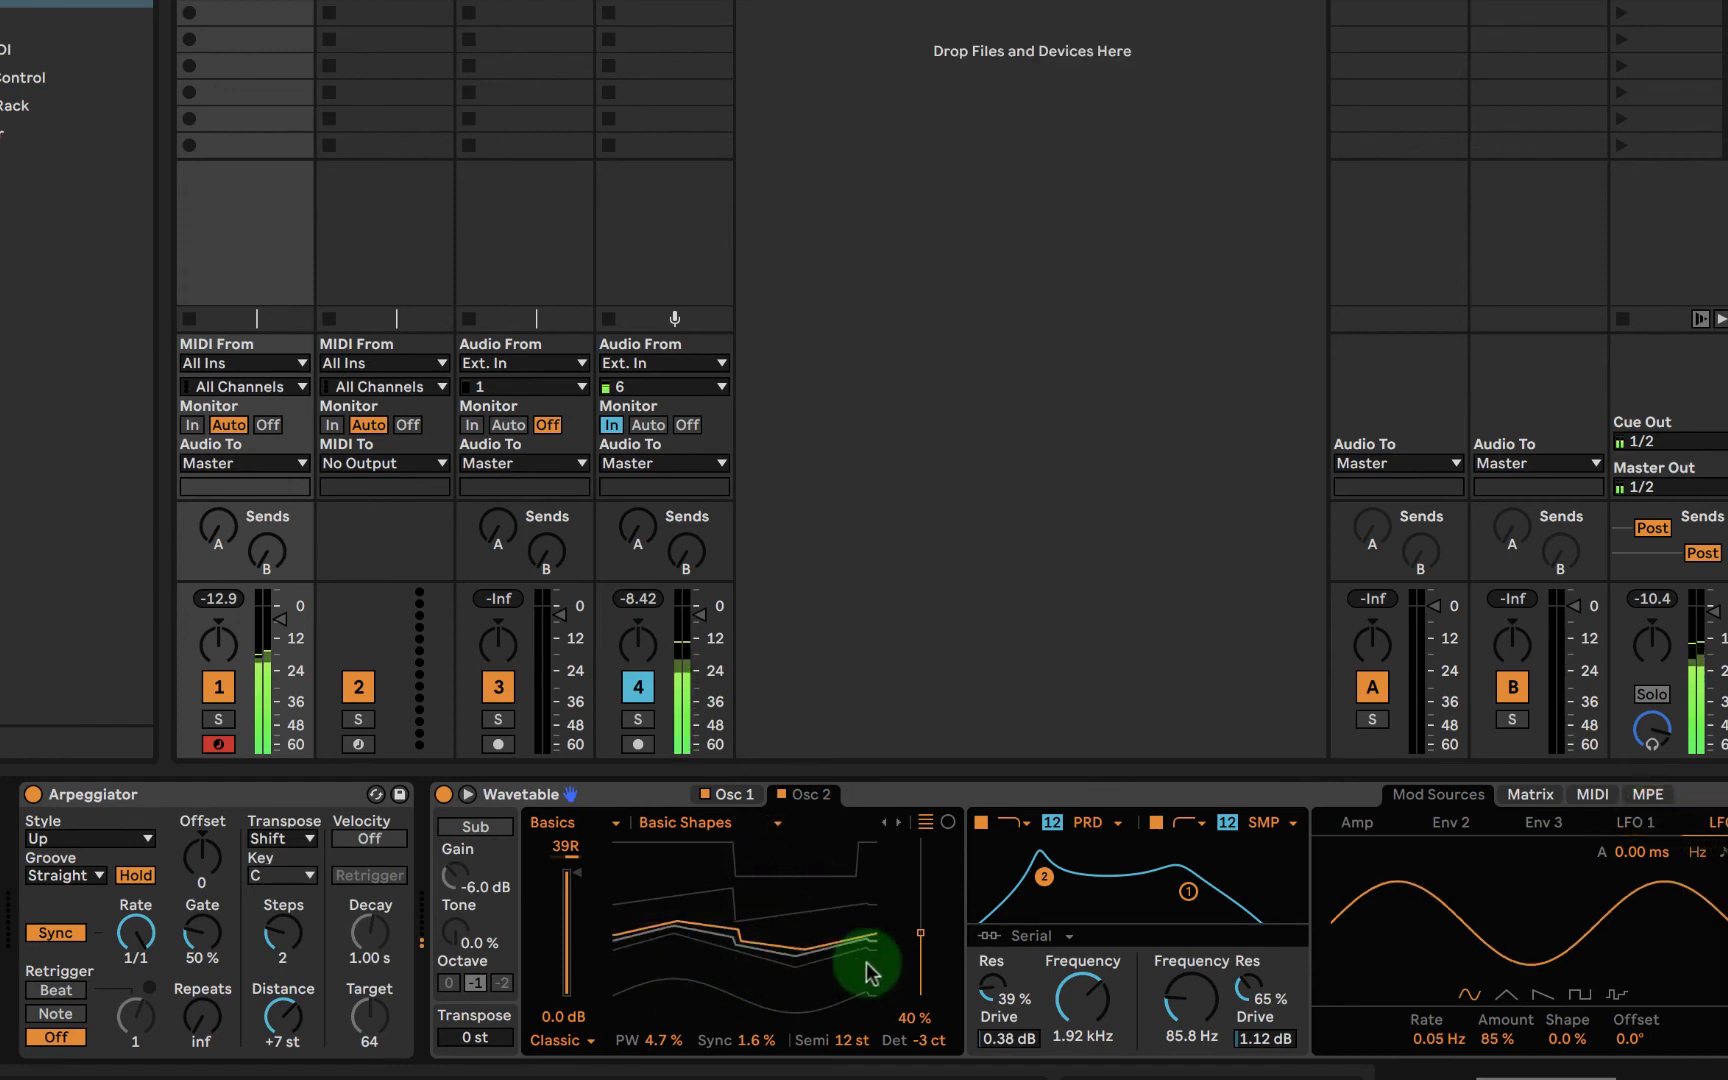
- Compare the settings of both oscillators and set oscillator 1's Modern effect Warp to -16%
{"action": "left_click", "coordinate": [737, 795]}
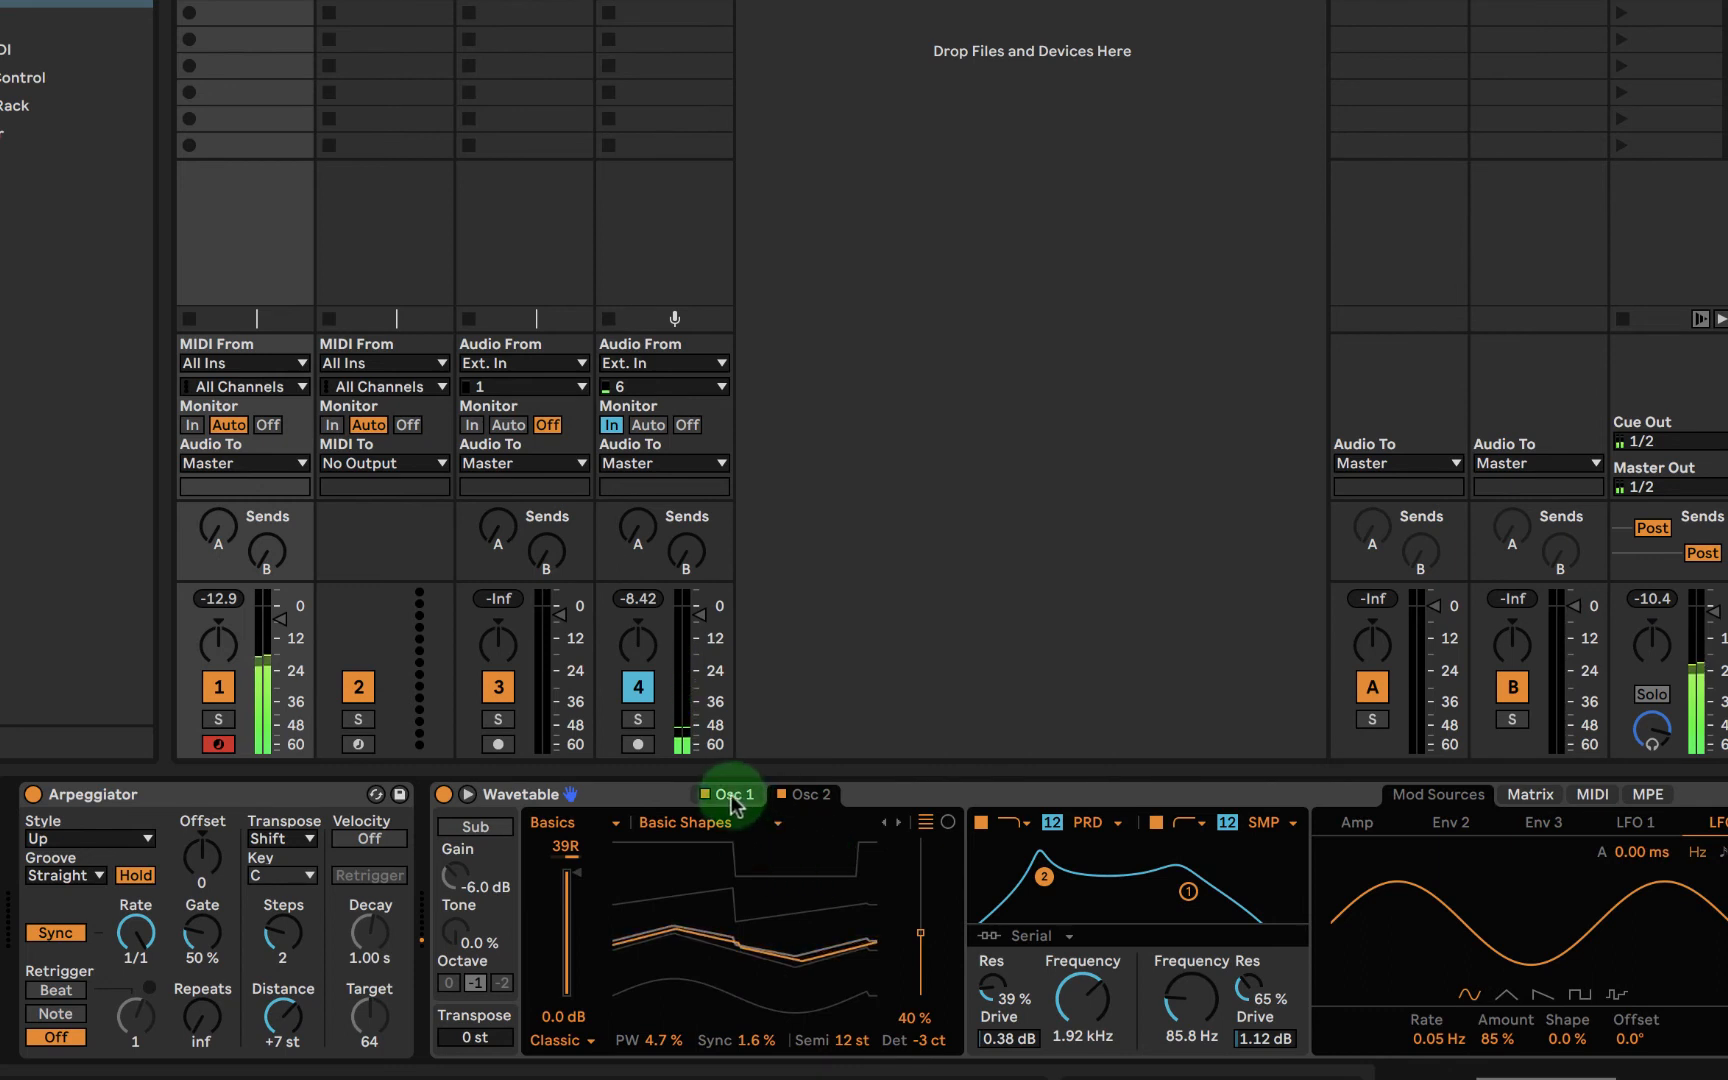
{"action": "left_click", "coordinate": [812, 795]}
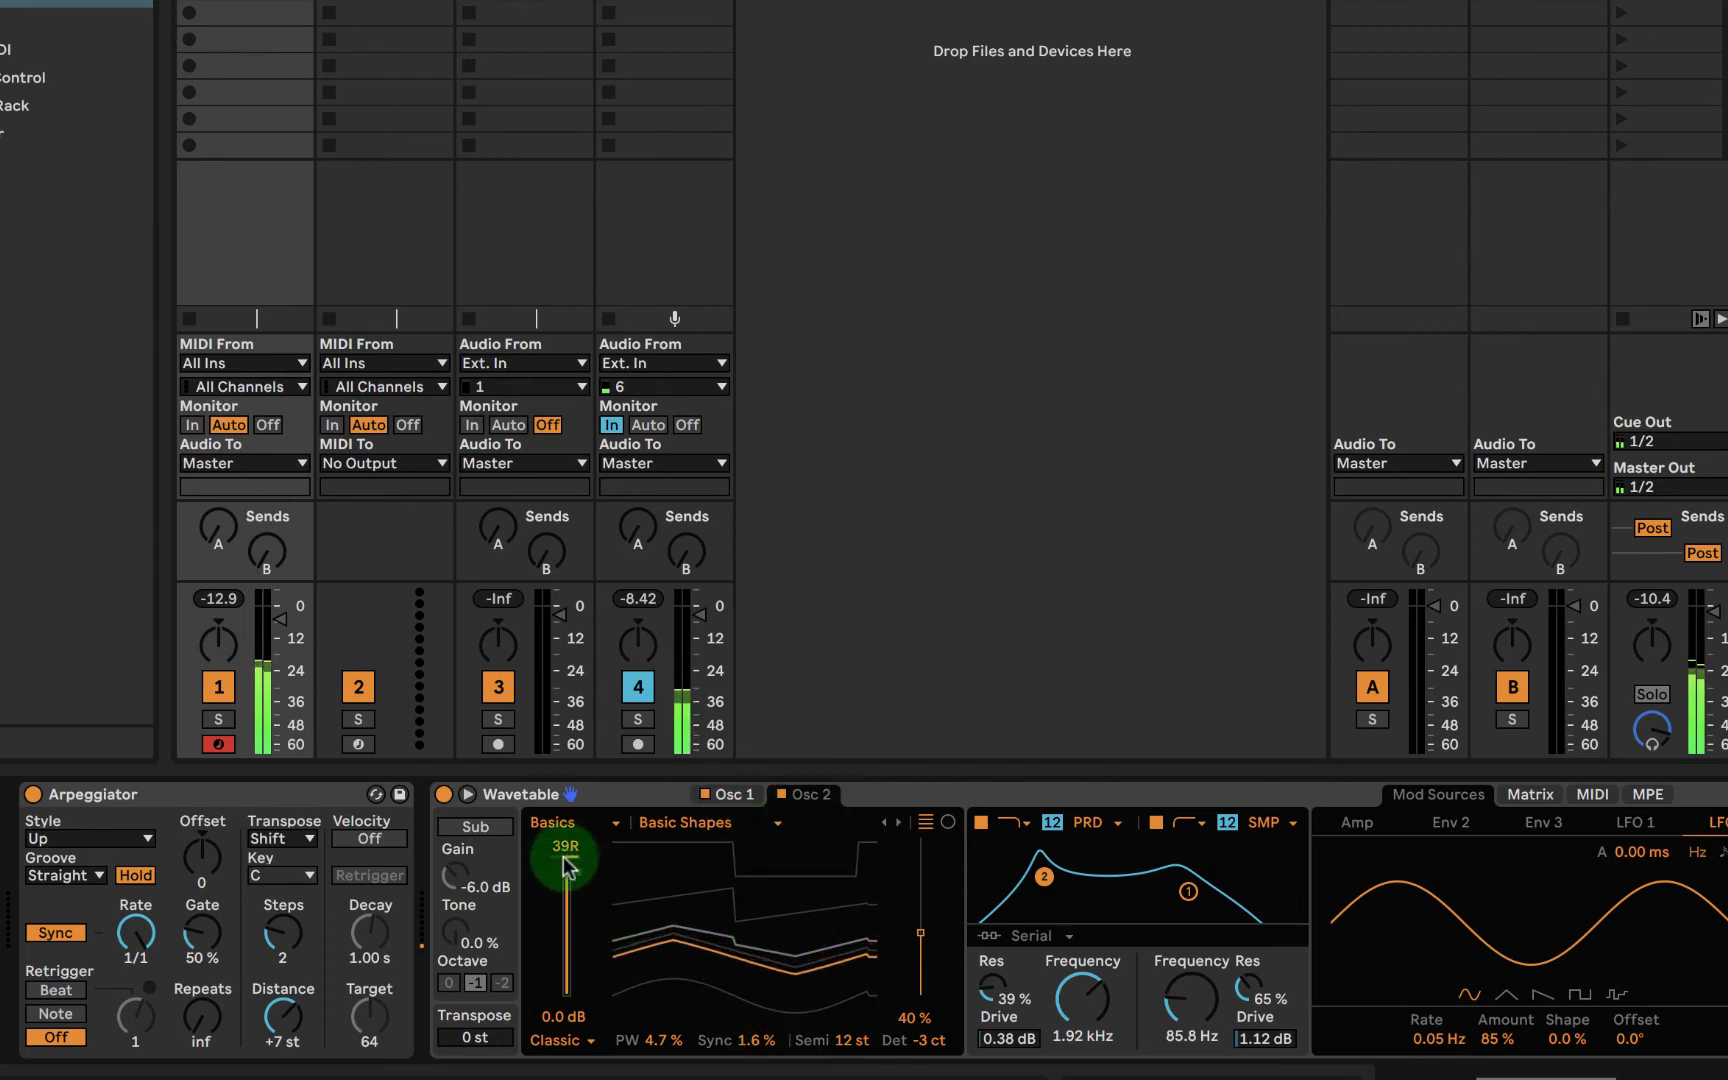
{"action": "left_click", "coordinate": [730, 795]}
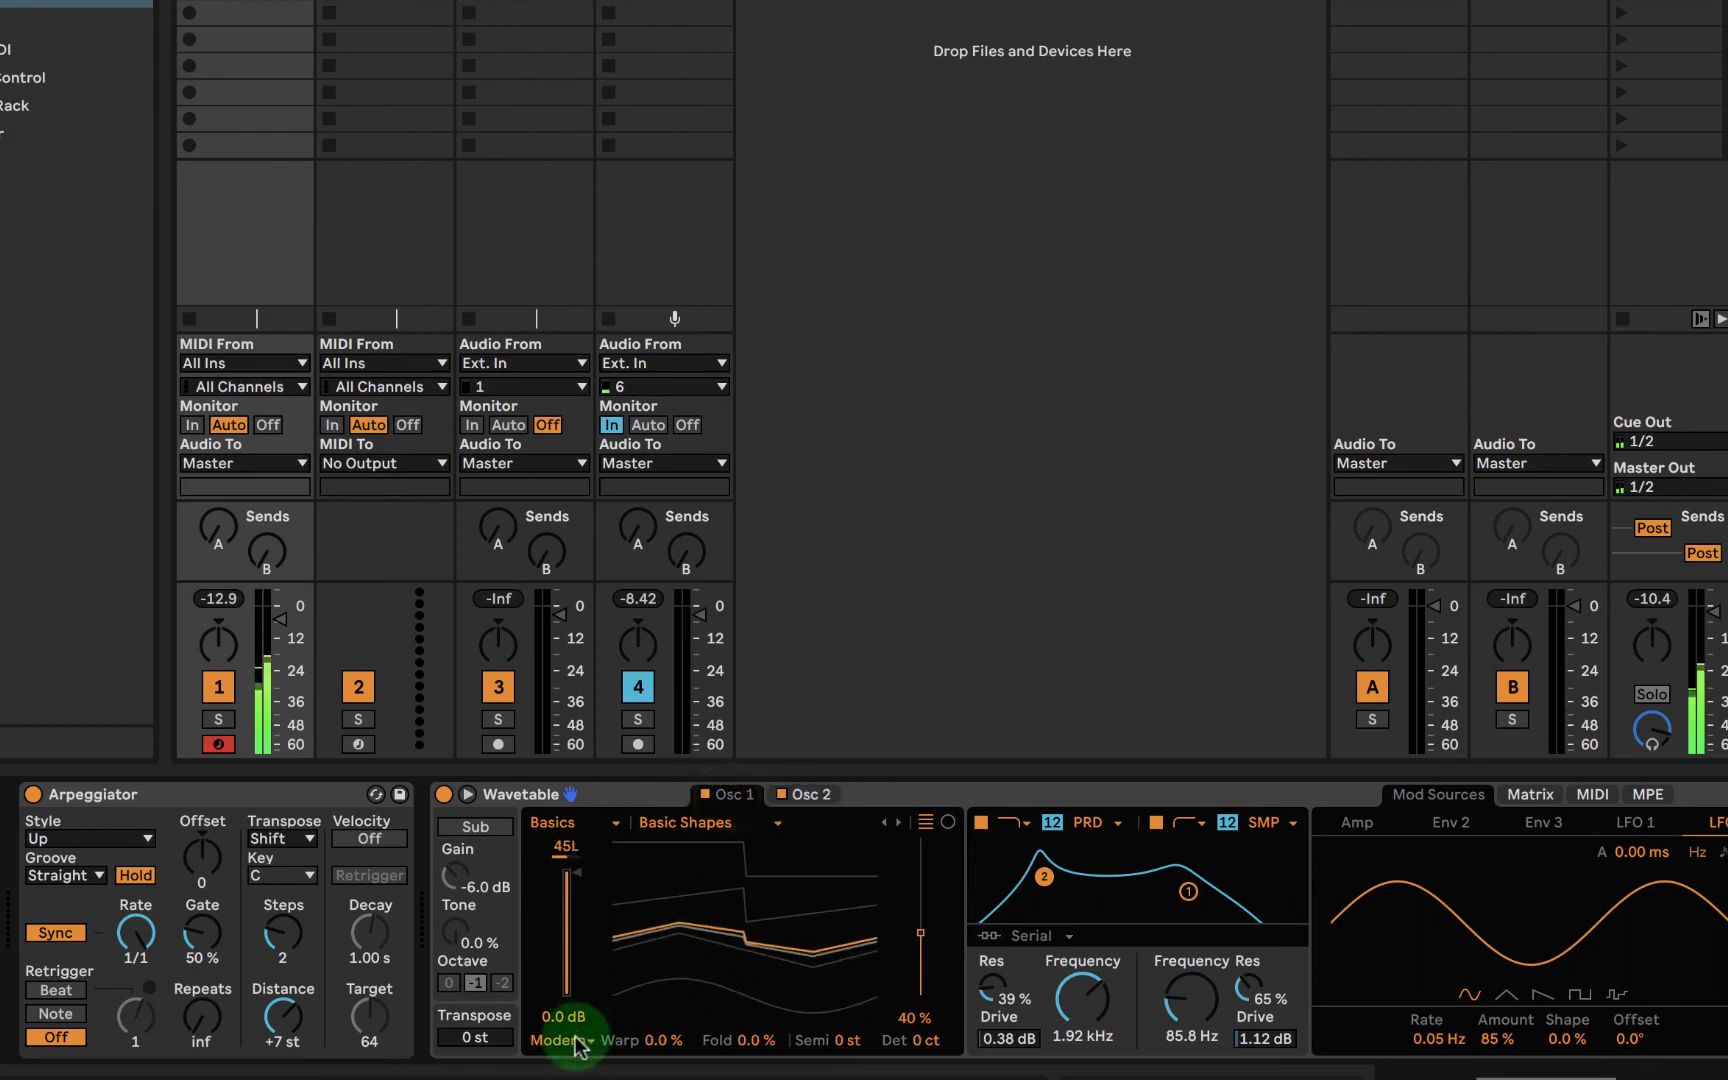
{"action": "left_click", "coordinate": [790, 795]}
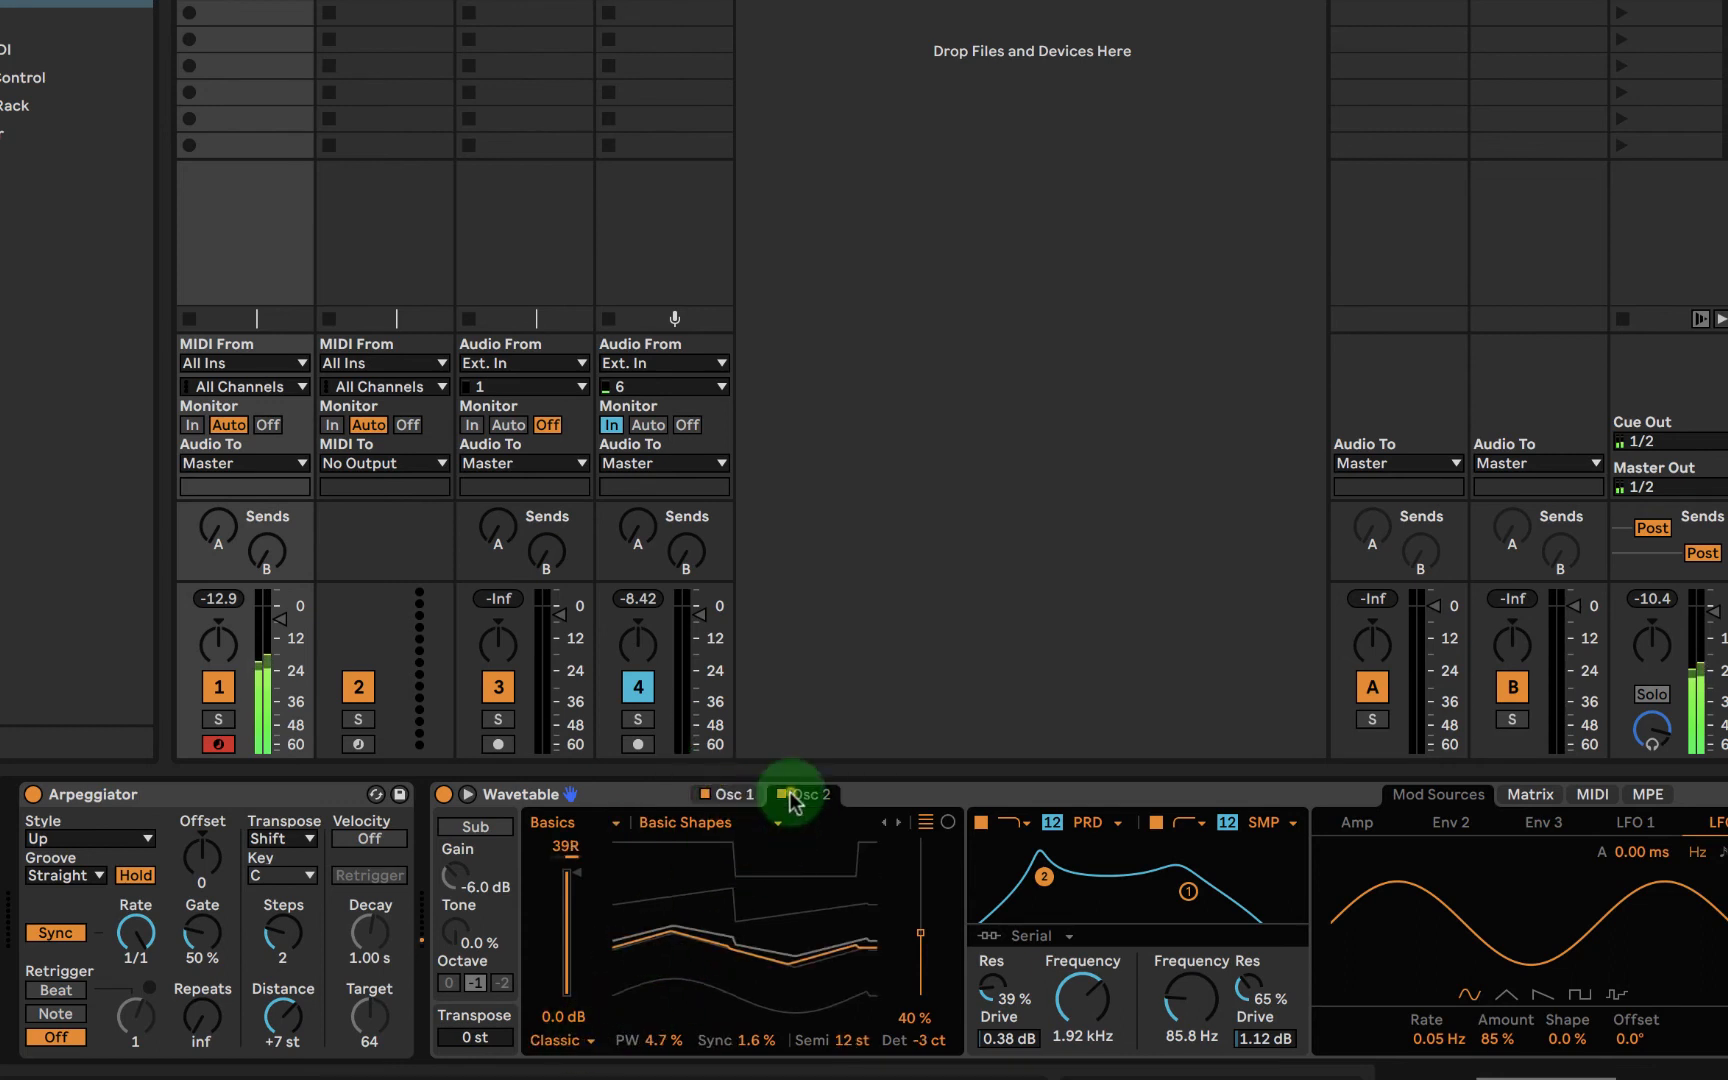
{"action": "left_click", "coordinate": [724, 795]}
{"action": "left_click_drag", "start_coordinate": [640, 1040], "coordinate": [650, 1040]}
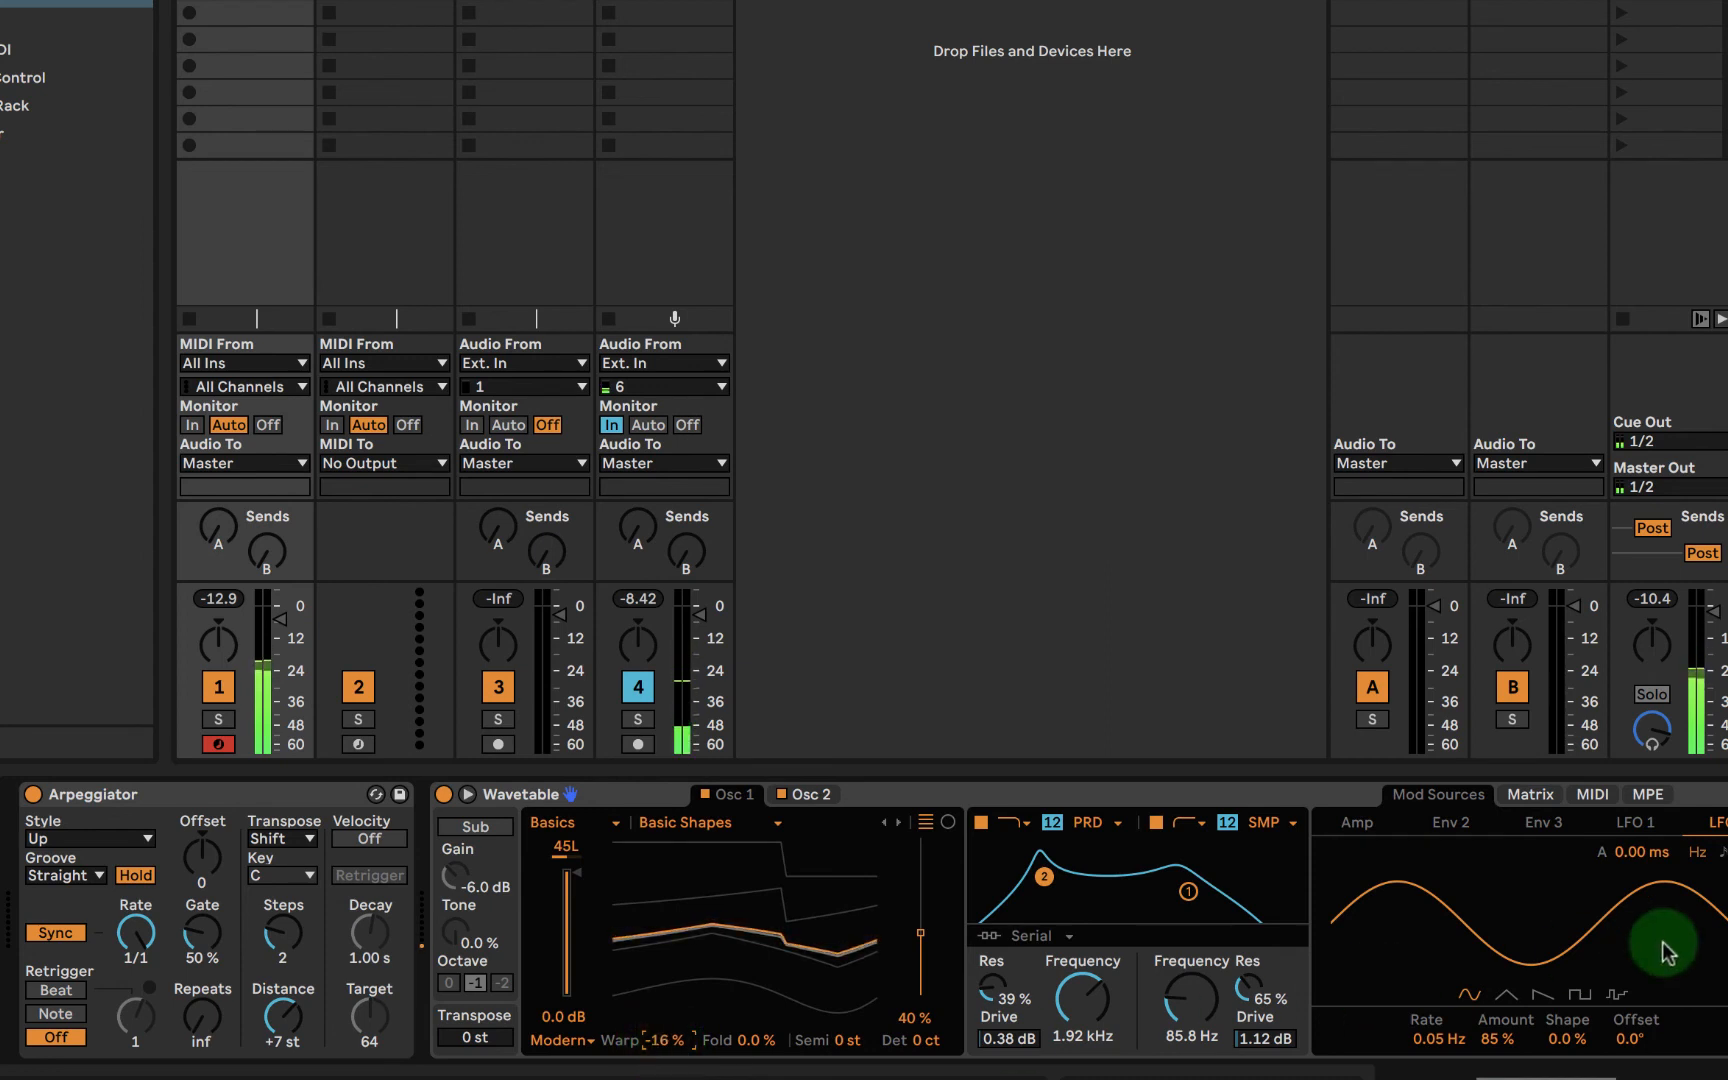
- Modulate oscillator 1's Warp with LFO 2 by -3.1 in the matrix and review the modulation sources
{"action": "left_click", "coordinate": [1525, 795]}
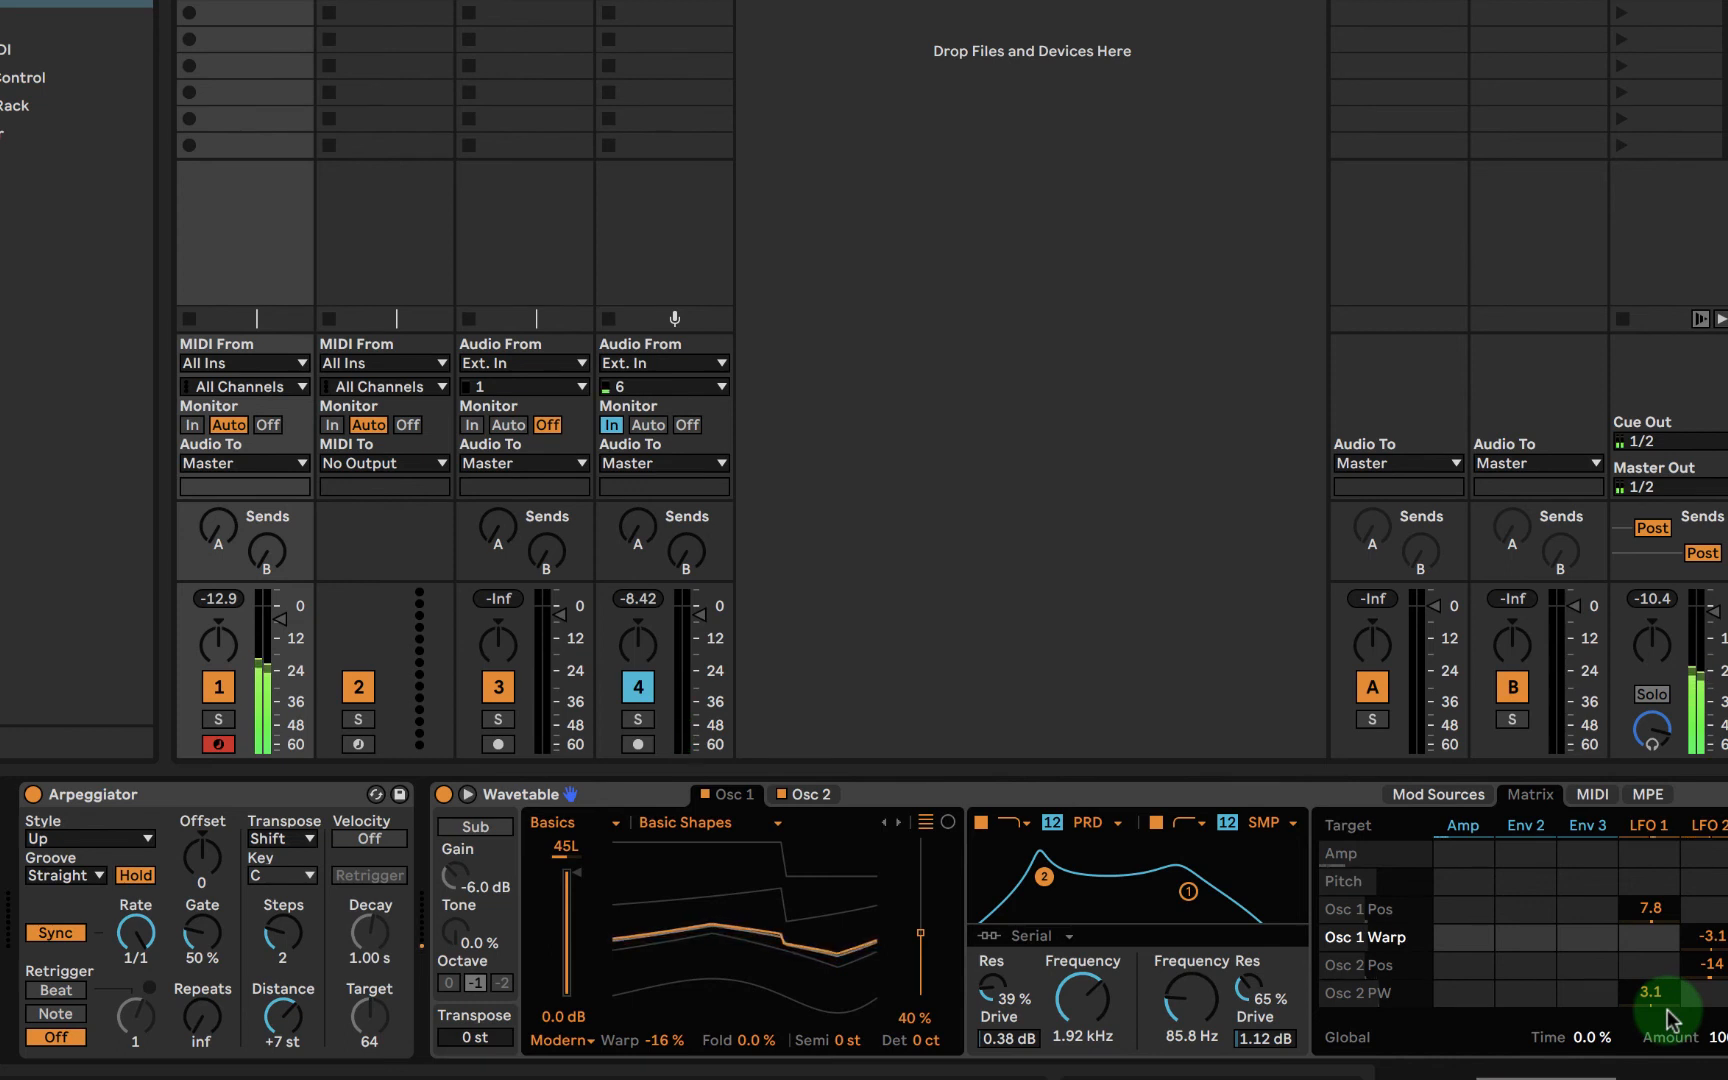
{"action": "left_click", "coordinate": [1570, 828]}
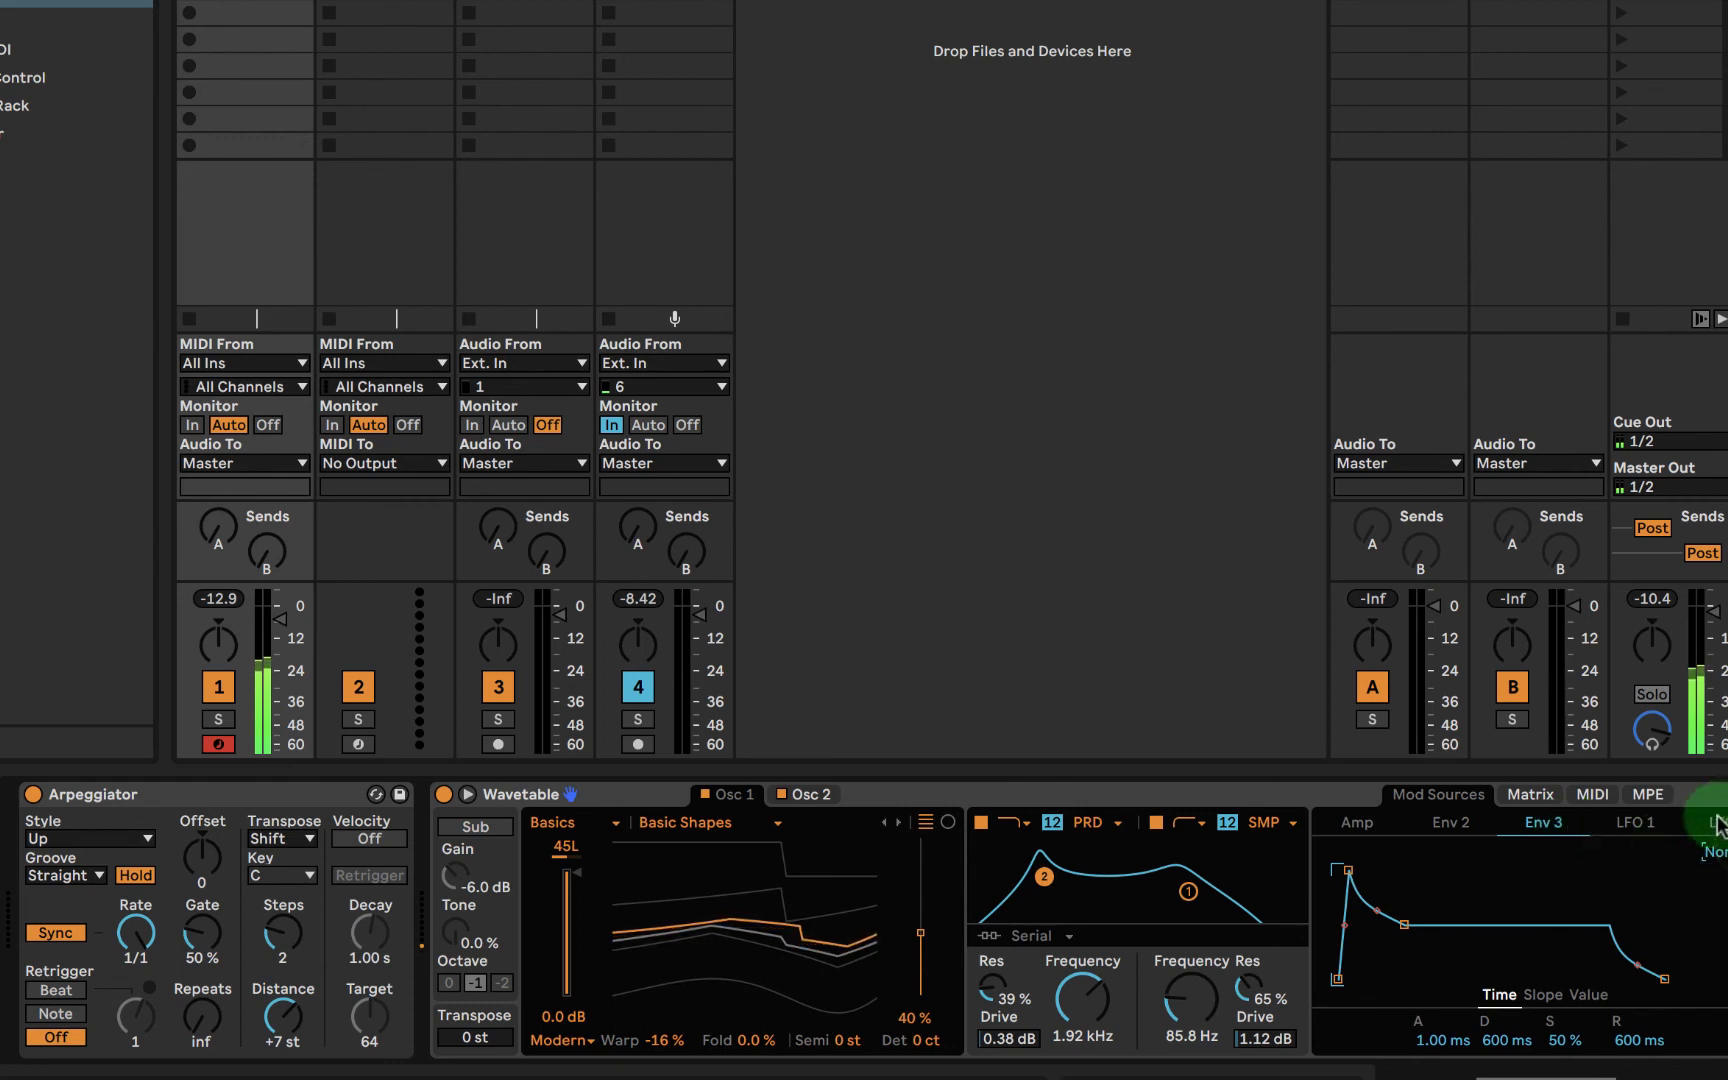
{"action": "left_click", "coordinate": [1635, 826]}
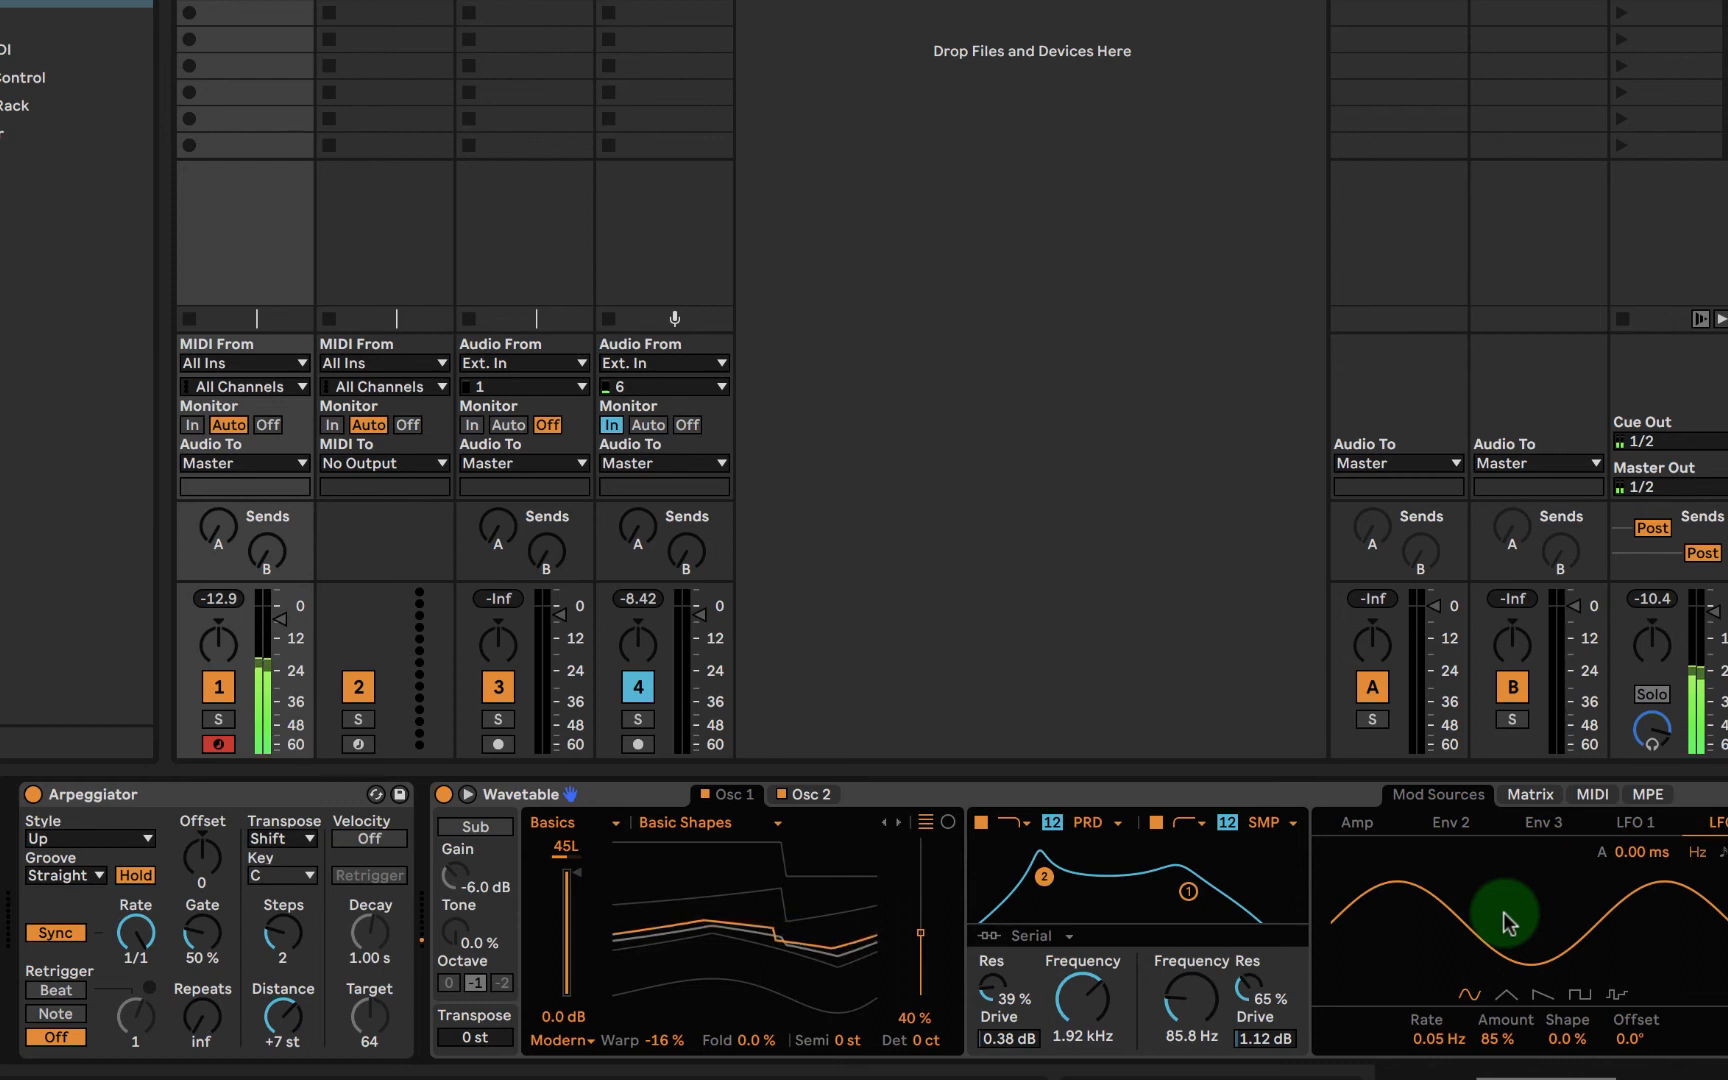
- Add a Saturator to the device chain and place it between Echo and Compressor
{"action": "scroll", "coordinate": [1060, 925], "scroll_direction": "right", "scroll_amount": 10}
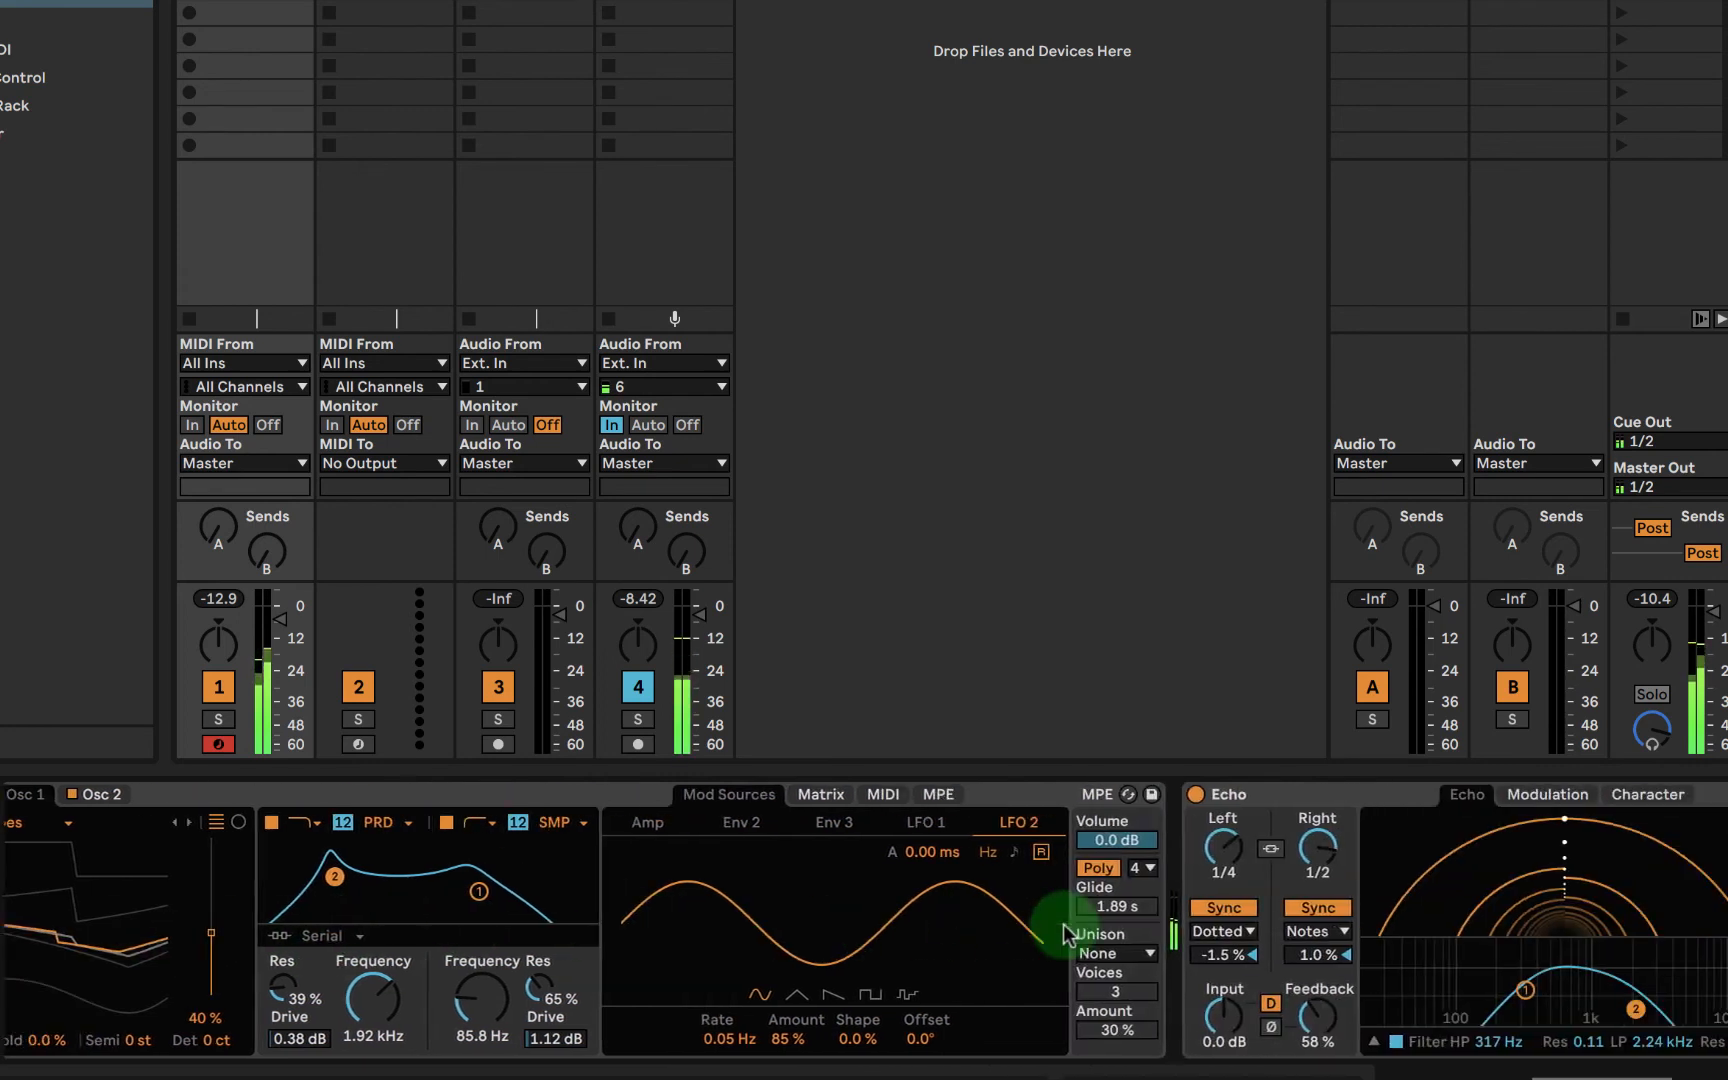
{"action": "scroll", "coordinate": [1064, 930], "scroll_direction": "right", "scroll_amount": 6}
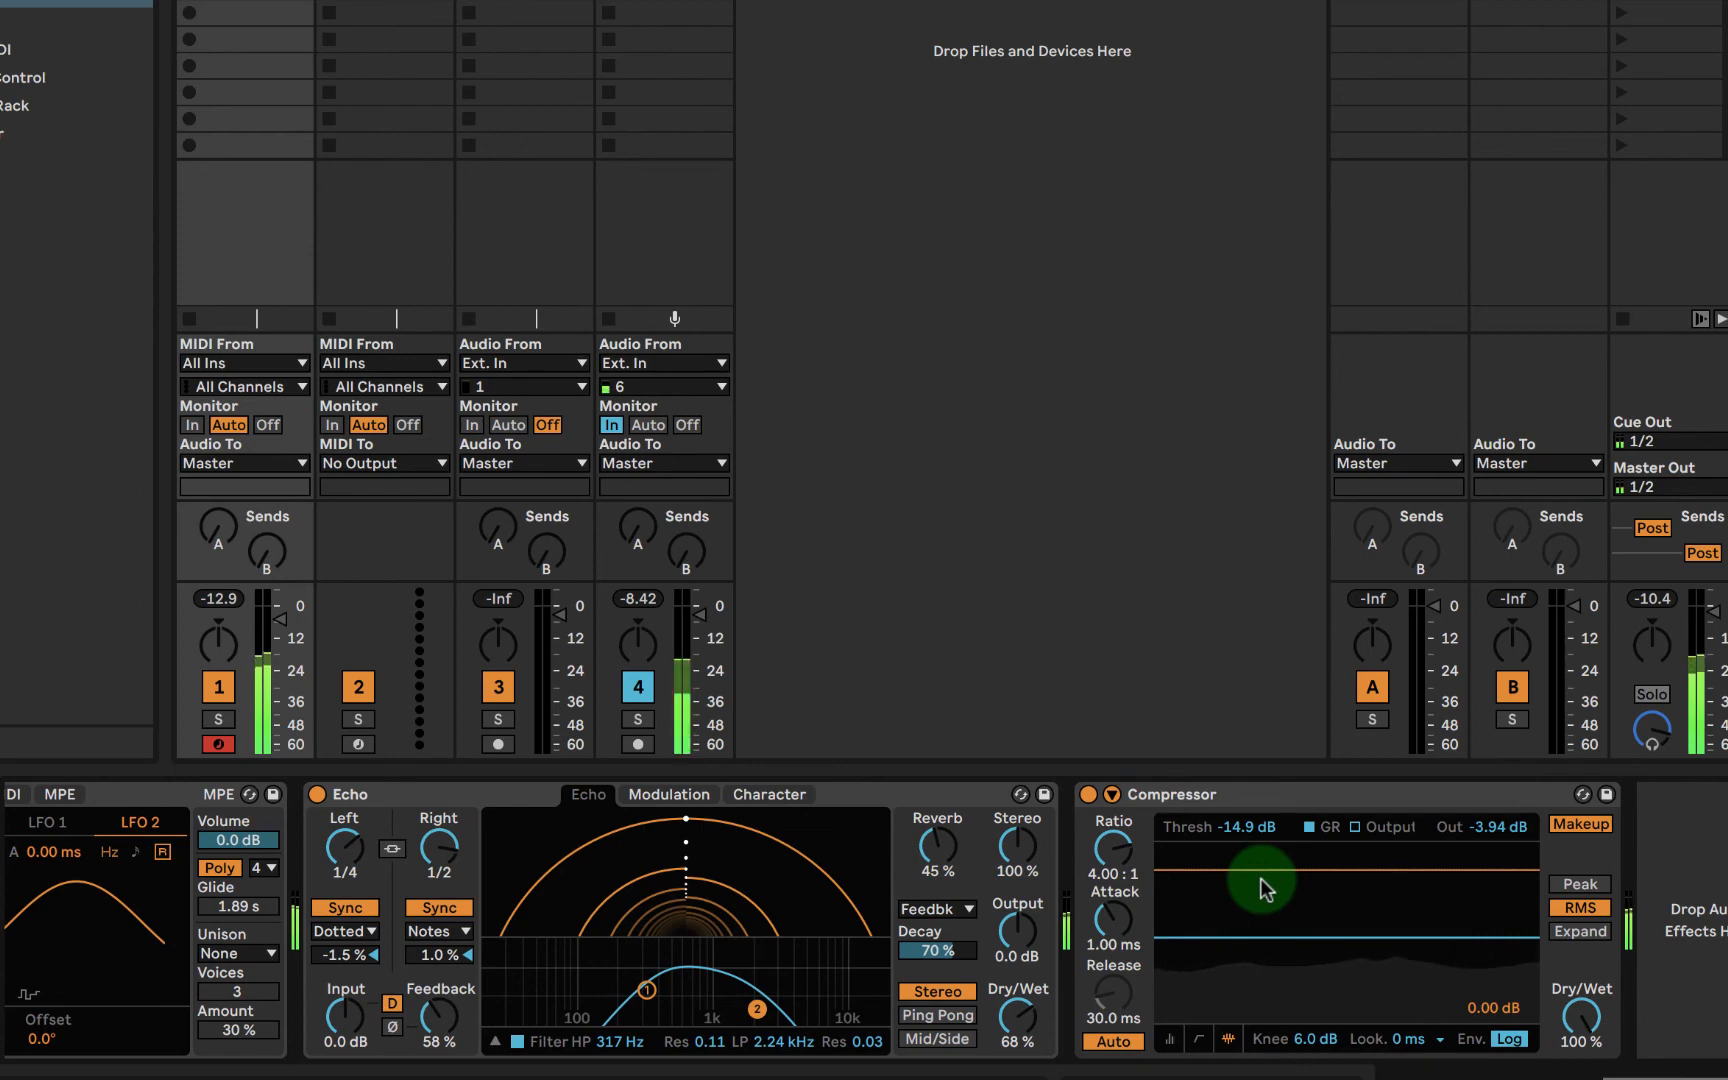
{"action": "left_click", "coordinate": [0, 230]}
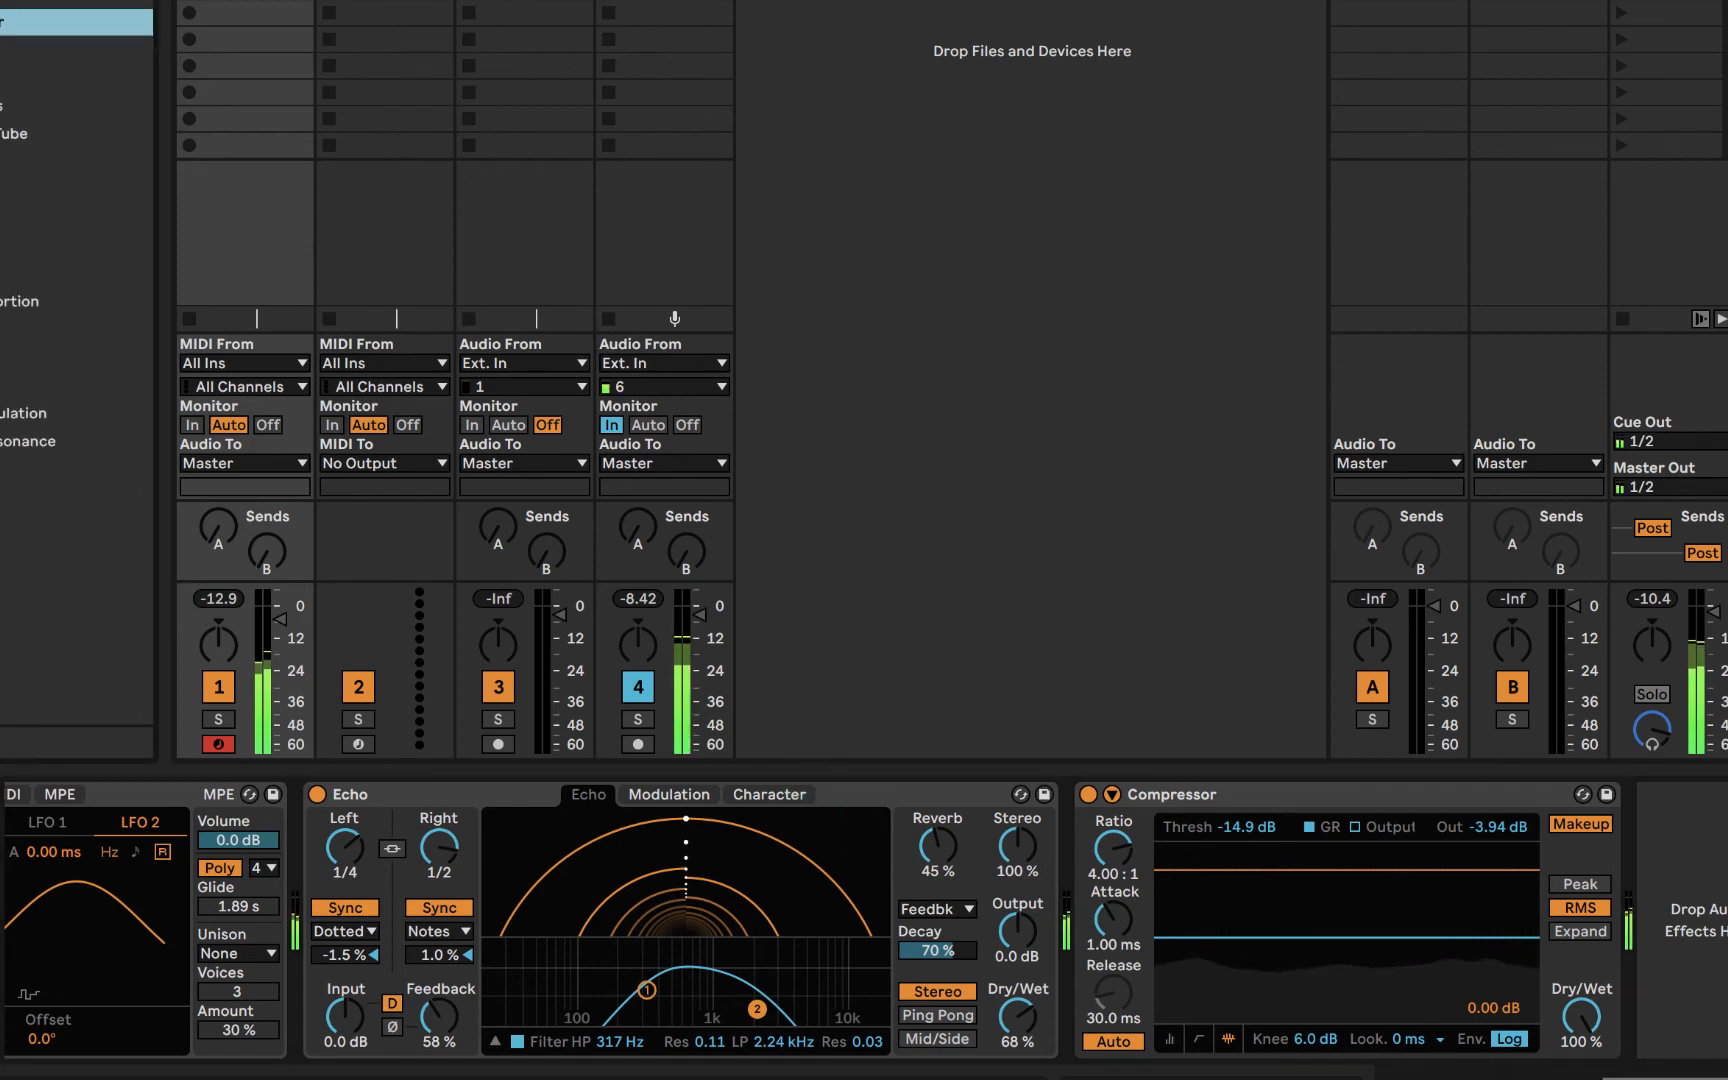
{"action": "double_click", "coordinate": [10, 274]}
{"action": "left_click", "coordinate": [1440, 797]}
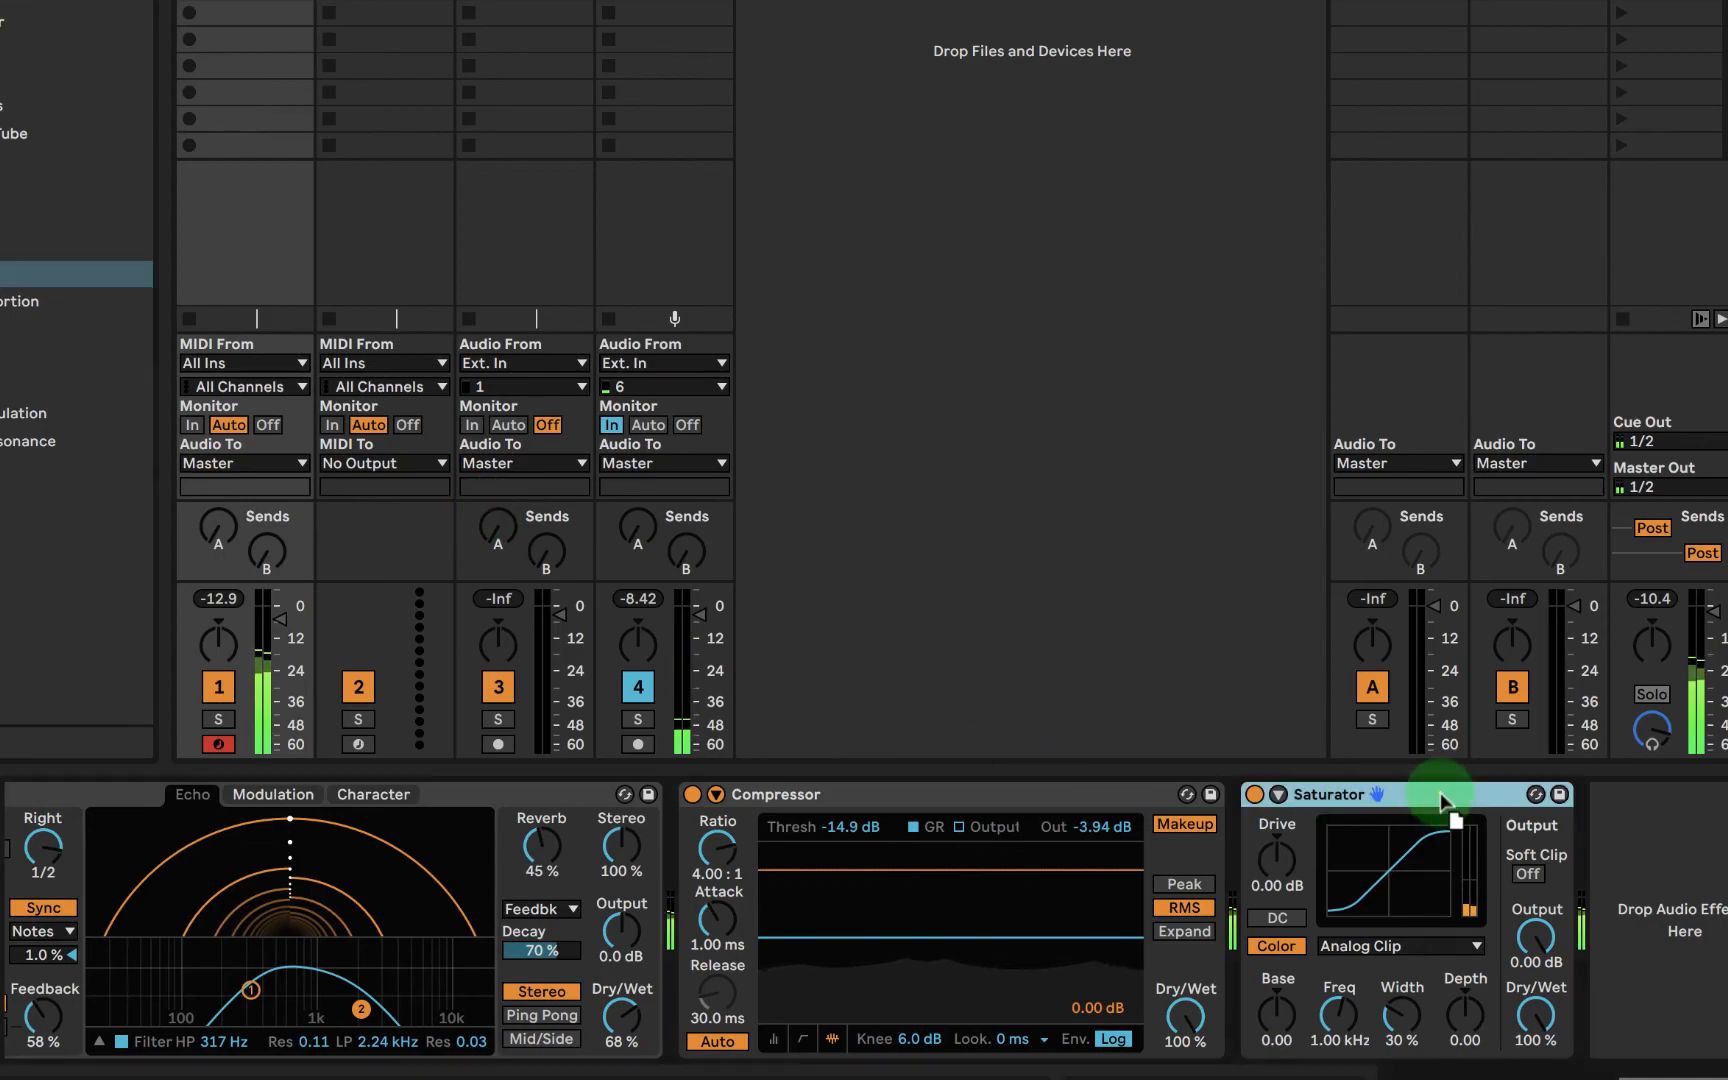
{"action": "left_click_drag", "start_coordinate": [1440, 797], "coordinate": [700, 794]}
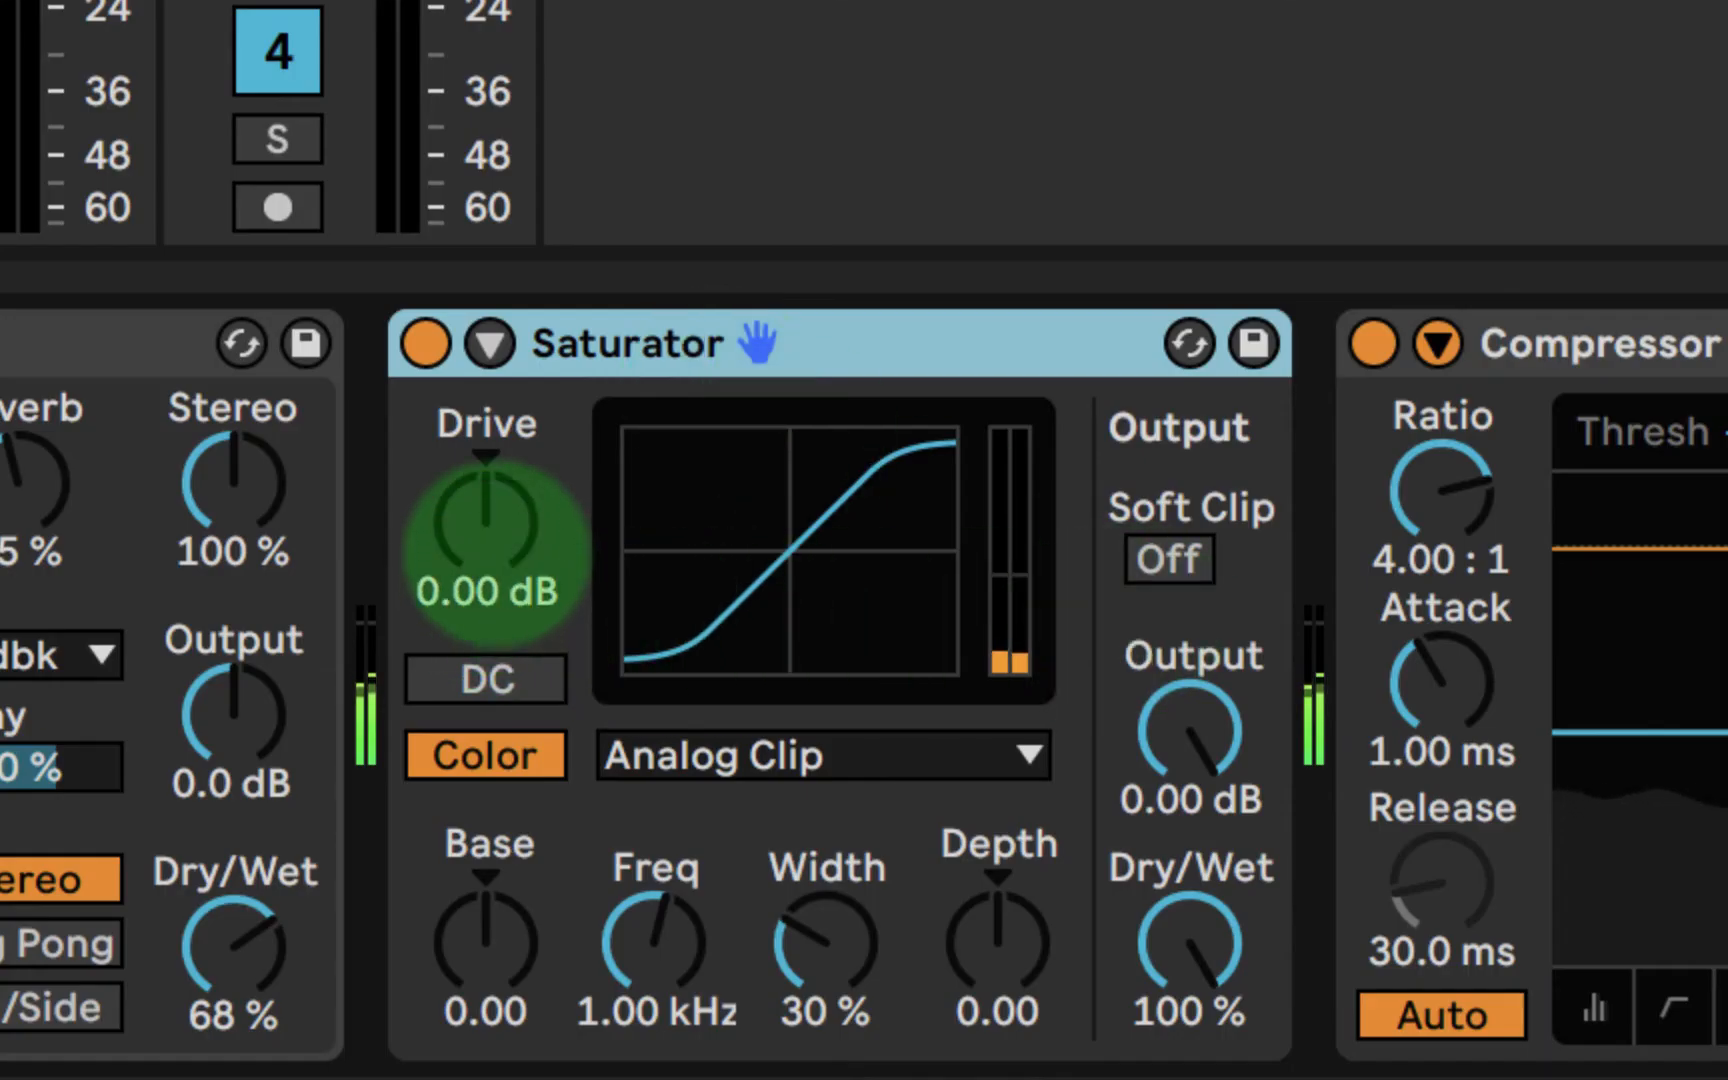
- Set the Saturator's drive to 4 dB and try the Waveshaper curve
{"action": "left_click_drag", "start_coordinate": [497, 550], "coordinate": [492, 548]}
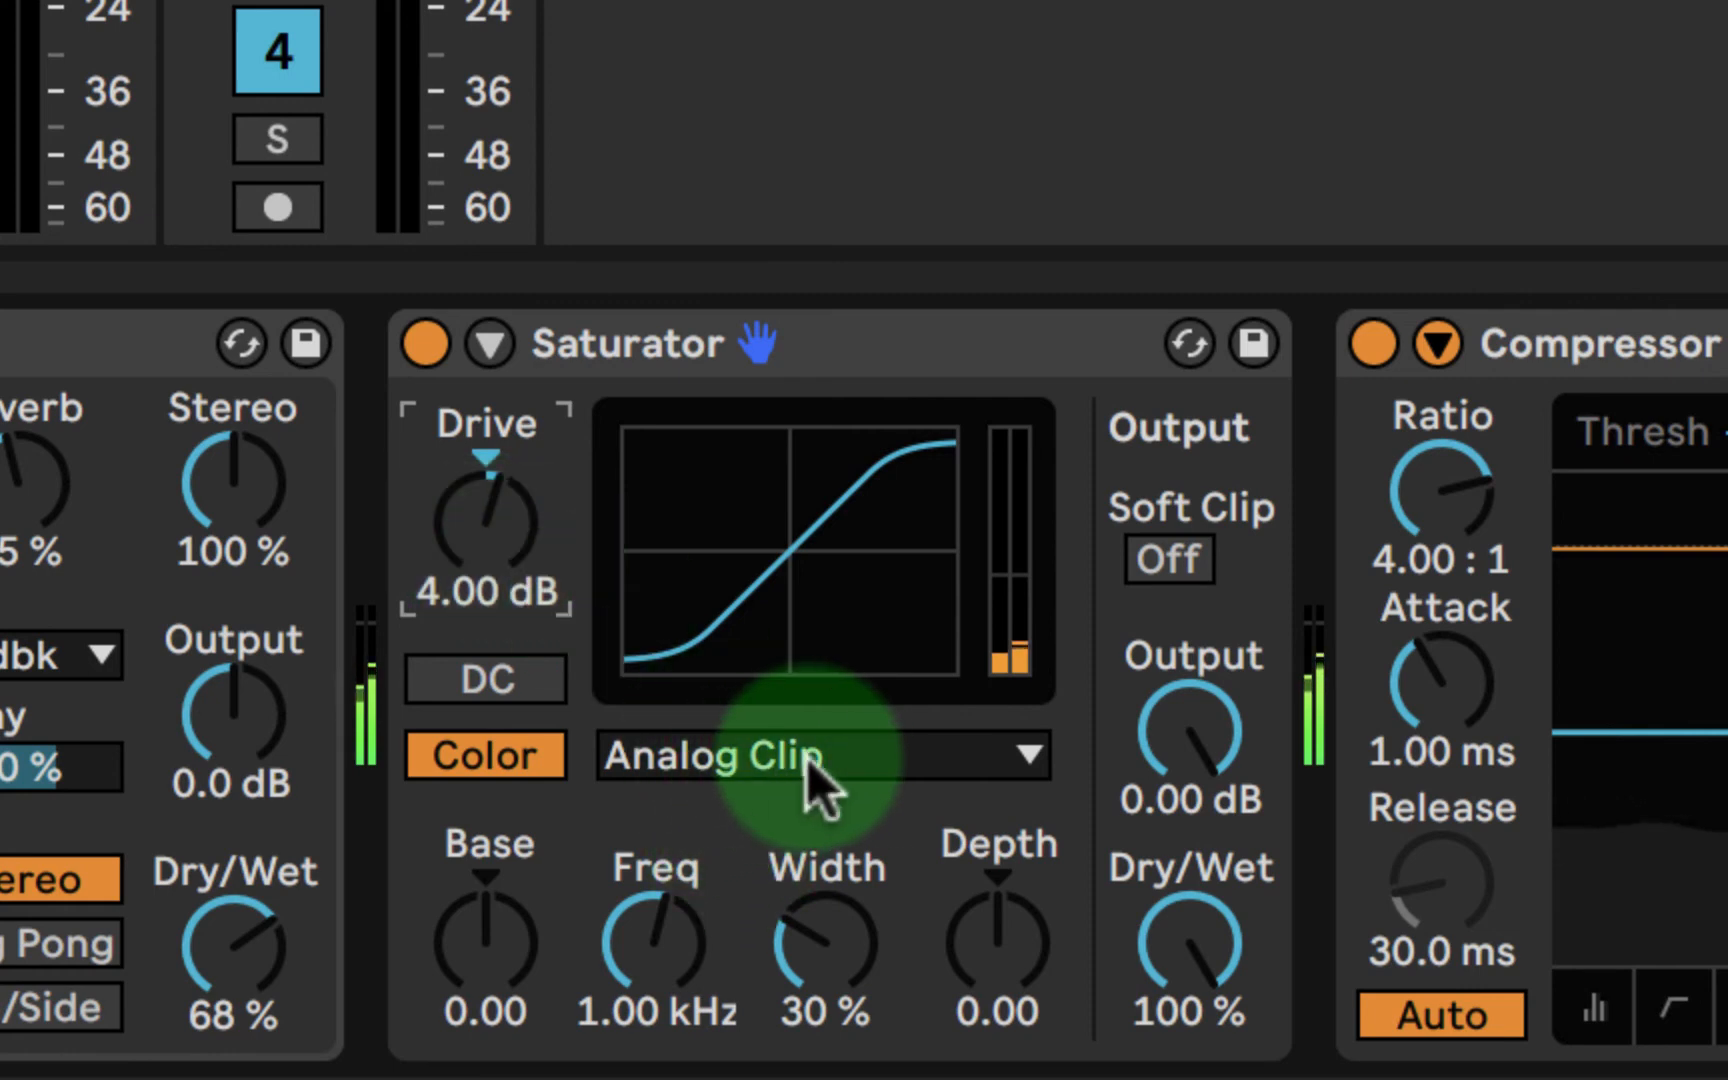
{"action": "left_click", "coordinate": [940, 780]}
{"action": "left_click", "coordinate": [914, 762]}
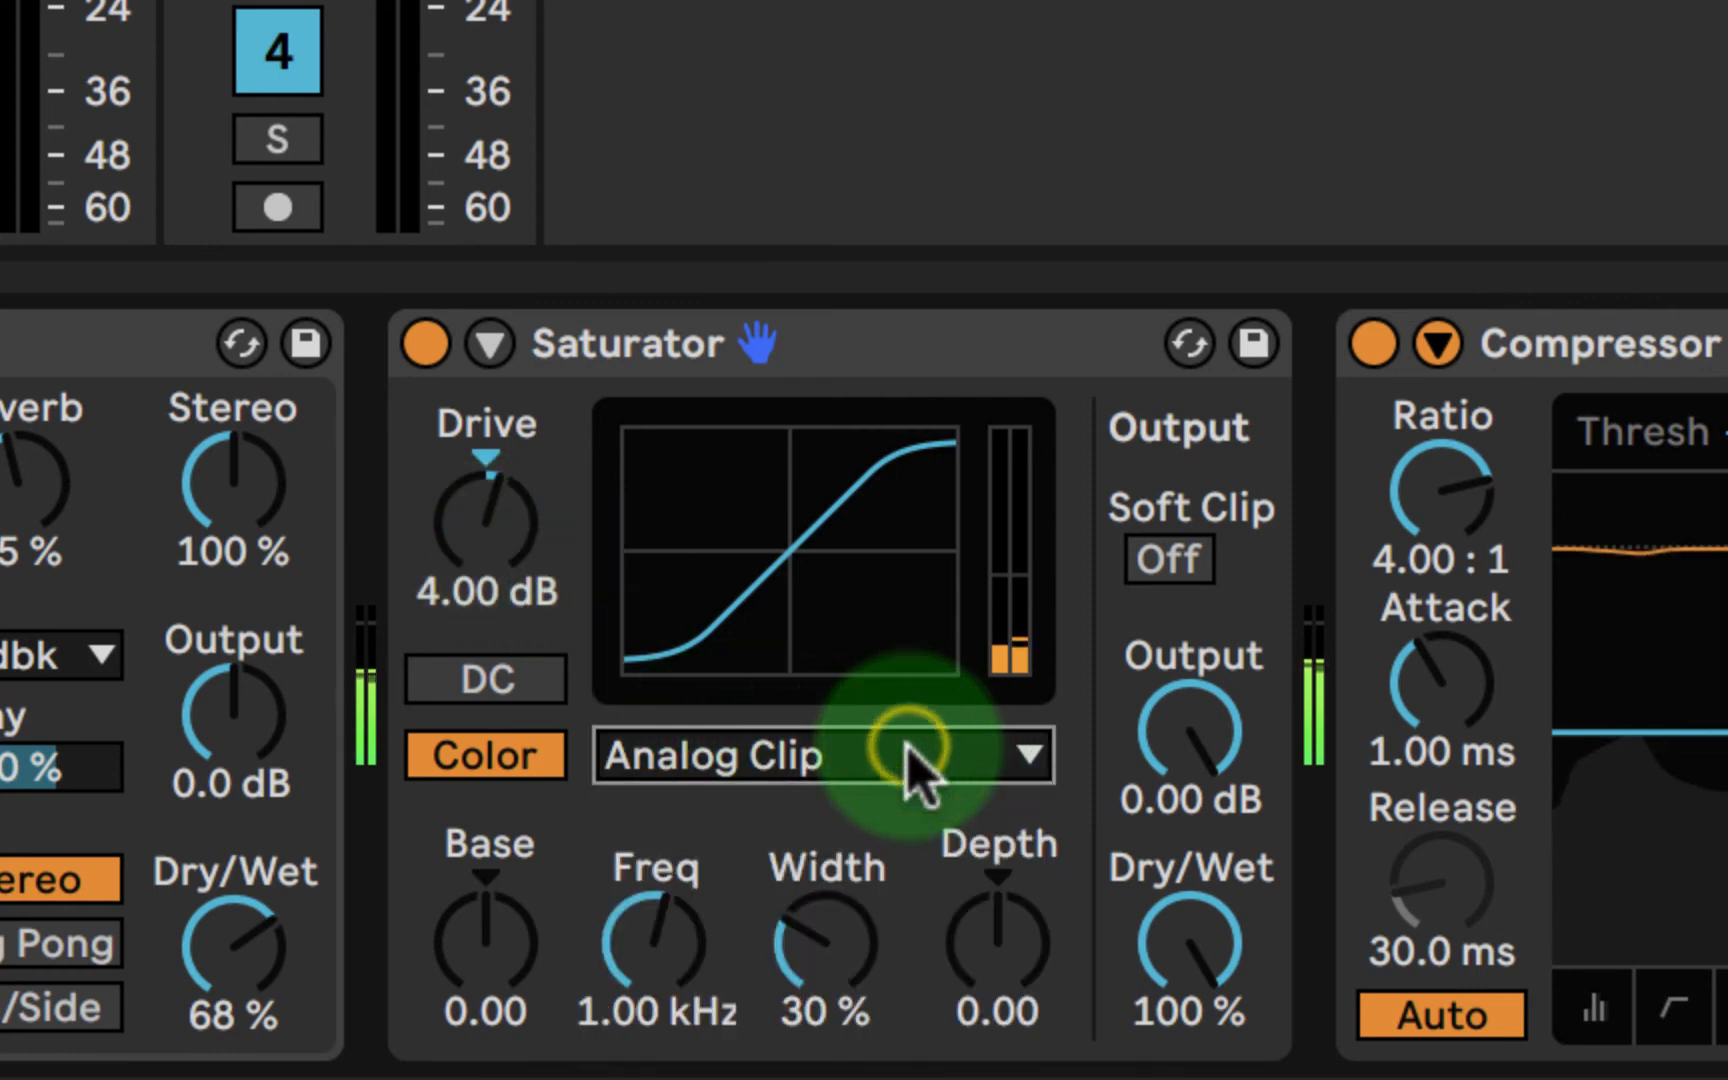
{"action": "left_click", "coordinate": [890, 756]}
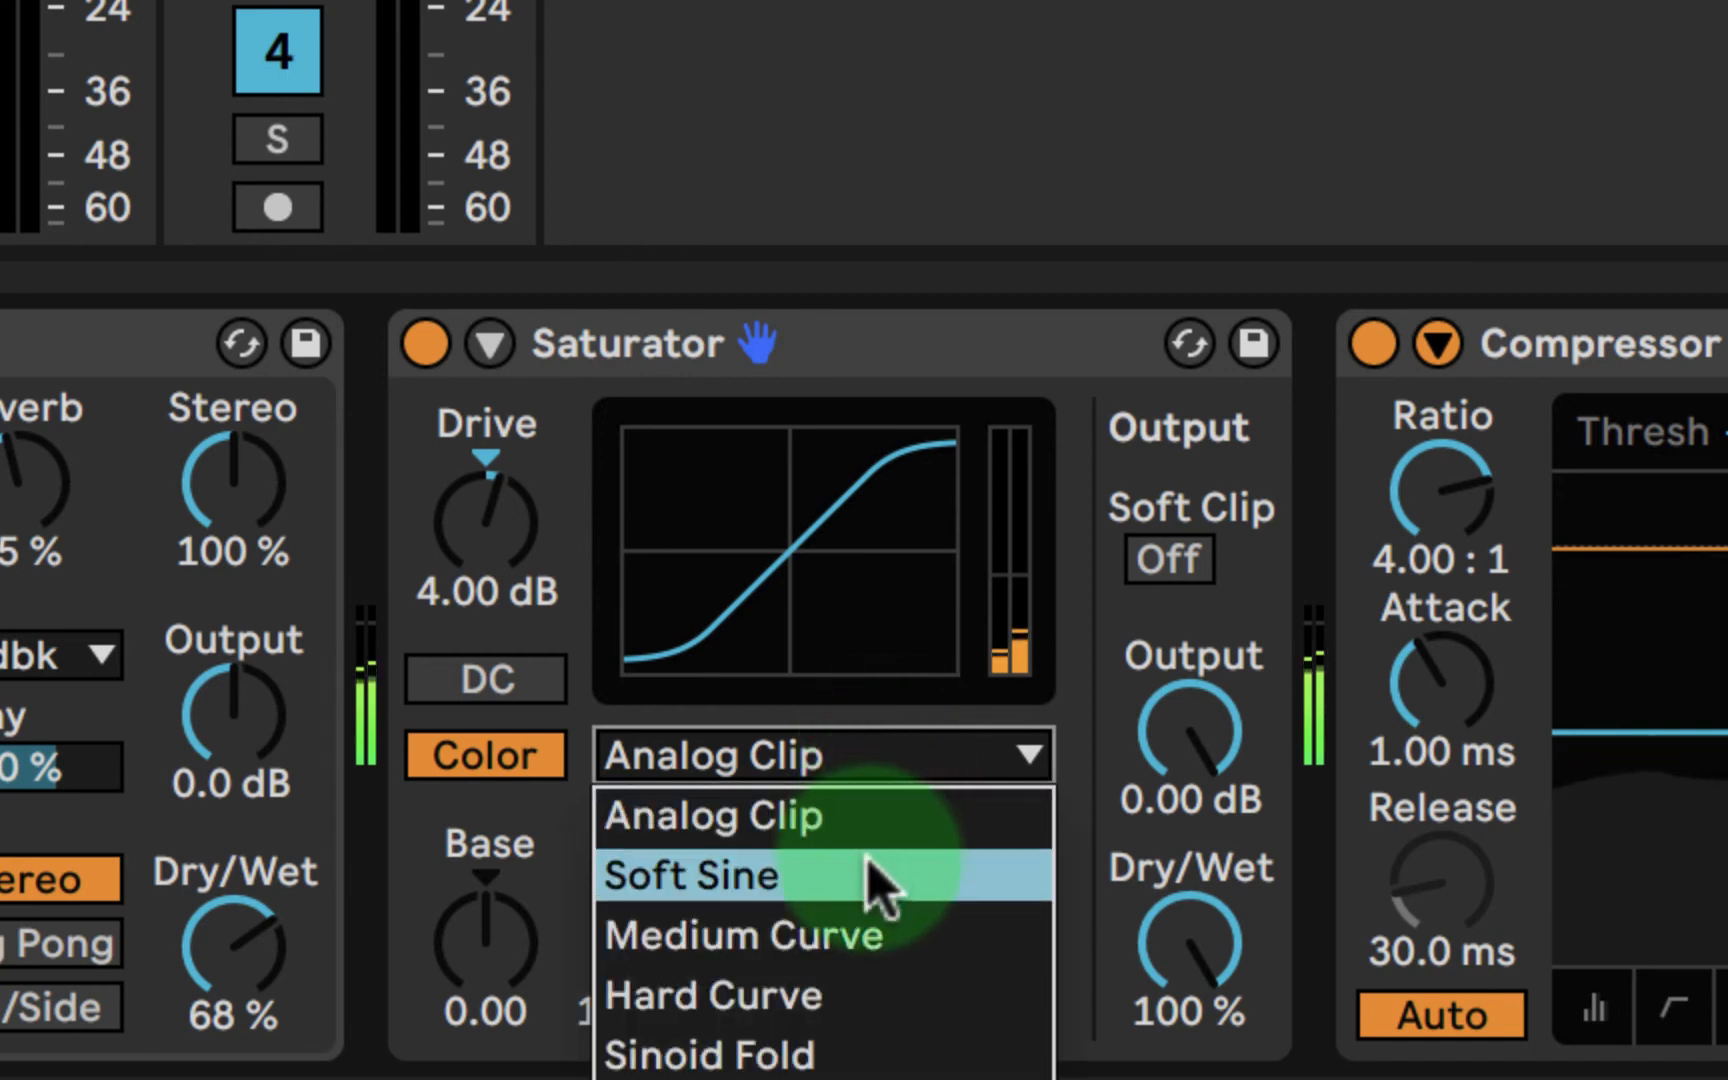
{"action": "left_click", "coordinate": [815, 1075]}
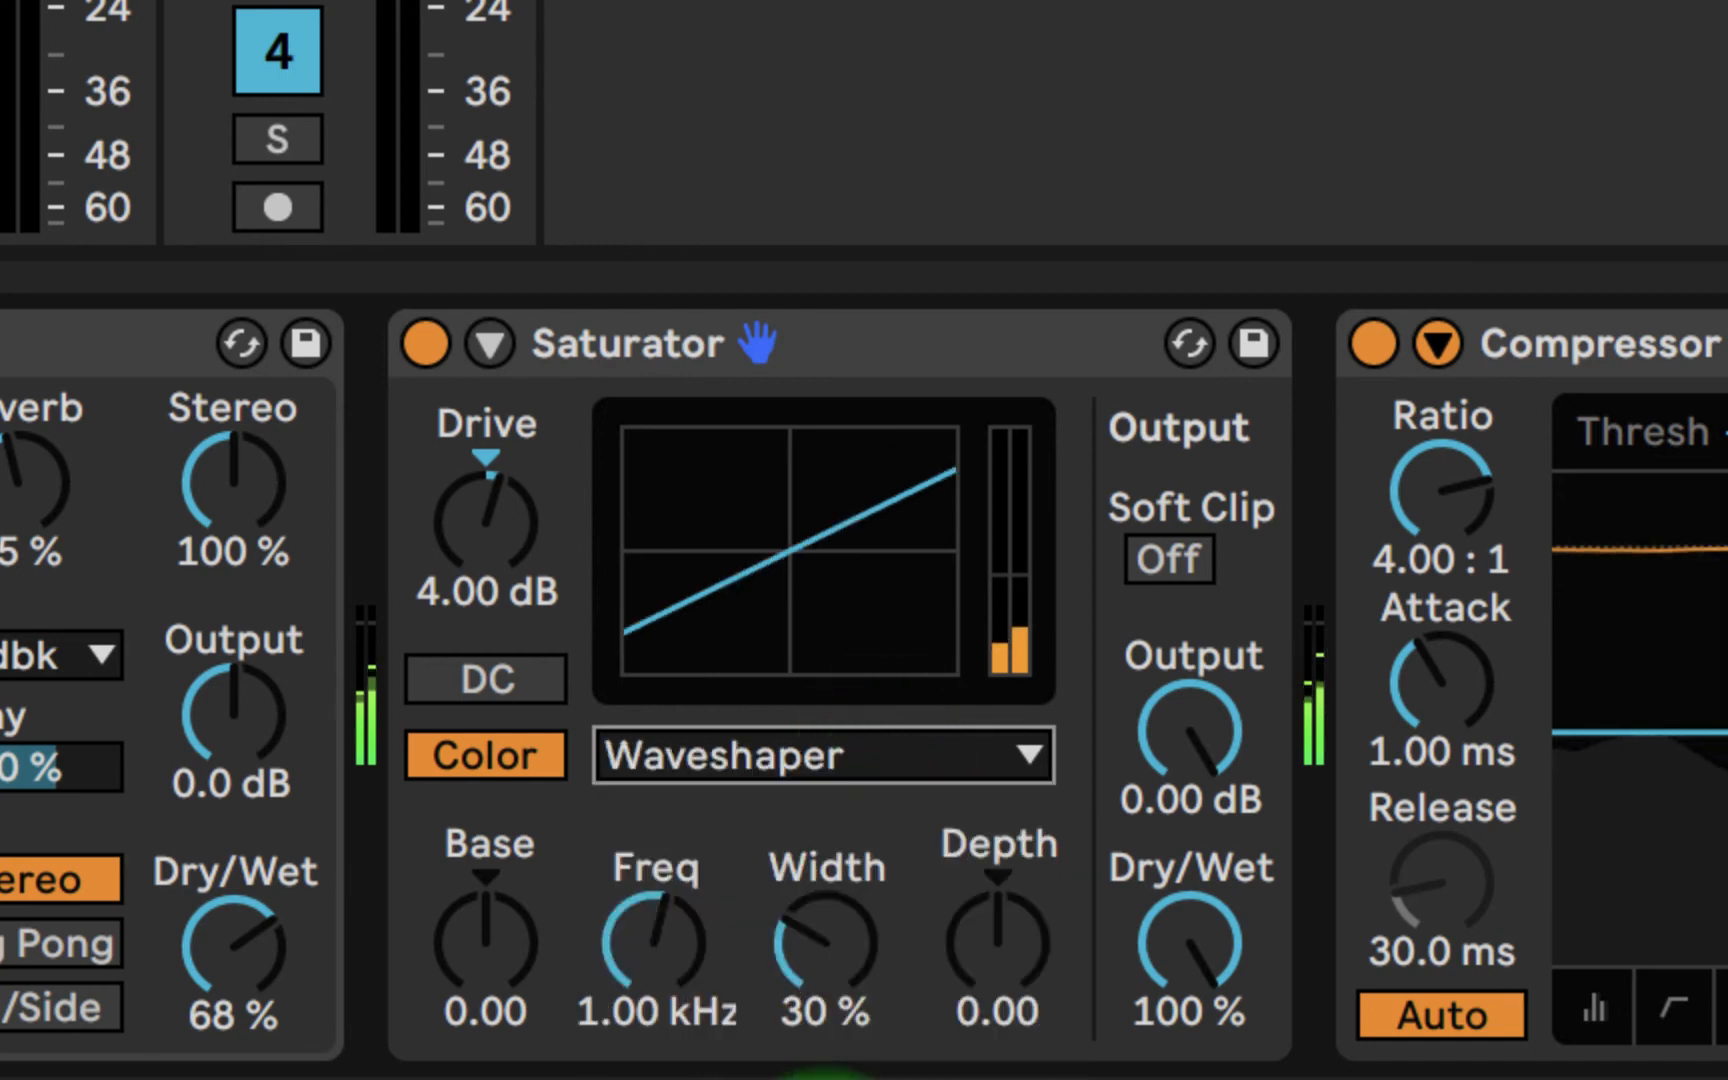
- Set the Saturator's color depth to -9.90, width to 37% and base to -0.57
{"action": "left_click_drag", "start_coordinate": [997, 940], "coordinate": [1020, 955]}
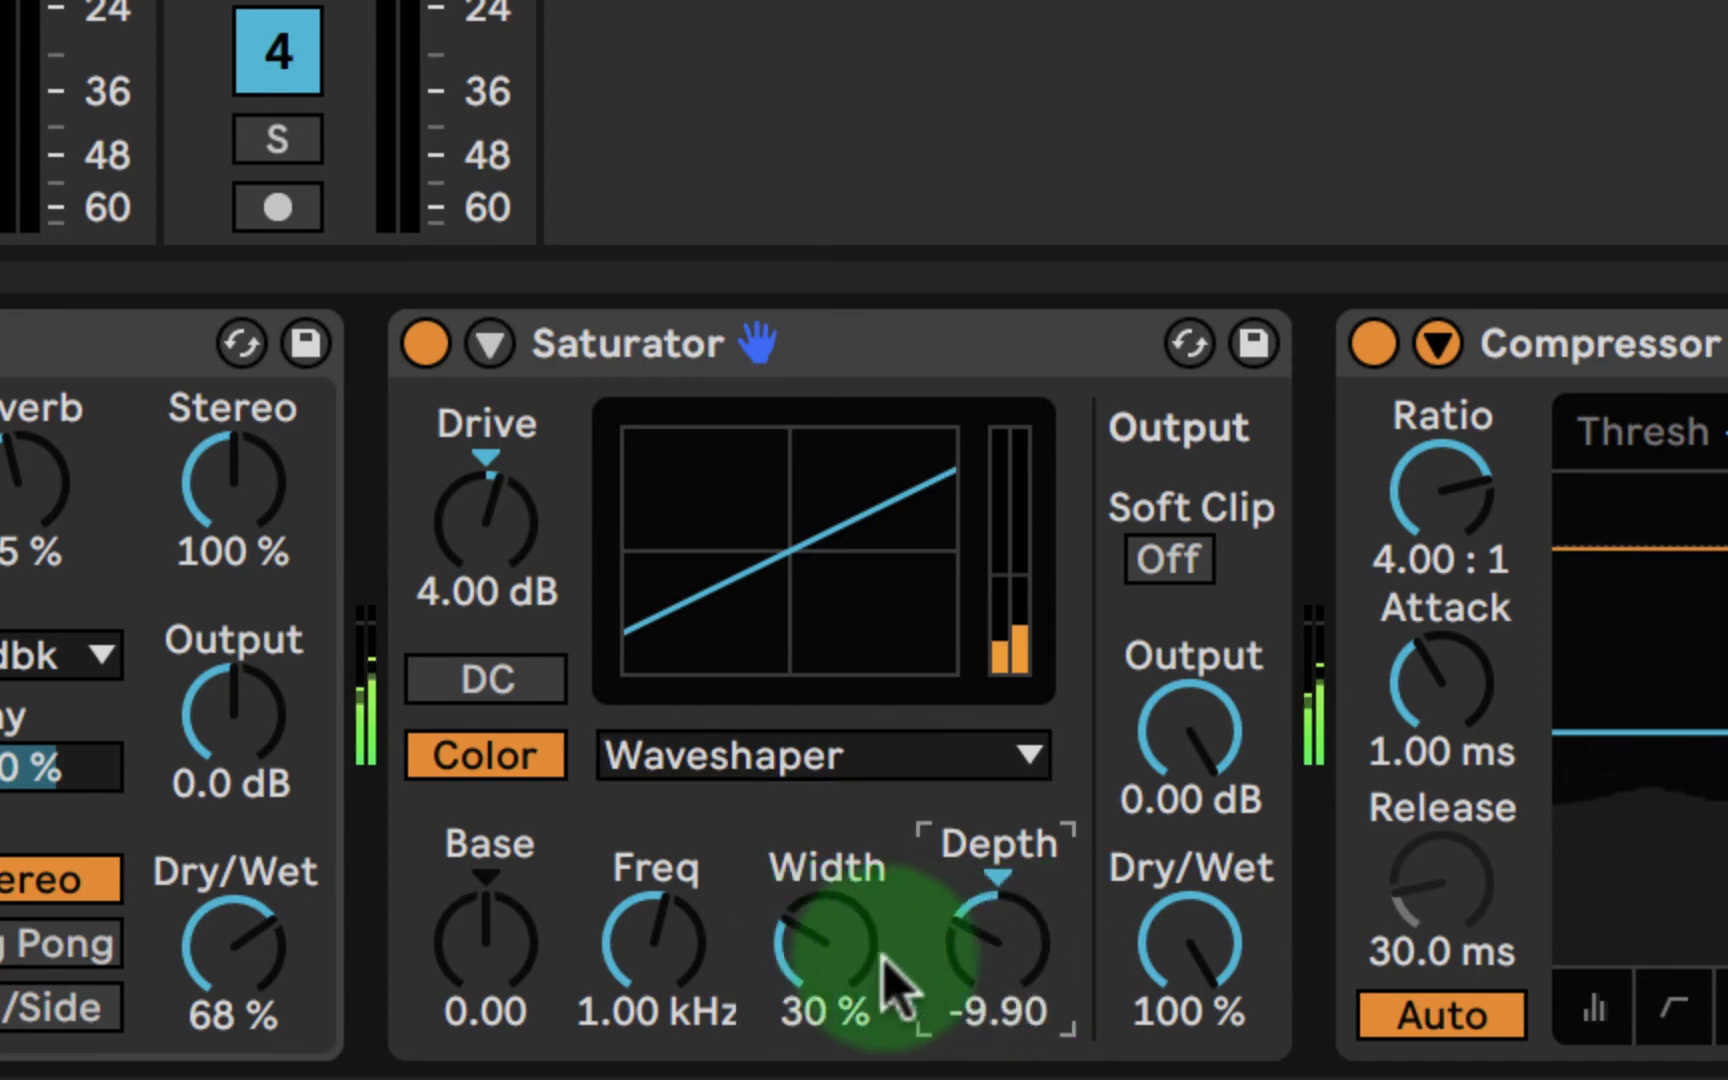
{"action": "left_click_drag", "start_coordinate": [858, 950], "coordinate": [820, 948]}
{"action": "left_click_drag", "start_coordinate": [488, 938], "coordinate": [490, 932]}
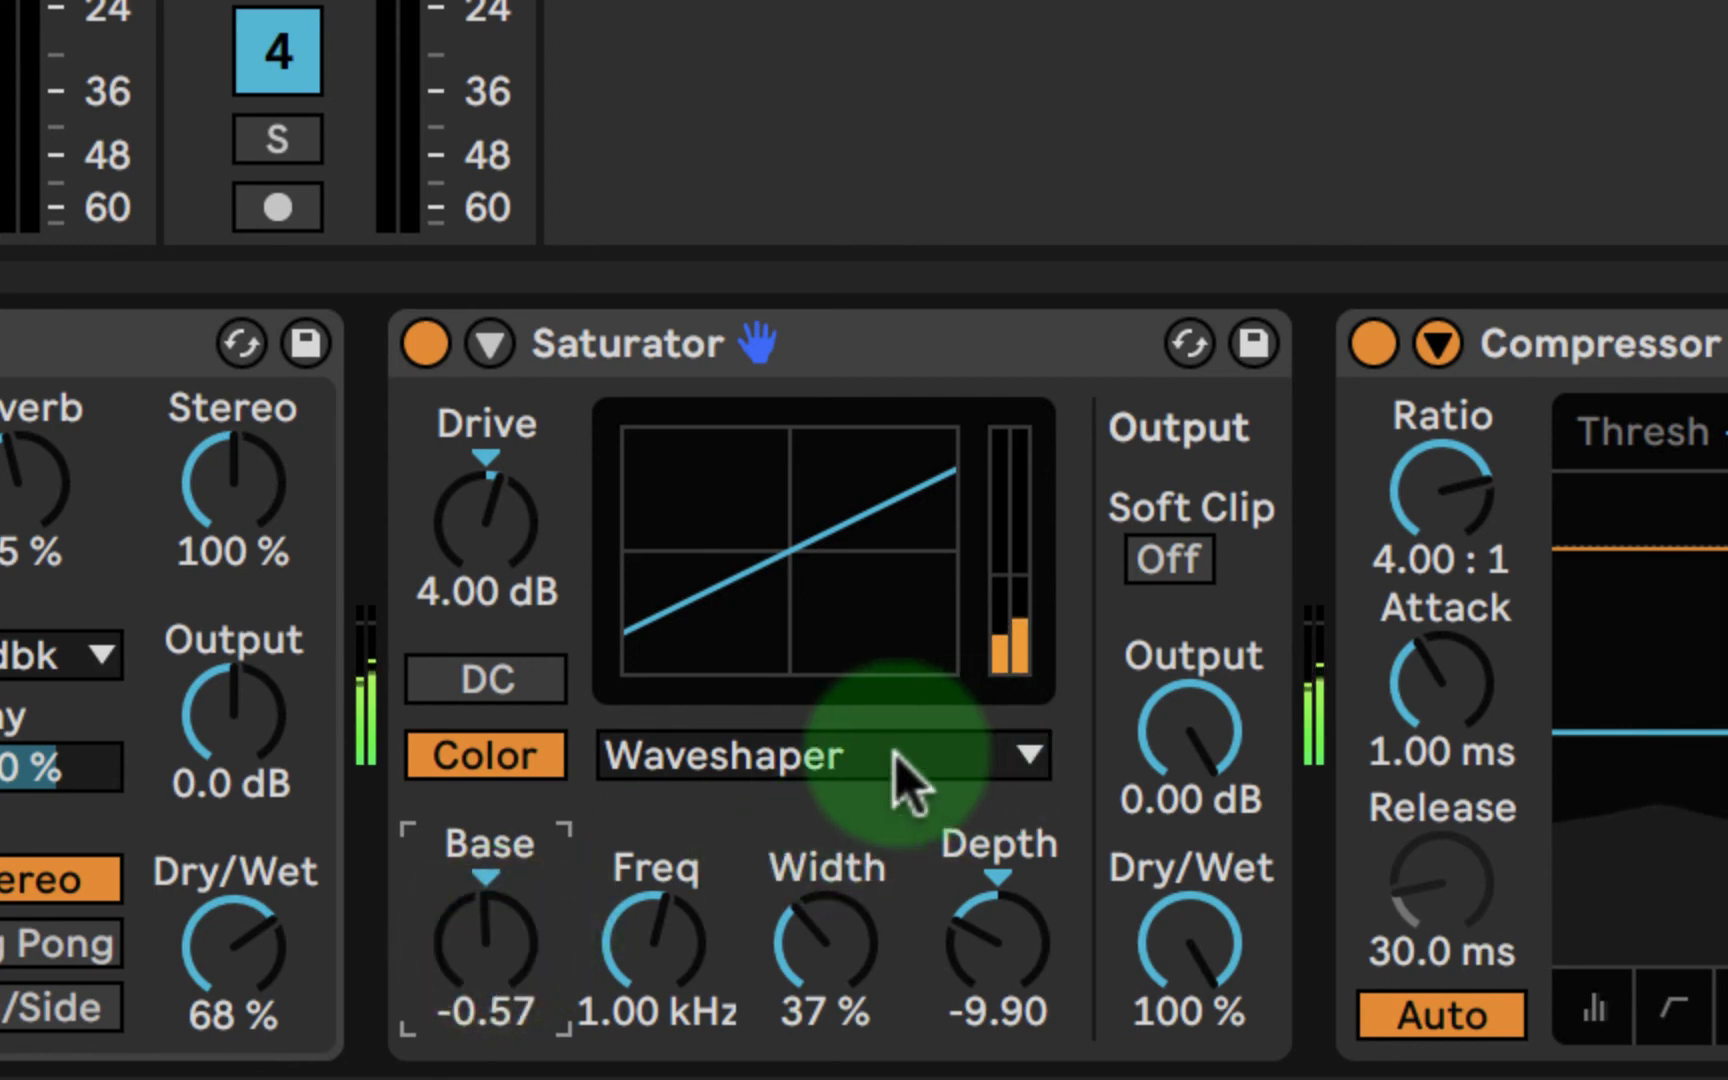
- Return the Saturator to the Analog Clip curve with depth 4.95 and width 40%
{"action": "left_click_drag", "start_coordinate": [1003, 935], "coordinate": [1000, 970]}
{"action": "left_click", "coordinate": [840, 755]}
{"action": "left_click", "coordinate": [825, 815]}
{"action": "mouse_move", "coordinate": [822, 940]}
{"action": "left_mouse_down"}
{"action": "mouse_move", "coordinate": [822, 905]}
{"action": "mouse_move", "coordinate": [822, 935]}
{"action": "left_mouse_up"}
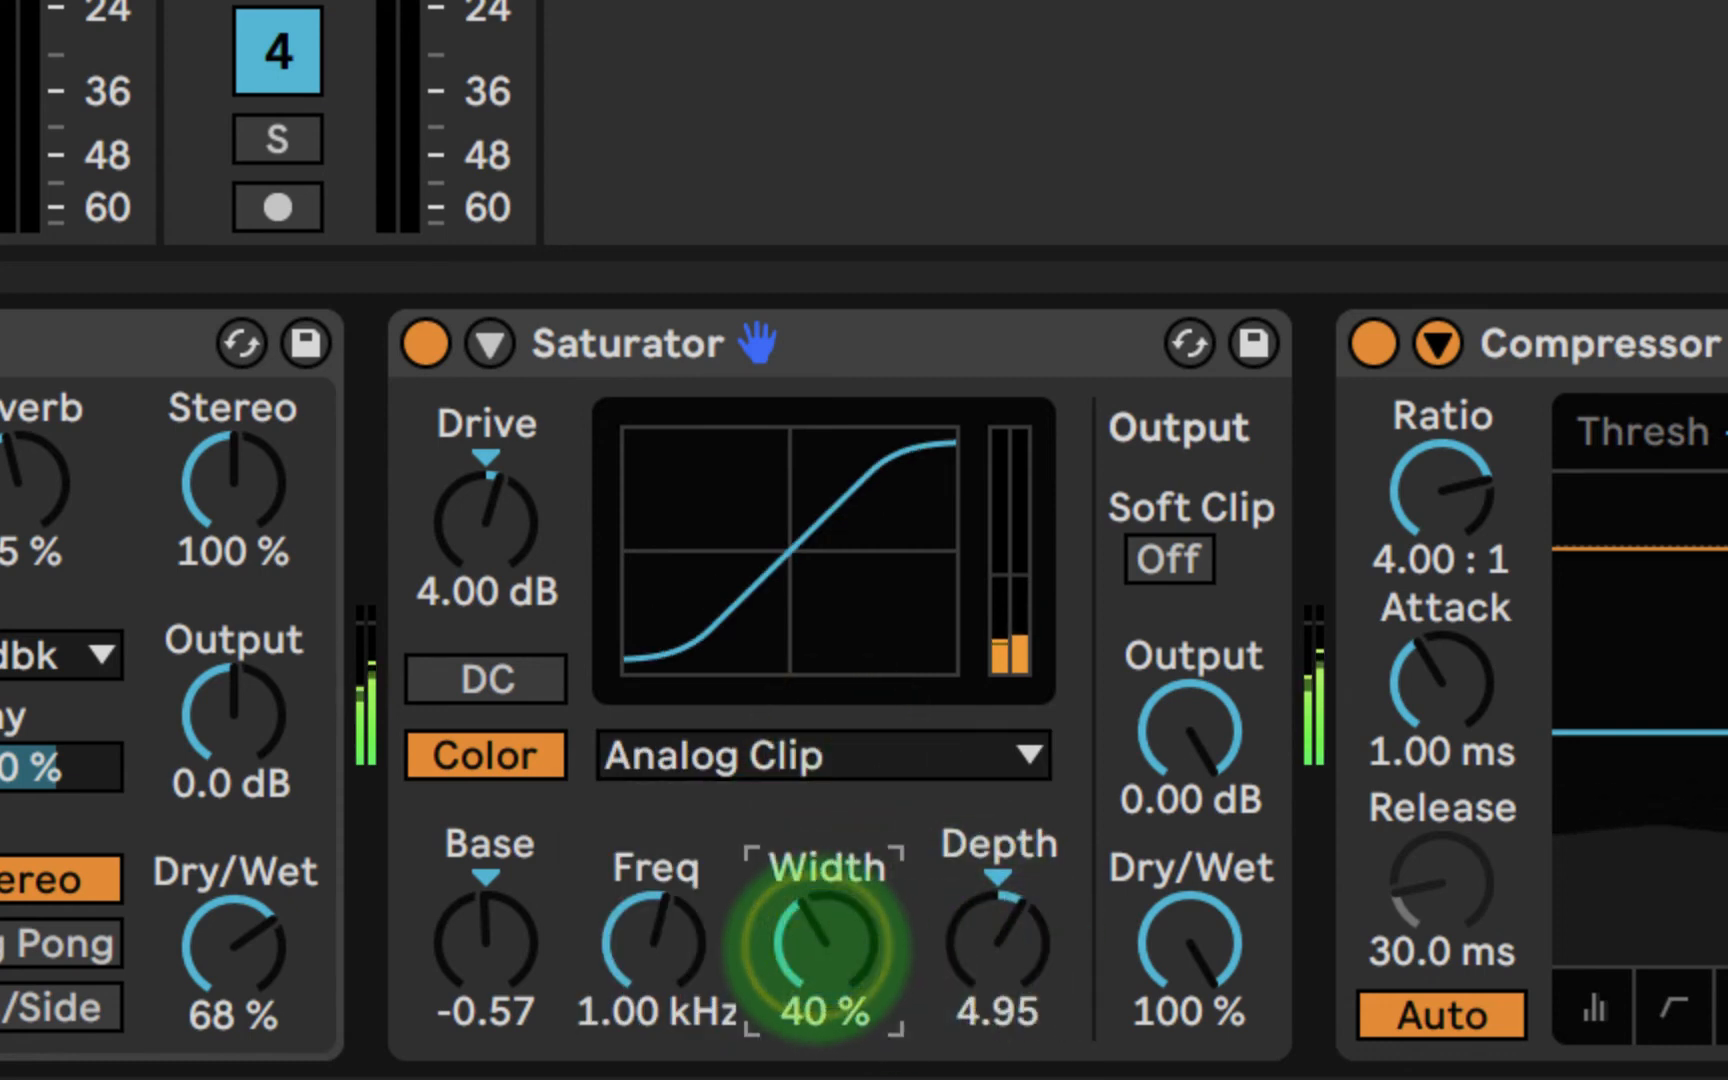
- Set the Saturator's base to 5.14 and drive to 3.43 dB, and compare the sound with the device bypassed
{"action": "left_click", "coordinate": [1168, 560]}
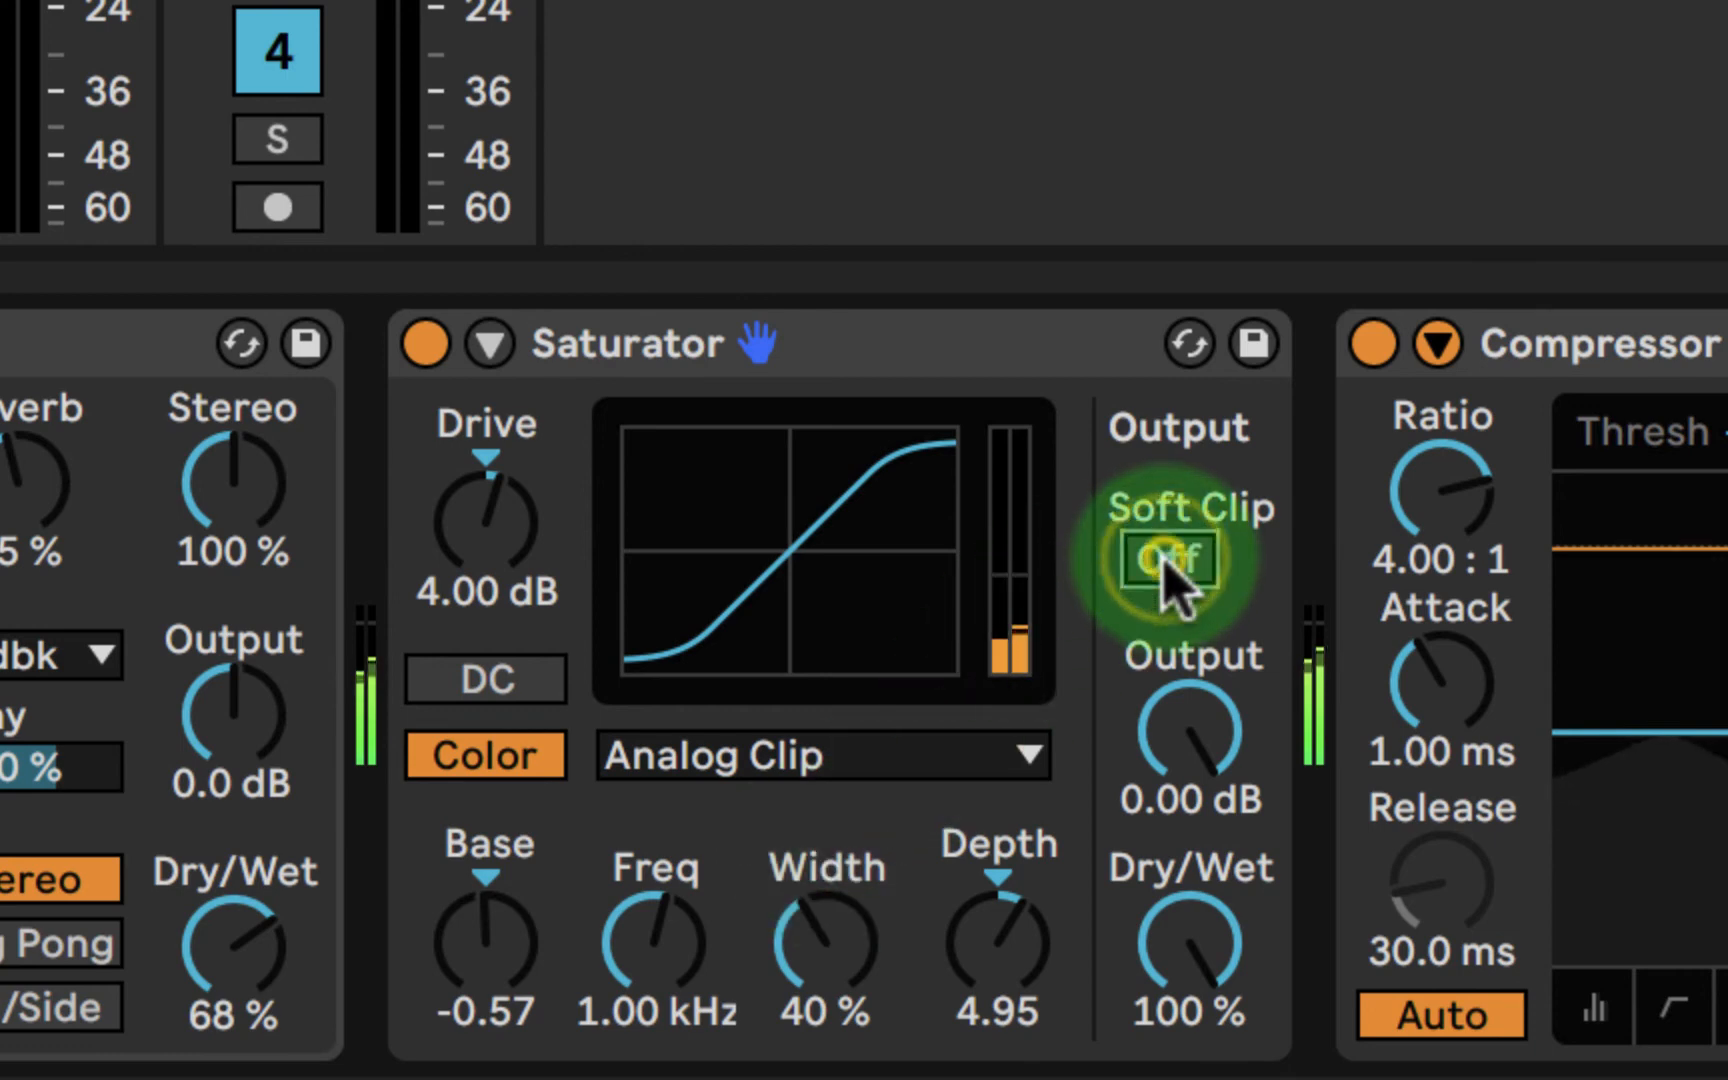
{"action": "left_click", "coordinate": [1145, 930]}
{"action": "left_click_drag", "start_coordinate": [1140, 930], "coordinate": [1140, 930]}
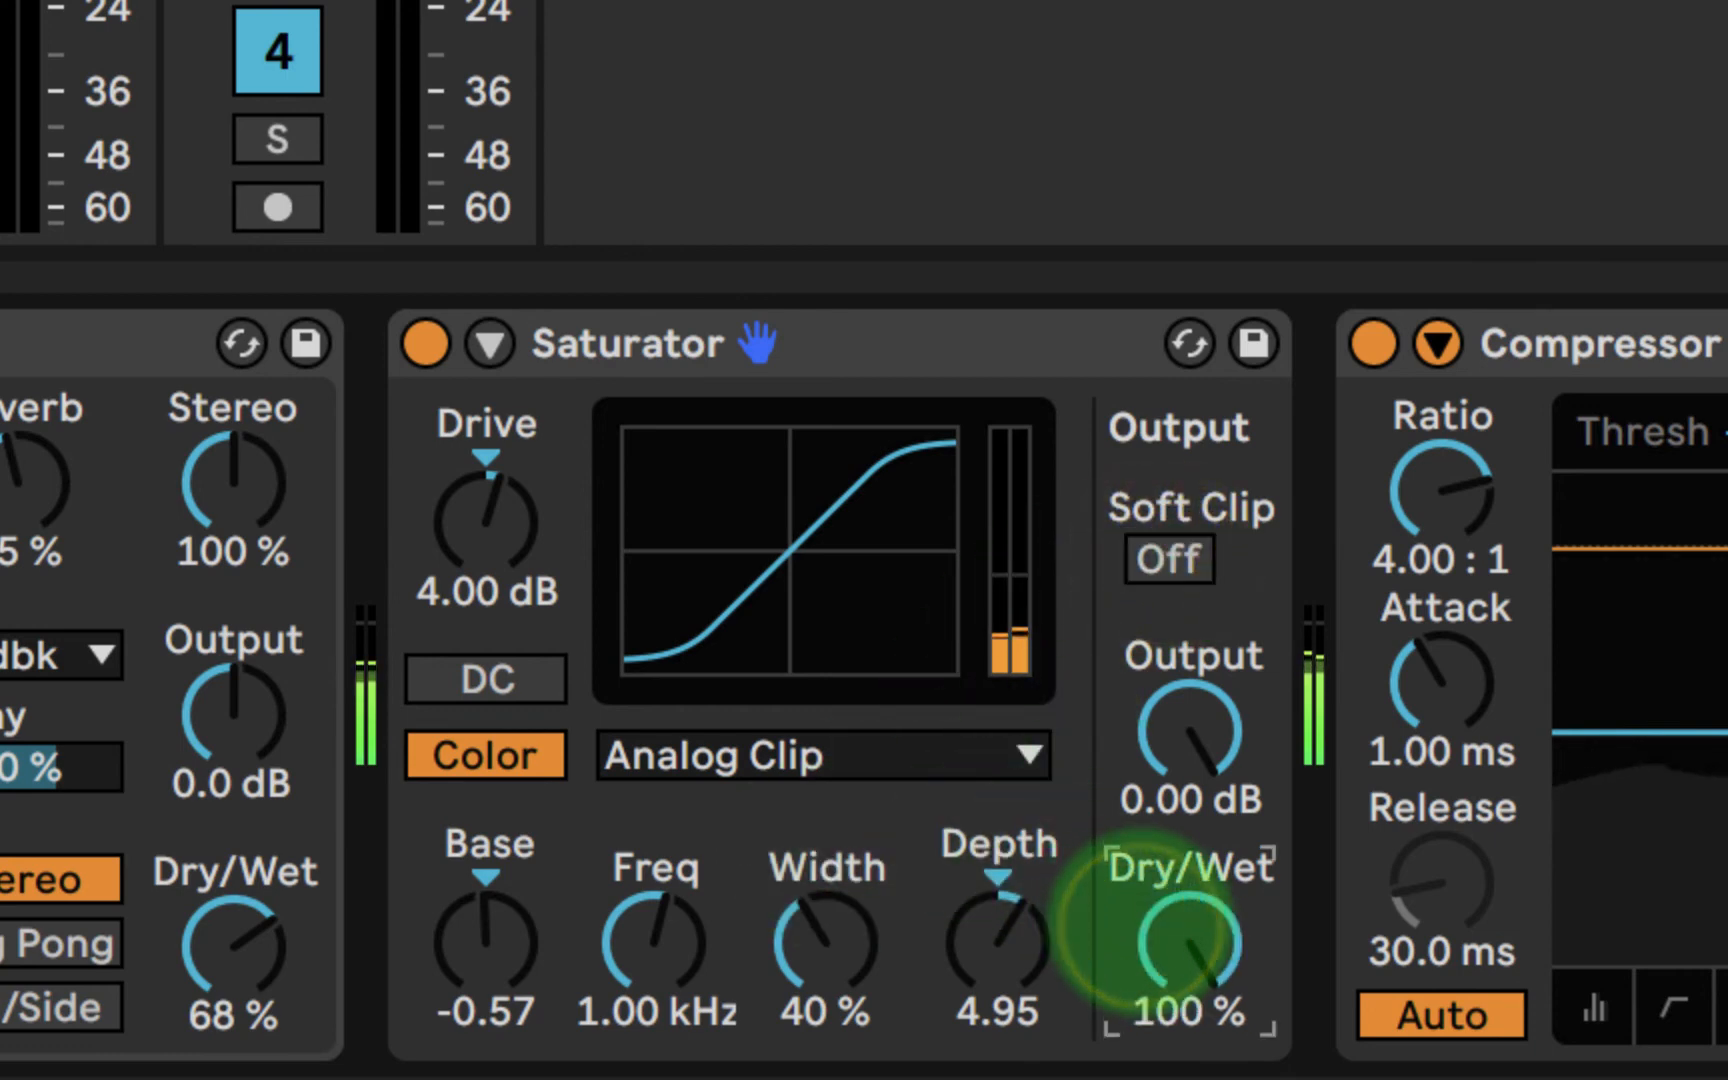
{"action": "mouse_move", "coordinate": [455, 960]}
{"action": "left_mouse_down"}
{"action": "mouse_move", "coordinate": [455, 900]}
{"action": "mouse_move", "coordinate": [455, 1010]}
{"action": "mouse_move", "coordinate": [455, 950]}
{"action": "left_mouse_up"}
{"action": "mouse_move", "coordinate": [485, 515]}
{"action": "left_mouse_down"}
{"action": "mouse_move", "coordinate": [485, 470]}
{"action": "mouse_move", "coordinate": [485, 575]}
{"action": "mouse_move", "coordinate": [485, 520]}
{"action": "left_mouse_up"}
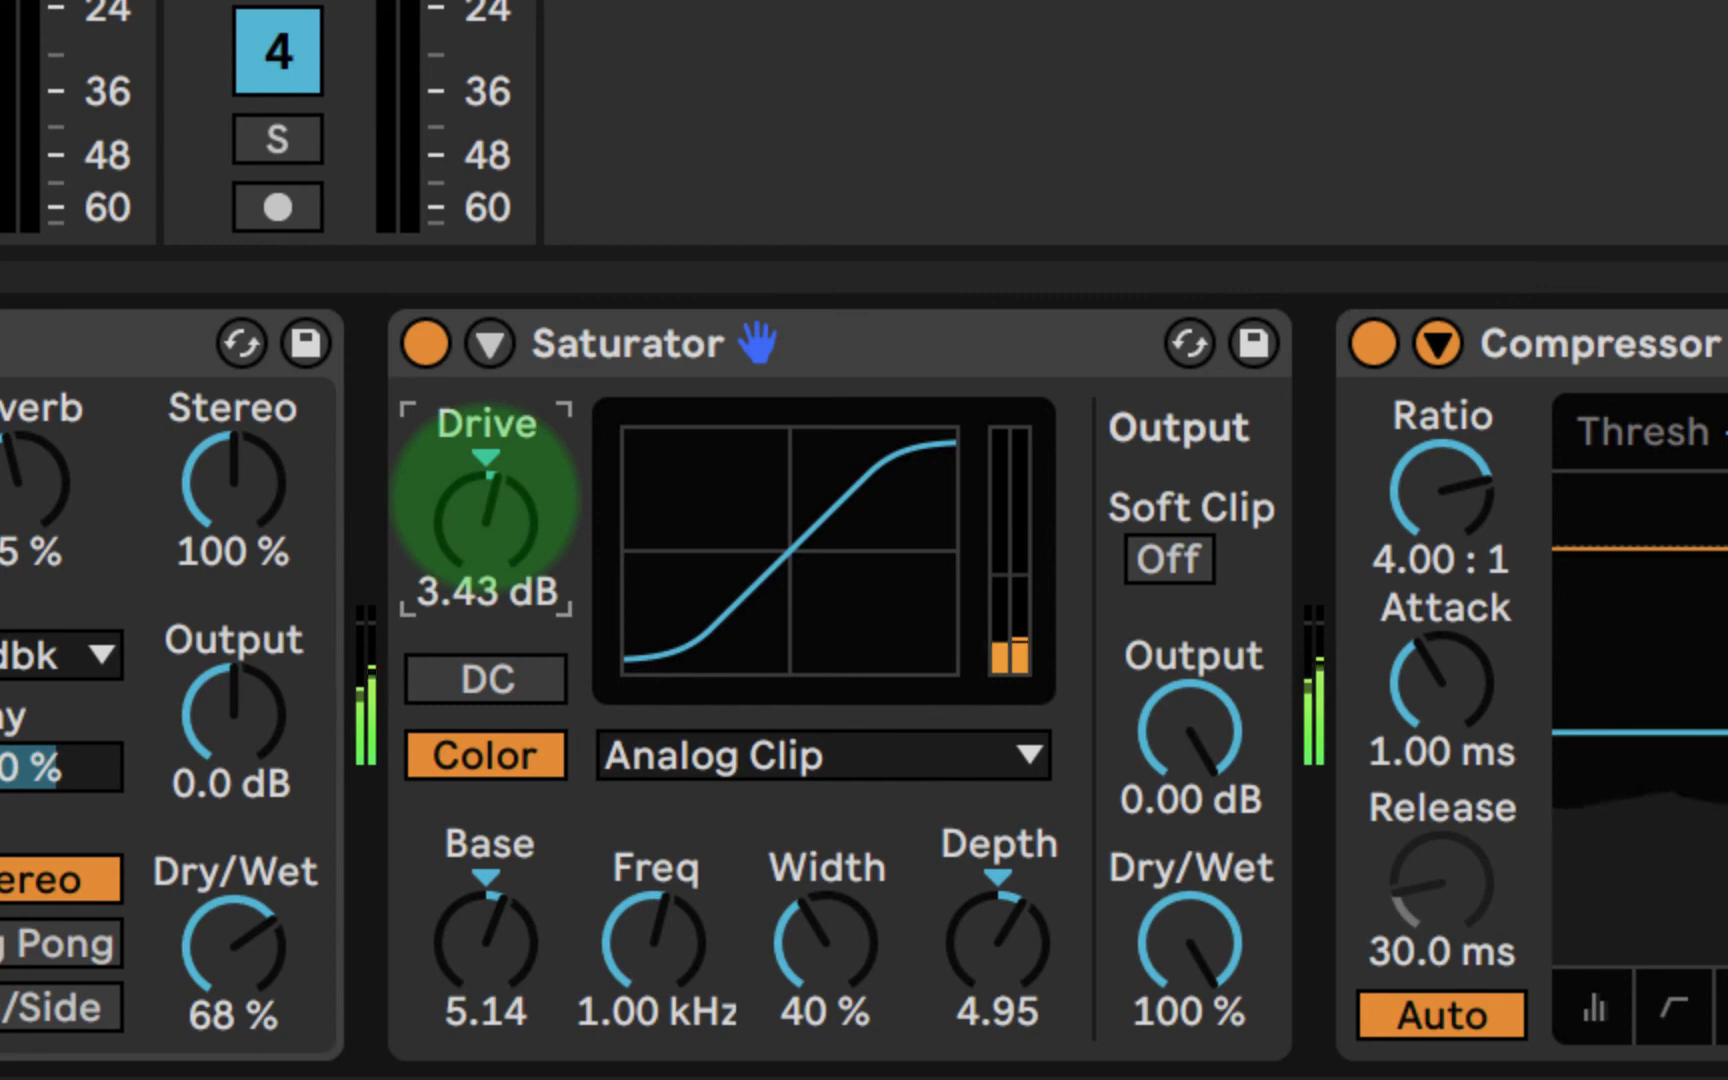
{"action": "left_click", "coordinate": [415, 343]}
{"action": "left_click", "coordinate": [415, 343]}
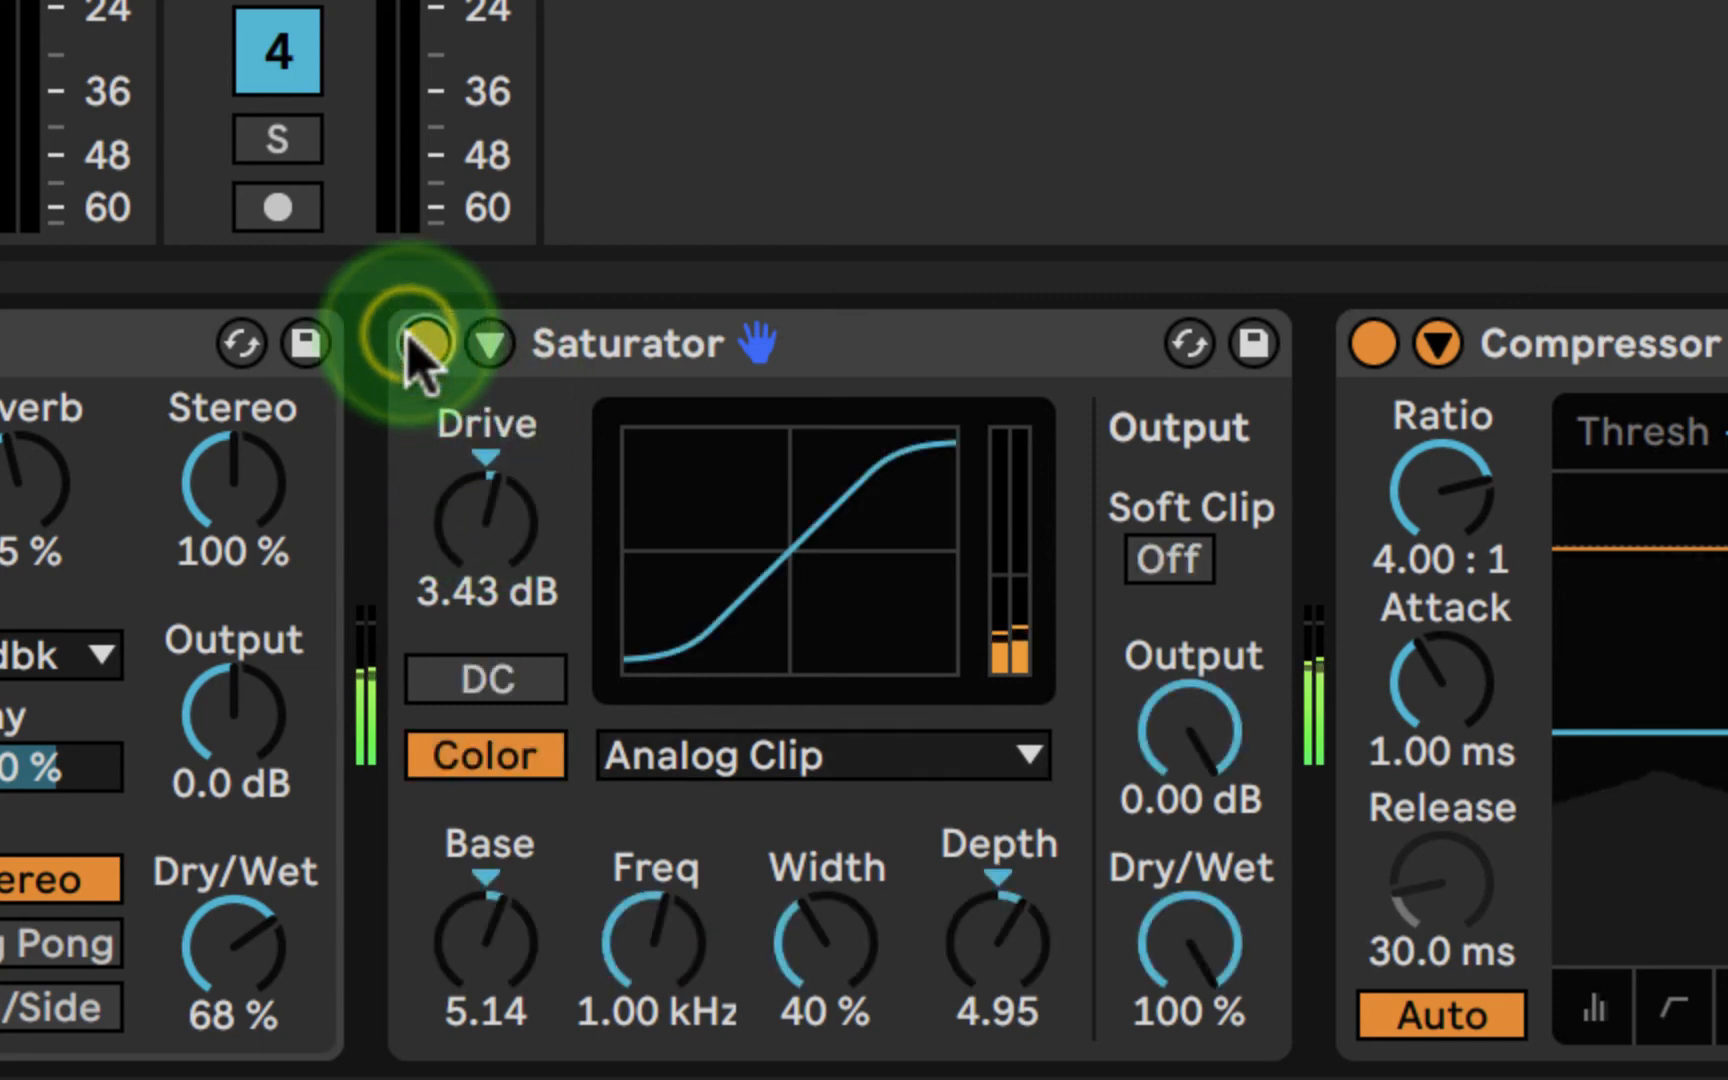
- Try the Soft Sine curve on the Saturator and set the color depth to 4.57
{"action": "left_click", "coordinate": [812, 757]}
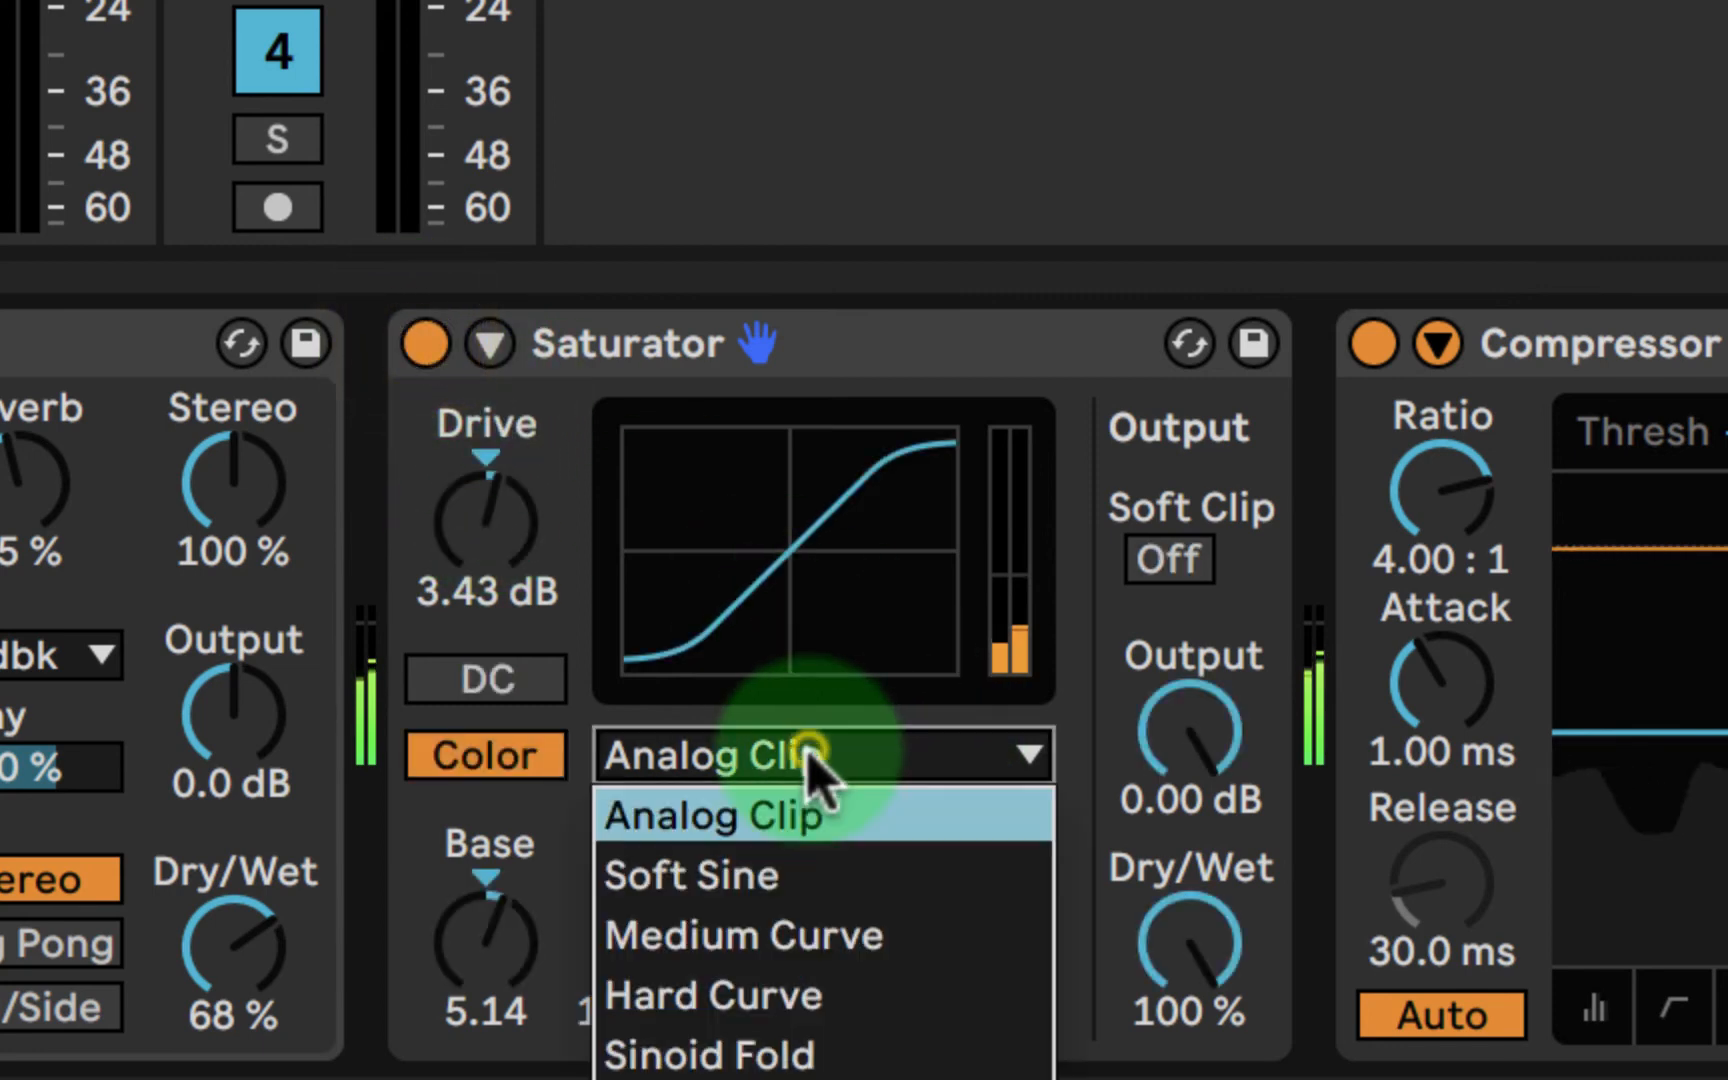
{"action": "left_click", "coordinate": [797, 874]}
{"action": "mouse_move", "coordinate": [1000, 950]}
{"action": "left_mouse_down"}
{"action": "mouse_move", "coordinate": [1003, 1000]}
{"action": "mouse_move", "coordinate": [1003, 935]}
{"action": "left_mouse_up"}
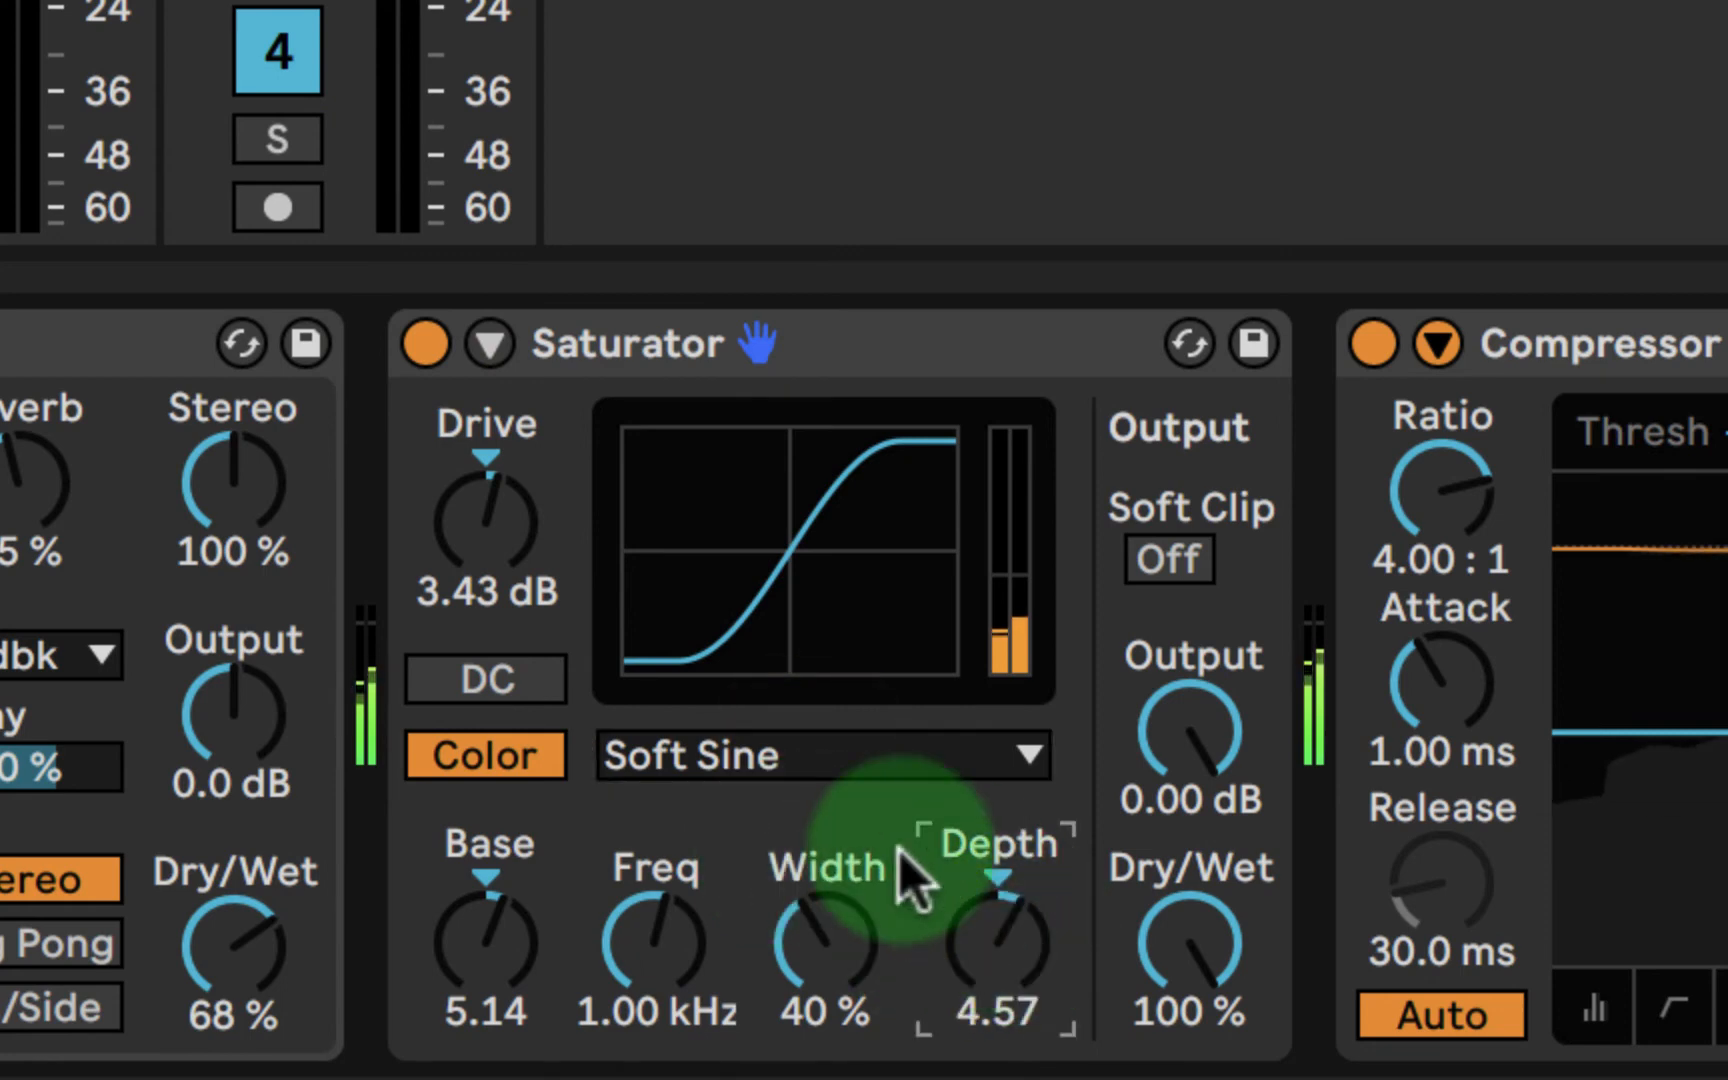
- Try the Medium Curve, Hard Curve, Sinoid Fold and Digital Clip curves on the Saturator
{"action": "left_click", "coordinate": [790, 765]}
{"action": "left_click", "coordinate": [785, 935]}
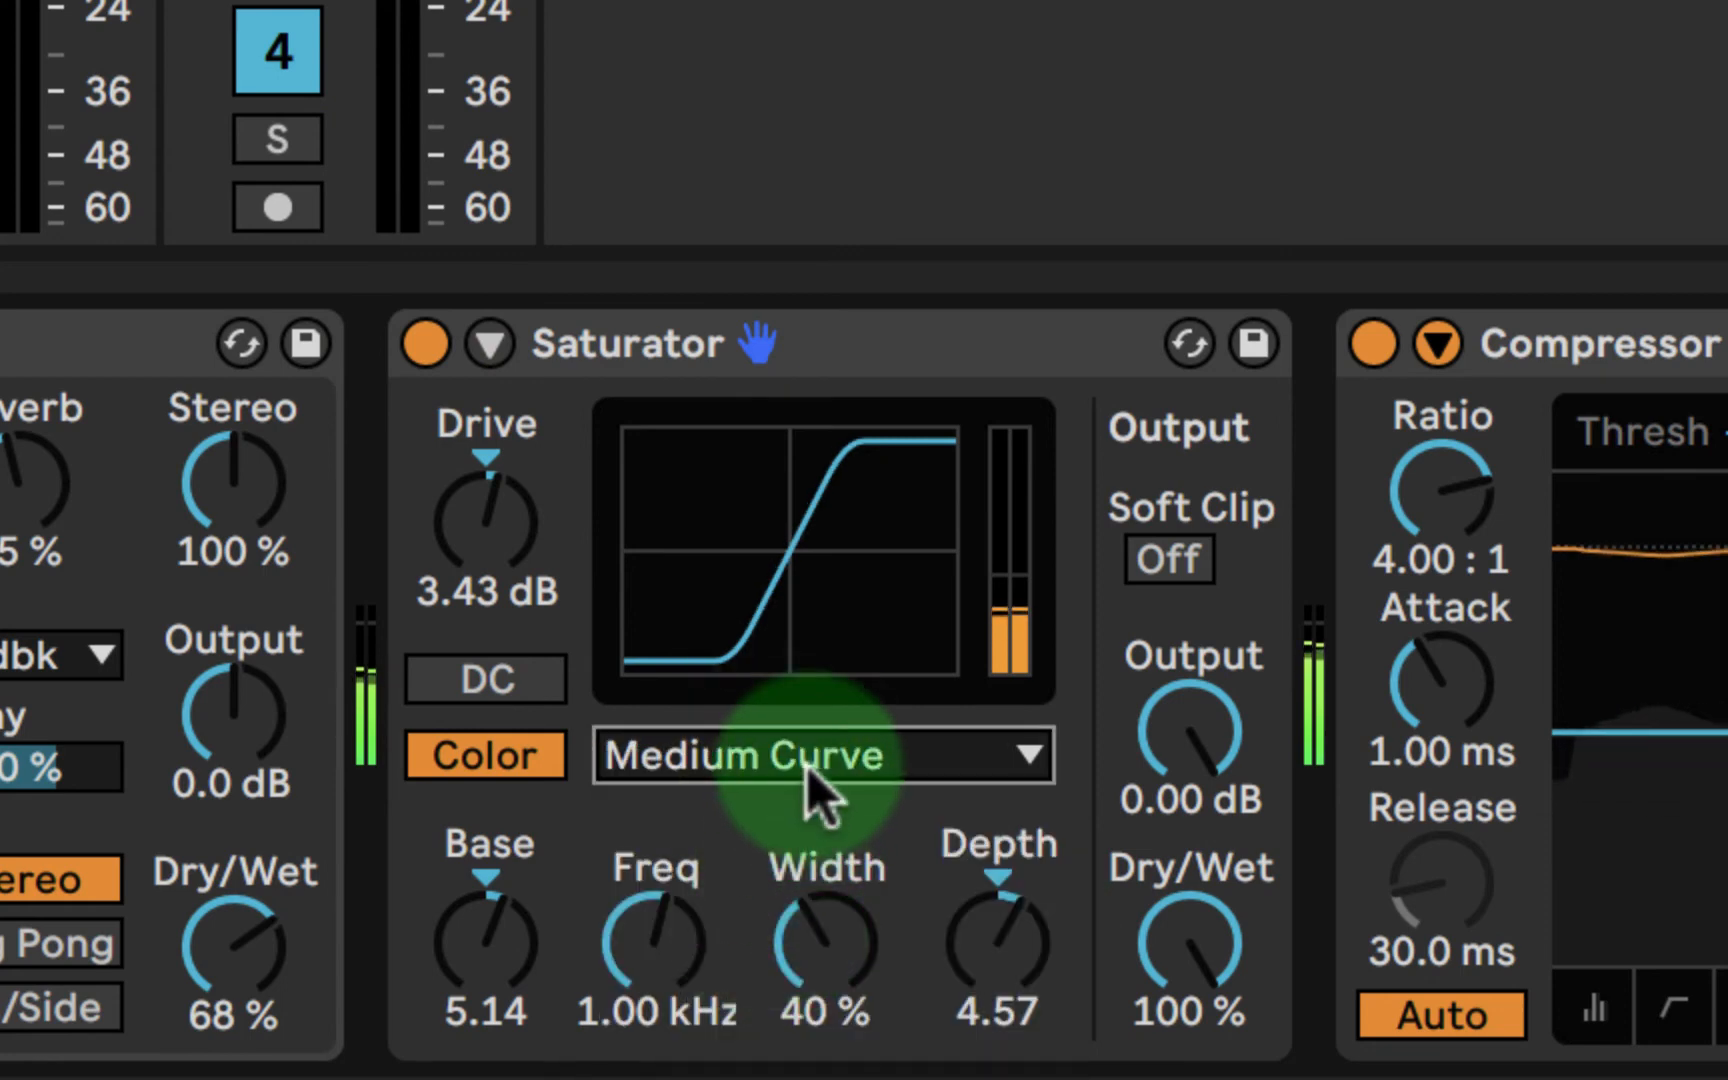
{"action": "mouse_move", "coordinate": [830, 930]}
{"action": "left_mouse_down"}
{"action": "mouse_move", "coordinate": [833, 980]}
{"action": "mouse_move", "coordinate": [833, 845]}
{"action": "mouse_move", "coordinate": [822, 945]}
{"action": "left_mouse_up"}
{"action": "left_click", "coordinate": [785, 758]}
{"action": "left_click", "coordinate": [770, 998]}
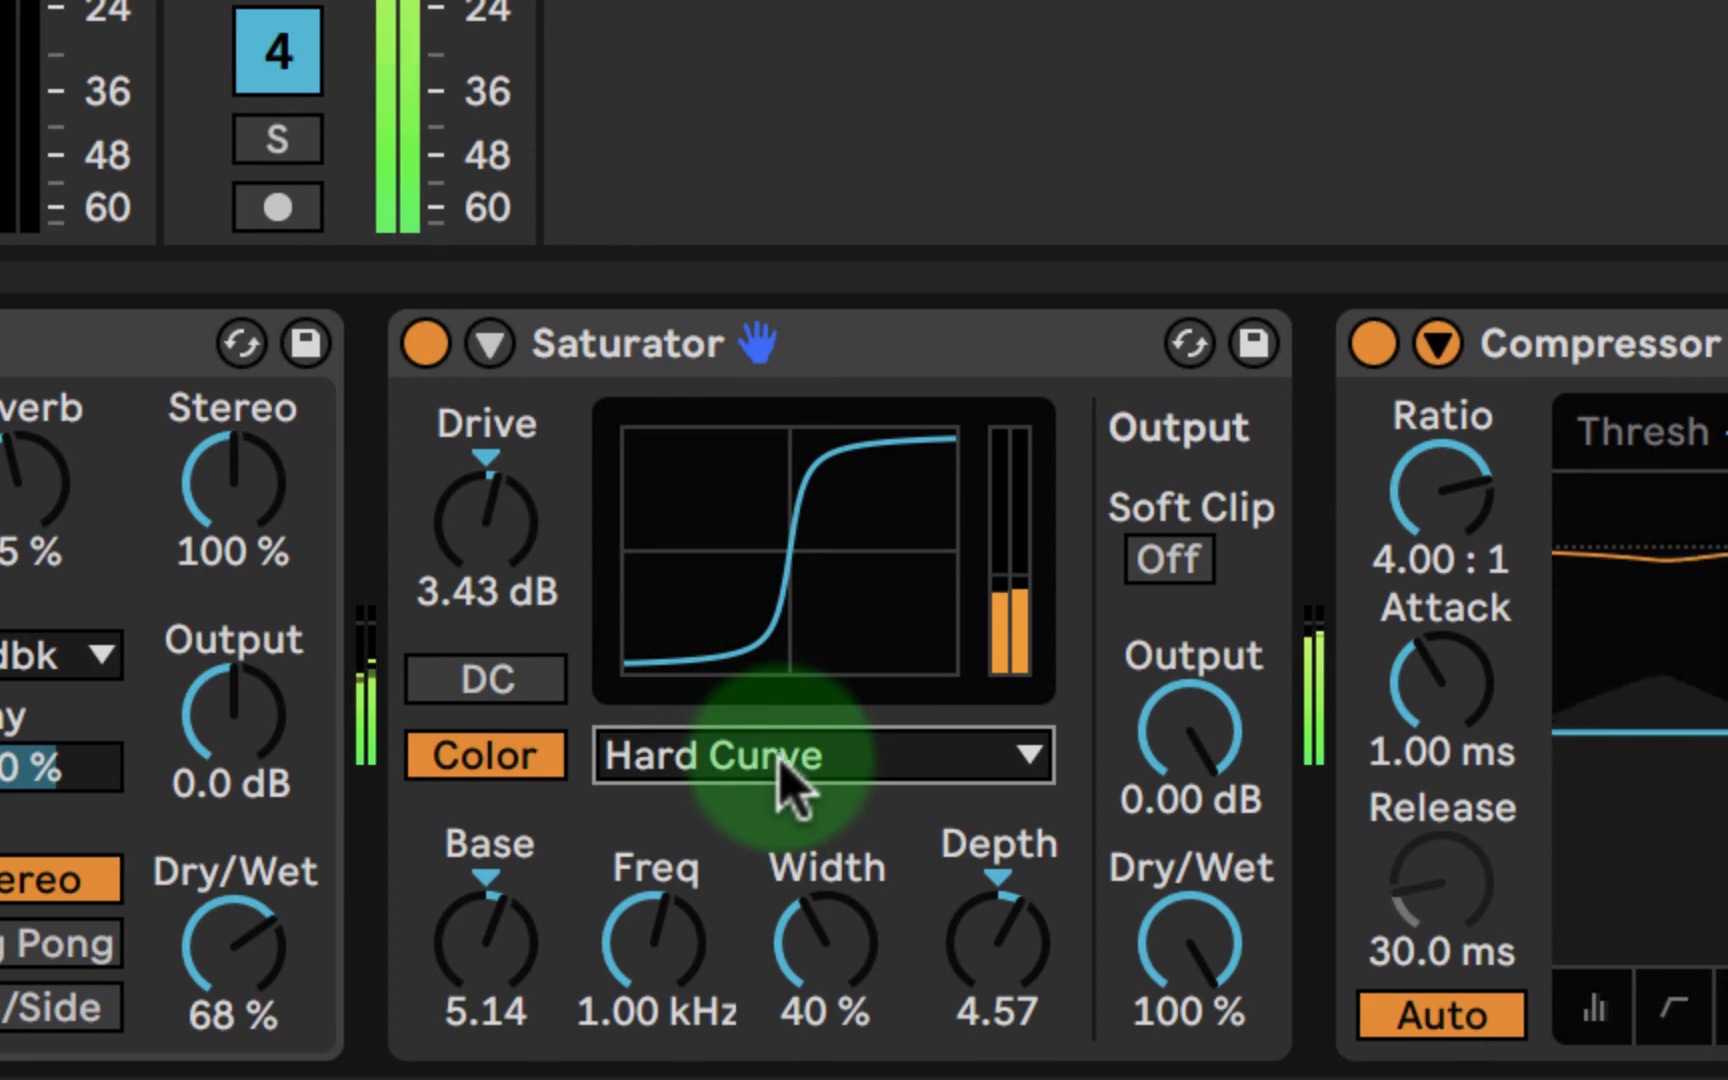
{"action": "left_click", "coordinate": [805, 778]}
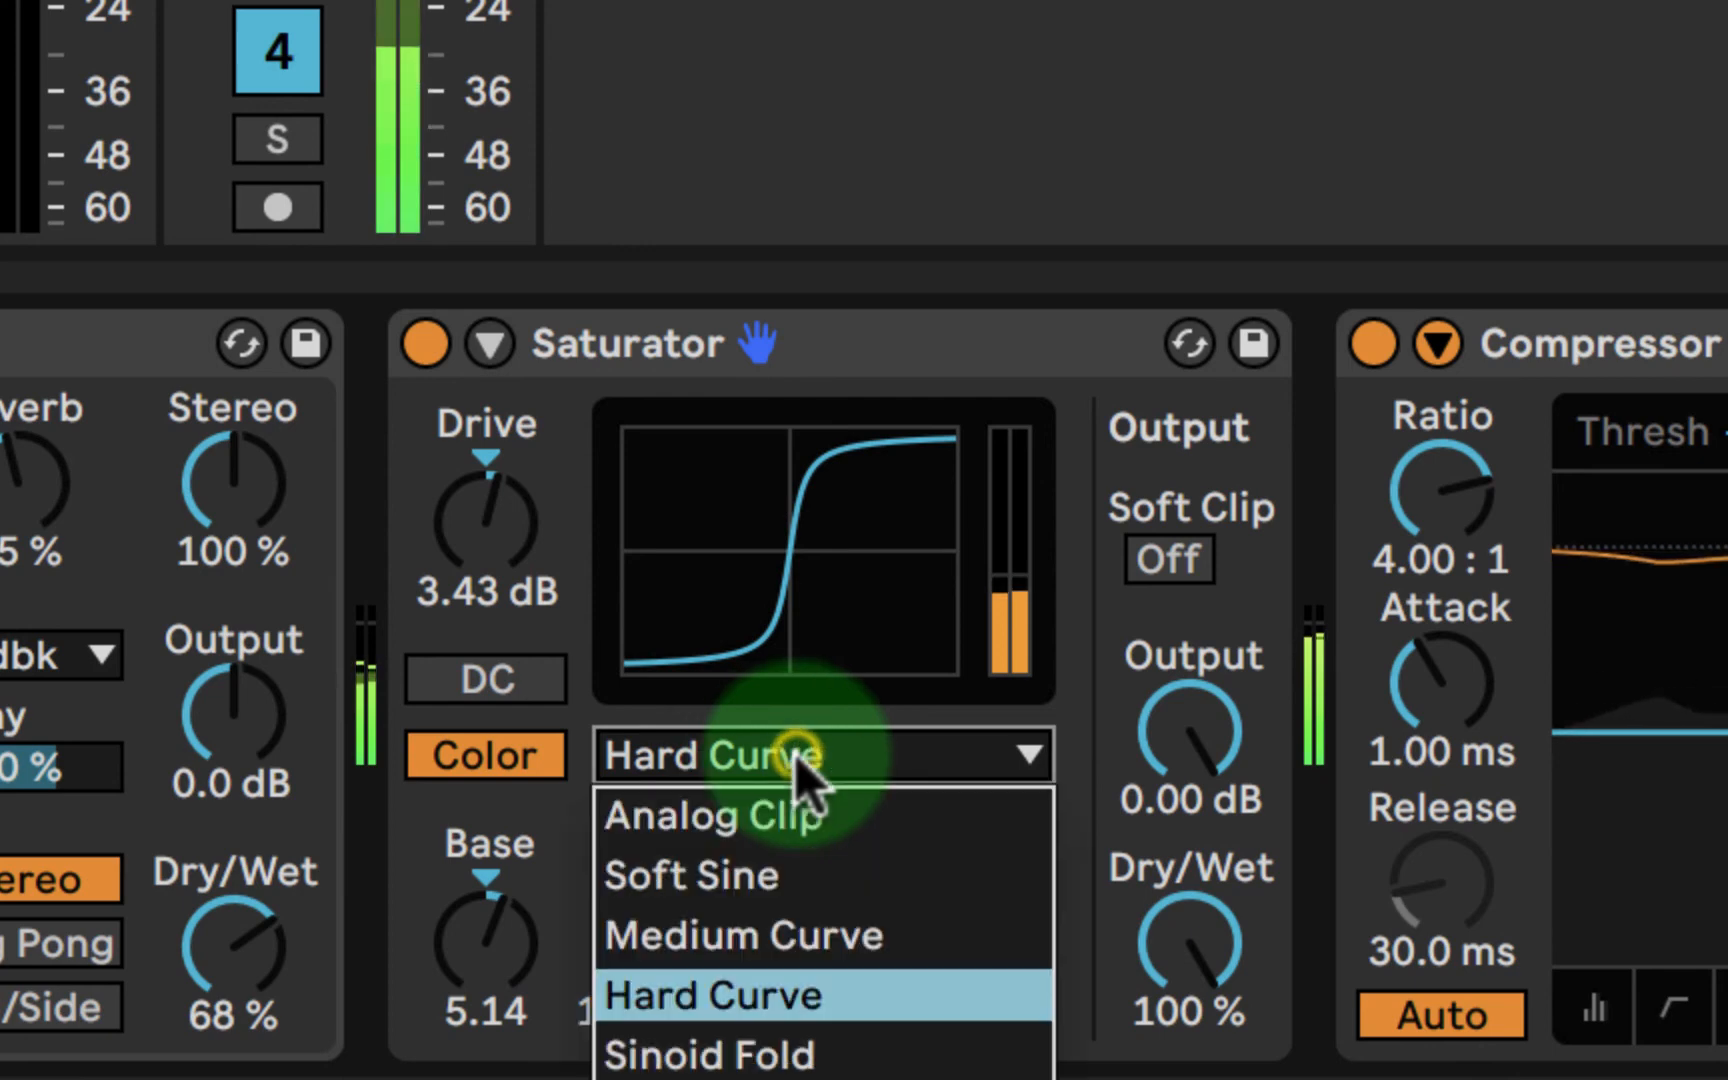
{"action": "left_click", "coordinate": [772, 1050]}
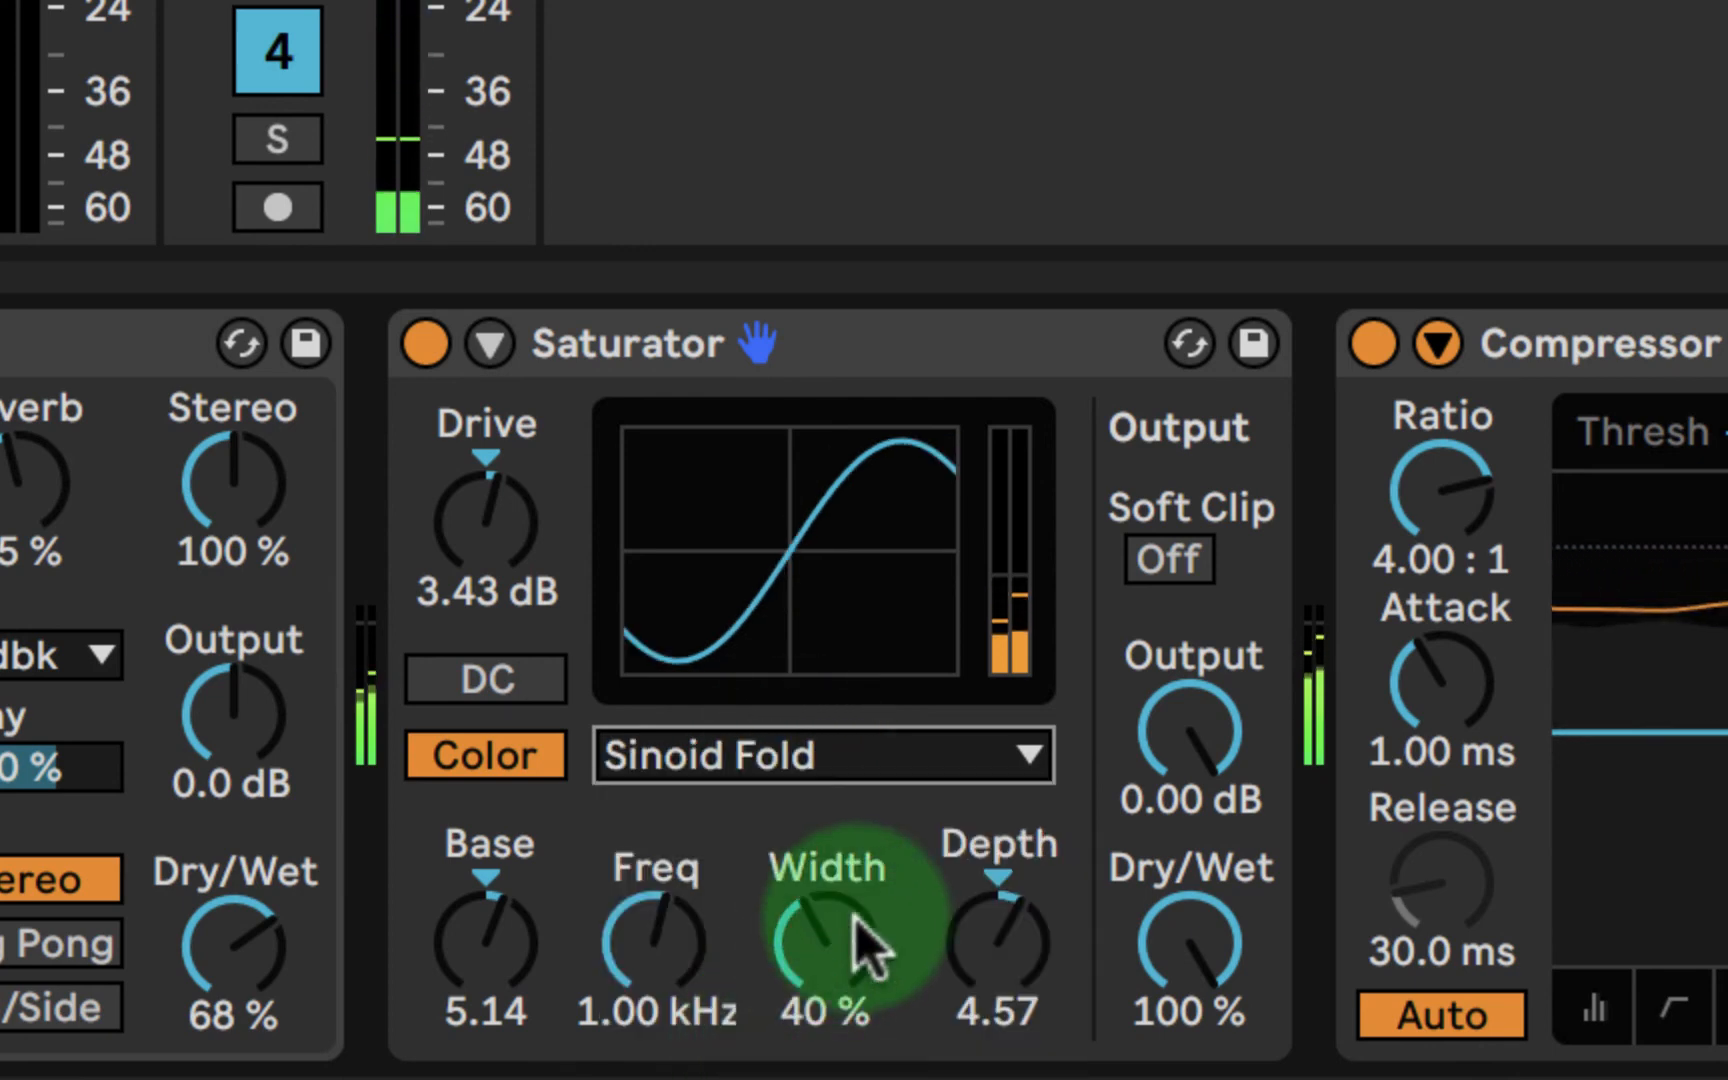
{"action": "left_click_drag", "start_coordinate": [1000, 925], "coordinate": [1022, 964]}
{"action": "left_click", "coordinate": [790, 765]}
{"action": "left_click", "coordinate": [740, 1072]}
- Return the Saturator to the Soft Sine curve with color depth 4.95 and drive 4.57 dB
{"action": "left_click", "coordinate": [752, 770]}
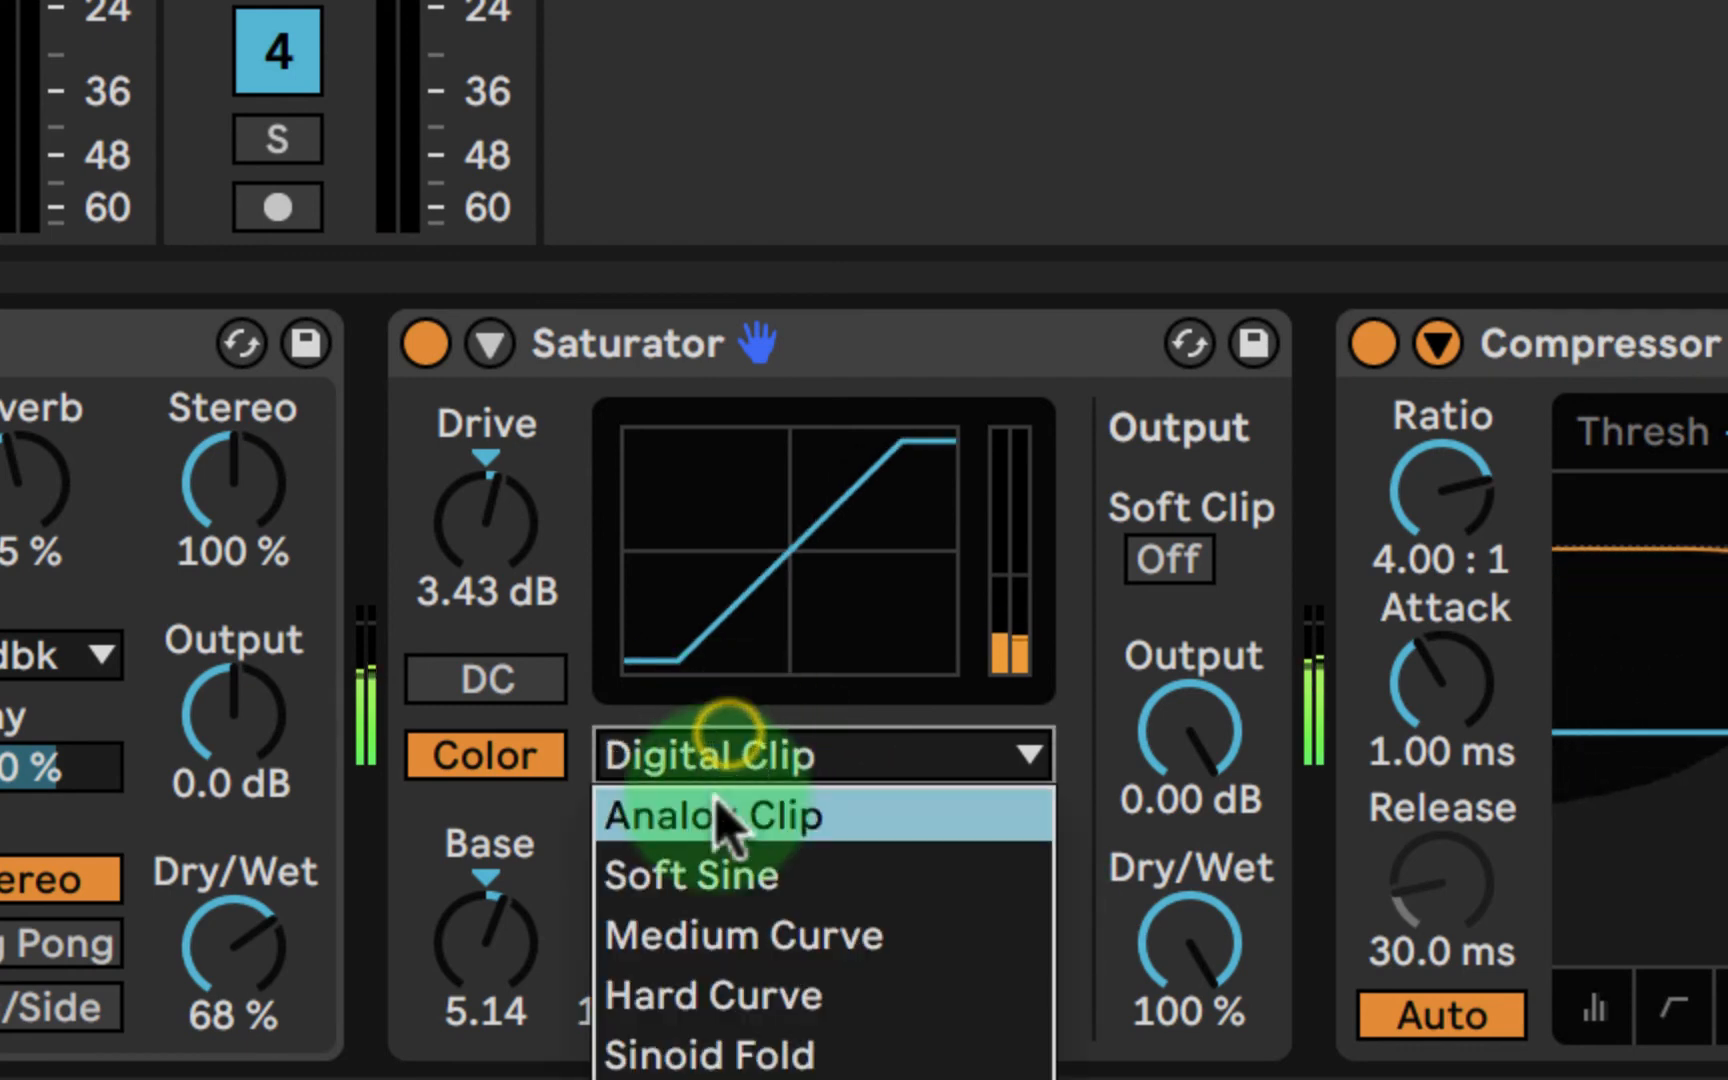
{"action": "left_click", "coordinate": [722, 880]}
{"action": "left_click_drag", "start_coordinate": [1035, 940], "coordinate": [995, 926]}
{"action": "mouse_move", "coordinate": [530, 545]}
{"action": "left_mouse_down"}
{"action": "mouse_move", "coordinate": [482, 513]}
{"action": "mouse_move", "coordinate": [530, 545]}
{"action": "left_mouse_up"}
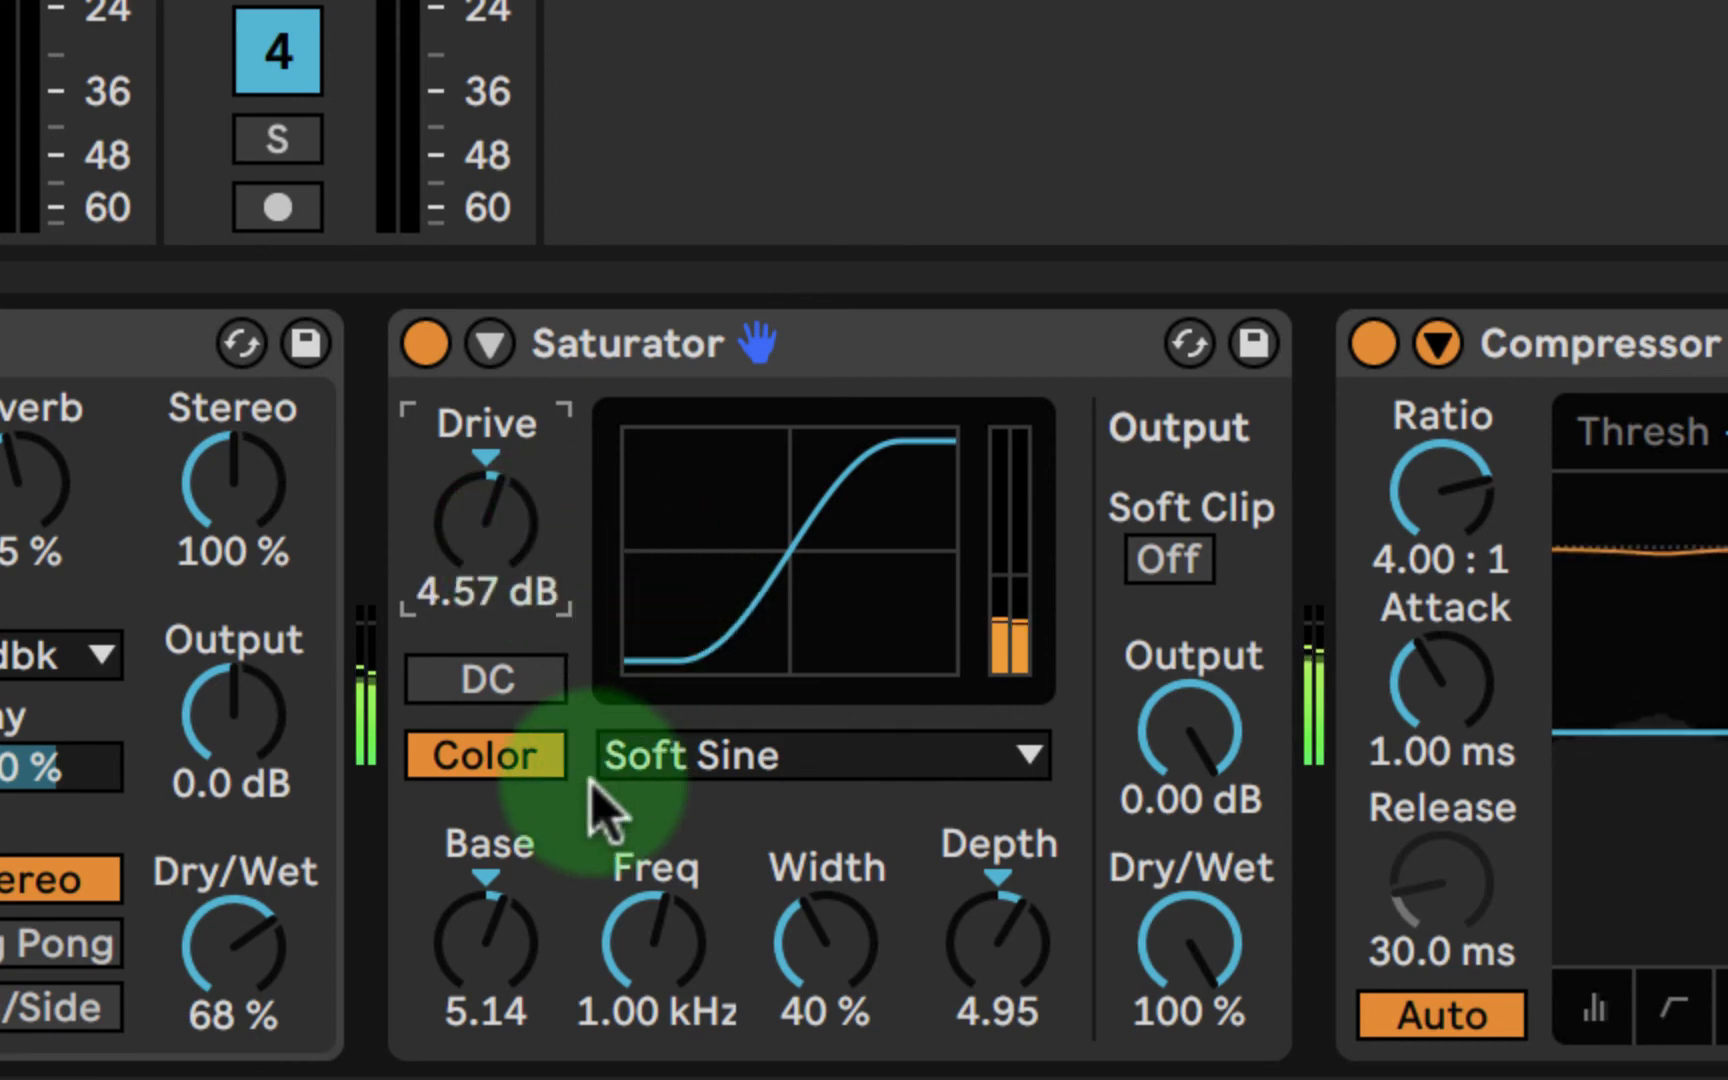
- Compare the sound with the Saturator bypassed and active, leaving the device on
{"action": "left_click", "coordinate": [425, 344]}
{"action": "left_click", "coordinate": [425, 344]}
{"action": "left_click", "coordinate": [425, 344]}
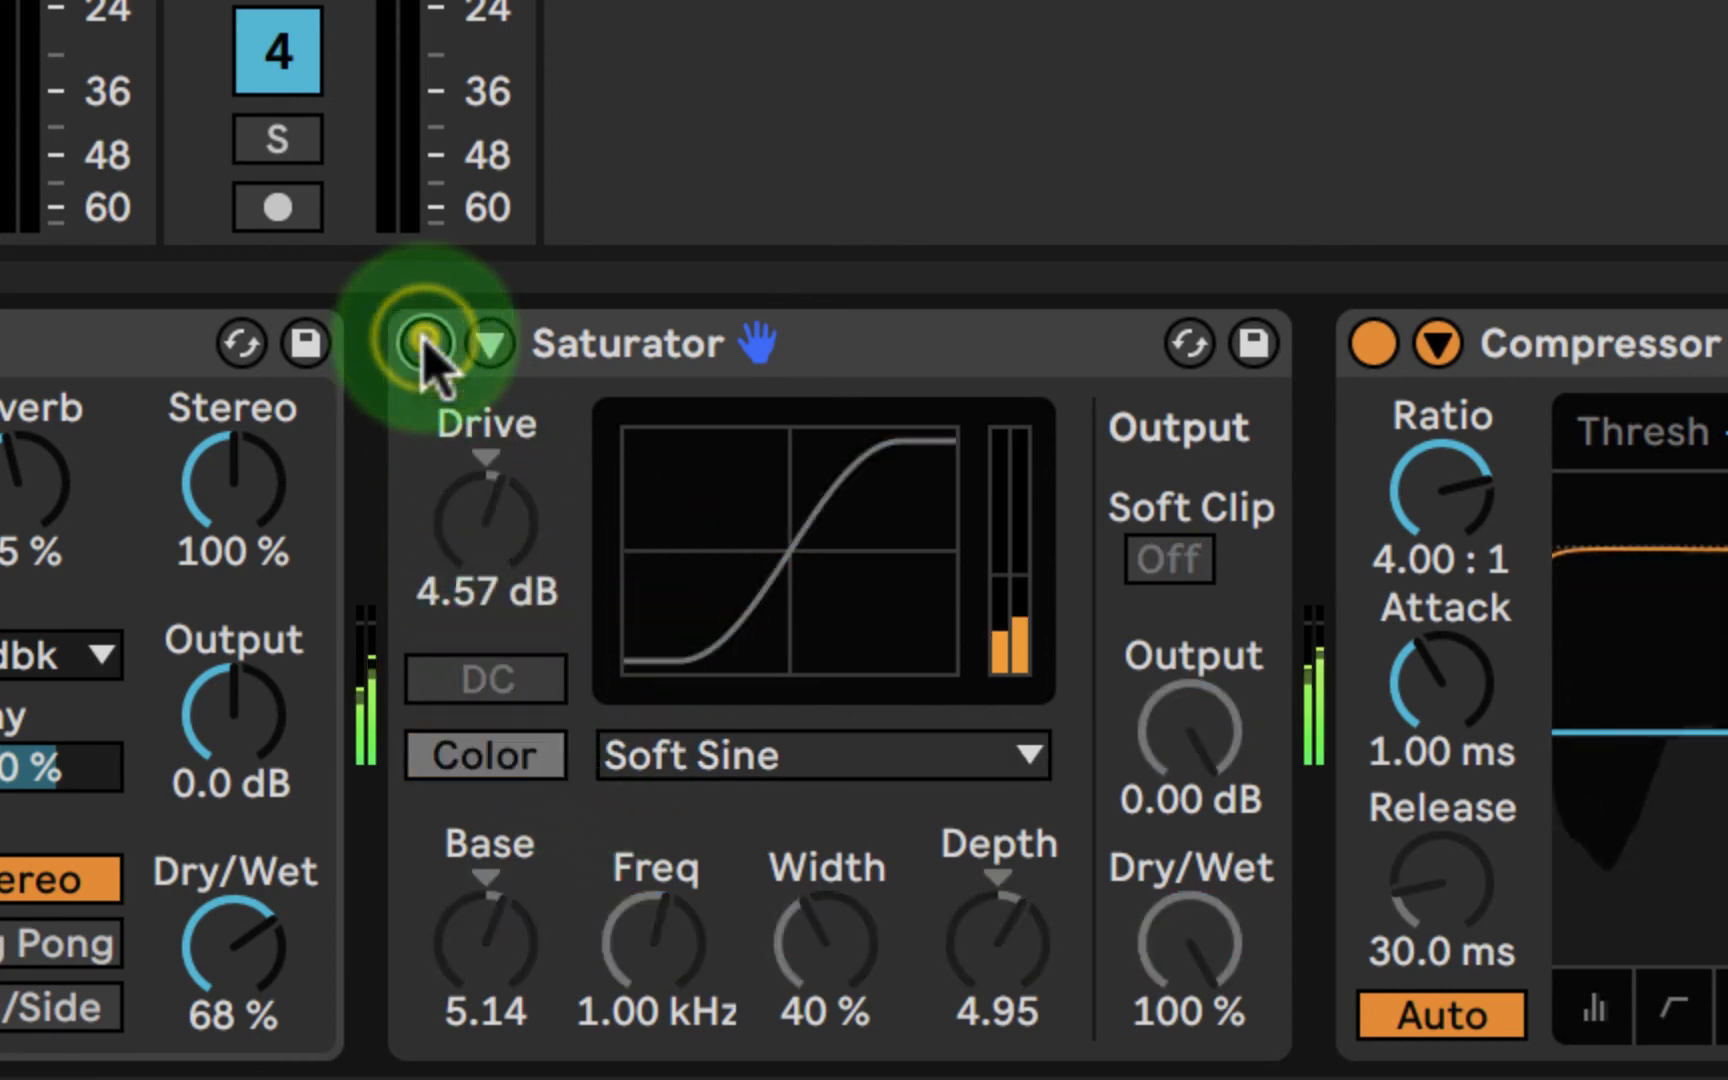
{"action": "left_click", "coordinate": [425, 344]}
{"action": "left_click", "coordinate": [918, 362]}
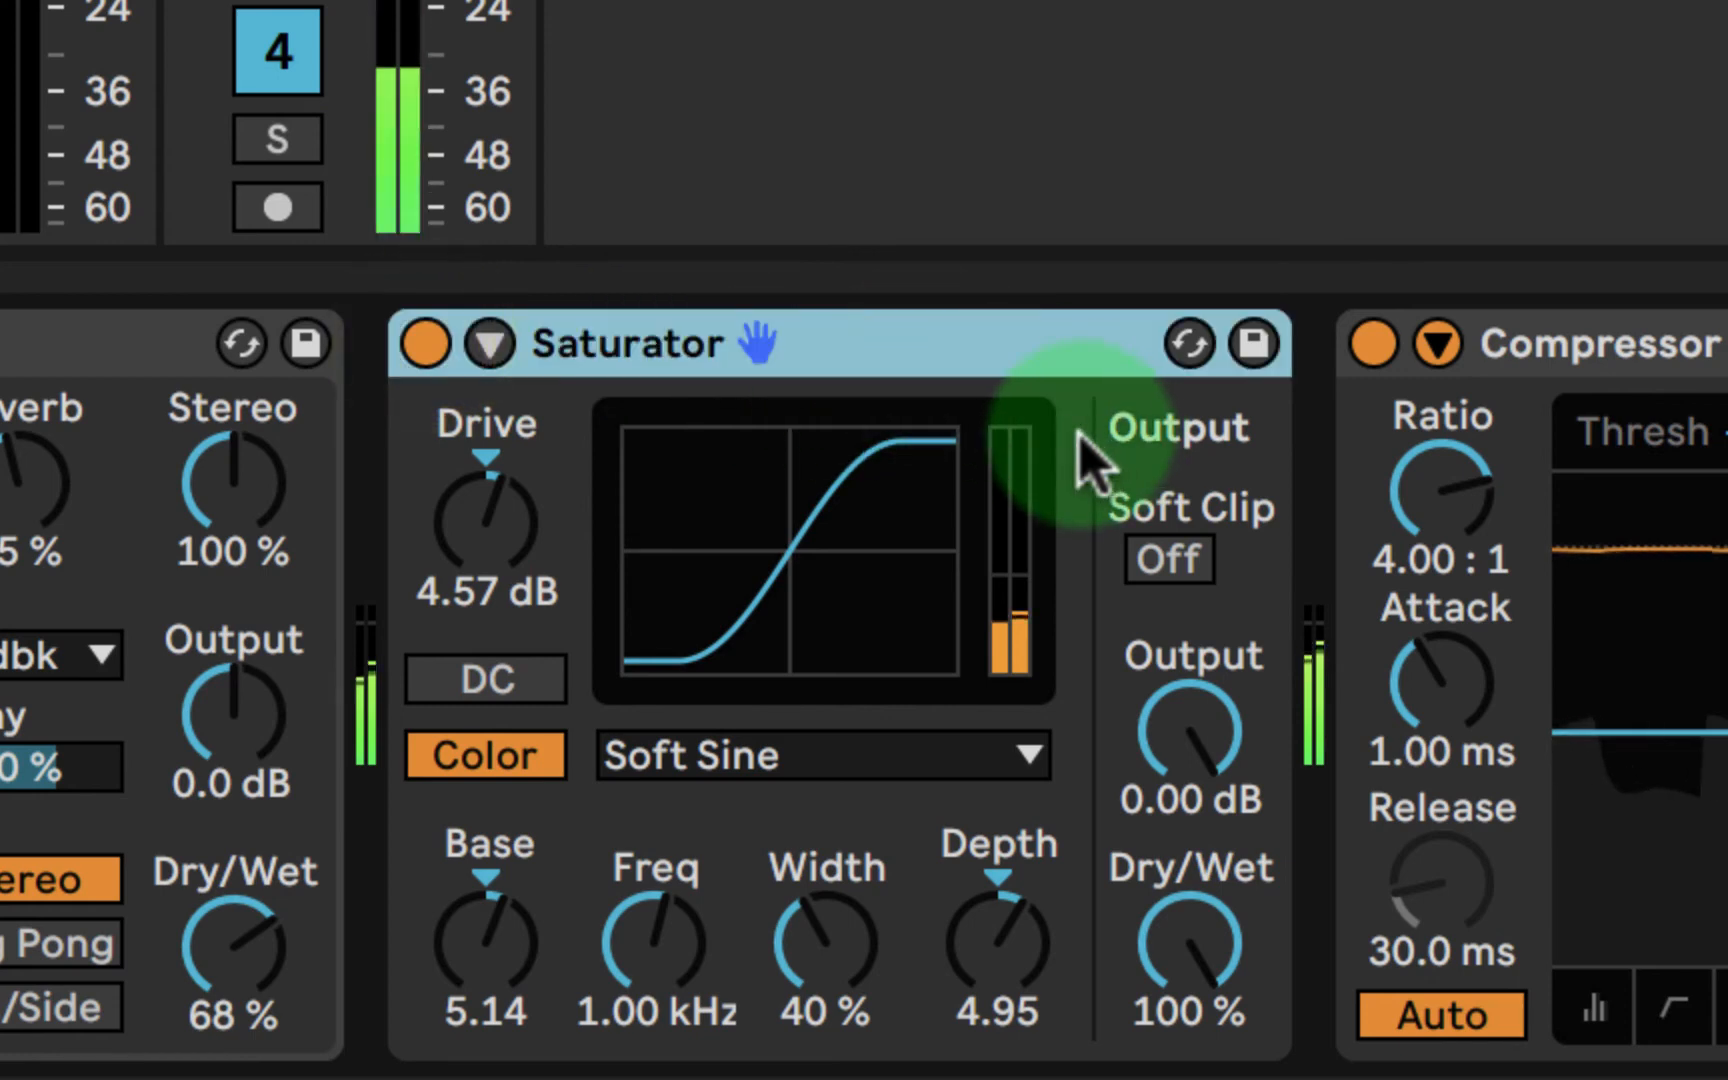
{"action": "left_click", "coordinate": [418, 345]}
{"action": "left_click", "coordinate": [417, 350]}
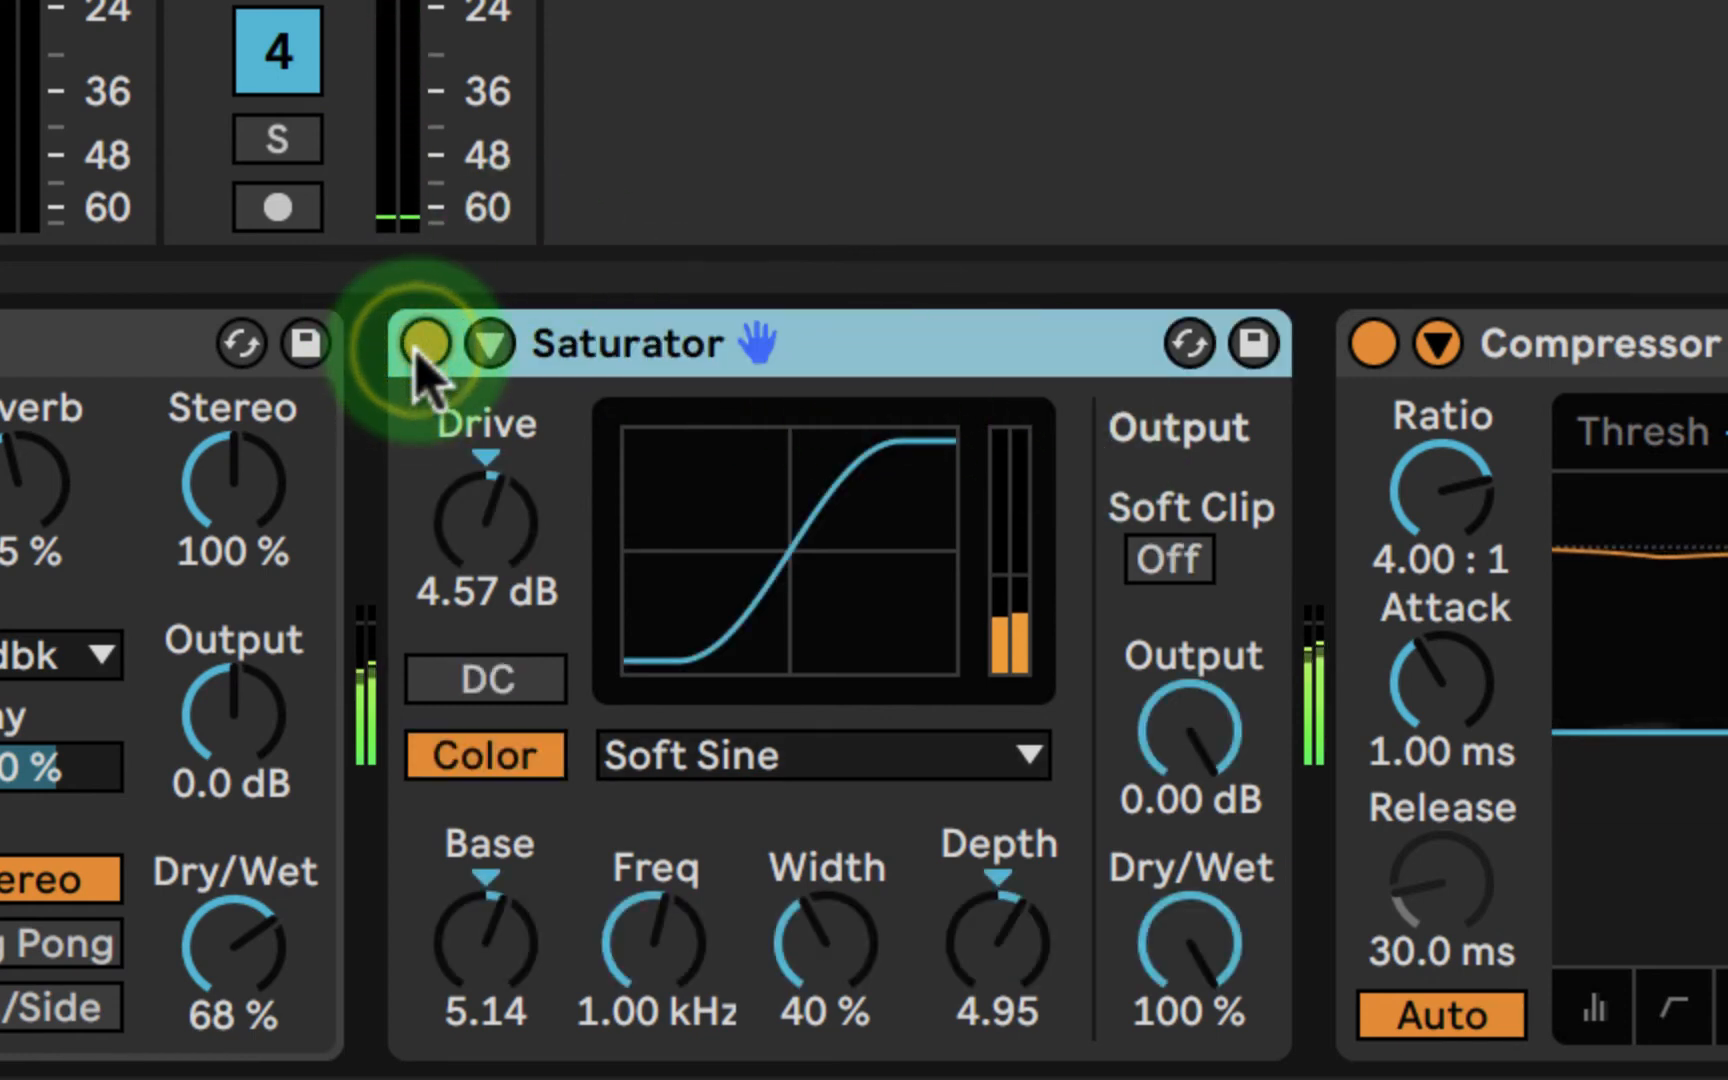
- Try Saturator output levels of -2.29 dB and -5.71 dB, comparing each with the bypassed sound
{"action": "left_click_drag", "start_coordinate": [1190, 733], "coordinate": [1190, 745]}
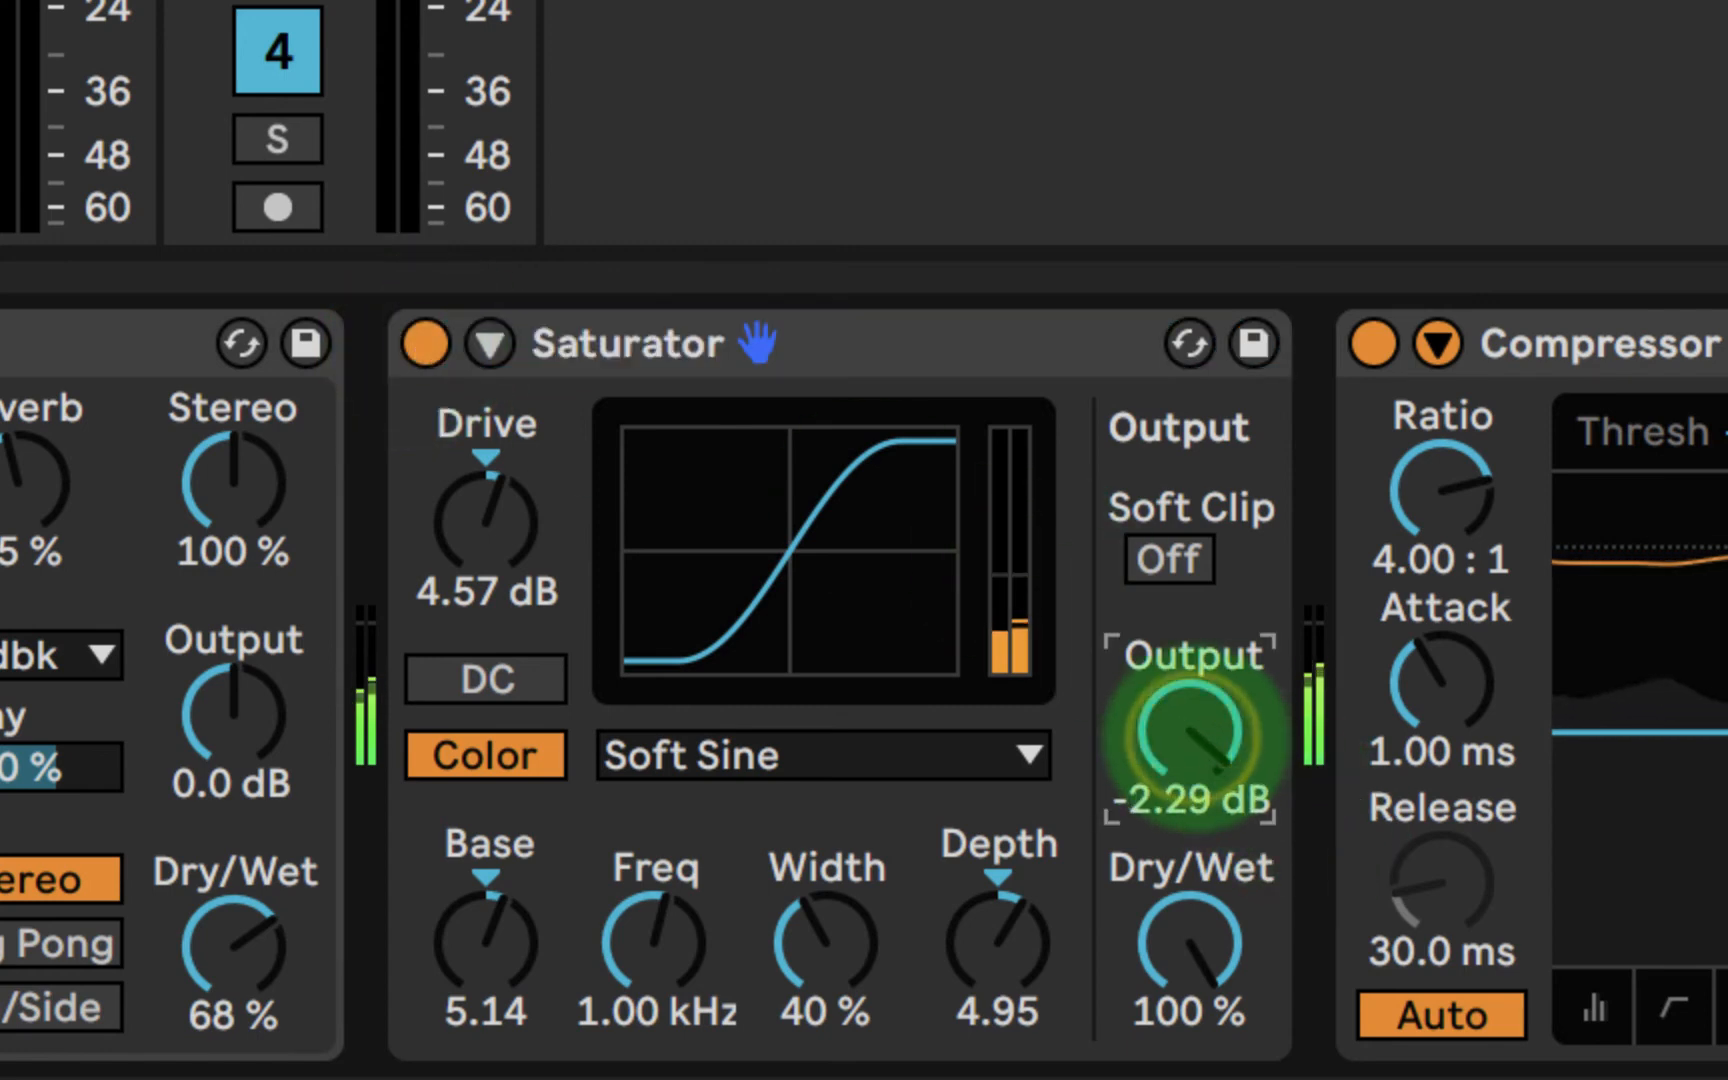
{"action": "left_click", "coordinate": [424, 345]}
{"action": "left_click", "coordinate": [426, 347]}
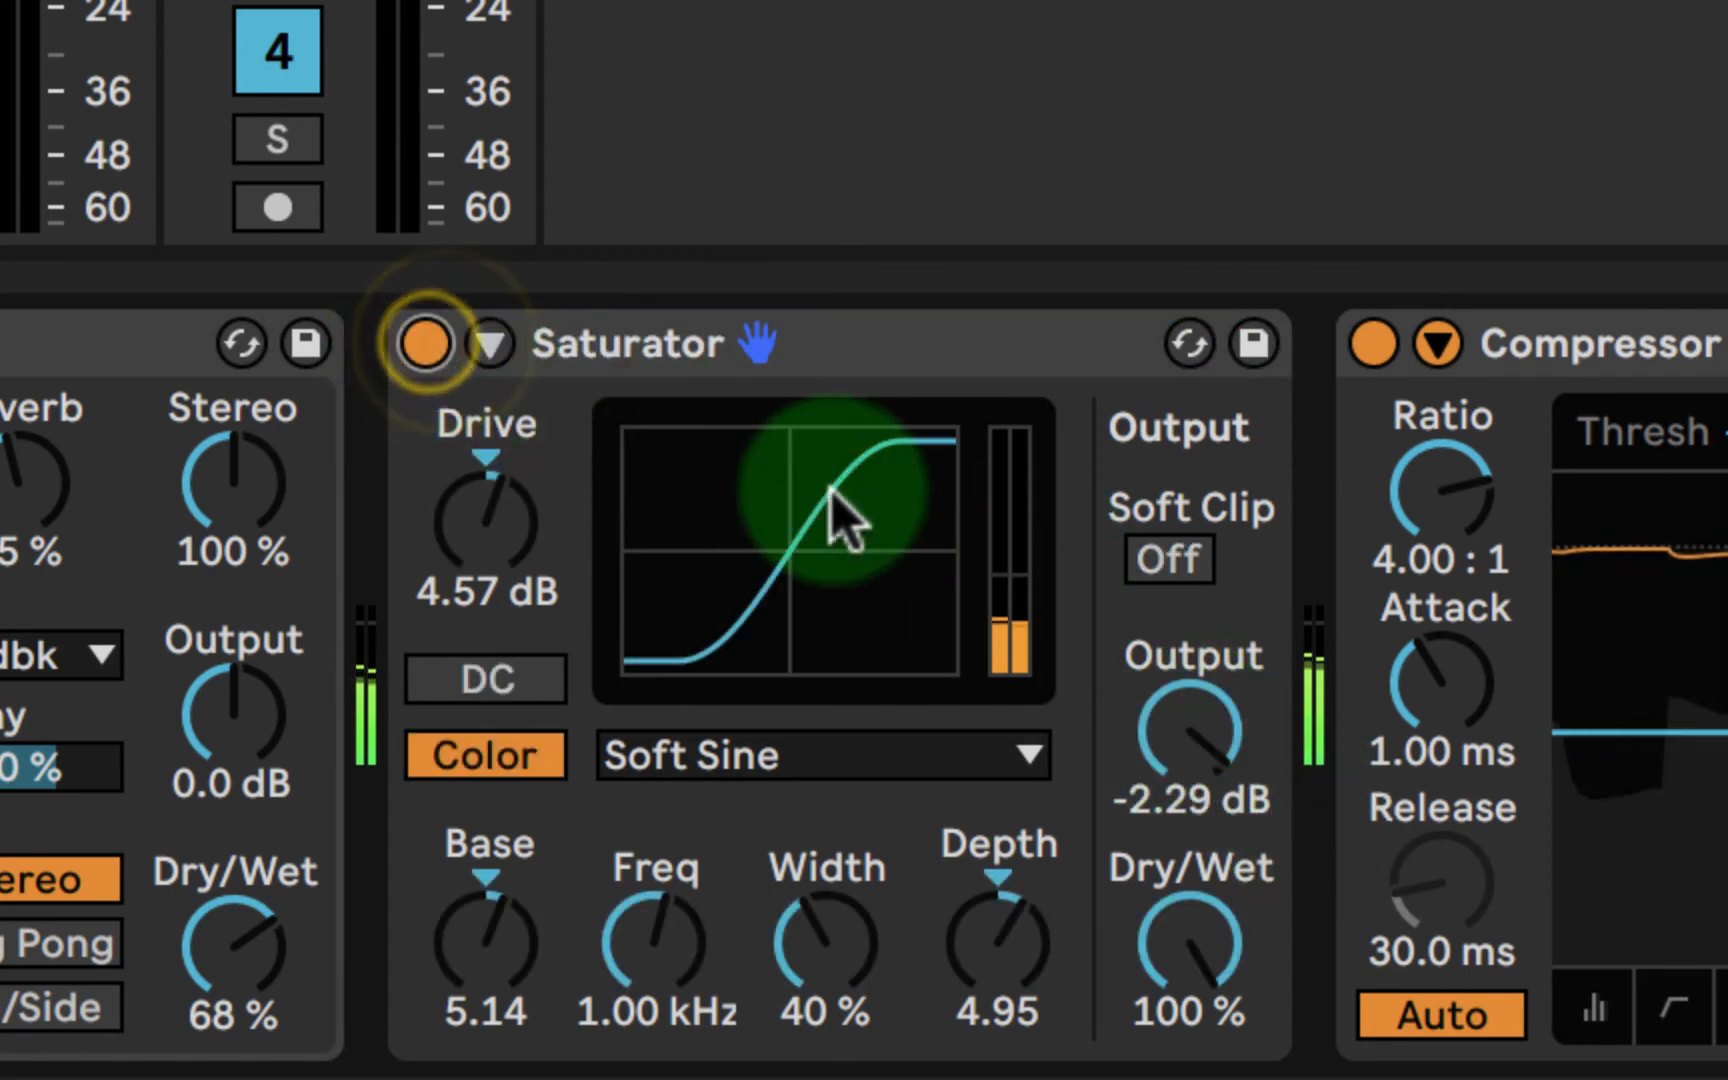
{"action": "left_click_drag", "start_coordinate": [1157, 694], "coordinate": [1130, 698]}
{"action": "left_click", "coordinate": [426, 345]}
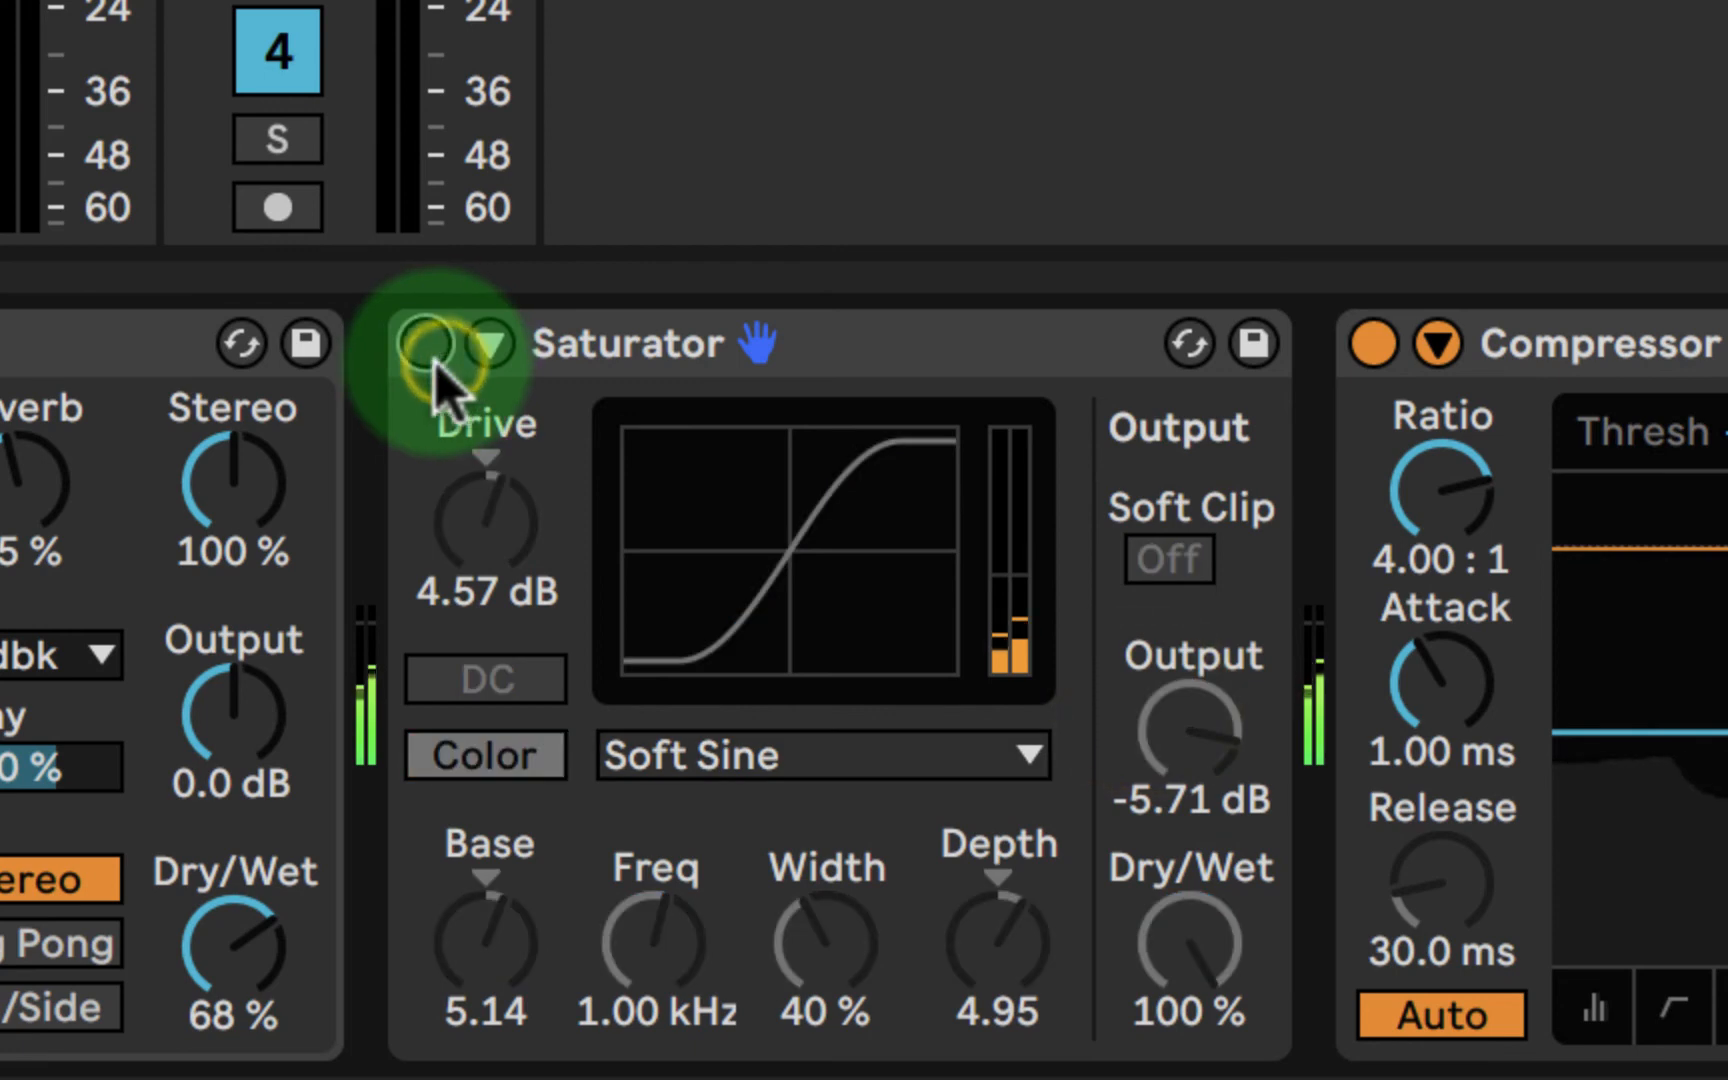
{"action": "left_click", "coordinate": [426, 345]}
{"action": "left_click", "coordinate": [426, 345]}
- Try a Saturator output level of -6.57 dB and compare it with the bypassed sound
{"action": "left_click", "coordinate": [1190, 733]}
{"action": "left_click_drag", "start_coordinate": [1190, 733], "coordinate": [1219, 740]}
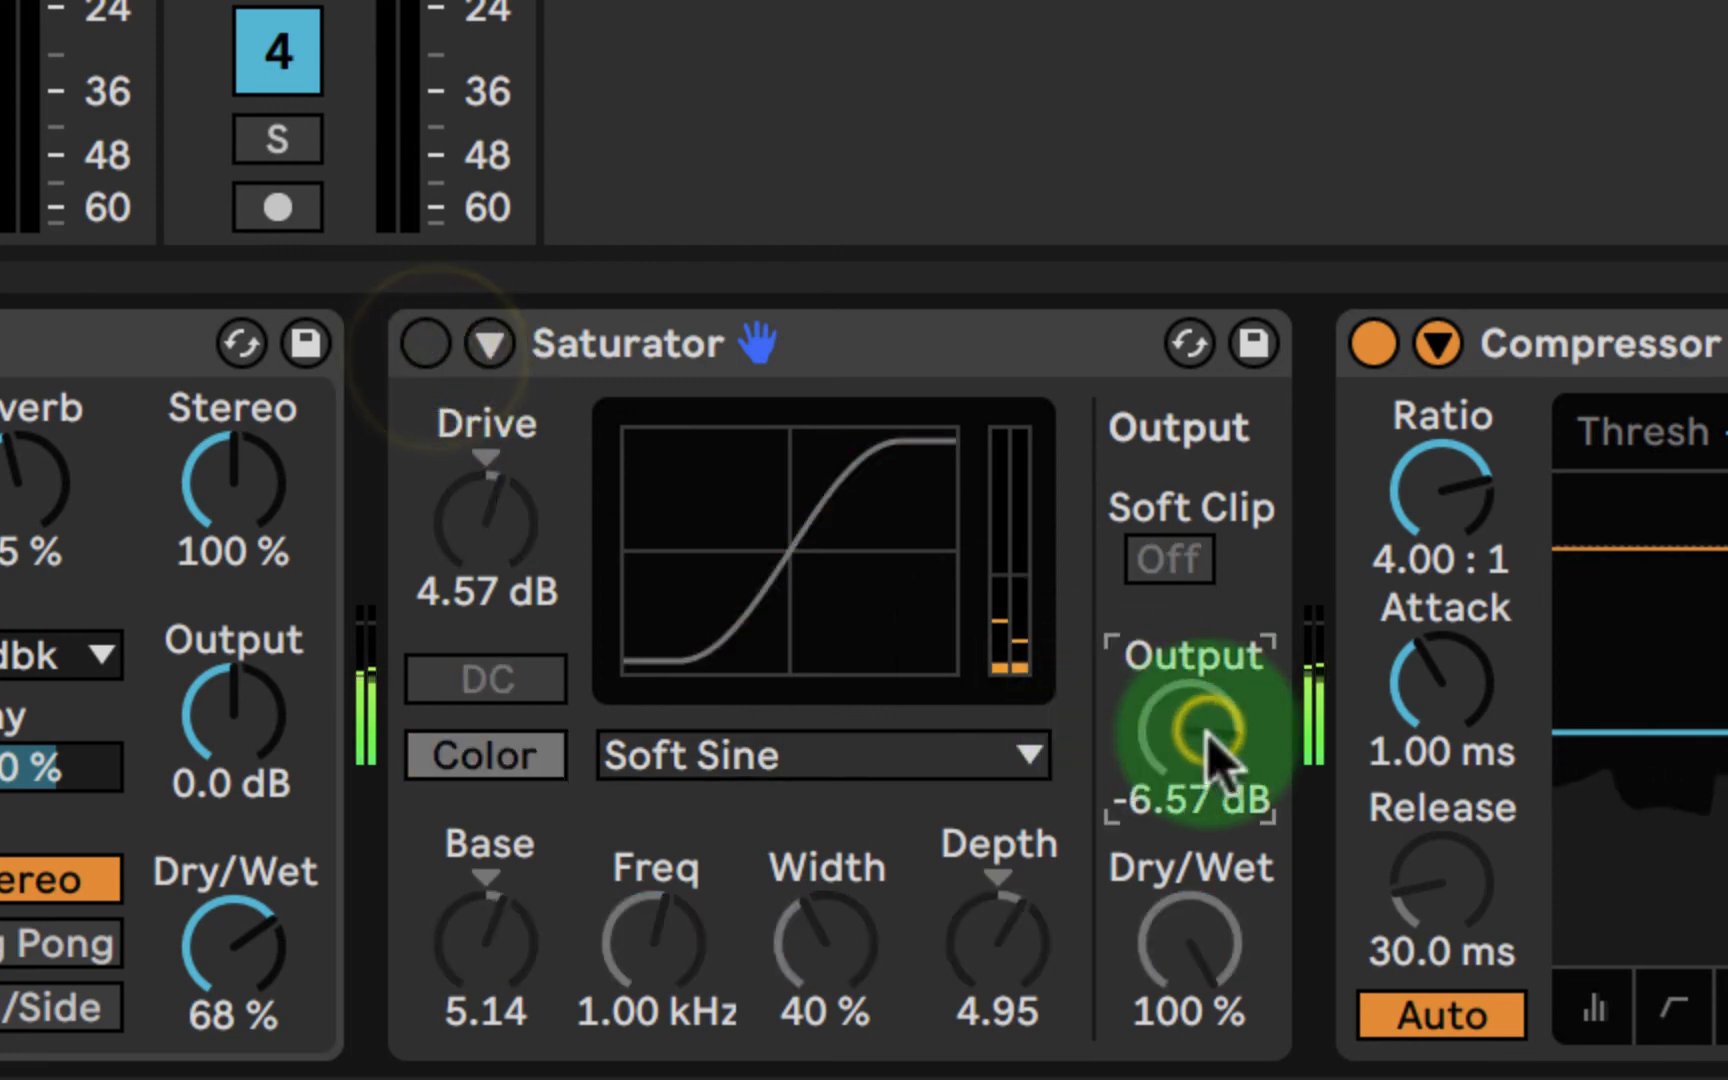
{"action": "left_click", "coordinate": [424, 345]}
{"action": "left_click", "coordinate": [424, 345]}
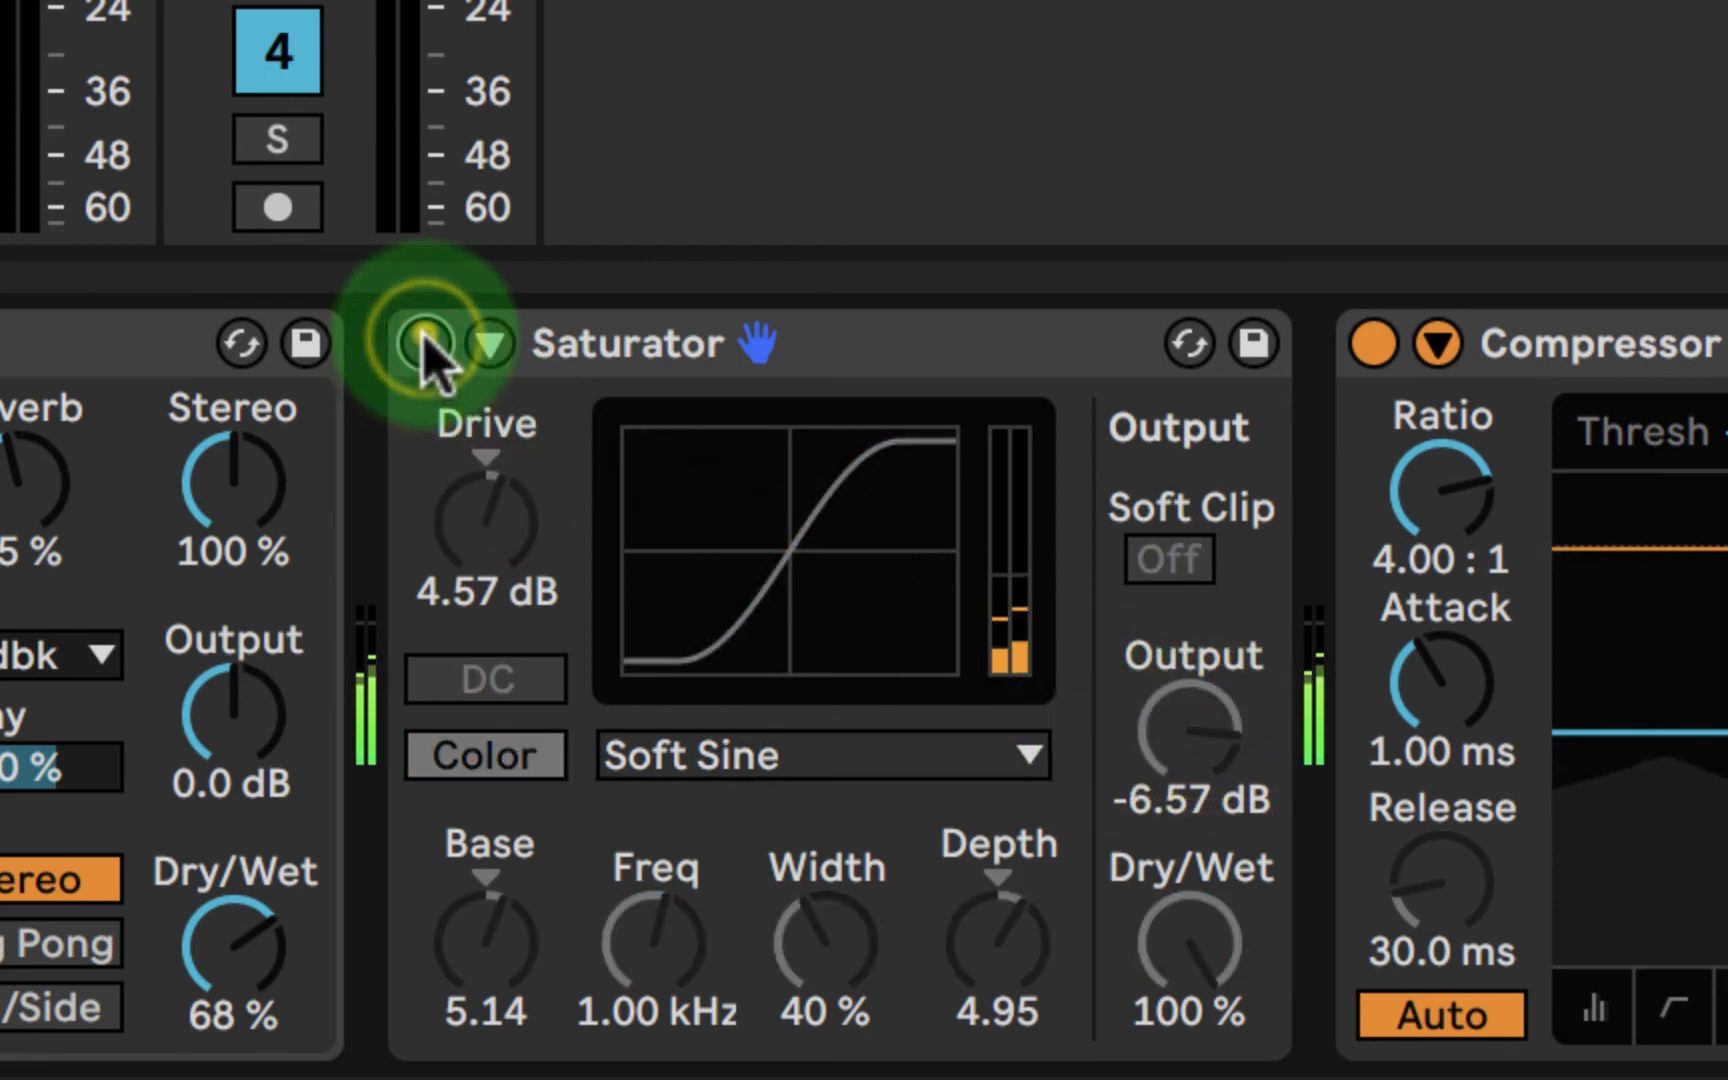
{"action": "left_click", "coordinate": [424, 345]}
{"action": "left_click", "coordinate": [424, 345]}
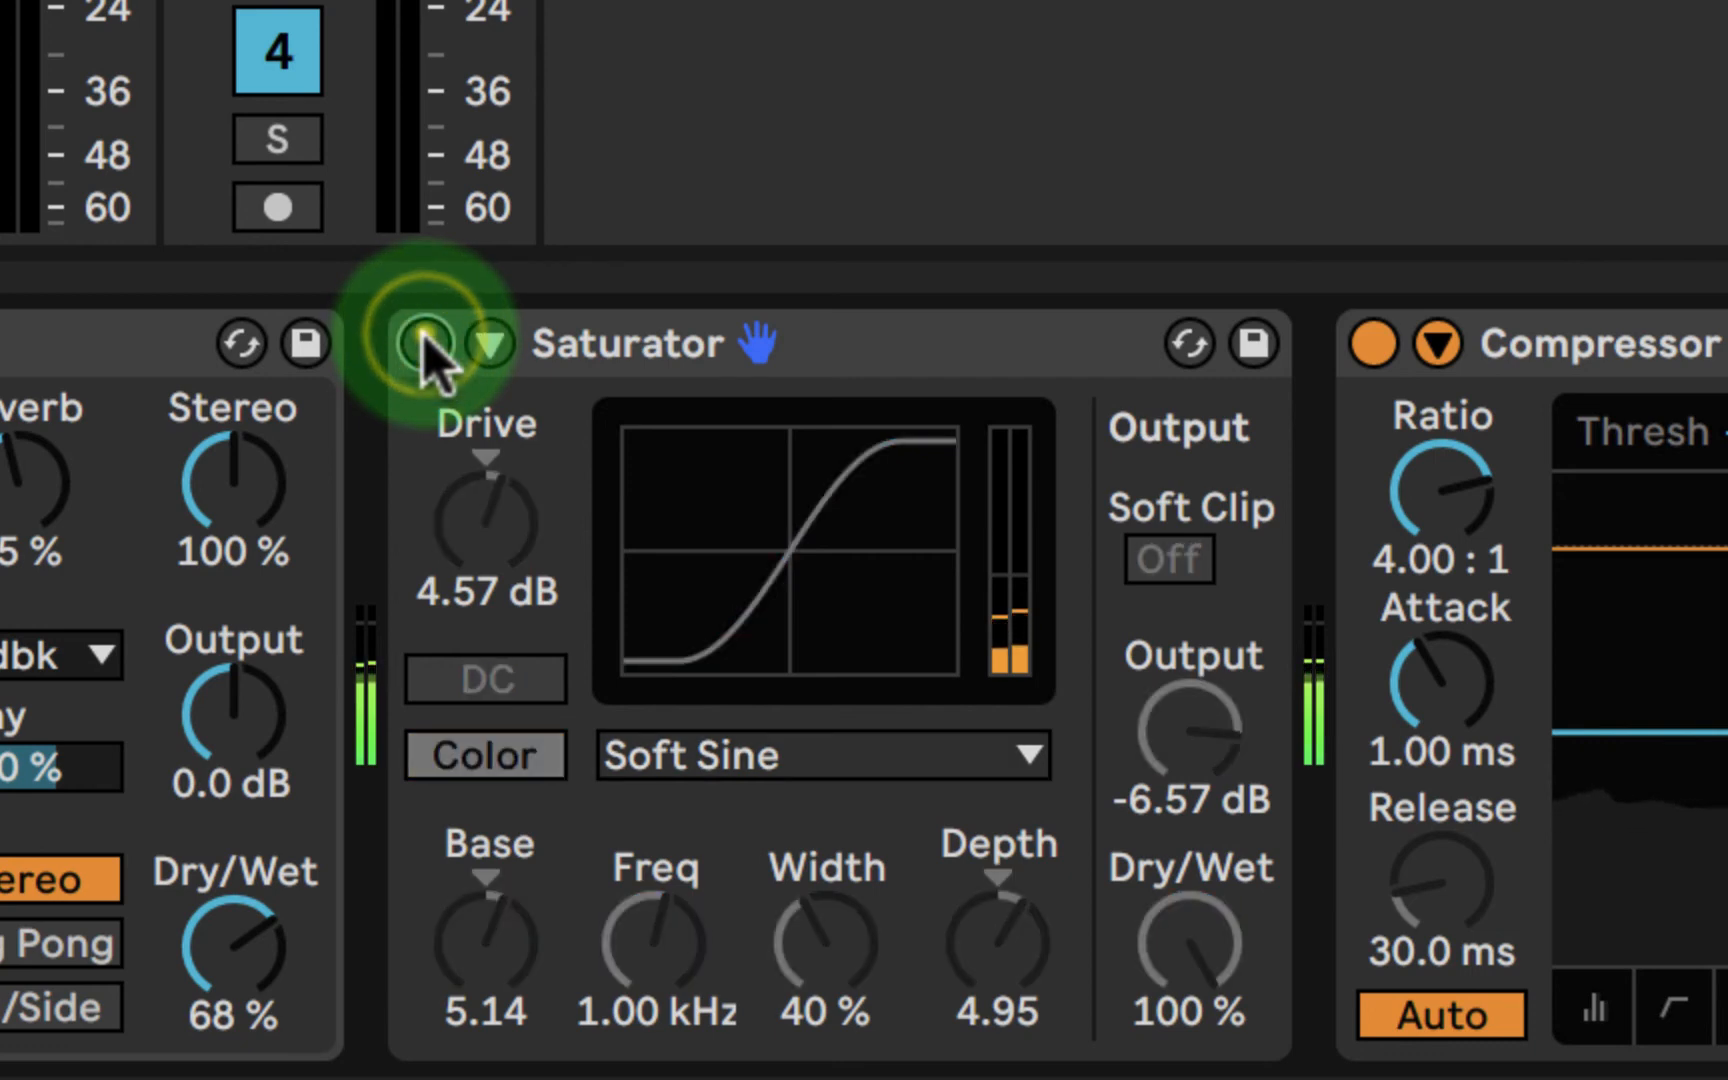
{"action": "left_click", "coordinate": [424, 345]}
- Lower the Saturator's output to -7.43 dB and compare the level with the device bypassed
{"action": "left_click_drag", "start_coordinate": [1203, 725], "coordinate": [1195, 735]}
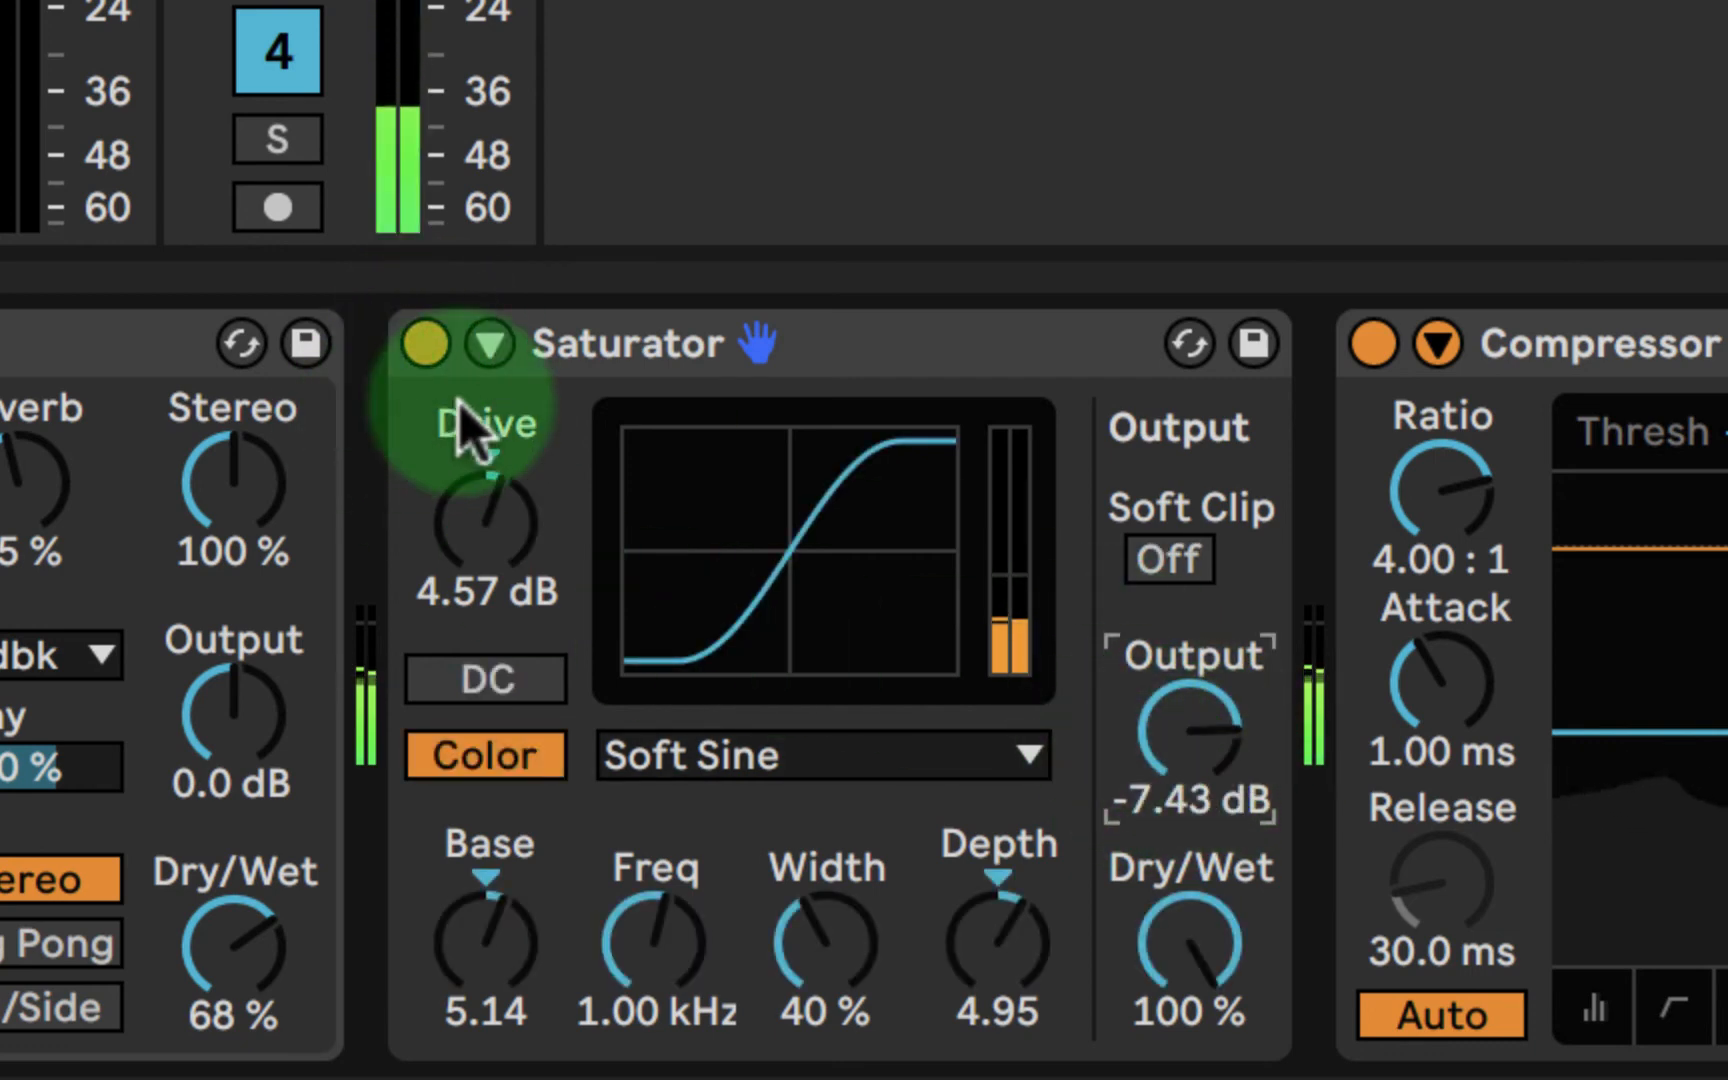
{"action": "left_click", "coordinate": [424, 344]}
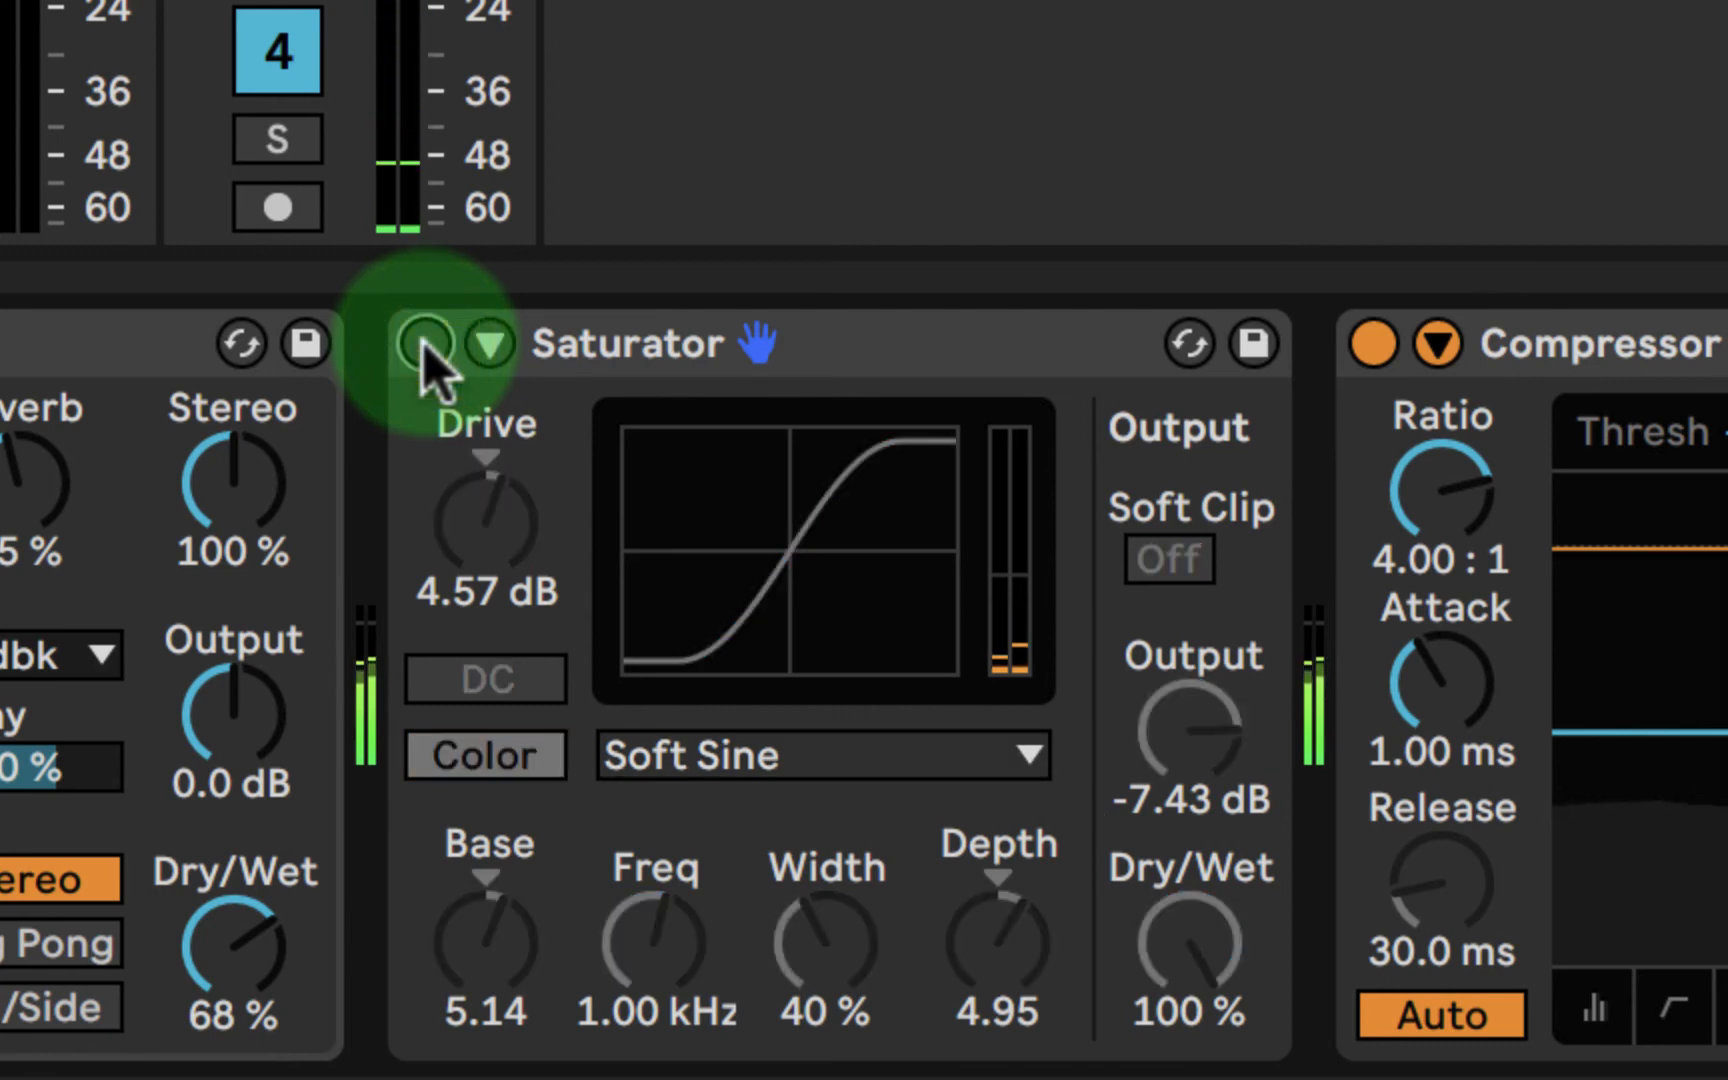
{"action": "left_click", "coordinate": [424, 344]}
{"action": "left_click", "coordinate": [424, 344]}
{"action": "left_click", "coordinate": [424, 344]}
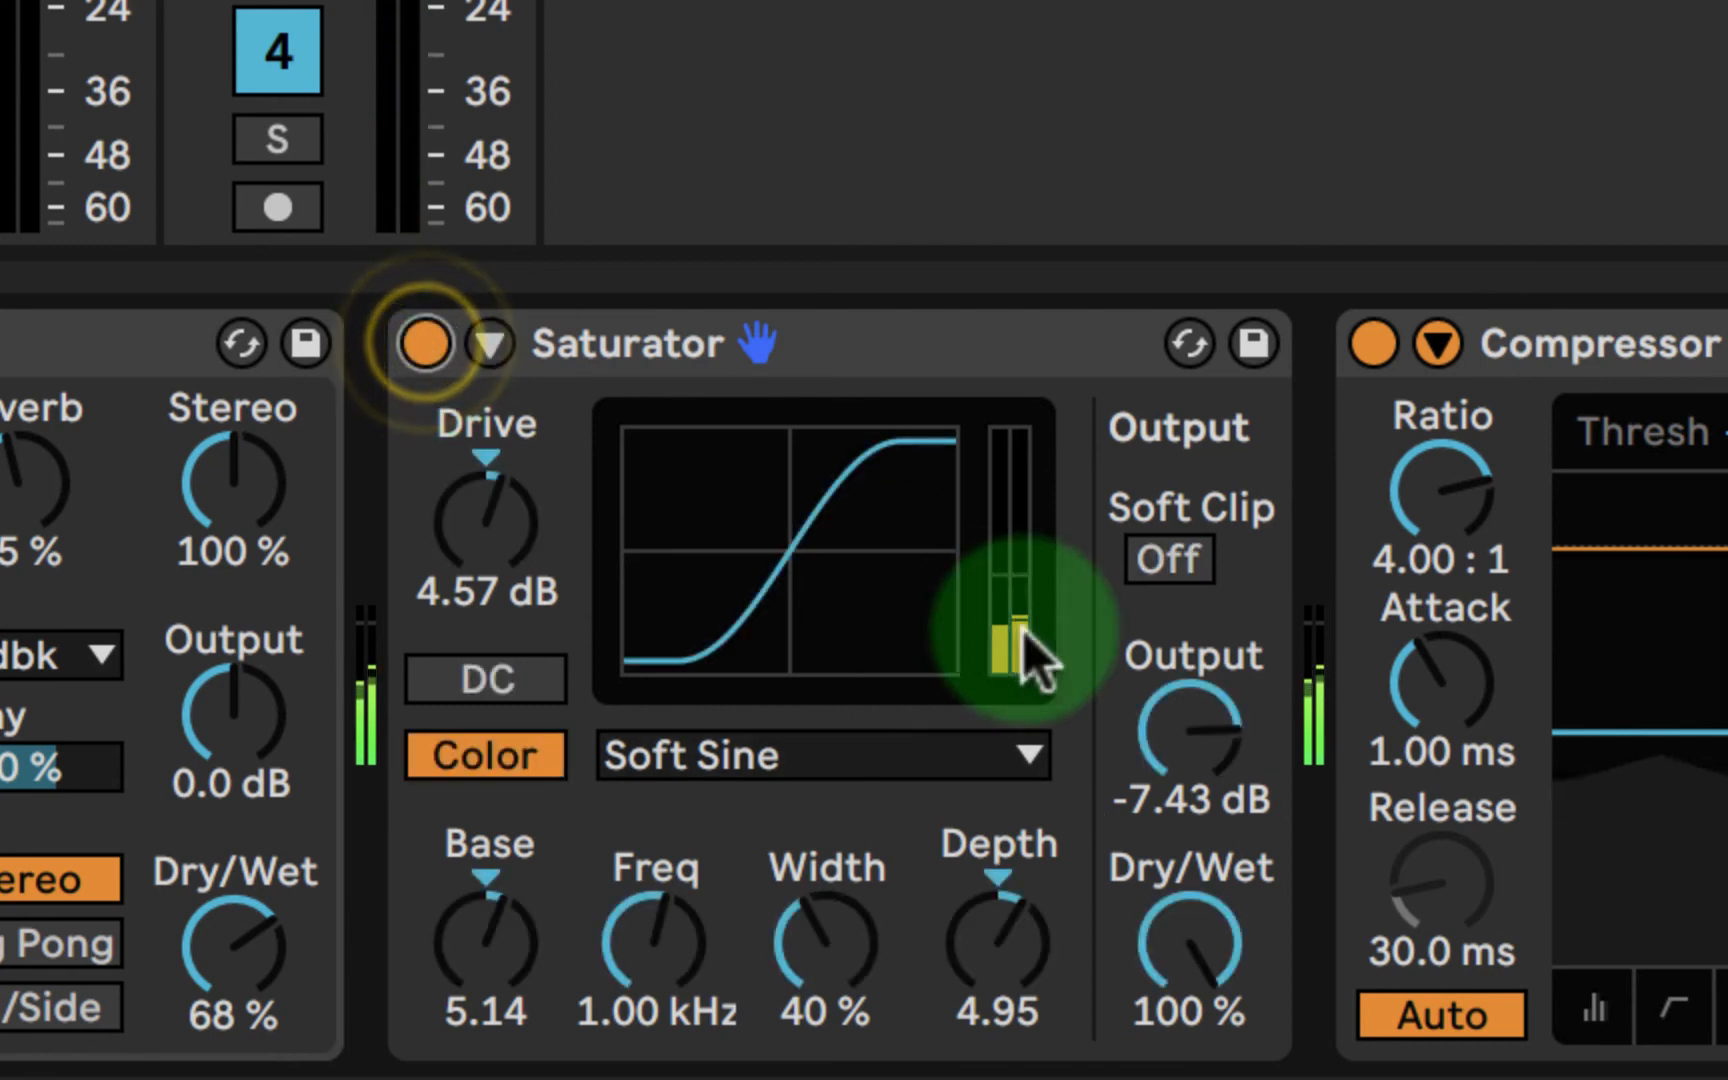
- Set the Saturator's output to -5.71 dB and the color depth to 17.9
{"action": "left_click_drag", "start_coordinate": [1196, 725], "coordinate": [1219, 733]}
{"action": "mouse_move", "coordinate": [995, 945]}
{"action": "left_mouse_down"}
{"action": "mouse_move", "coordinate": [996, 920]}
{"action": "mouse_move", "coordinate": [996, 990]}
{"action": "mouse_move", "coordinate": [996, 956]}
{"action": "left_mouse_up"}
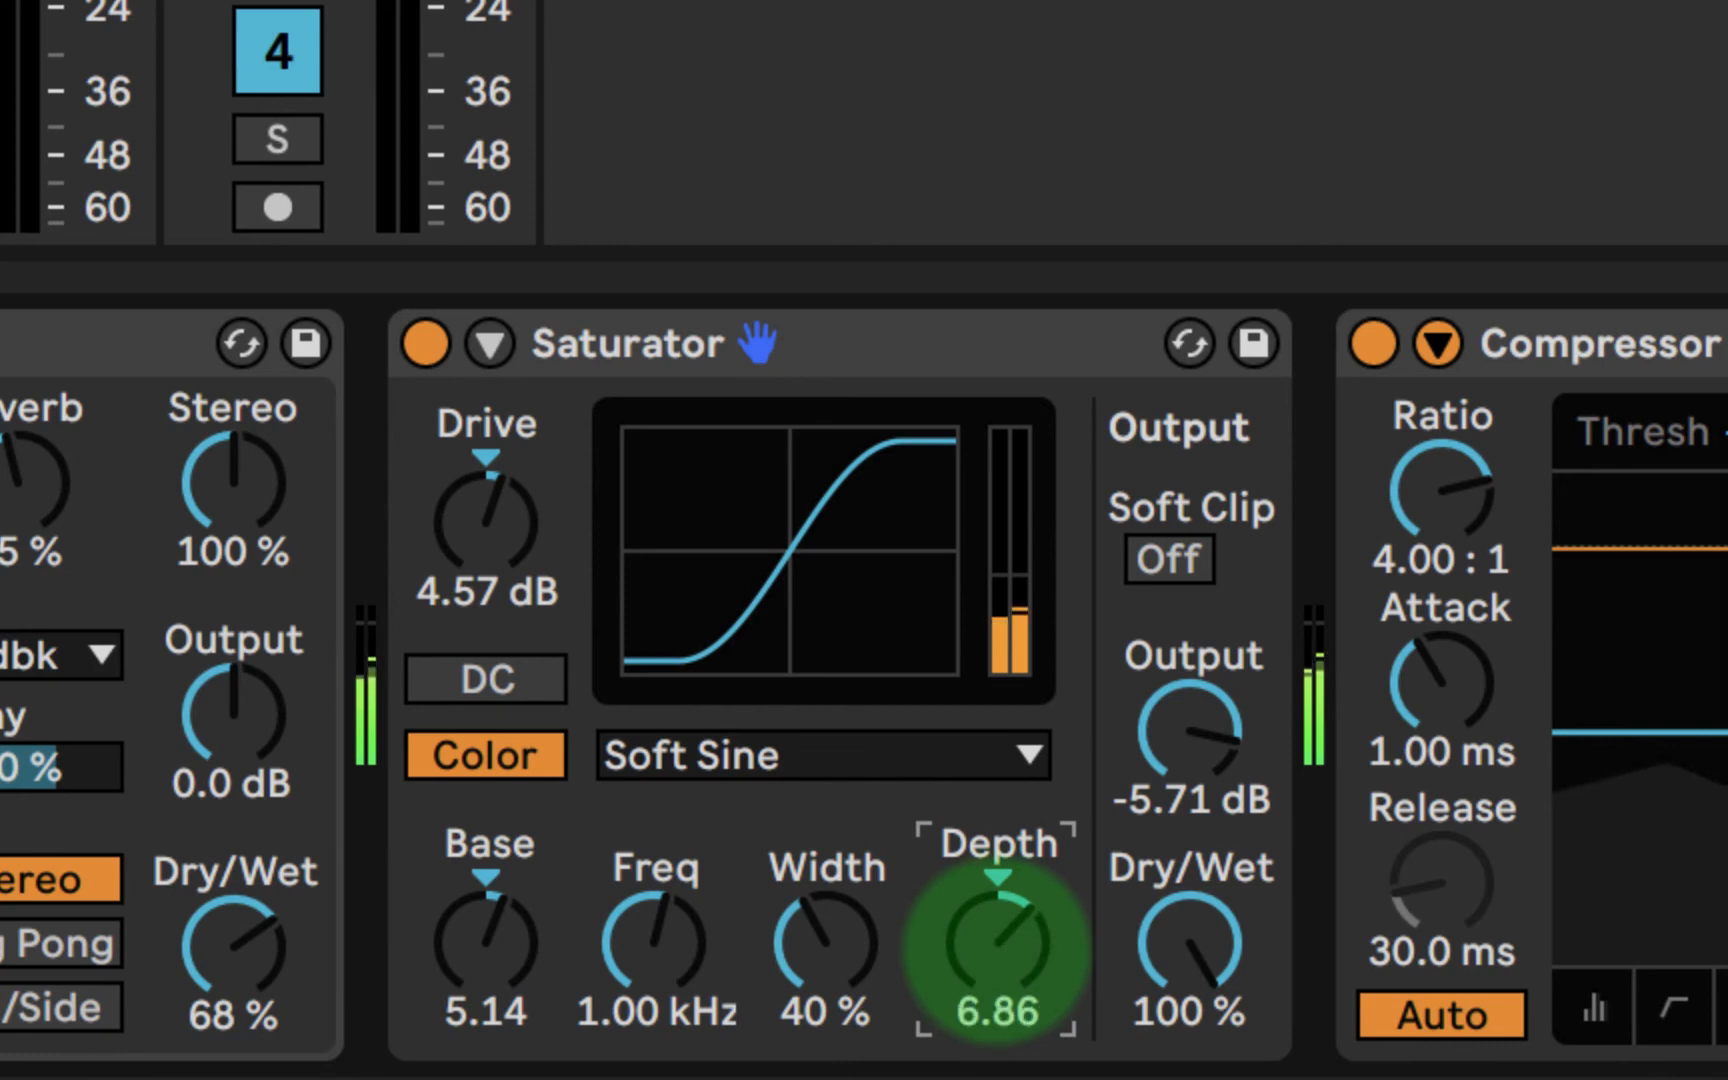
{"action": "left_click_drag", "start_coordinate": [996, 956], "coordinate": [996, 940]}
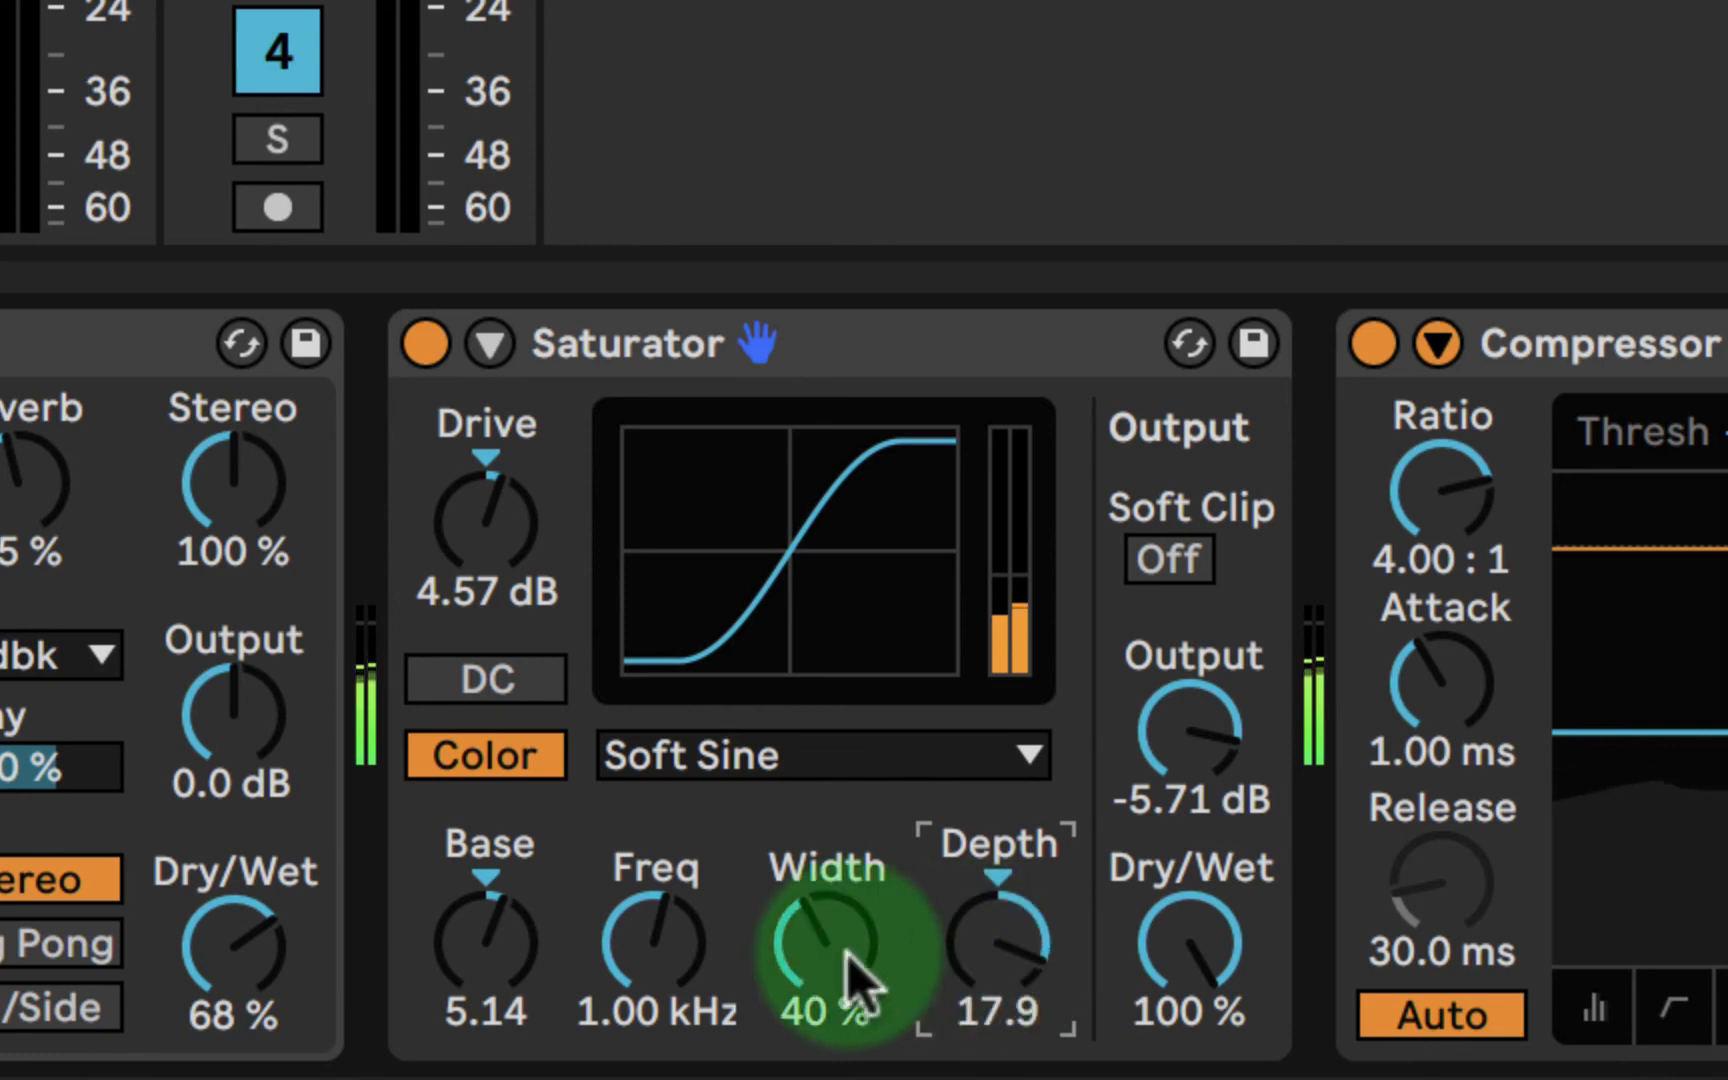
- Sweep the Saturator's color frequency down to 208 Hz and up to 298 Hz, and set the depth to 18.7
{"action": "left_click_drag", "start_coordinate": [656, 942], "coordinate": [656, 992]}
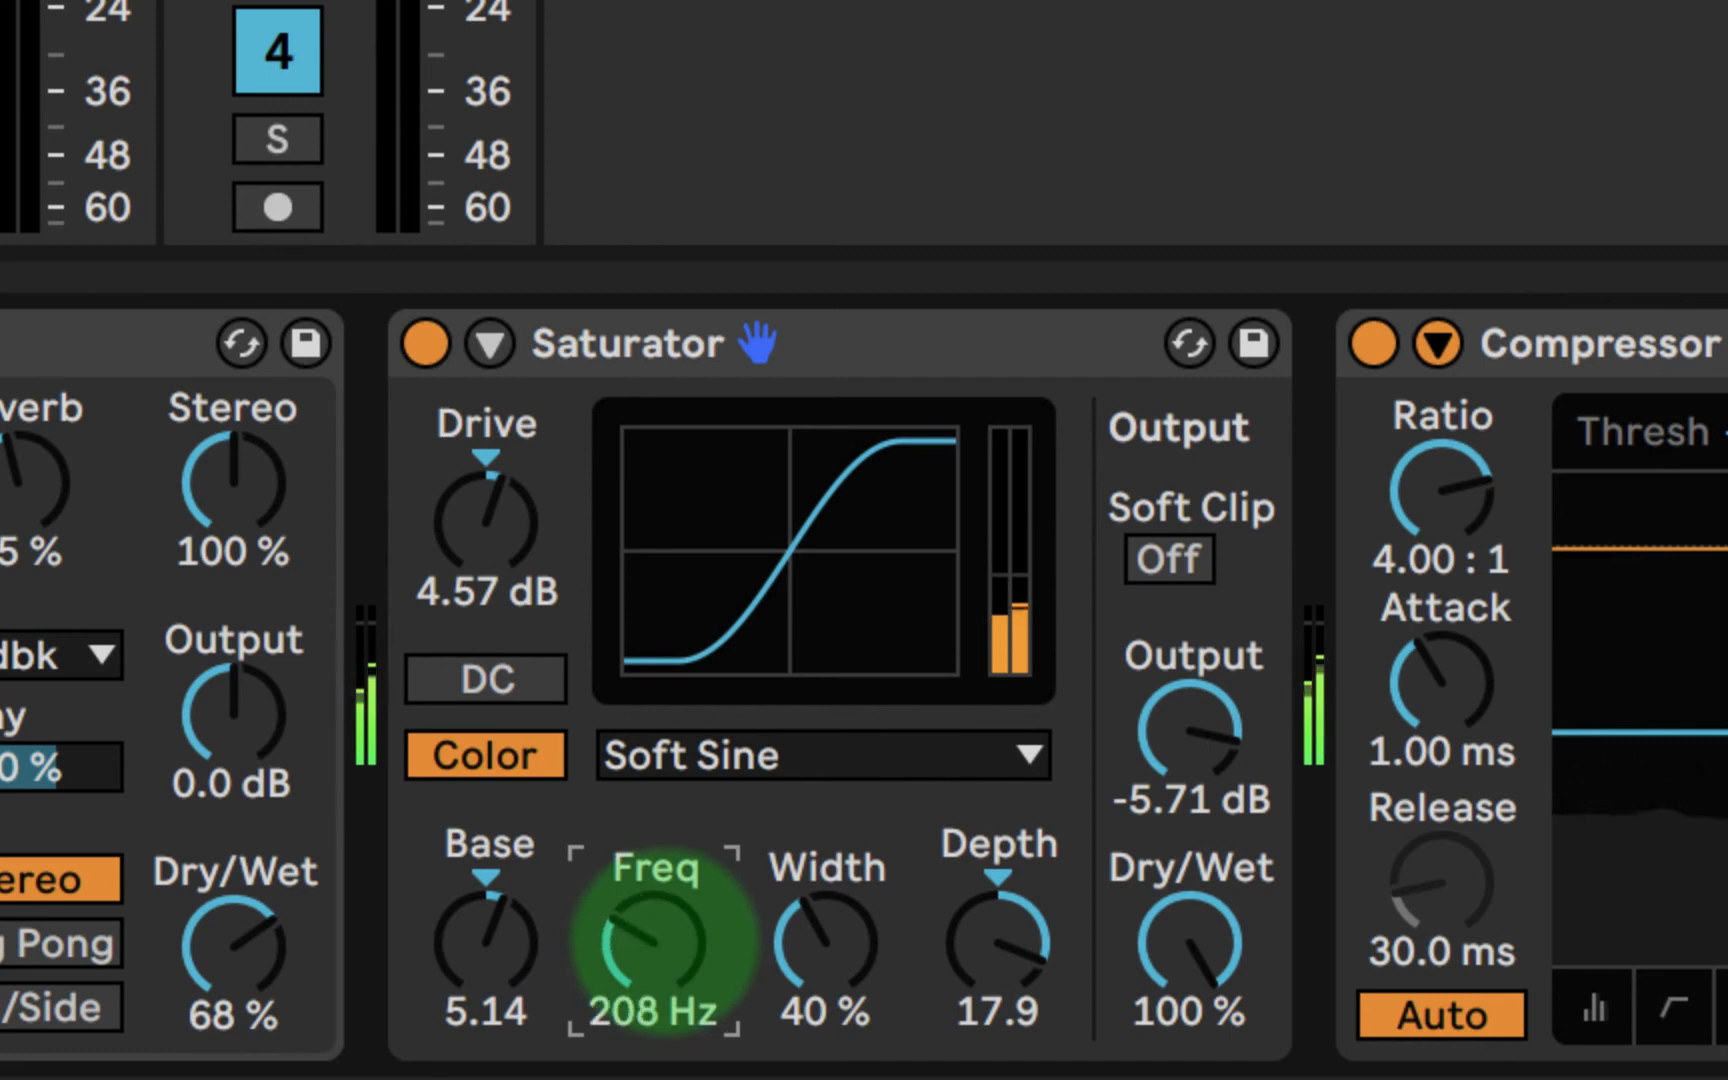
{"action": "left_click_drag", "start_coordinate": [656, 992], "coordinate": [648, 941]}
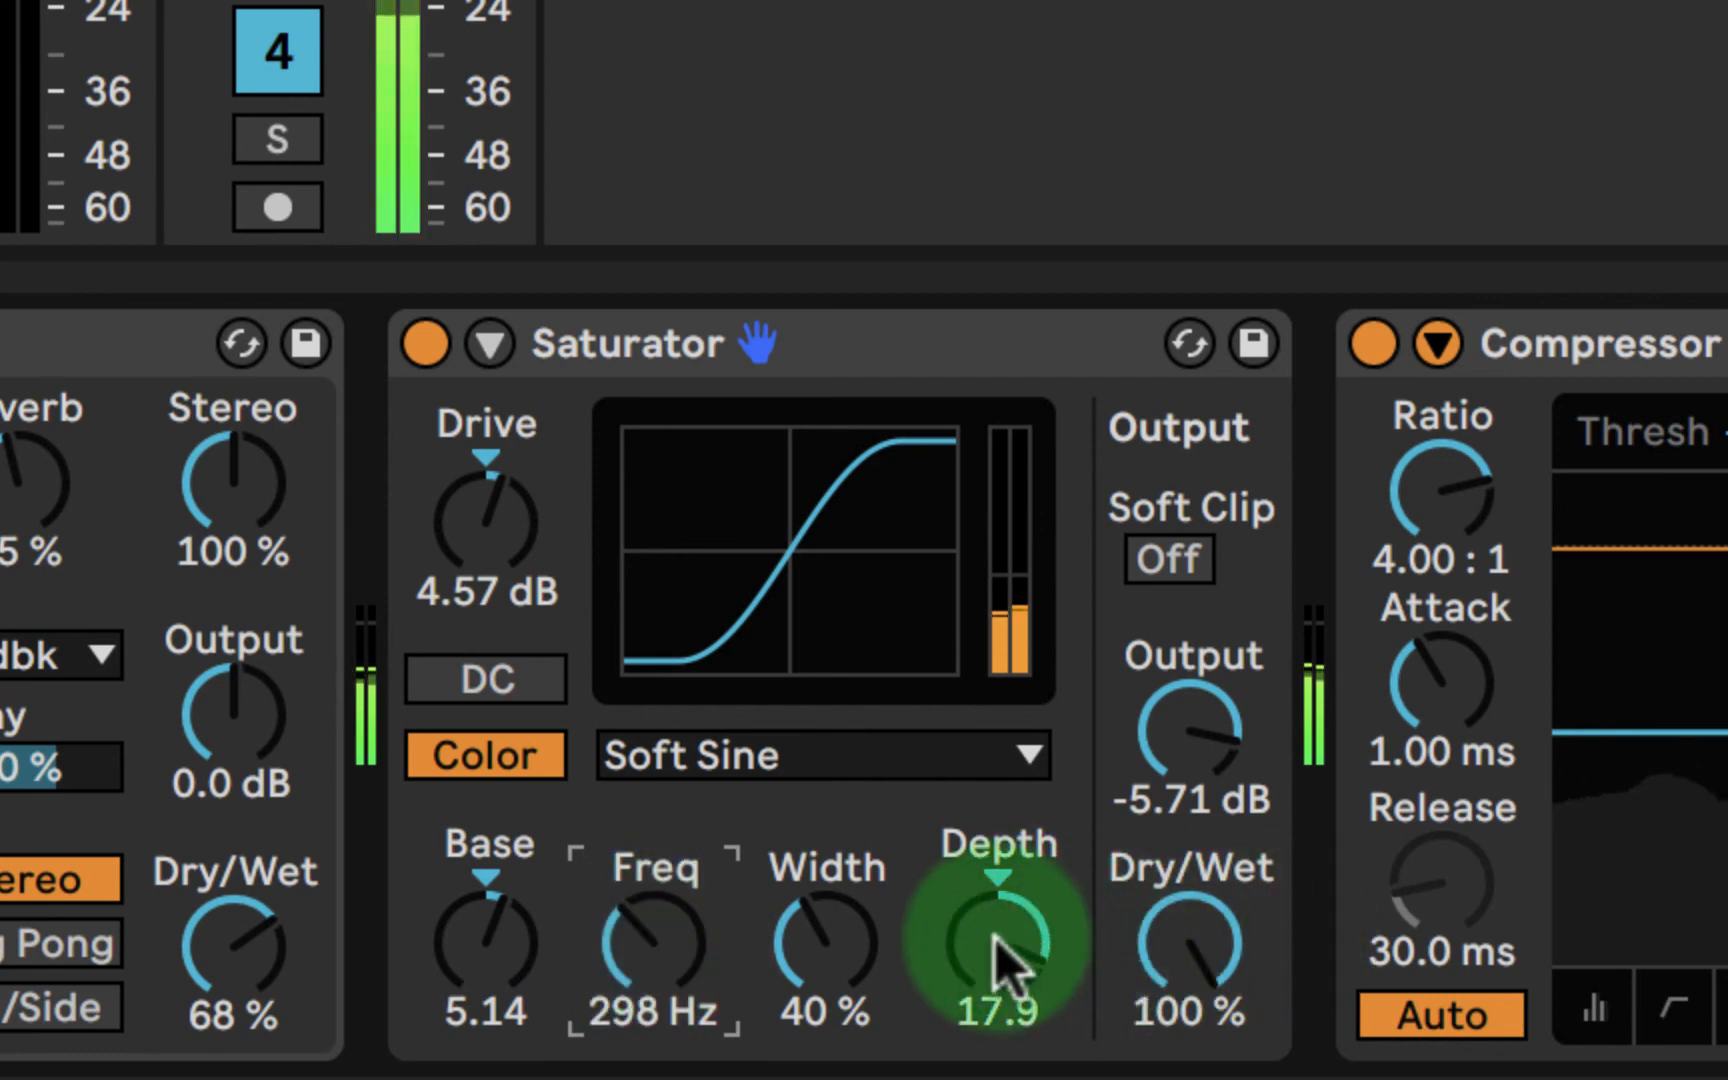
{"action": "left_click", "coordinate": [935, 958]}
{"action": "left_click_drag", "start_coordinate": [930, 925], "coordinate": [1003, 937]}
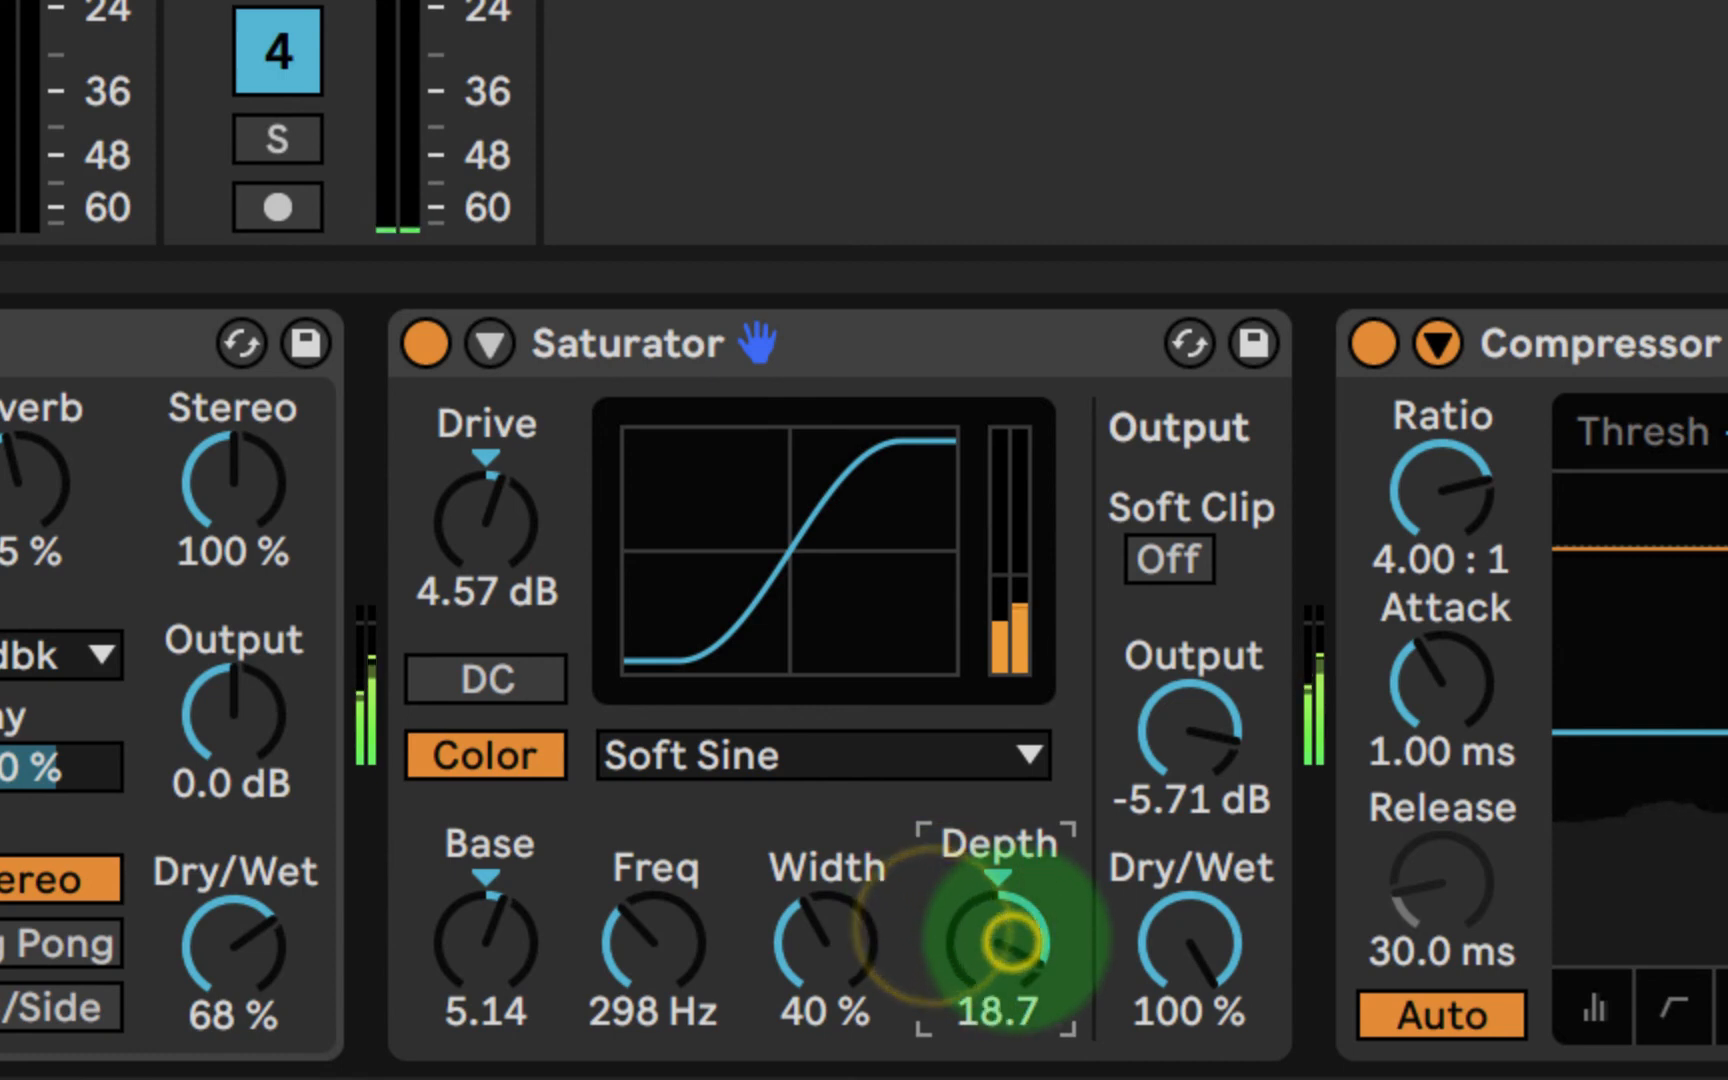
- Set the Saturator's color frequency to 283 Hz and the color depth to 1.14
{"action": "mouse_move", "coordinate": [636, 945]}
{"action": "left_mouse_down"}
{"action": "mouse_move", "coordinate": [654, 970]}
{"action": "mouse_move", "coordinate": [657, 940]}
{"action": "left_mouse_up"}
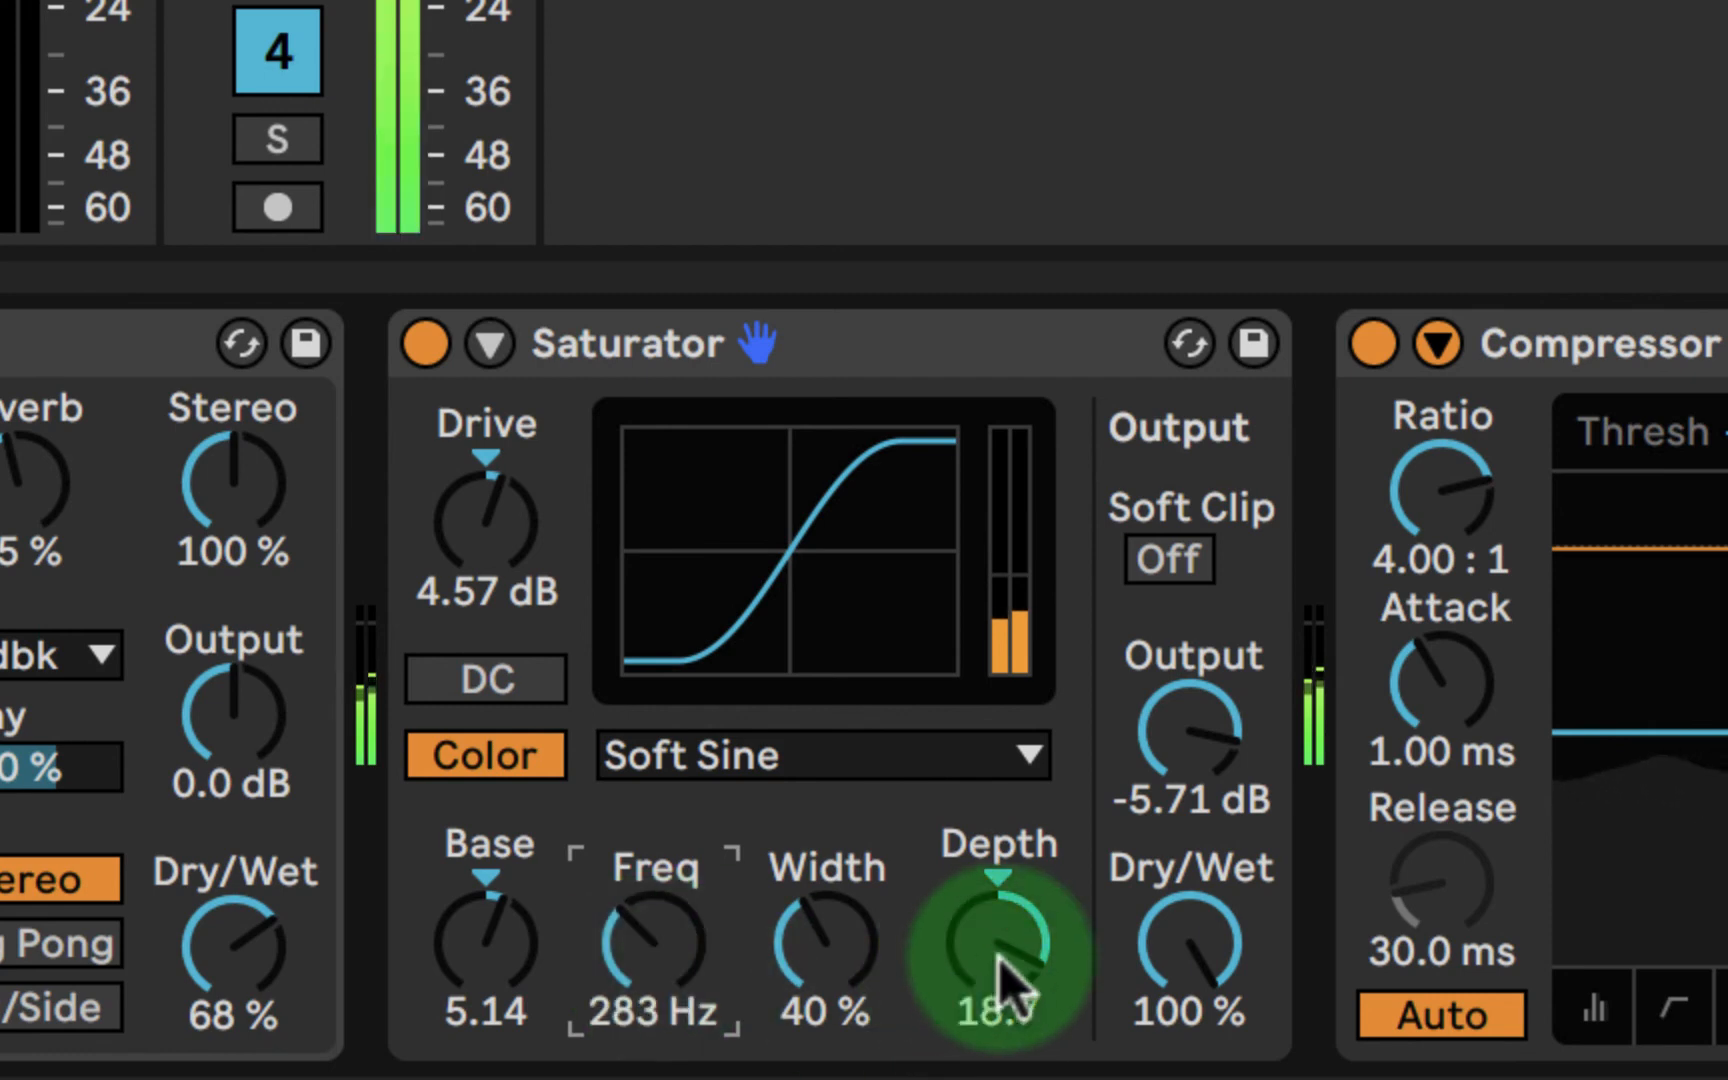
{"action": "left_click", "coordinate": [841, 940]}
{"action": "left_click_drag", "start_coordinate": [962, 932], "coordinate": [968, 970]}
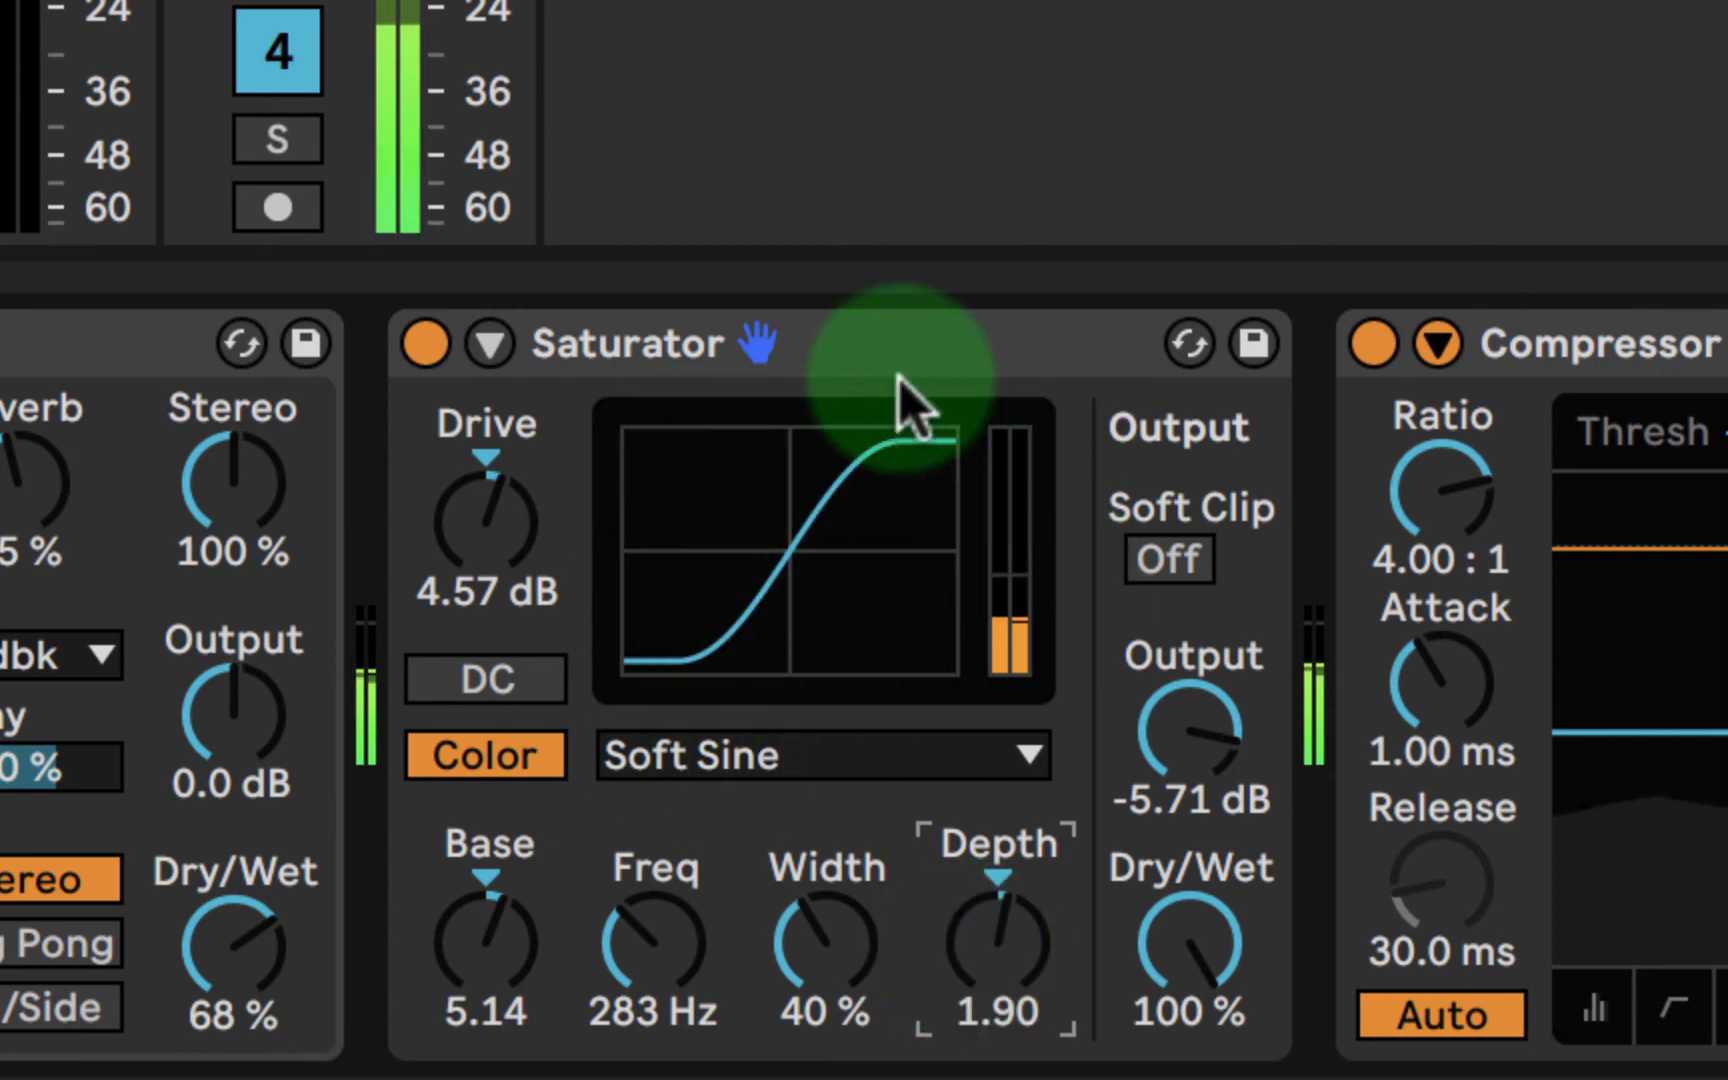
{"action": "left_click", "coordinate": [886, 352]}
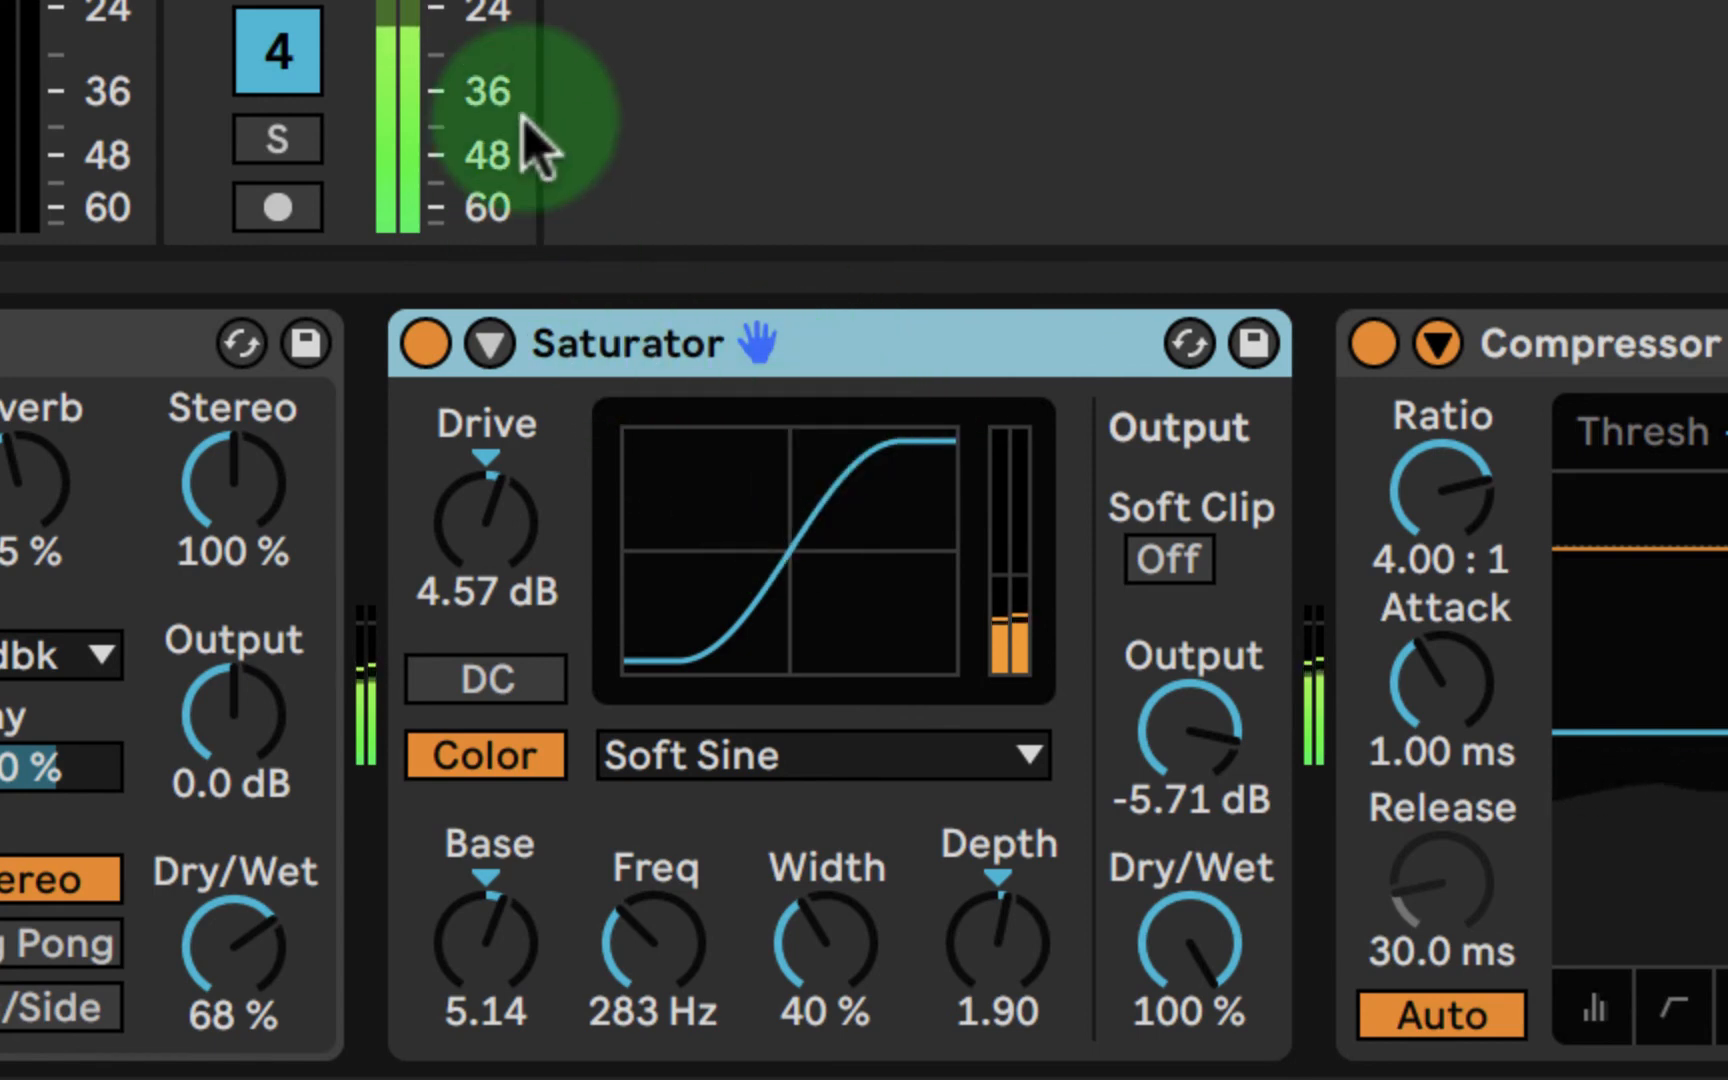
{"action": "left_click", "coordinate": [993, 940]}
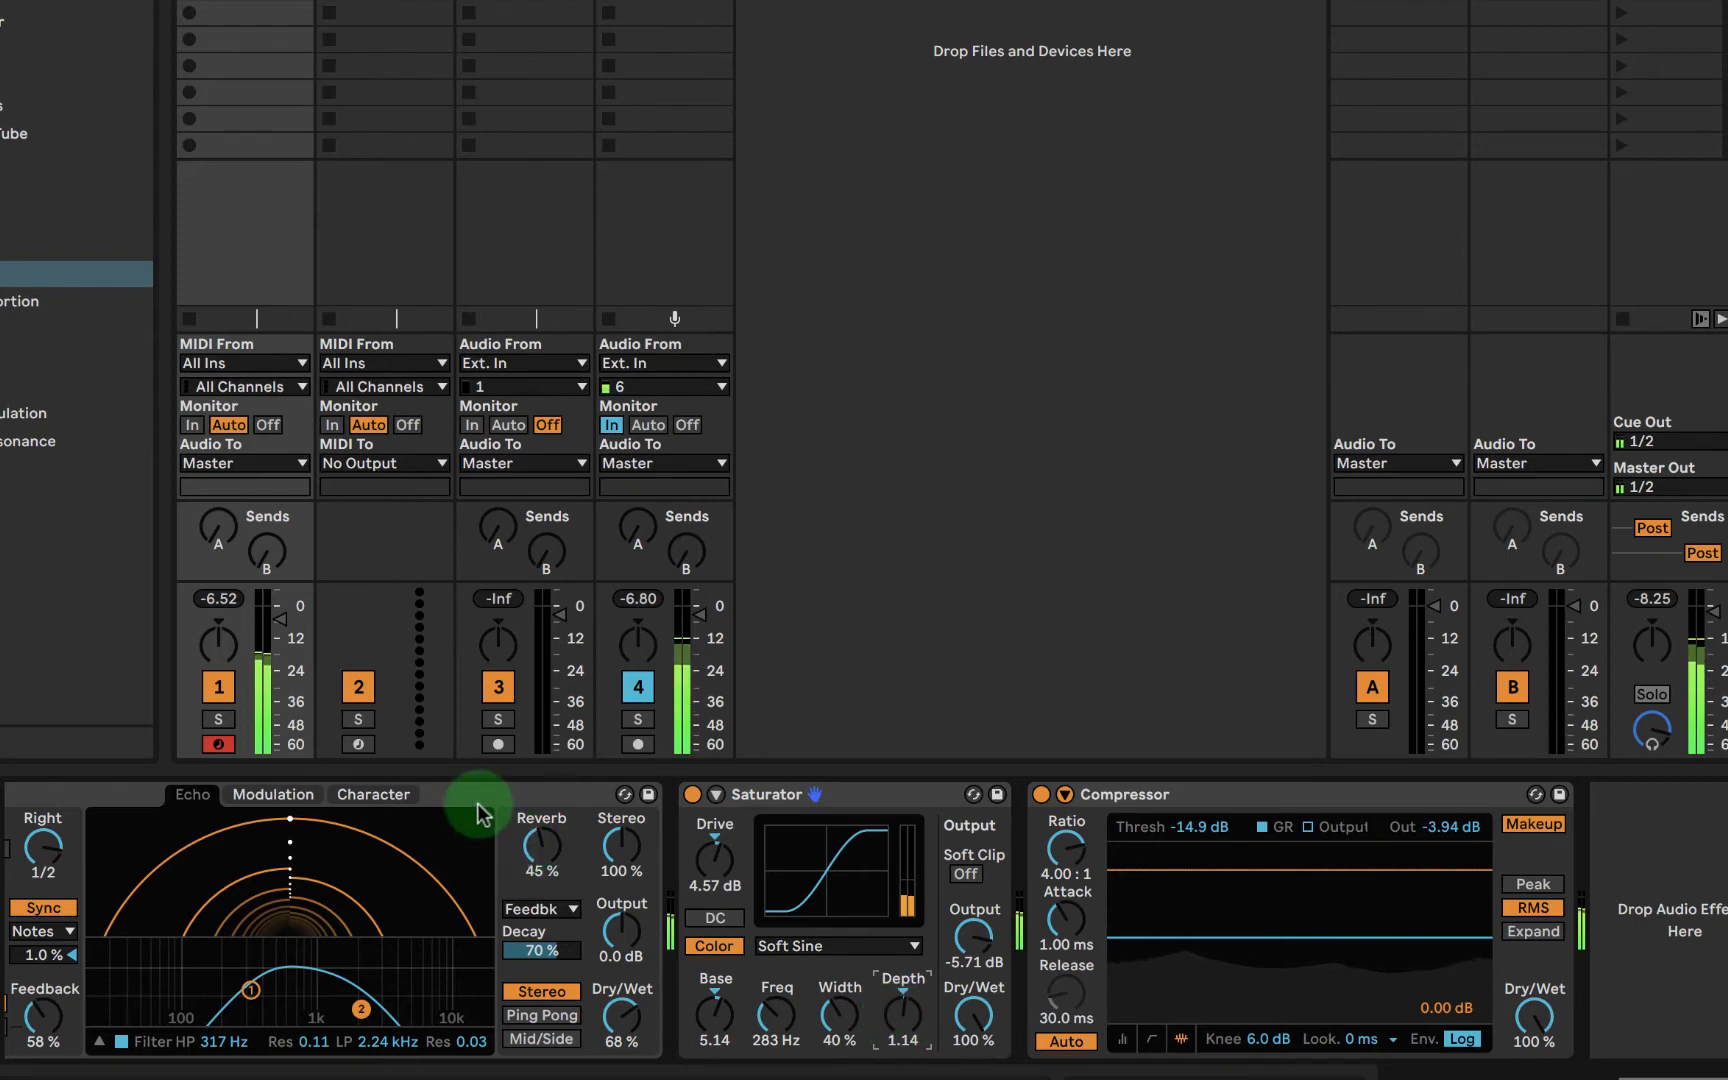
- Set the gain of Wavetable's oscillator 2 to -0.5 dB
{"action": "left_click", "coordinate": [484, 796]}
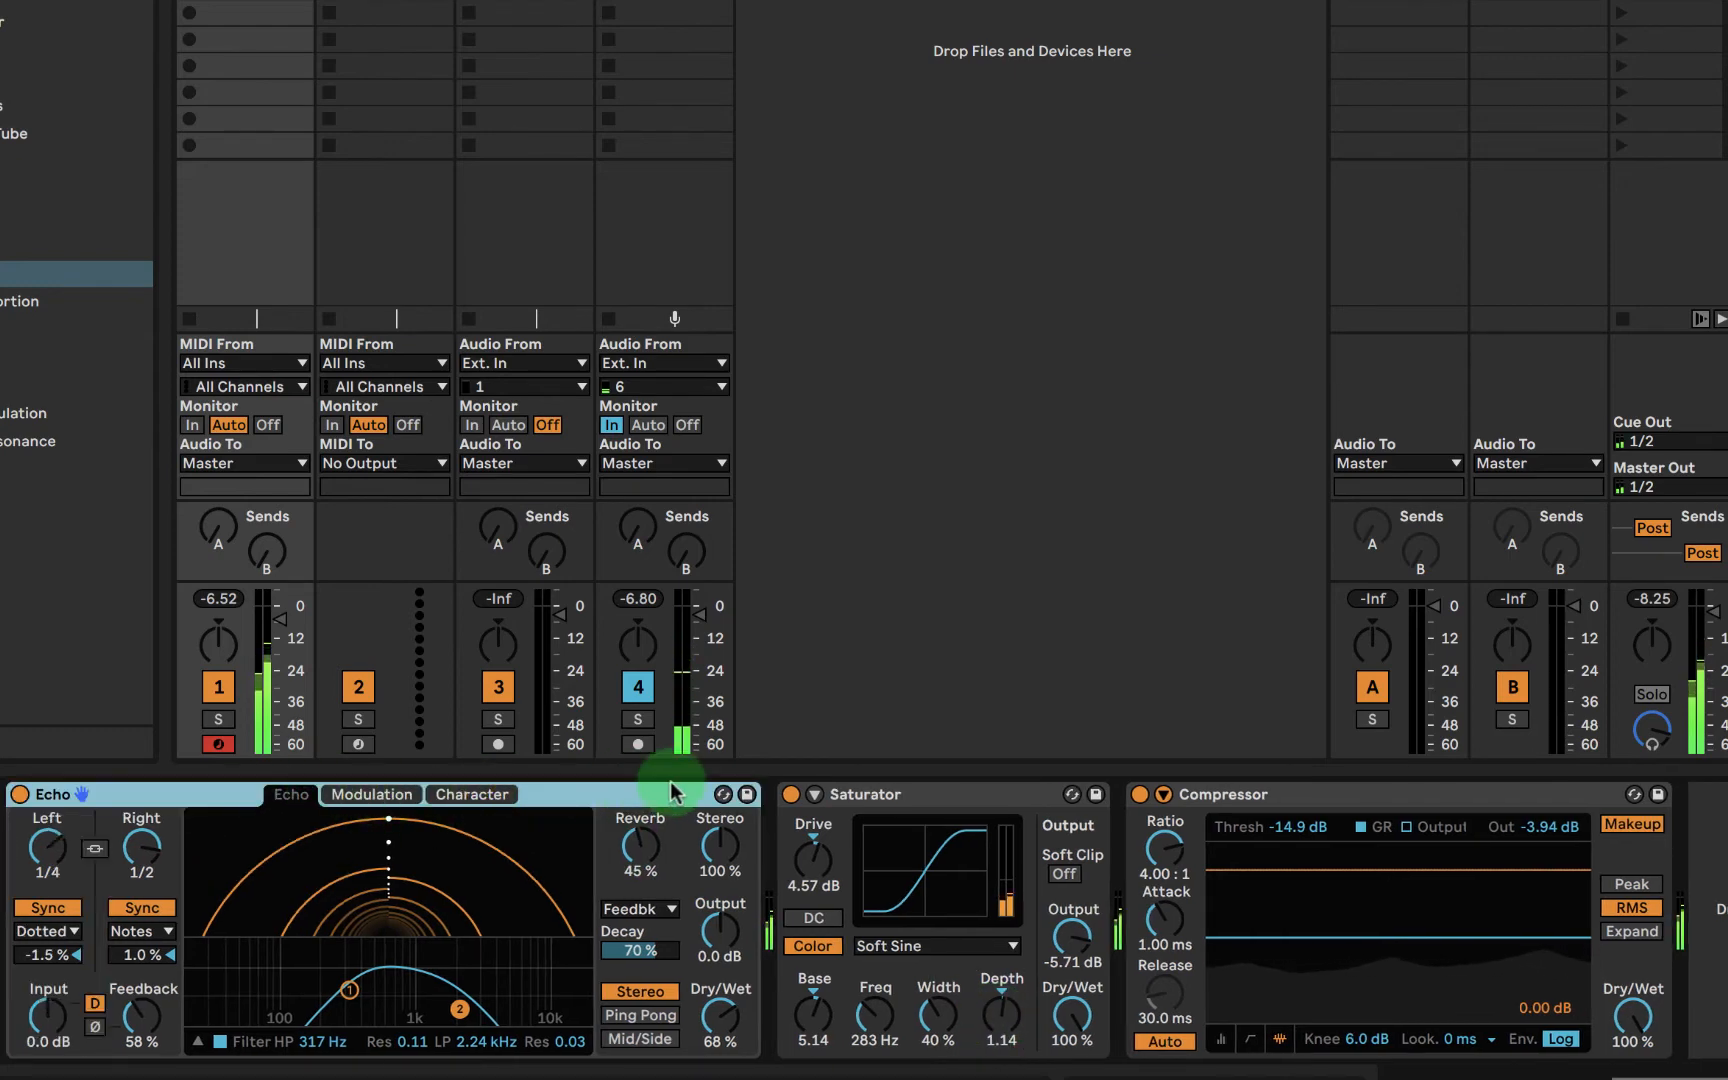
{"action": "scroll", "coordinate": [639, 792], "scroll_direction": "left", "scroll_amount": 10}
{"action": "scroll", "coordinate": [639, 791], "scroll_direction": "left", "scroll_amount": 7}
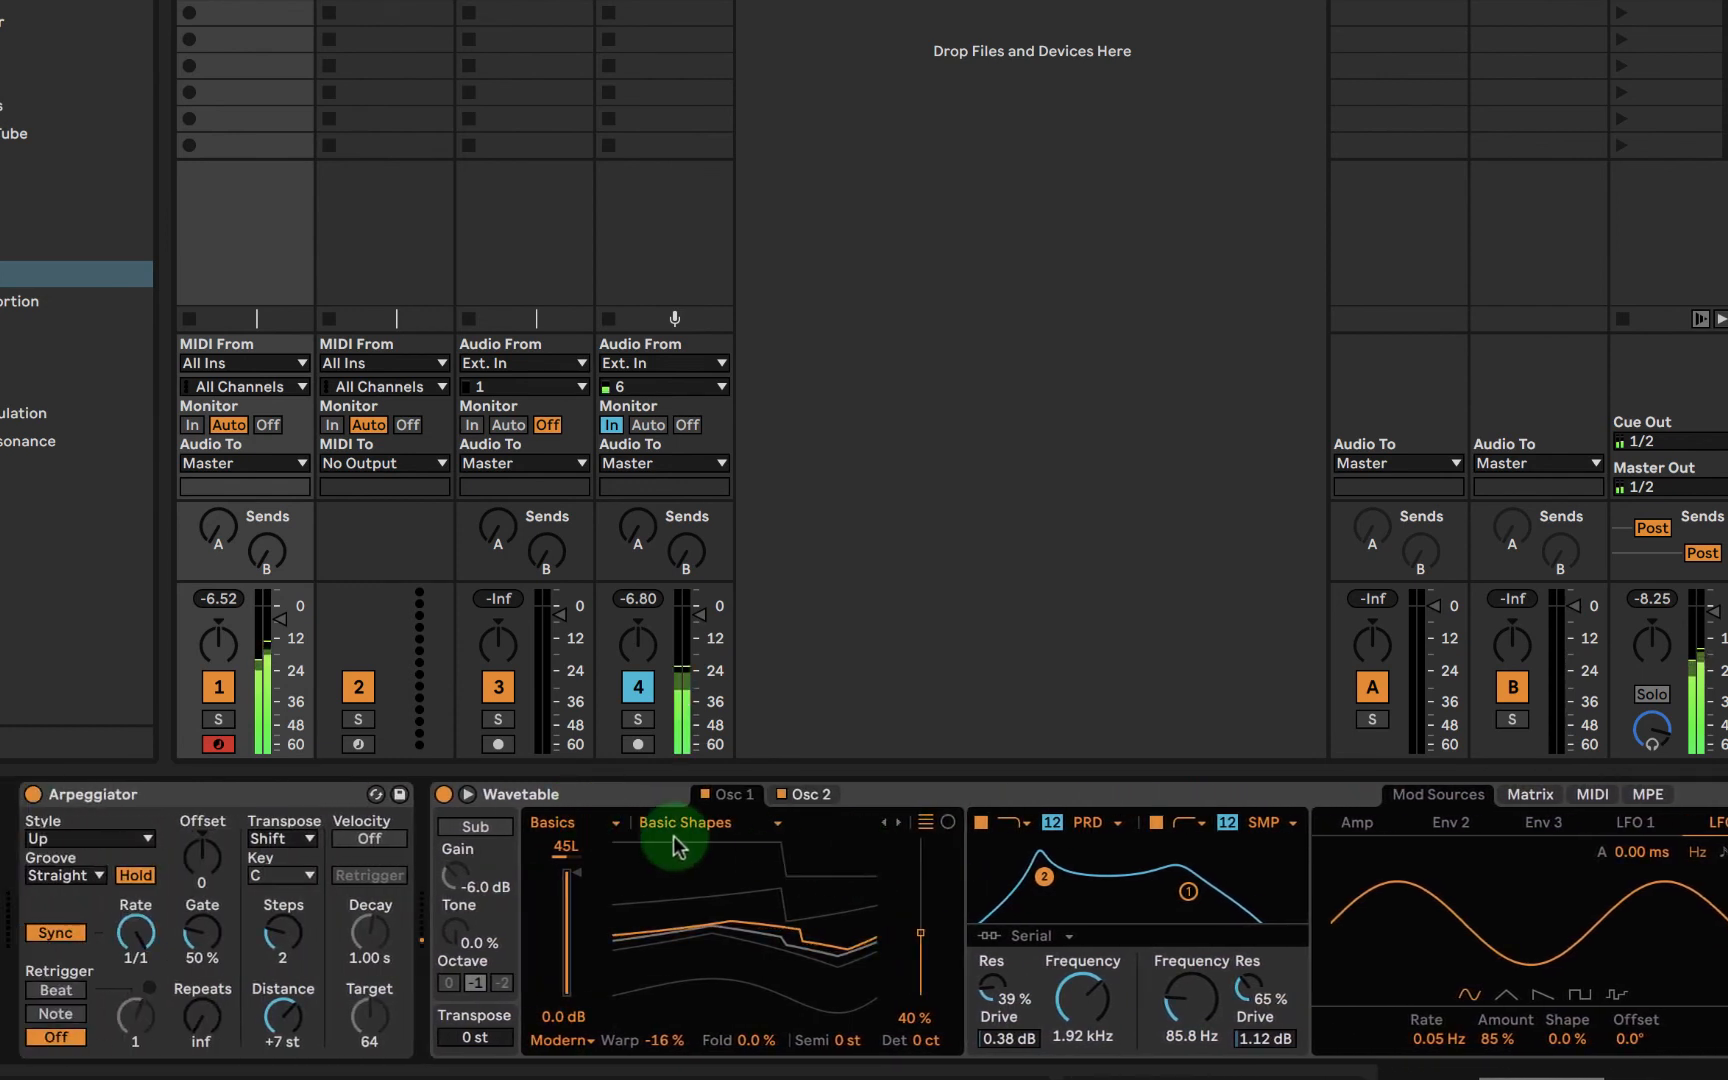
{"action": "left_click", "coordinate": [792, 797]}
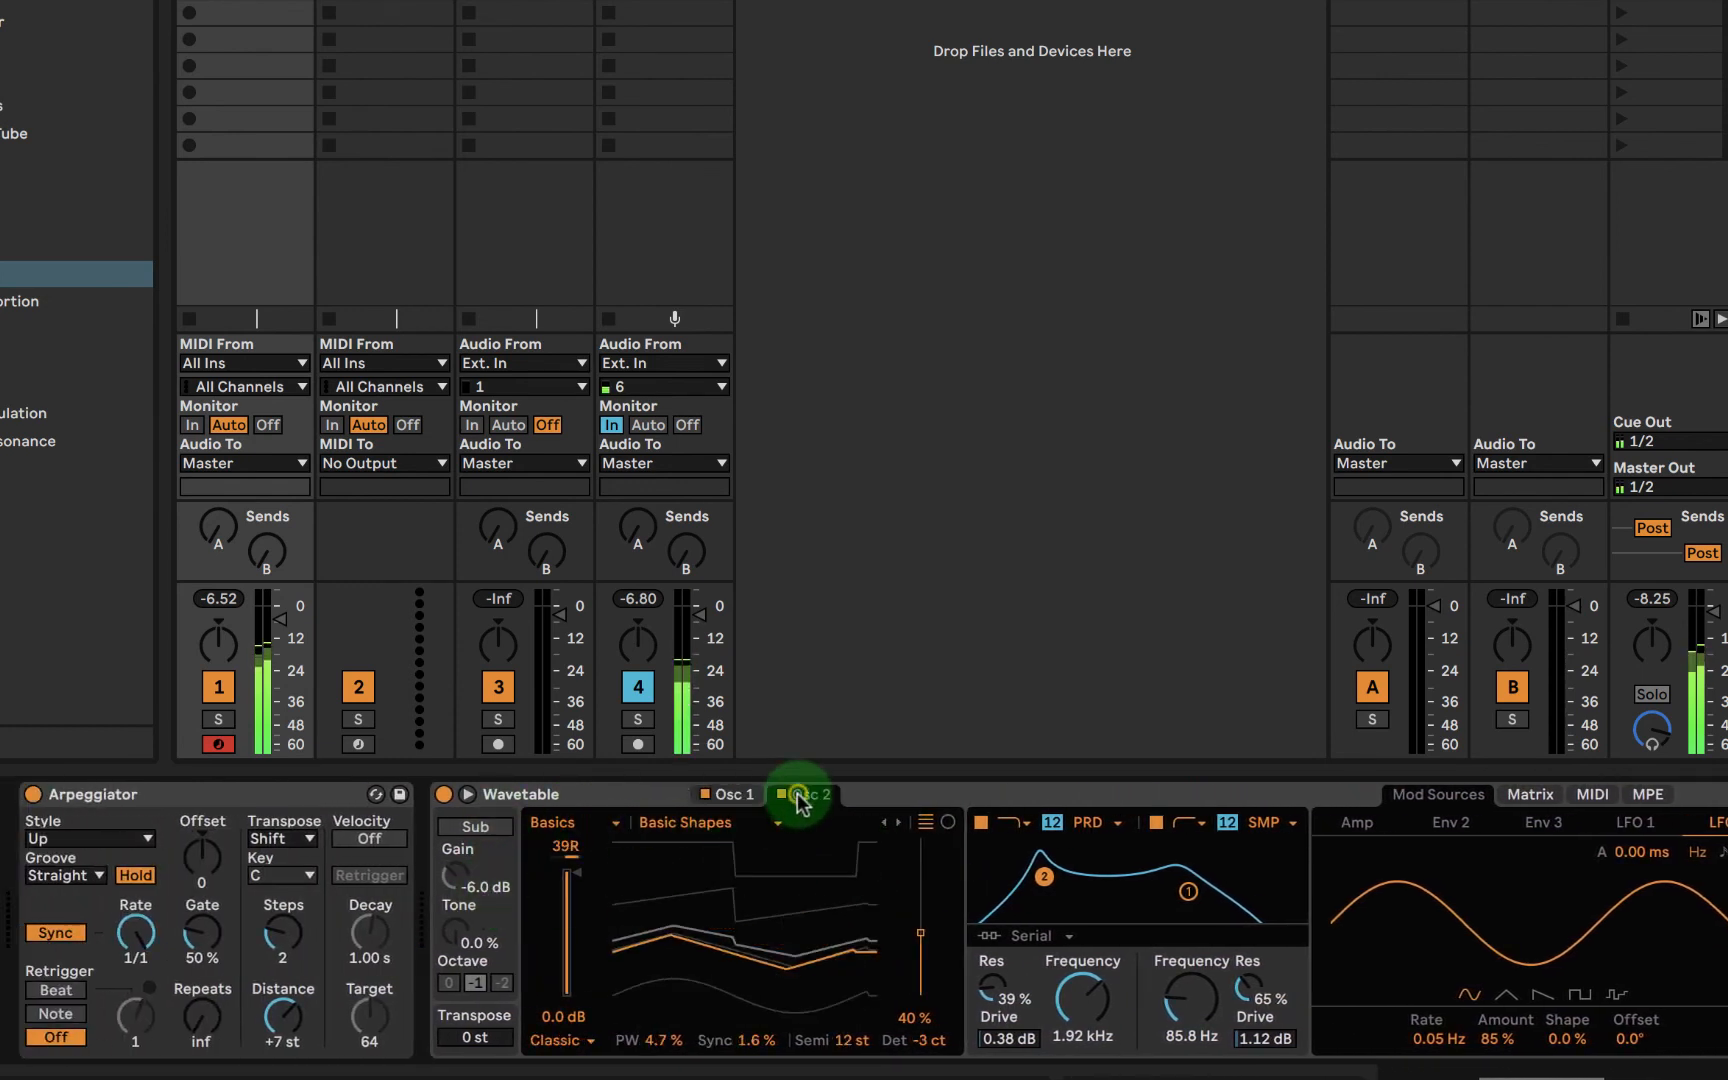
{"action": "left_click_drag", "start_coordinate": [585, 890], "coordinate": [540, 880]}
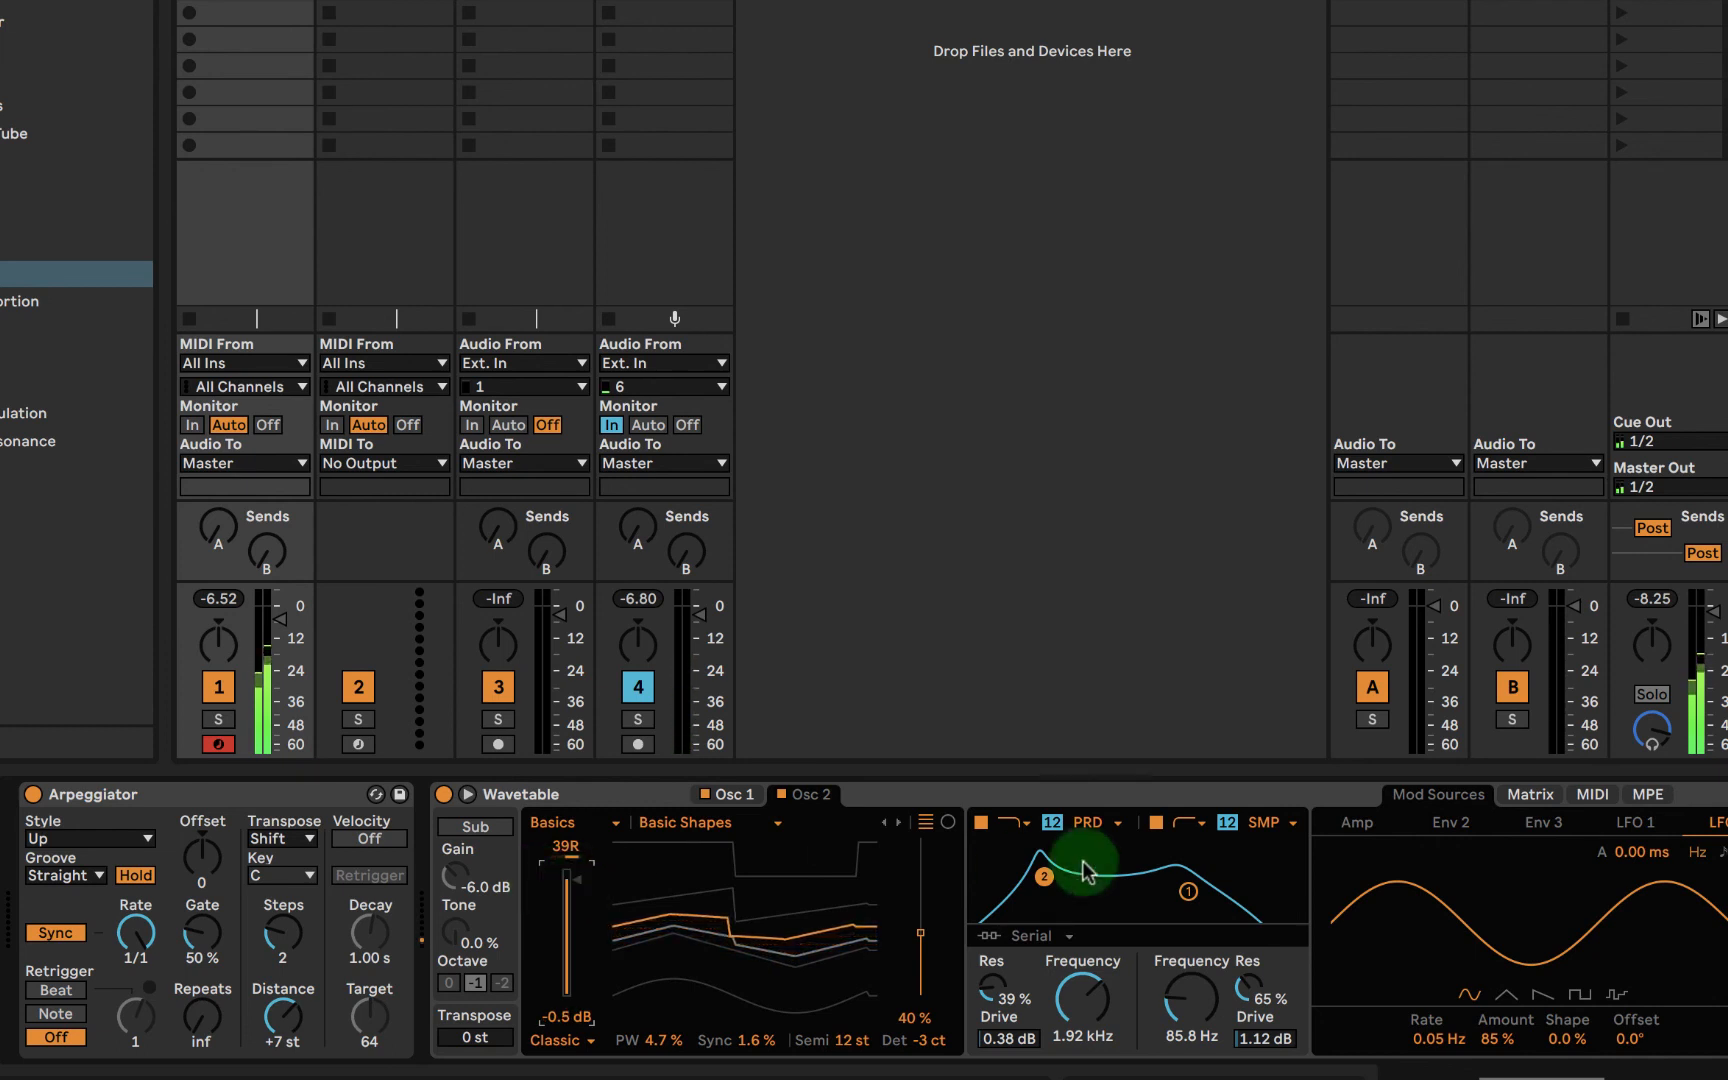
- Add a Reverb from the Reverb & Resonance audio effects after the Compressor on the Wavetable track
{"action": "left_click", "coordinate": [1153, 795]}
{"action": "scroll", "coordinate": [1153, 795], "scroll_direction": "right", "scroll_amount": 10}
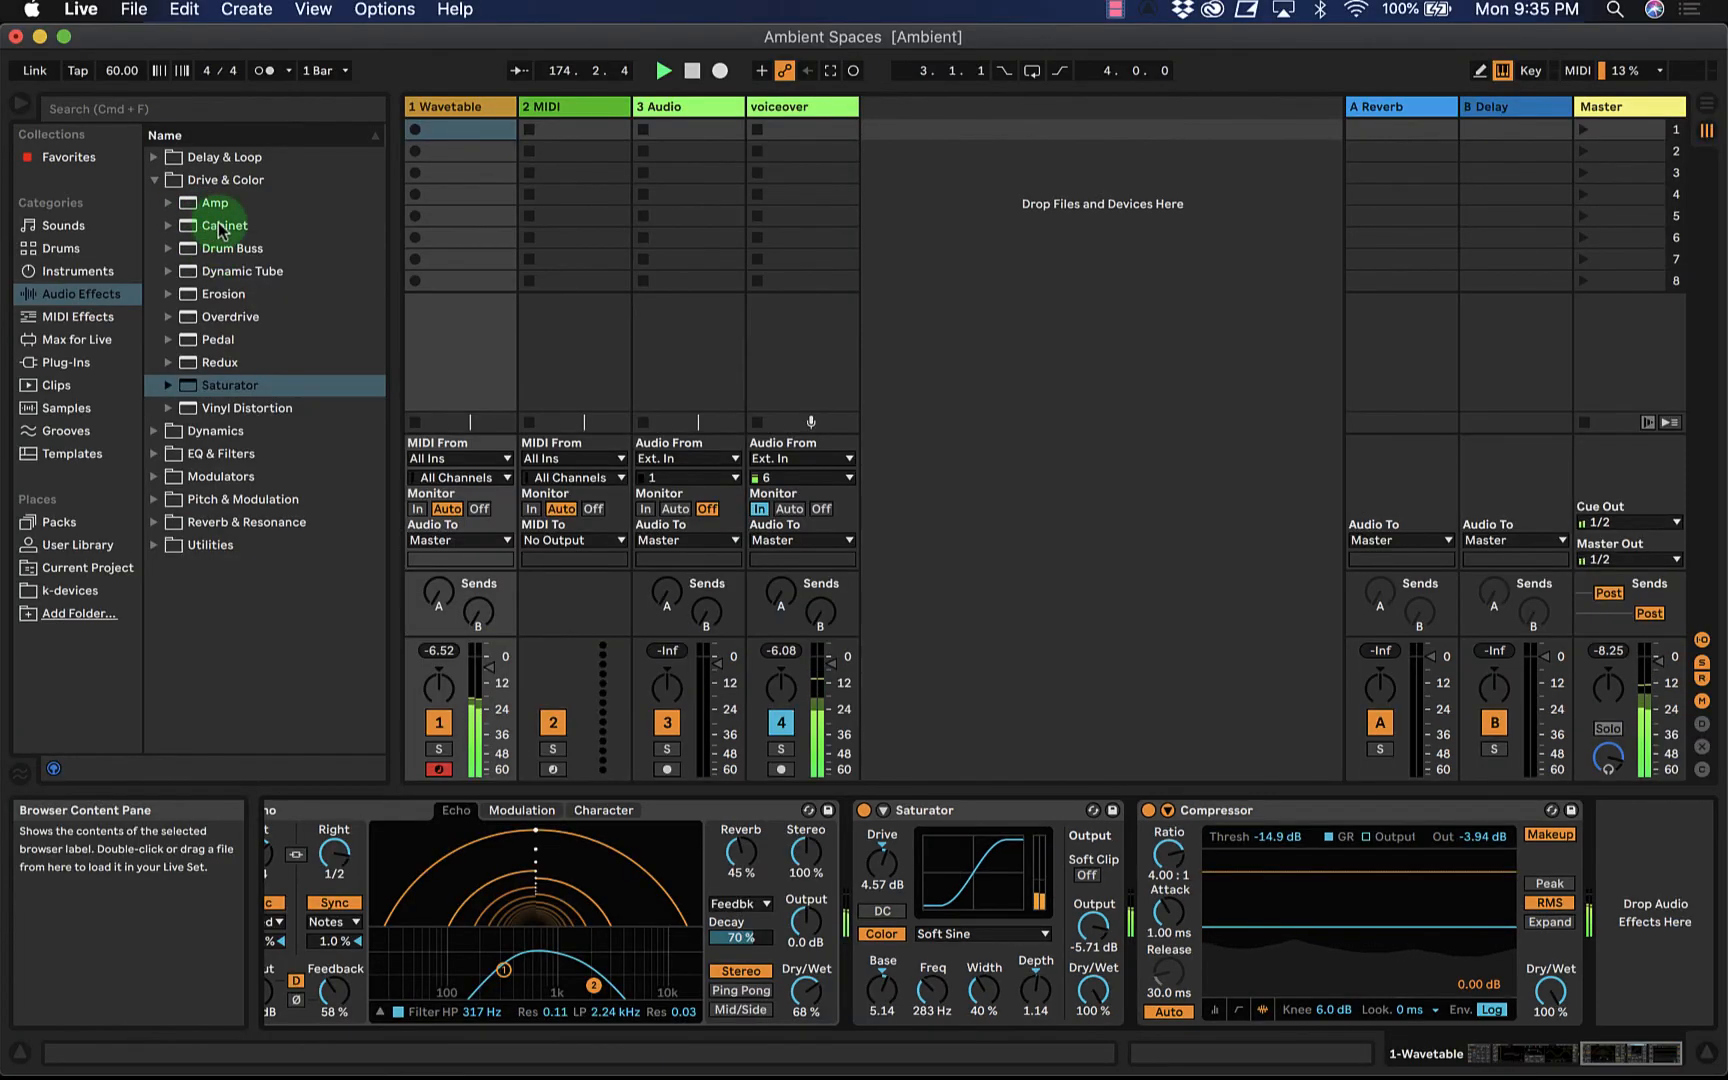
{"action": "left_click", "coordinate": [154, 180]}
{"action": "left_click", "coordinate": [153, 203]}
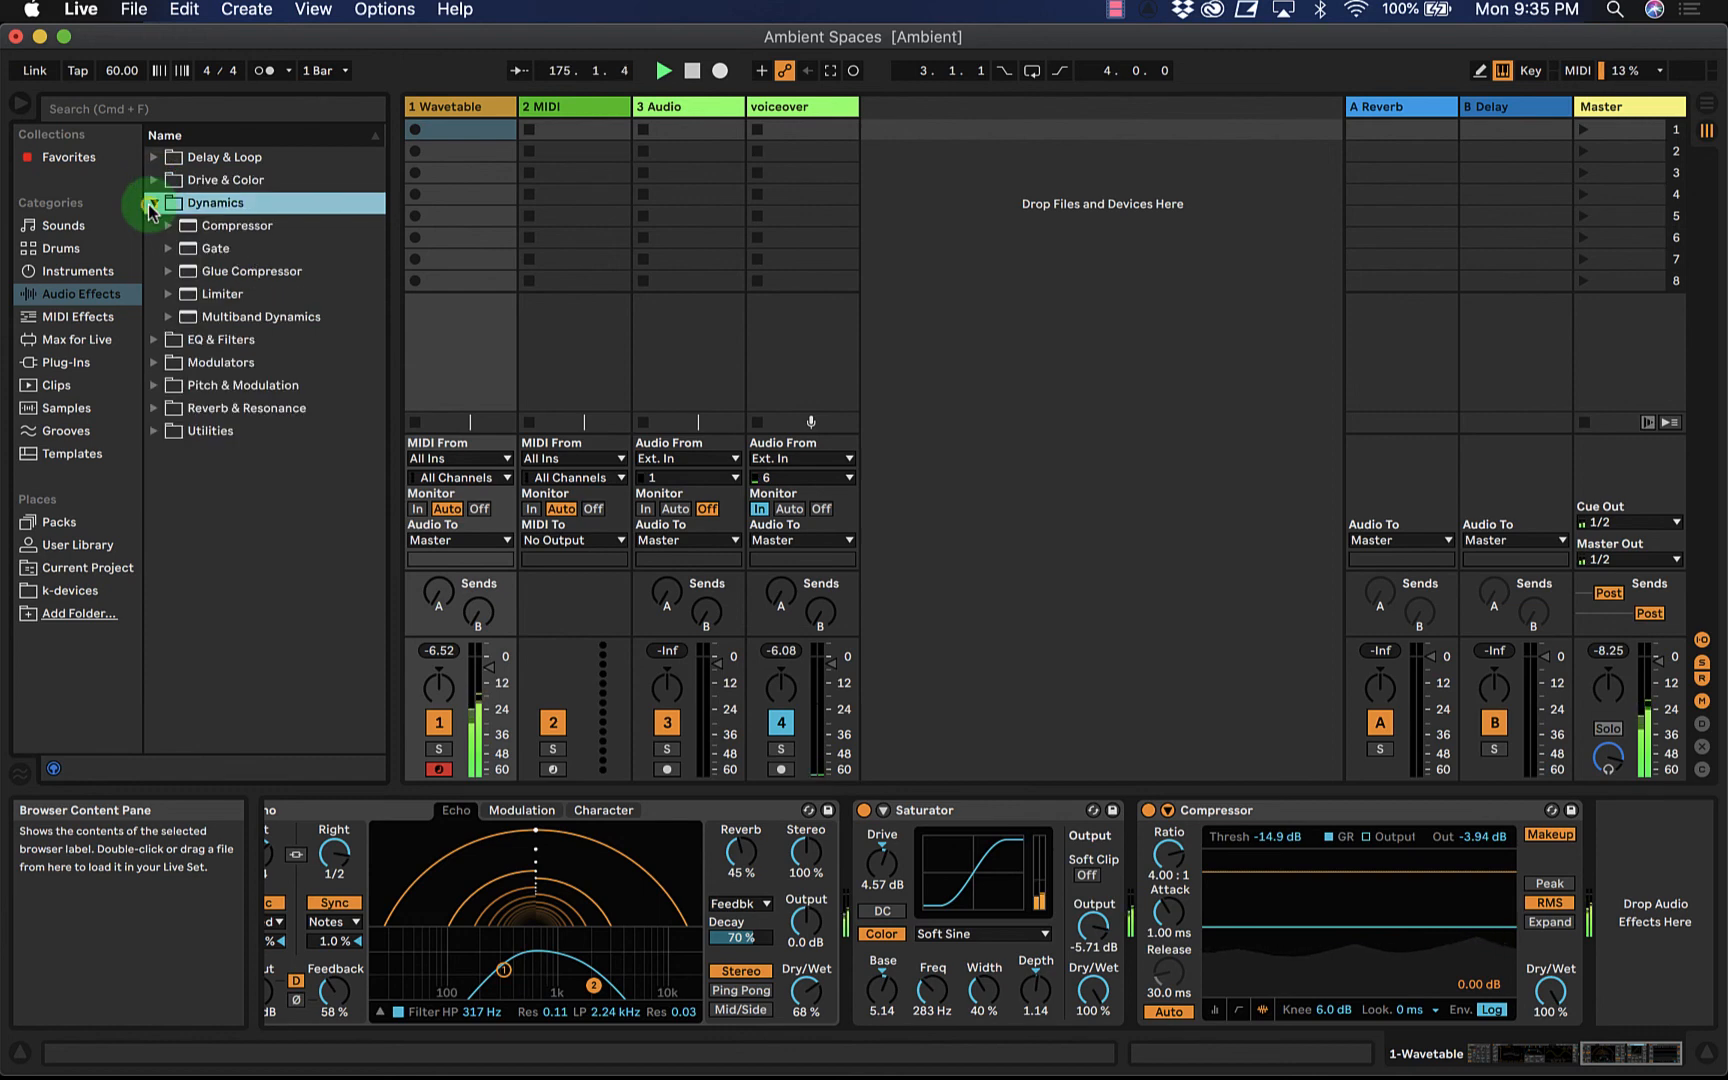
{"action": "left_click", "coordinate": [151, 204]}
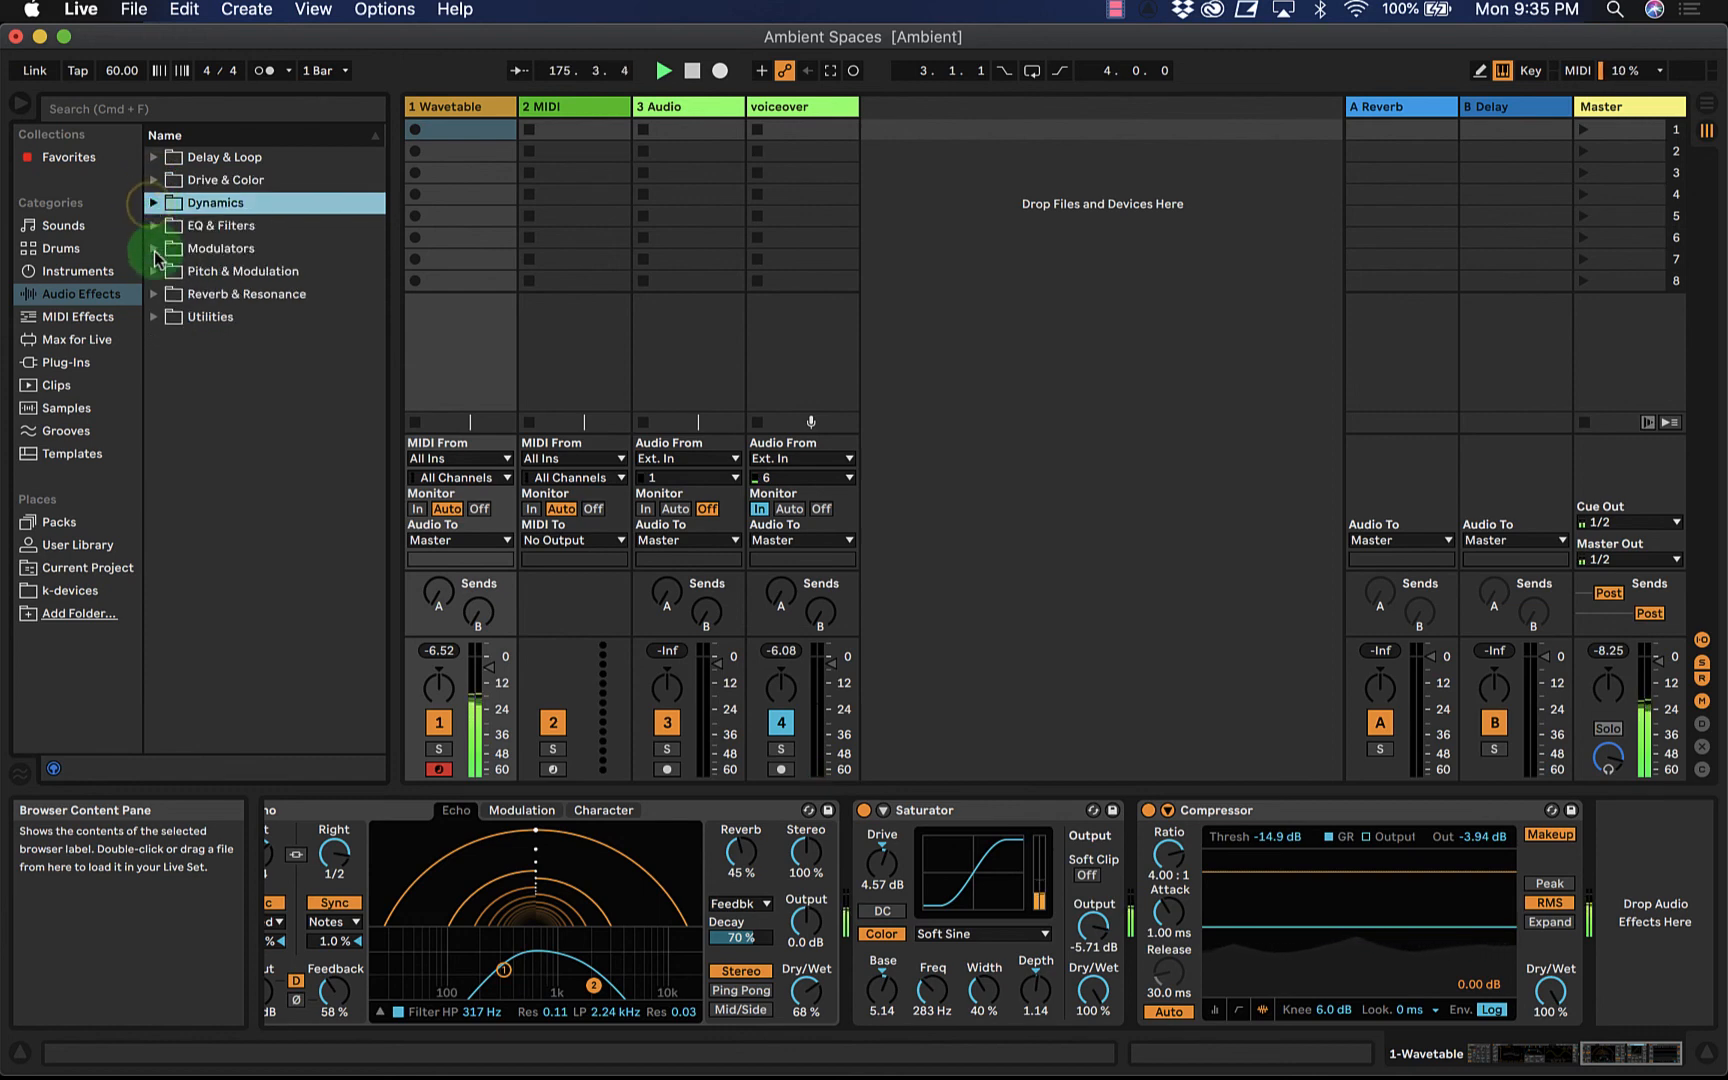
{"action": "left_click", "coordinate": [155, 294]}
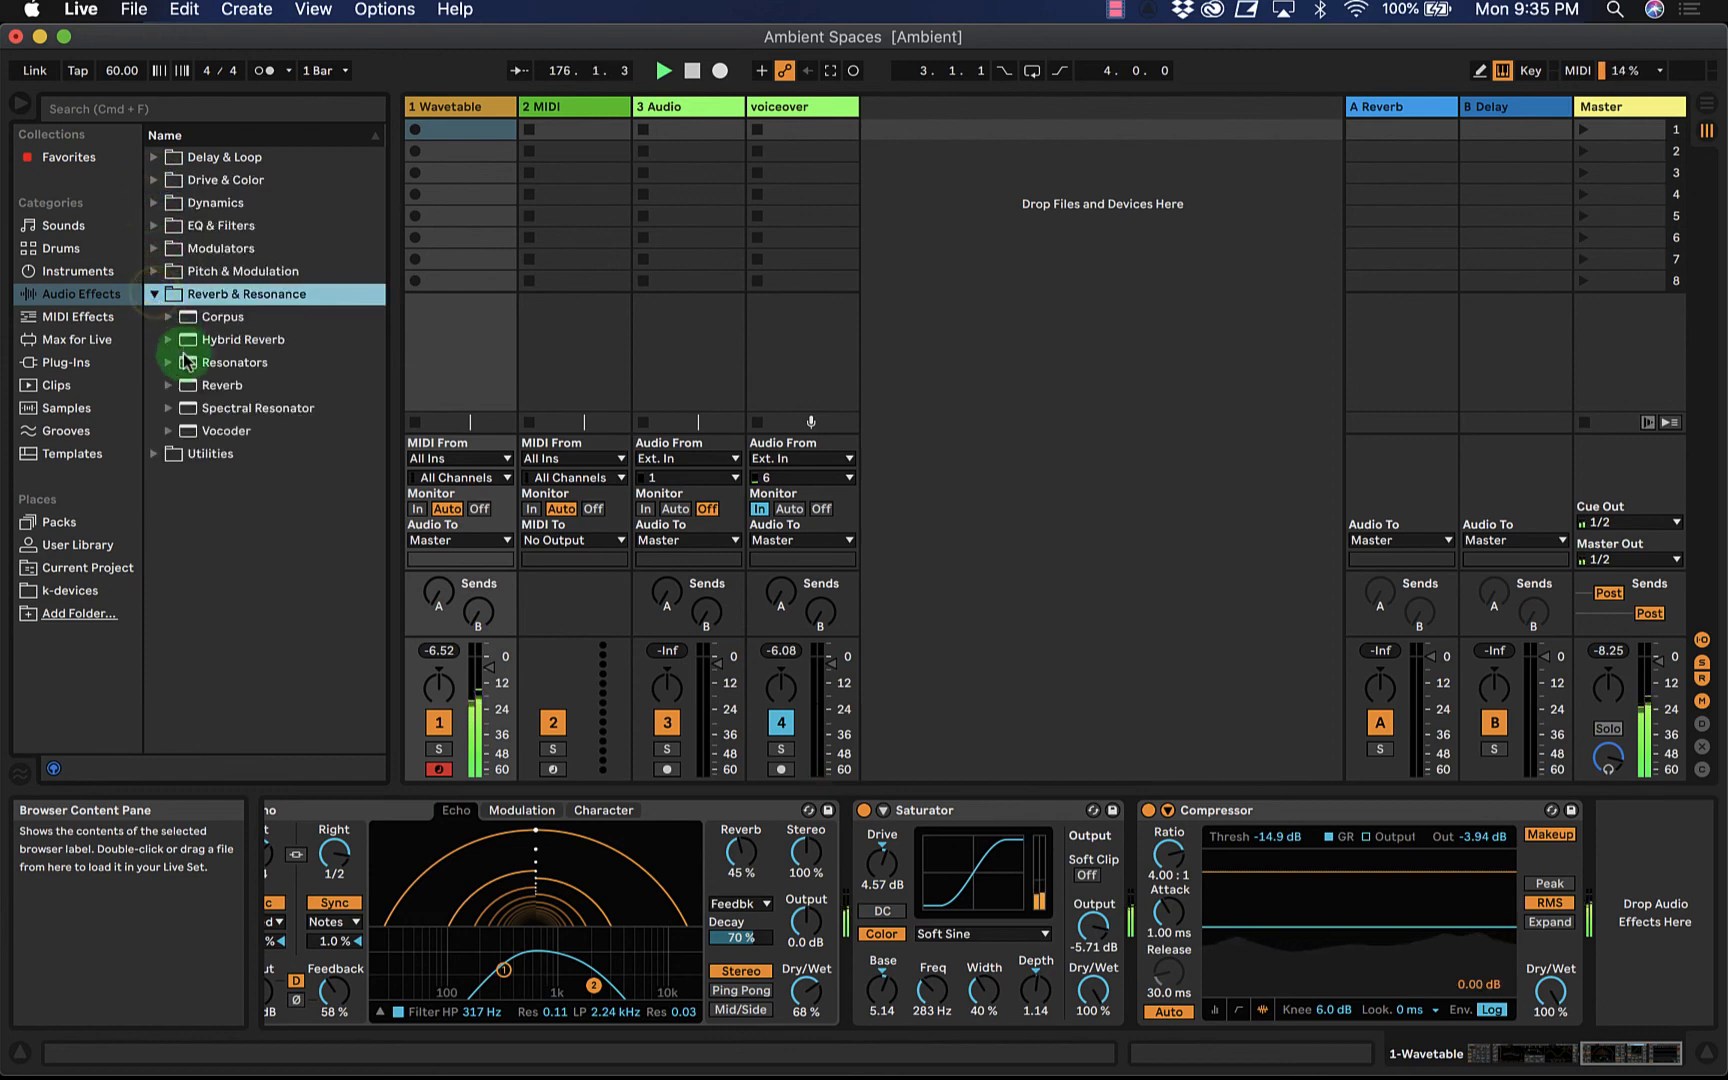
{"action": "double_click", "coordinate": [183, 390]}
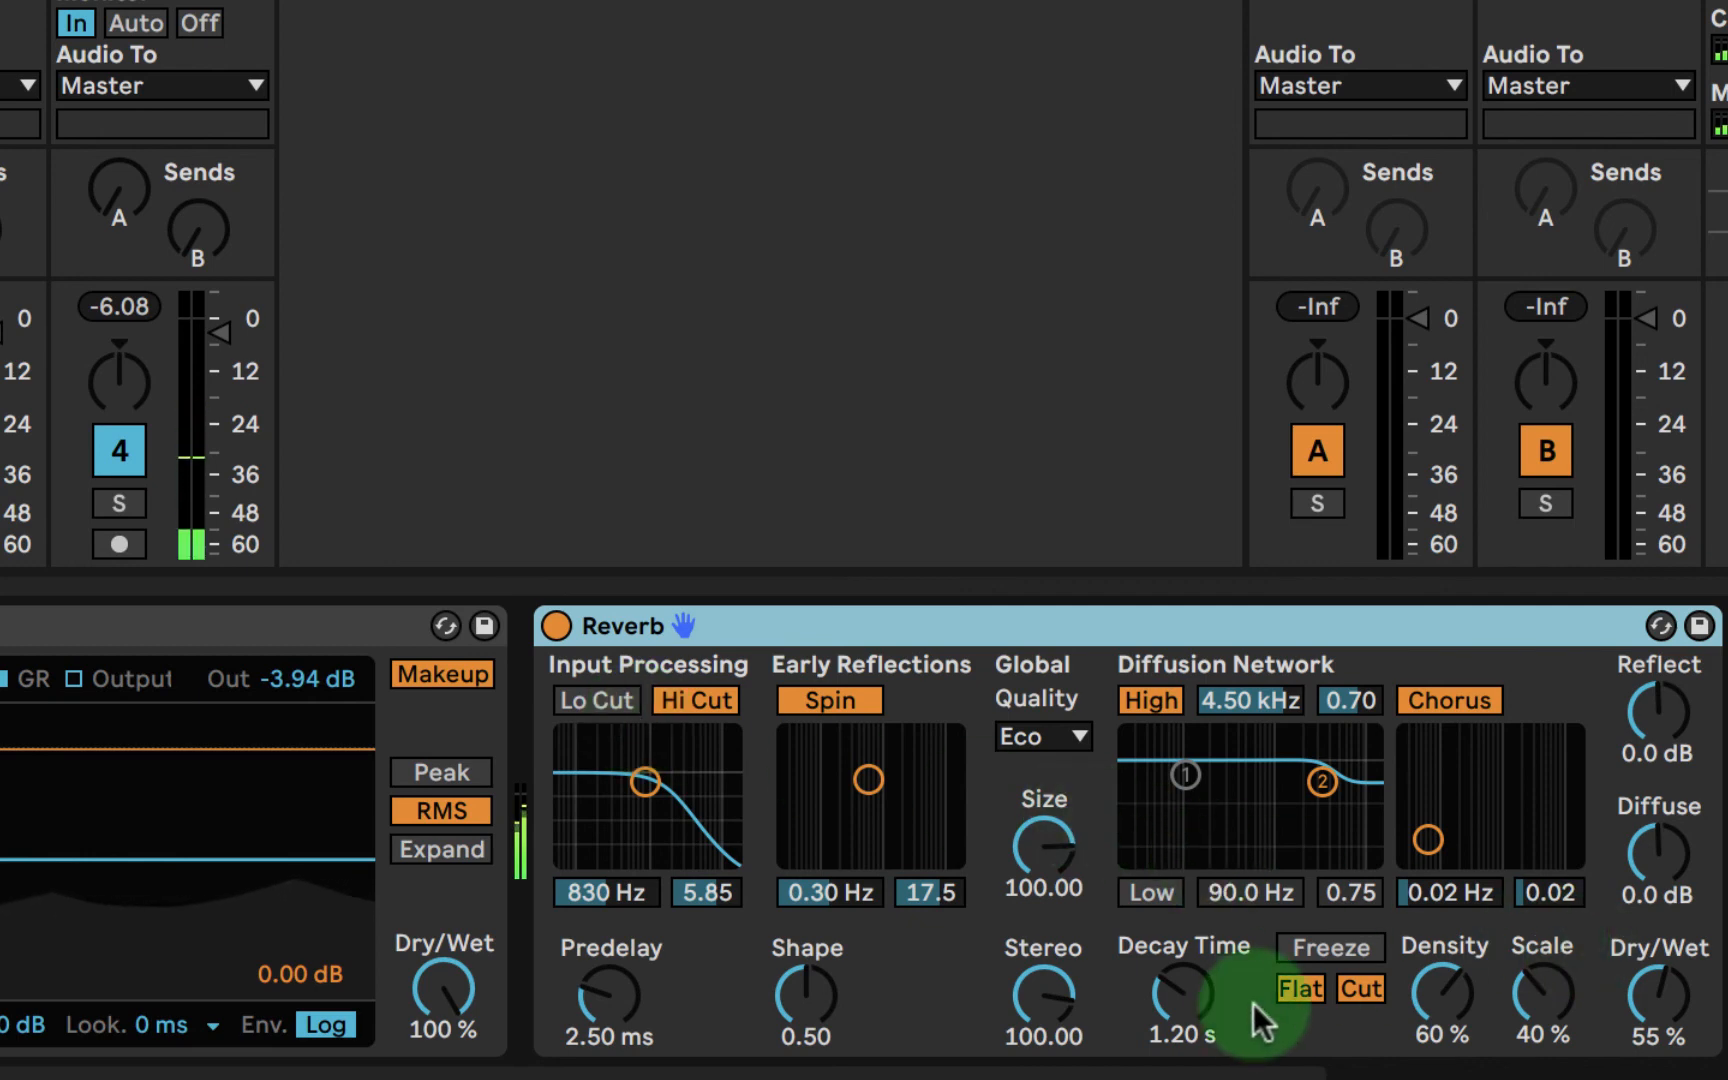
- Set the Reverb's dry/wet mix to 61 %, the diffuse level to 1.9 dB and the reflect level to 1.5 dB
{"action": "left_click", "coordinate": [1658, 995]}
{"action": "left_click_drag", "start_coordinate": [1666, 995], "coordinate": [1660, 999]}
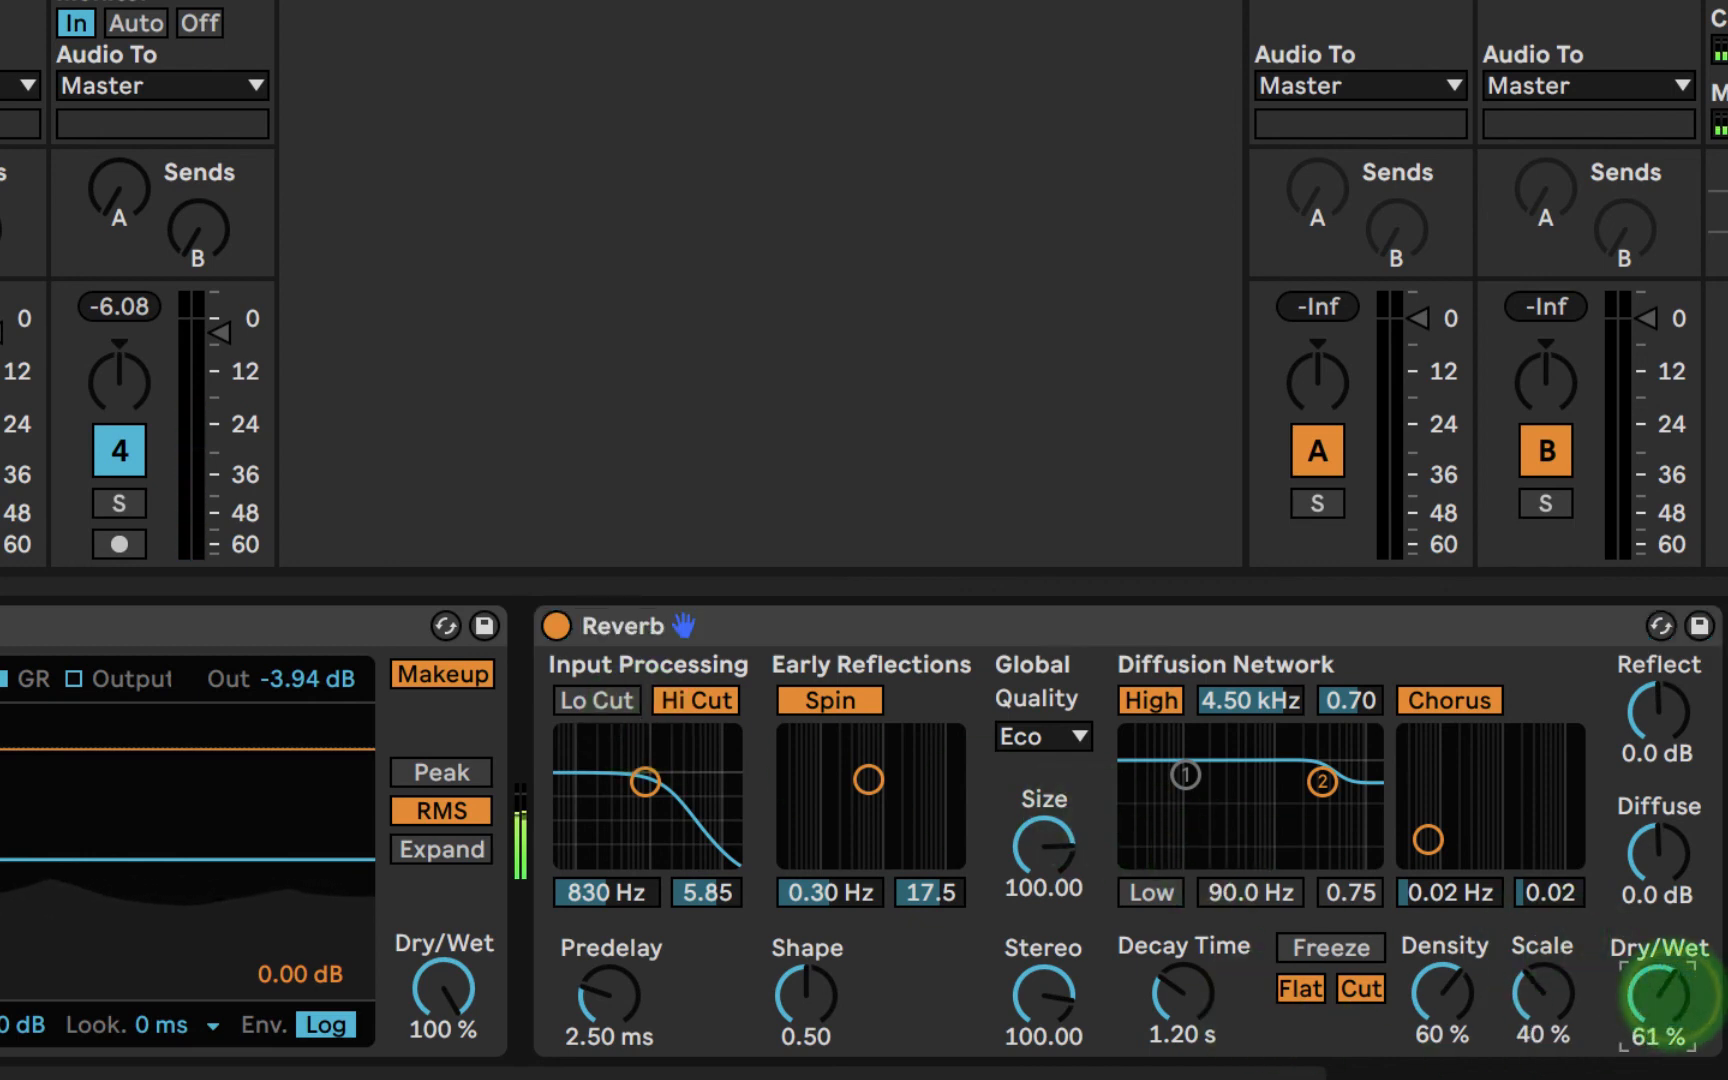
{"action": "left_click_drag", "start_coordinate": [1660, 852], "coordinate": [1661, 839]}
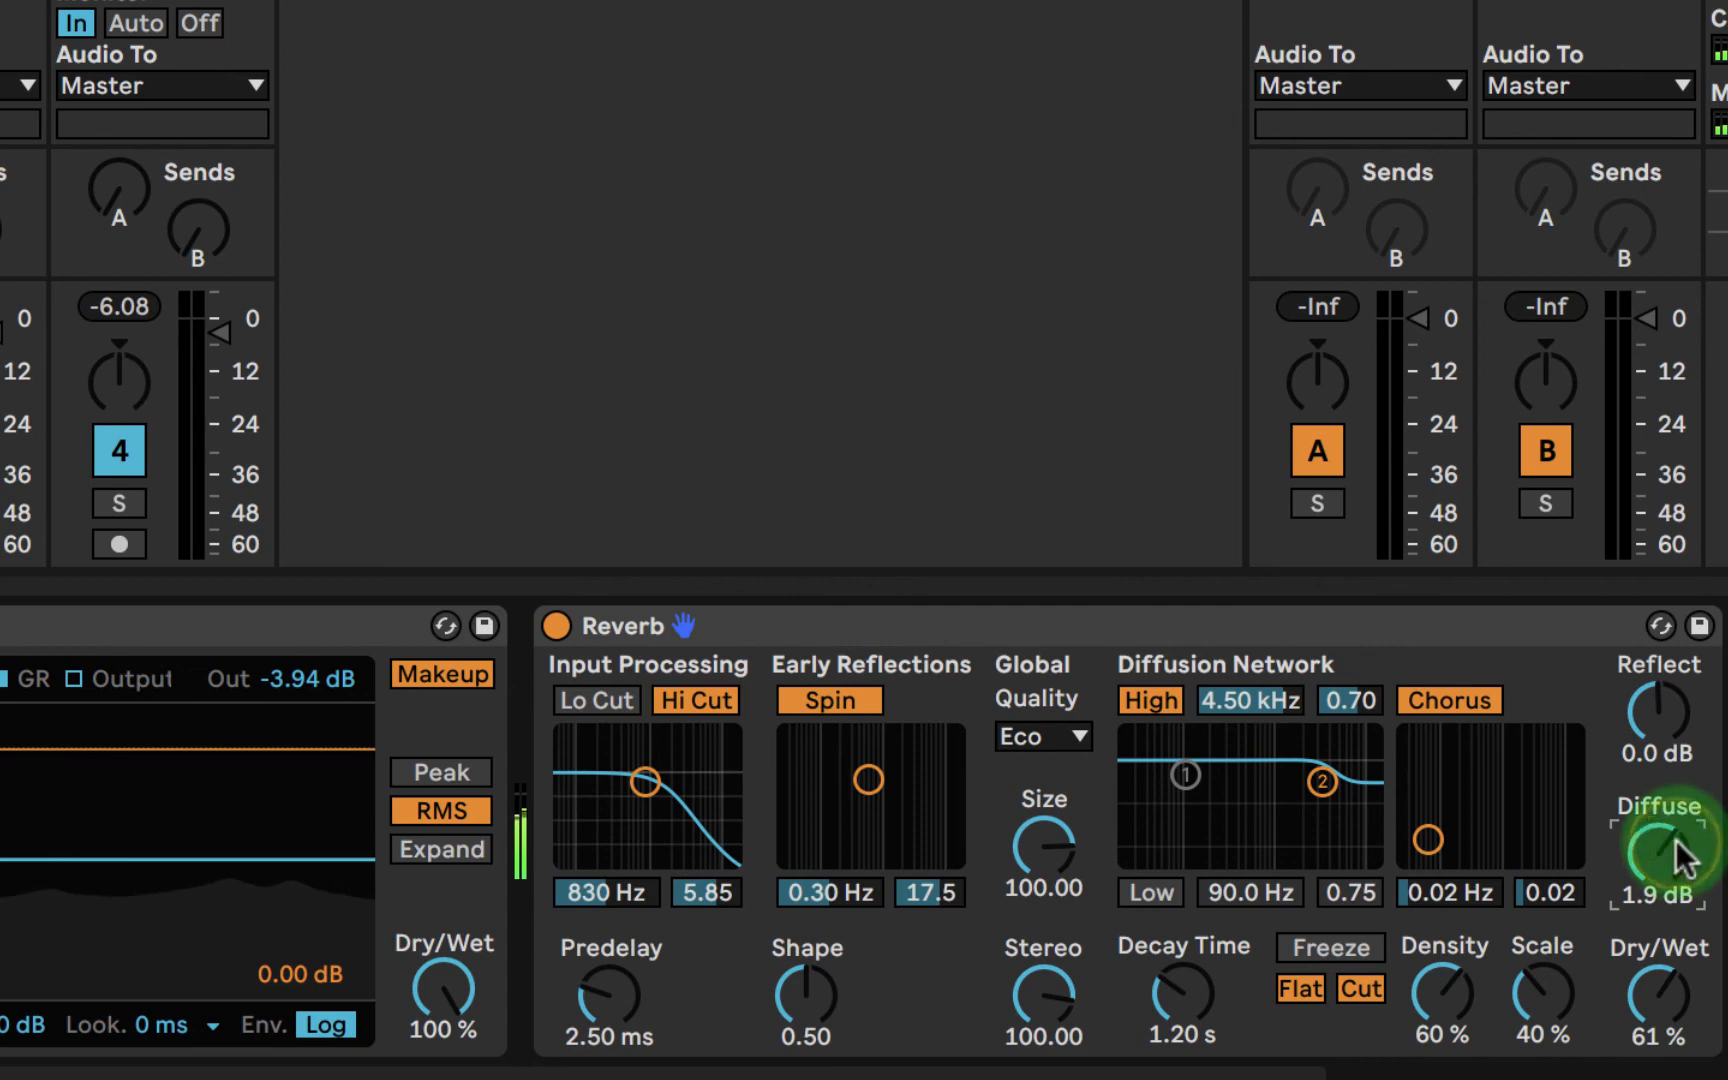
{"action": "left_click_drag", "start_coordinate": [1667, 718], "coordinate": [1669, 709]}
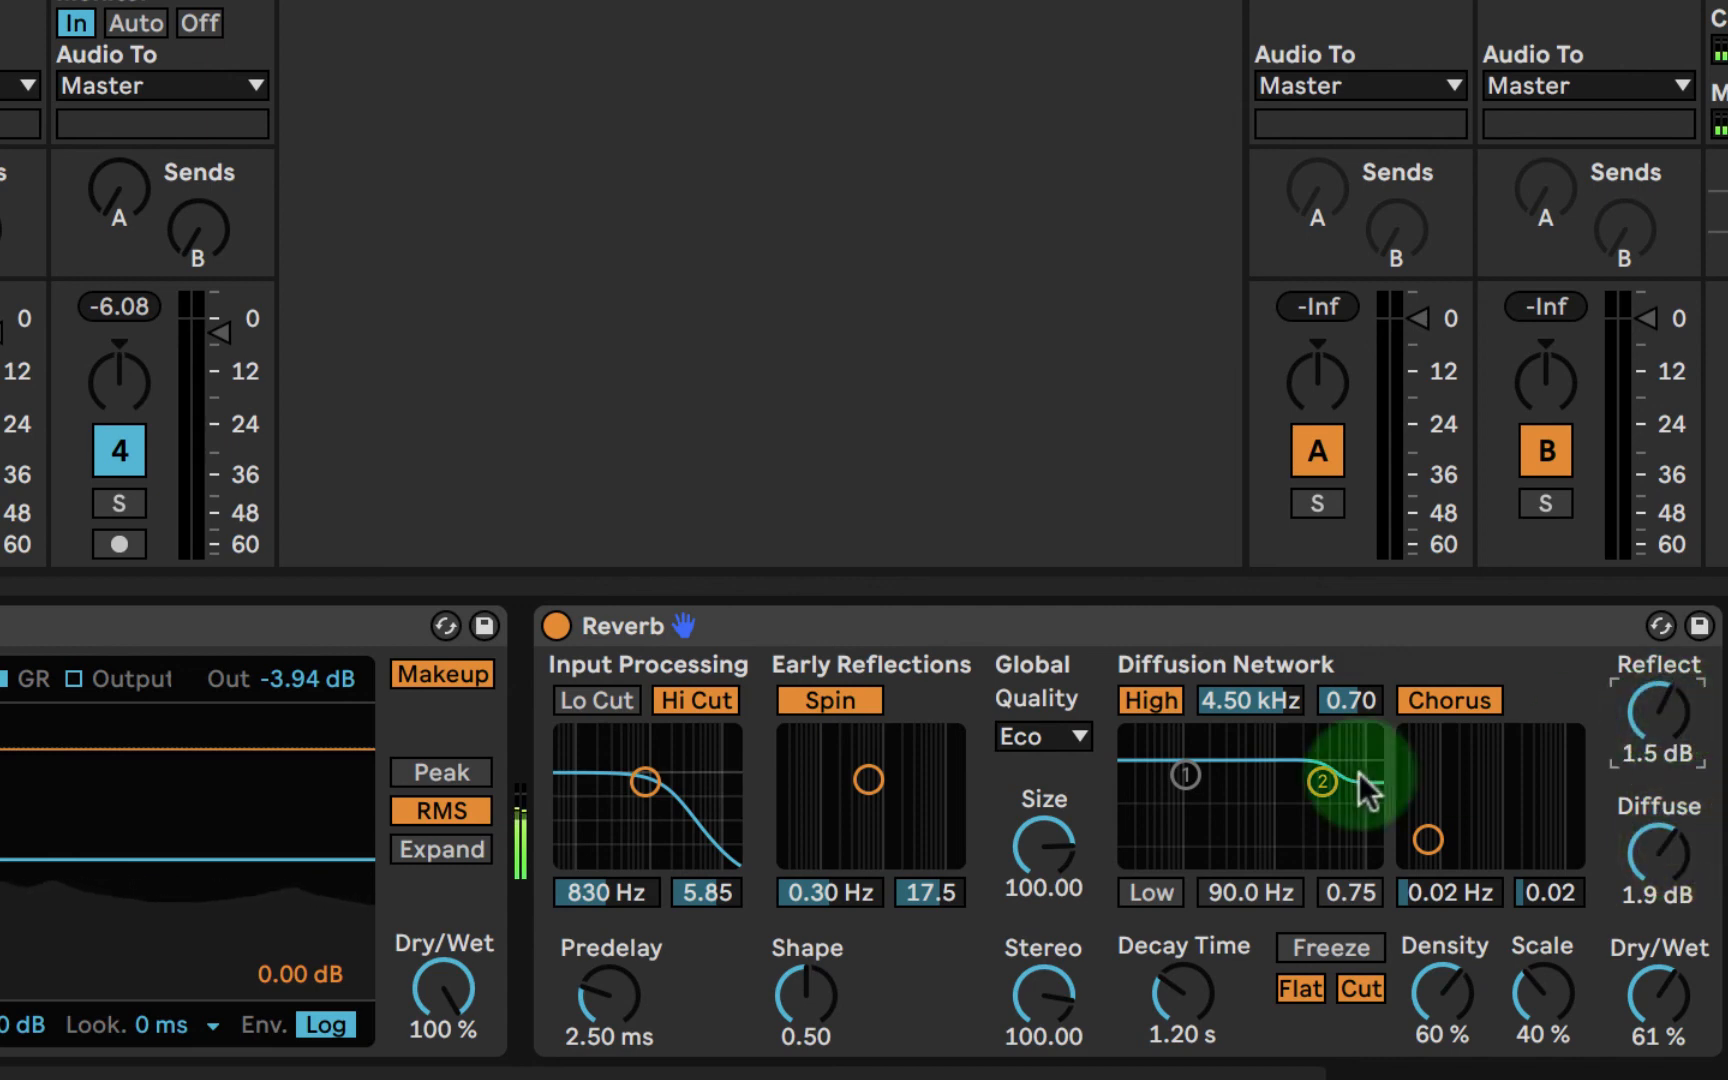
- Set the Reverb's quality to High, the stereo width to 120 and the decay time to 3.02 s
{"action": "left_click", "coordinate": [1058, 732]}
{"action": "left_click", "coordinate": [1034, 837]}
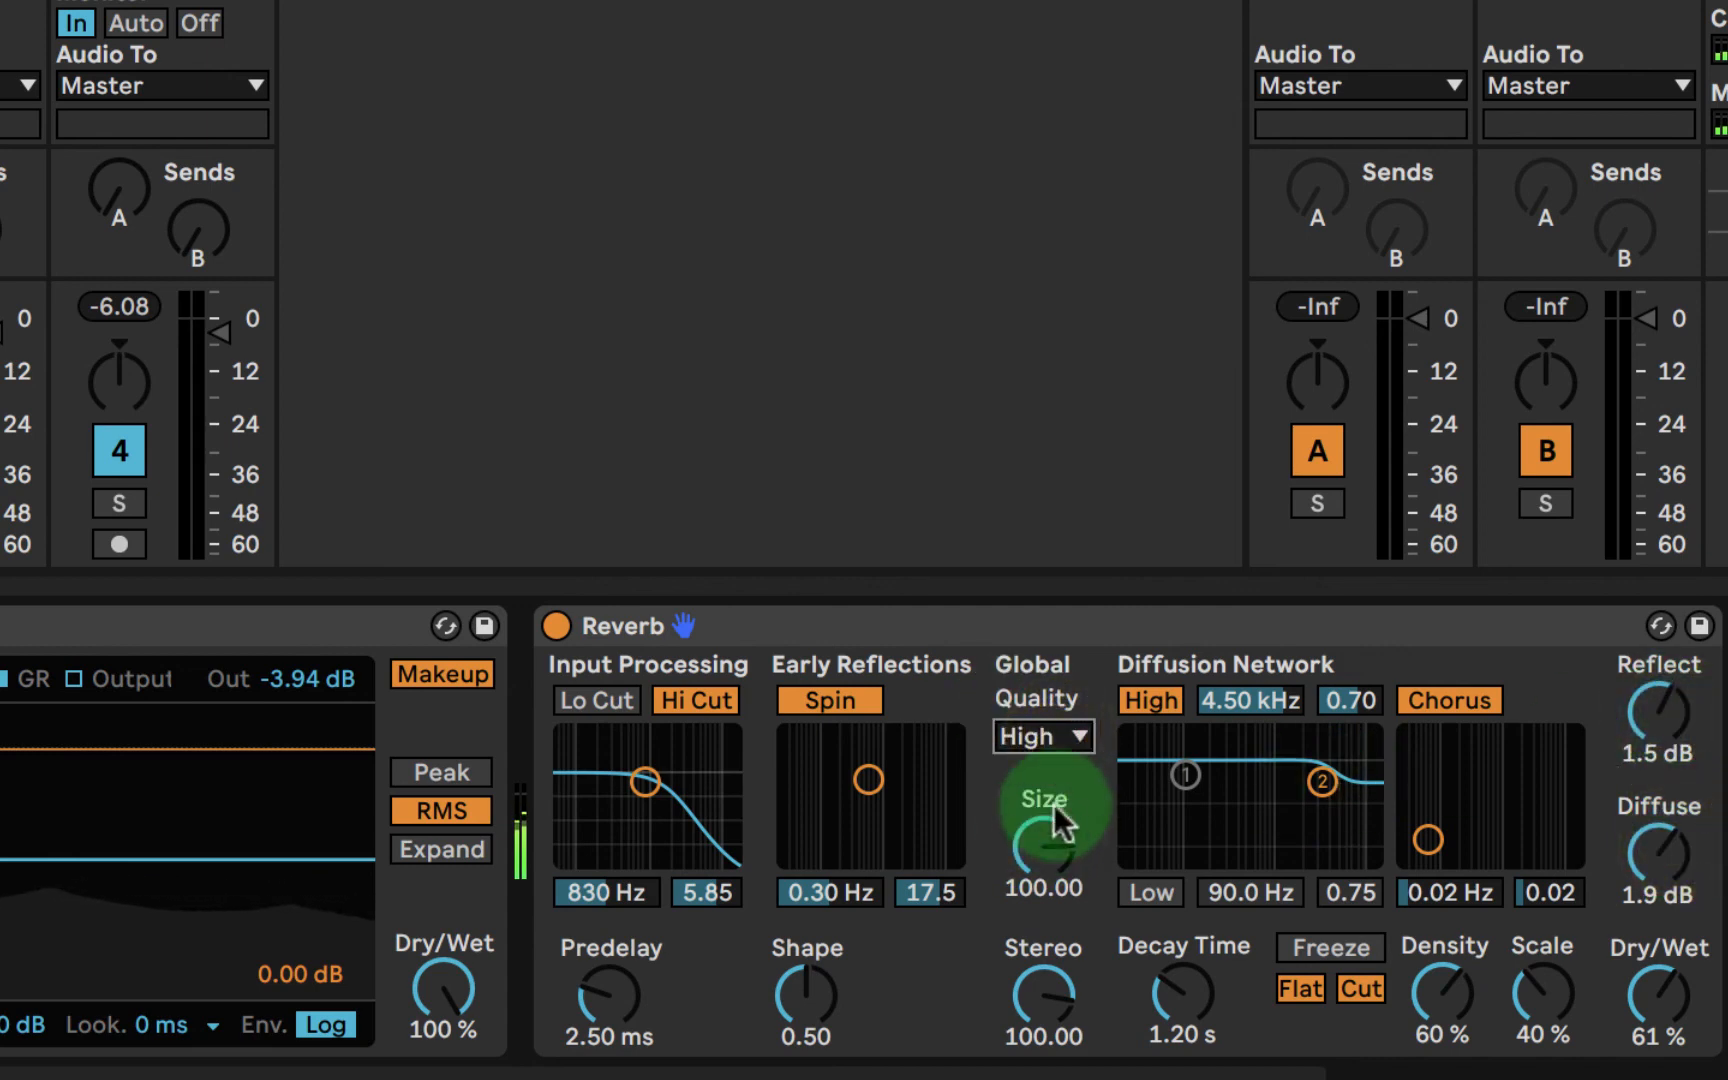
{"action": "left_click_drag", "start_coordinate": [1060, 1010], "coordinate": [1062, 1005]}
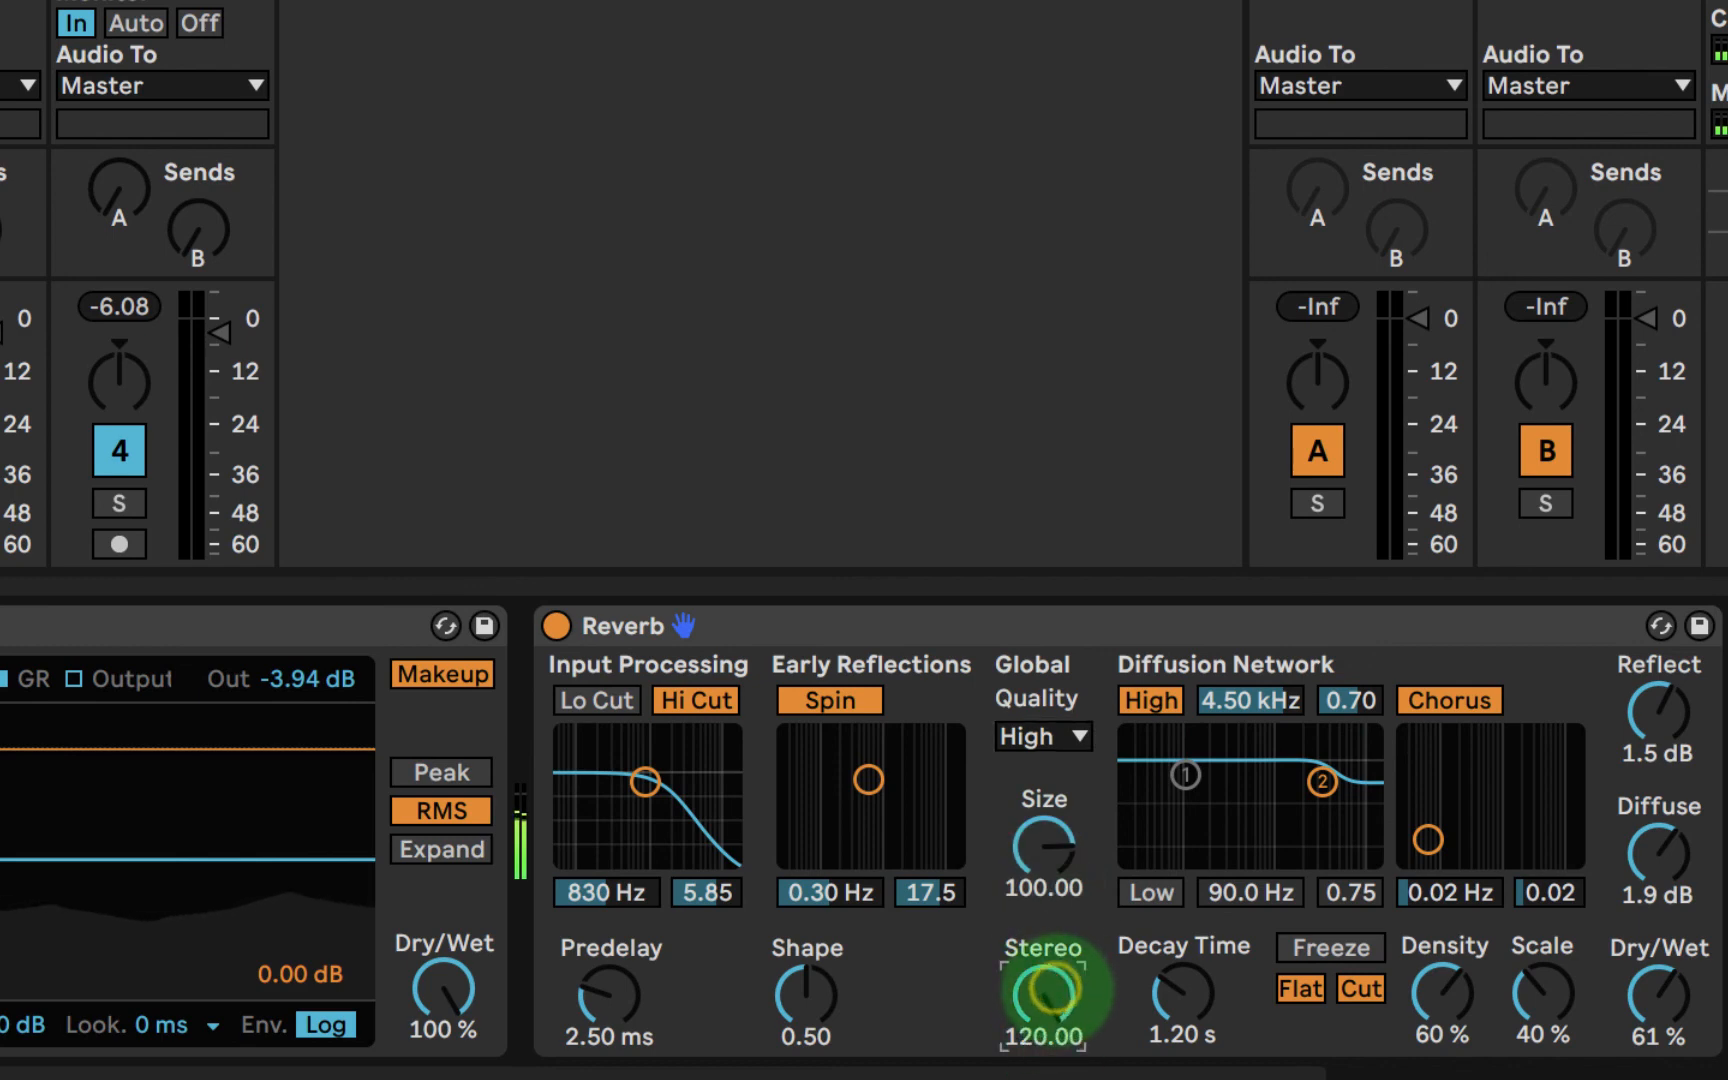
{"action": "left_click_drag", "start_coordinate": [1176, 995], "coordinate": [1180, 960]}
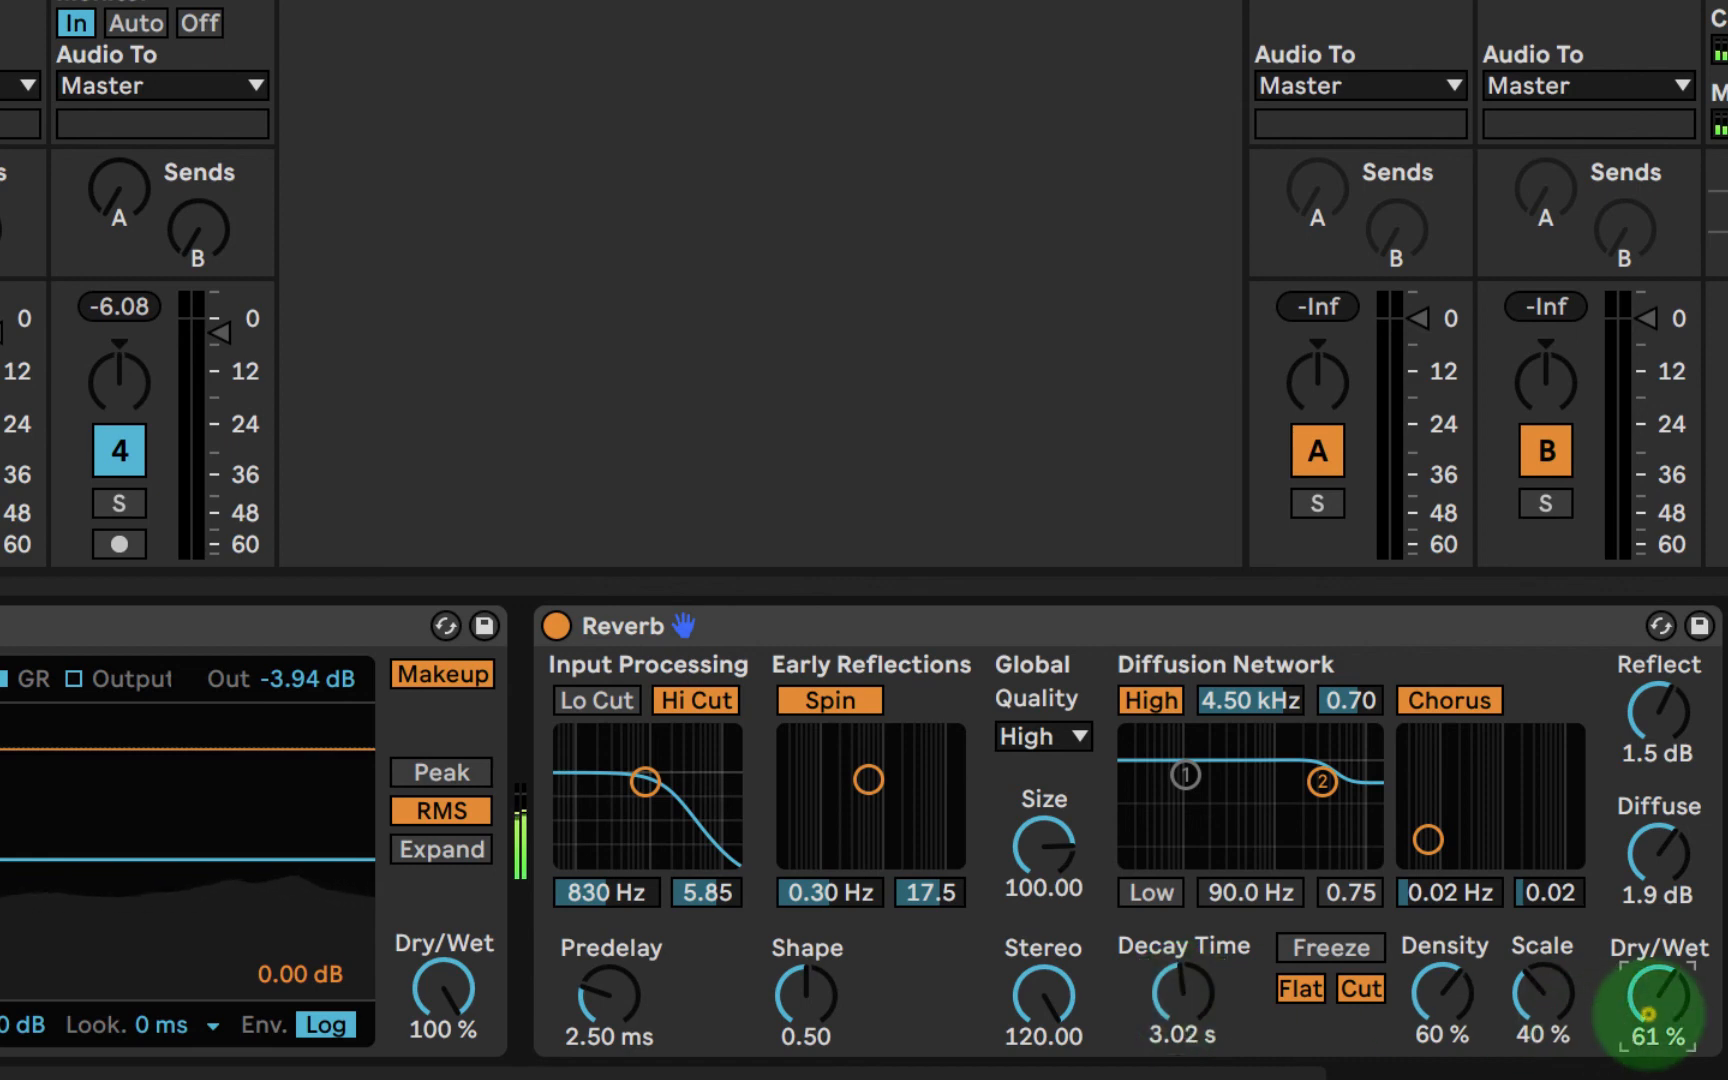
- Set the Reverb's dry/wet mix to 53 %, the diffusion scale to 65 % and the density to 74 %
{"action": "left_click_drag", "start_coordinate": [1658, 1010], "coordinate": [1656, 1015]}
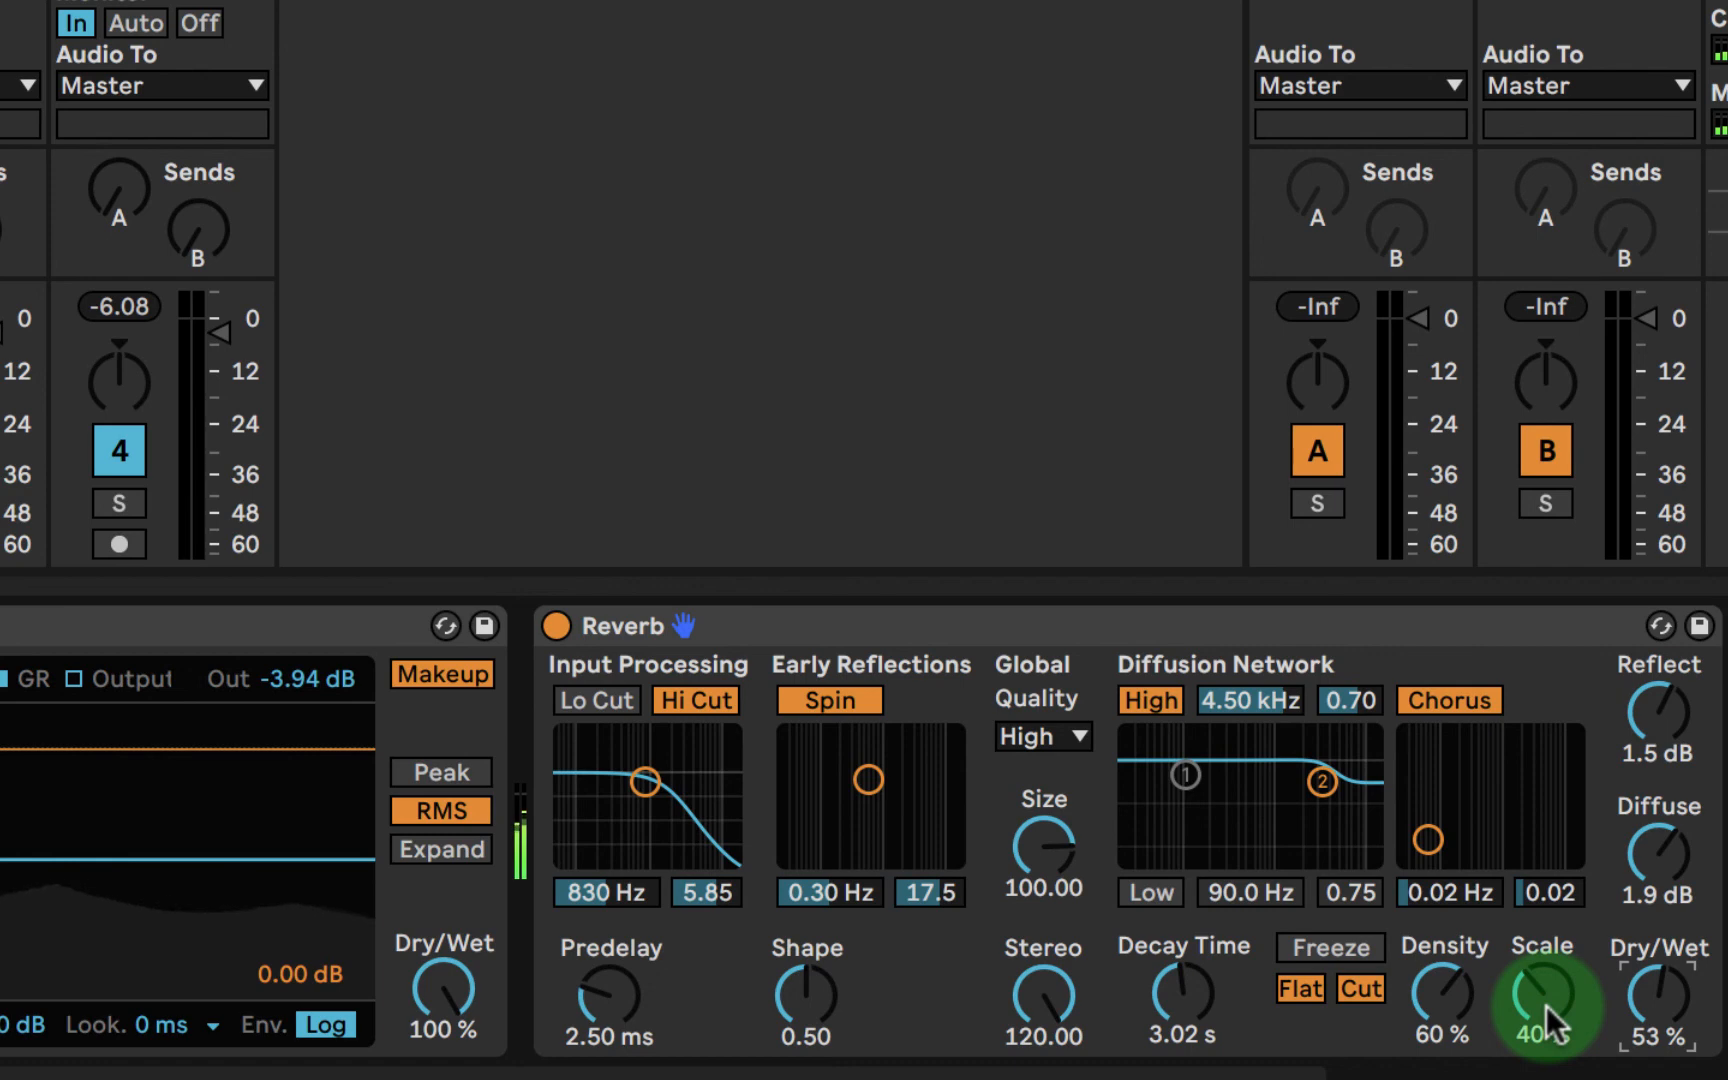
{"action": "left_click_drag", "start_coordinate": [1546, 1004], "coordinate": [1546, 980]}
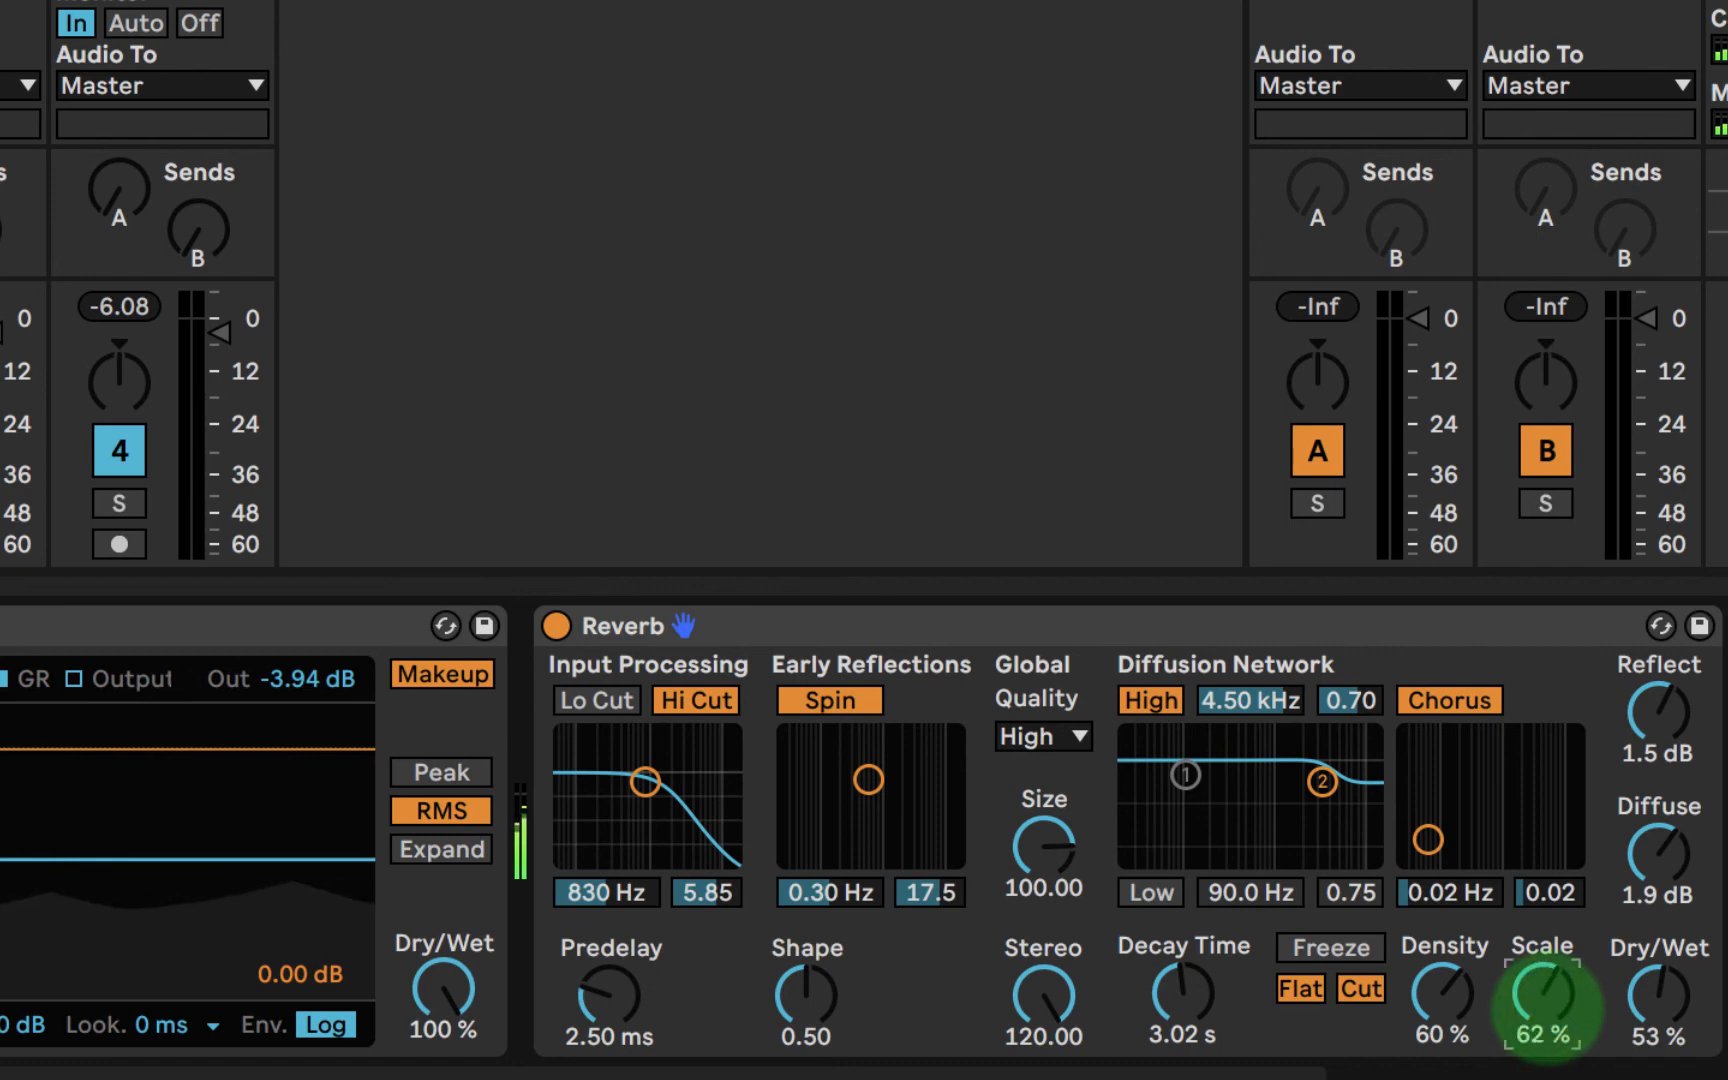
{"action": "mouse_move", "coordinate": [1546, 1004]}
{"action": "left_mouse_down"}
{"action": "mouse_move", "coordinate": [1546, 1020]}
{"action": "mouse_move", "coordinate": [1546, 980]}
{"action": "mouse_move", "coordinate": [1546, 1024]}
{"action": "mouse_move", "coordinate": [1546, 1002]}
{"action": "left_mouse_up"}
{"action": "mouse_move", "coordinate": [1443, 990]}
{"action": "left_mouse_down"}
{"action": "mouse_move", "coordinate": [1444, 962]}
{"action": "mouse_move", "coordinate": [1446, 996]}
{"action": "left_mouse_up"}
{"action": "left_click", "coordinate": [883, 1008]}
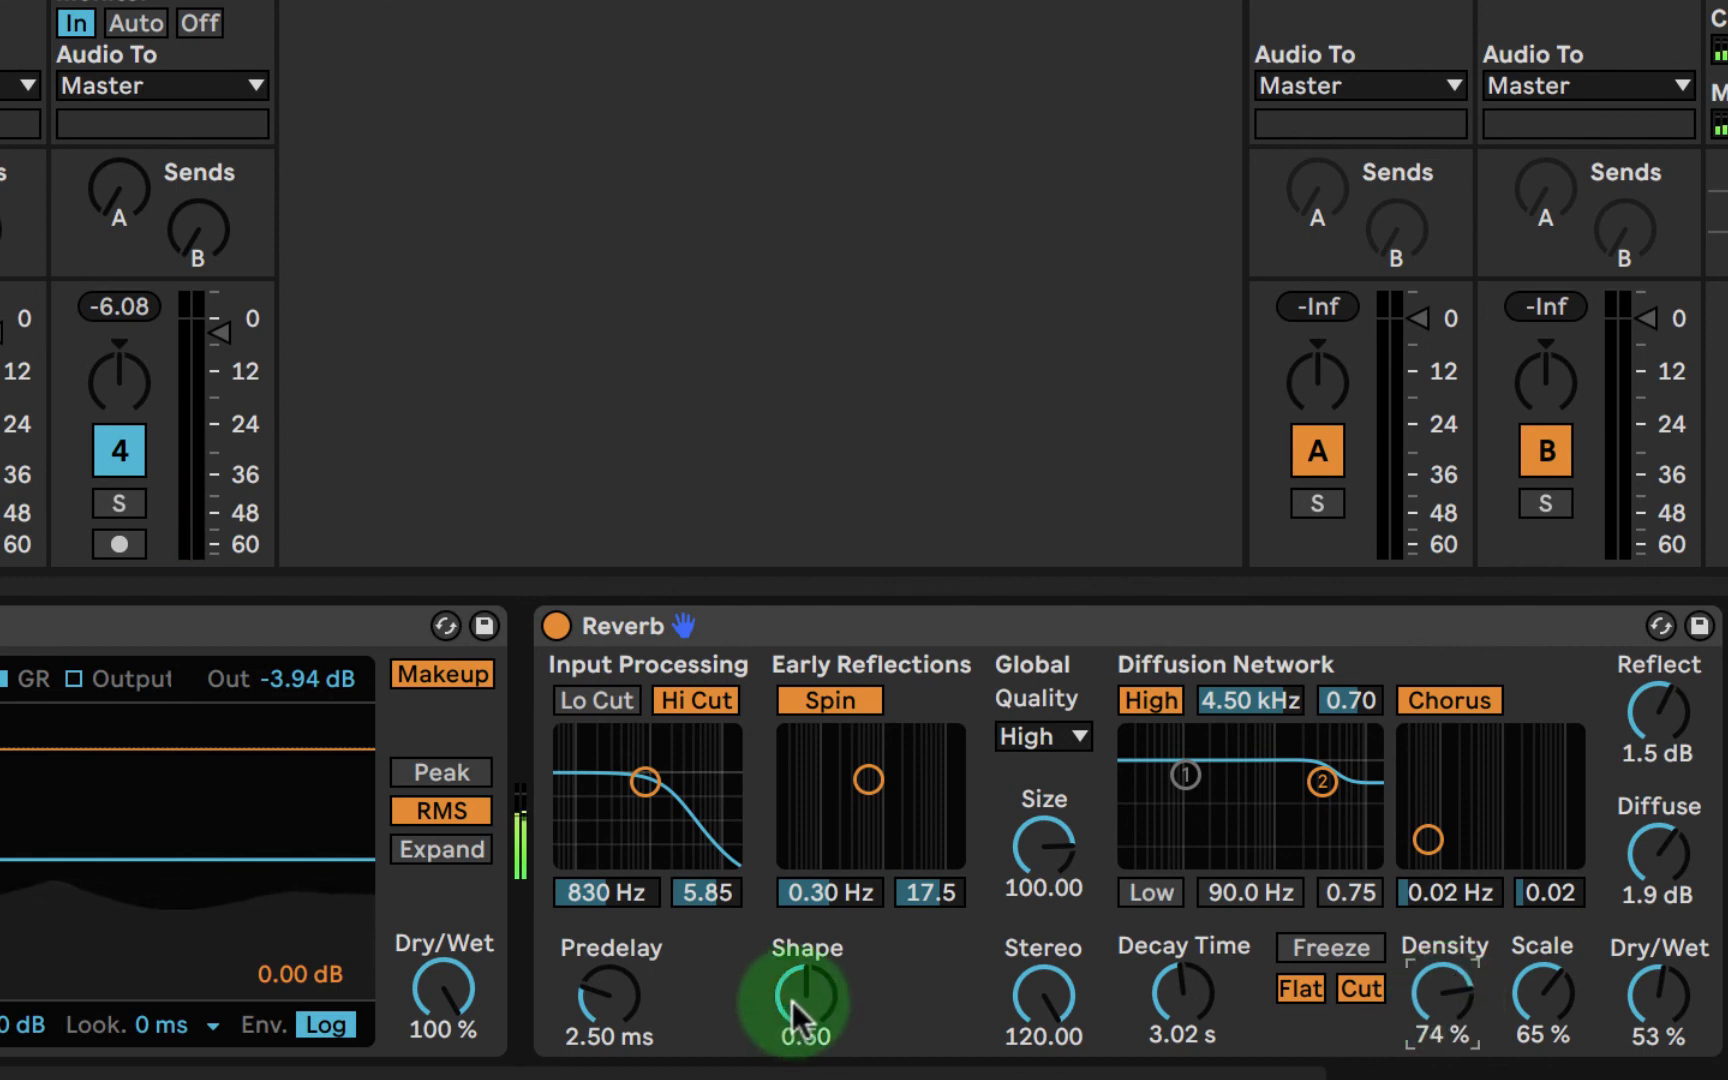
- Set the Reverb's early-reflection shape to 0.35 and the predelay to 6.50 ms
{"action": "left_click_drag", "start_coordinate": [792, 1000], "coordinate": [794, 998]}
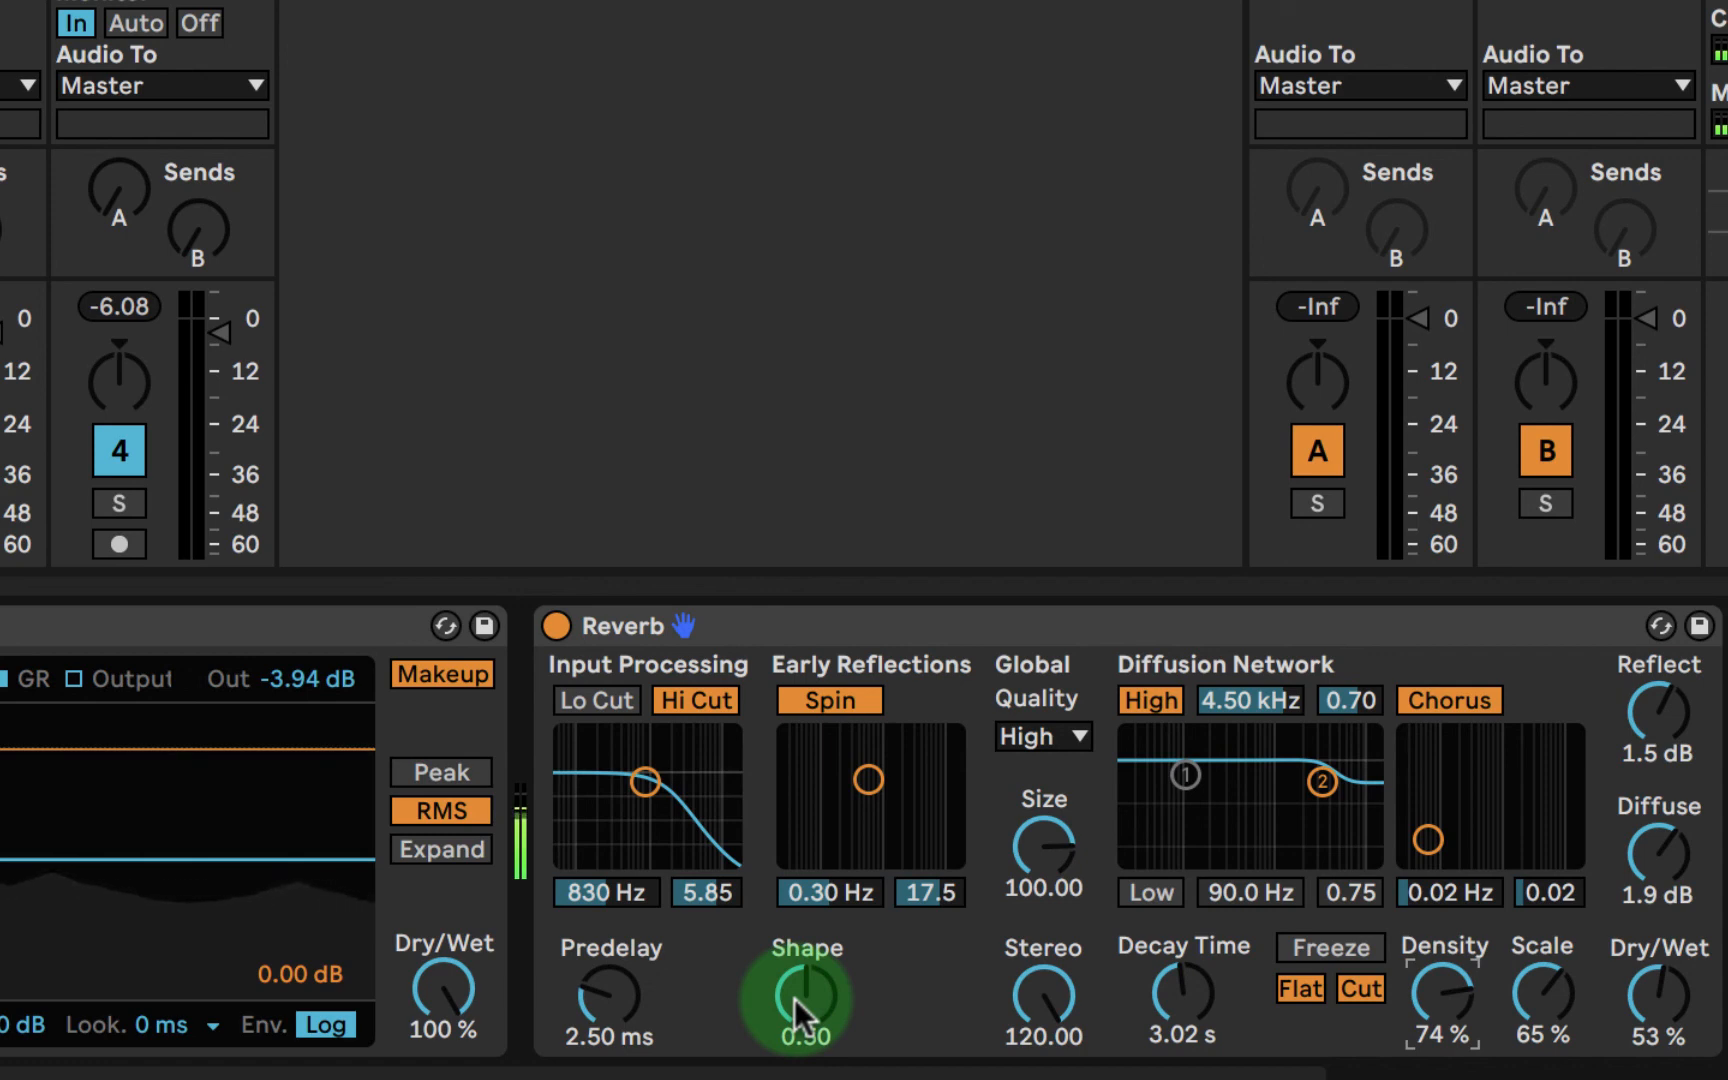
{"action": "left_click_drag", "start_coordinate": [794, 998], "coordinate": [794, 988]}
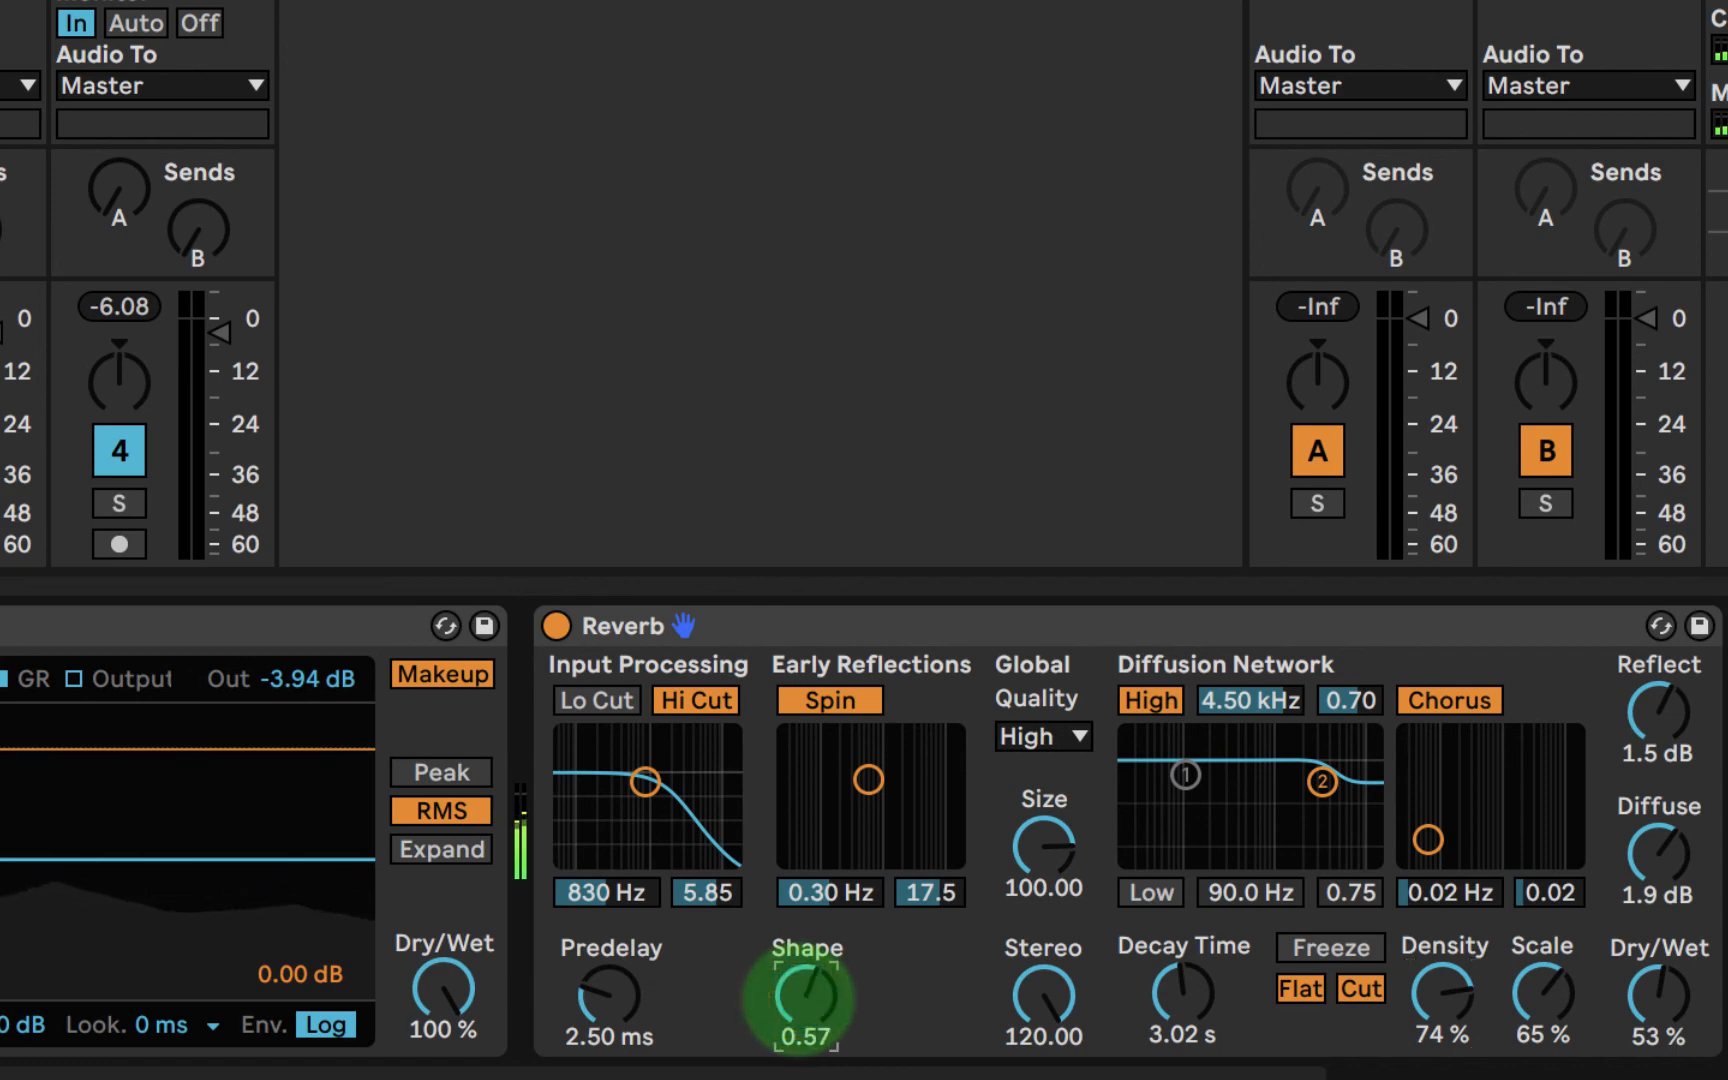
{"action": "left_click_drag", "start_coordinate": [608, 995], "coordinate": [608, 966]}
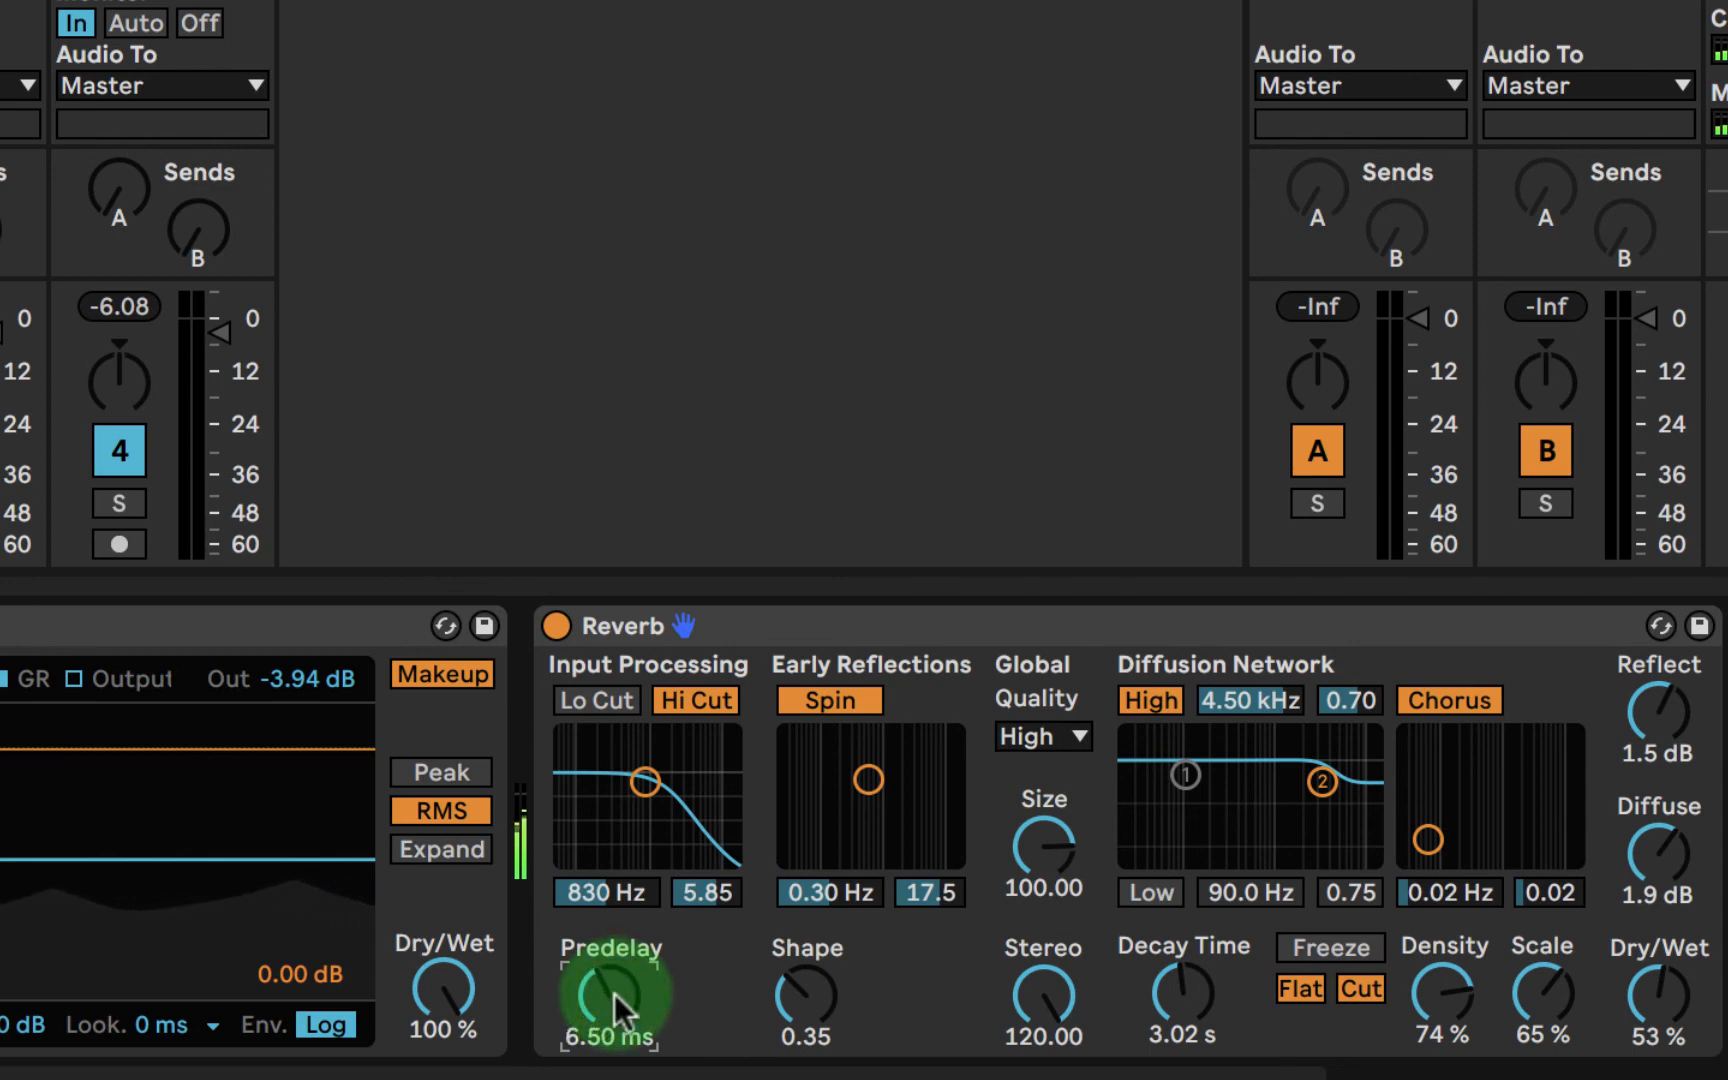
- Enable the Reverb's input low cut and set the input filter to 1.36 kHz with a bandwidth of 5.81
{"action": "left_click", "coordinate": [596, 700]}
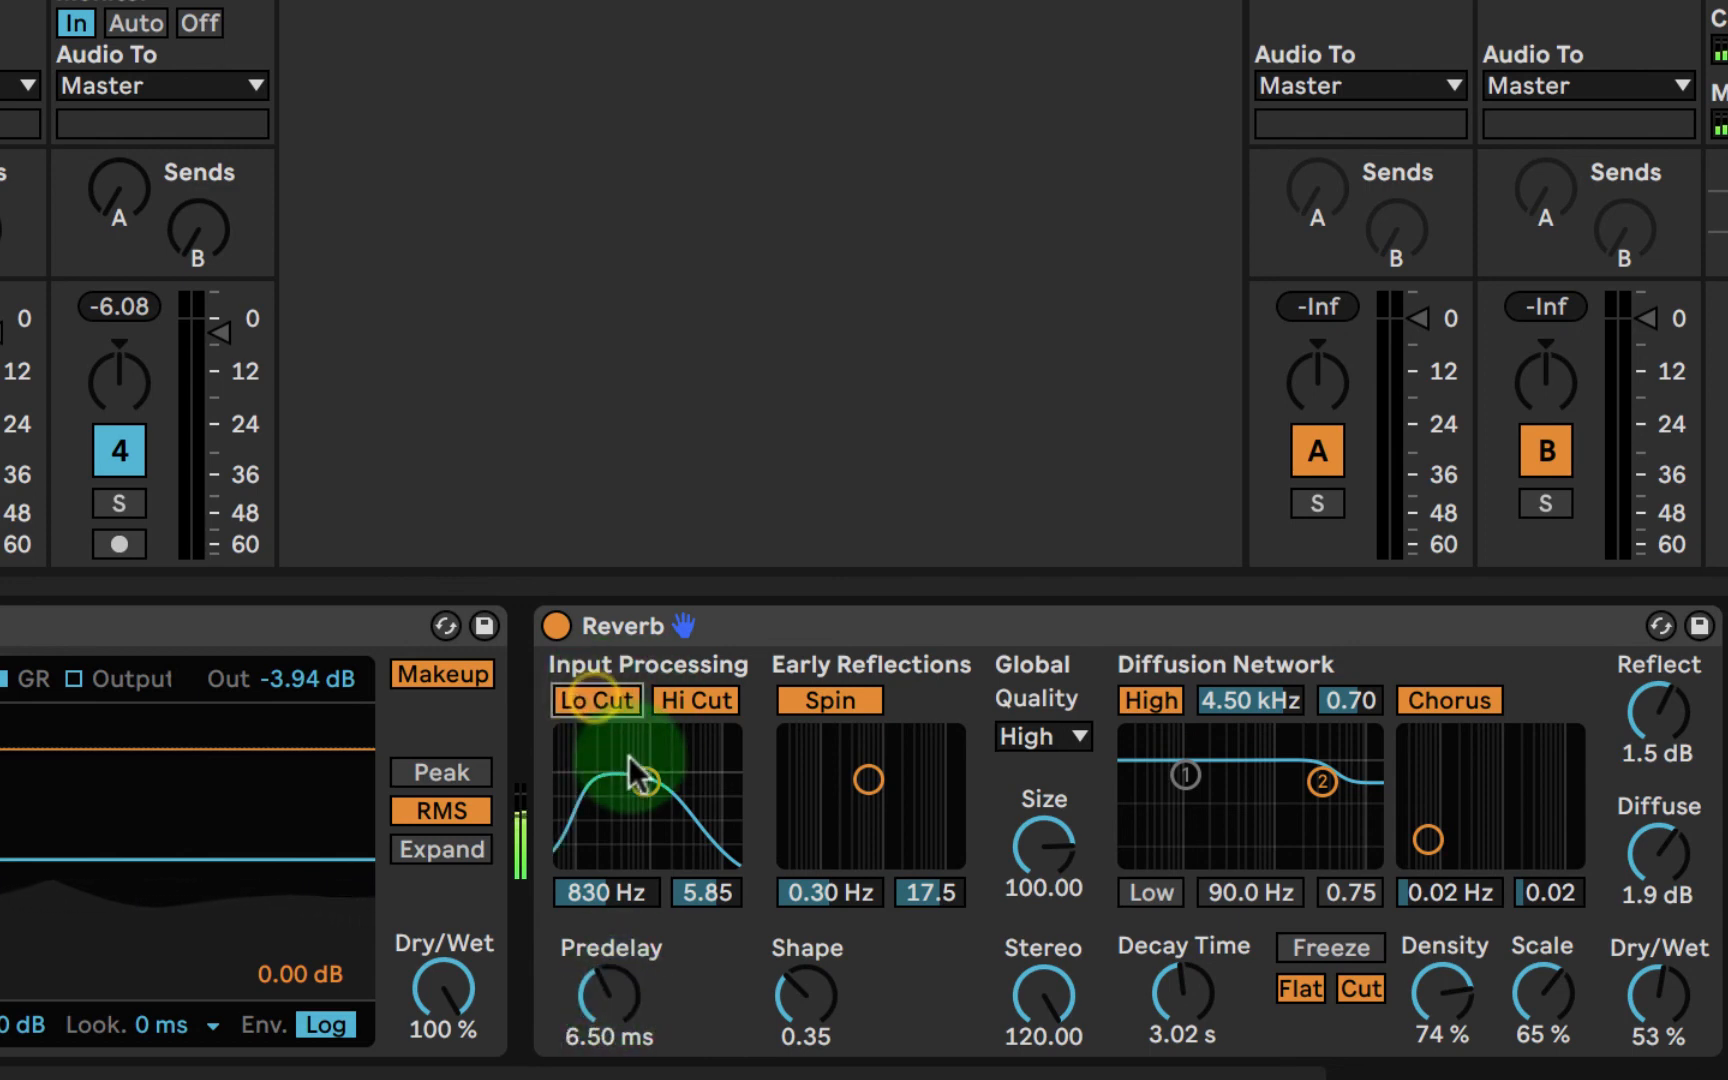
{"action": "left_click_drag", "start_coordinate": [628, 755], "coordinate": [657, 760]}
{"action": "left_click", "coordinate": [832, 784]}
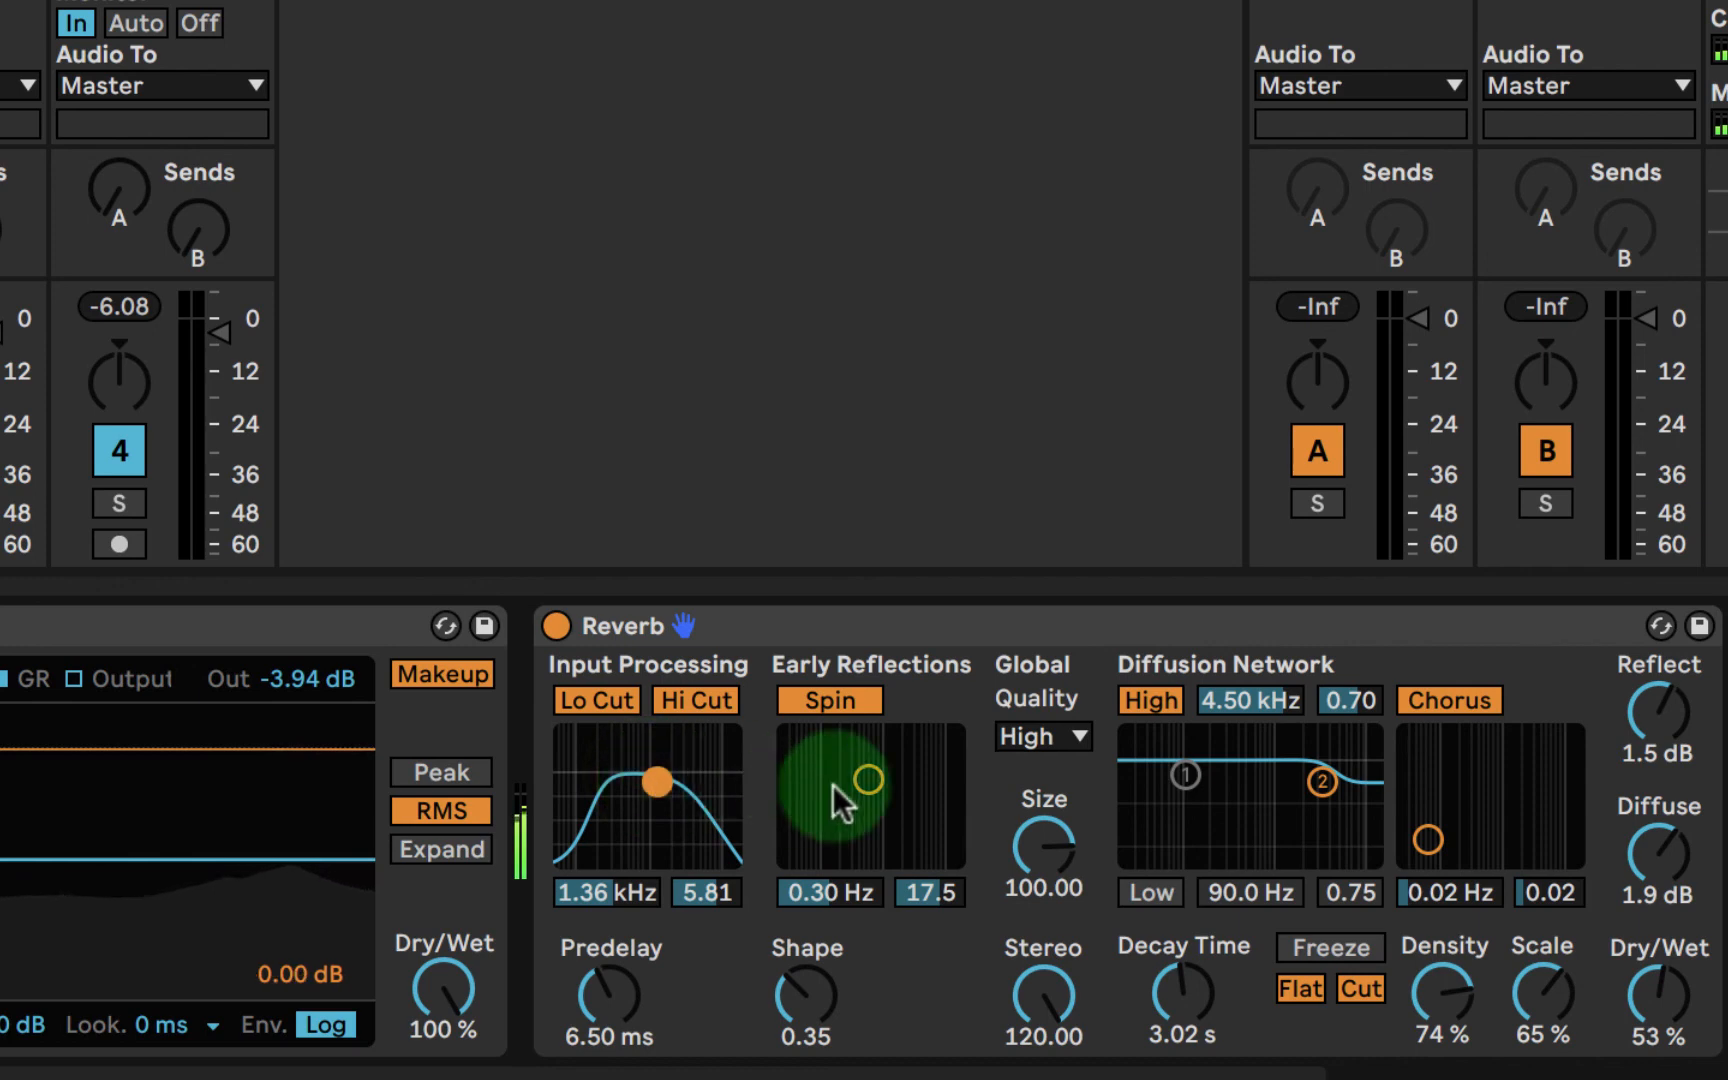
- Set the diffusion network's low shelf to 88.4 Hz and 0.72, and its chorus to 0.05 Hz with an amount of 0.03
{"action": "mouse_move", "coordinate": [832, 784]}
{"action": "left_mouse_down"}
{"action": "mouse_move", "coordinate": [1219, 780]}
{"action": "mouse_move", "coordinate": [1183, 770]}
{"action": "mouse_move", "coordinate": [1182, 795]}
{"action": "mouse_move", "coordinate": [1183, 778]}
{"action": "left_mouse_up"}
{"action": "left_click", "coordinate": [1444, 691]}
{"action": "left_click_drag", "start_coordinate": [1428, 839], "coordinate": [1447, 831]}
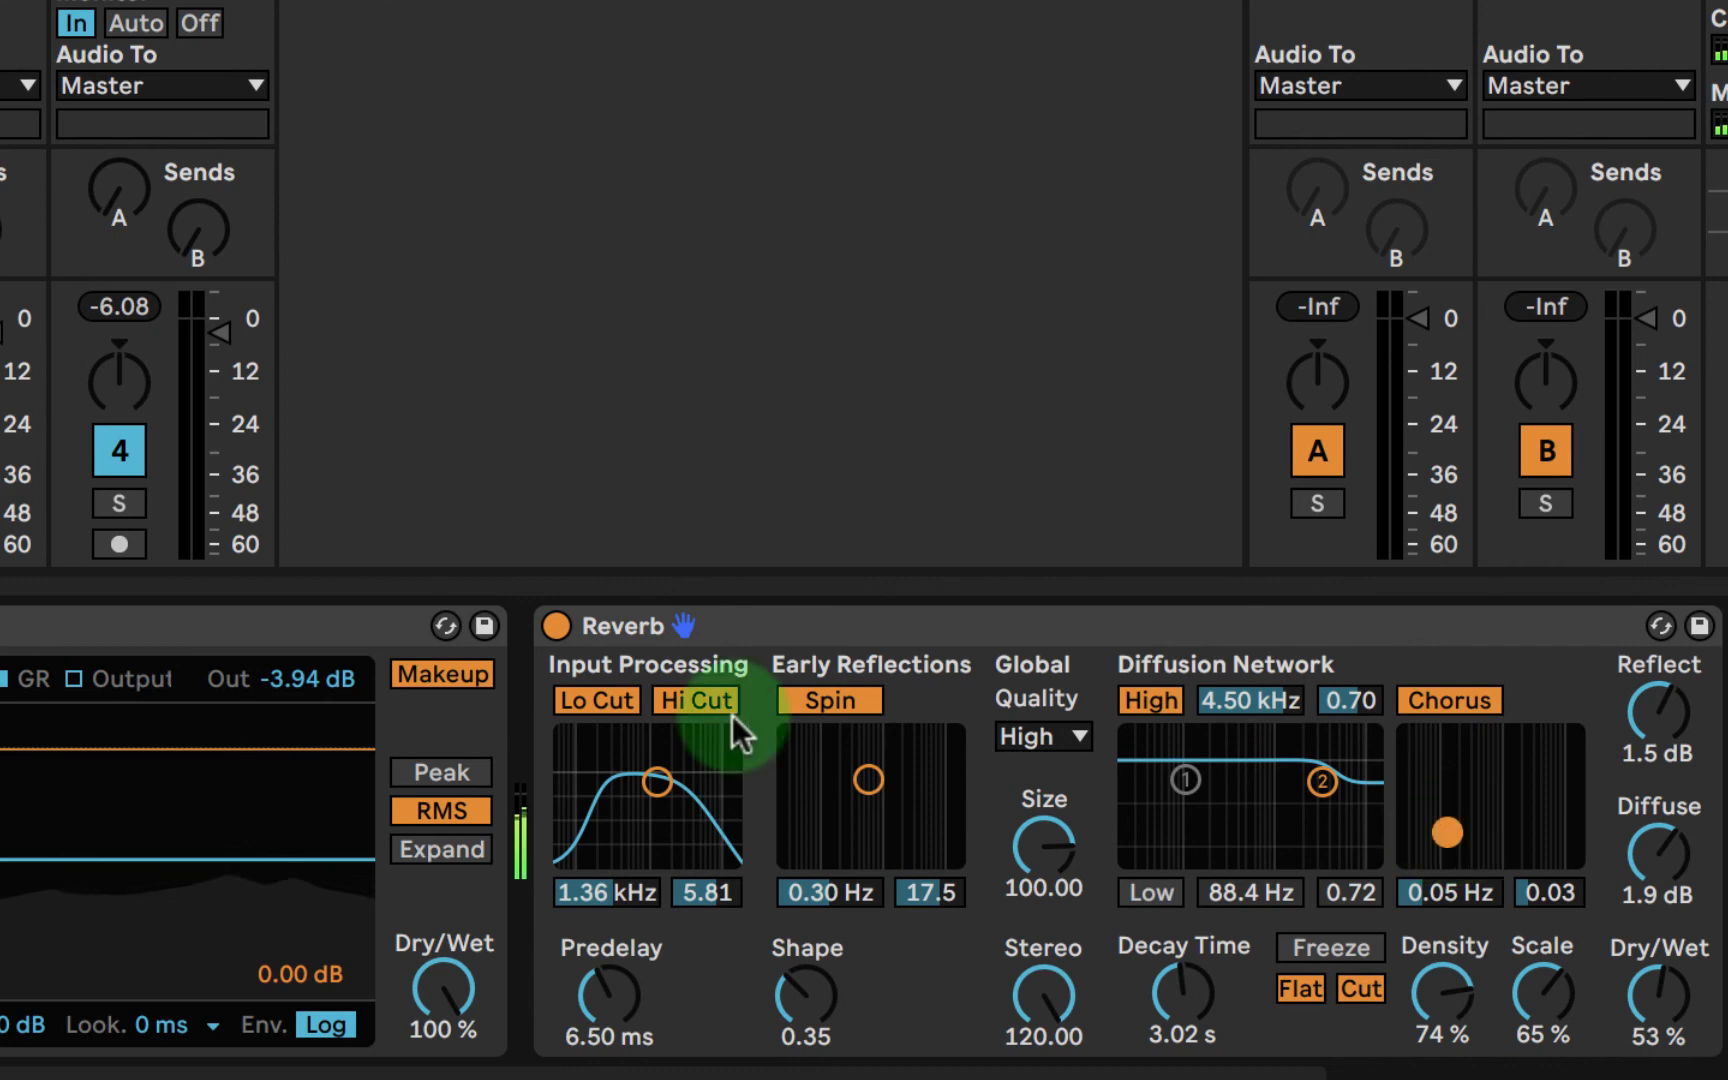
- Compare the sound with the Reverb bypassed and re-enabled, and reduce its dry/wet mix to 42 %
{"action": "left_click", "coordinate": [556, 626]}
{"action": "left_click", "coordinate": [556, 626]}
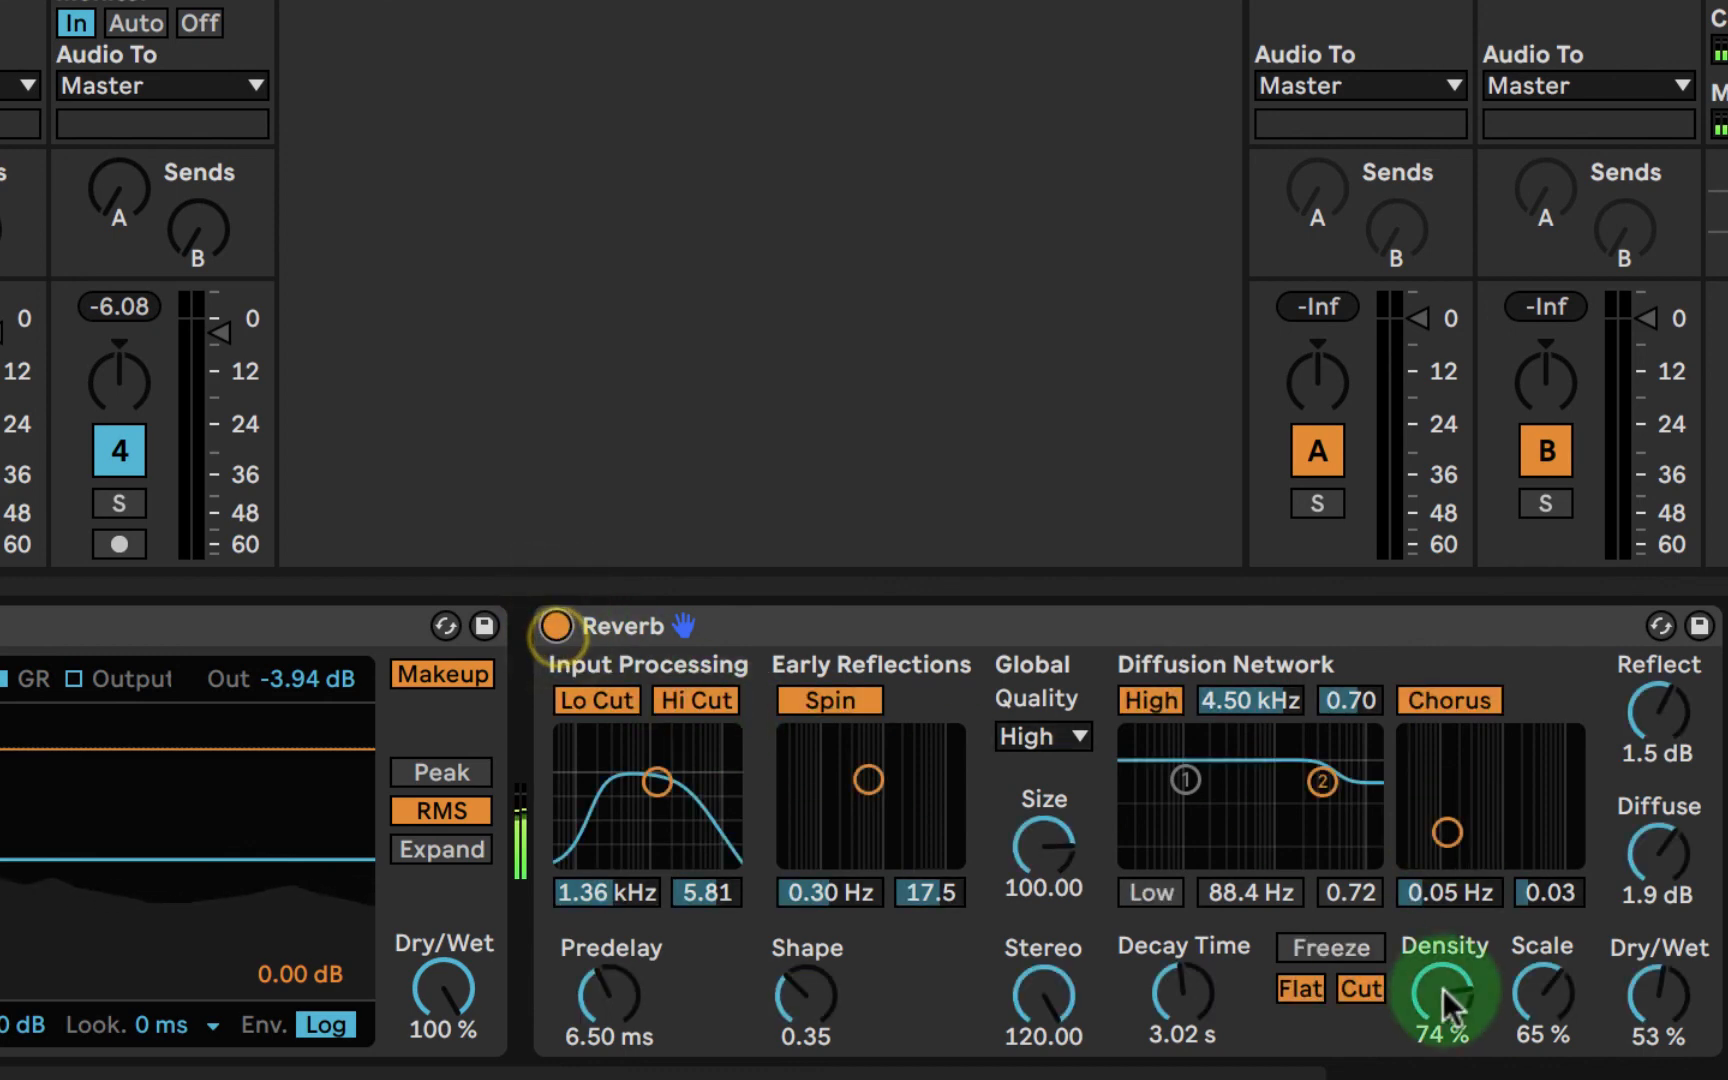
{"action": "left_click_drag", "start_coordinate": [1658, 995], "coordinate": [1658, 1008]}
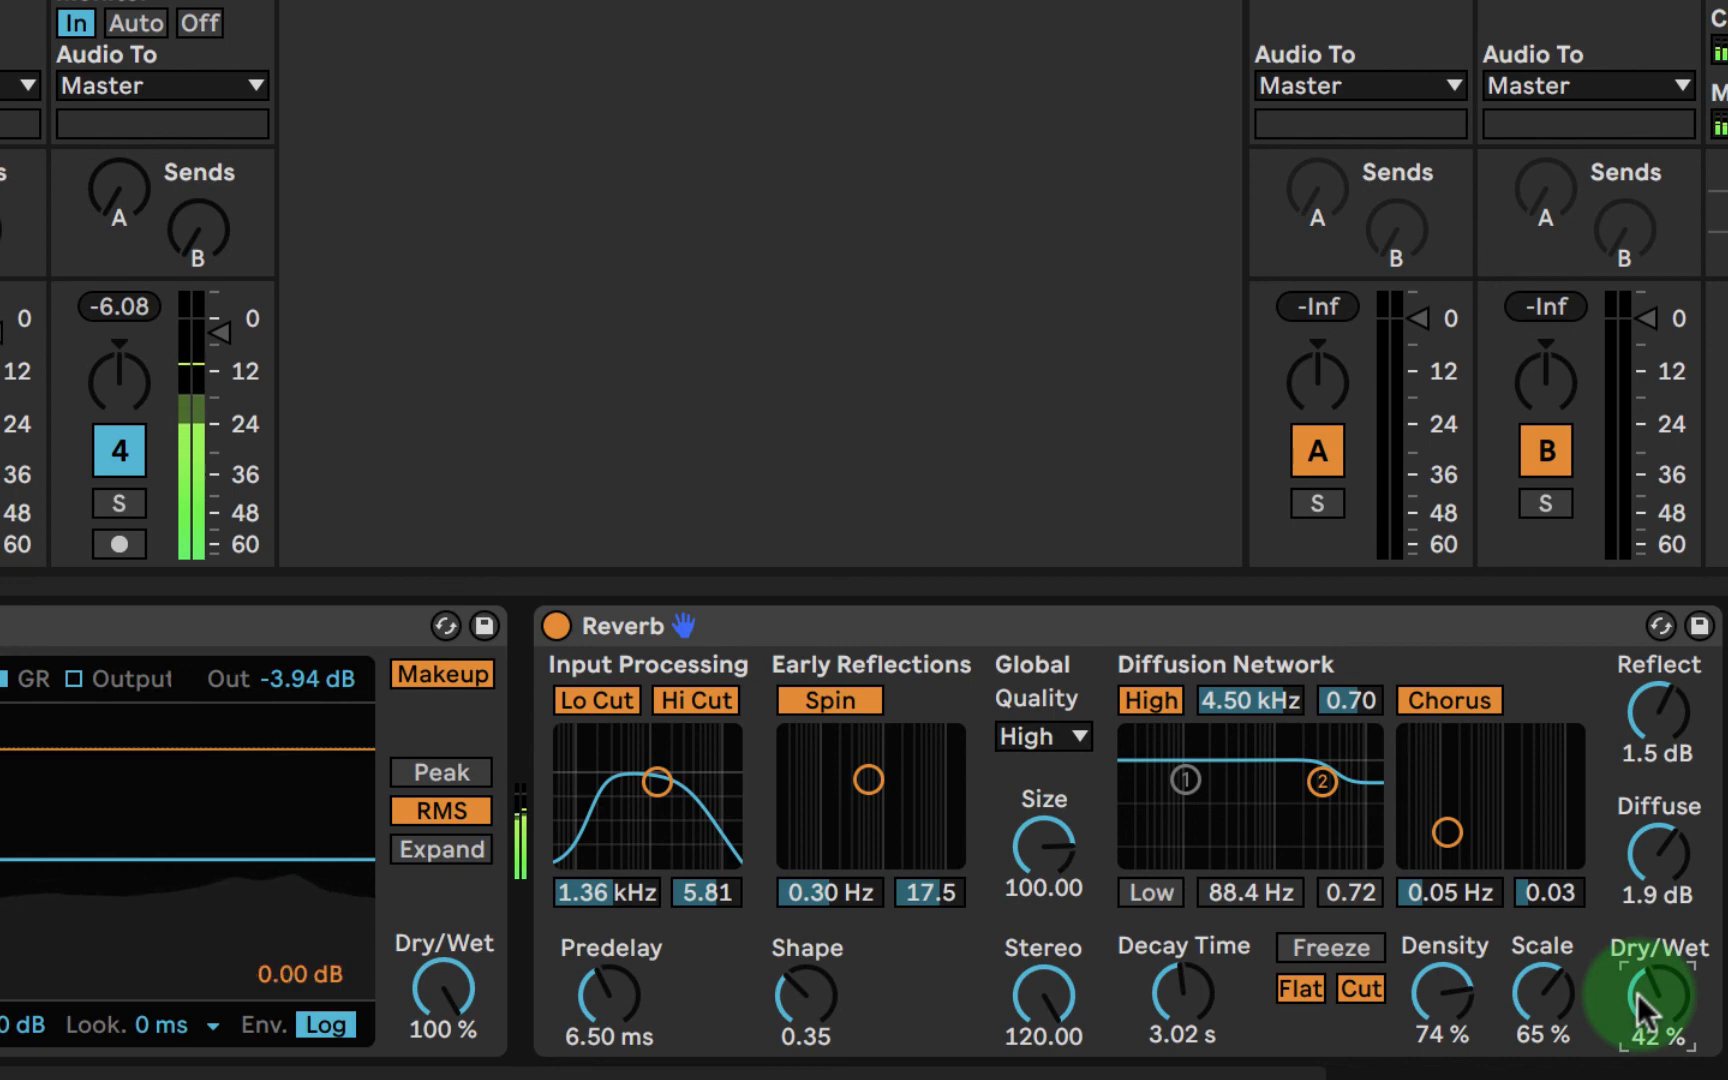
- With the Reverb at 100 % wet, set its input filter to 2.12 kHz and bandwidth 7.01, and bring dry/wet down to 32 %
{"action": "mouse_move", "coordinate": [1638, 994]}
{"action": "left_mouse_down"}
{"action": "mouse_move", "coordinate": [1638, 1010]}
{"action": "mouse_move", "coordinate": [1638, 975]}
{"action": "left_mouse_up"}
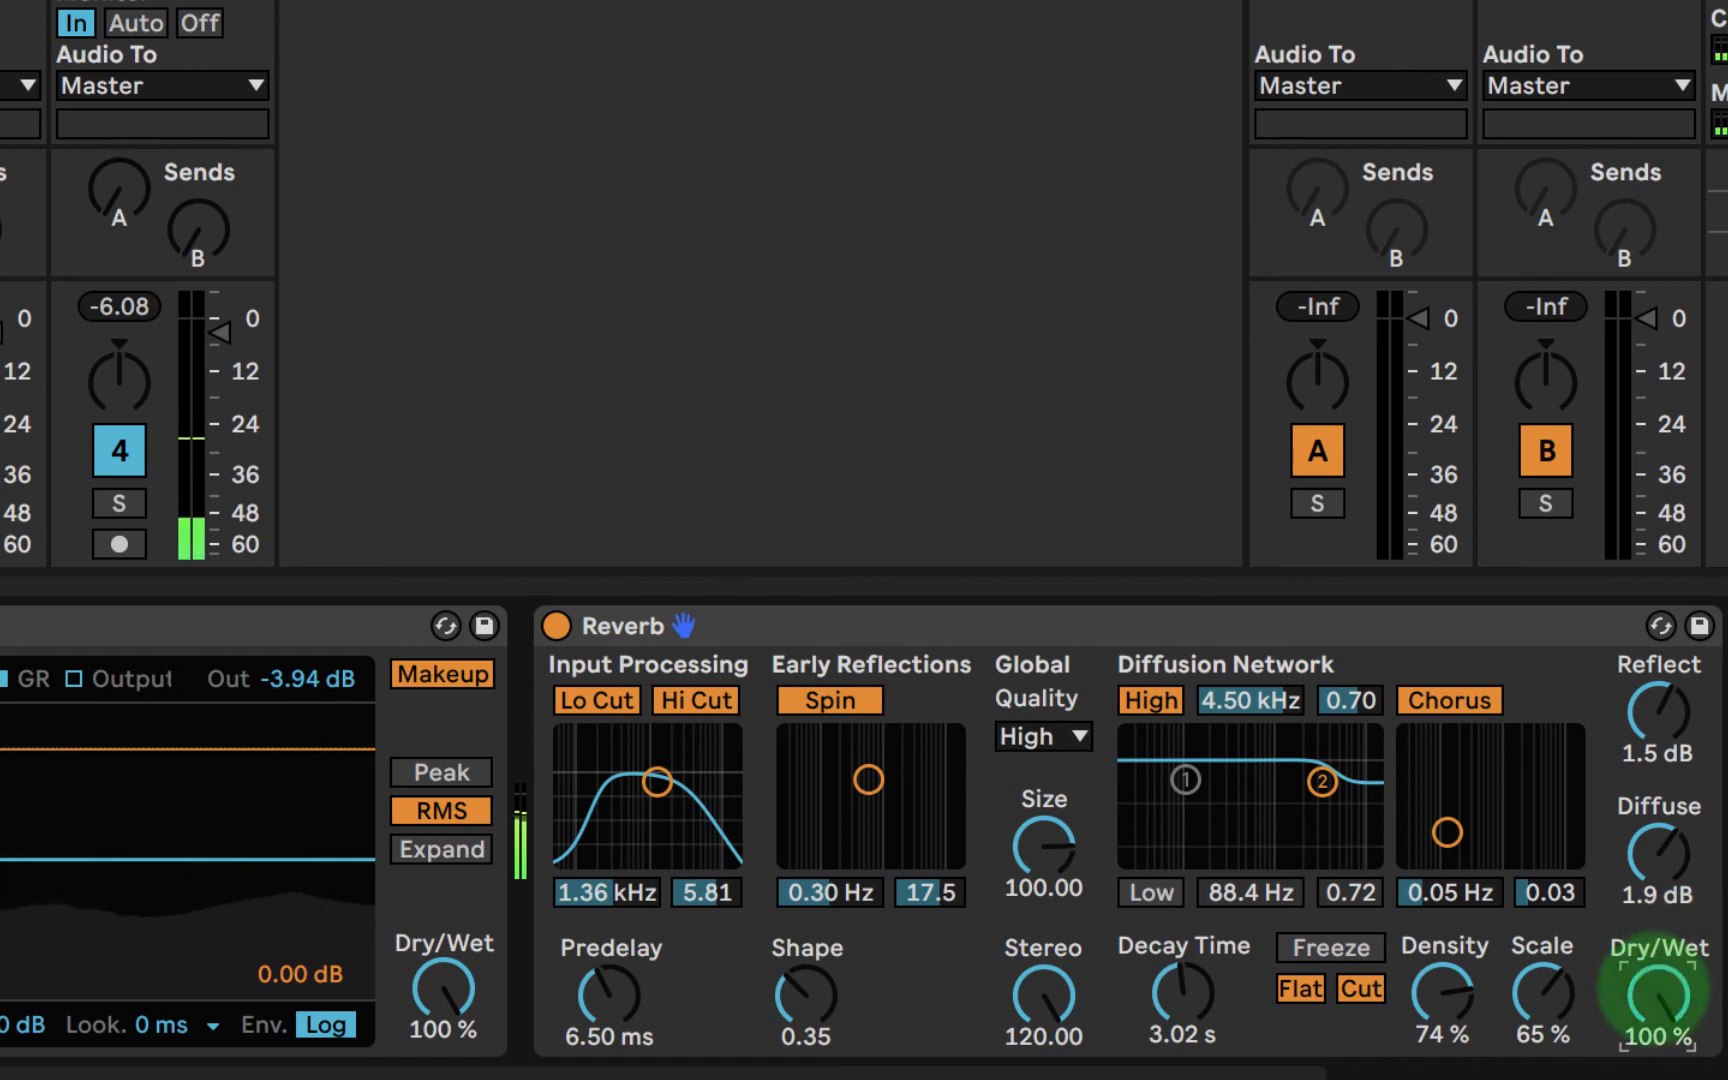
{"action": "left_click_drag", "start_coordinate": [670, 809], "coordinate": [665, 760]}
{"action": "left_click_drag", "start_coordinate": [702, 895], "coordinate": [716, 892]}
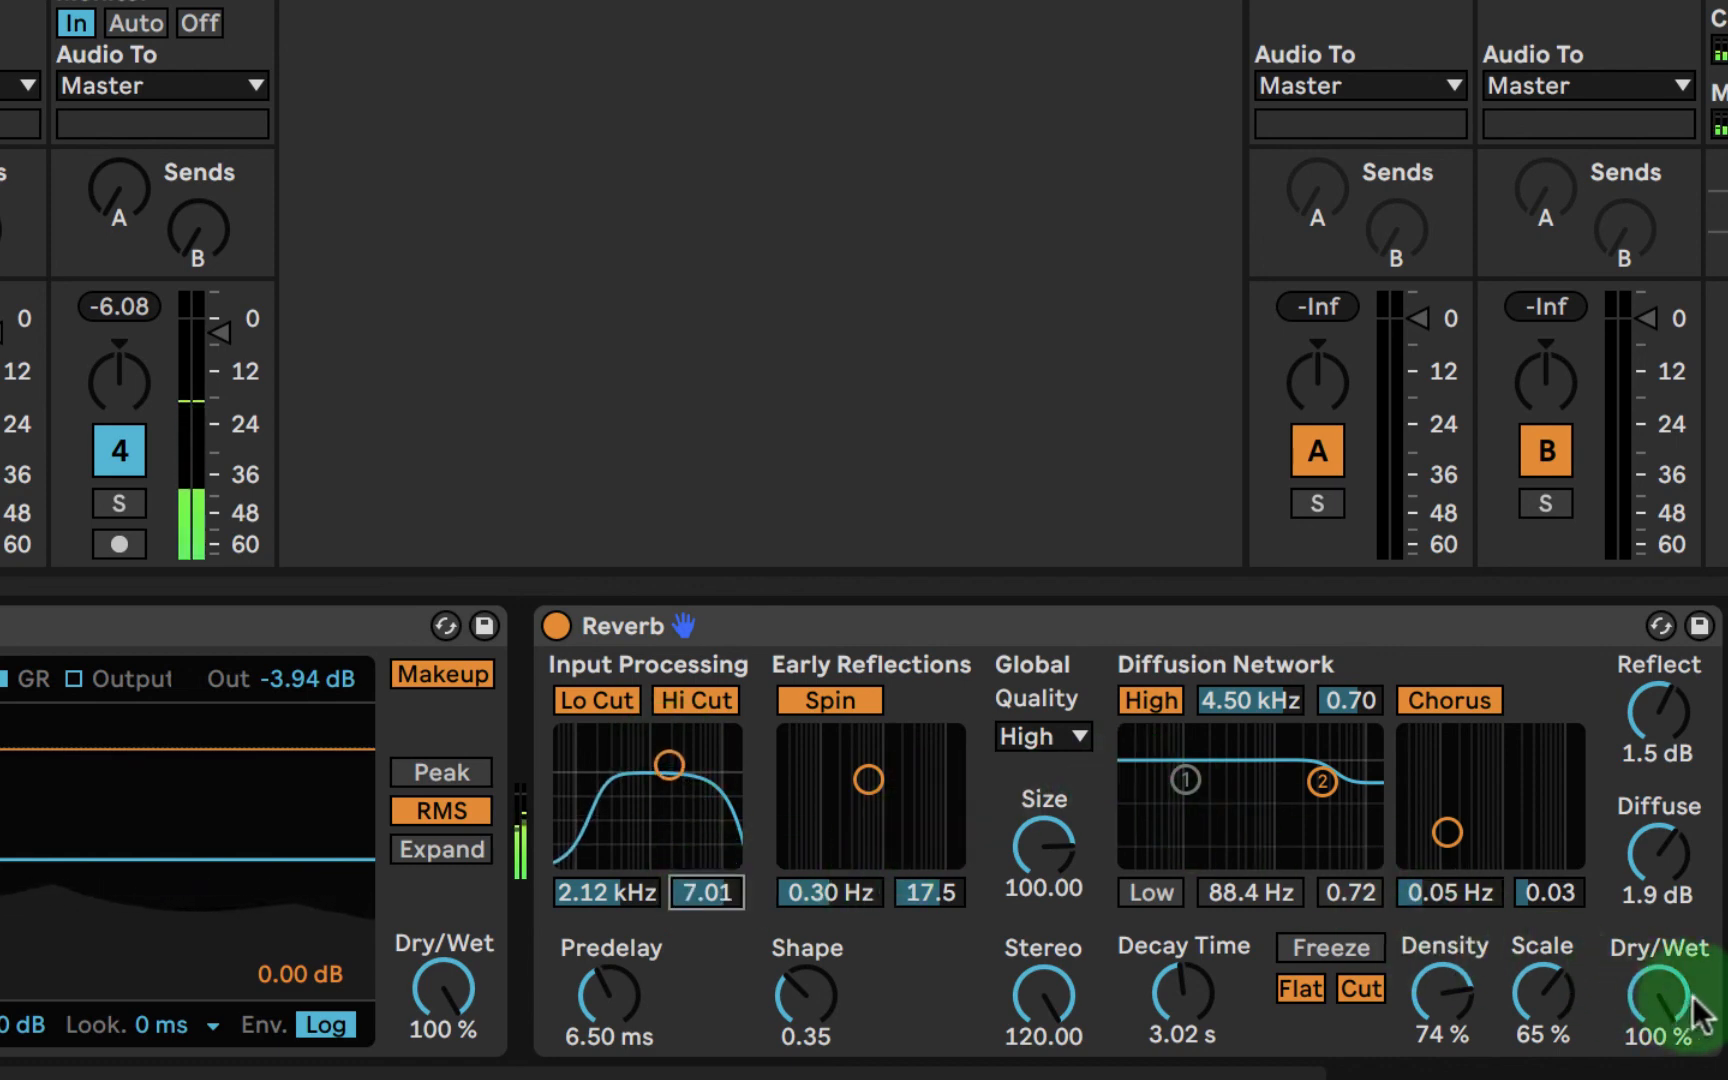
{"action": "left_click_drag", "start_coordinate": [1656, 1000], "coordinate": [1661, 1004]}
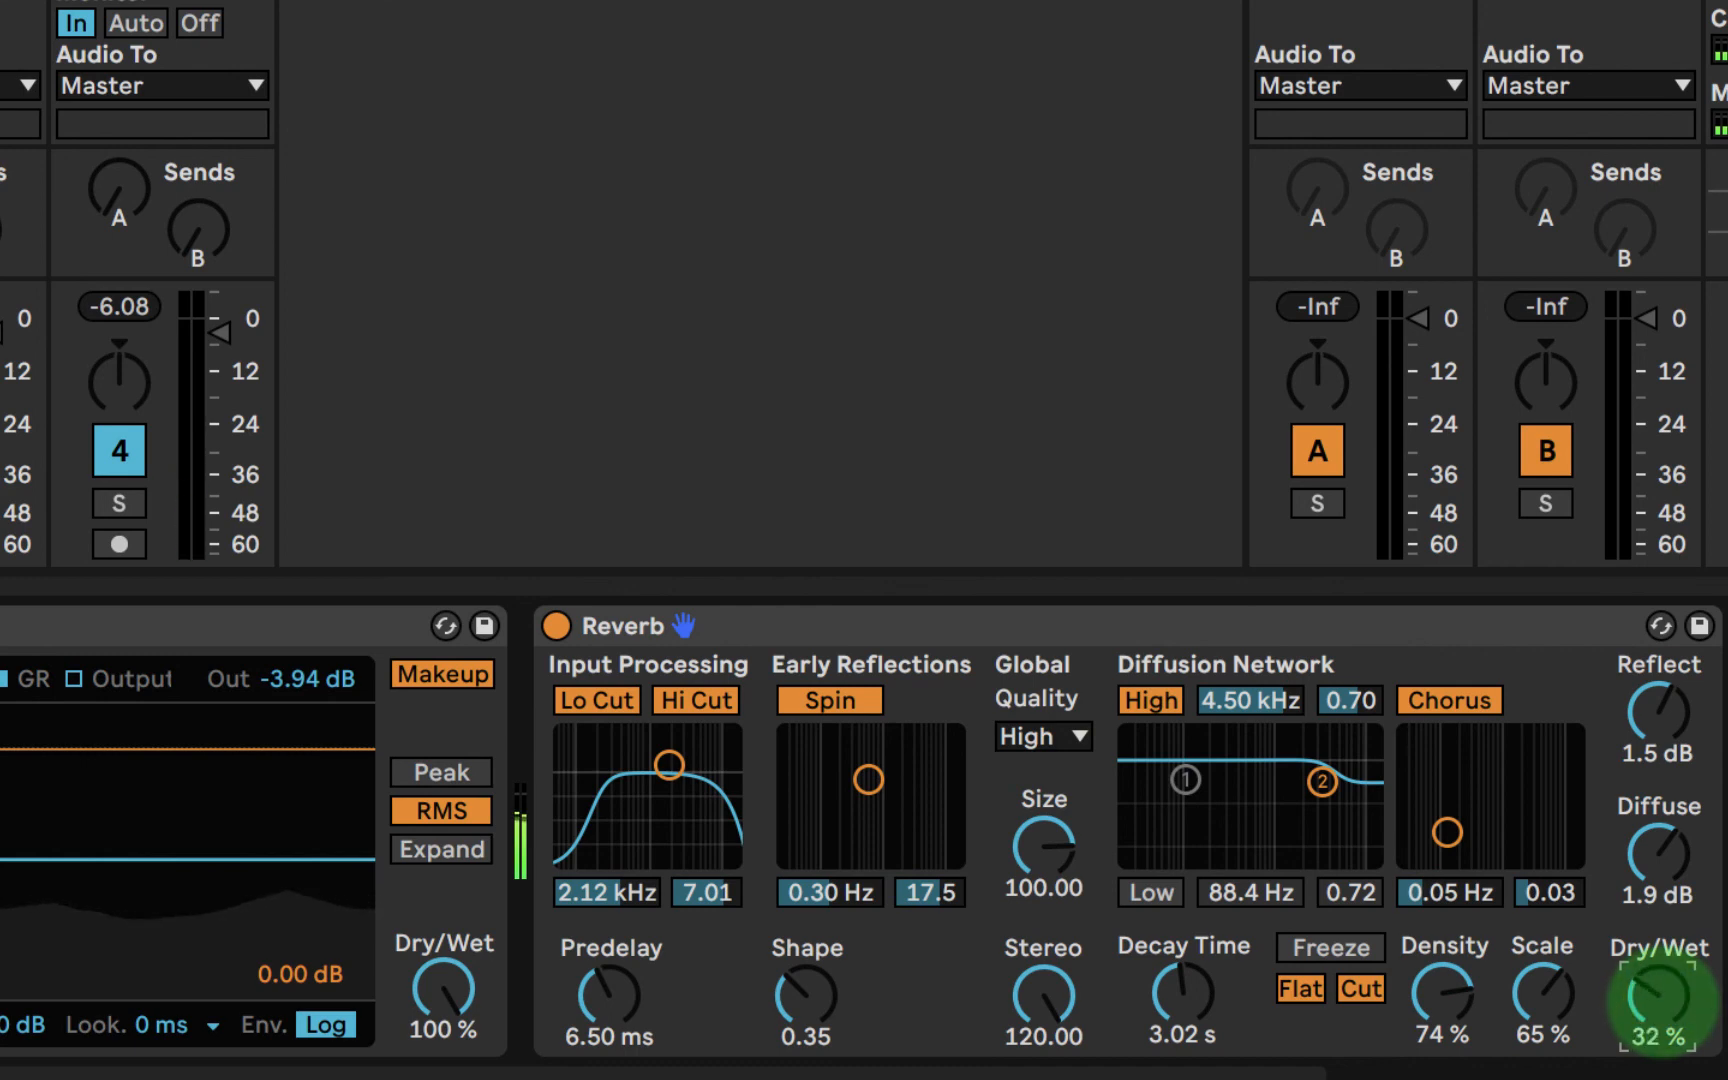
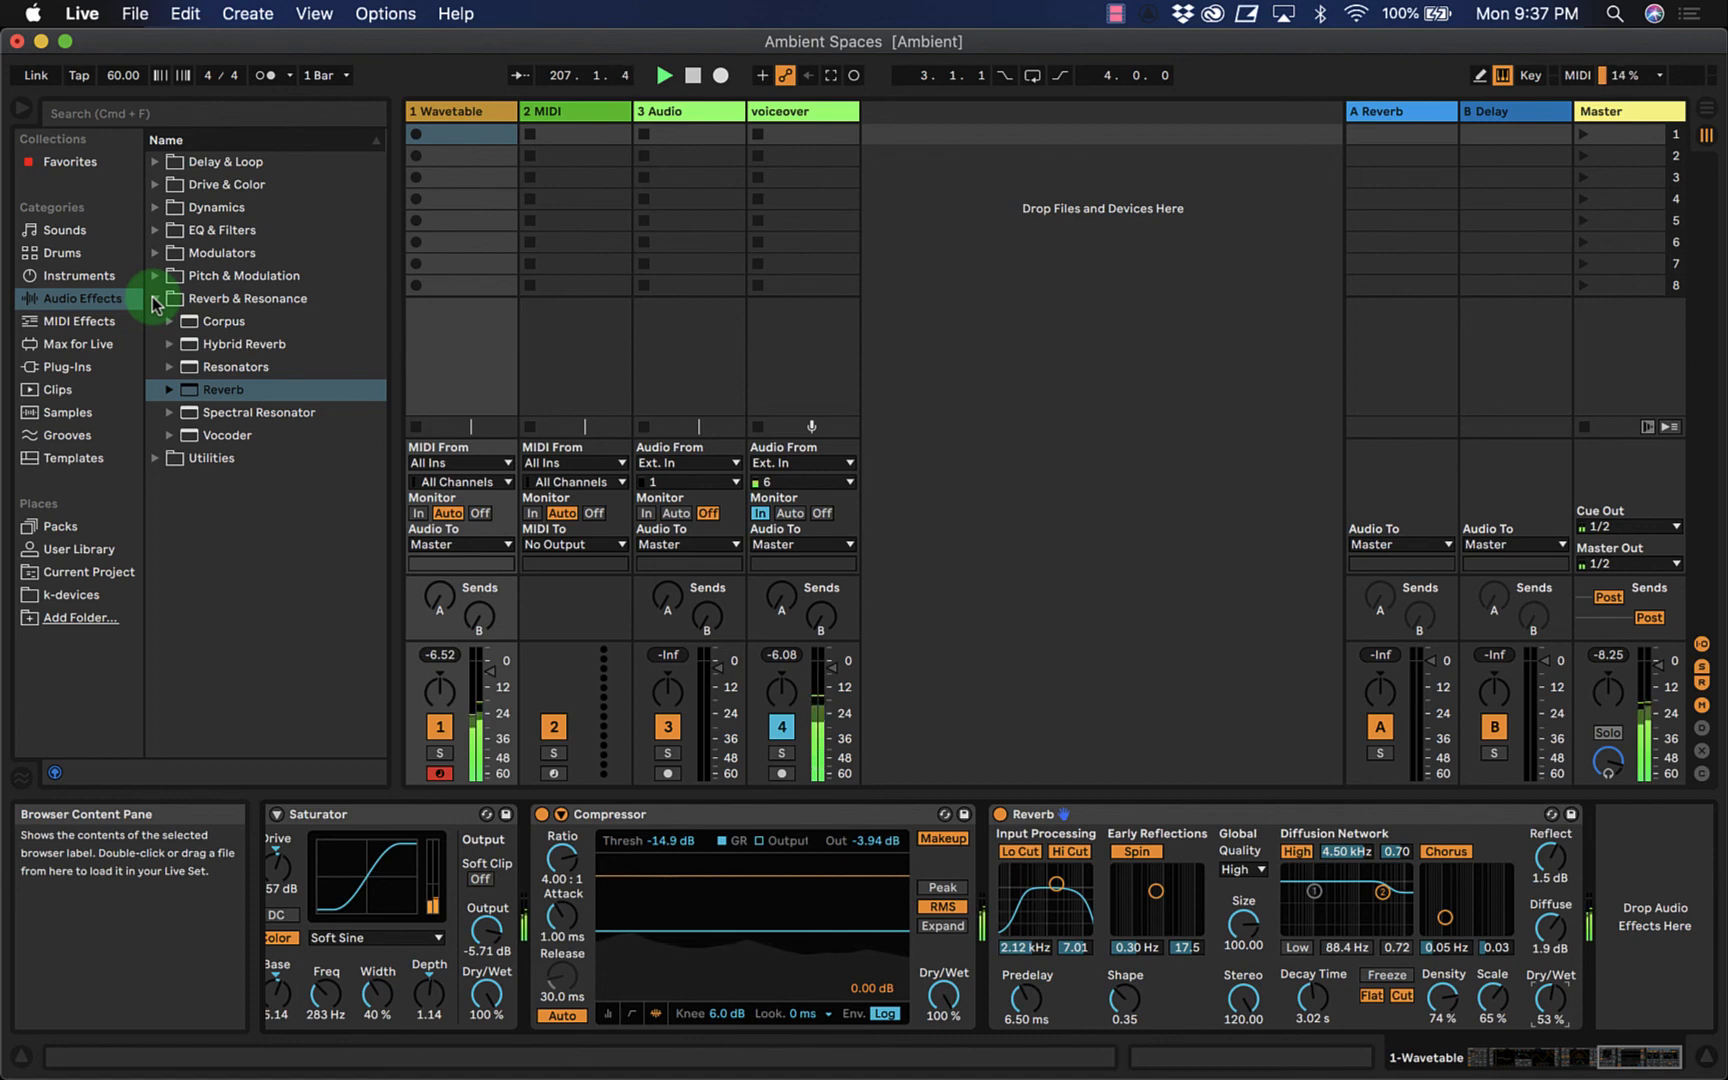
- Add a Phaser-Flanger from the Pitch & Modulation audio effects to the end of the Wavetable track's device chain
{"action": "left_click", "coordinate": [155, 299]}
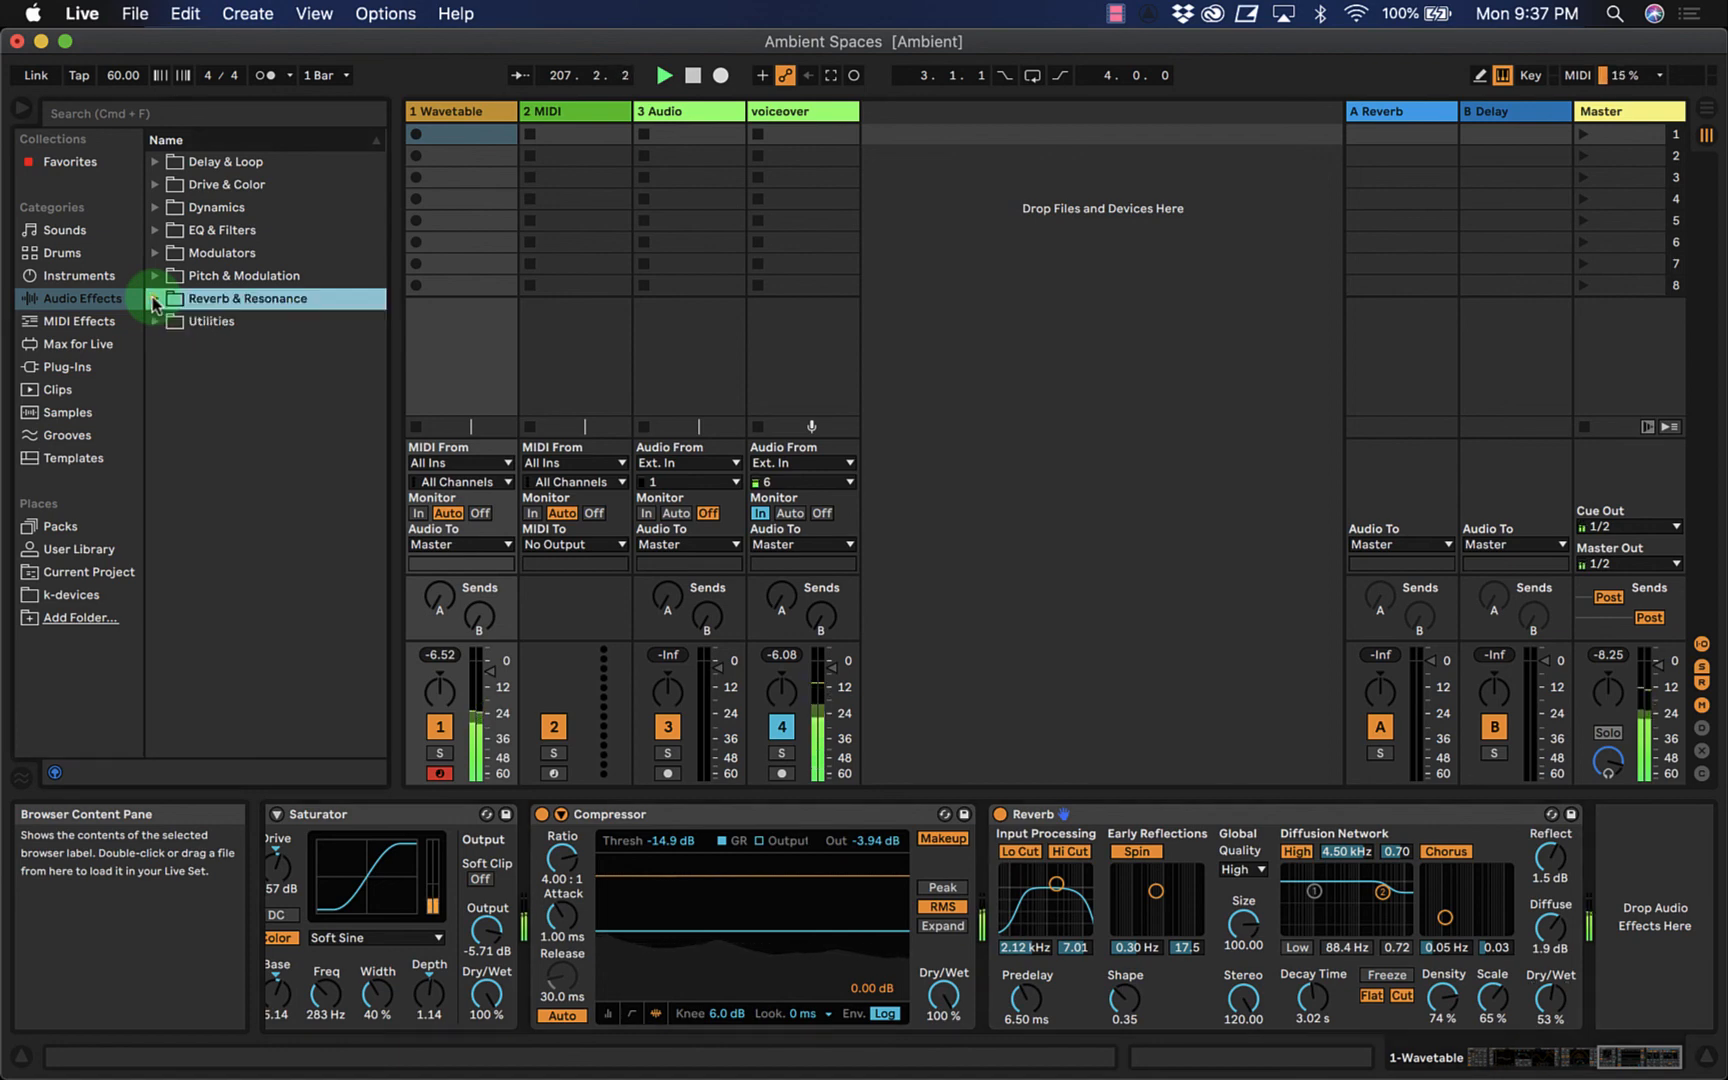
{"action": "left_click", "coordinate": [155, 207]}
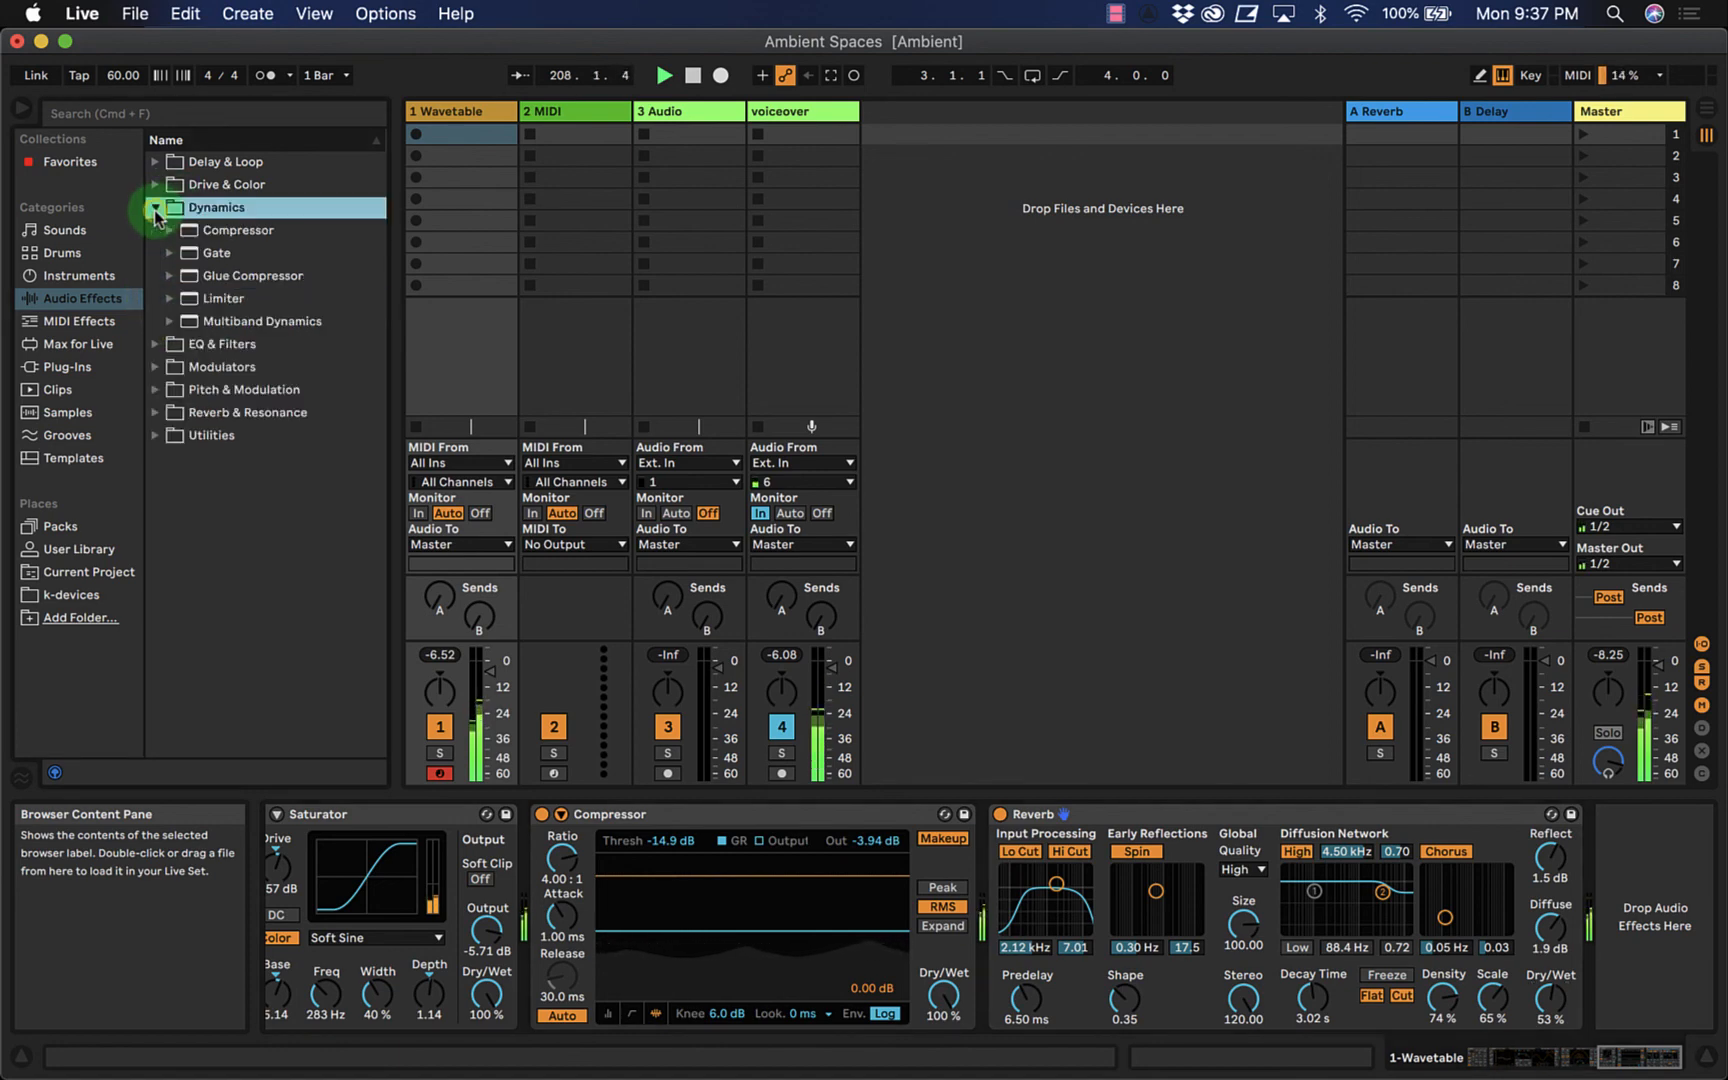
{"action": "left_click", "coordinate": [155, 207]}
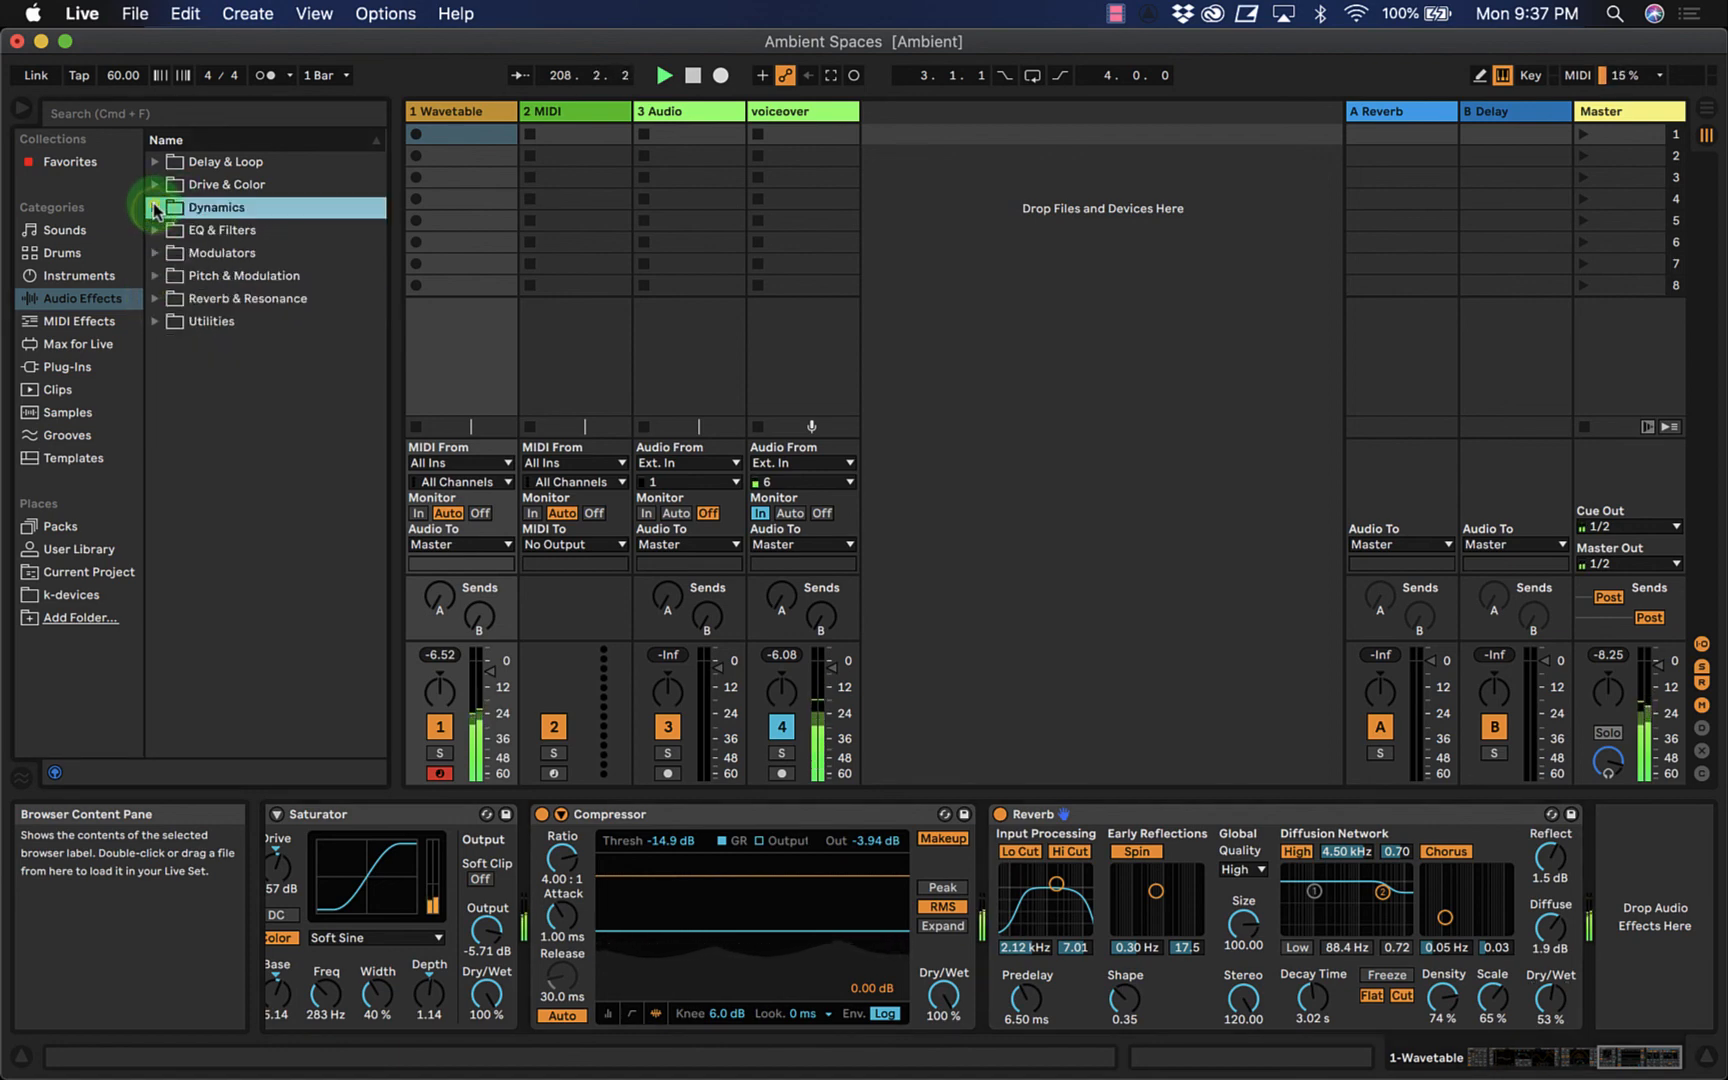
{"action": "left_click", "coordinate": [155, 277]}
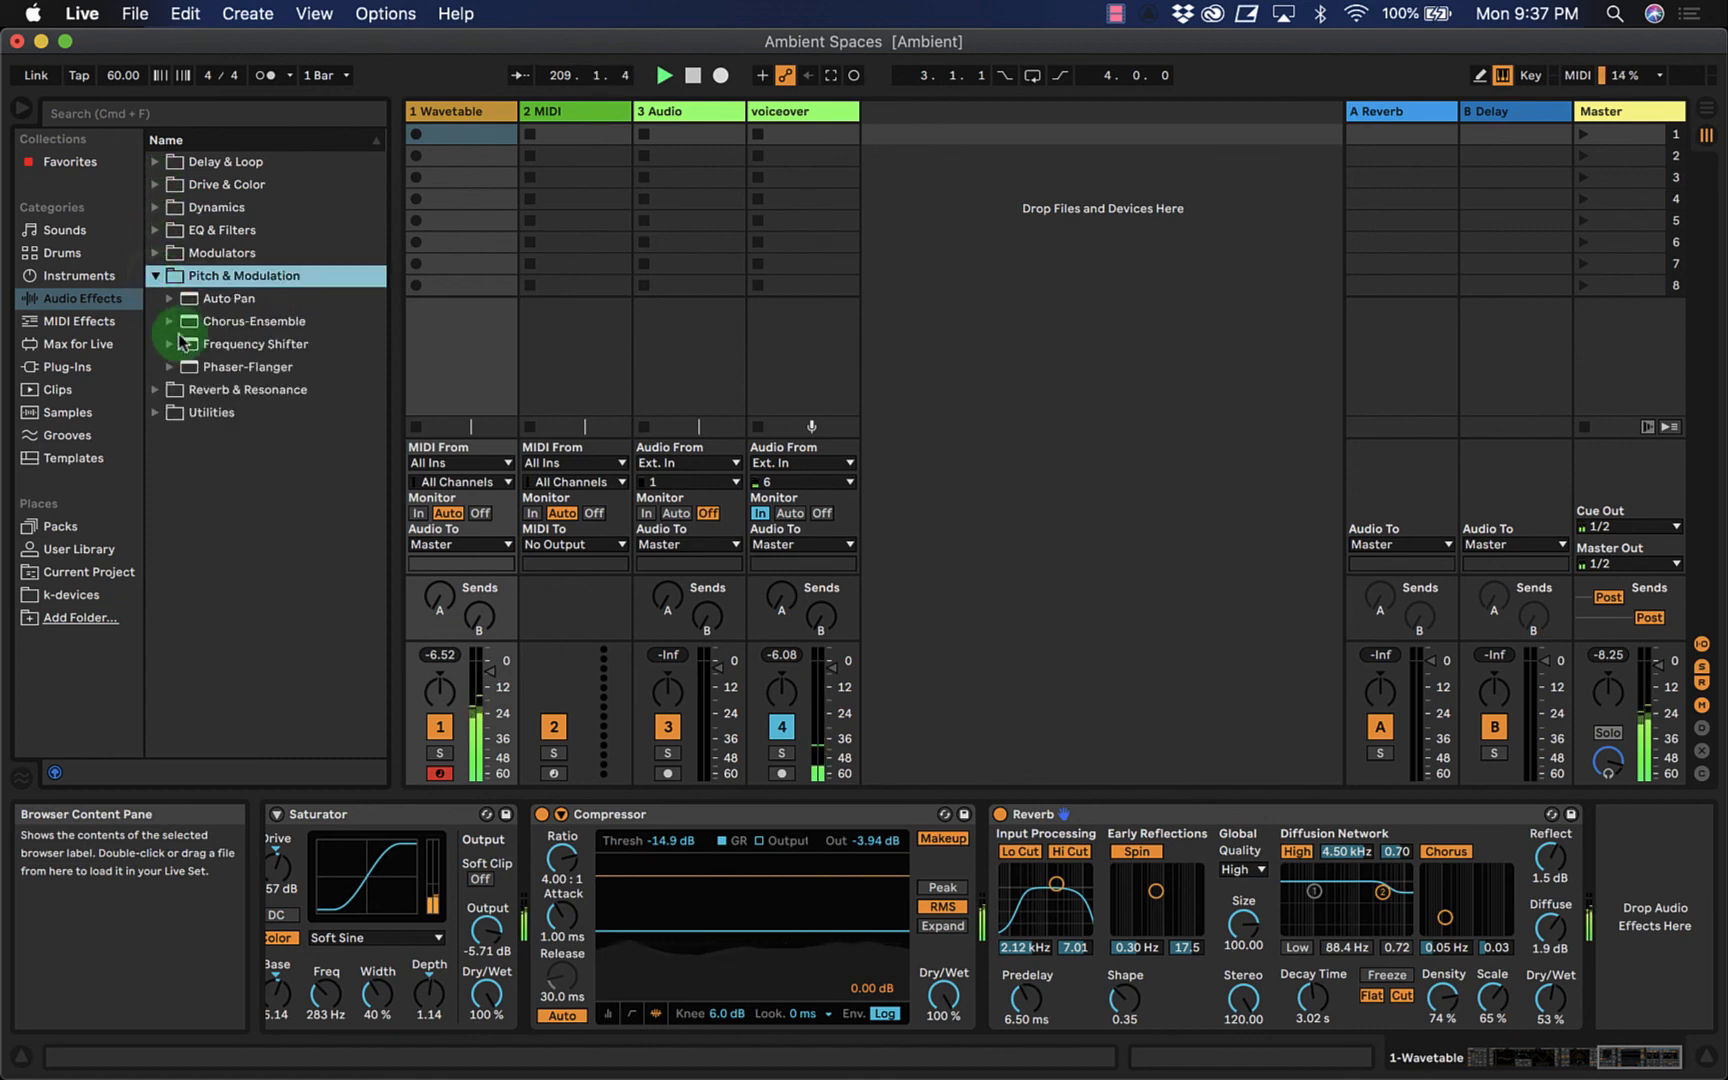
{"action": "left_click", "coordinate": [186, 366]}
{"action": "left_click_drag", "start_coordinate": [814, 554], "coordinate": [818, 556]}
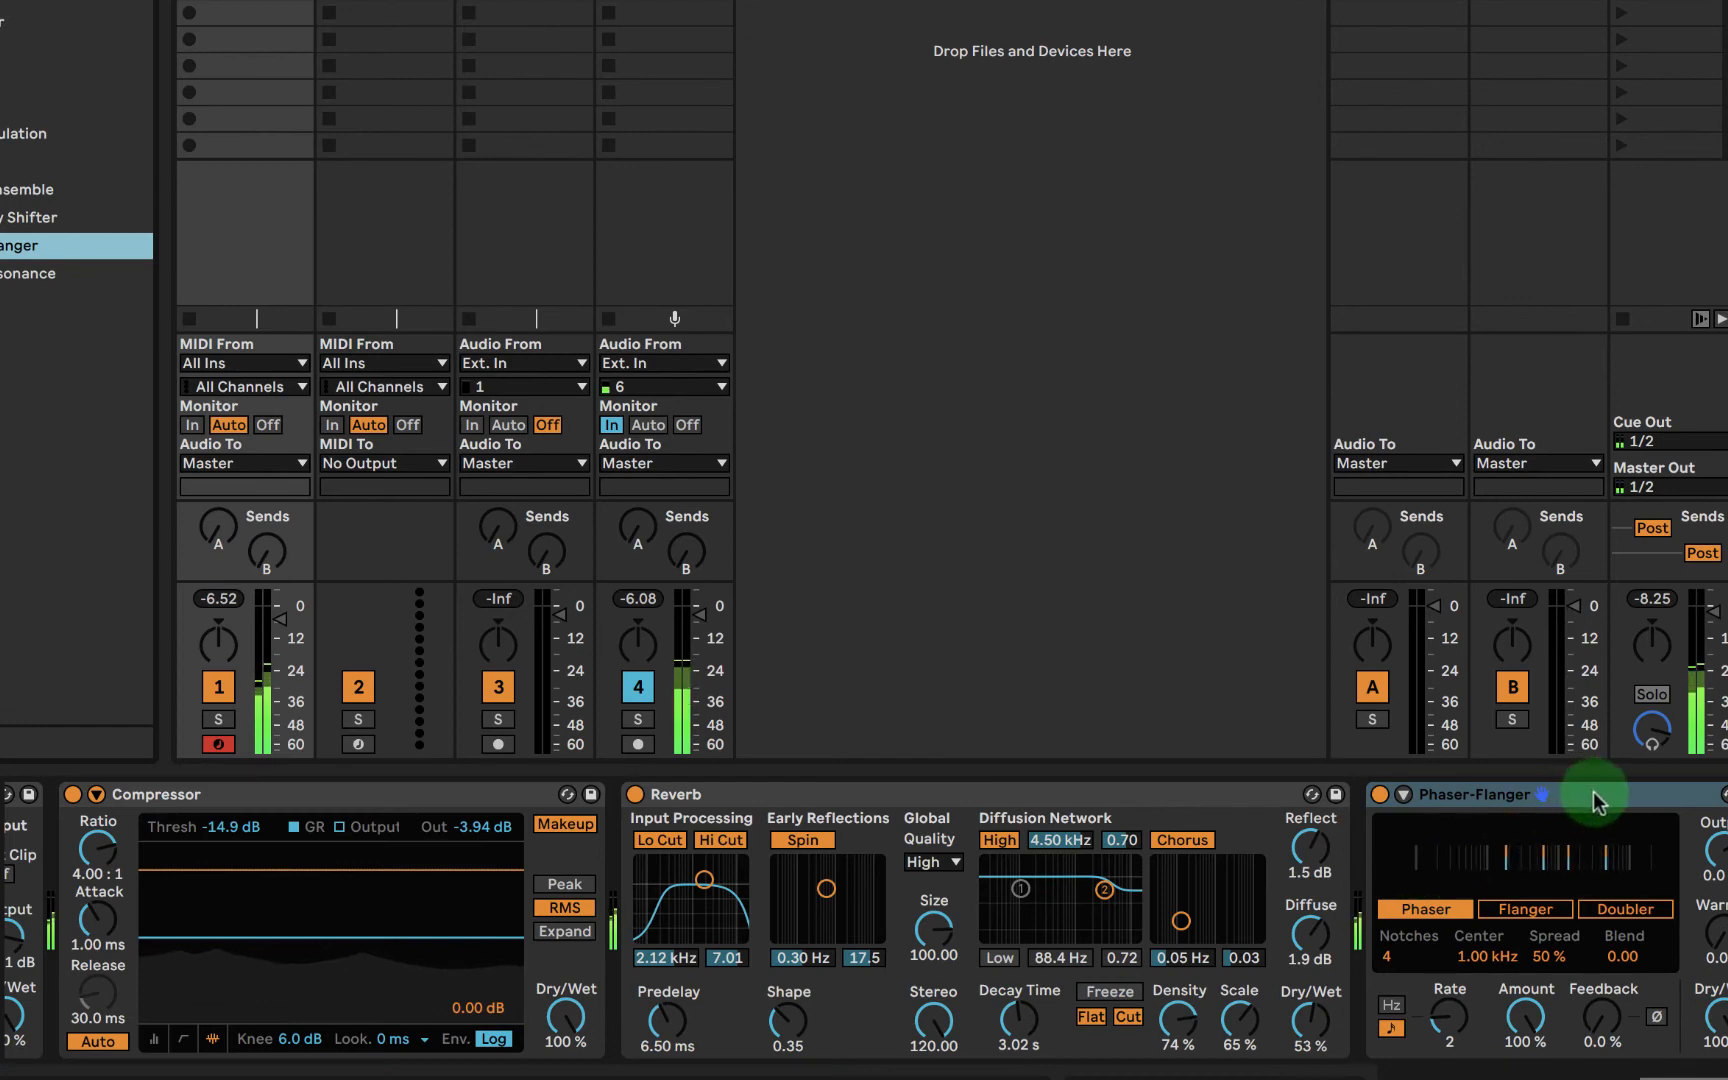
- Move Echo between the Compressor and the Reverb, and place the Phaser-Flanger directly after Echo
{"action": "left_click_drag", "start_coordinate": [1593, 797], "coordinate": [605, 837]}
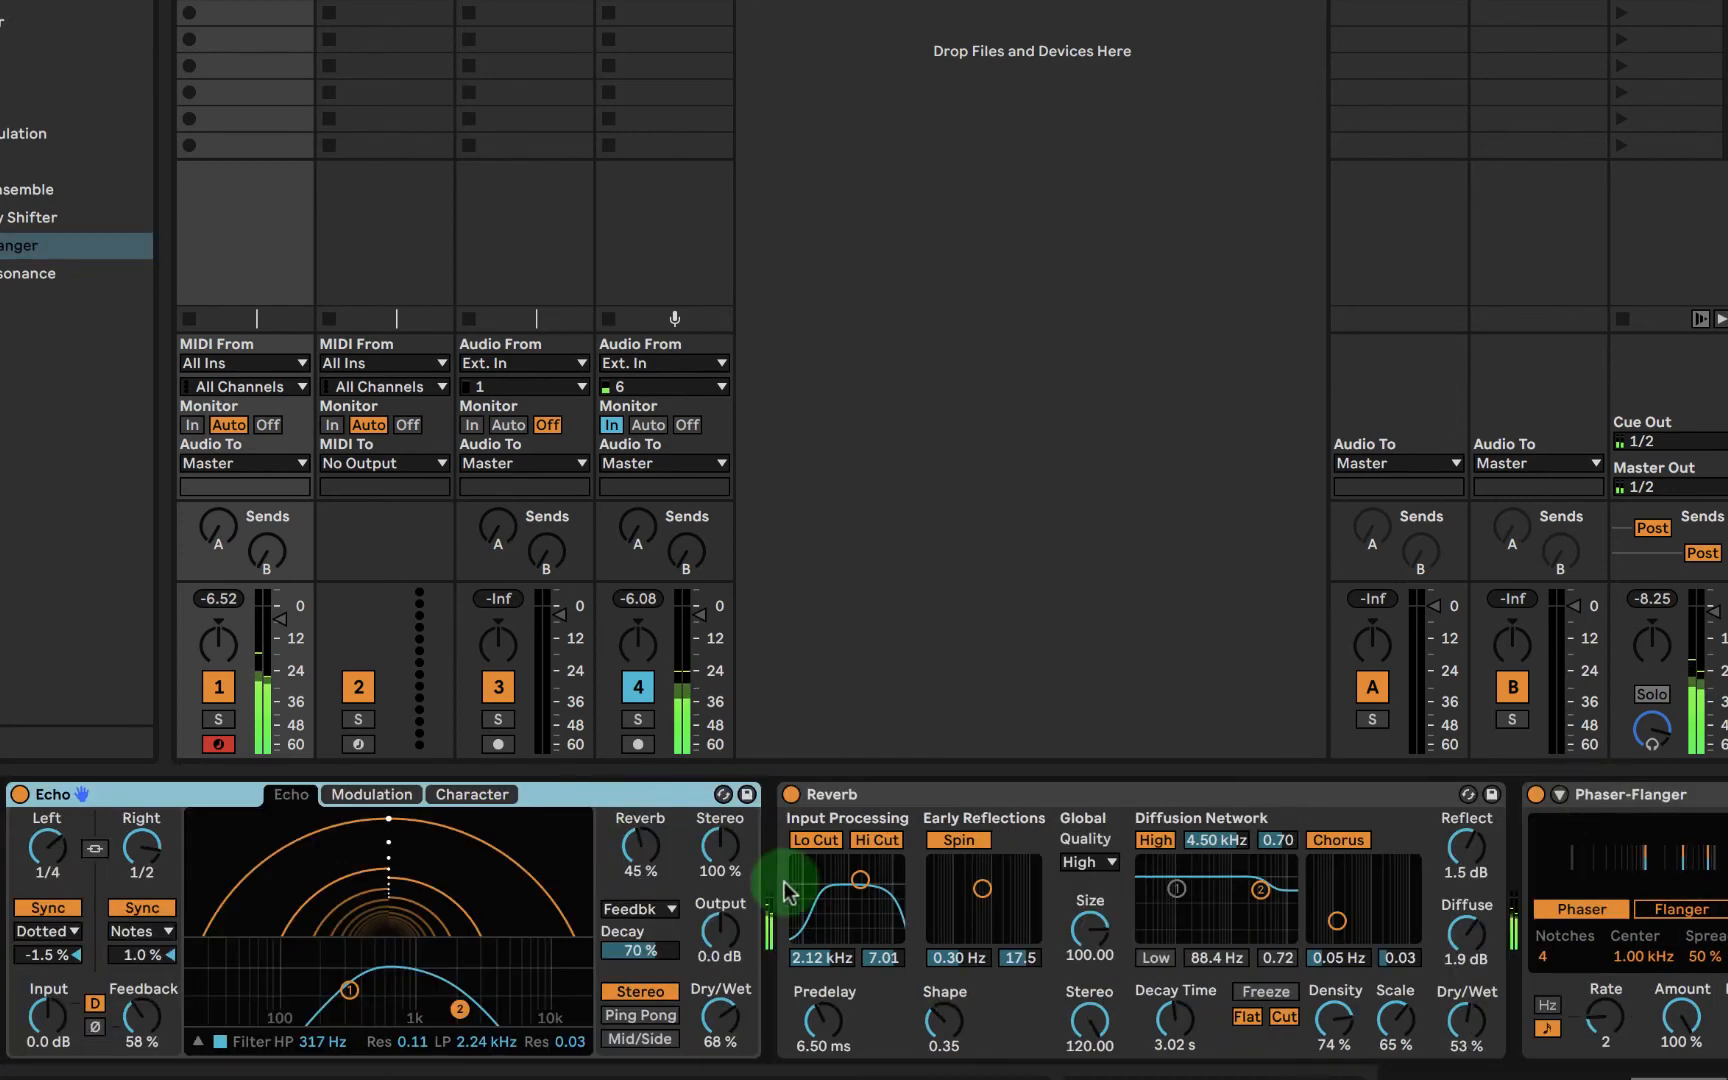
{"action": "scroll", "coordinate": [829, 896], "scroll_direction": "left", "scroll_amount": 2}
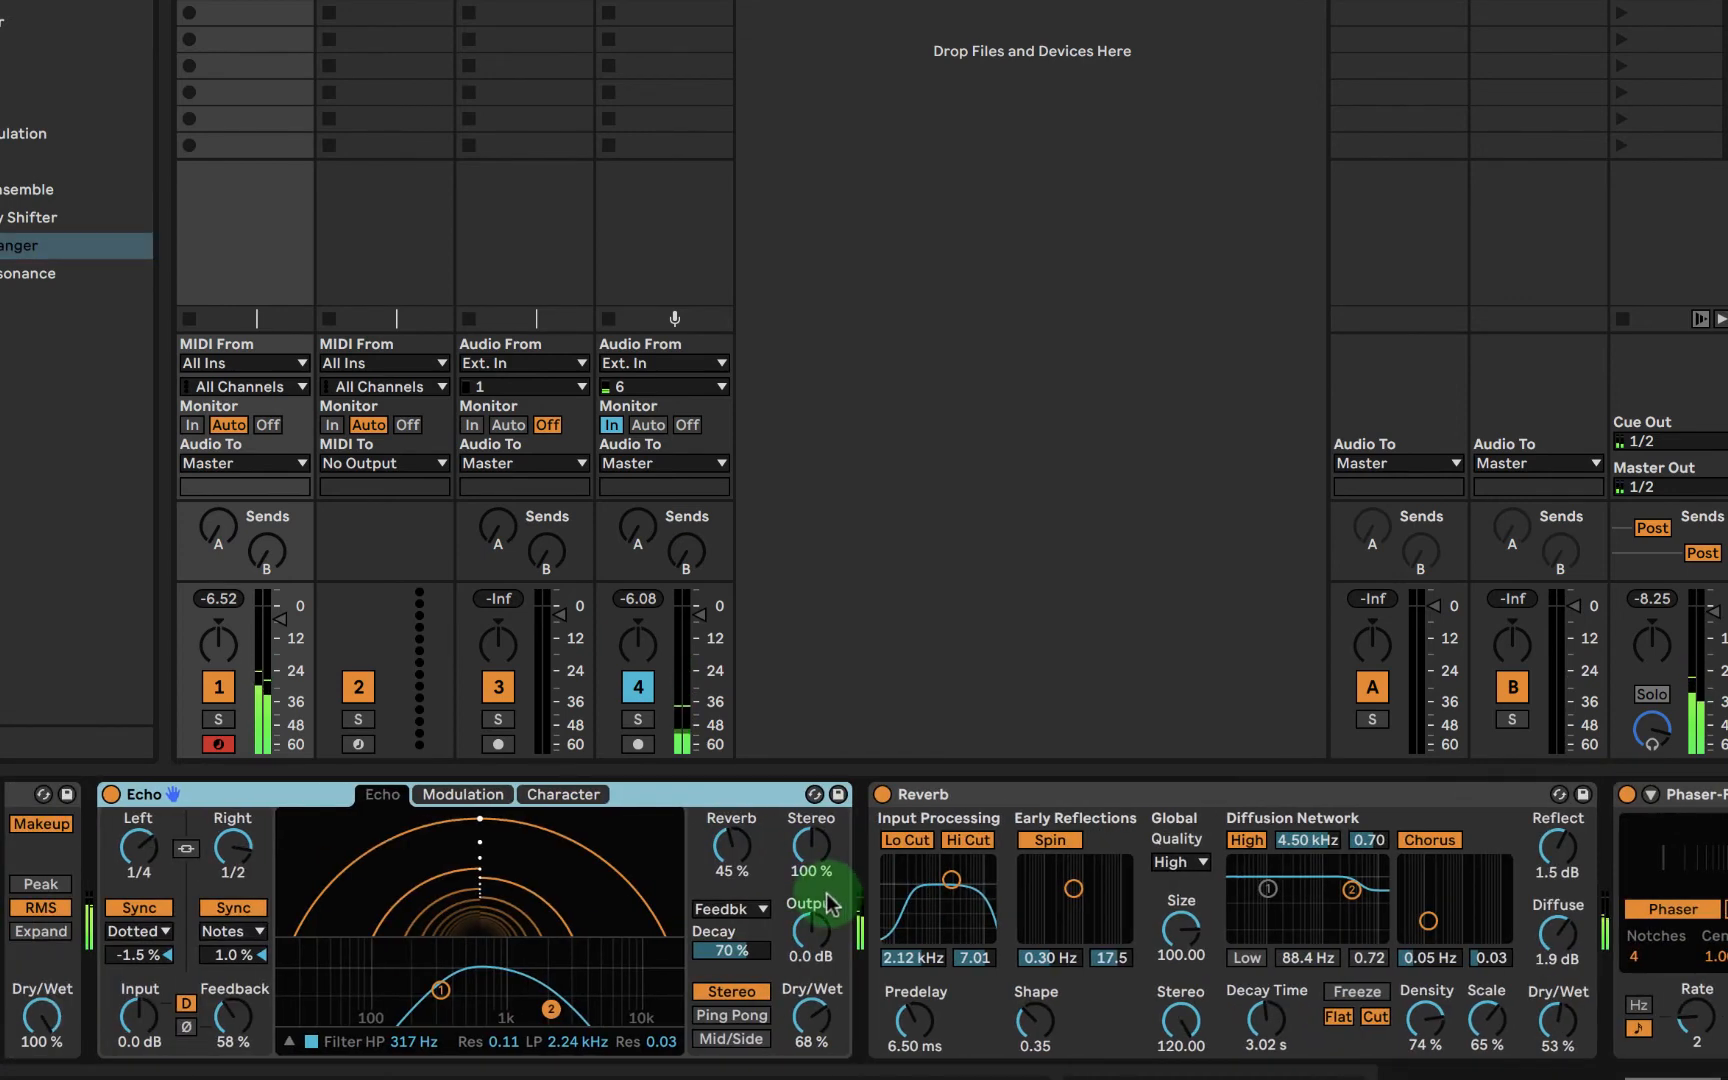
{"action": "scroll", "coordinate": [1070, 858], "scroll_direction": "right", "scroll_amount": 5}
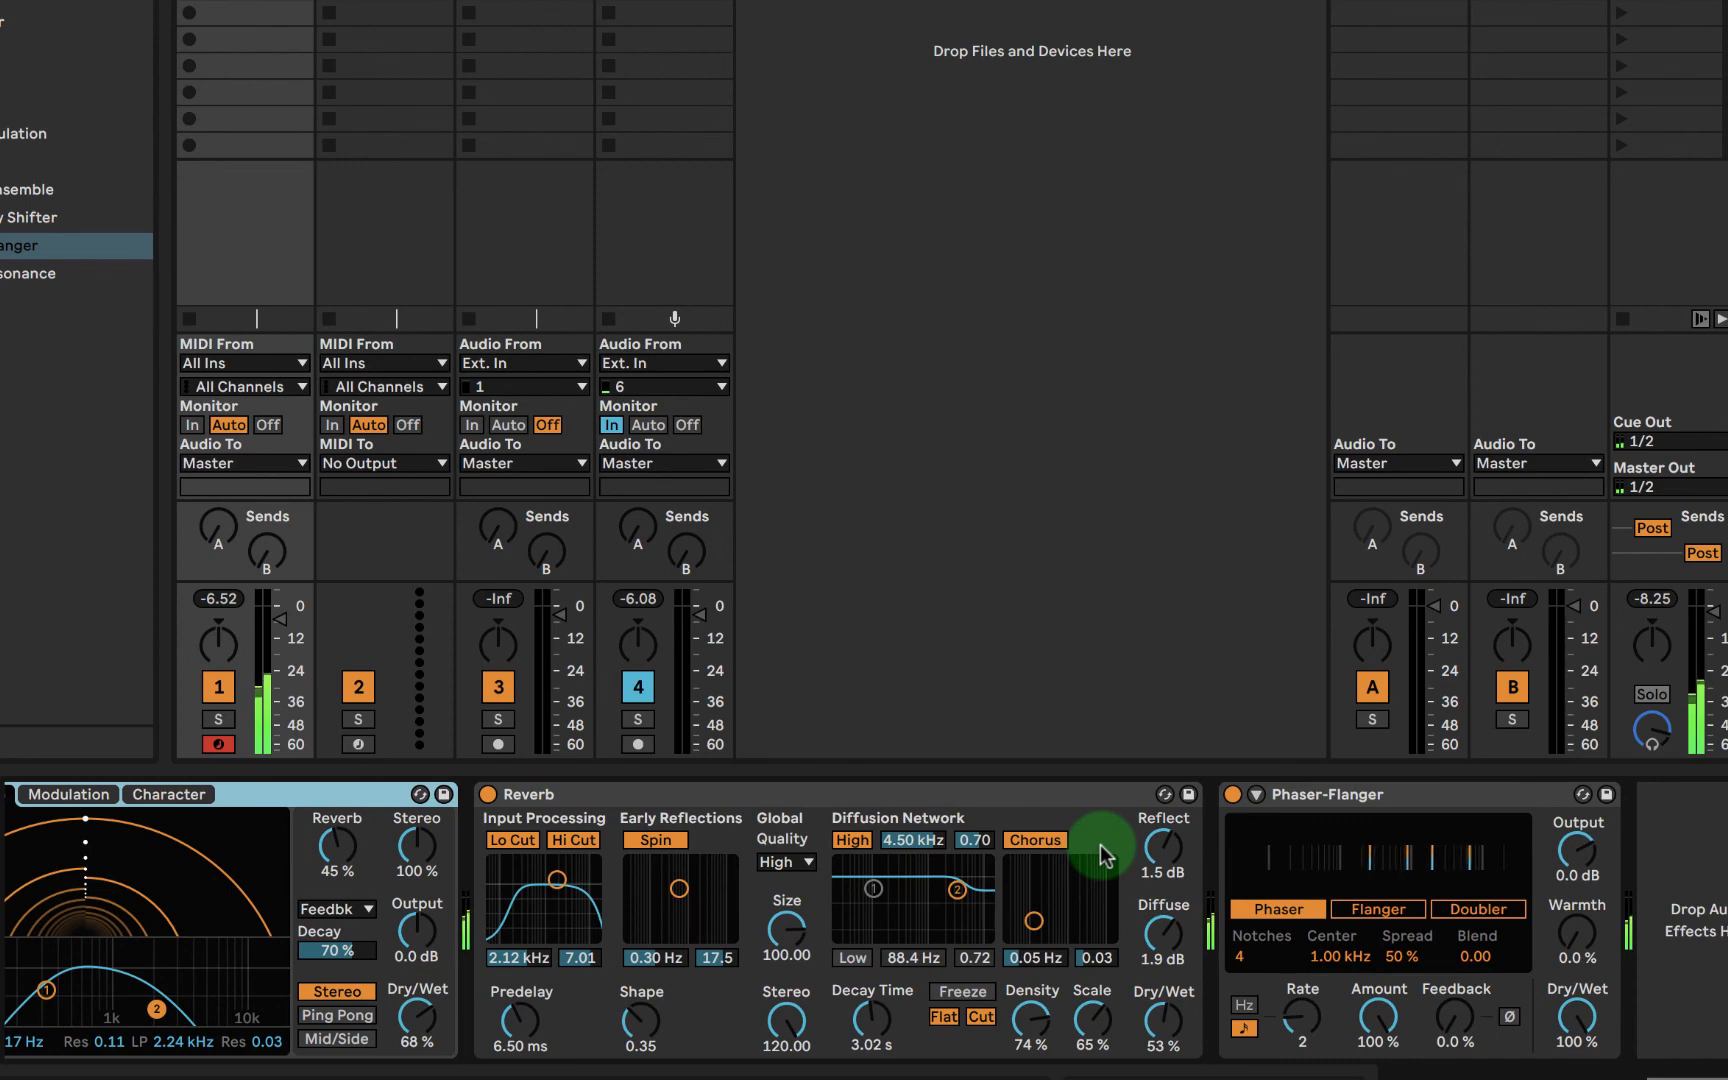
{"action": "scroll", "coordinate": [414, 834], "scroll_direction": "left", "scroll_amount": 4}
{"action": "scroll", "coordinate": [416, 835], "scroll_direction": "right", "scroll_amount": 4}
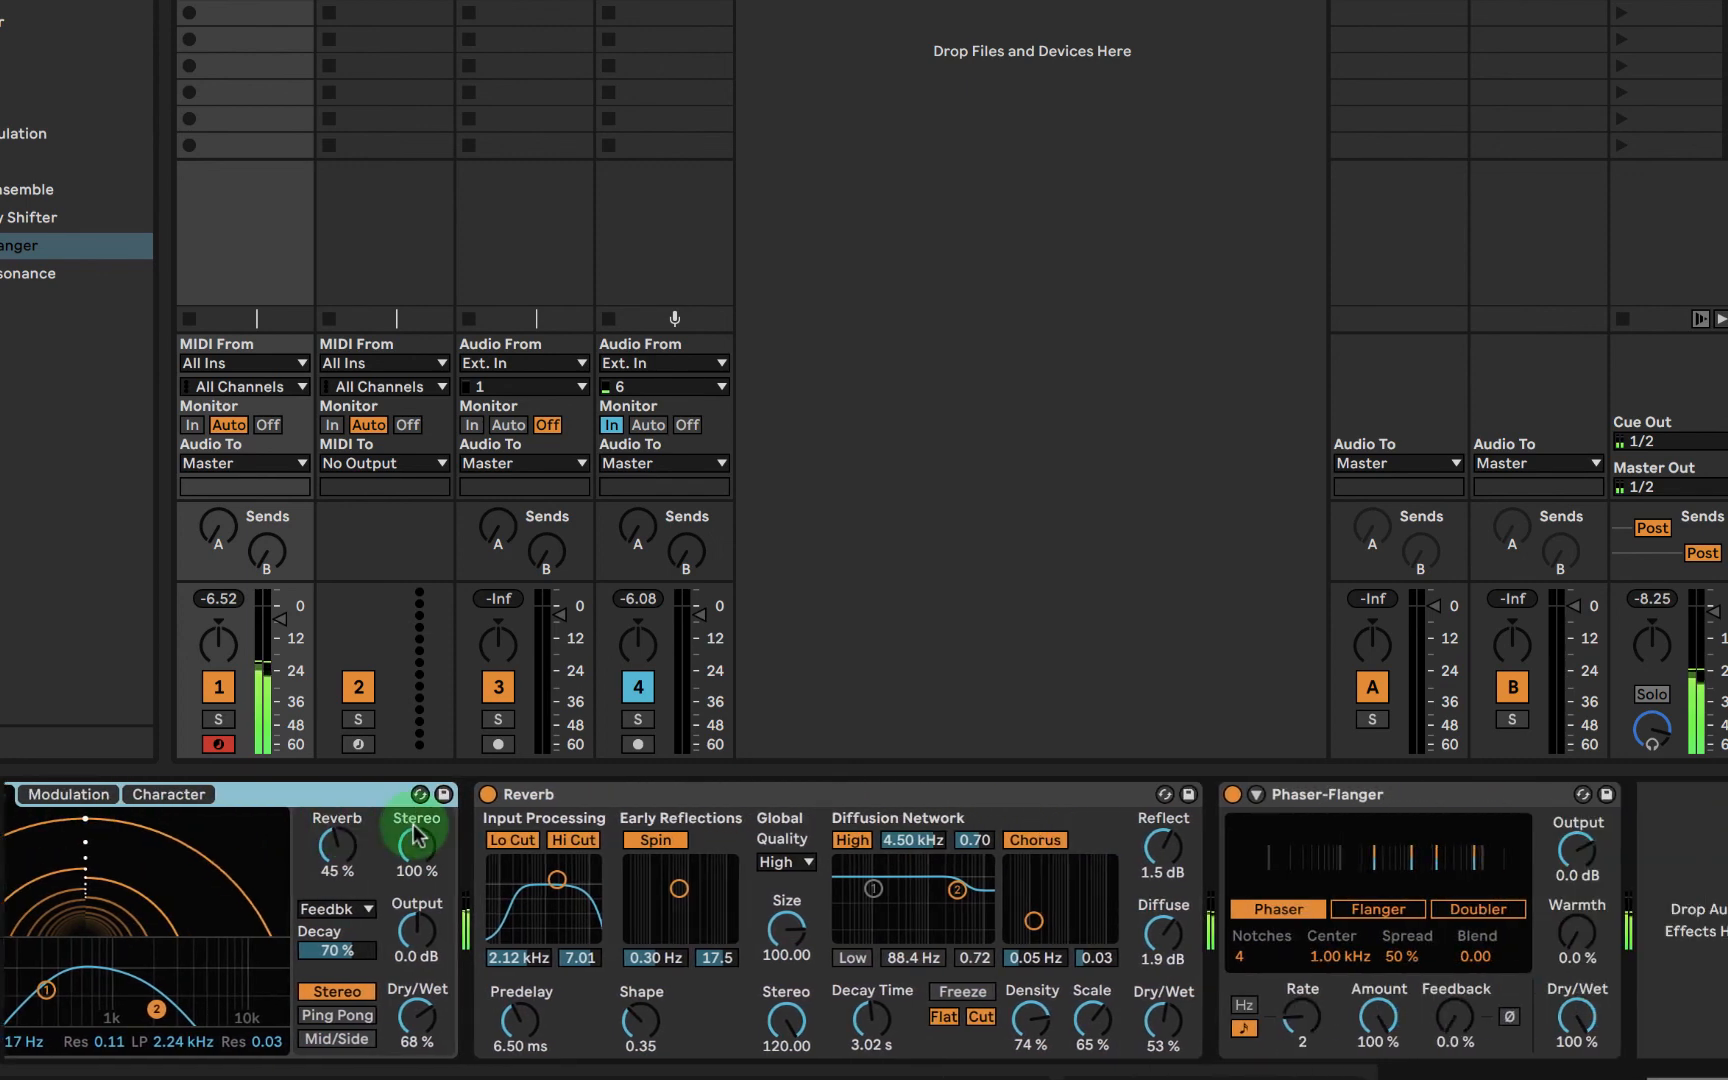
{"action": "left_click_drag", "start_coordinate": [1277, 794], "coordinate": [660, 860]}
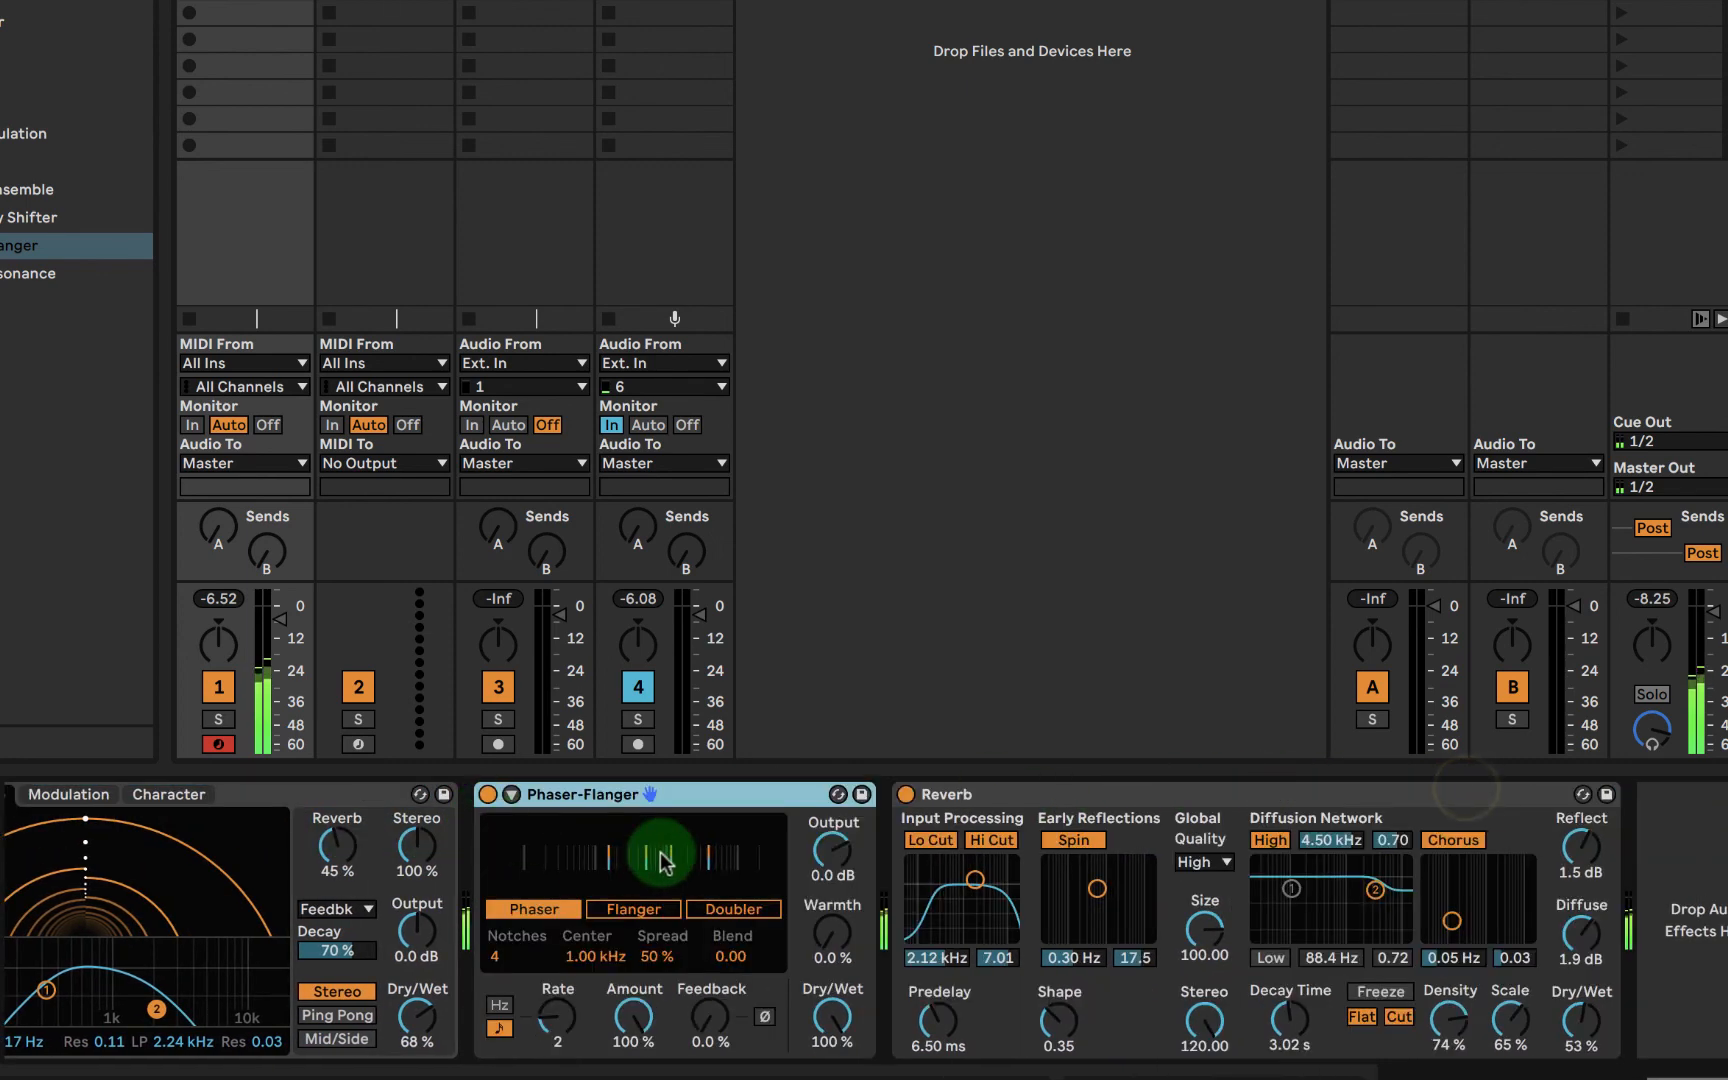
- Try the Compressor between Echo and the Phaser-Flanger, and move it to the end of the chain after the Reverb
{"action": "scroll", "coordinate": [660, 860], "scroll_direction": "left", "scroll_amount": 6}
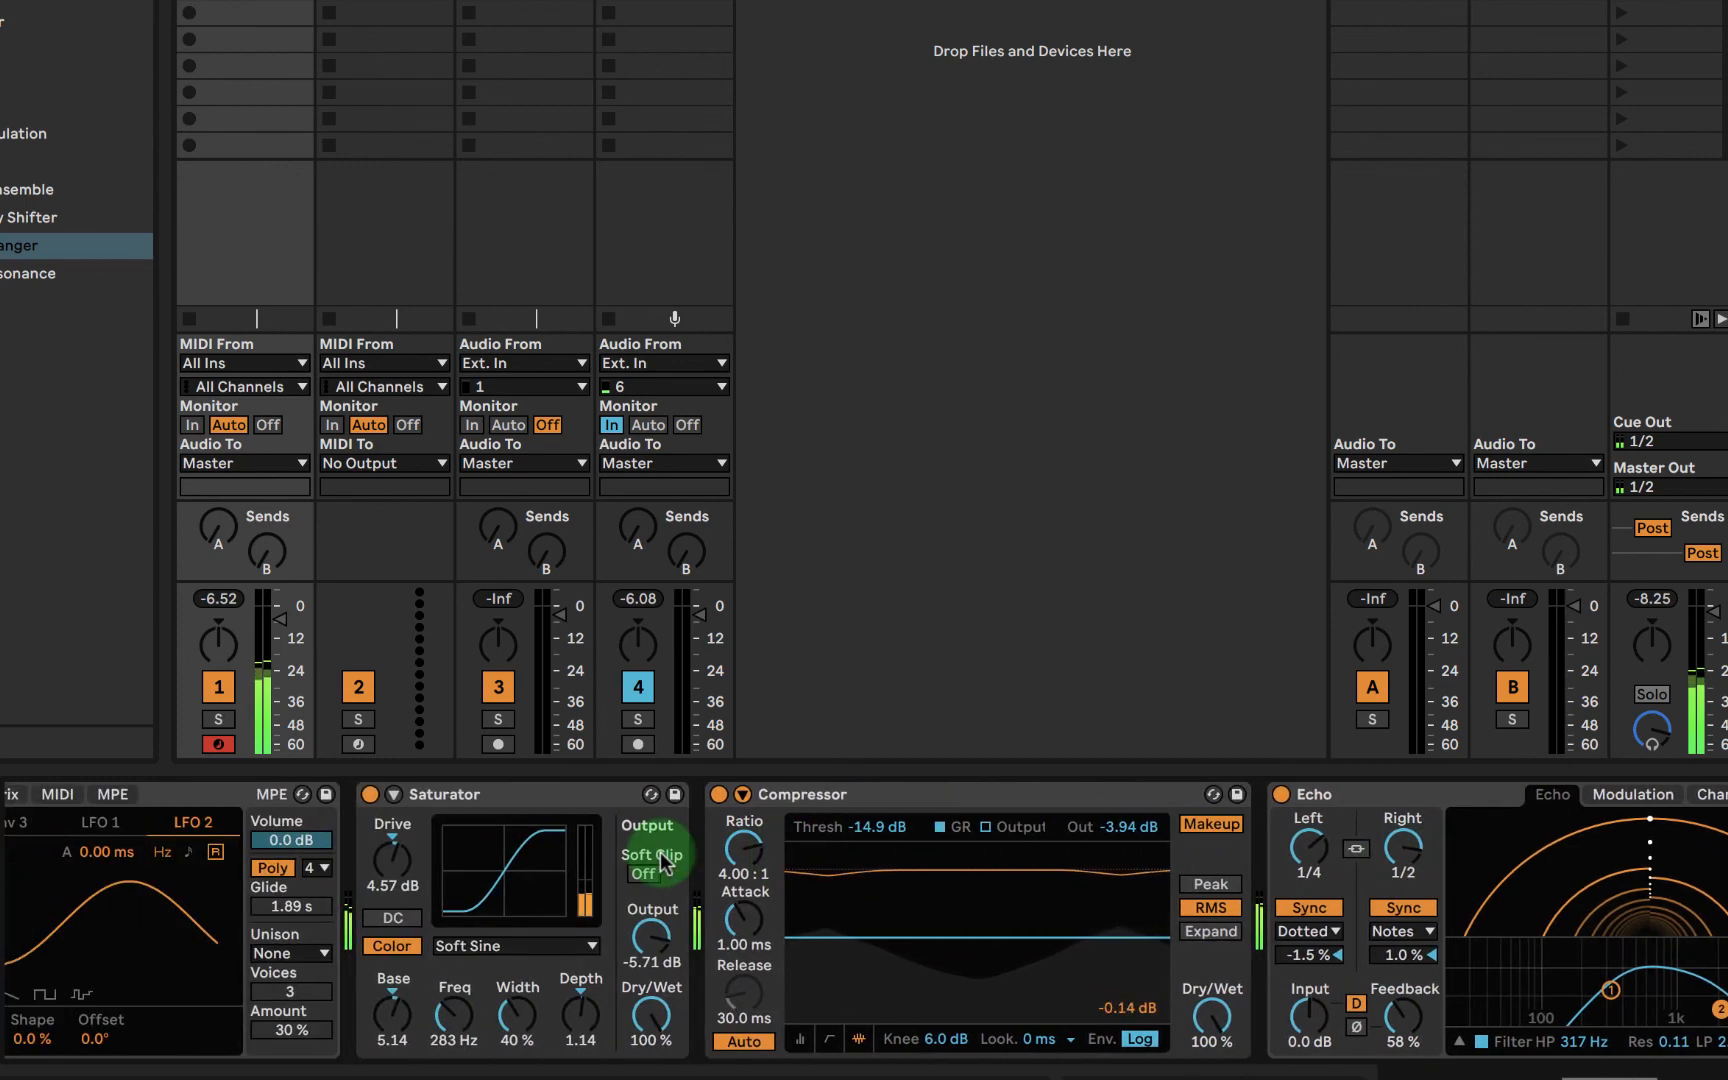
{"action": "scroll", "coordinate": [818, 855], "scroll_direction": "right", "scroll_amount": 2}
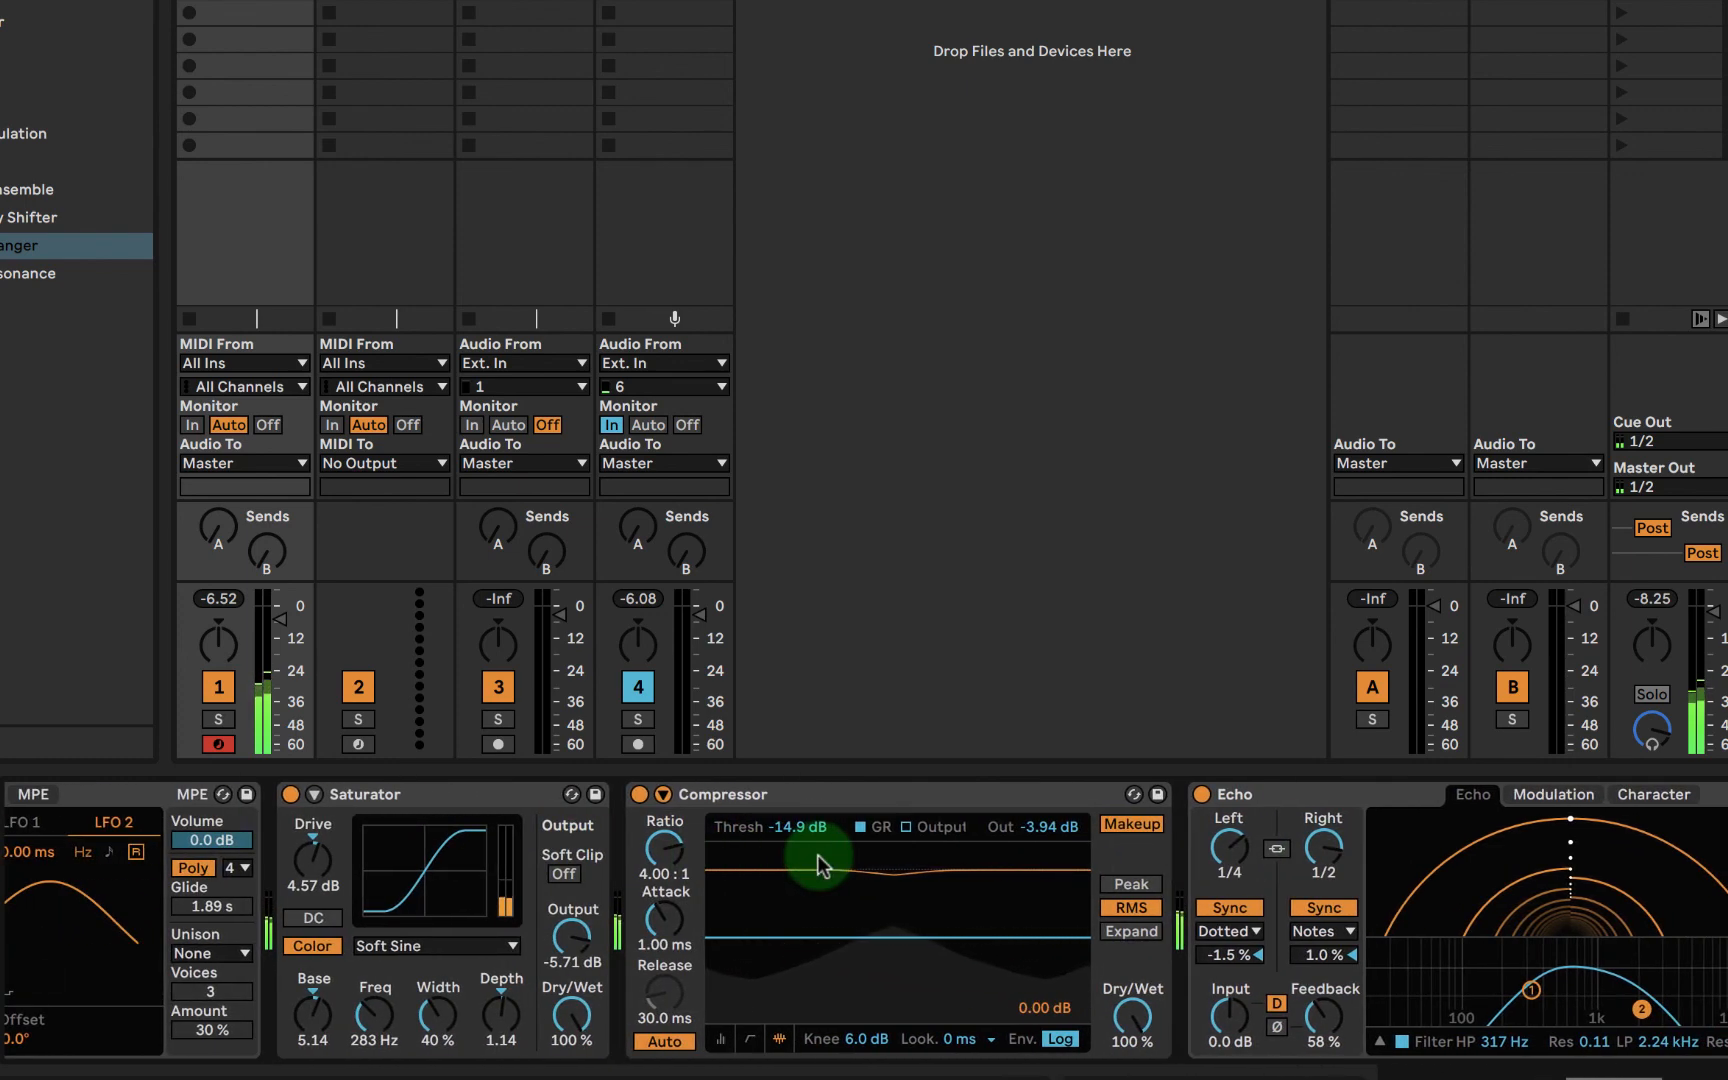
{"action": "scroll", "coordinate": [818, 855], "scroll_direction": "right", "scroll_amount": 10}
{"action": "scroll", "coordinate": [240, 880], "scroll_direction": "left", "scroll_amount": 5}
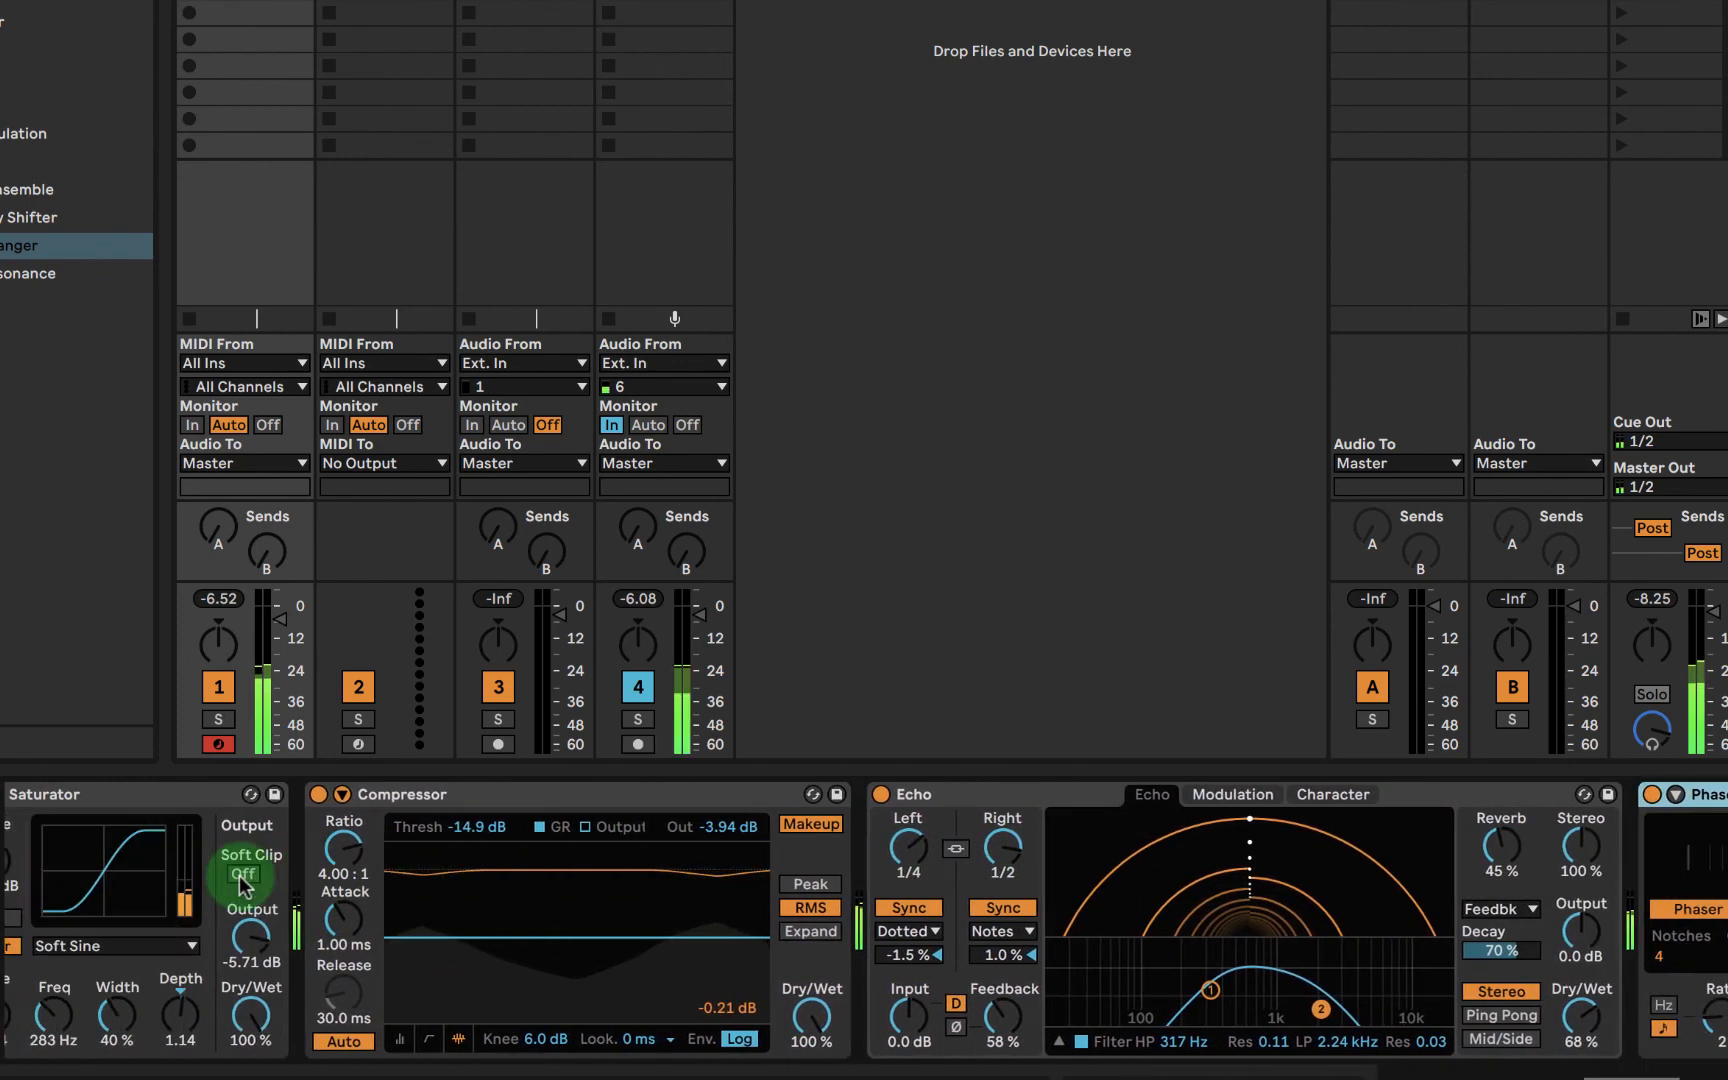
{"action": "scroll", "coordinate": [240, 878], "scroll_direction": "left", "scroll_amount": 13}
{"action": "scroll", "coordinate": [240, 878], "scroll_direction": "right", "scroll_amount": 8}
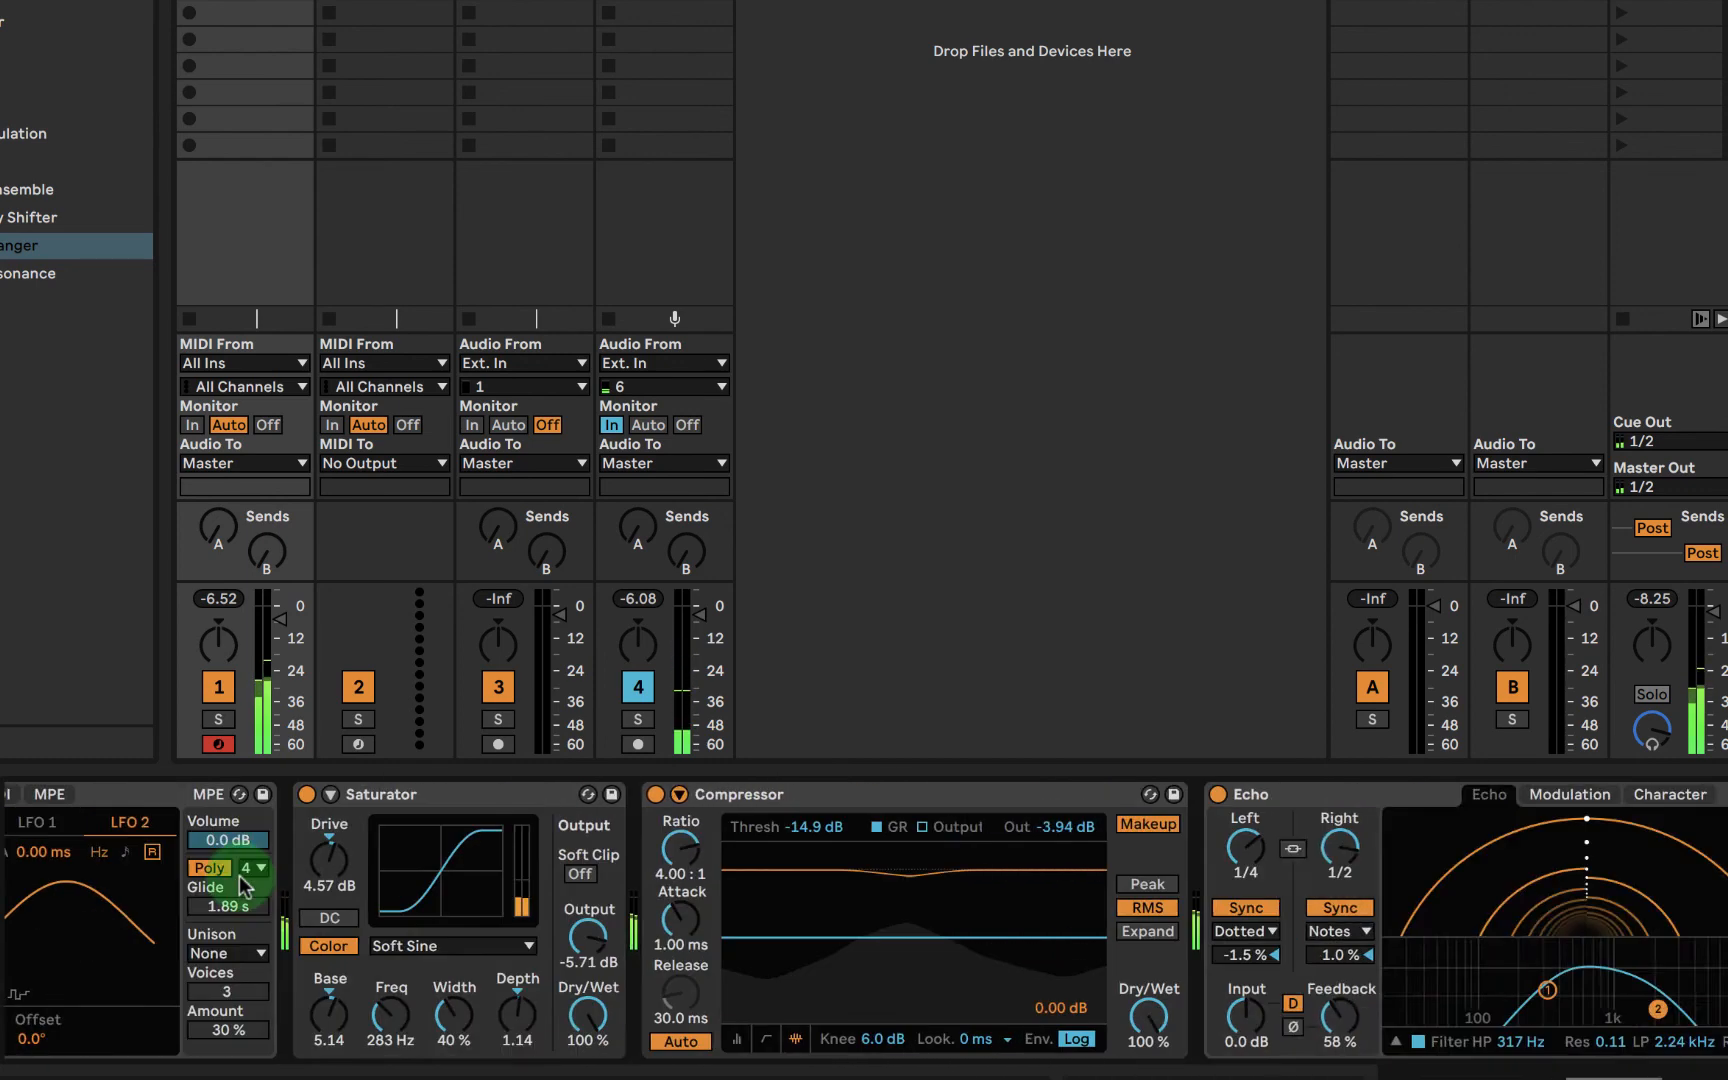
{"action": "scroll", "coordinate": [240, 878], "scroll_direction": "right", "scroll_amount": 10}
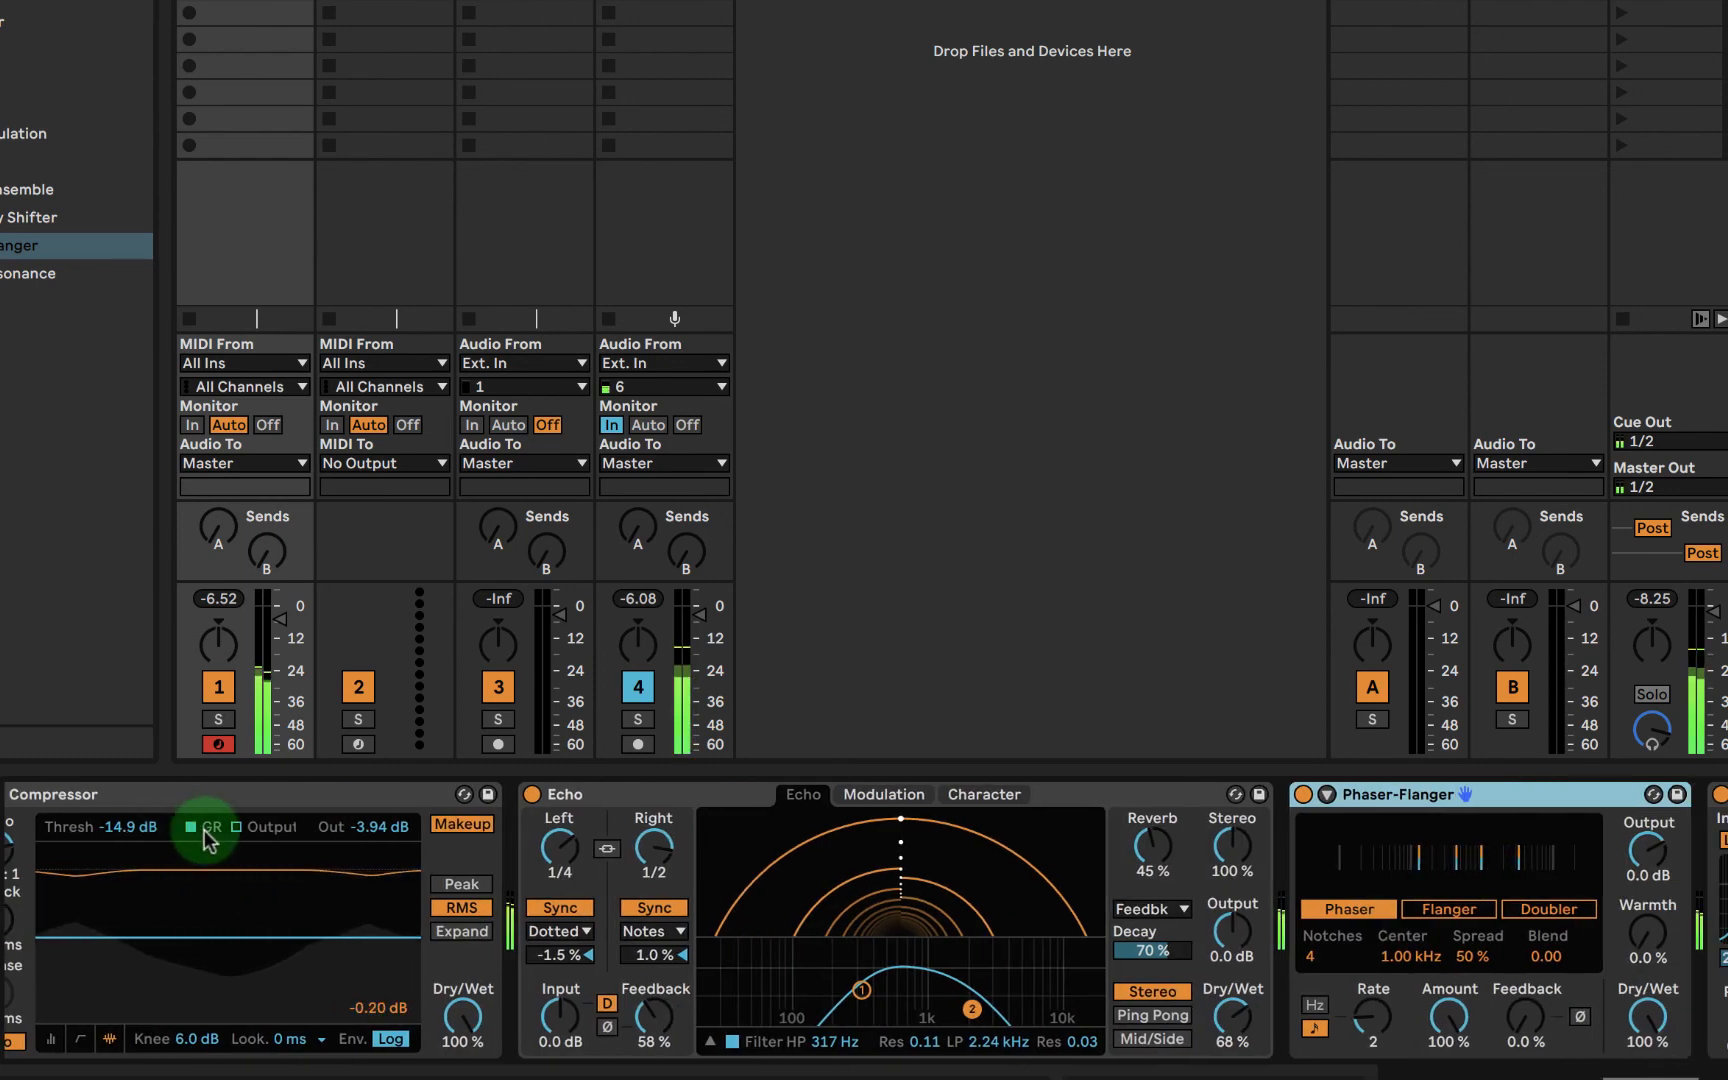
{"action": "left_click", "coordinate": [173, 796]}
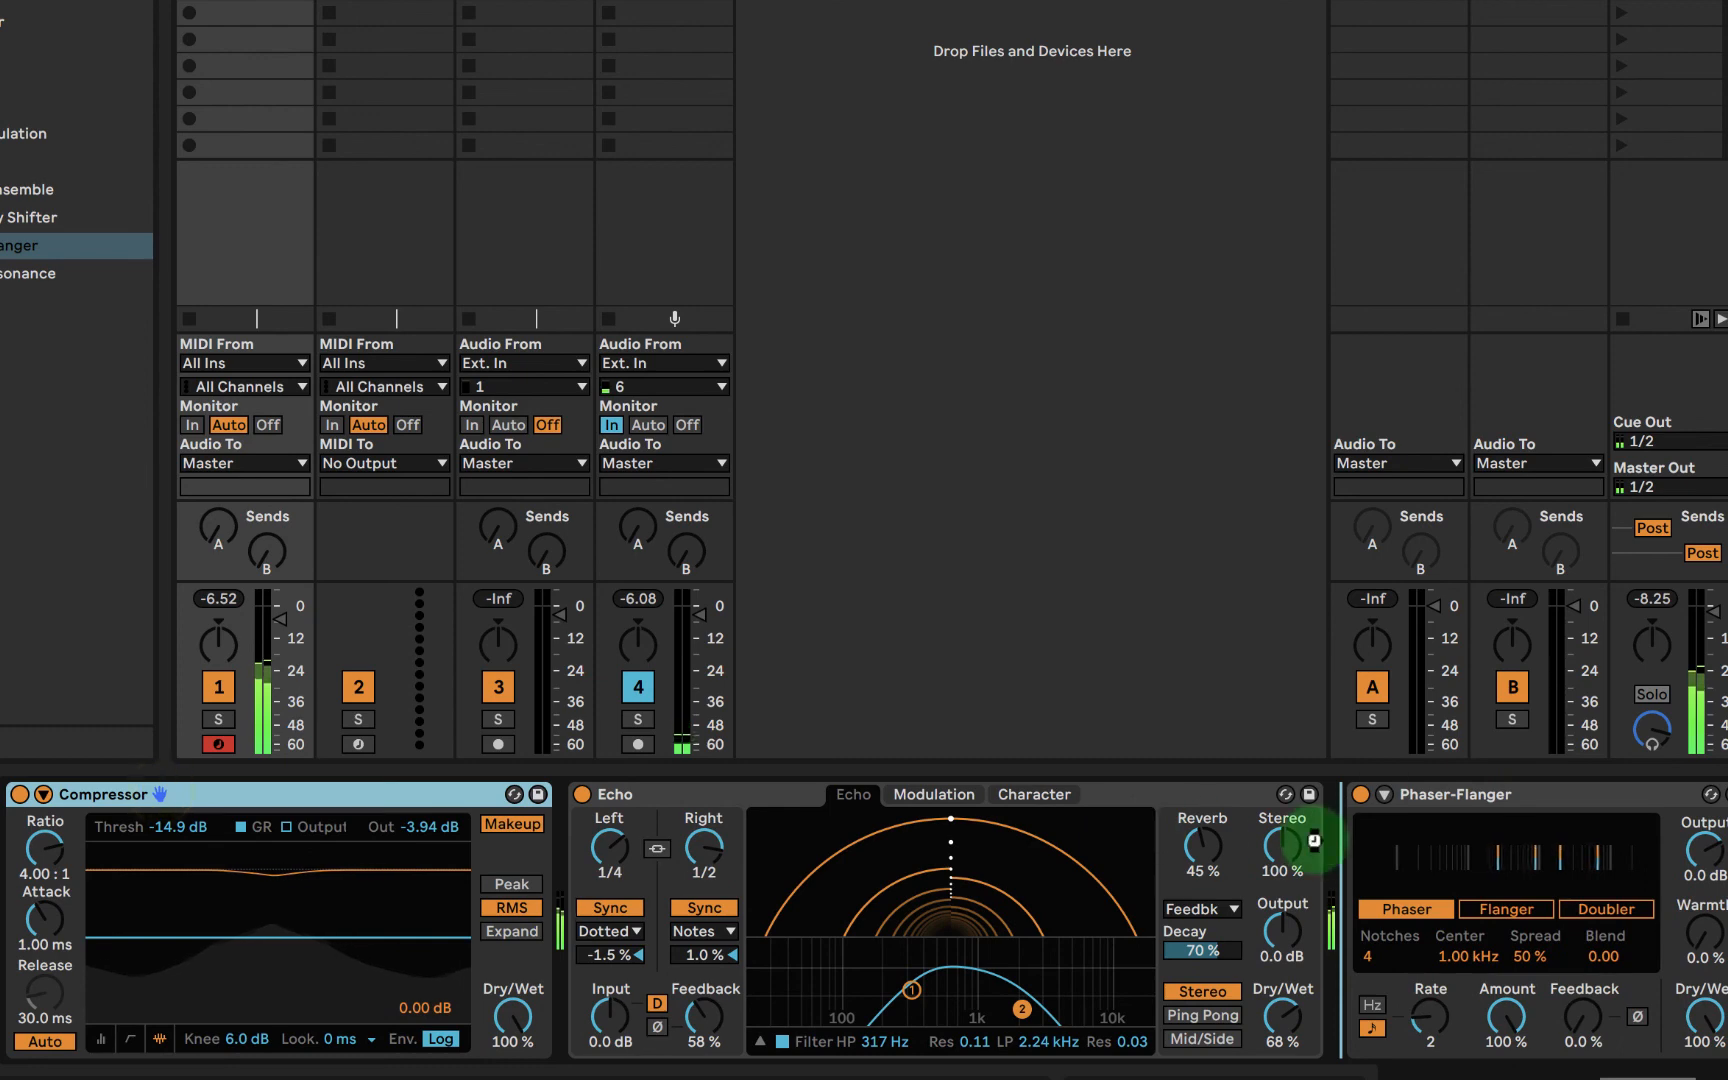
{"action": "left_click_drag", "start_coordinate": [1312, 842], "coordinate": [1376, 852]}
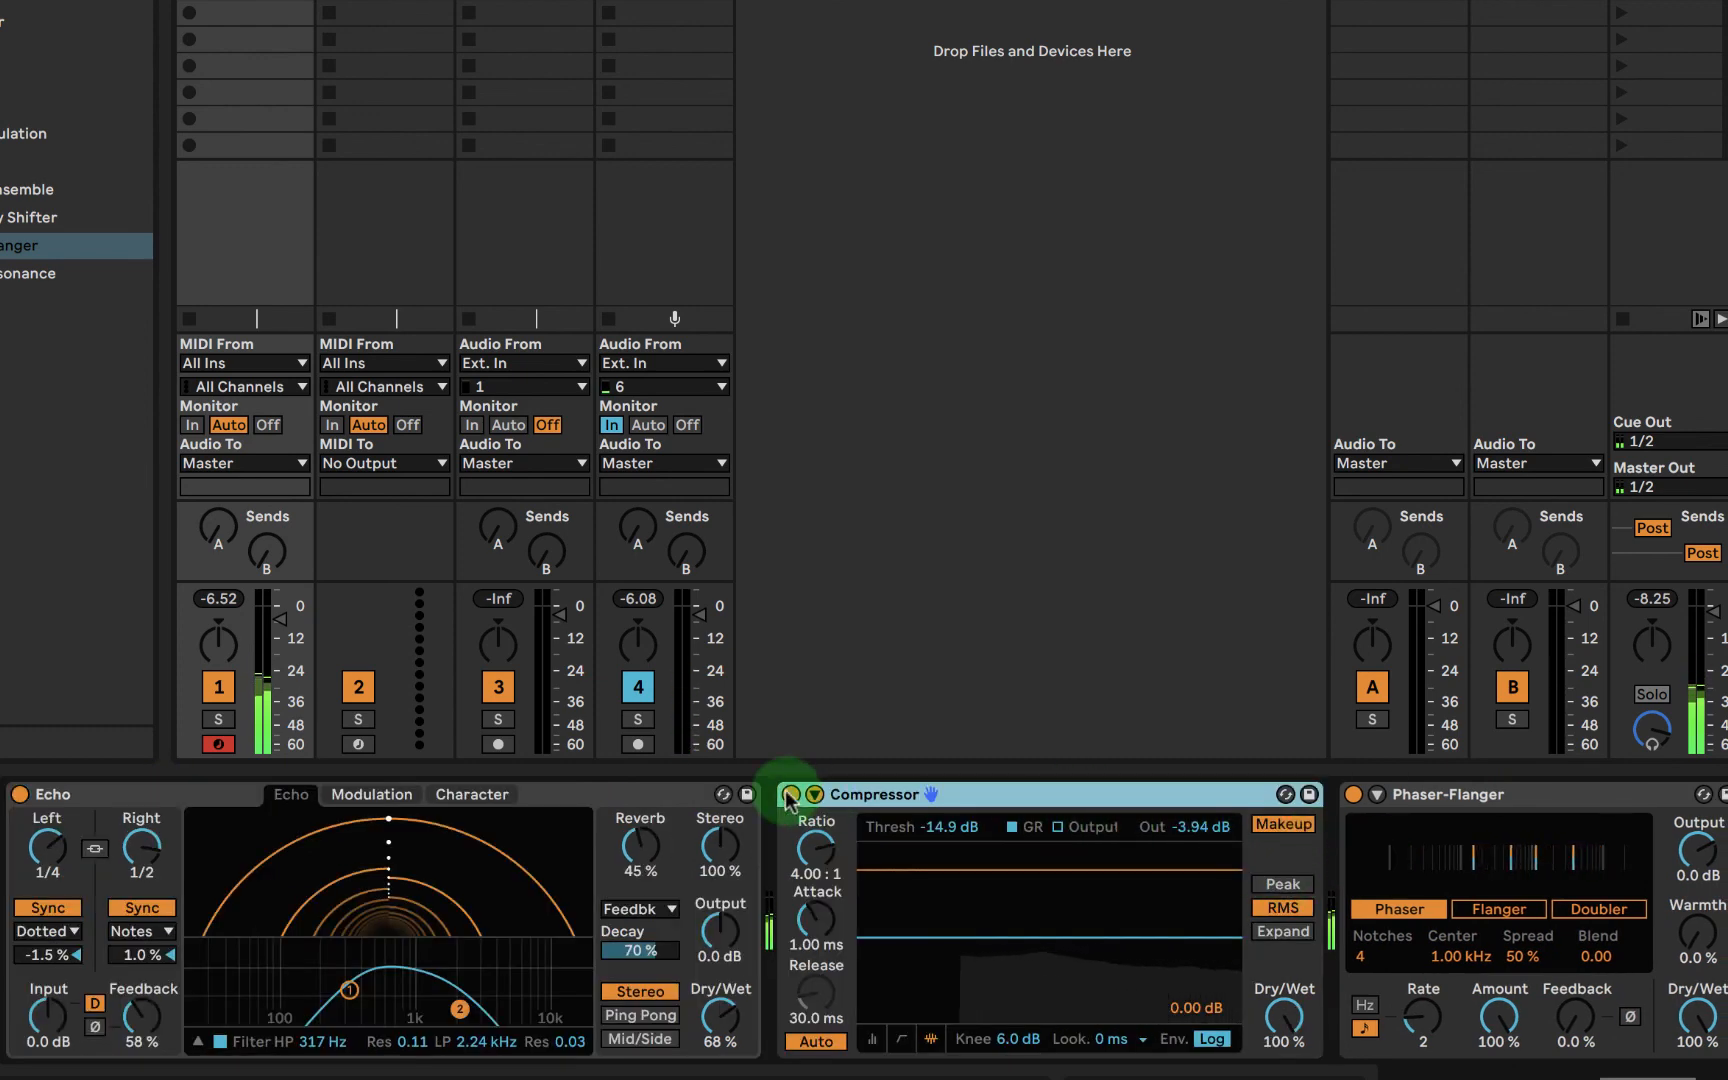
{"action": "scroll", "coordinate": [1065, 822], "scroll_direction": "right", "scroll_amount": 8}
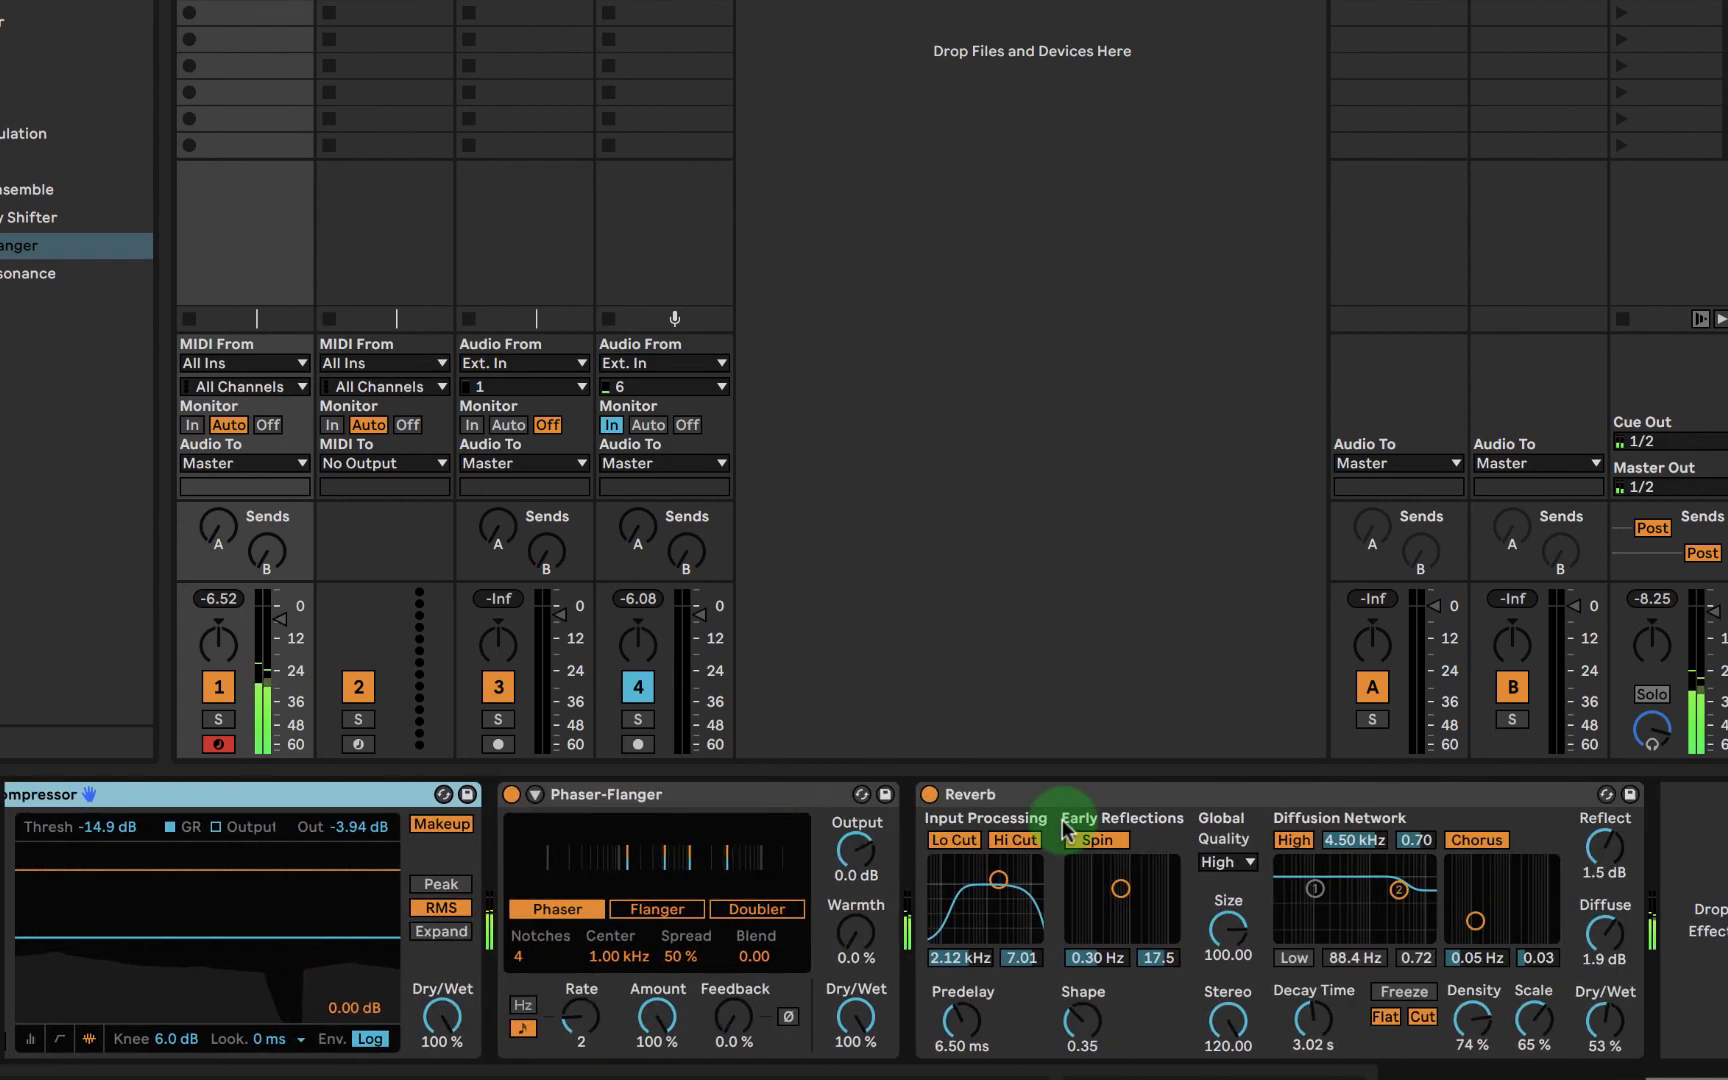
{"action": "left_click_drag", "start_coordinate": [240, 794], "coordinate": [1370, 838]}
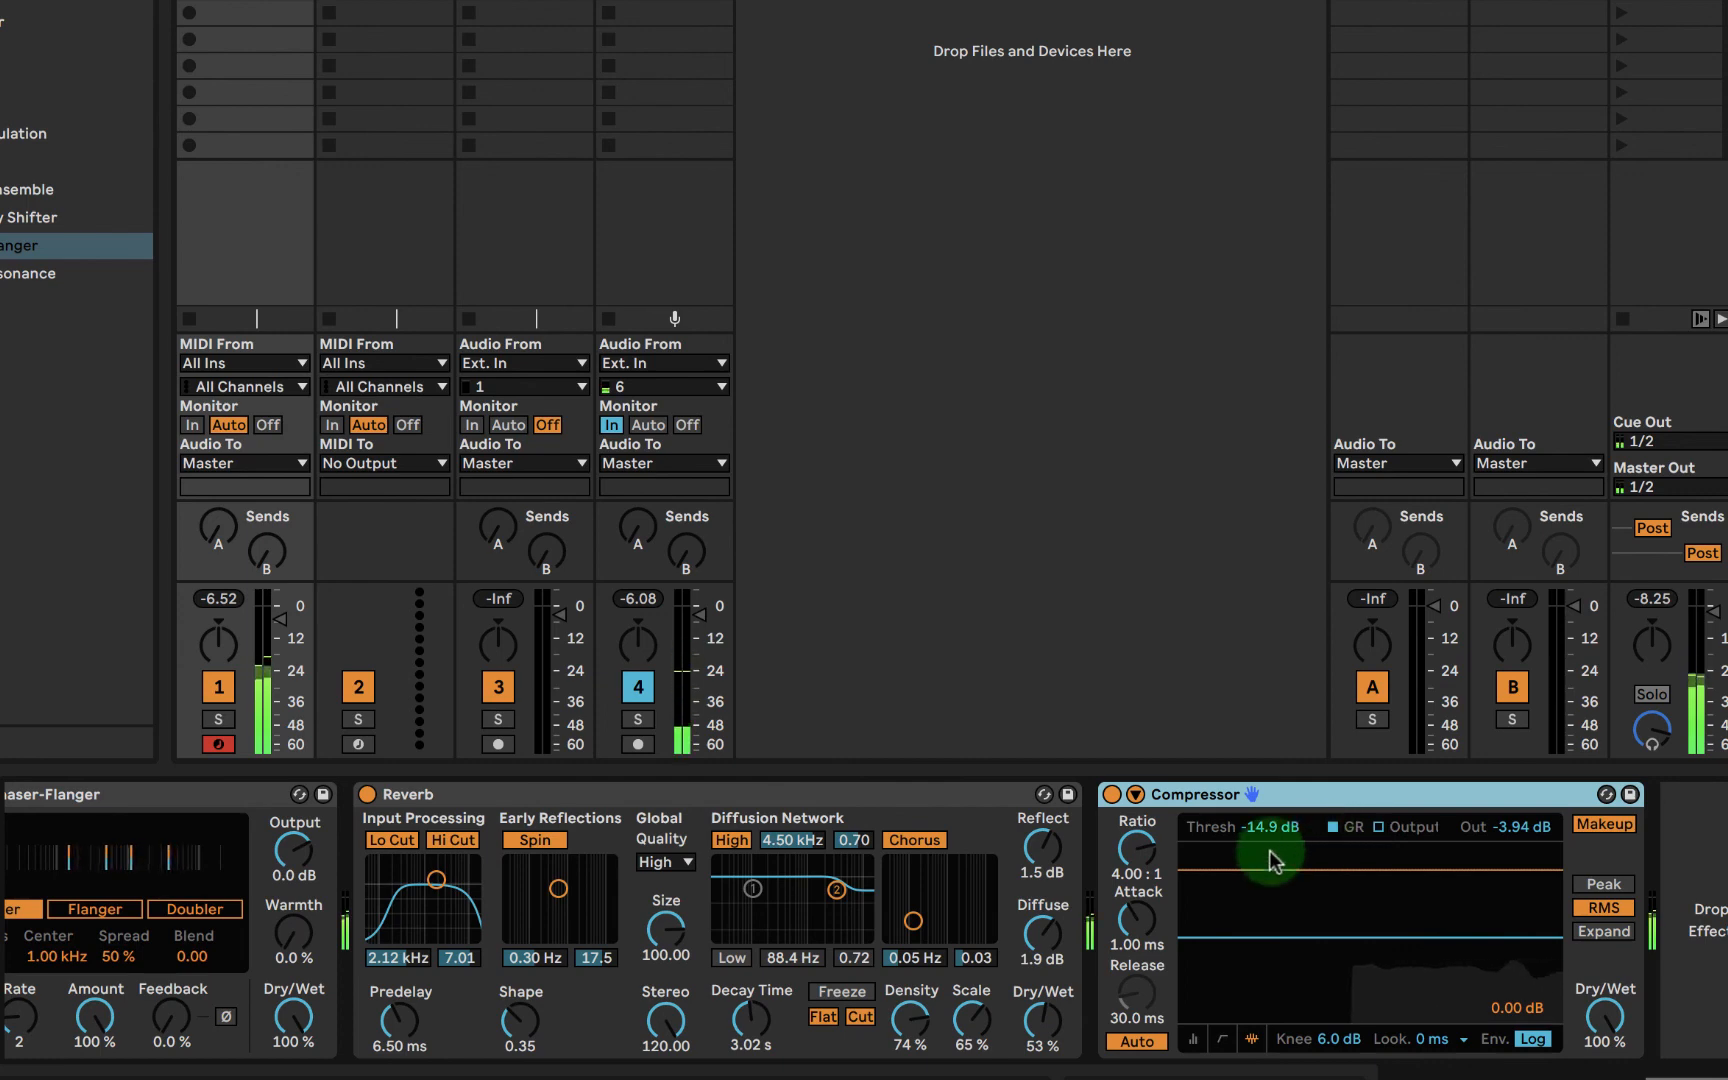
- Compare the Phaser-Flanger's Phaser, Flanger and Doubler modes, ending on Phaser
{"action": "scroll", "coordinate": [1120, 856], "scroll_direction": "left", "scroll_amount": 5}
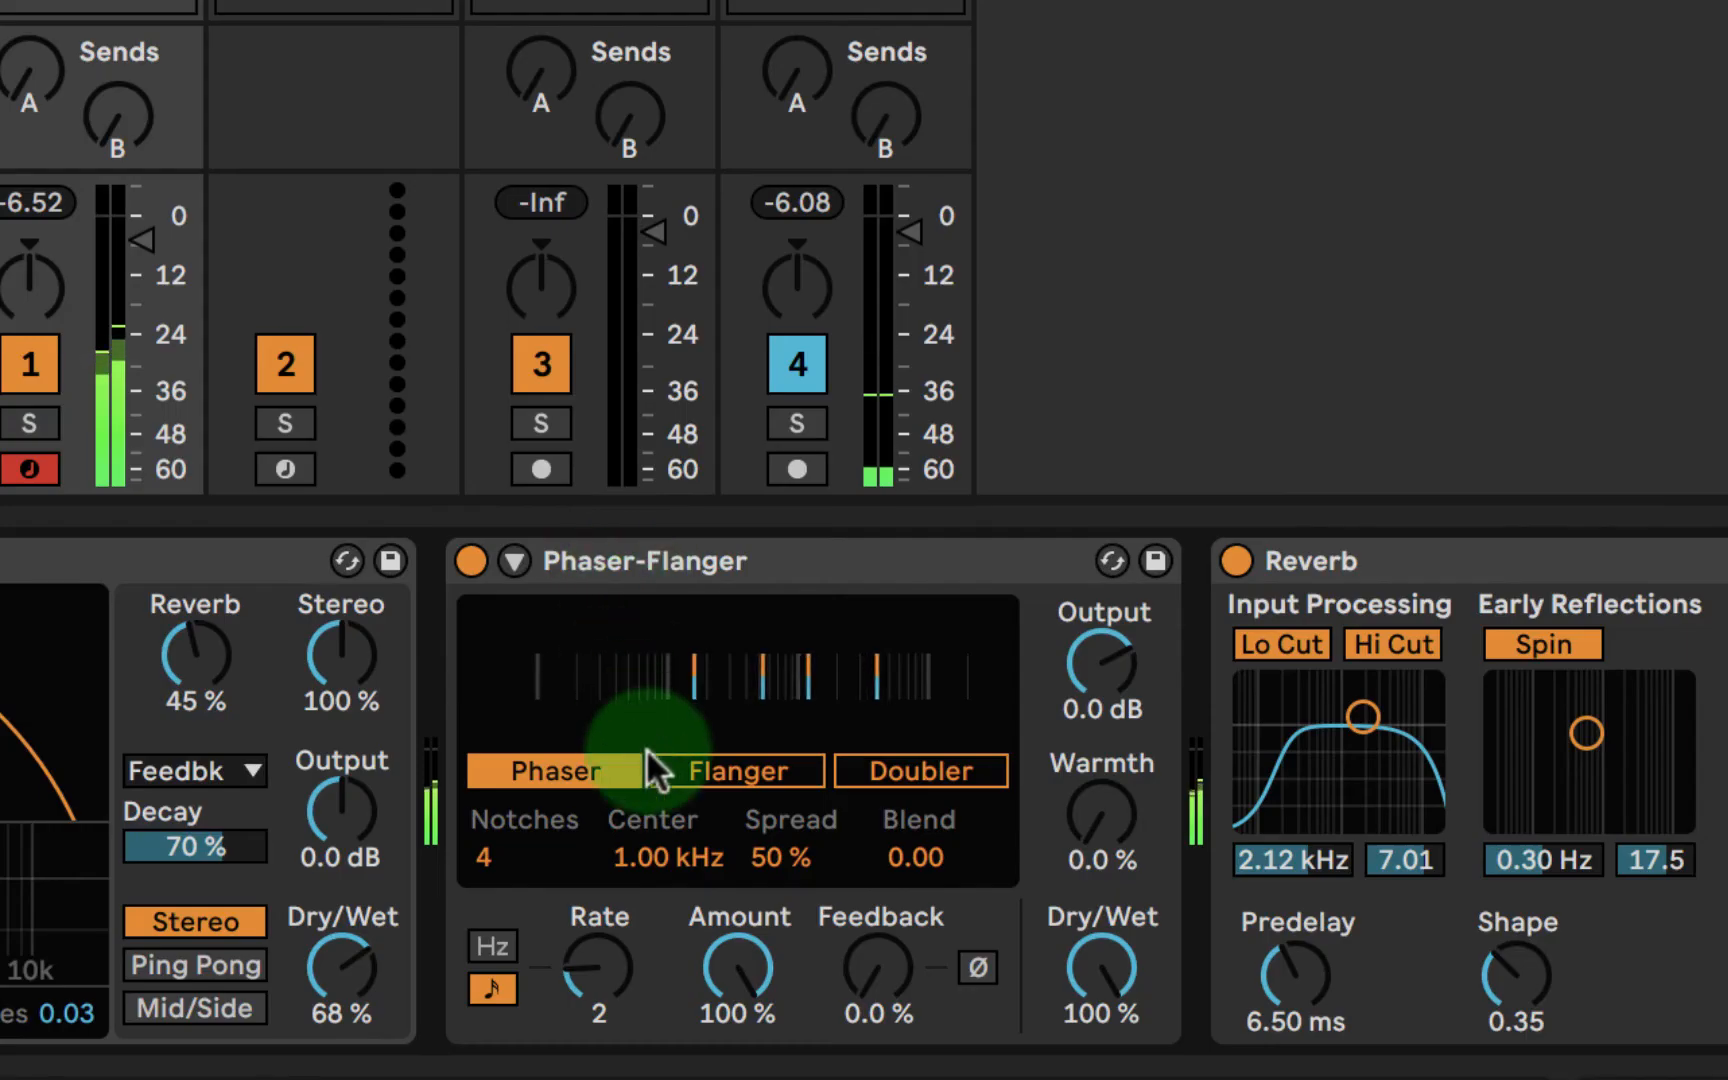
{"action": "left_click", "coordinate": [571, 906]}
{"action": "left_click", "coordinate": [541, 768]}
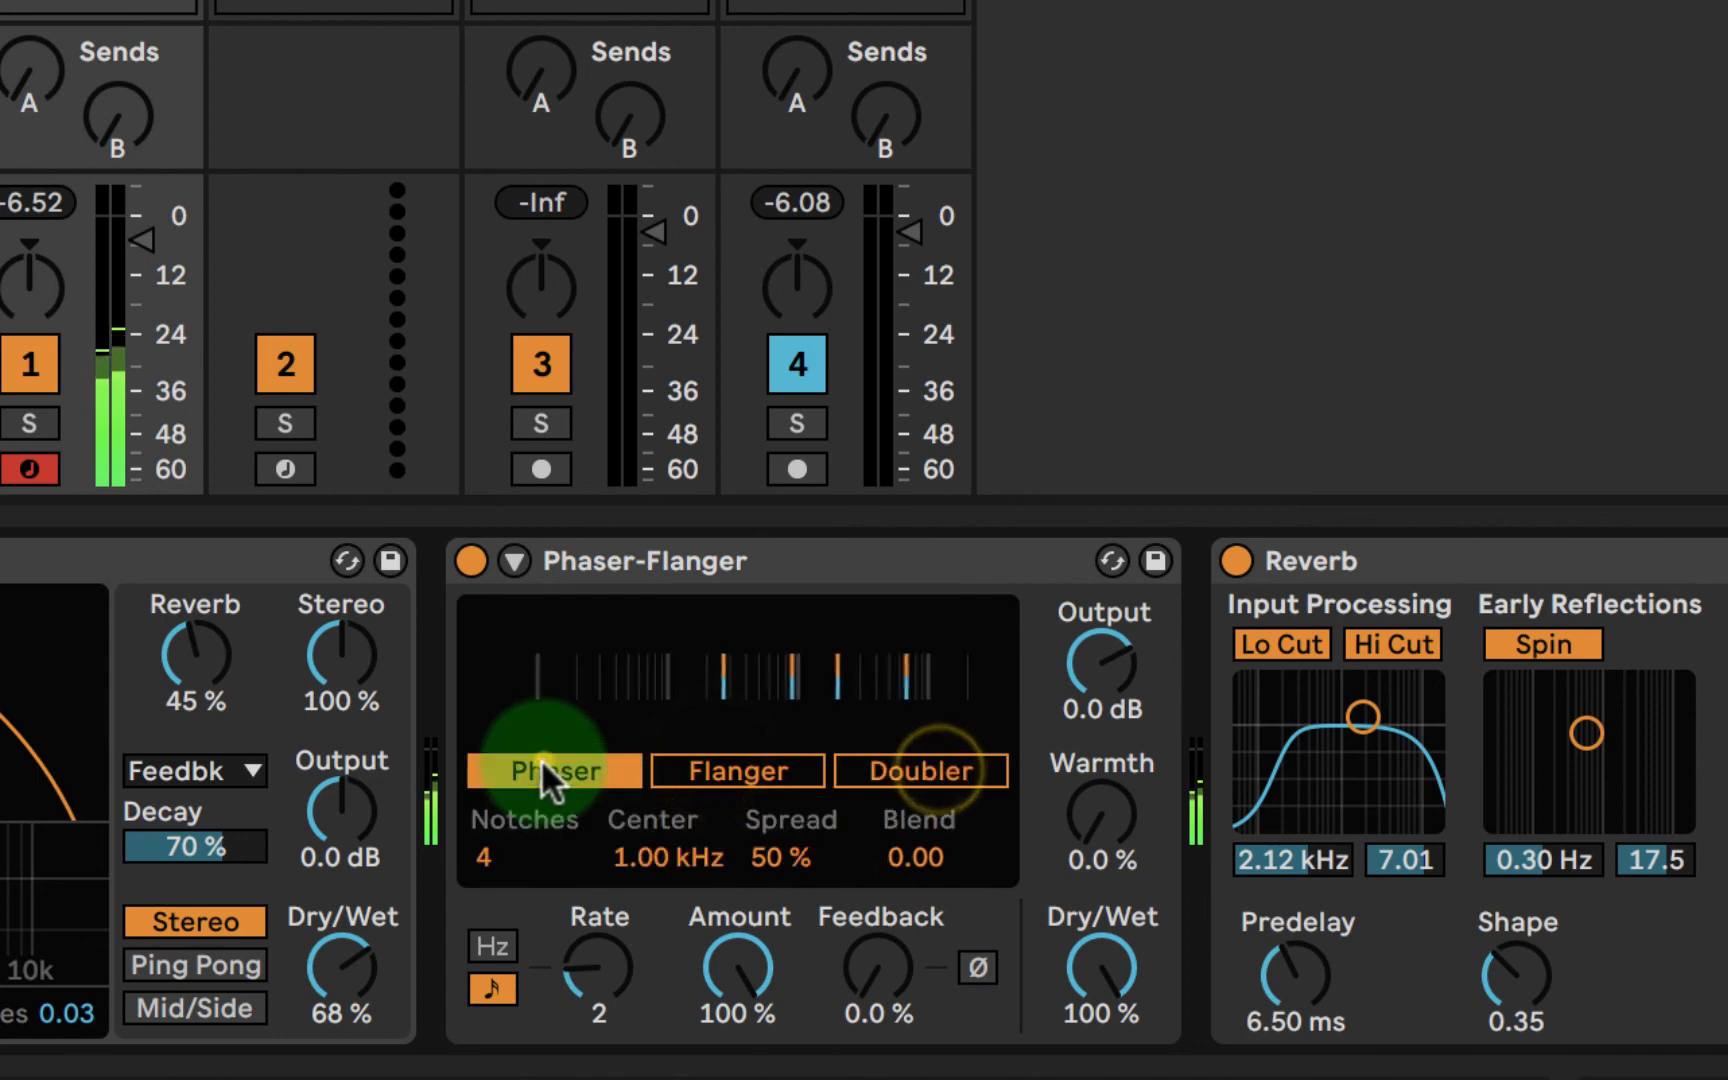
{"action": "left_click", "coordinate": [967, 766]}
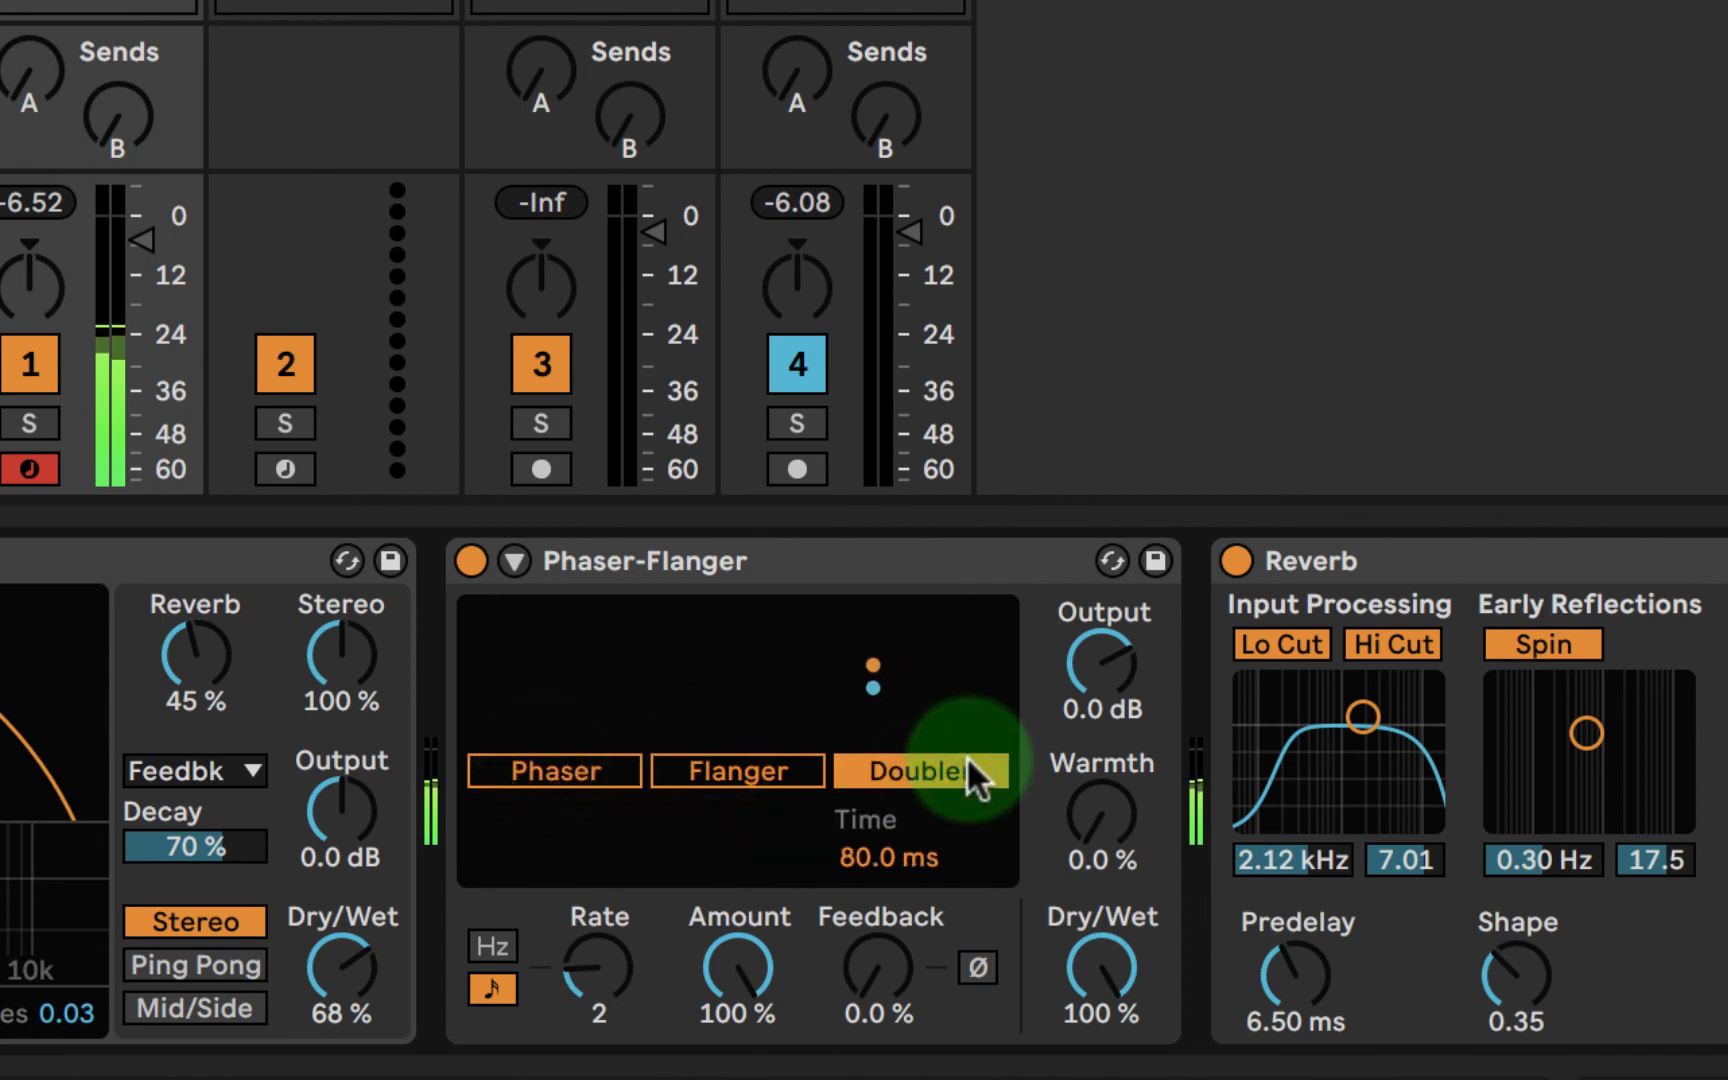
{"action": "left_click", "coordinate": [709, 770]}
{"action": "left_click", "coordinate": [567, 770]}
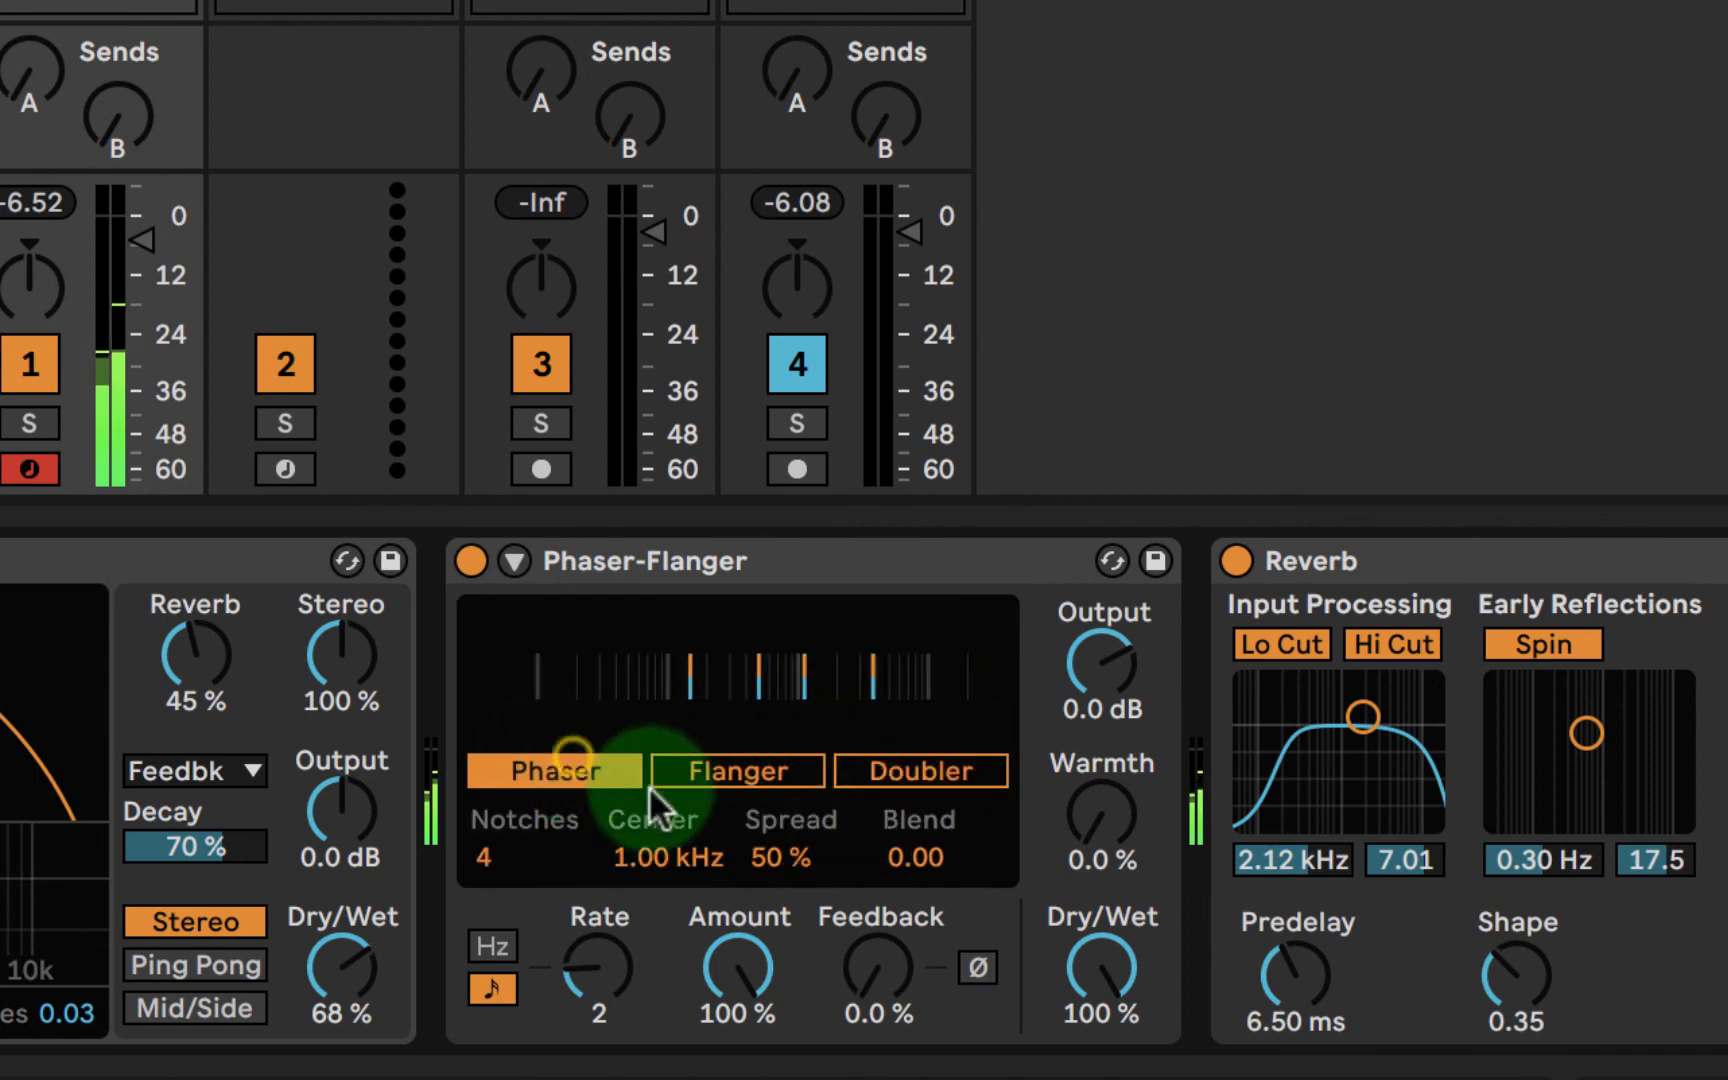
- Set the Phaser-Flanger's amount to 19 %, feedback to 21 % and dry/wet to 55 %
{"action": "mouse_move", "coordinate": [739, 962]}
{"action": "left_mouse_down"}
{"action": "mouse_move", "coordinate": [739, 1010]}
{"action": "mouse_move", "coordinate": [739, 990]}
{"action": "left_mouse_up"}
{"action": "left_click", "coordinate": [597, 954]}
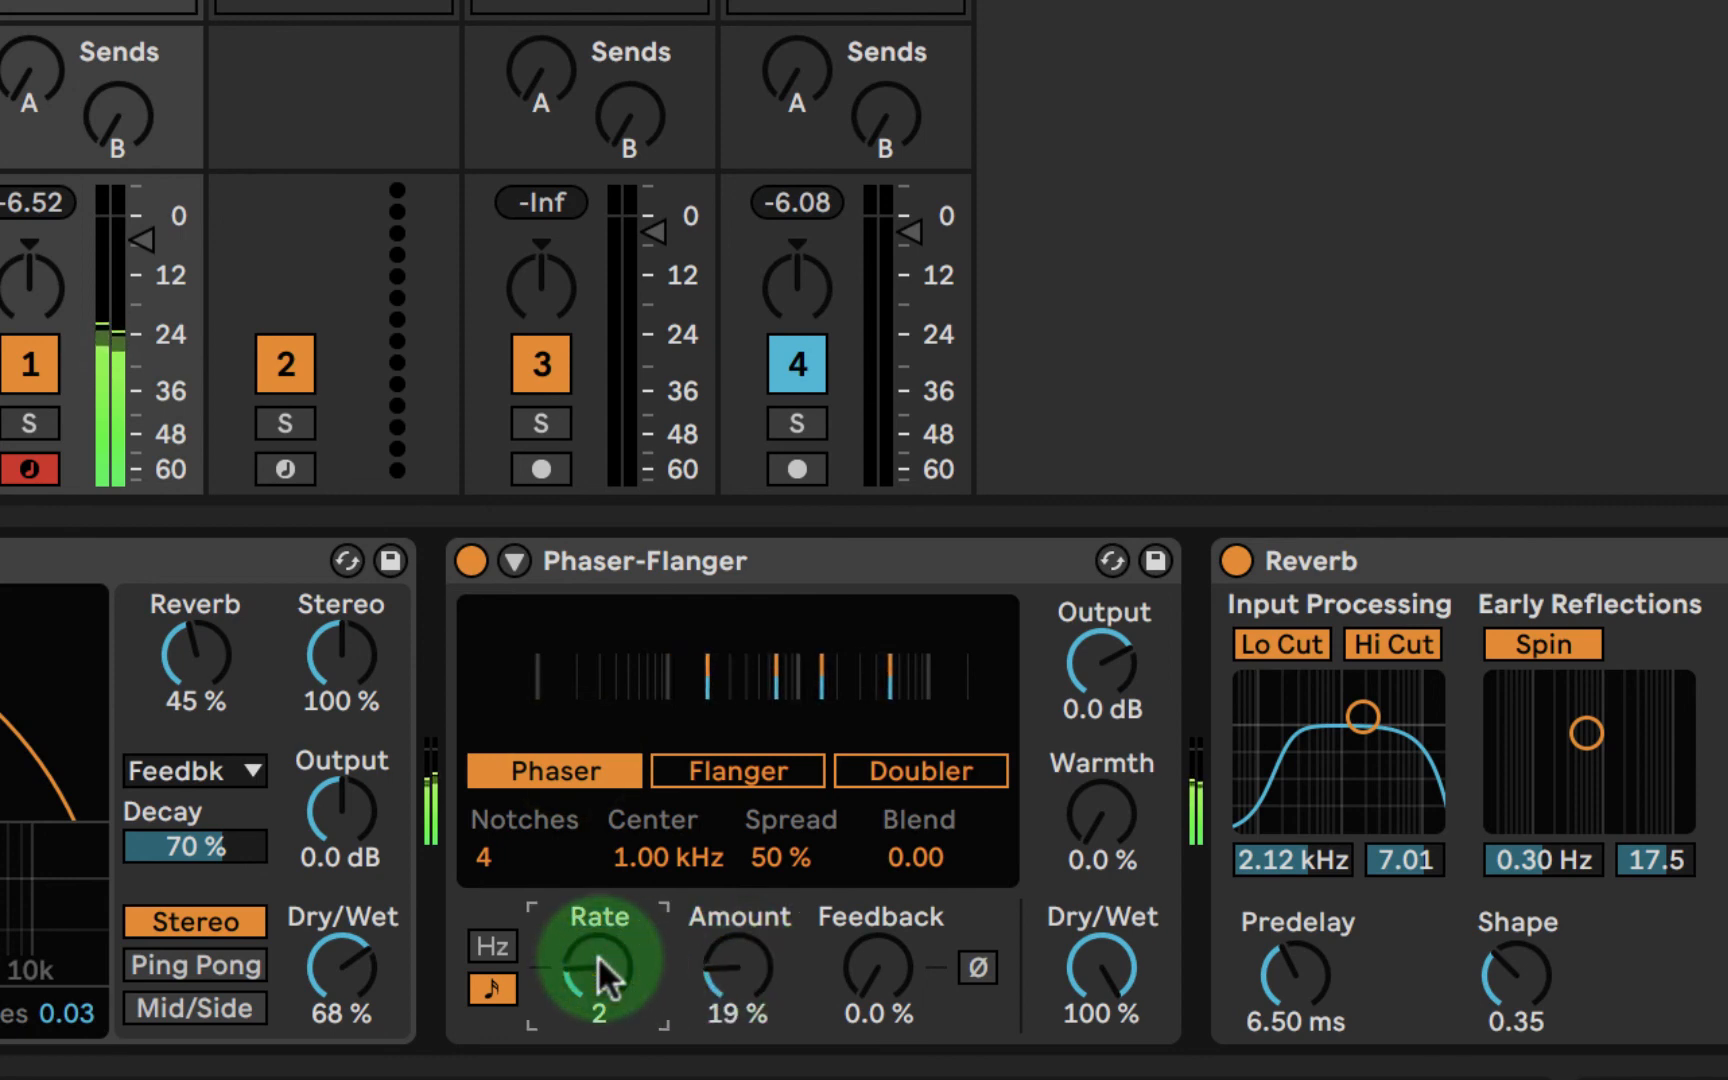
{"action": "left_click_drag", "start_coordinate": [948, 969], "coordinate": [885, 952]}
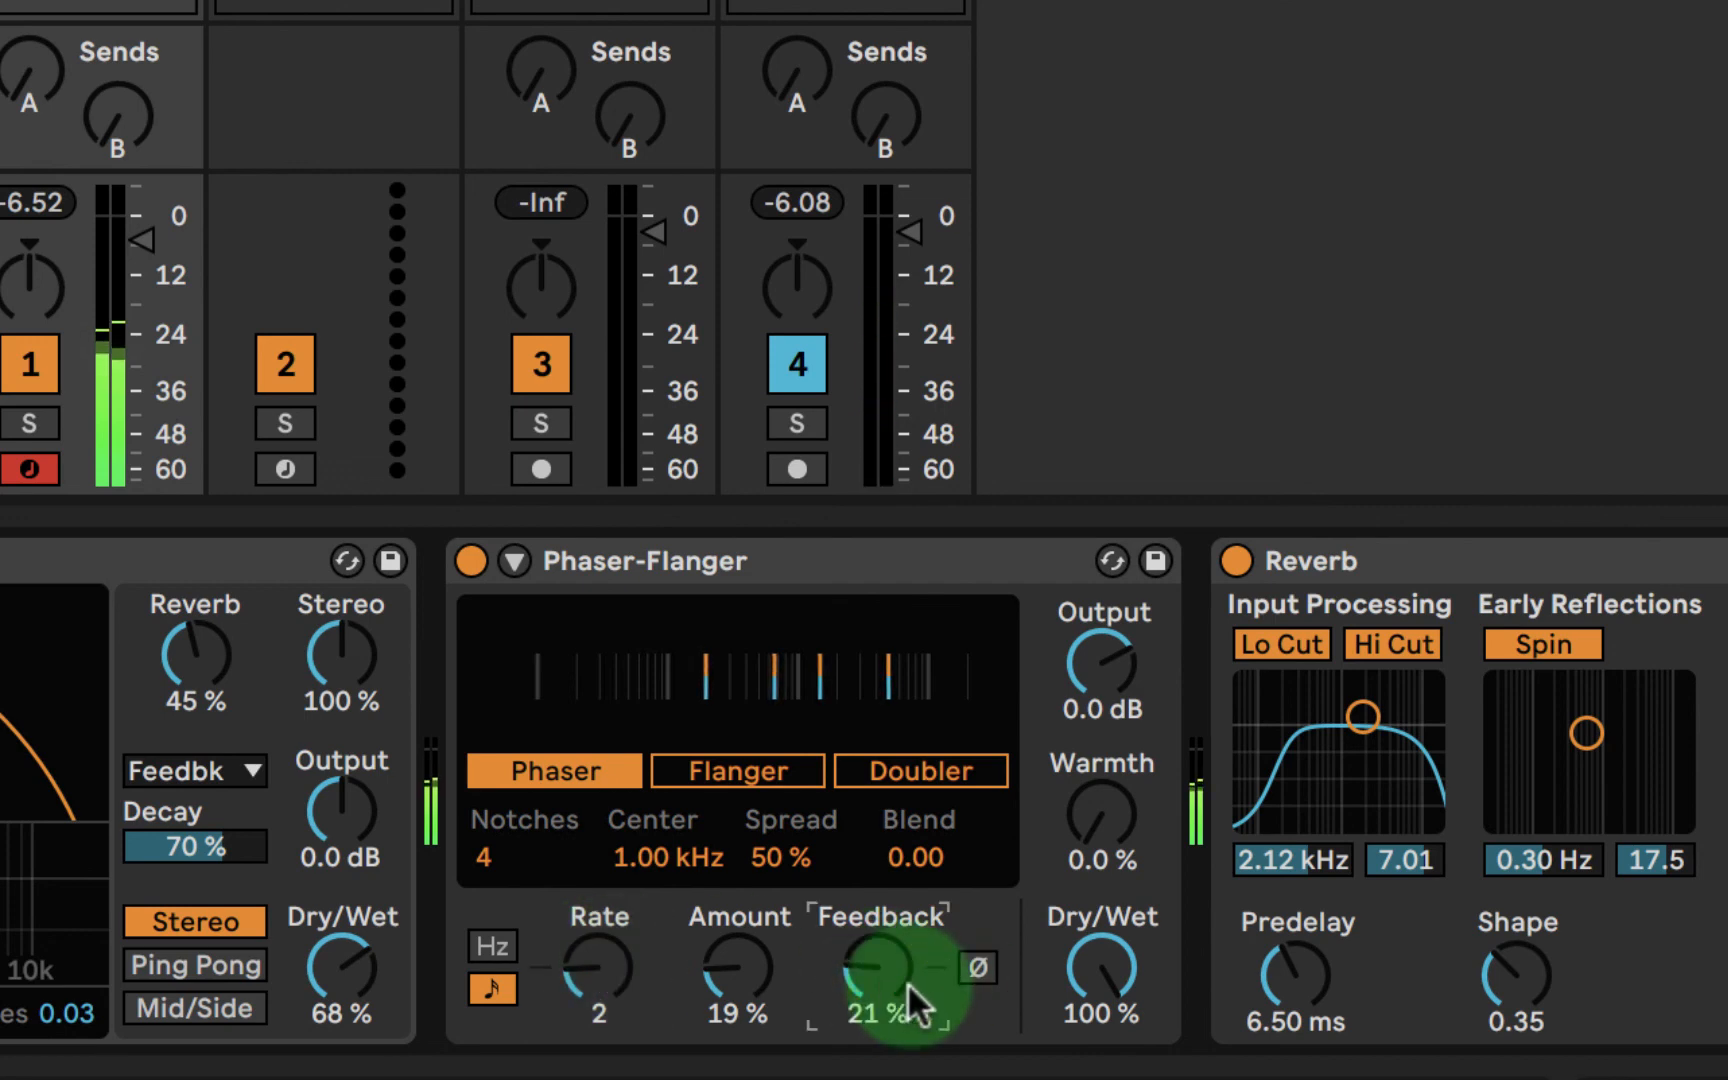
{"action": "left_click", "coordinate": [1128, 980]}
{"action": "left_click_drag", "start_coordinate": [1128, 980], "coordinate": [1128, 1040]}
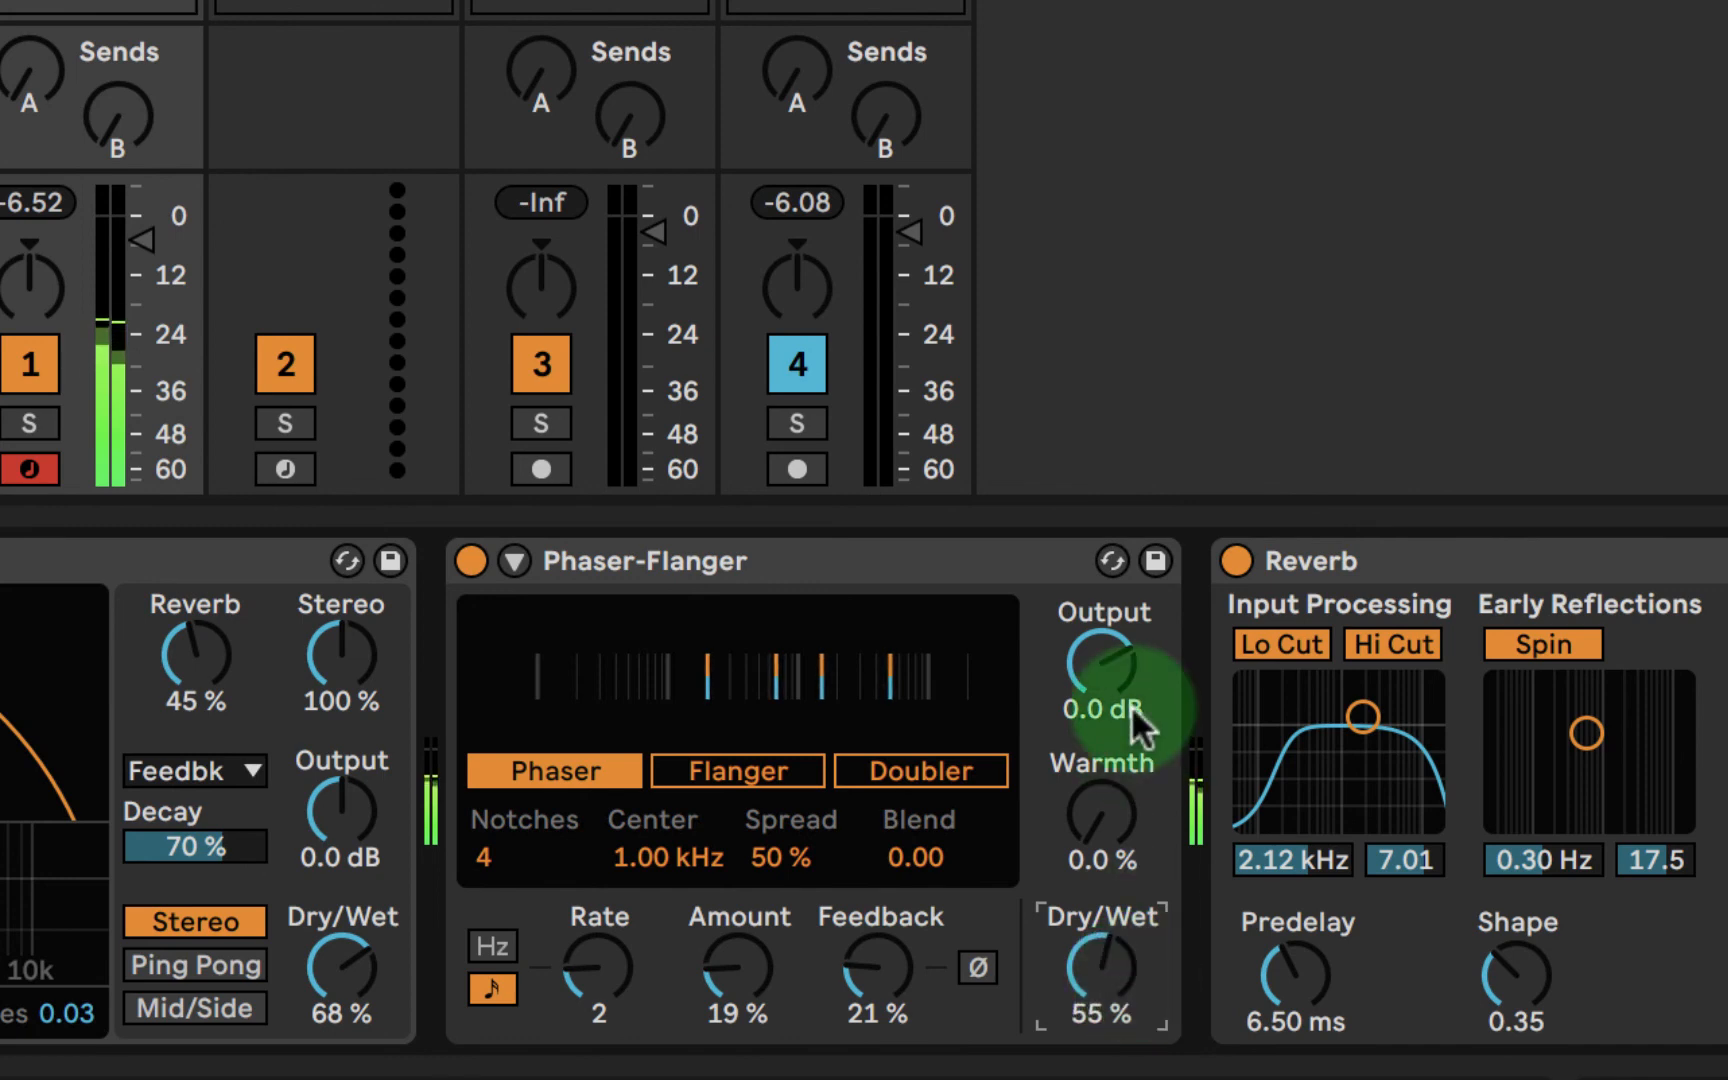
- Set the Phaser-Flanger's warmth to 61 % and switch its modulation rate from synced to a free frequency of 0.17 Hz
{"action": "mouse_move", "coordinate": [1099, 810]}
{"action": "left_mouse_down"}
{"action": "mouse_move", "coordinate": [1107, 834]}
{"action": "mouse_move", "coordinate": [1102, 807]}
{"action": "left_mouse_up"}
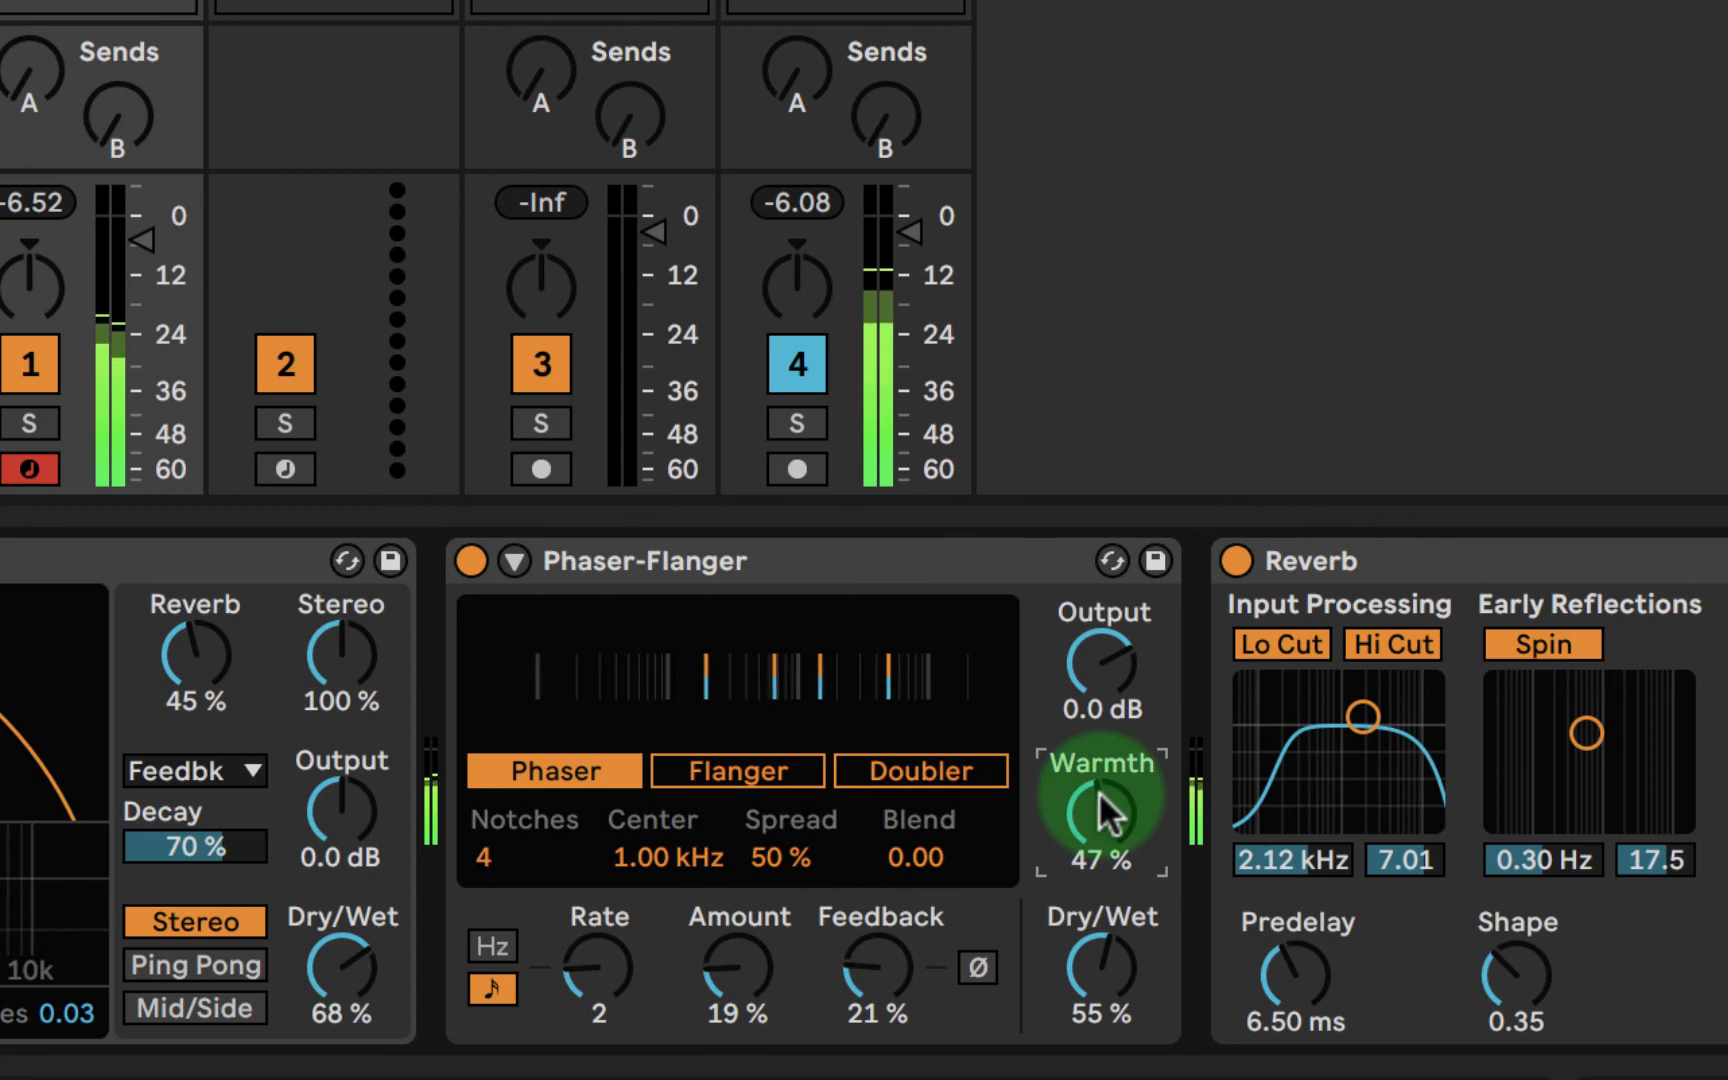
{"action": "left_click_drag", "start_coordinate": [1098, 790], "coordinate": [1102, 792]}
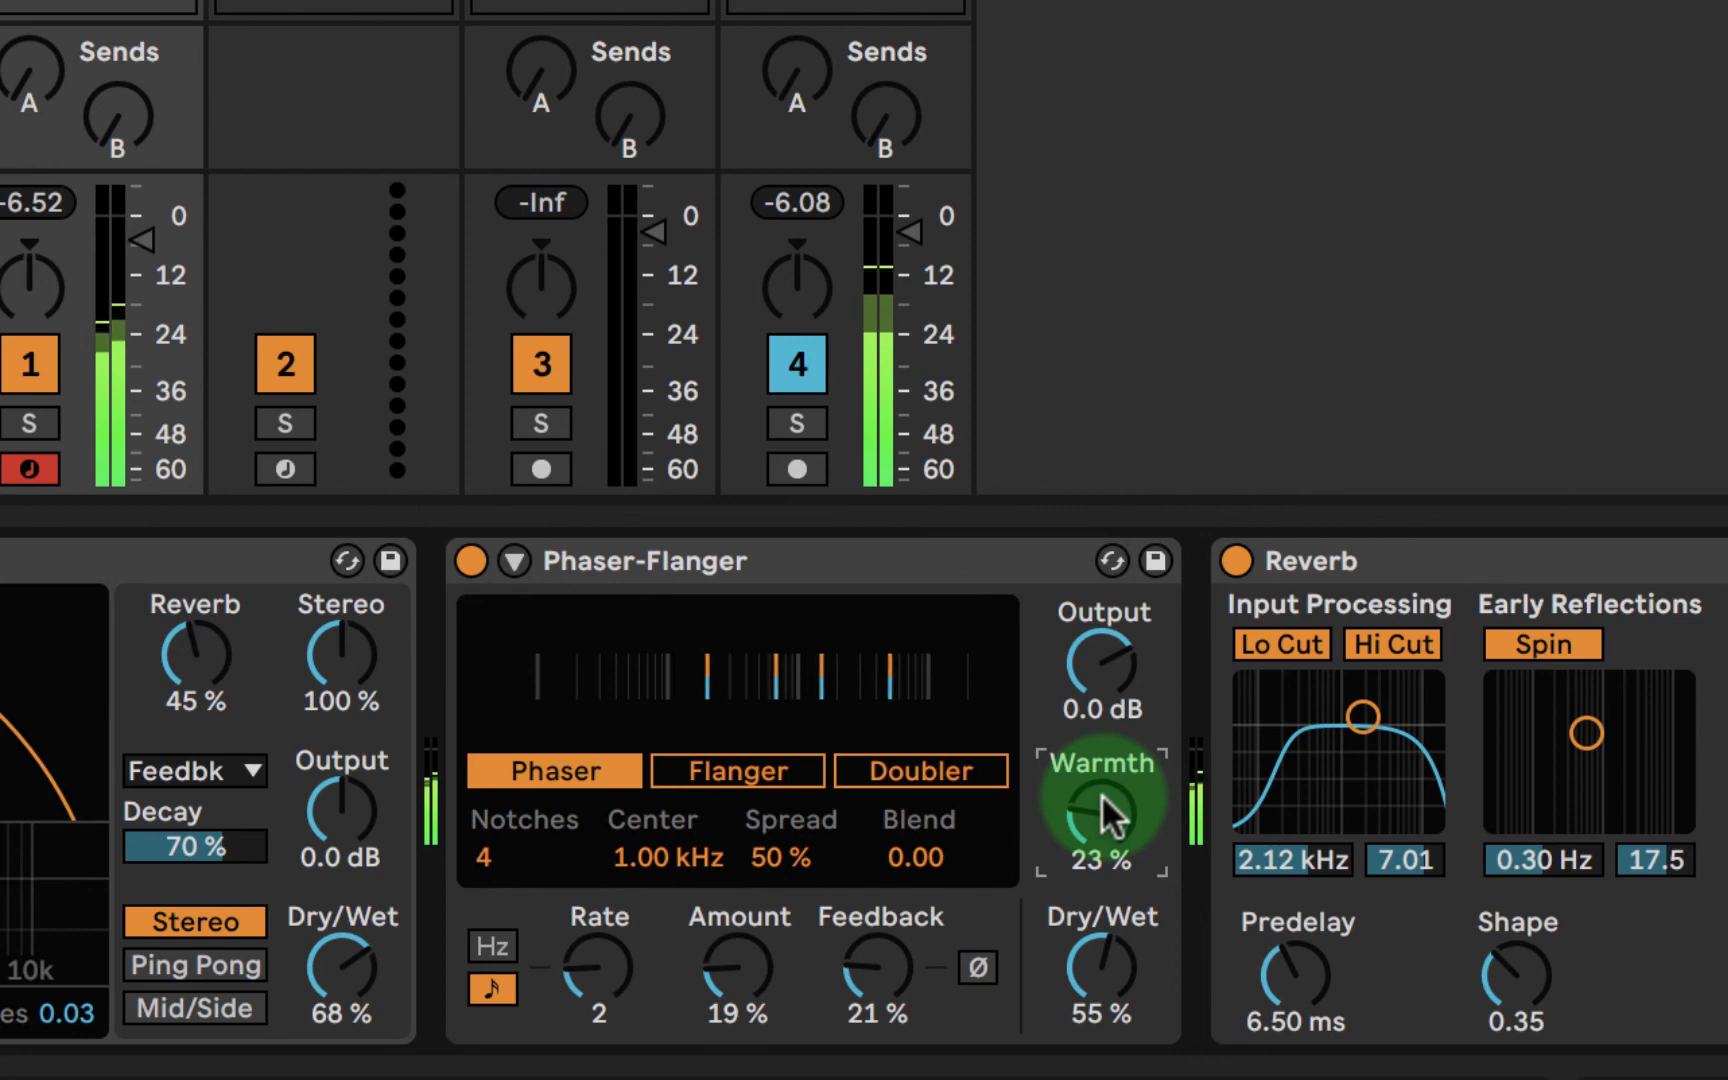
{"action": "left_click_drag", "start_coordinate": [1102, 792], "coordinate": [1102, 716]}
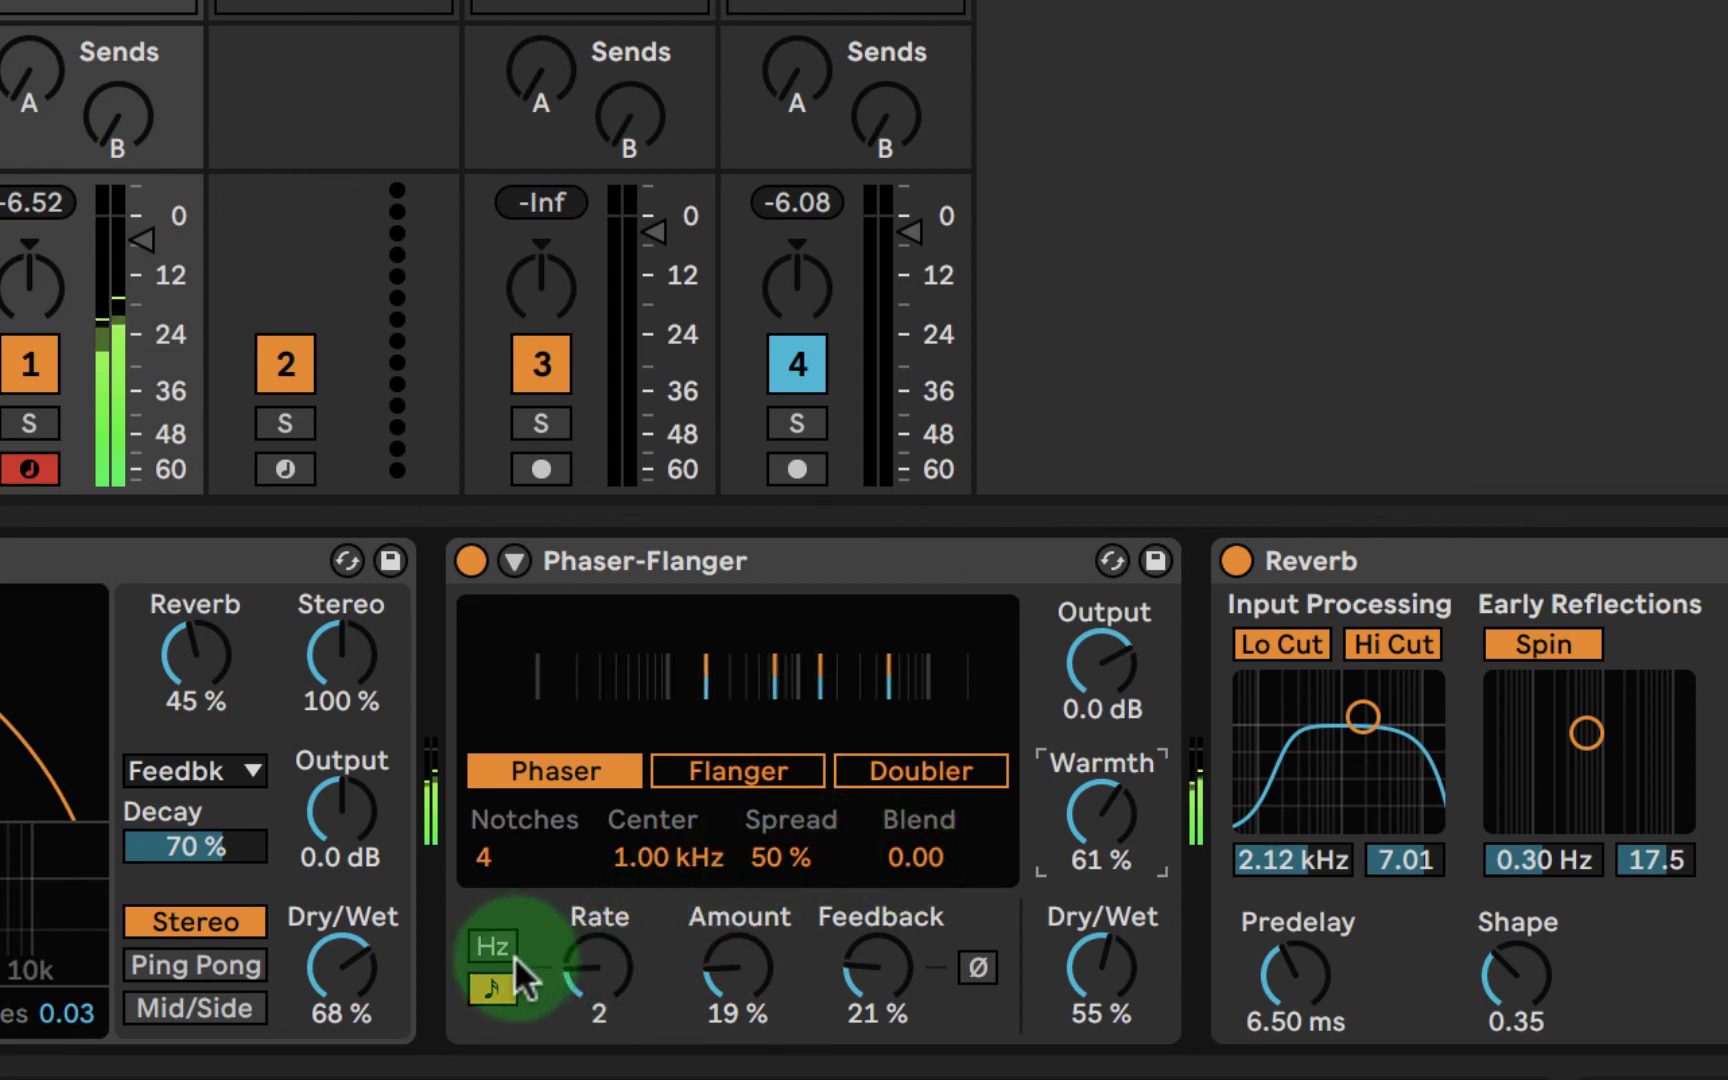
{"action": "left_click", "coordinate": [491, 944]}
{"action": "left_click_drag", "start_coordinate": [600, 964], "coordinate": [603, 971]}
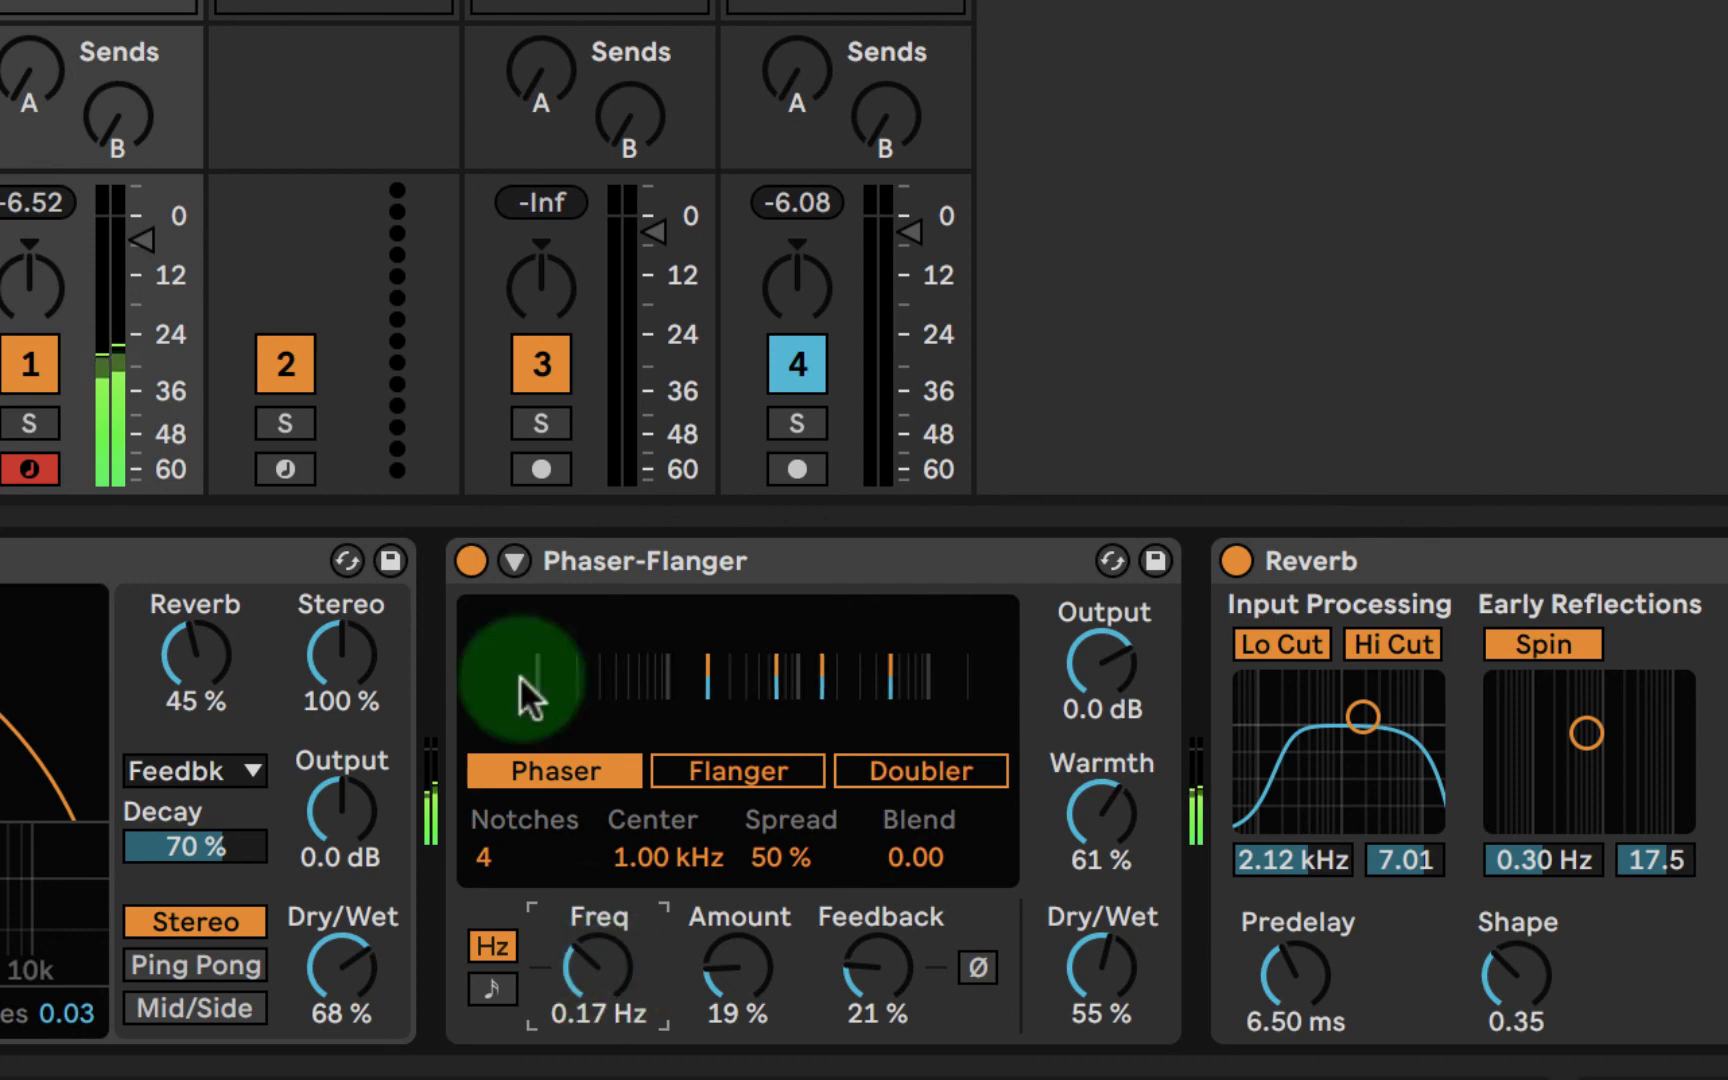
- Compare the sound with the Phaser-Flanger bypassed and re-enabled, and reduce its amount to 15 %
{"action": "left_click", "coordinate": [471, 561]}
{"action": "left_click", "coordinate": [471, 561]}
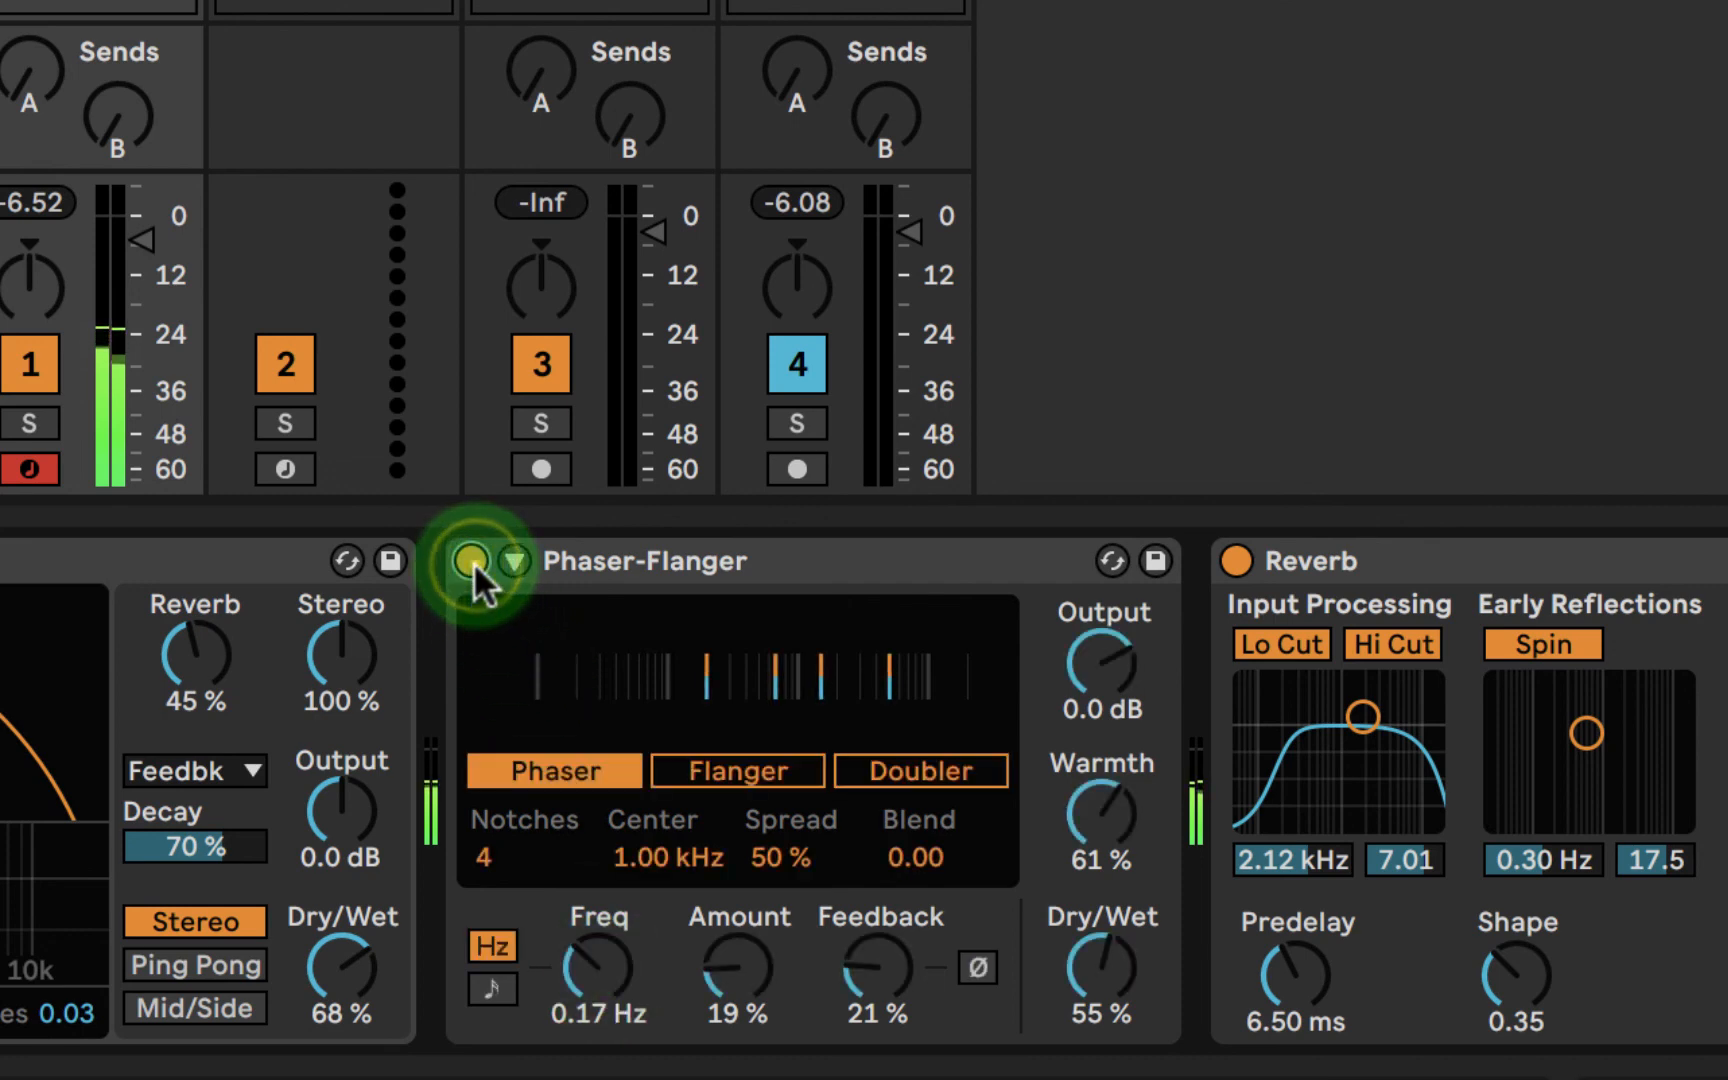
{"action": "left_click", "coordinate": [473, 562]}
{"action": "left_click", "coordinate": [473, 562]}
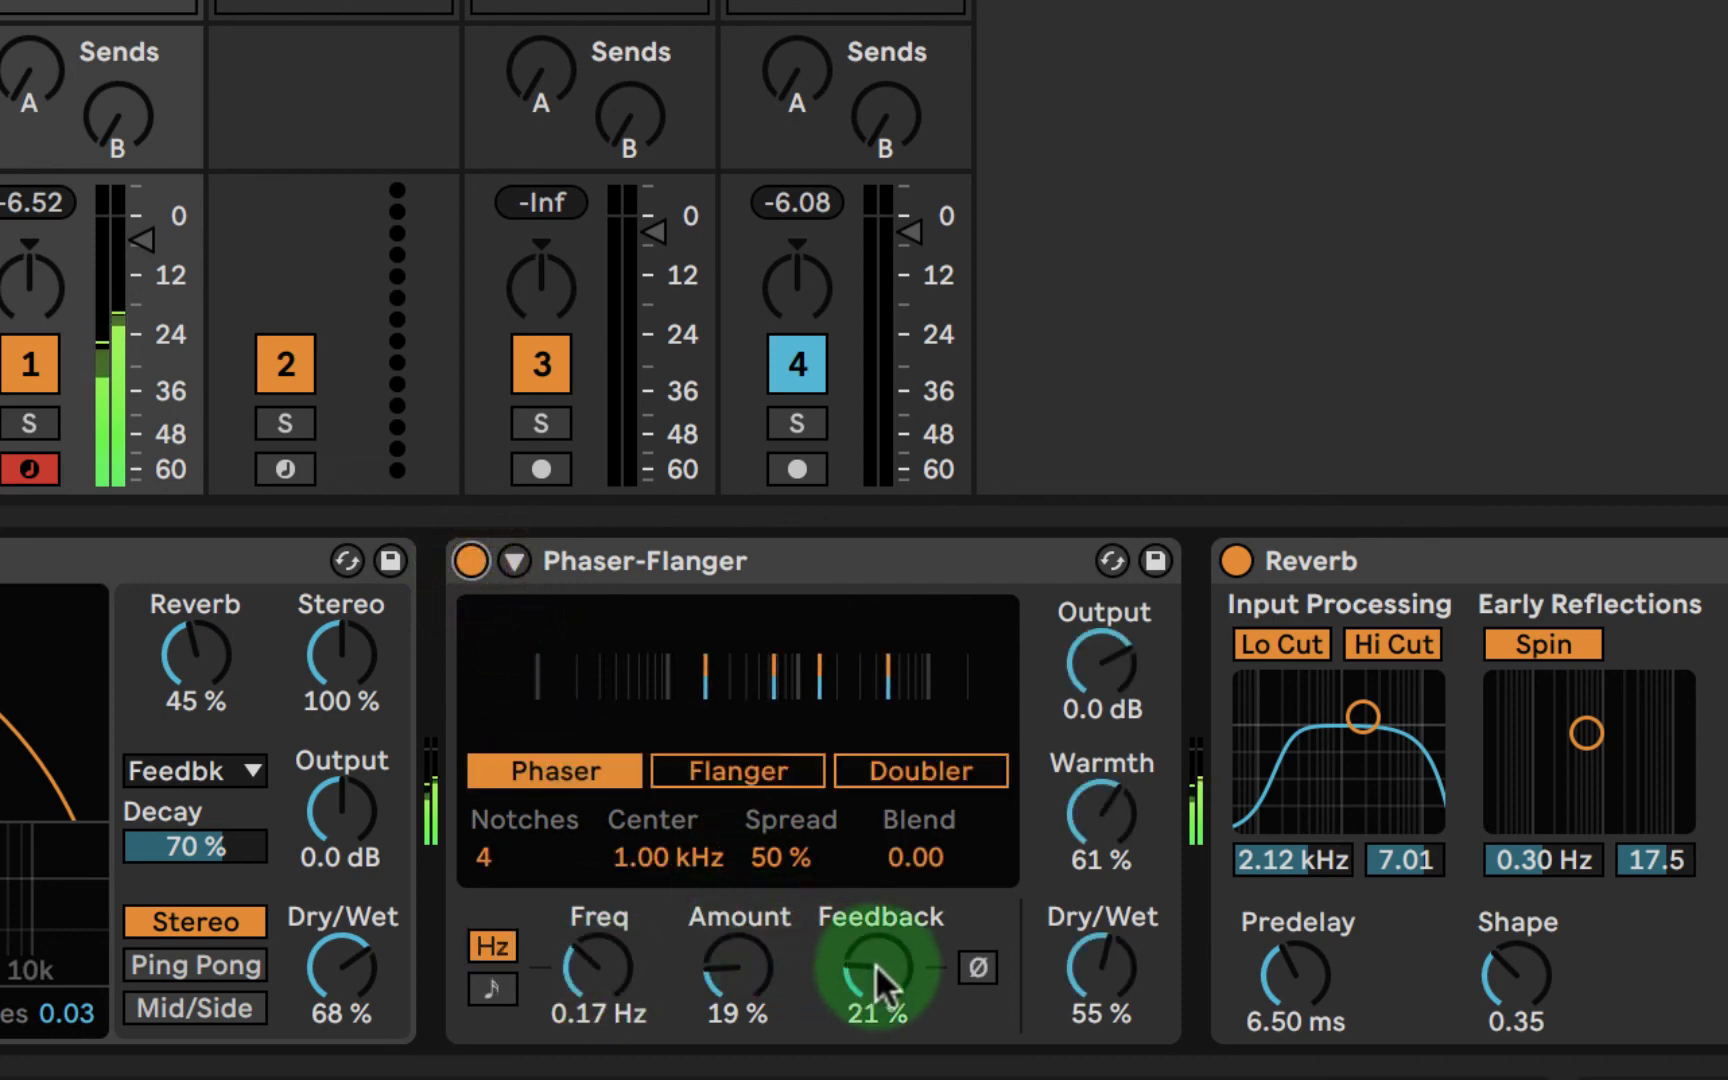
{"action": "left_click_drag", "start_coordinate": [737, 962], "coordinate": [737, 967]}
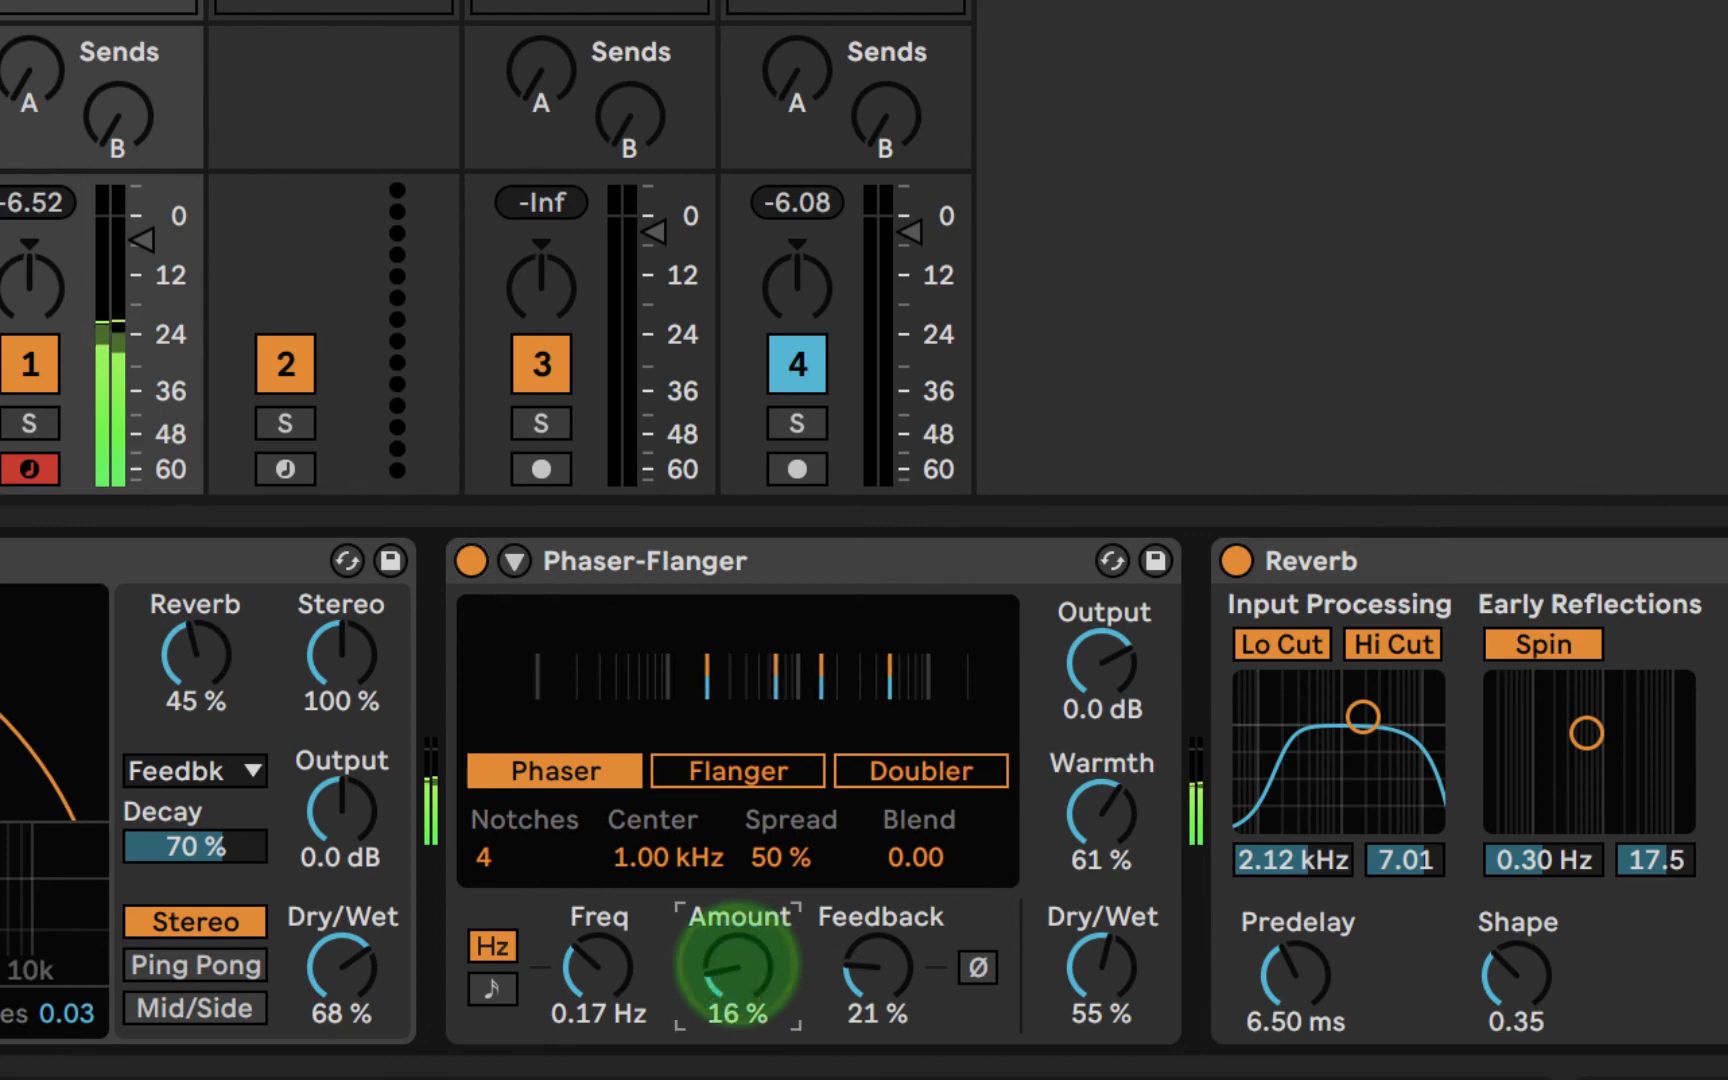
{"action": "left_click", "coordinate": [471, 562]}
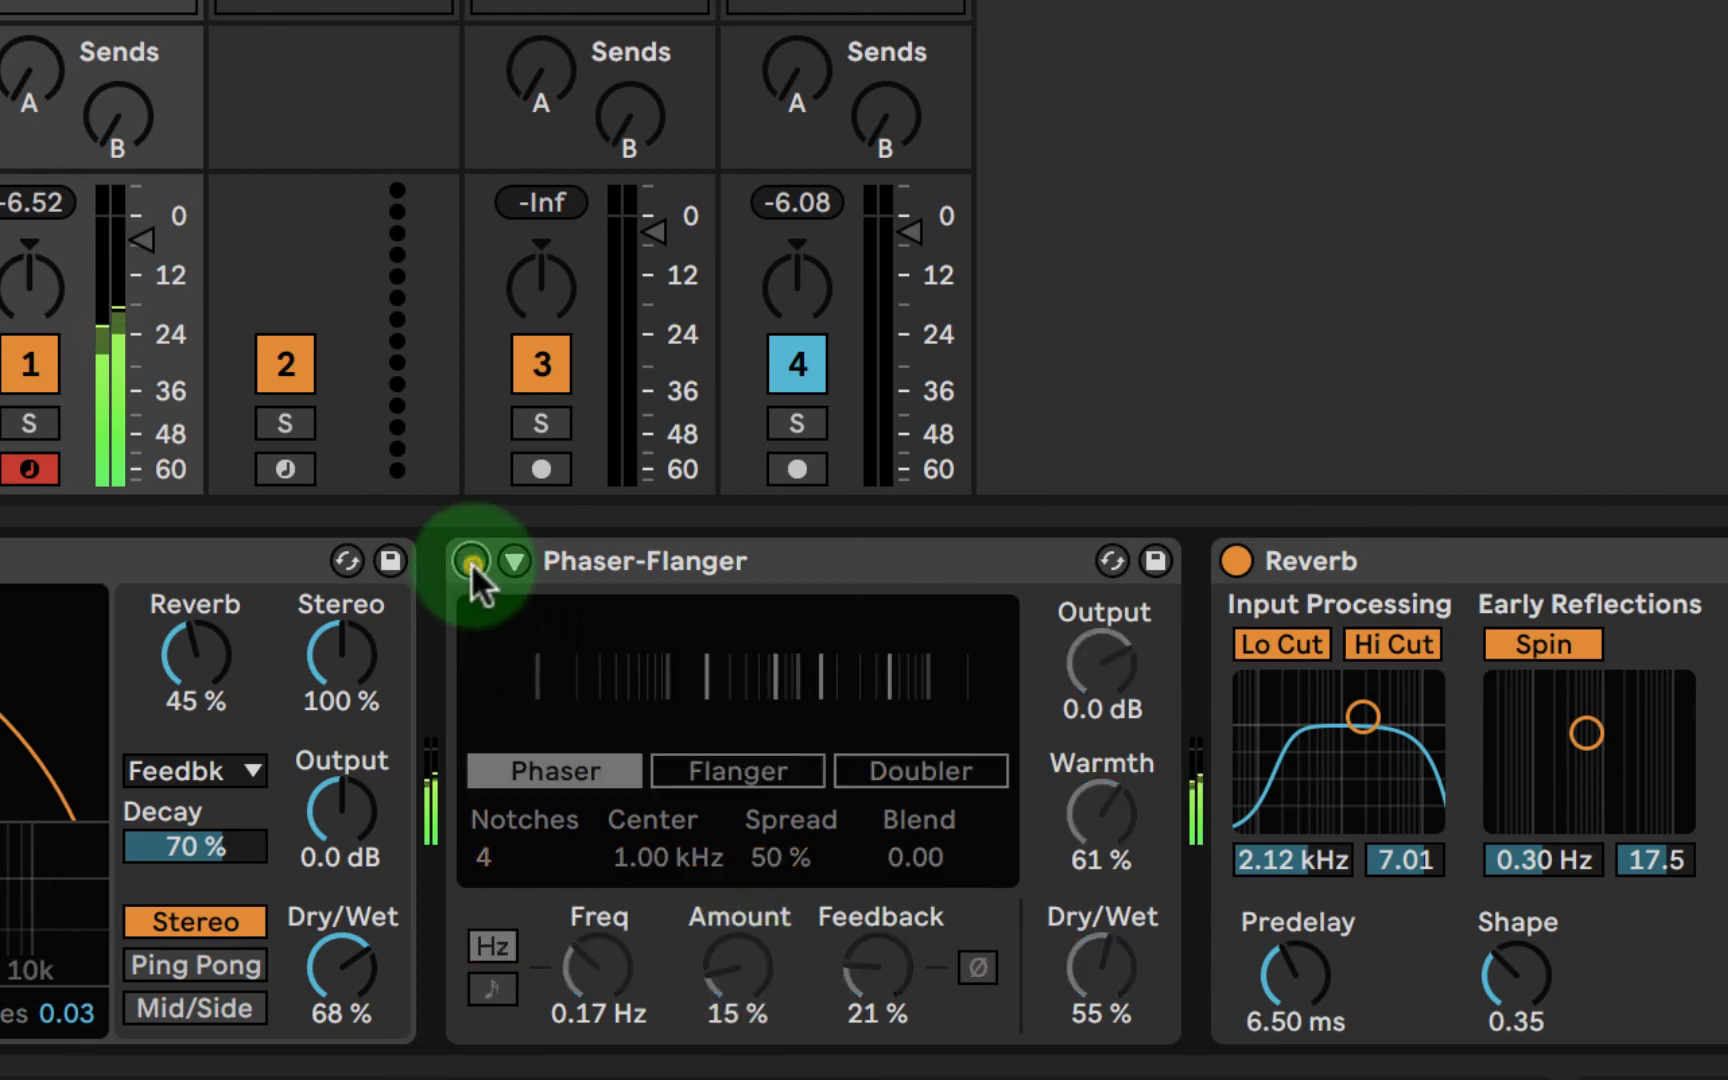
{"action": "left_click", "coordinate": [471, 562]}
{"action": "left_click", "coordinate": [471, 562]}
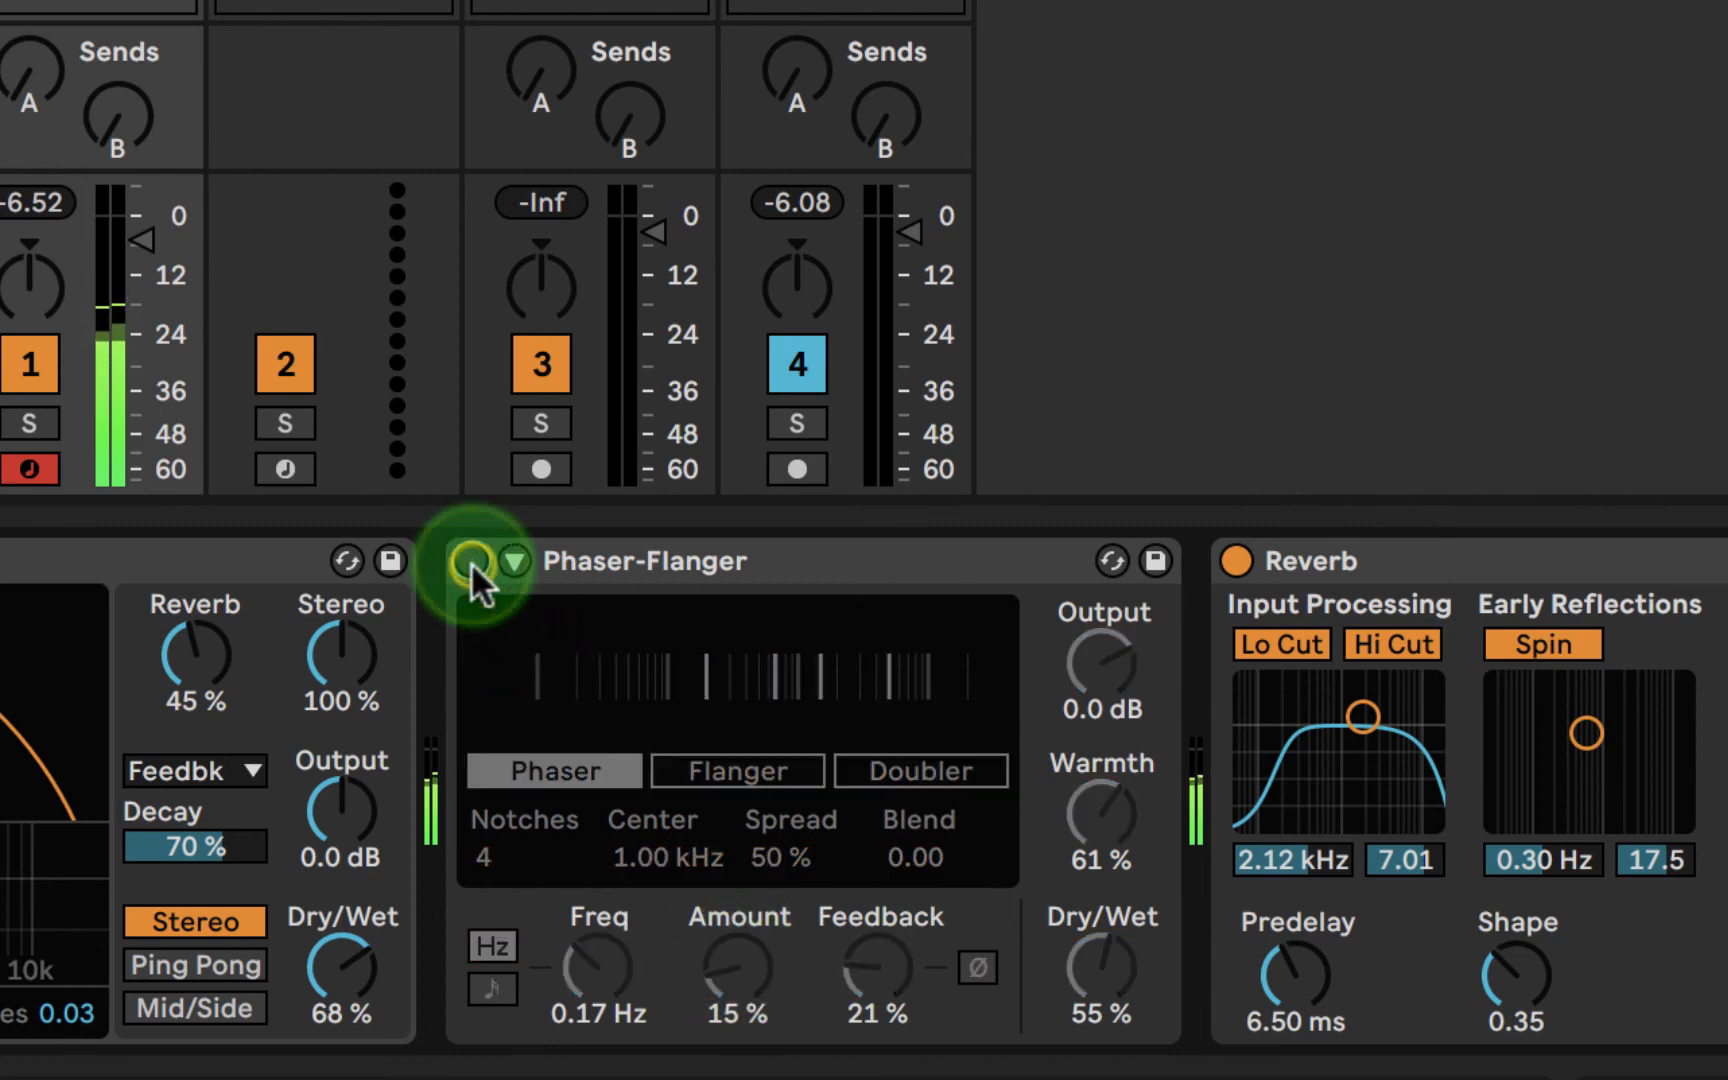
{"action": "left_click", "coordinate": [471, 562]}
{"action": "left_click", "coordinate": [851, 570]}
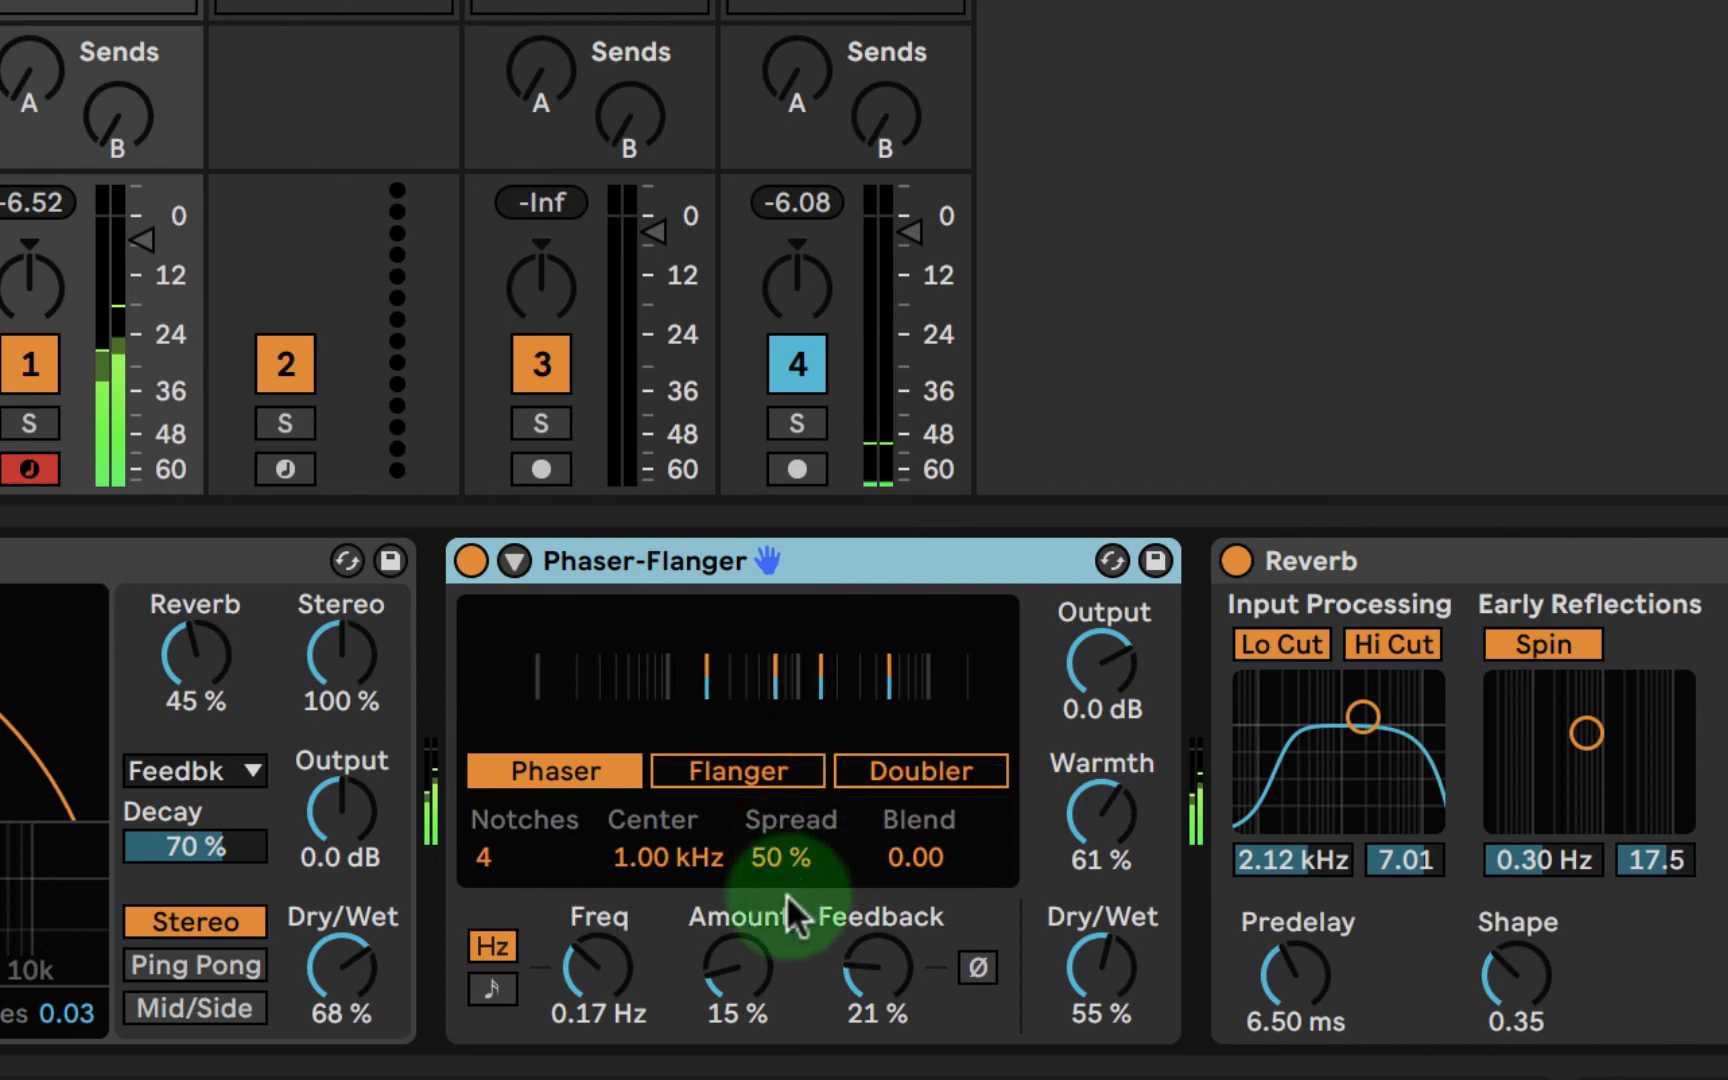
- Reduce the Phaser-Flanger's amount to 12 % and its dry/wet to 52 %
{"action": "left_click", "coordinate": [740, 962]}
{"action": "left_click_drag", "start_coordinate": [741, 962], "coordinate": [738, 966]}
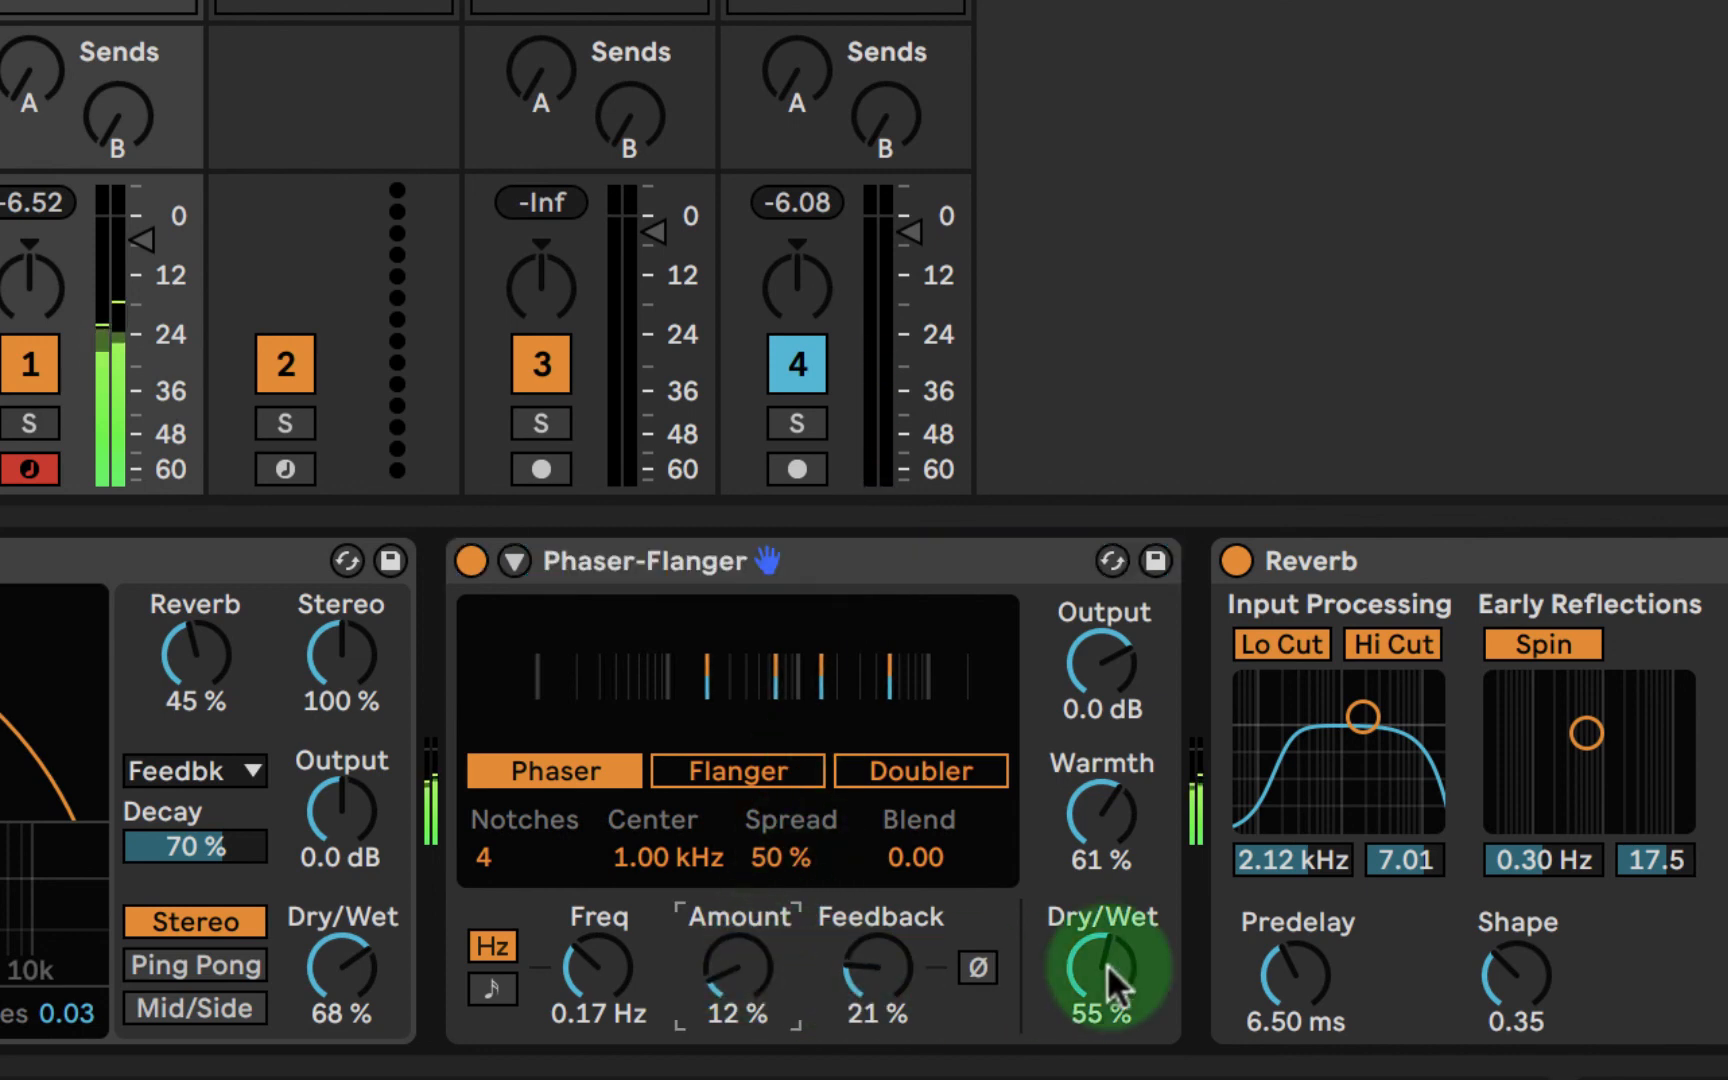
{"action": "left_click_drag", "start_coordinate": [1100, 972], "coordinate": [1101, 968]}
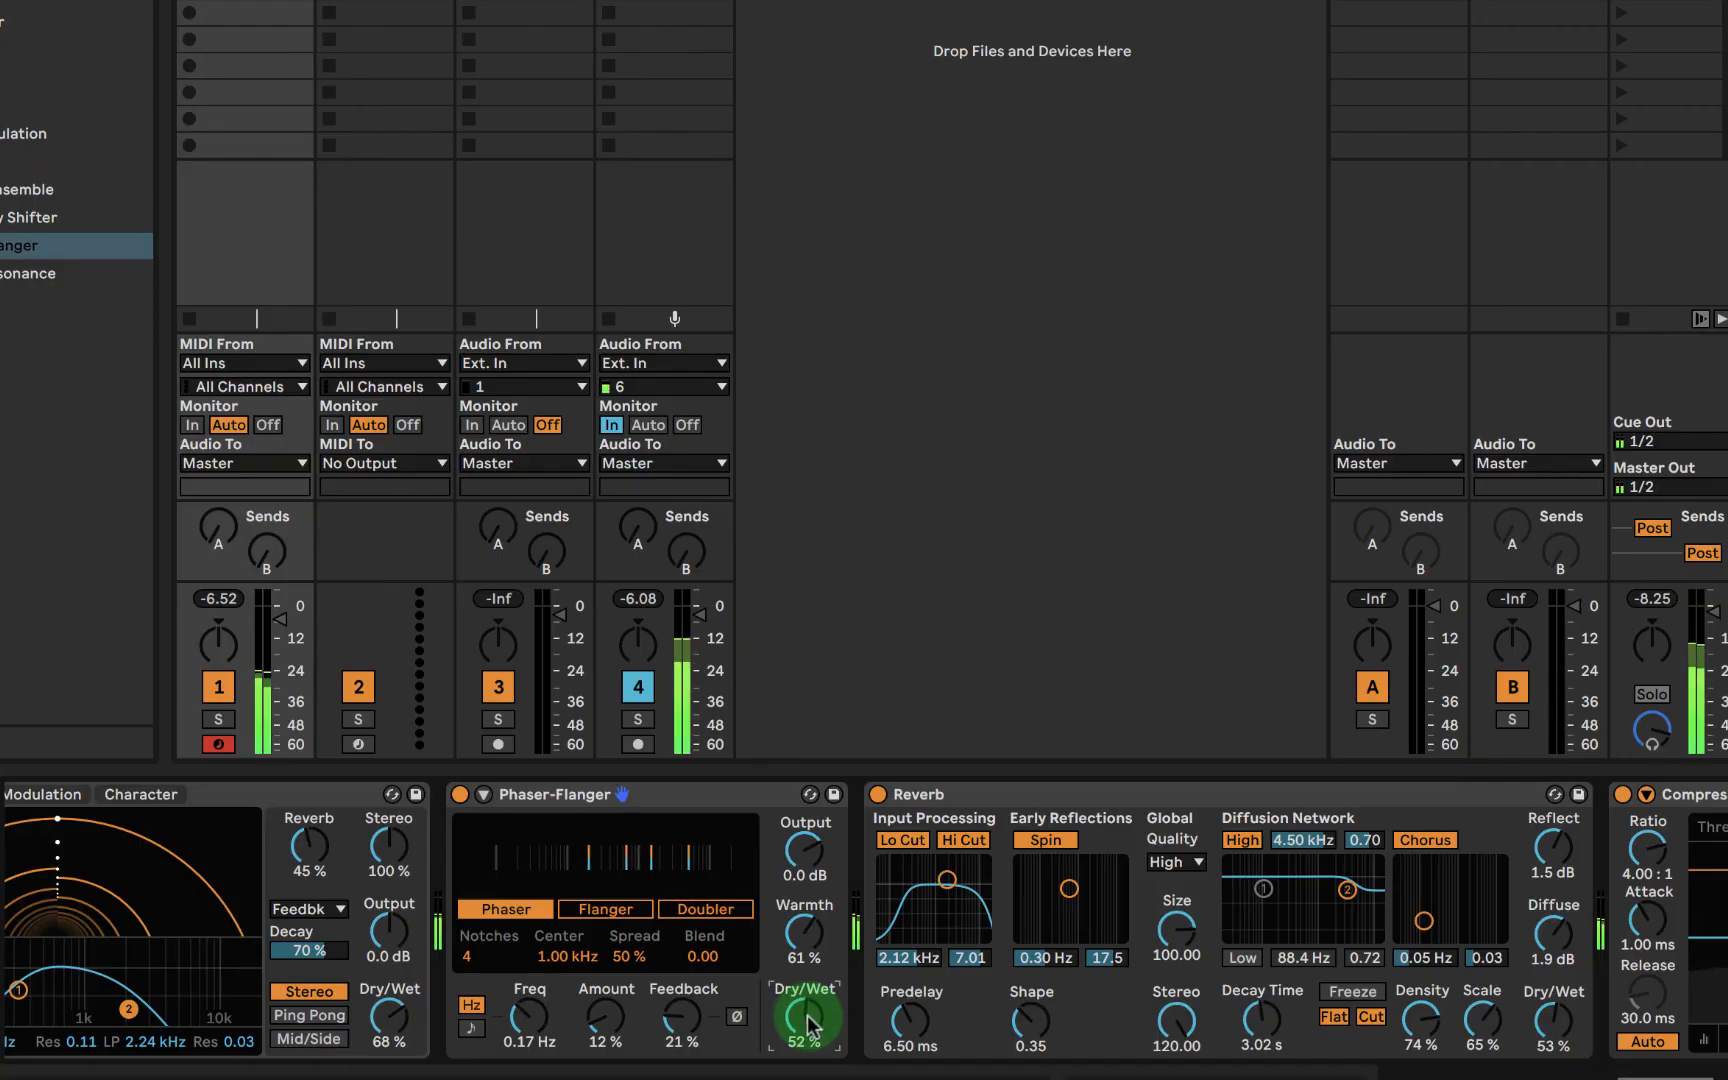
- Review the track's whole device chain from the Arpeggiator through to the Compressor, ending with the Wavetable device selected
{"action": "scroll", "coordinate": [915, 910], "scroll_direction": "right", "scroll_amount": 5}
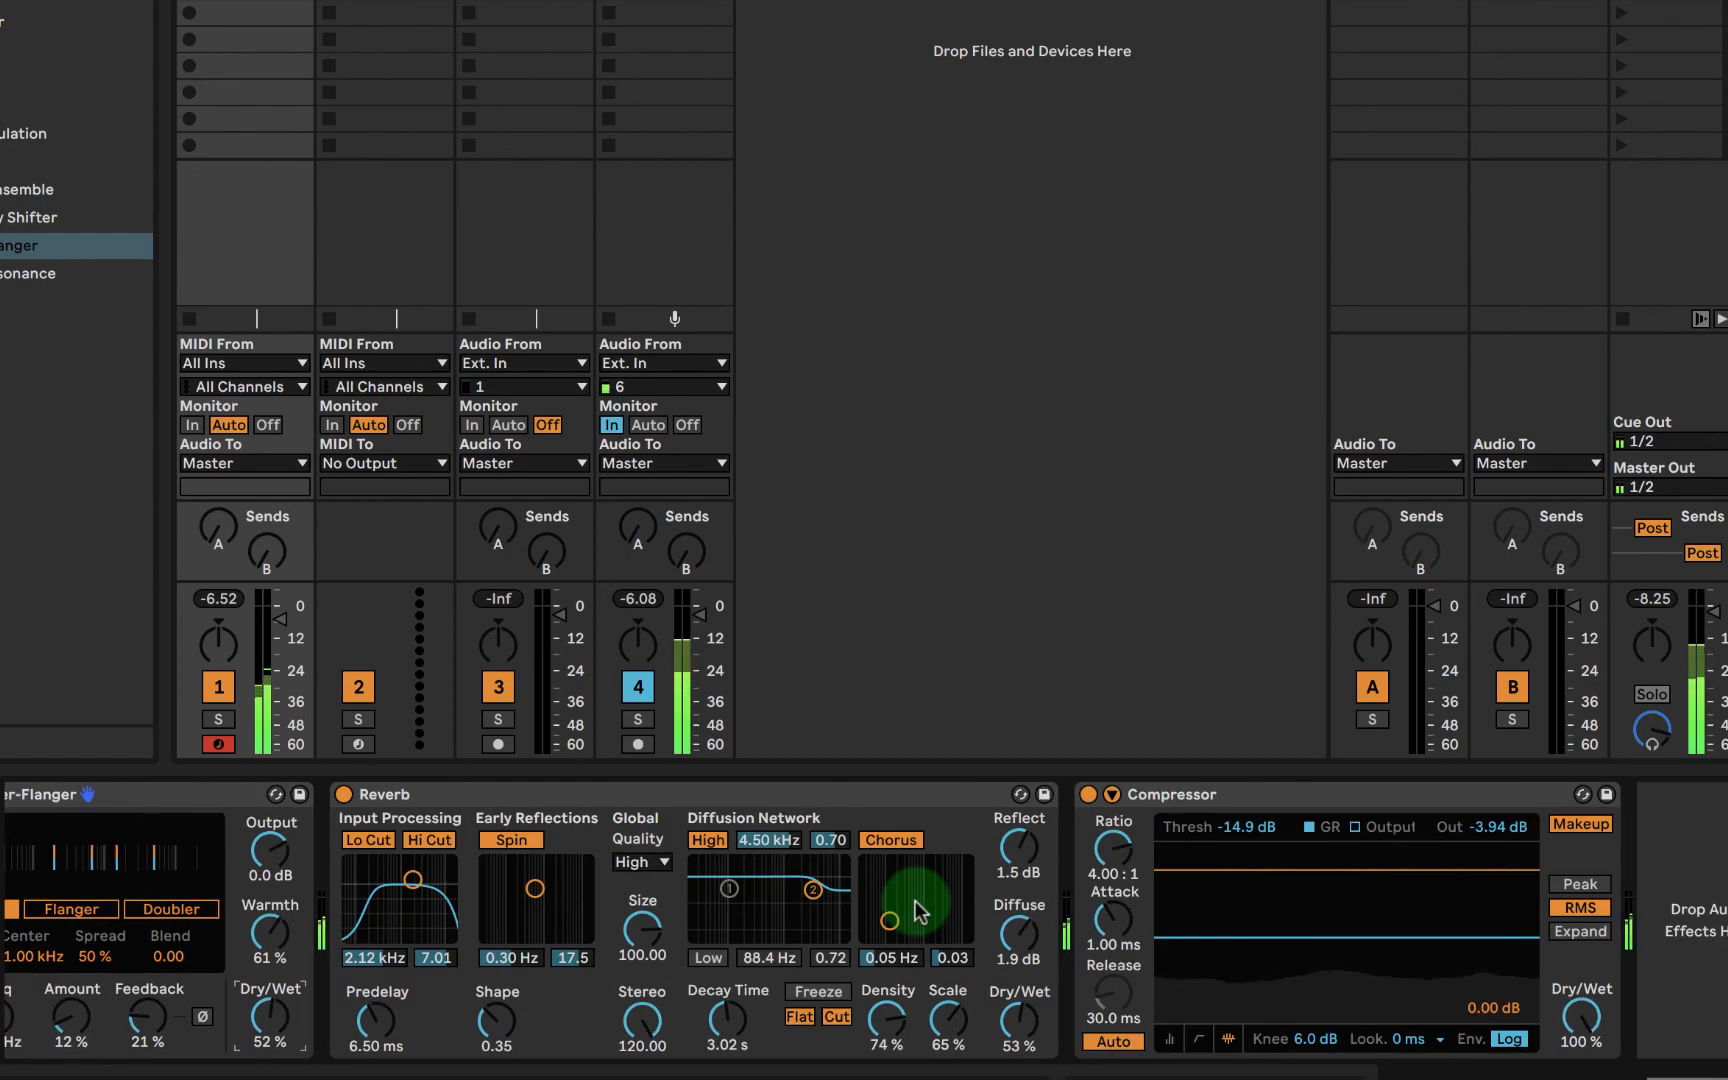
{"action": "scroll", "coordinate": [915, 910], "scroll_direction": "left", "scroll_amount": 10}
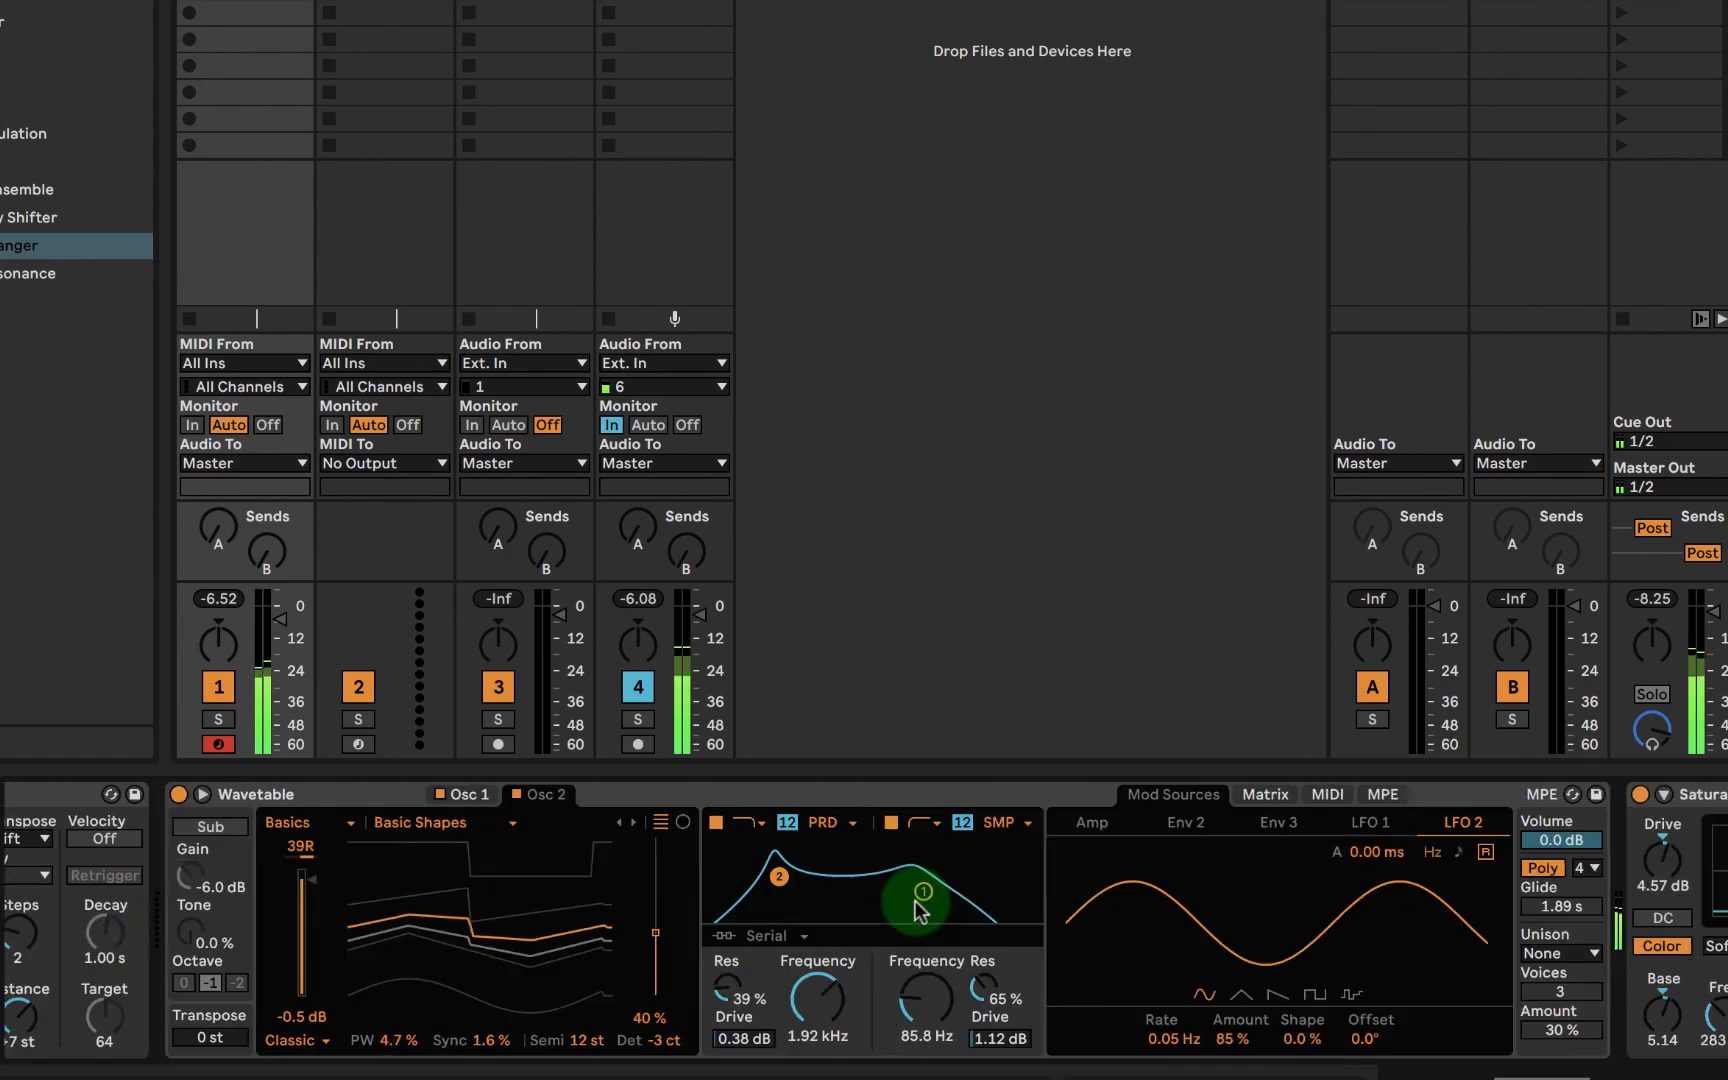
{"action": "scroll", "coordinate": [915, 910], "scroll_direction": "right", "scroll_amount": 10}
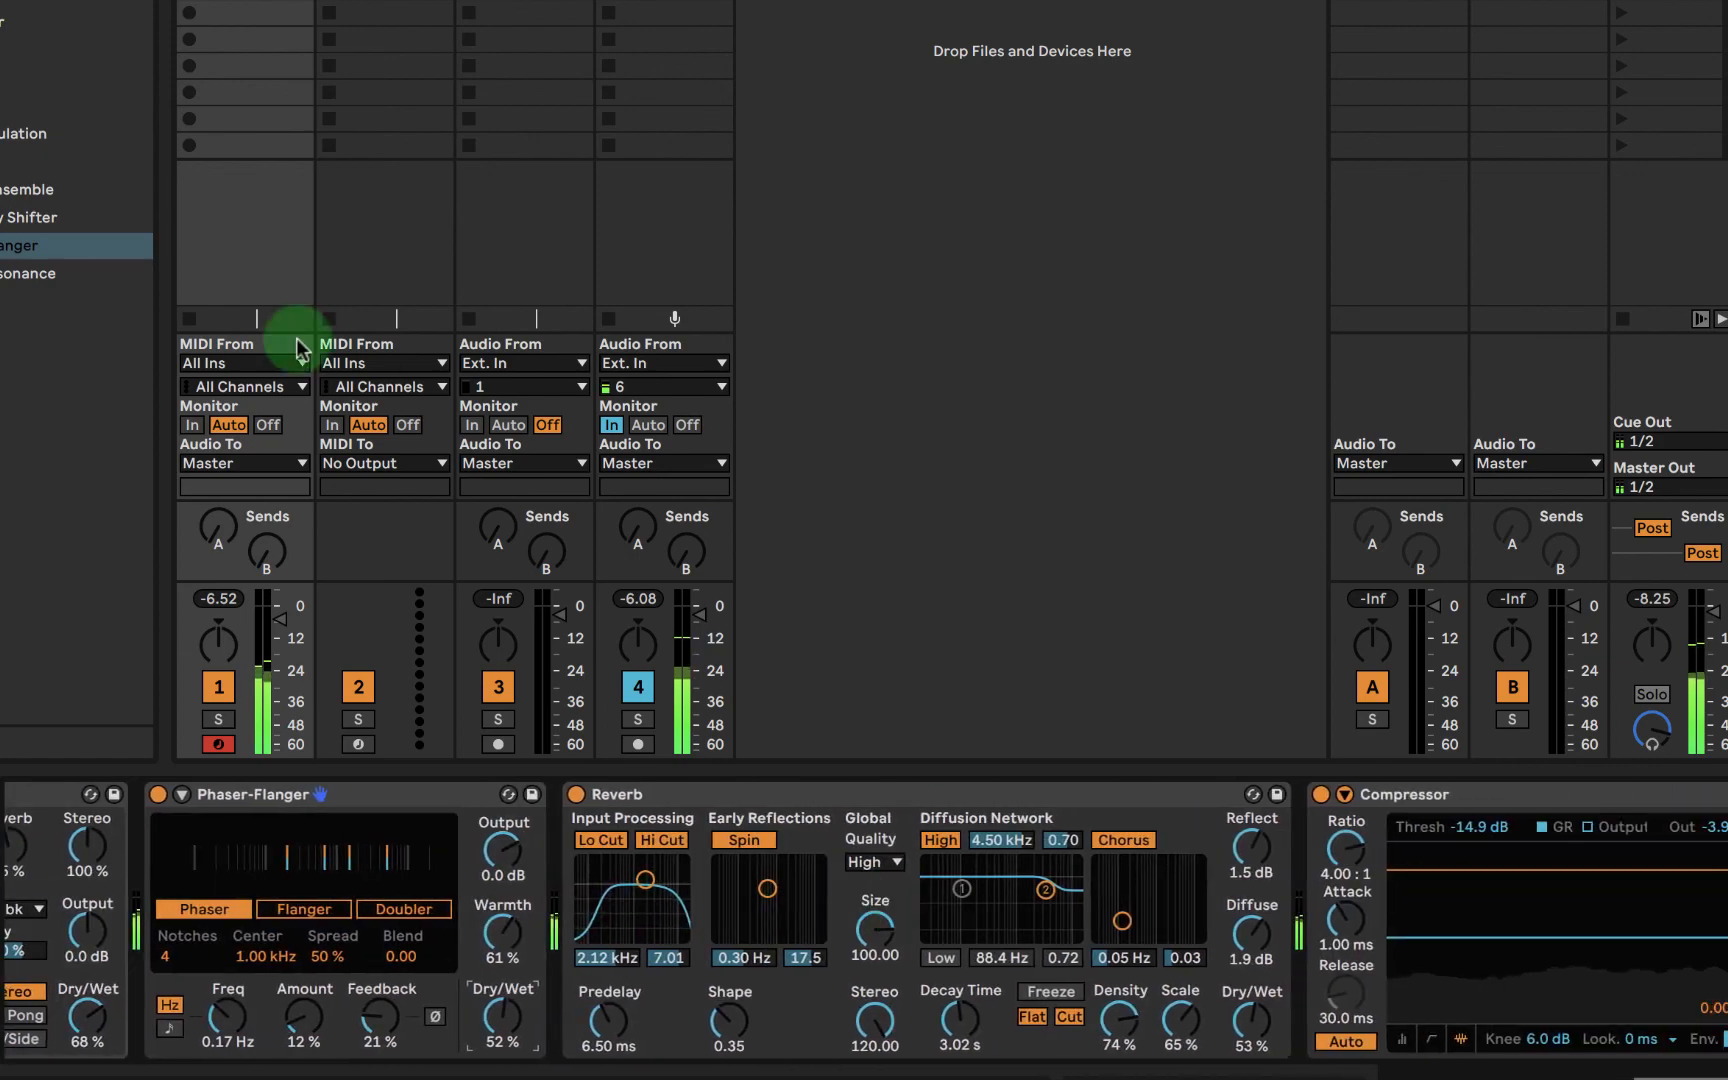
{"action": "scroll", "coordinate": [525, 959], "scroll_direction": "left", "scroll_amount": 10}
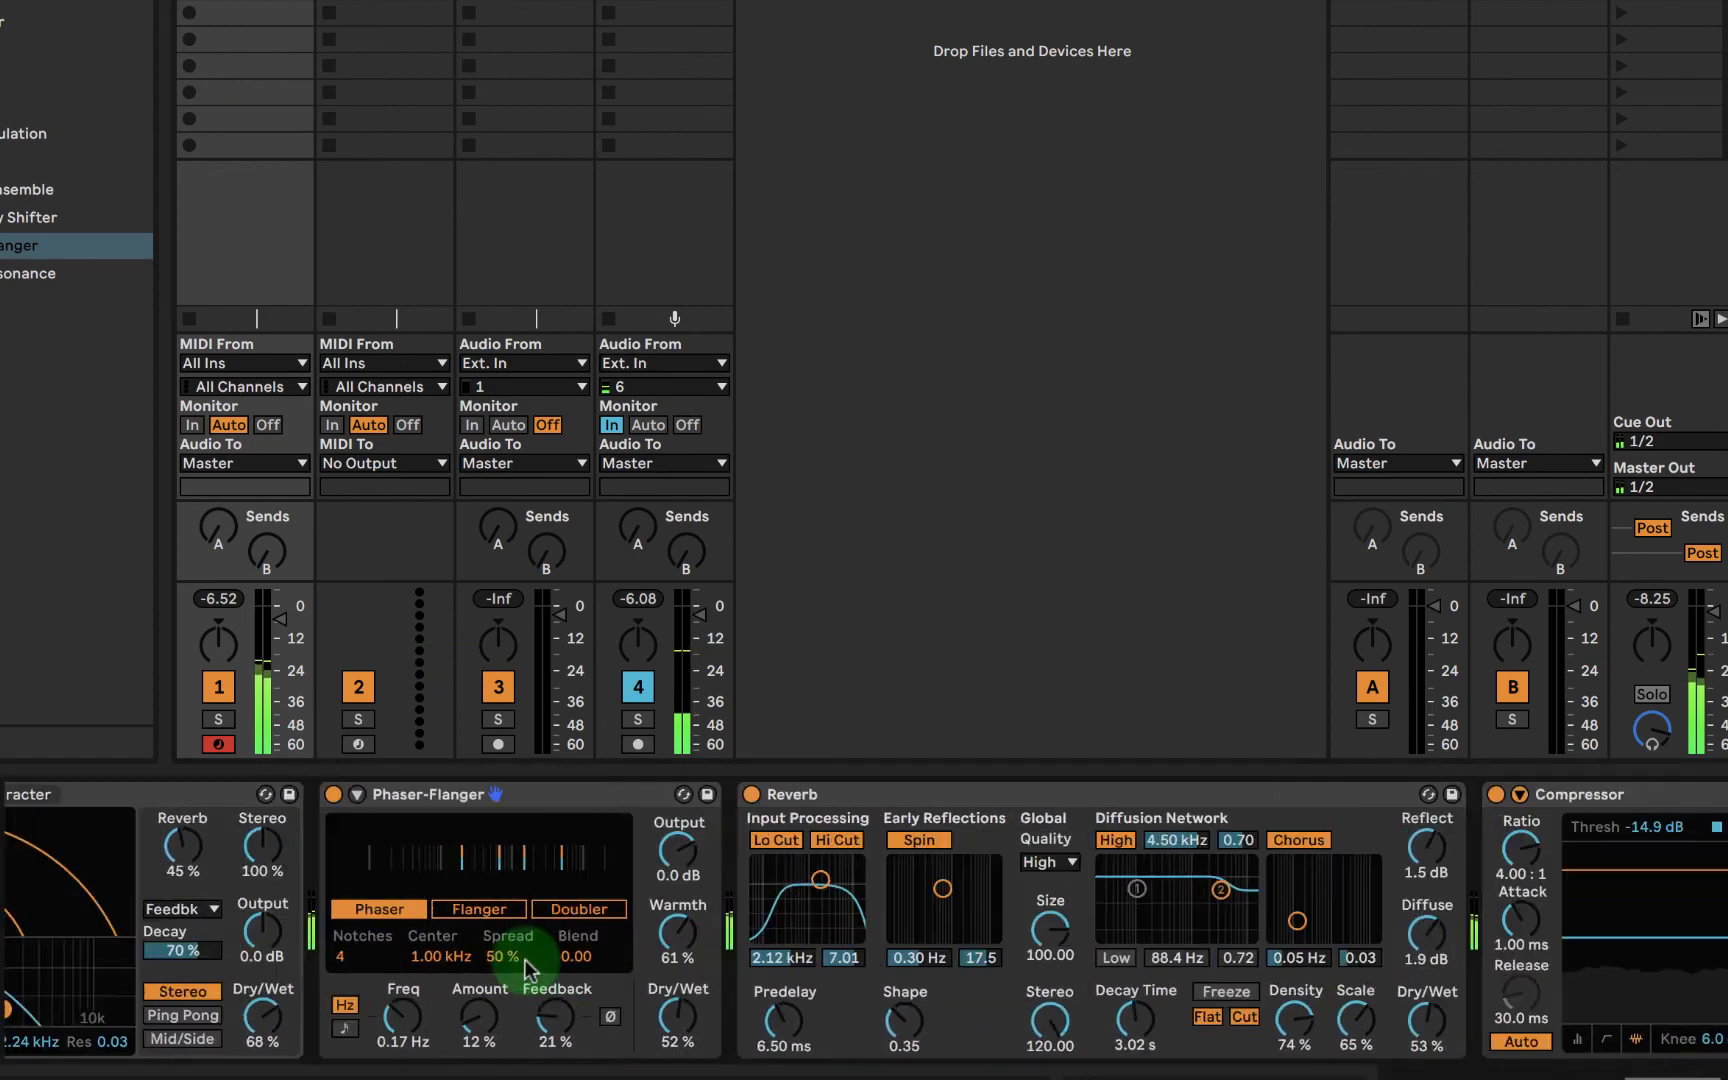
{"action": "scroll", "coordinate": [525, 959], "scroll_direction": "right", "scroll_amount": 10}
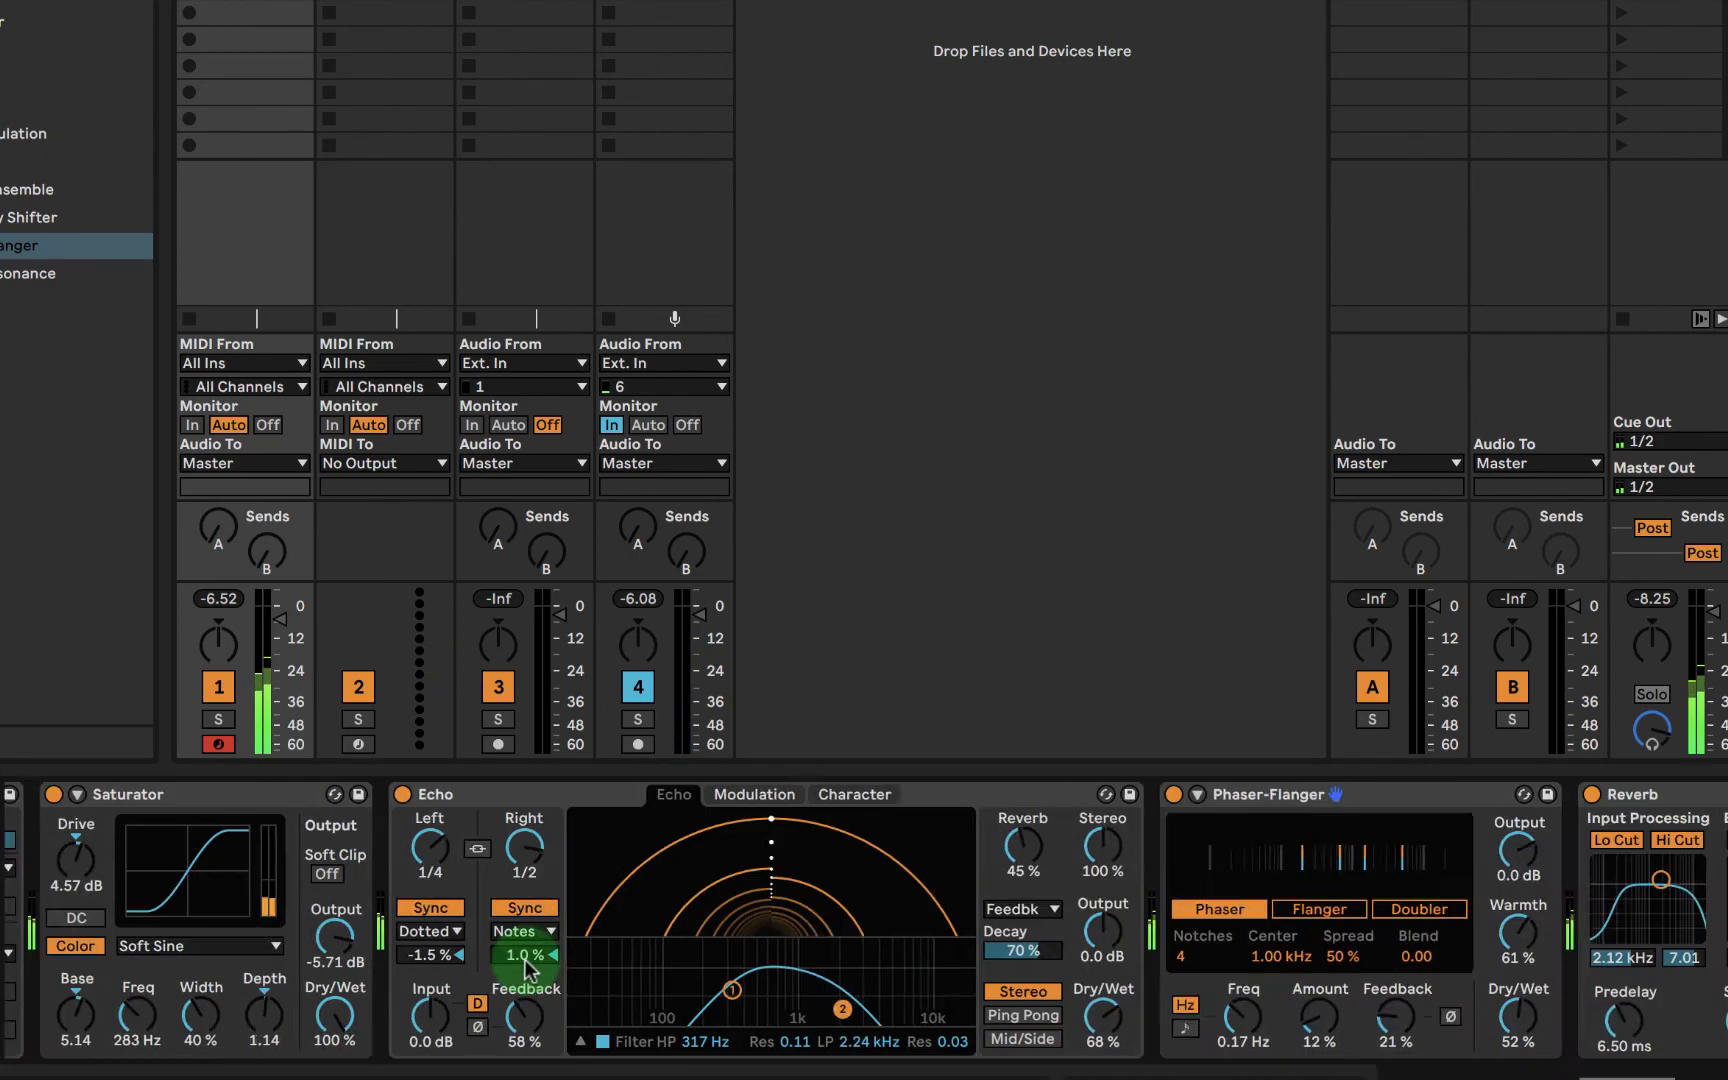
{"action": "scroll", "coordinate": [525, 959], "scroll_direction": "left", "scroll_amount": 8}
{"action": "scroll", "coordinate": [530, 970], "scroll_direction": "left", "scroll_amount": 5}
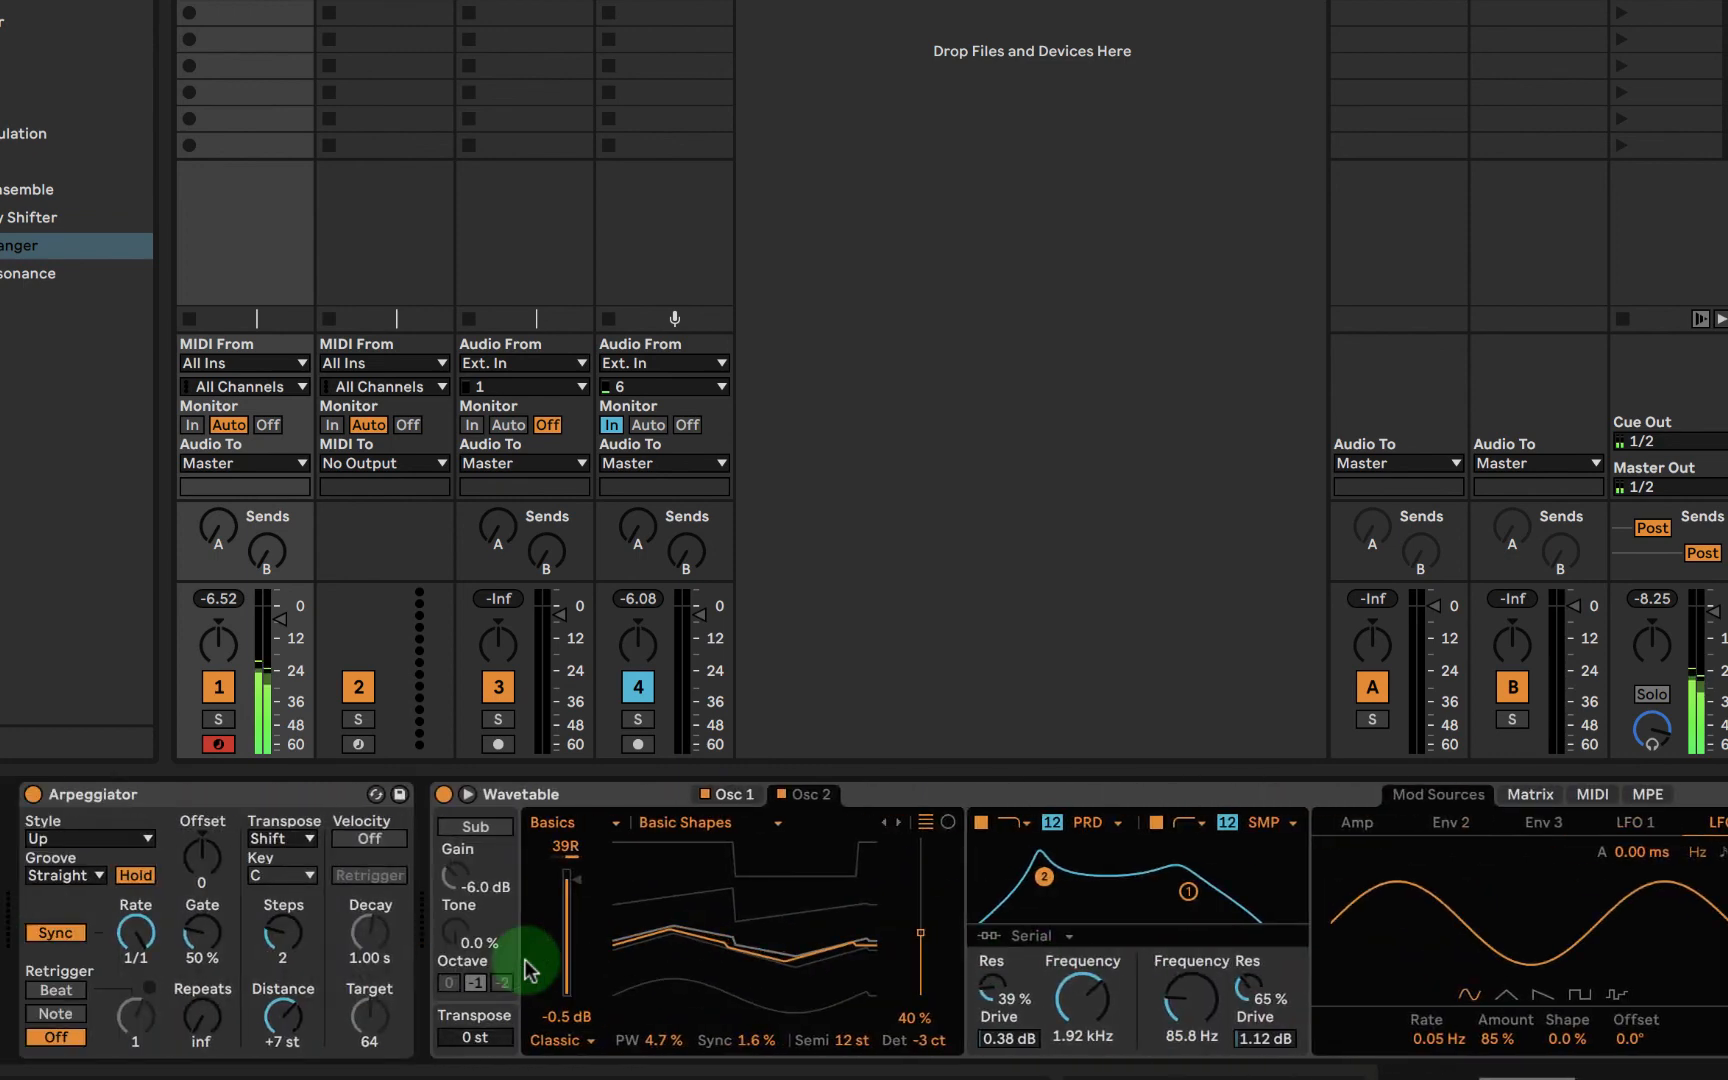
{"action": "left_click", "coordinate": [648, 797]}
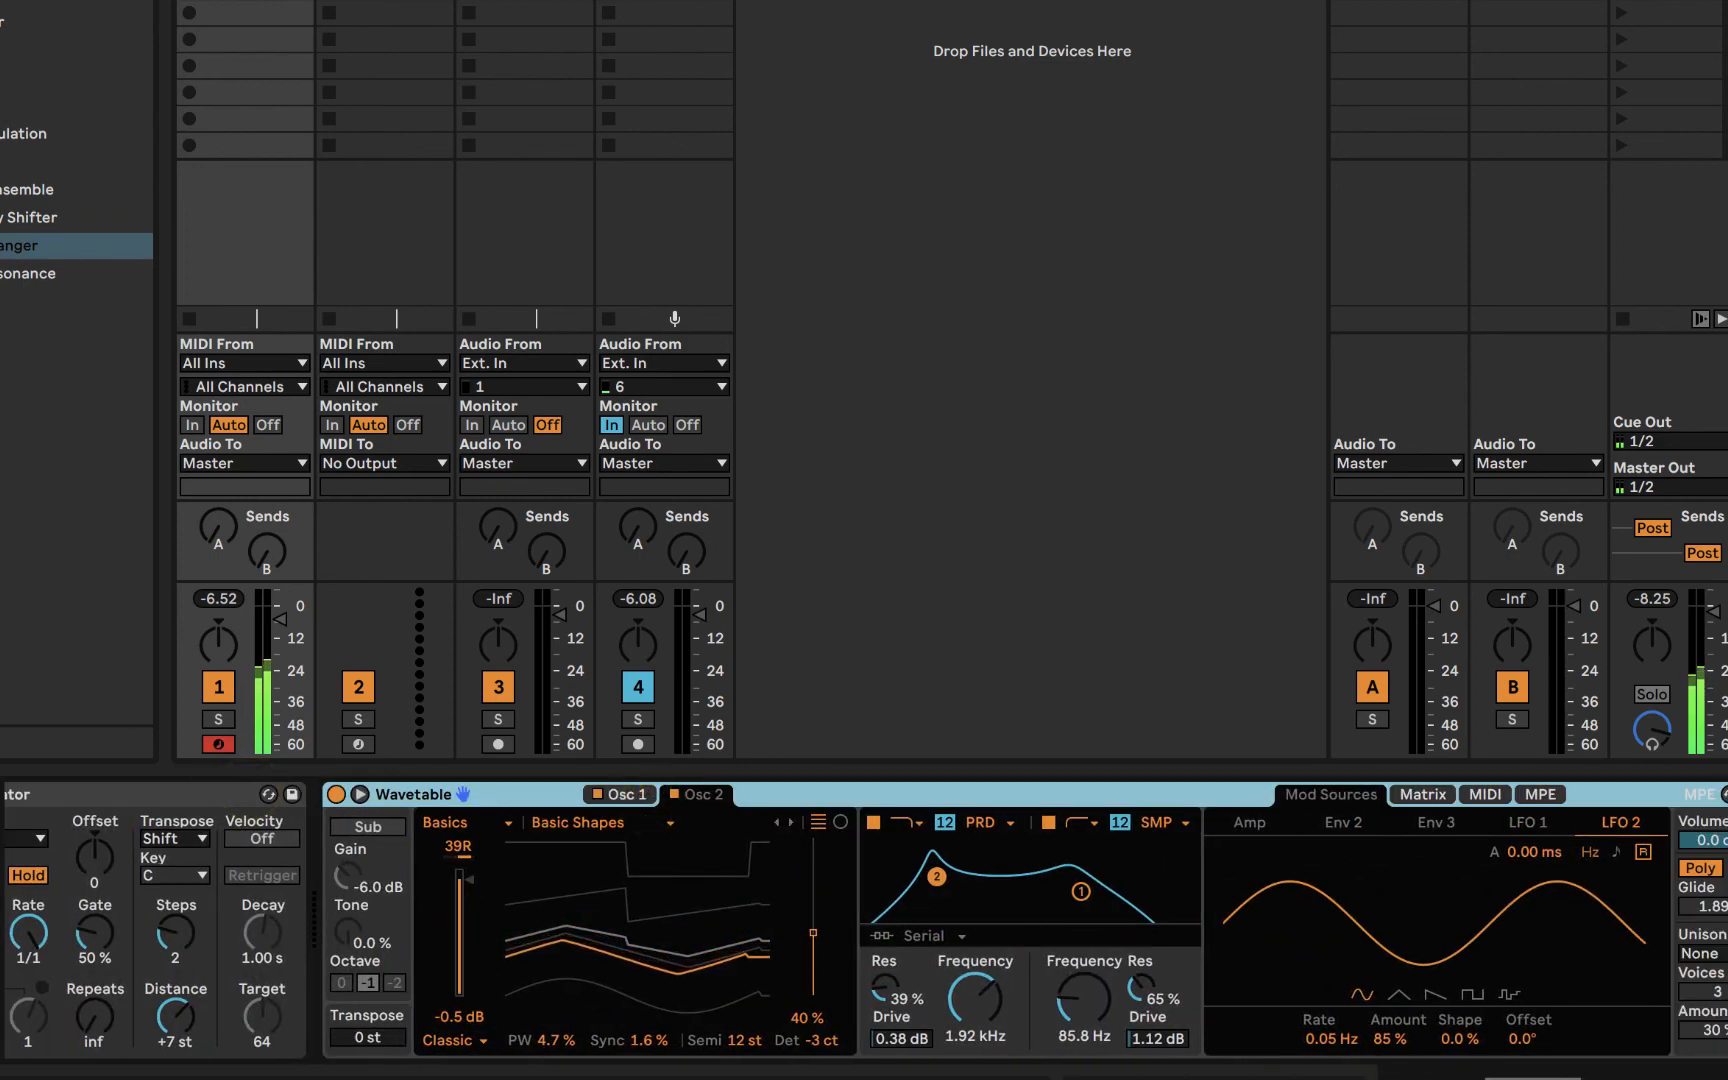